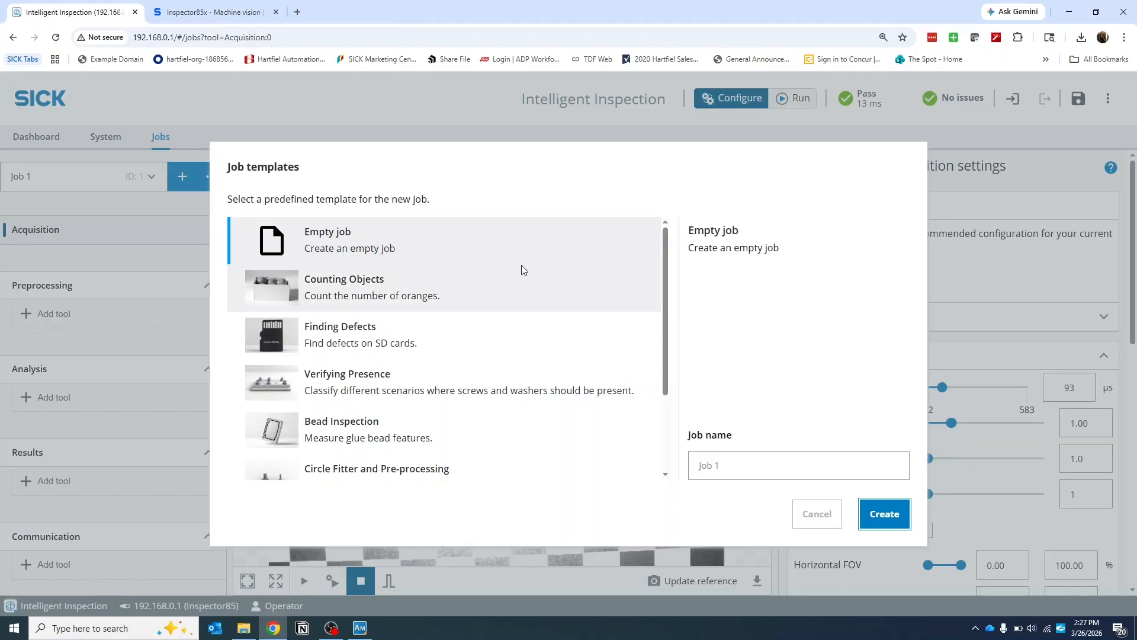
Create an empty job named Test Job and open its acquisition settings.
scroll(556, 305, "down", 2)
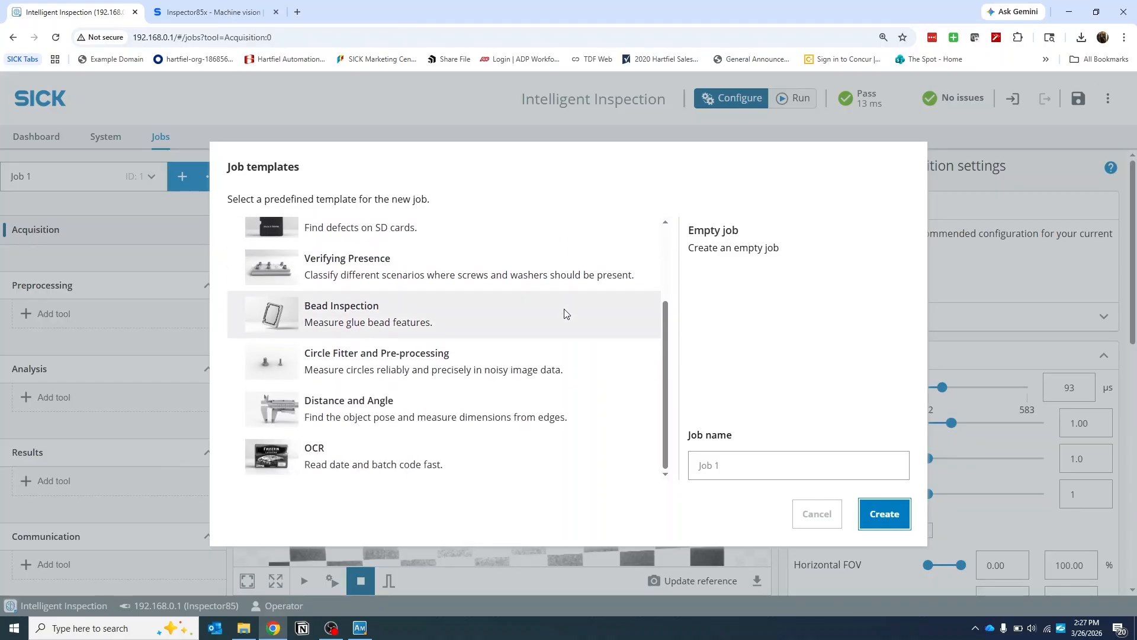
scroll(568, 471, "up", 2)
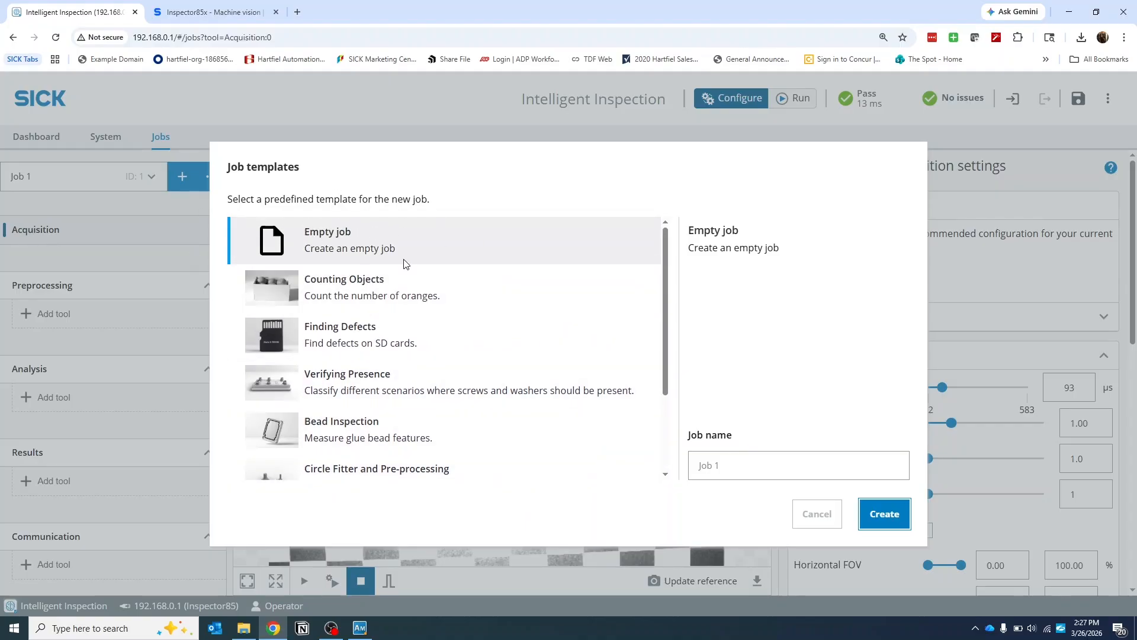
left_click(745, 467)
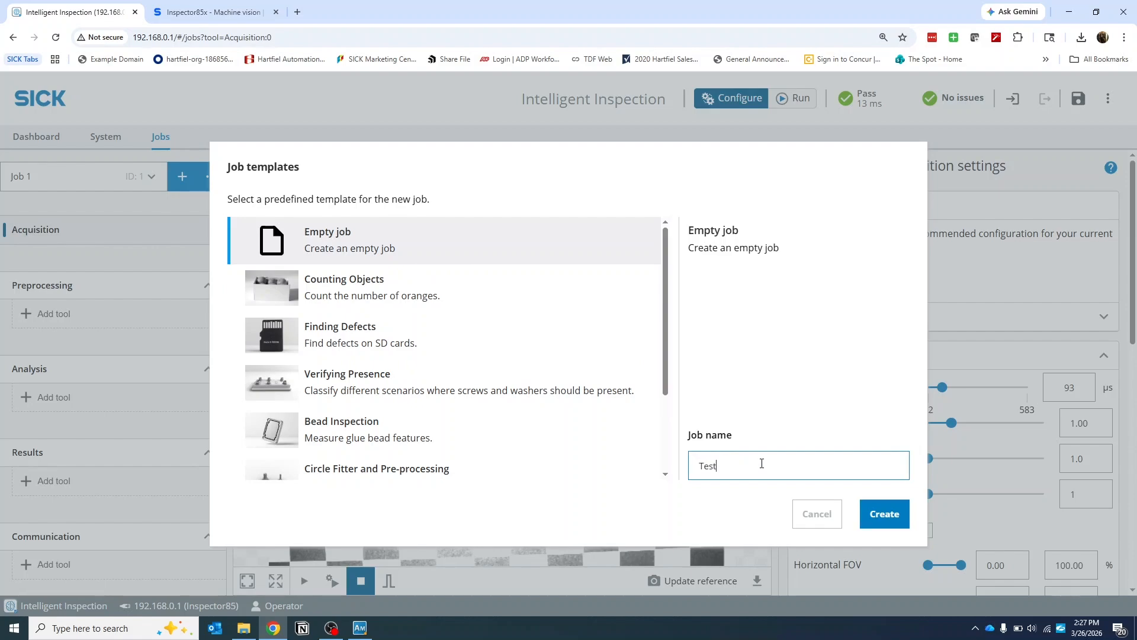
left_click(884, 514)
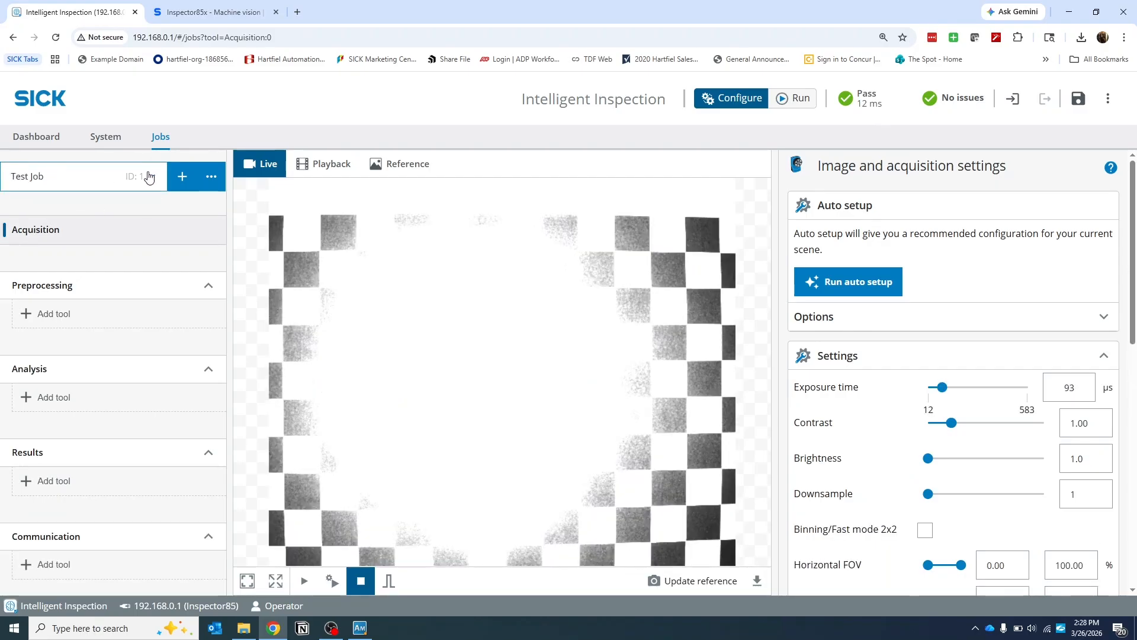
left_click(68, 223)
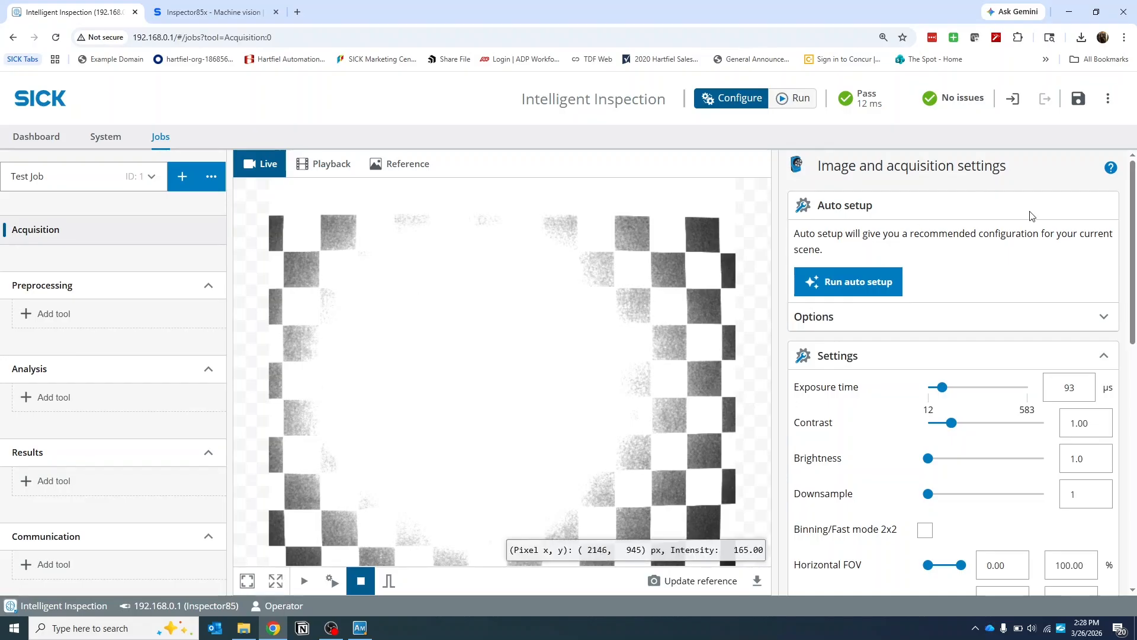
Turn the integrated lighting off and back on to compare its effect on the live image.
scroll(1032, 279, "down", 2)
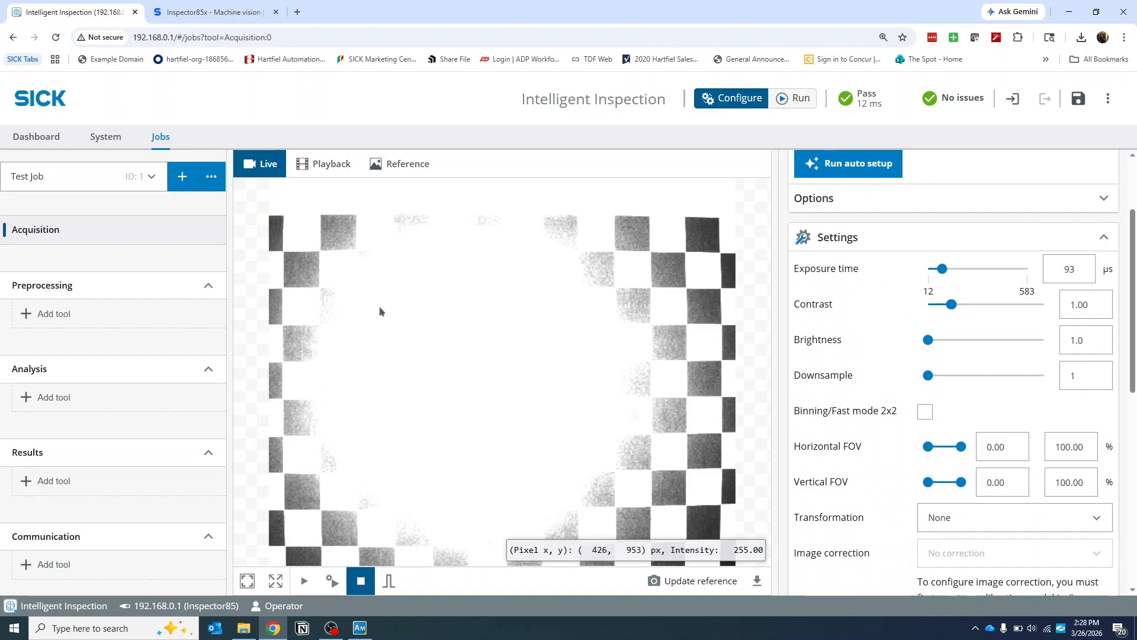
scroll(1060, 330, "down", 6)
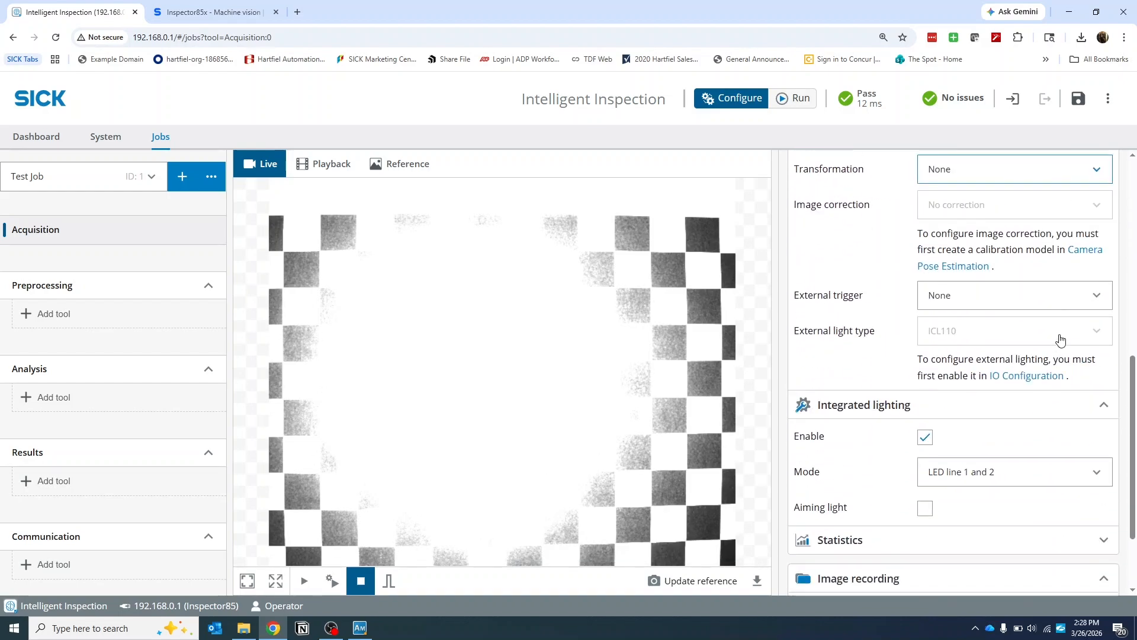
scroll(882, 295, "down", 2)
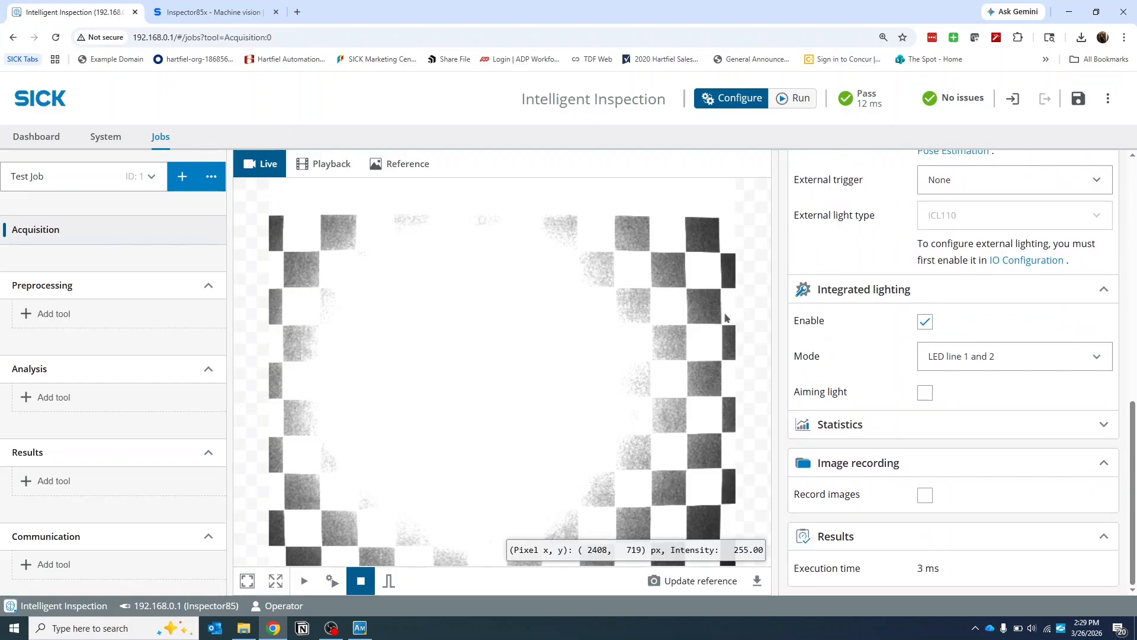
left_click(926, 323)
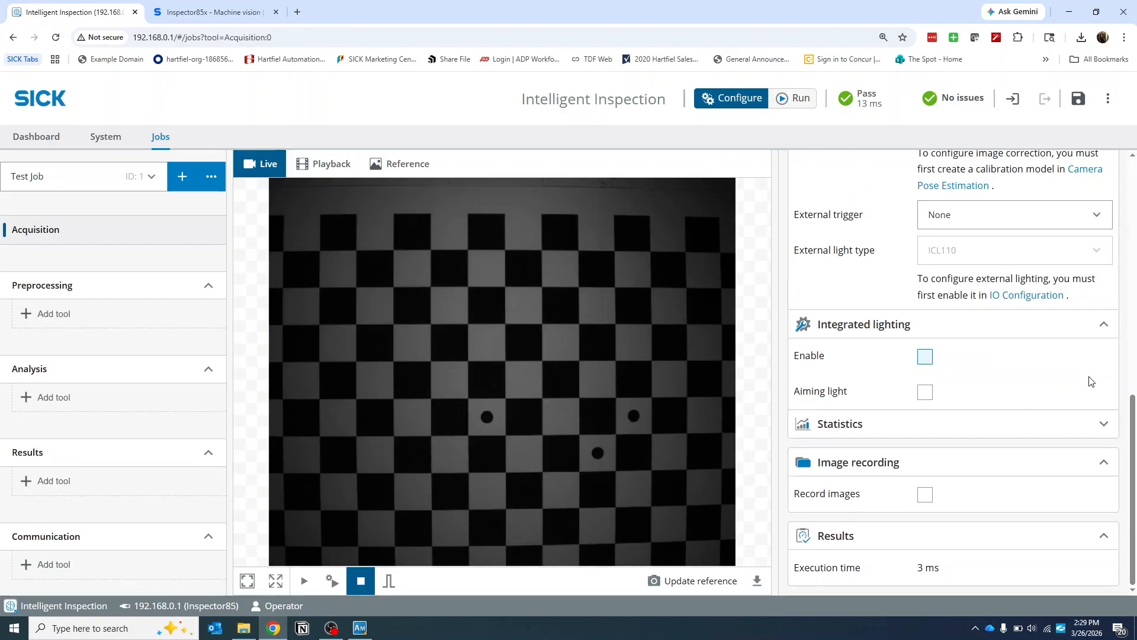
left_click(926, 356)
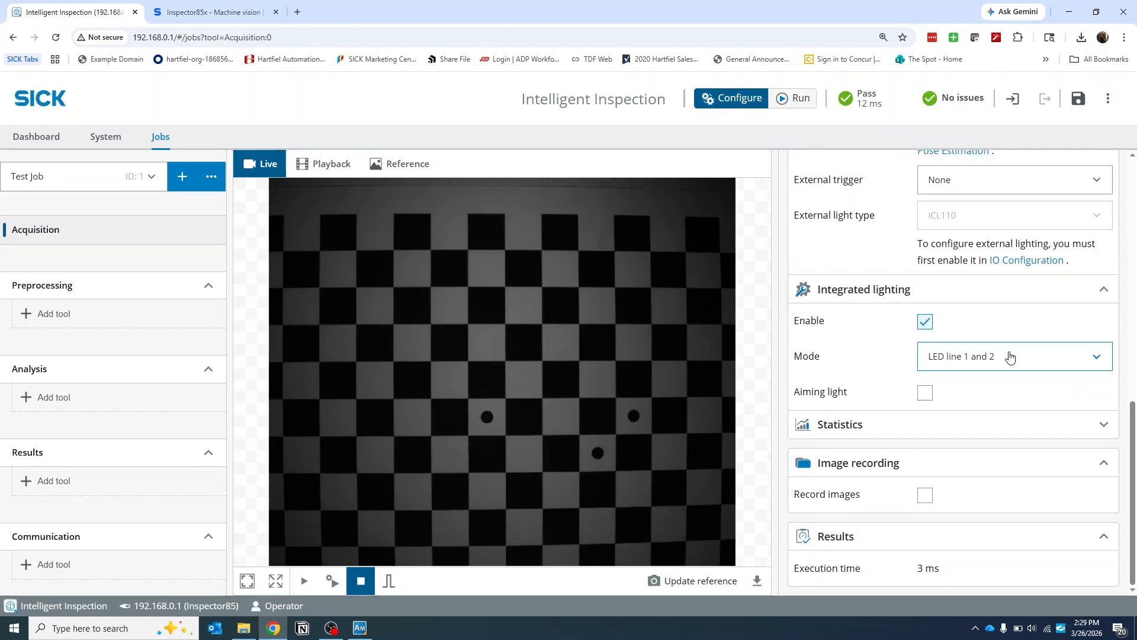
Try the integrated lighting mode LED line 1, switch it to LED line 2, and disable the integrated lighting.
left_click(1071, 358)
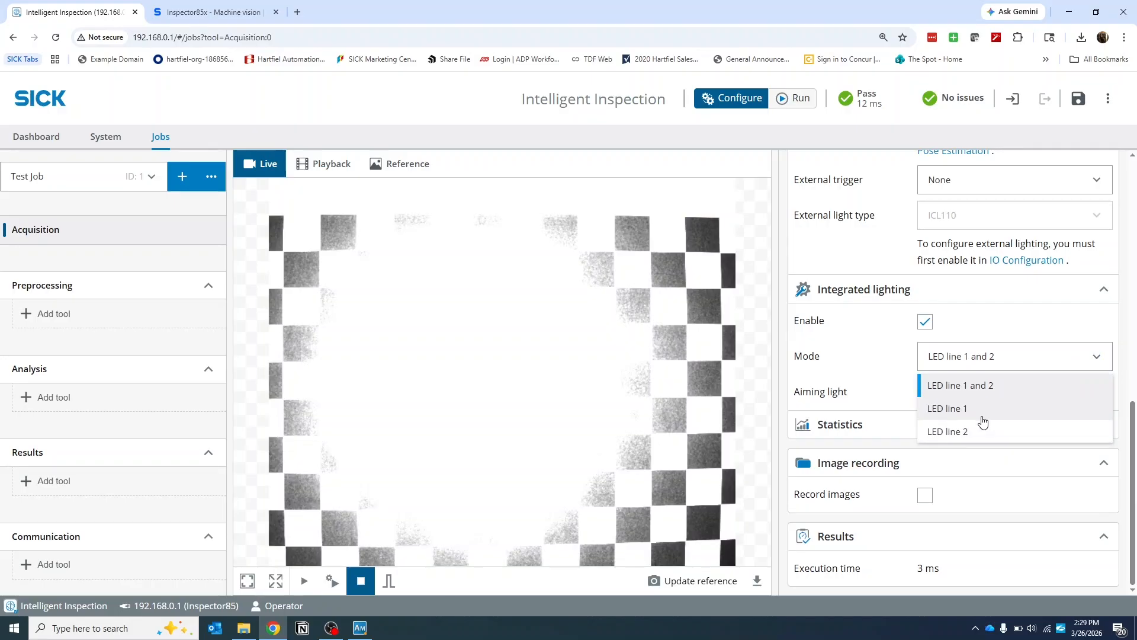
left_click(981, 417)
left_click(985, 364)
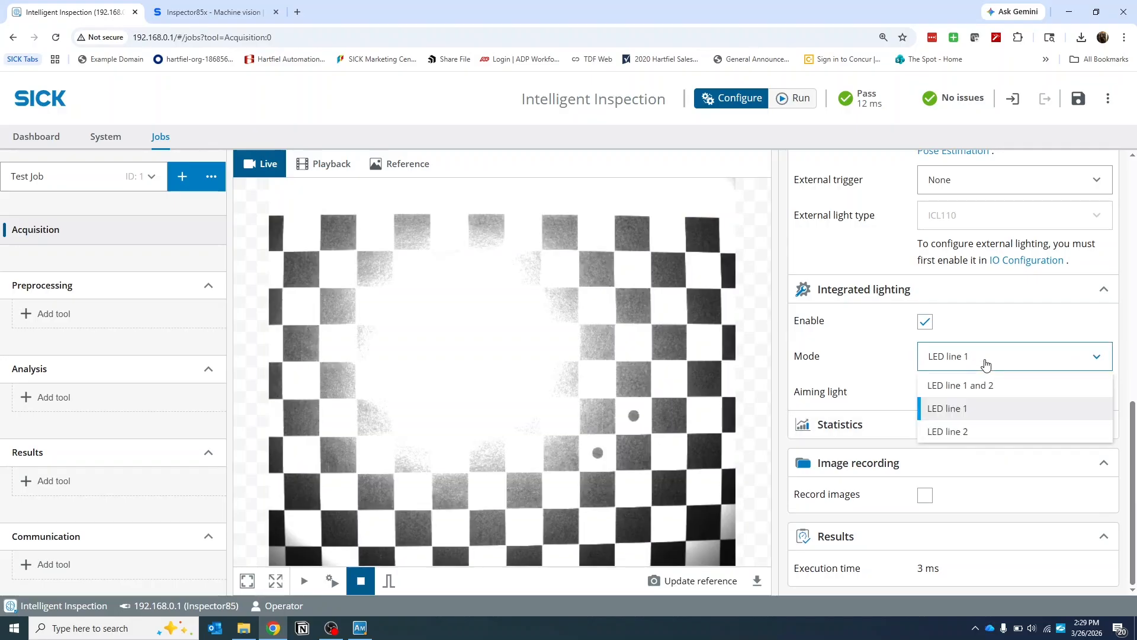
left_click(977, 431)
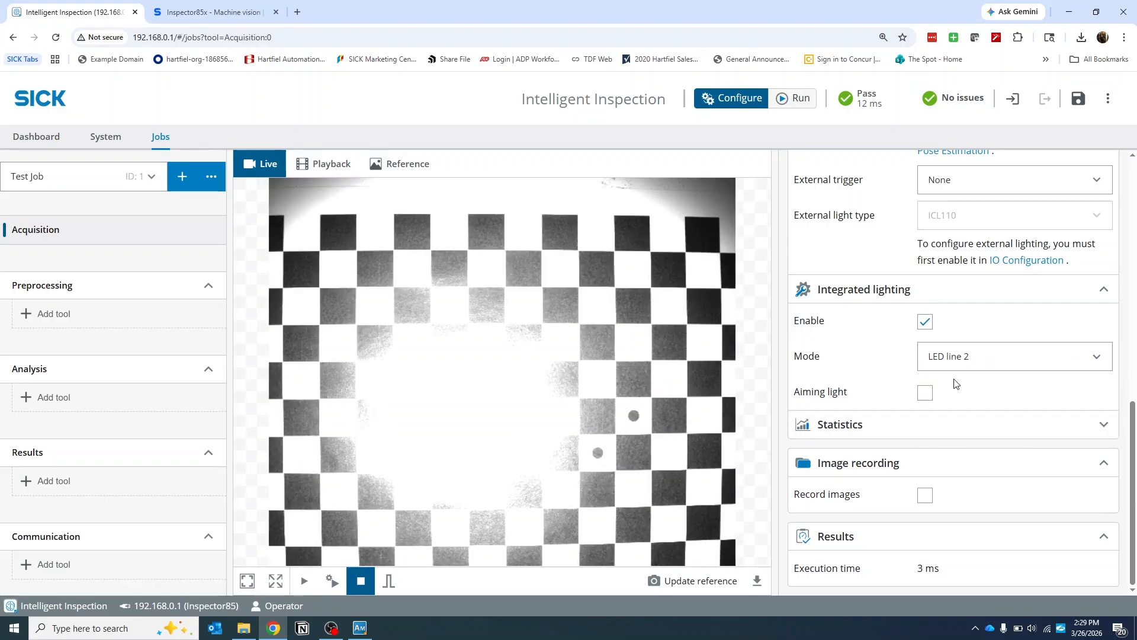
left_click(925, 323)
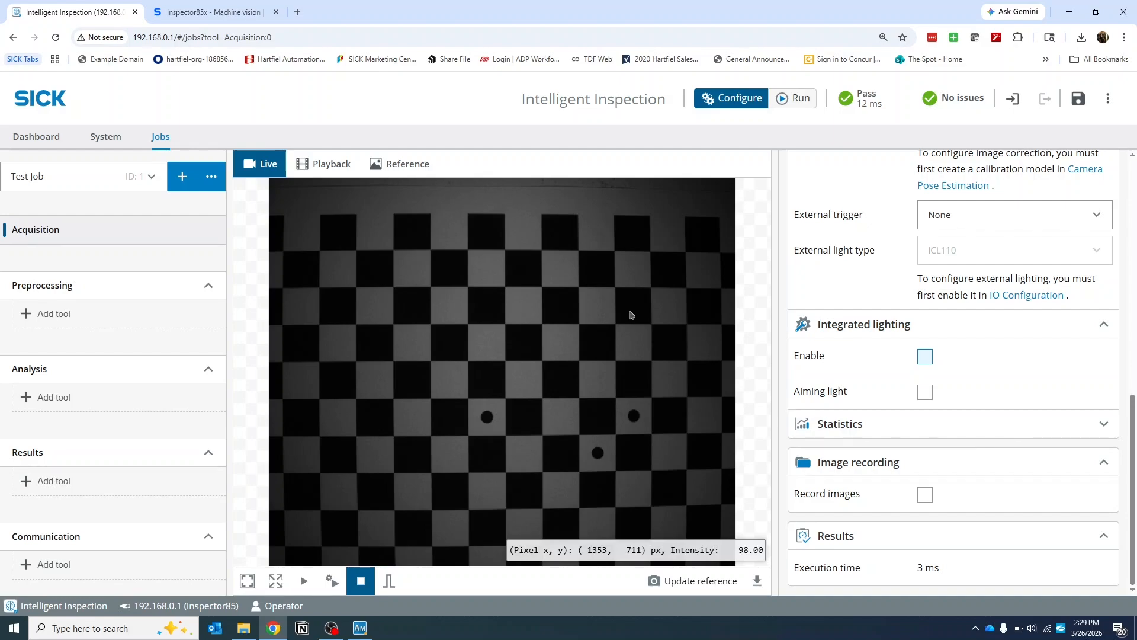
Review the auto setup options for region of interest, auto exposure and auto contrast, and collapse them again.
scroll(995, 344, "up", 7)
scroll(873, 349, "up", 3)
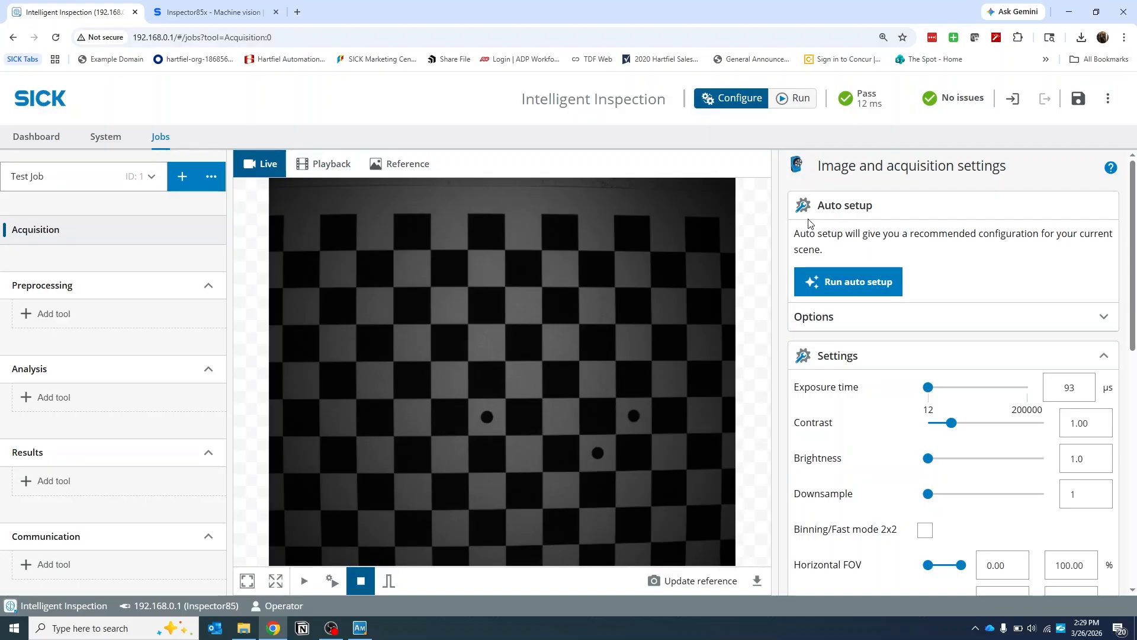
left_click(954, 320)
scroll(985, 264, "down", 2)
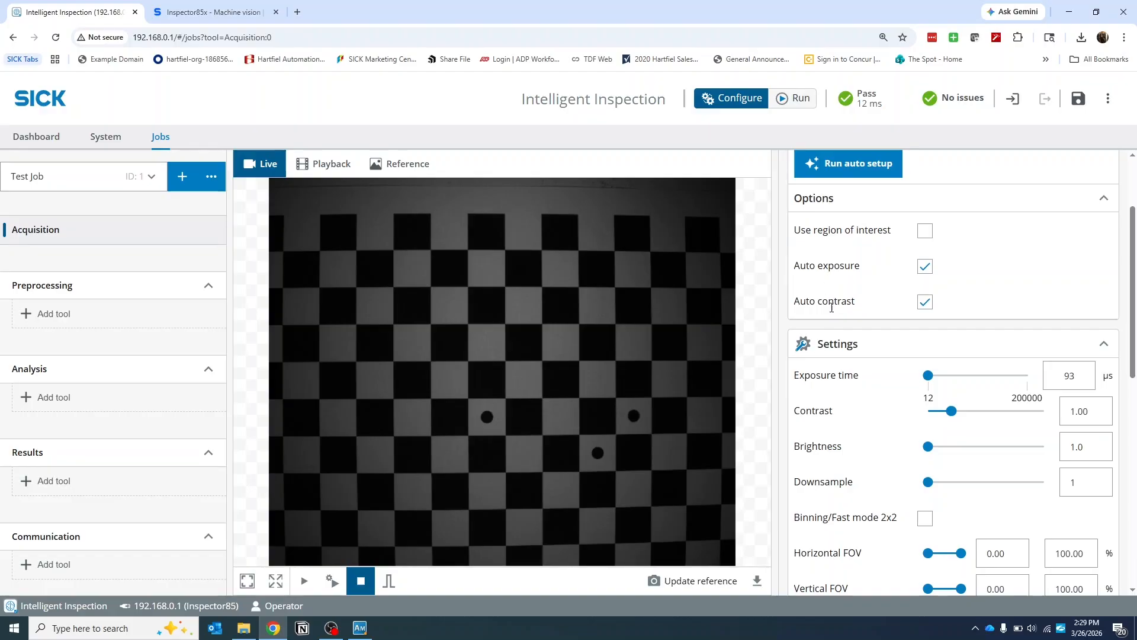
scroll(873, 277, "up", 1)
left_click(902, 264)
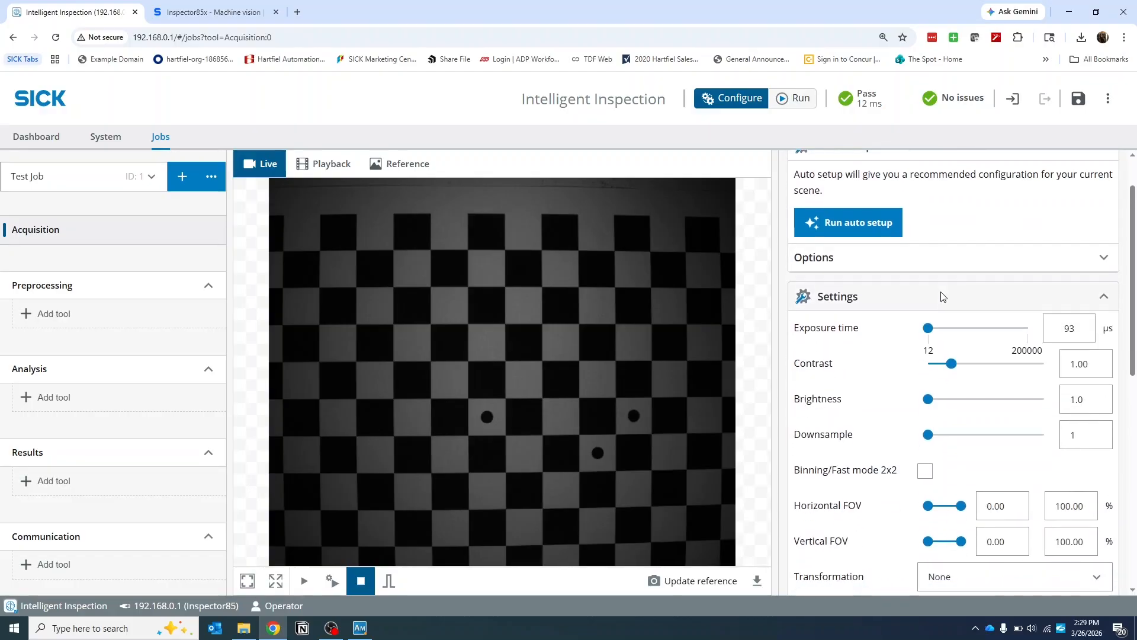
Try the exposure time at its minimum of 12 µs and its maximum of 200000 µs.
scroll(882, 243, "down", 2)
scroll(912, 258, "up", 1)
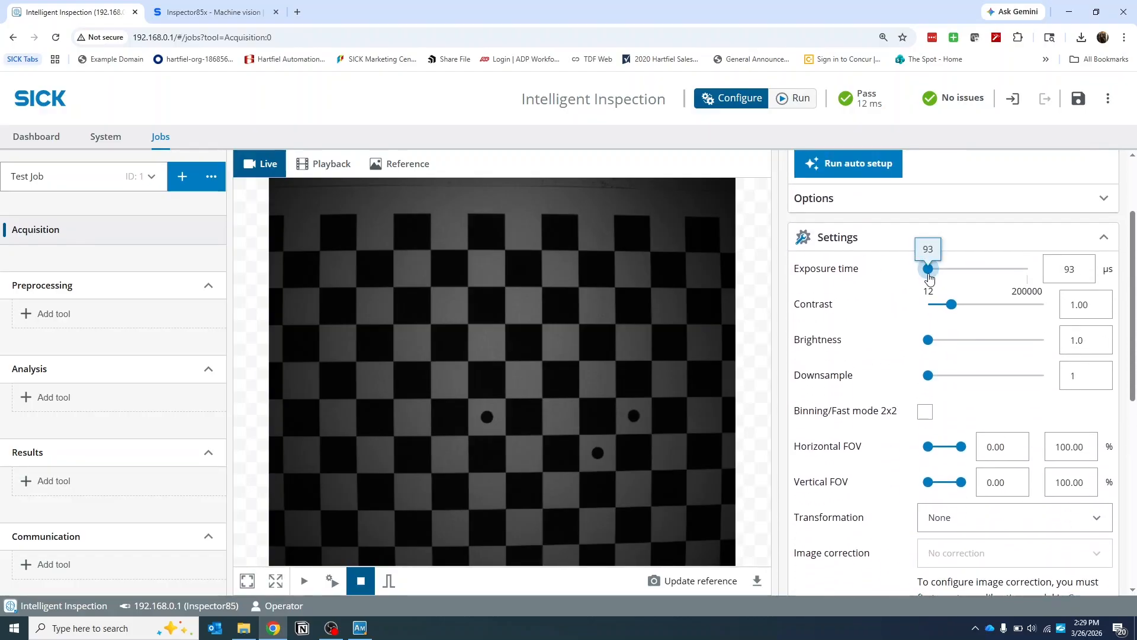
left_click_drag(928, 268, 840, 266)
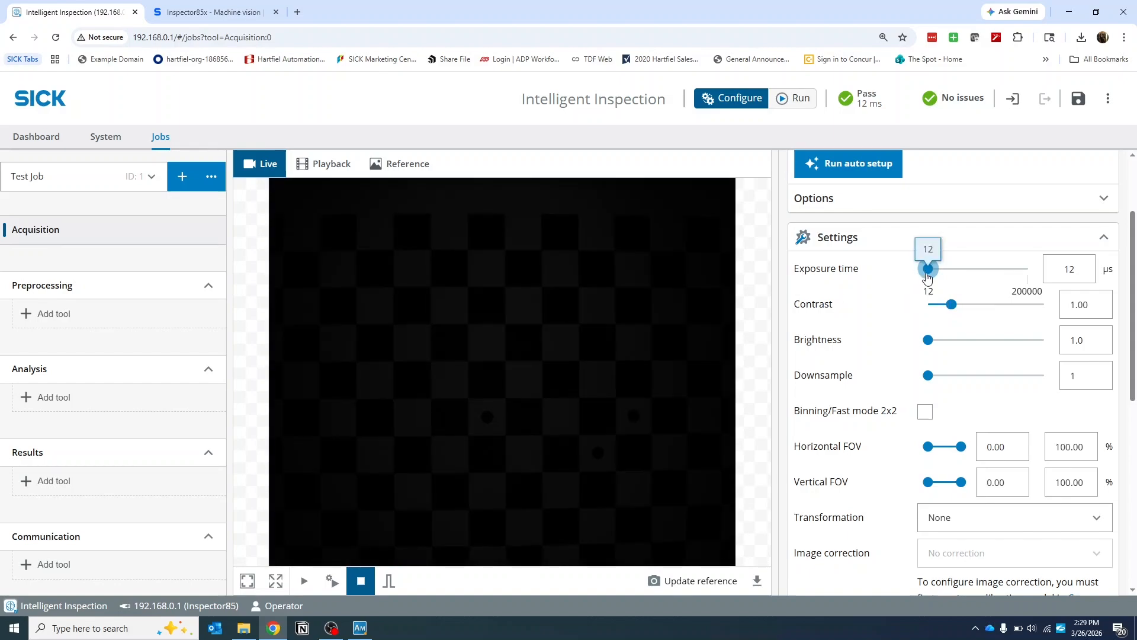
left_click_drag(927, 269, 1028, 269)
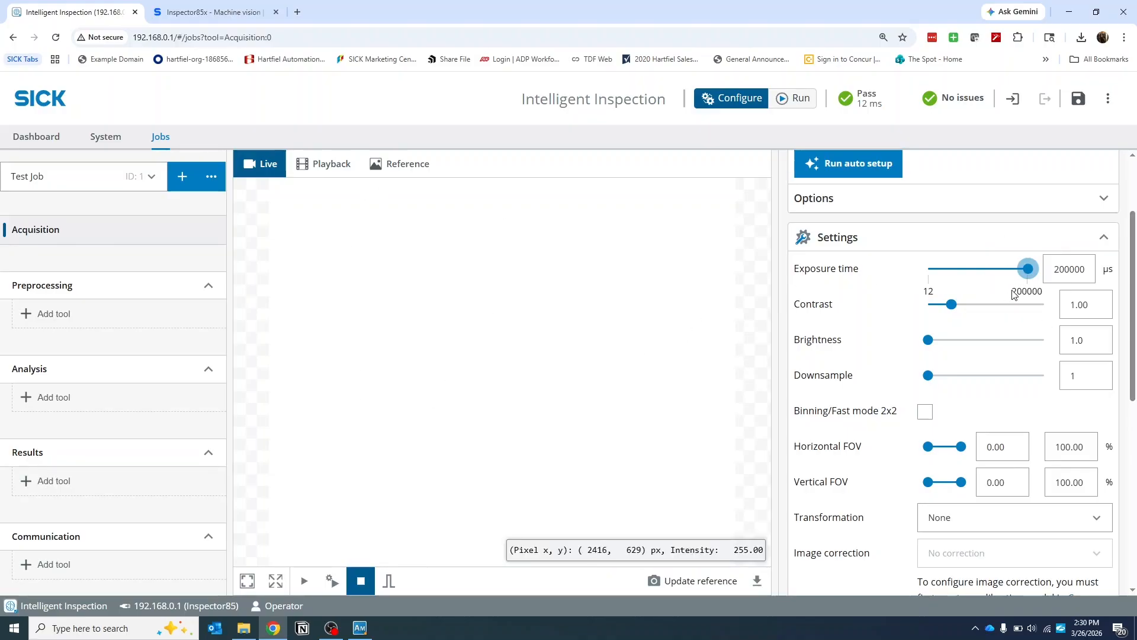
Set the exposure time to 400 µs in the acquisition settings.
left_click_drag(1013, 291, 1066, 293)
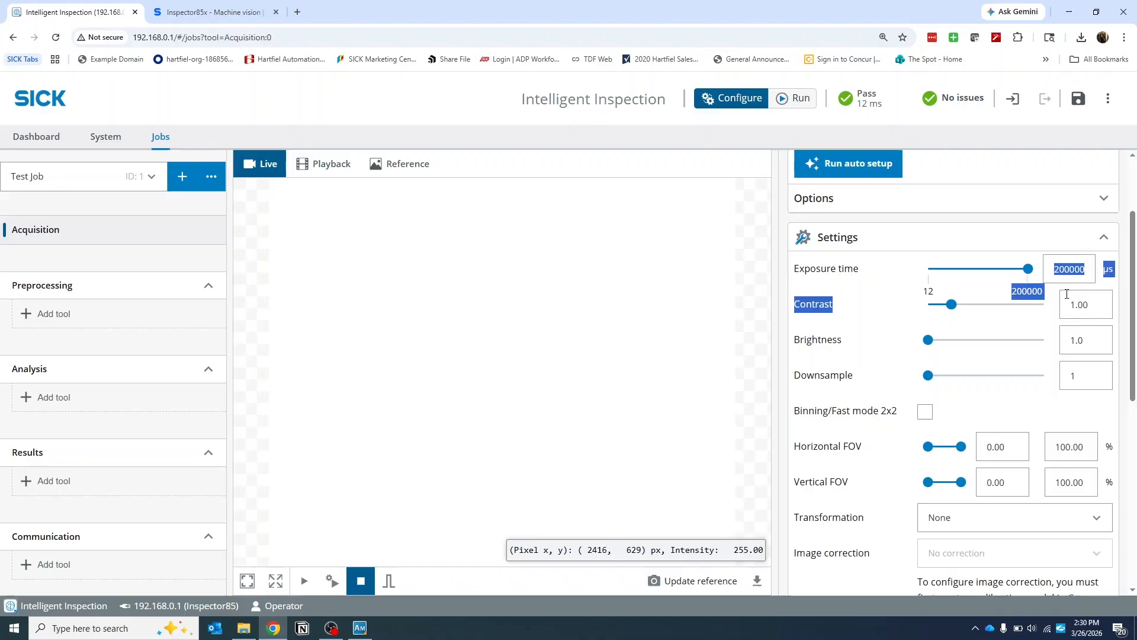
left_click(1032, 296)
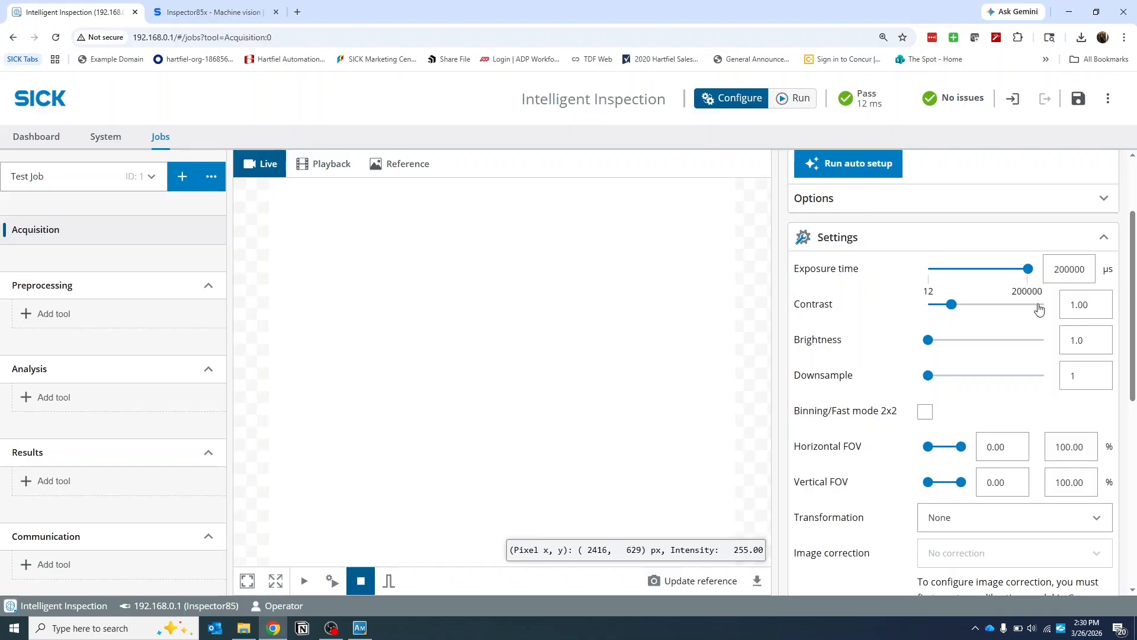
double_click(1068, 268)
type("400")
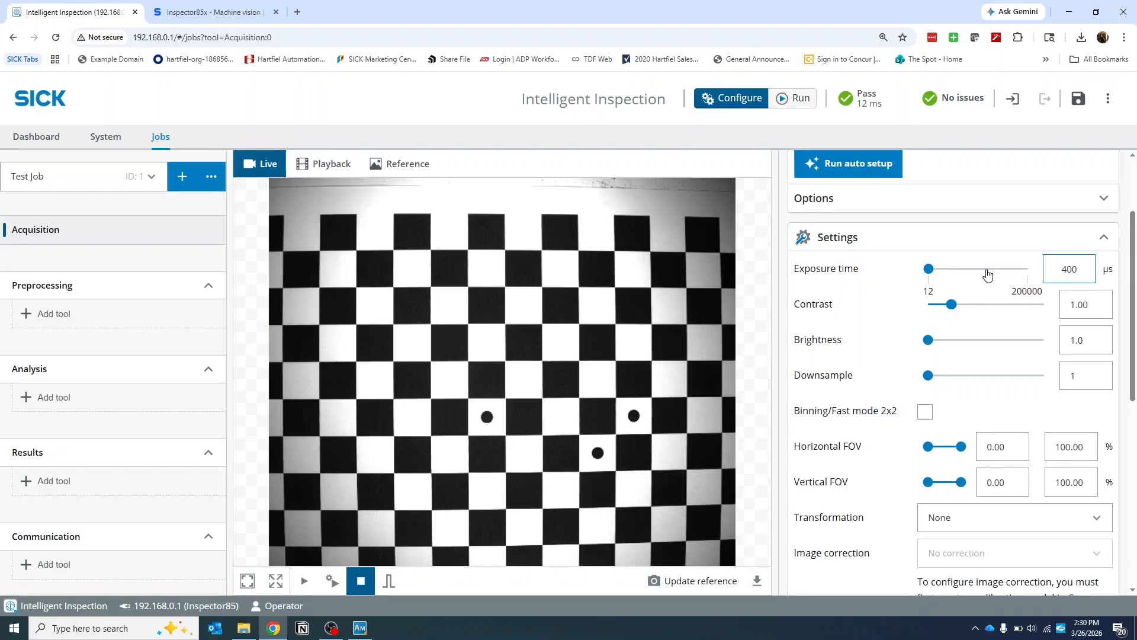
Try contrast values of 0.60 and 1.81 on the live image, and reset the contrast to 1.00.
mouse_move(952, 307)
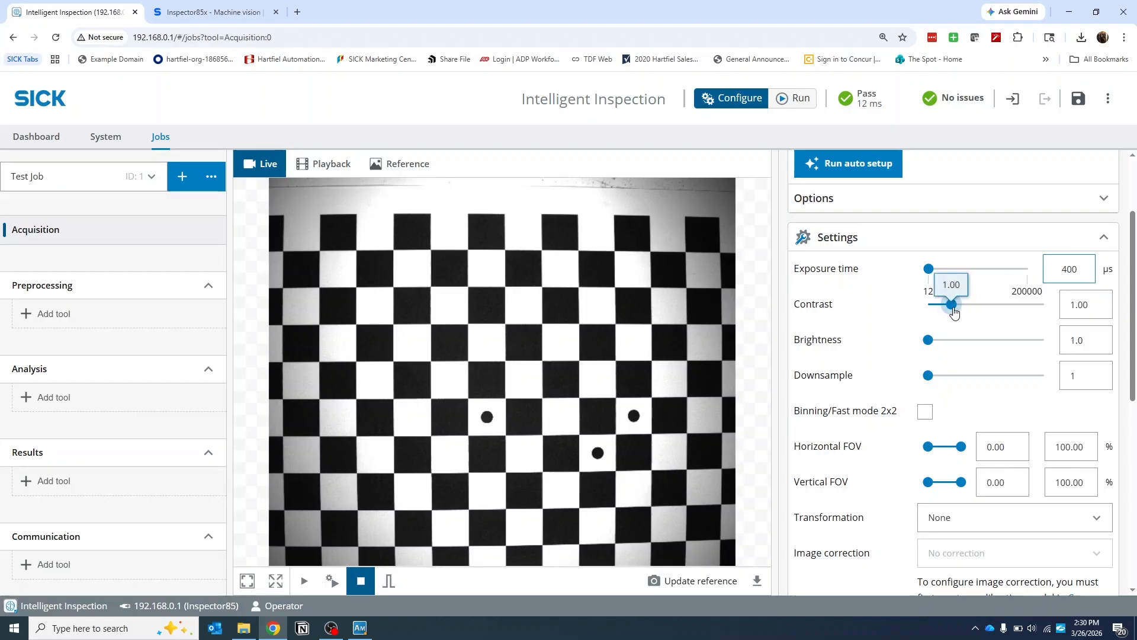
left_click_drag(953, 312, 934, 312)
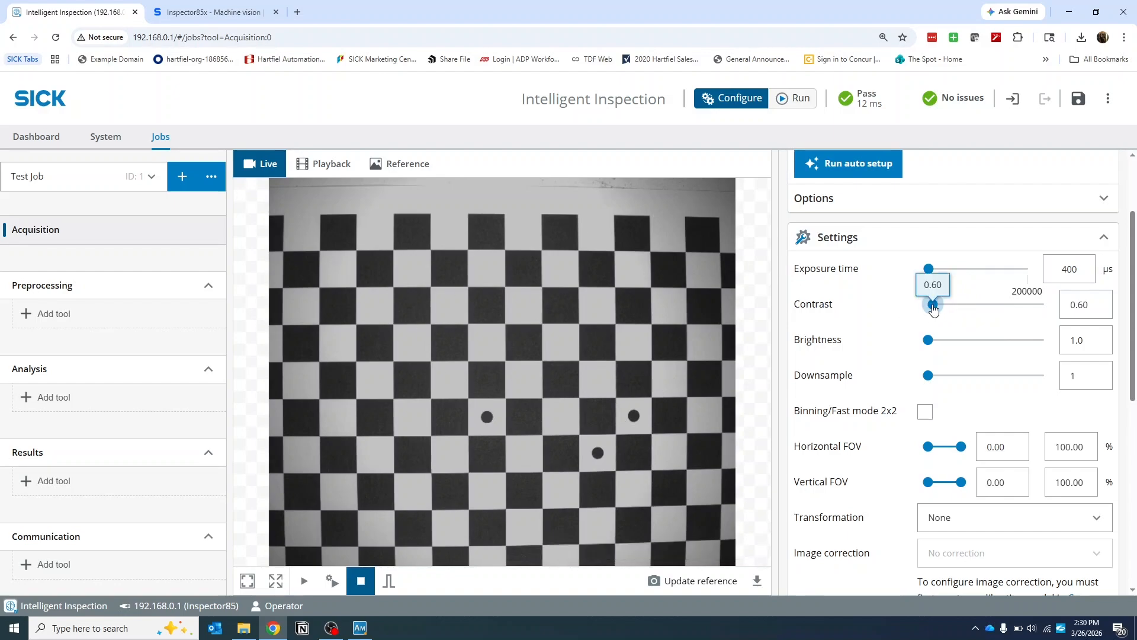
left_click_drag(934, 306, 990, 324)
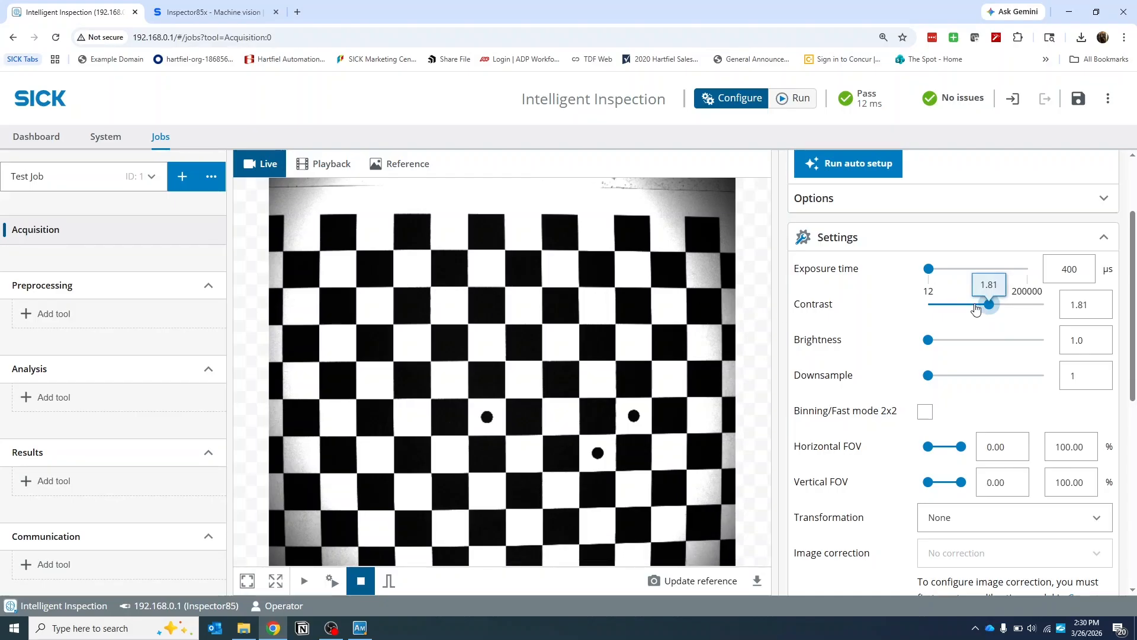
left_click_drag(1096, 303, 912, 305)
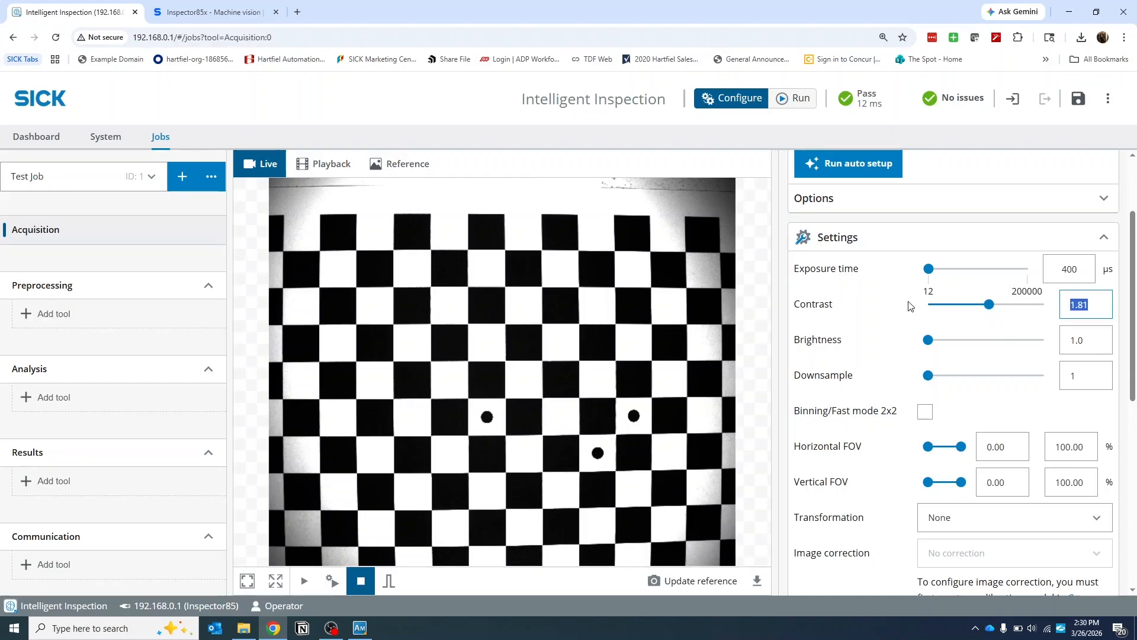
type("1.00")
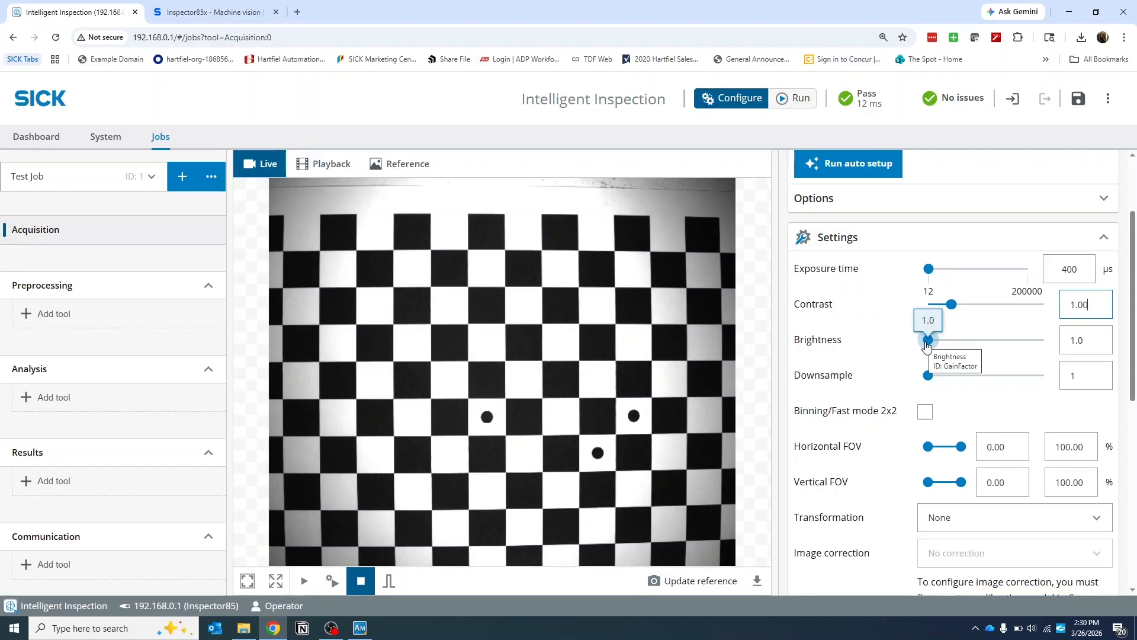
Try a brightness of 6.1 on the live image and return the brightness to 1.0.
left_click_drag(928, 342, 960, 341)
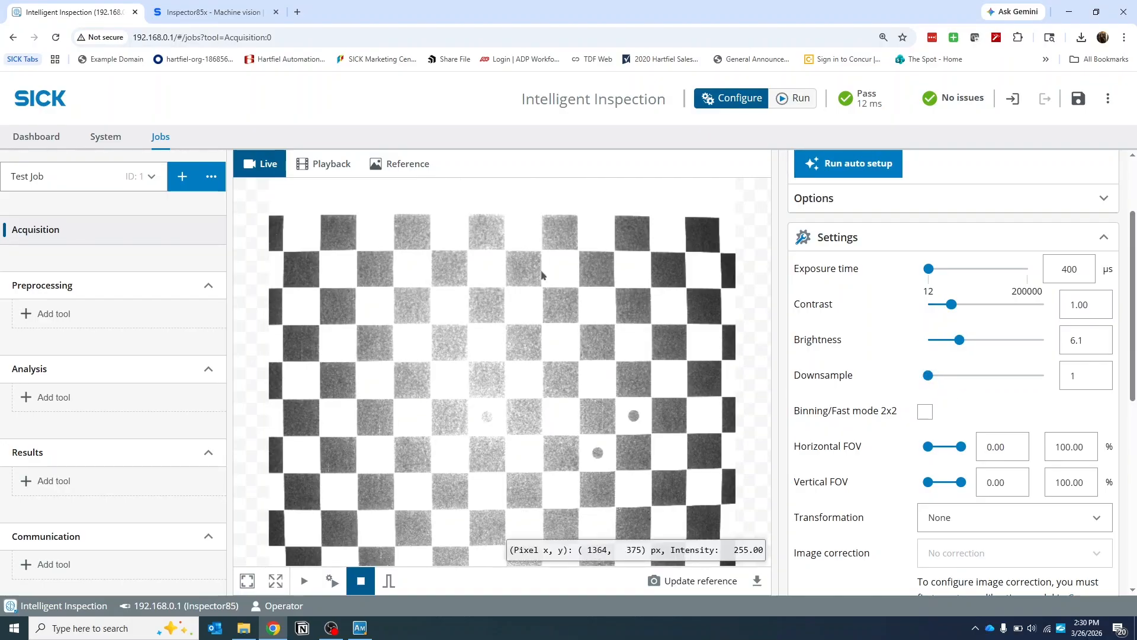
mouse_move(958, 343)
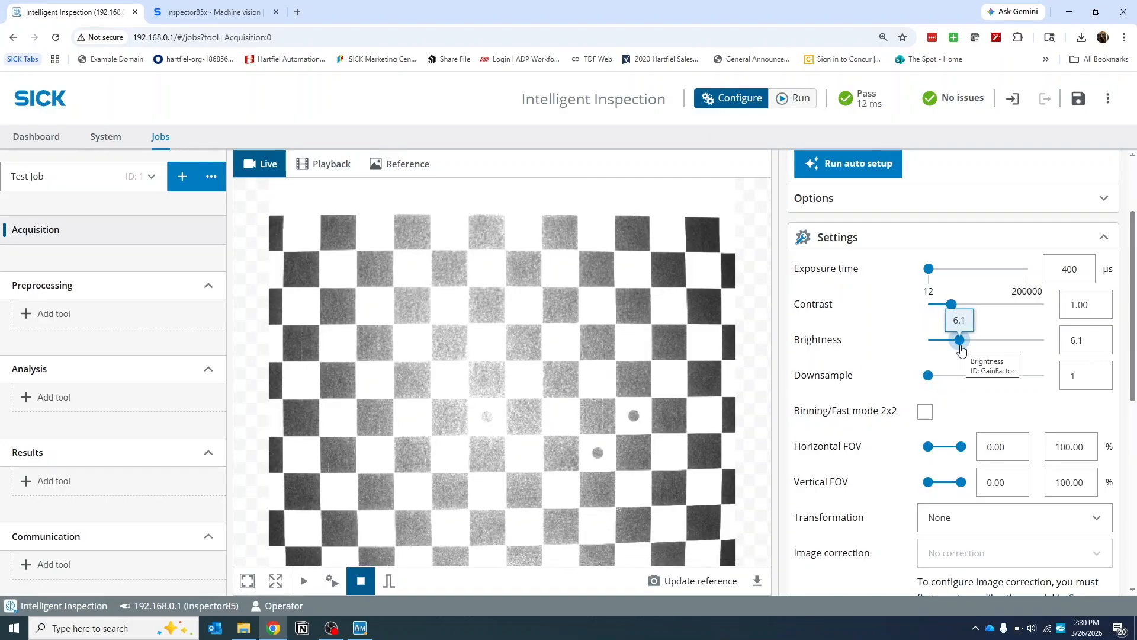
left_click_drag(959, 340, 899, 346)
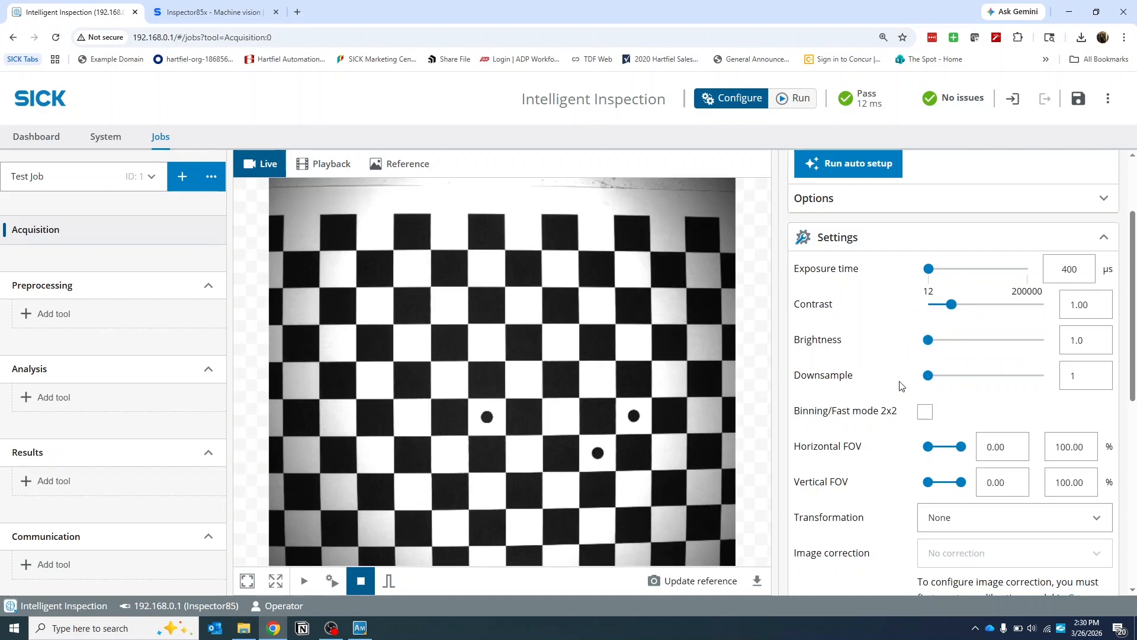
Try a downsample factor of 9 on the live image and return the factor to 1.
mouse_move(926, 378)
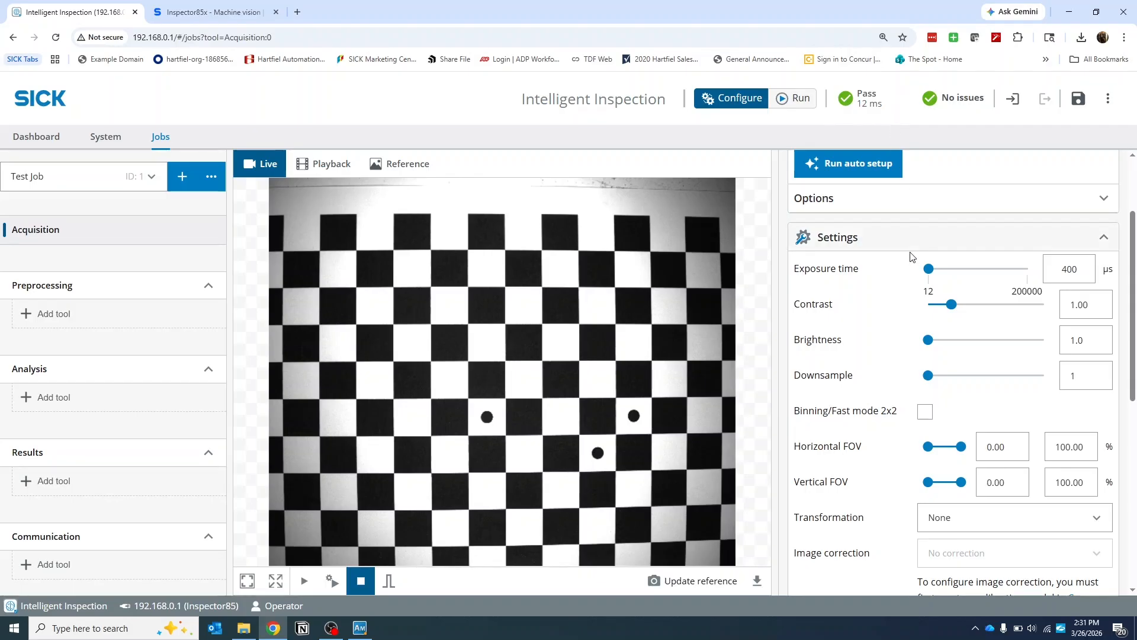
left_click_drag(928, 378, 990, 377)
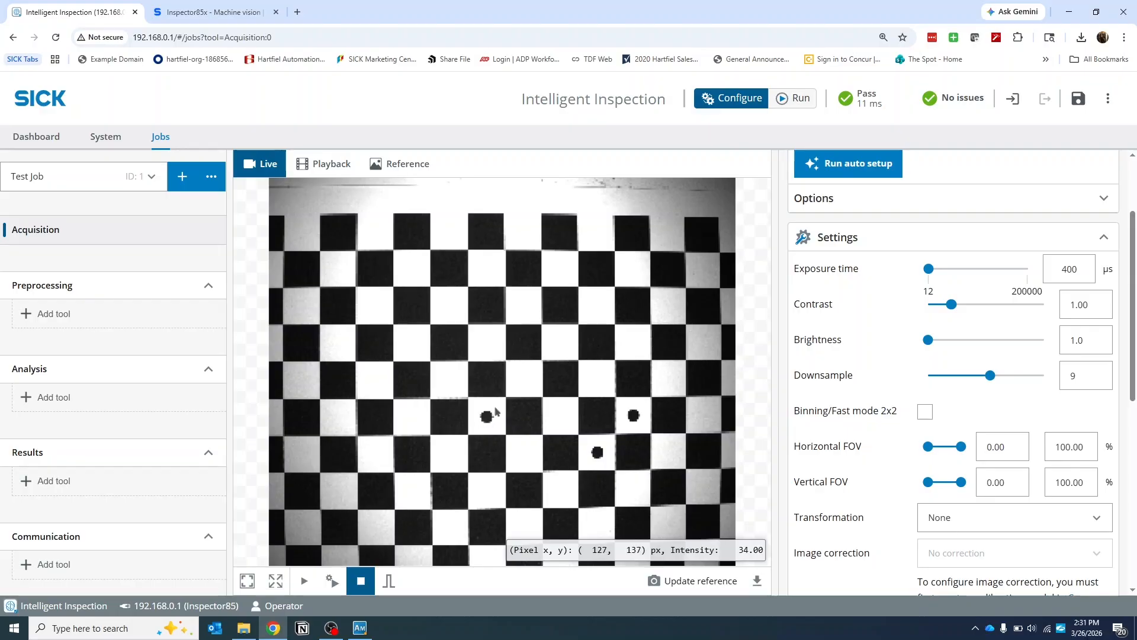
mouse_move(993, 383)
left_click_drag(993, 384, 928, 379)
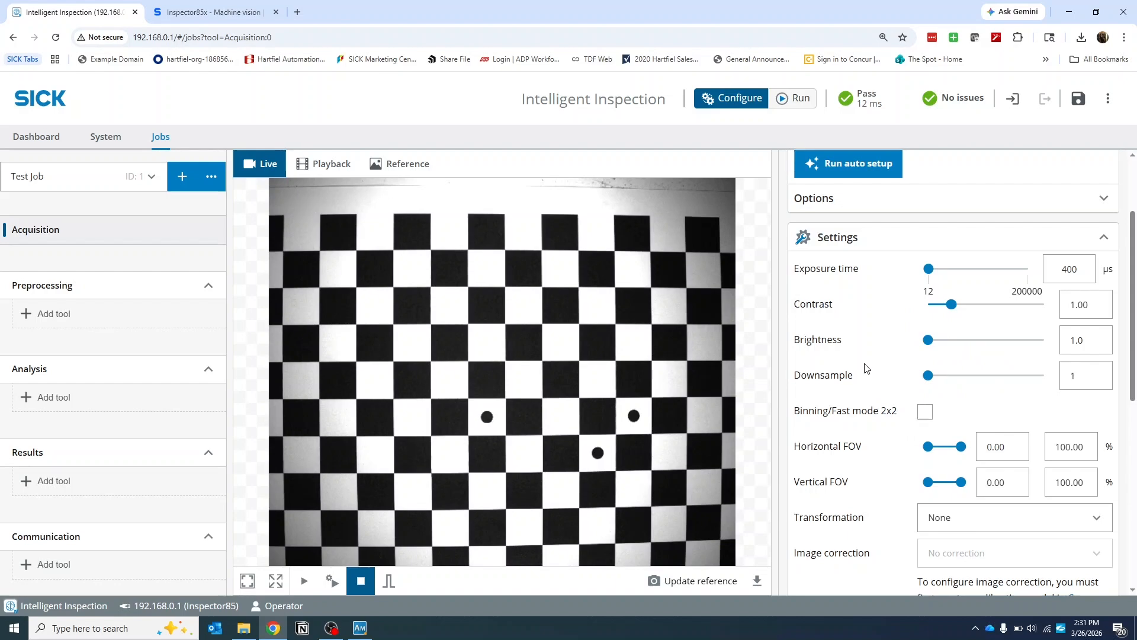
Review the available image transformation options and the image correction requirement in the acquisition settings.
scroll(855, 345, "down", 1)
scroll(855, 346, "down", 2)
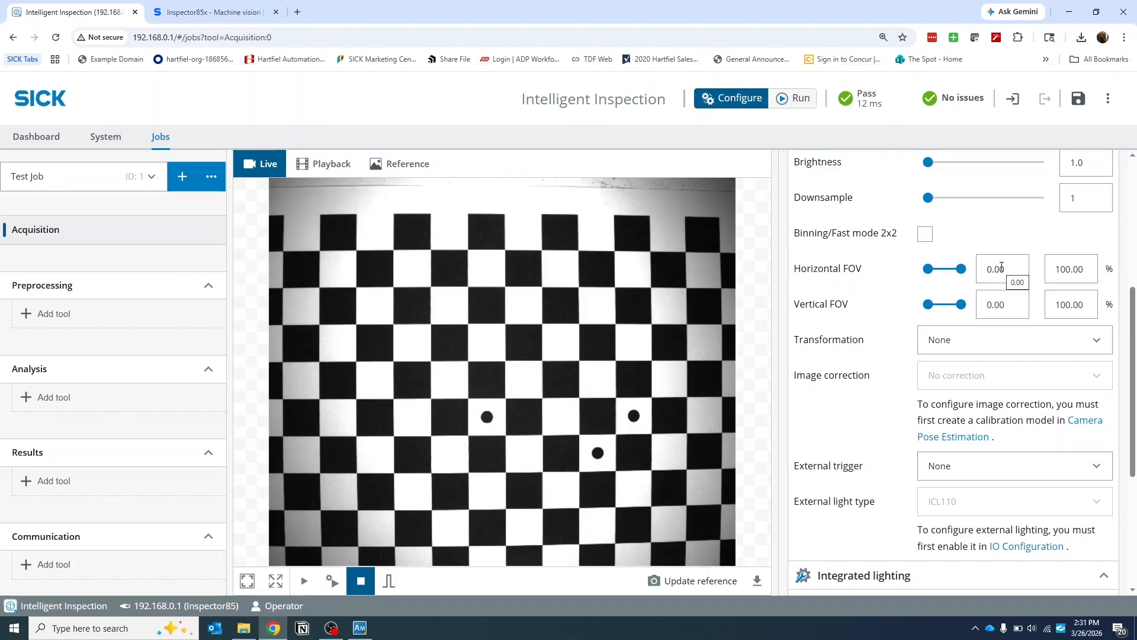
left_click(1019, 348)
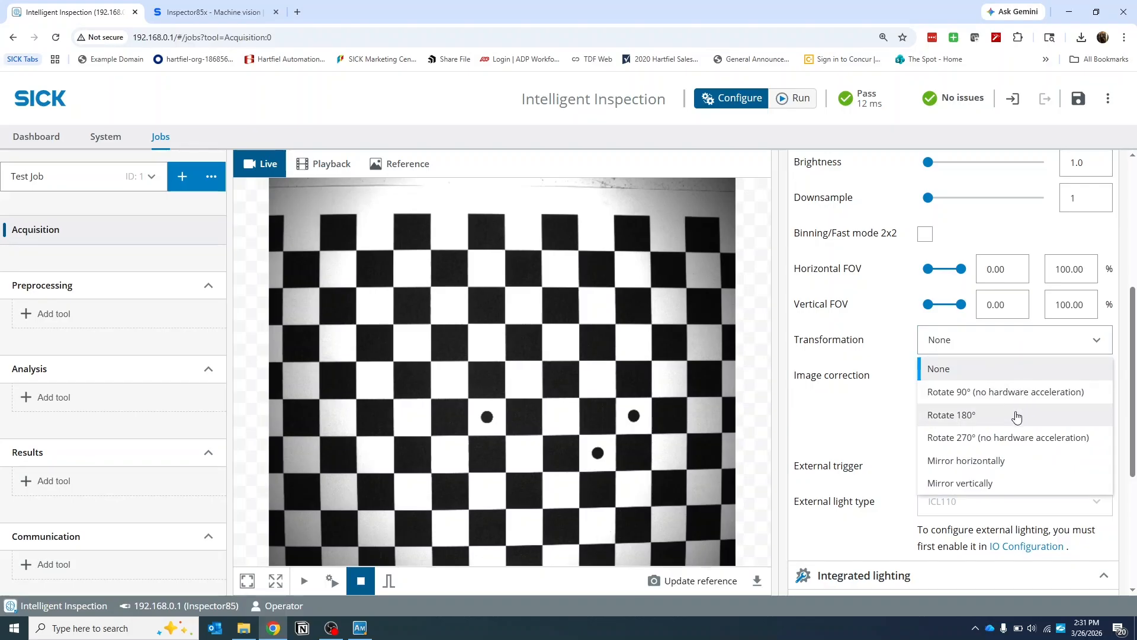
left_click(958, 365)
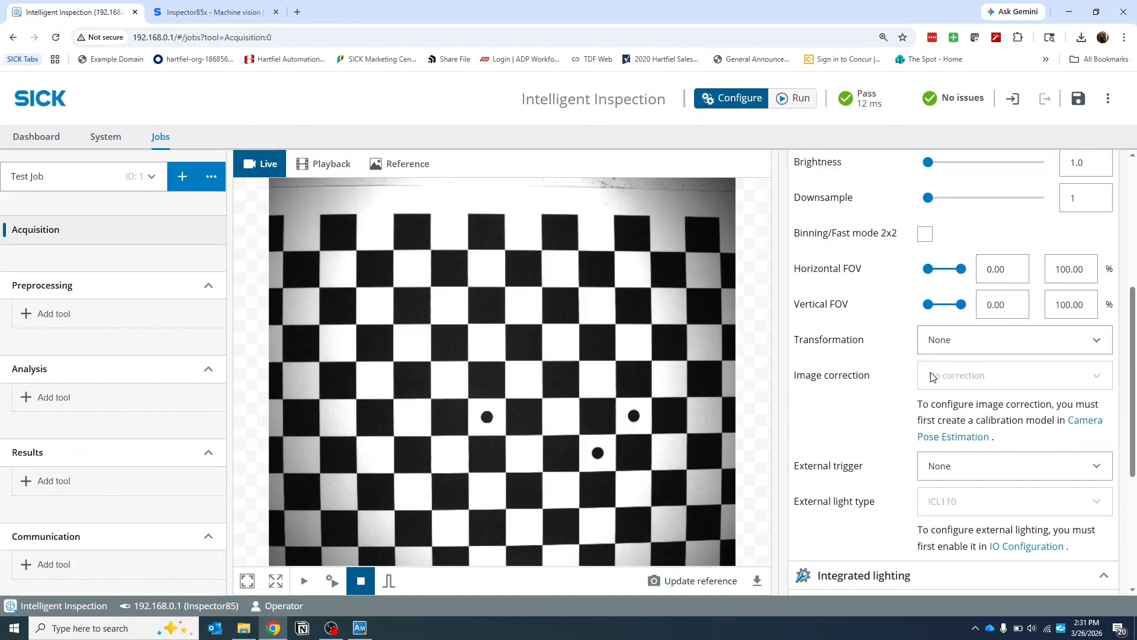
left_click_drag(800, 375, 885, 382)
left_click(894, 386)
Review the external trigger options and the integrated lighting and image recording settings of the acquisition tool.
scroll(885, 379, "down", 3)
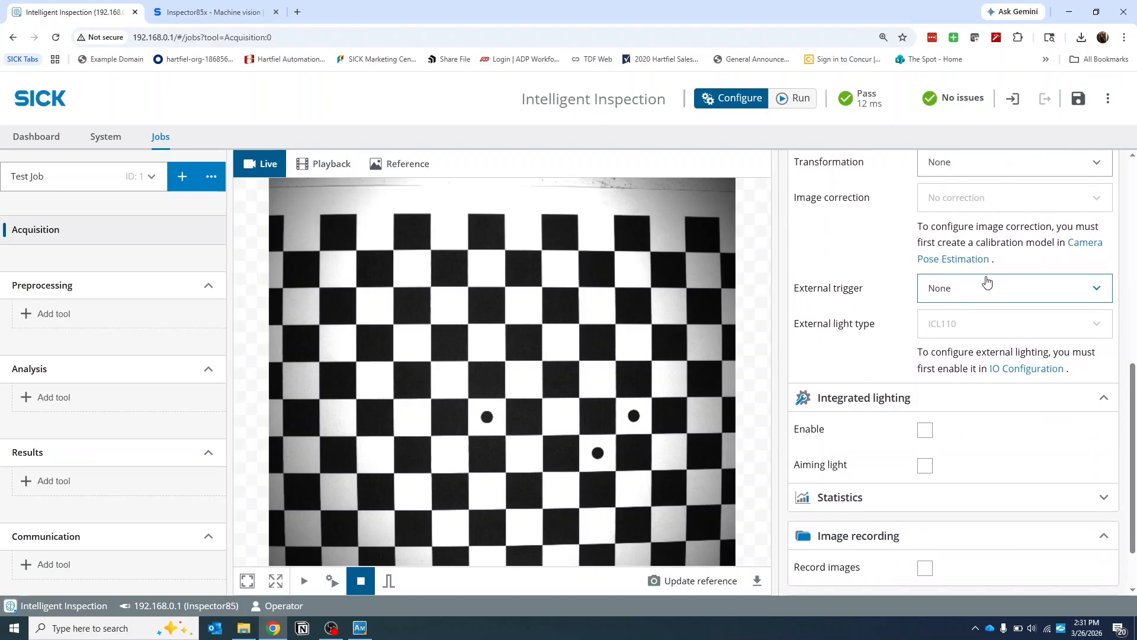
left_click(960, 290)
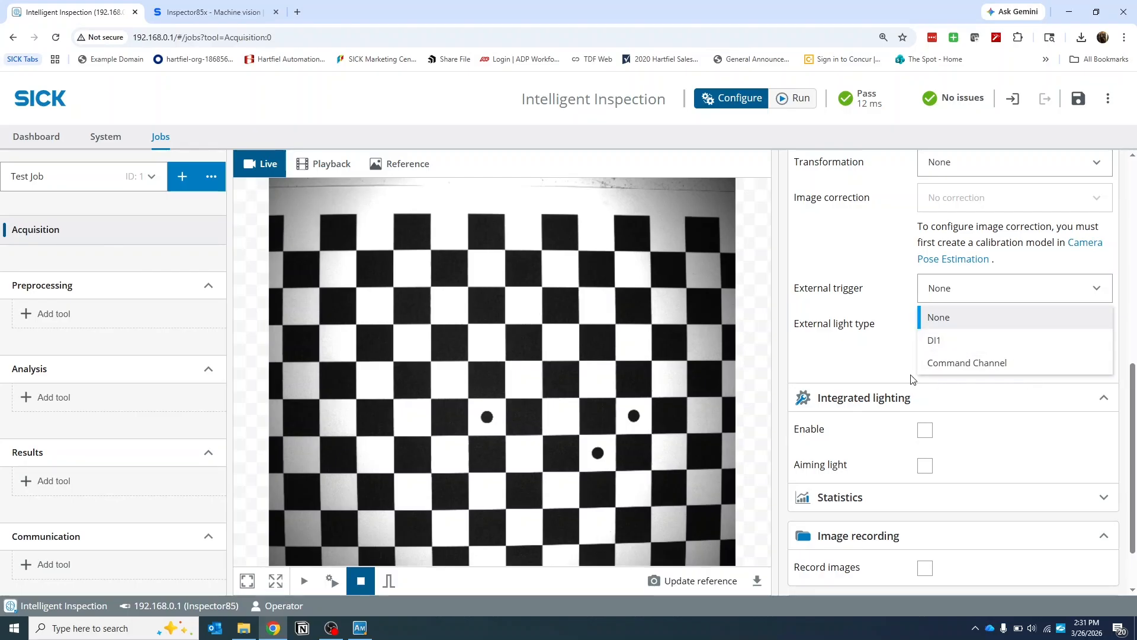
left_click(861, 357)
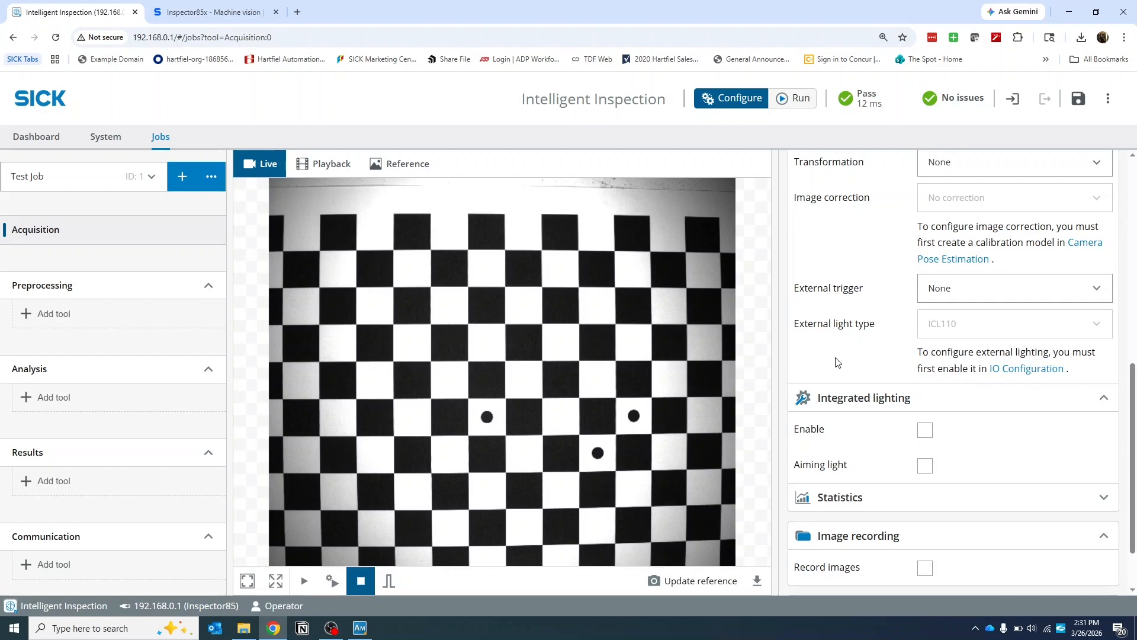
scroll(851, 337, "down", 2)
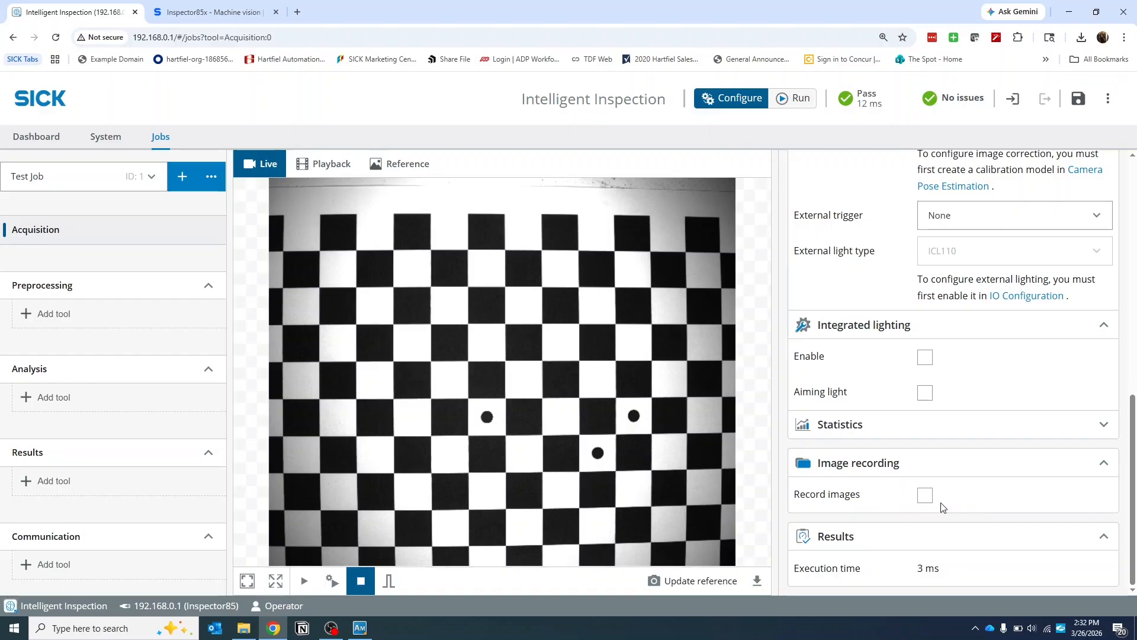
scroll(924, 429, "up", 10)
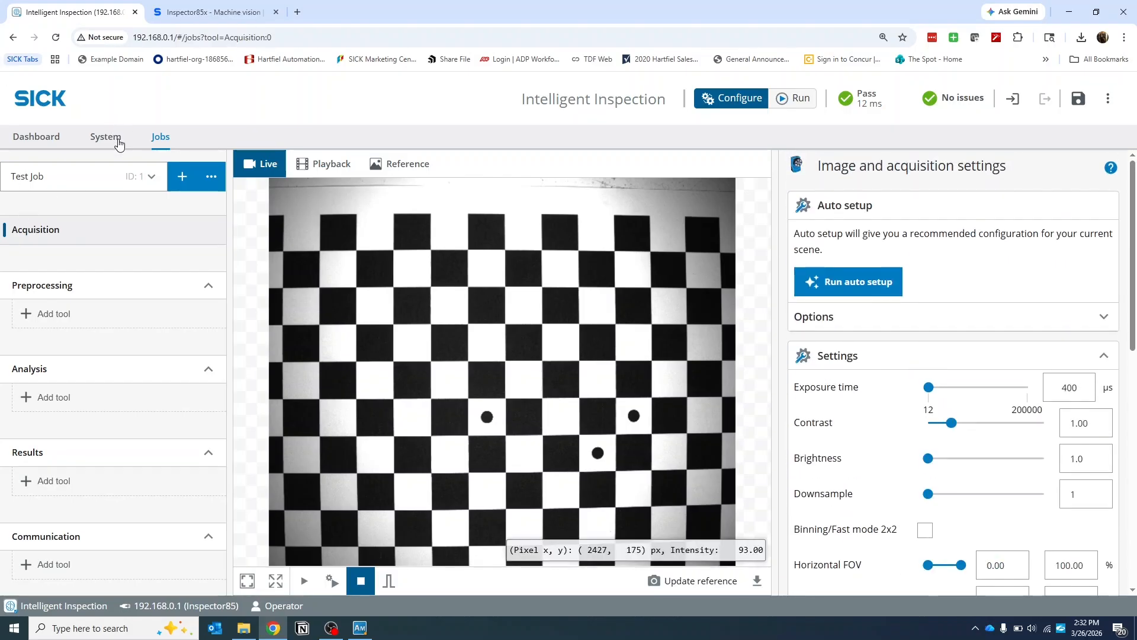
Open the system's I/O configuration and review the usage options available for ports IO1, IO2 and IO4.
left_click(119, 140)
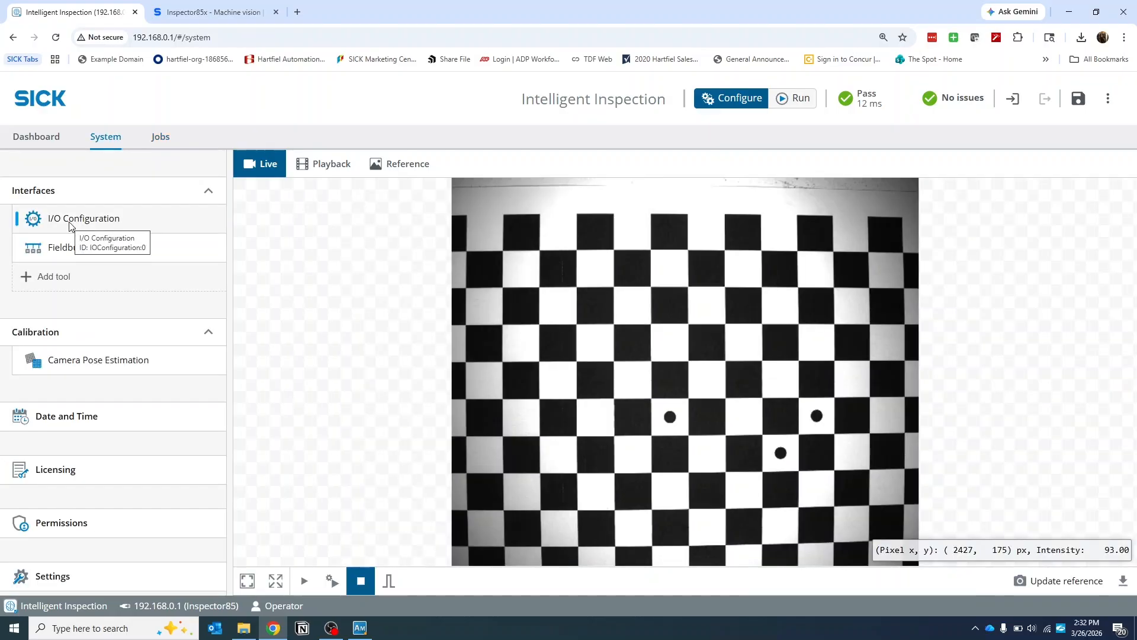
left_click(70, 224)
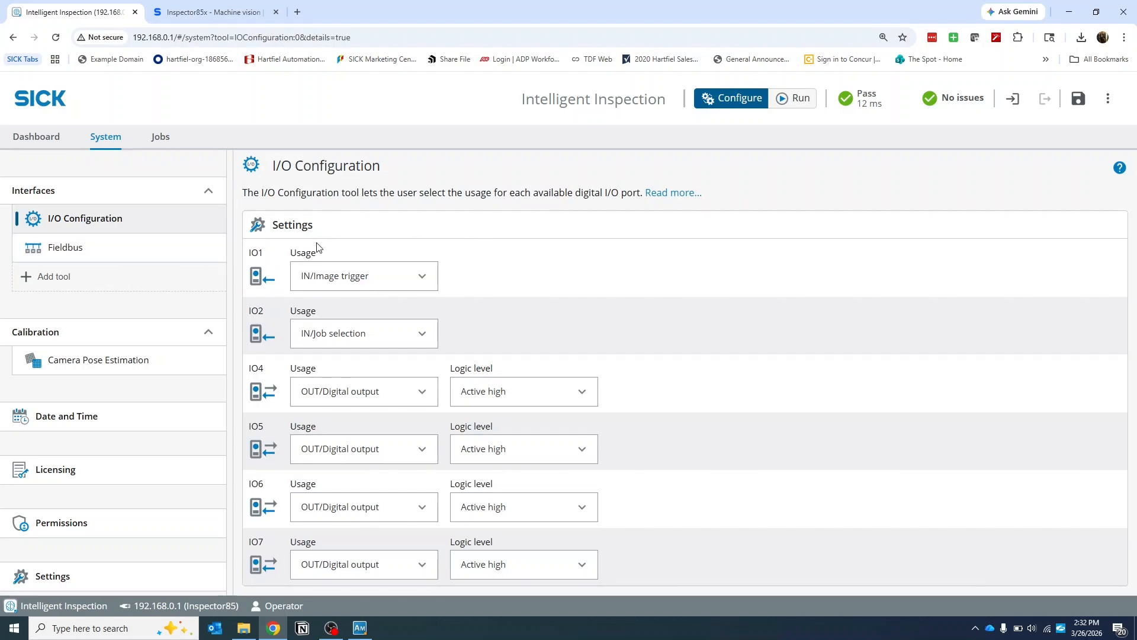
left_click(396, 286)
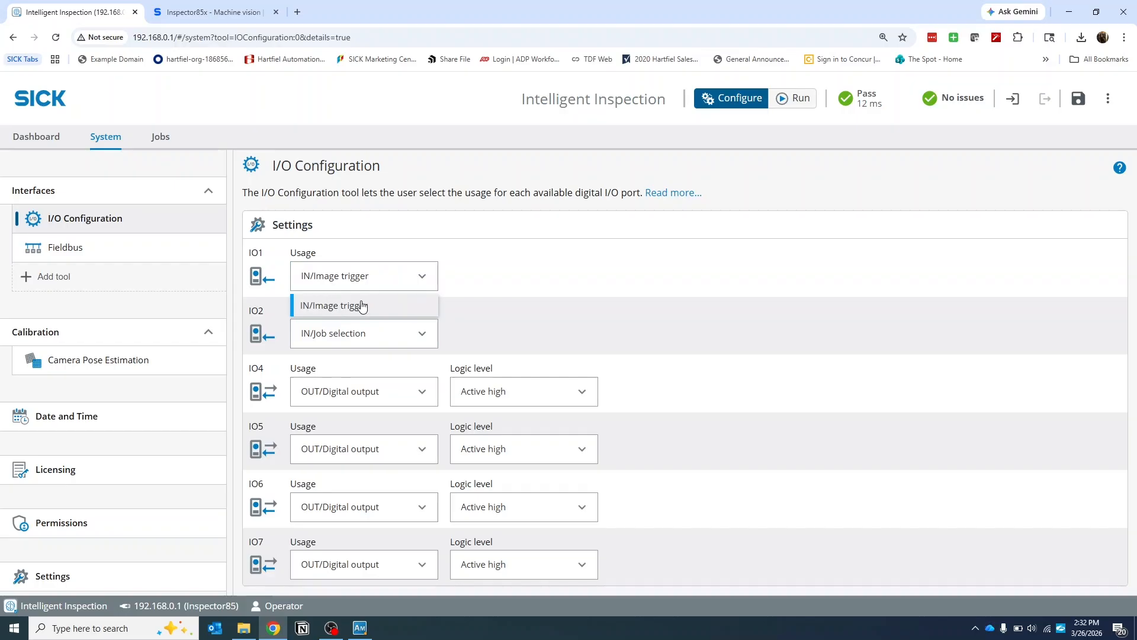
left_click(524, 270)
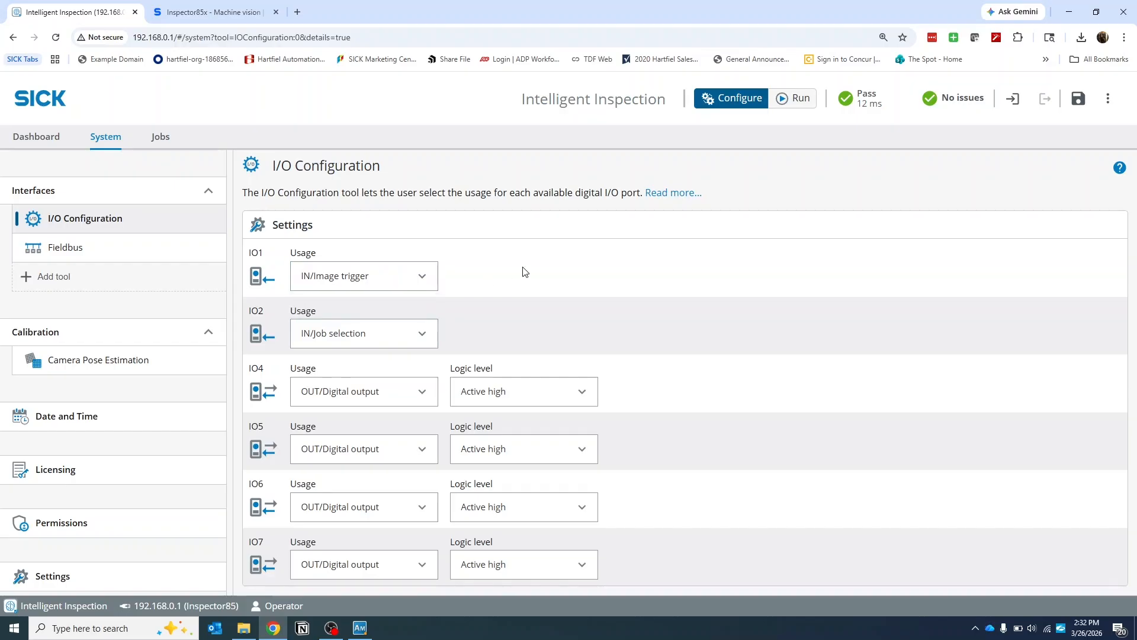
left_click(427, 340)
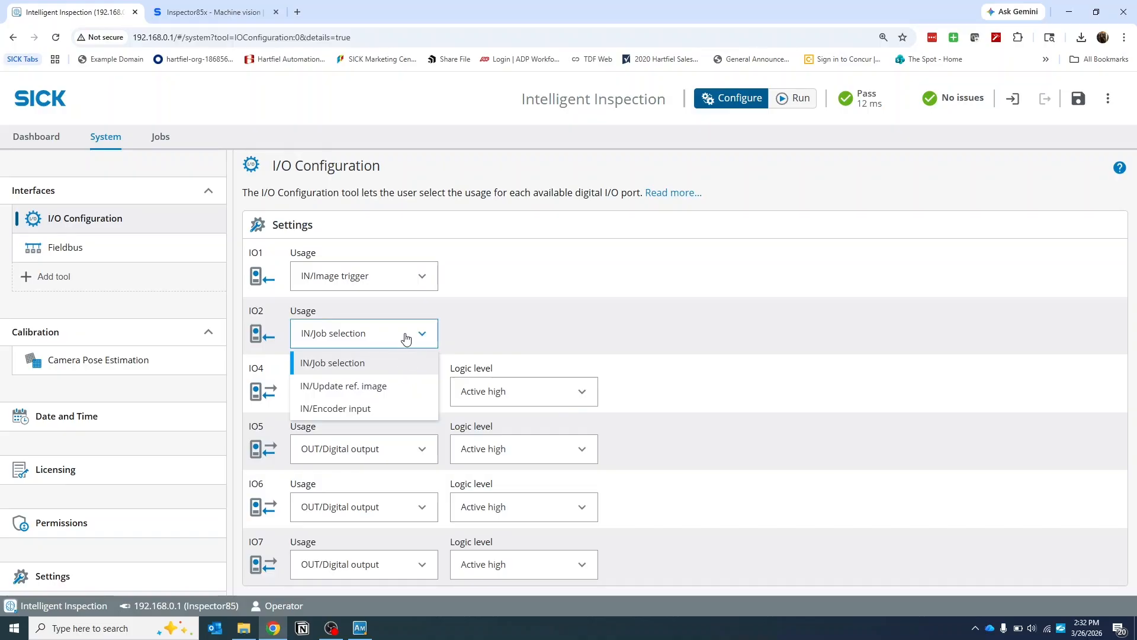
left_click(595, 304)
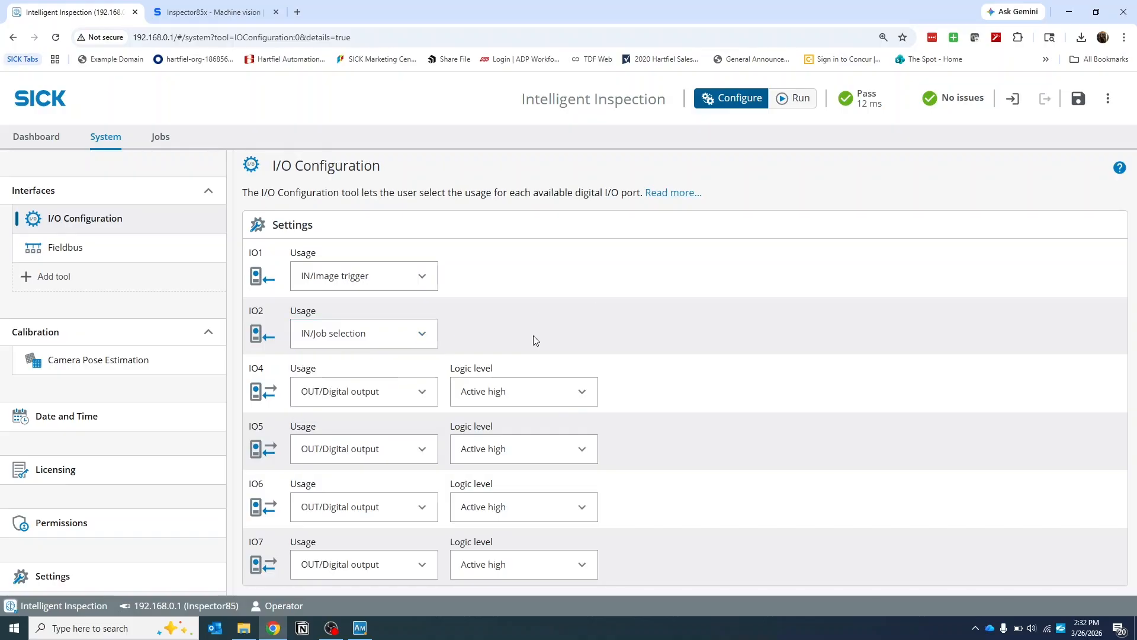
left_click(415, 393)
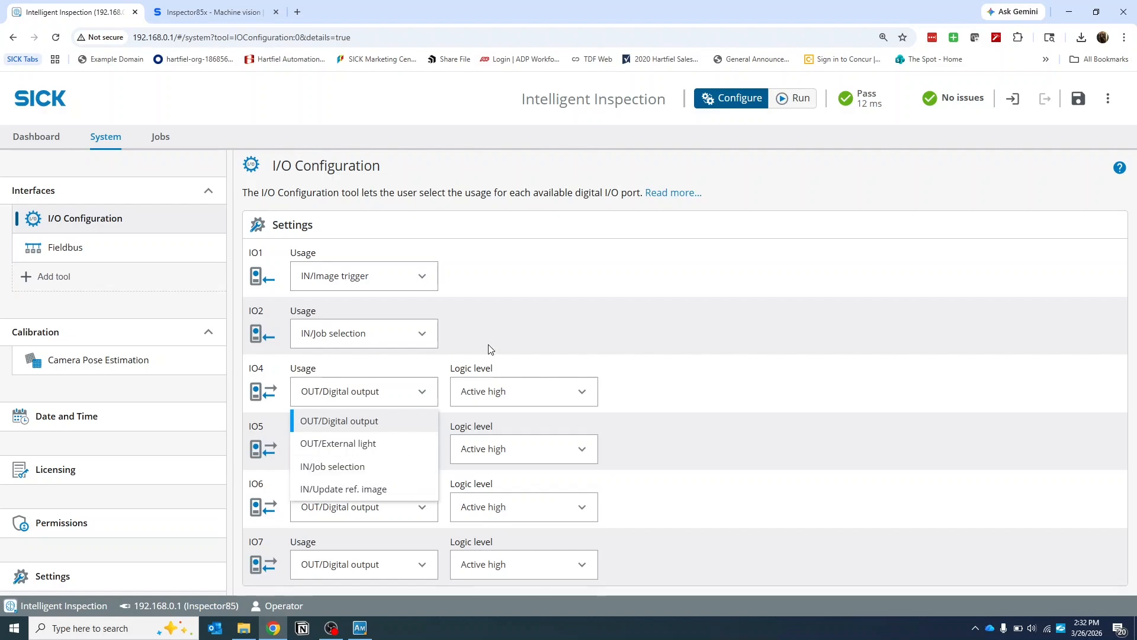
left_click(552, 330)
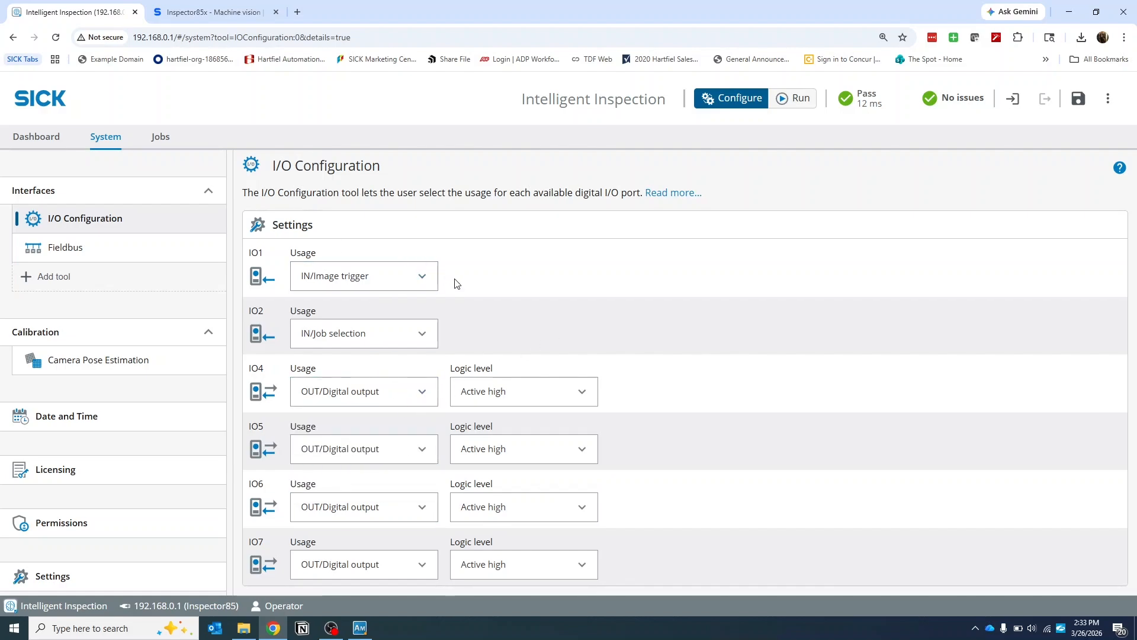
Open the Fieldbus configuration and review its mode options, addressing mode options and IP address.
left_click(76, 257)
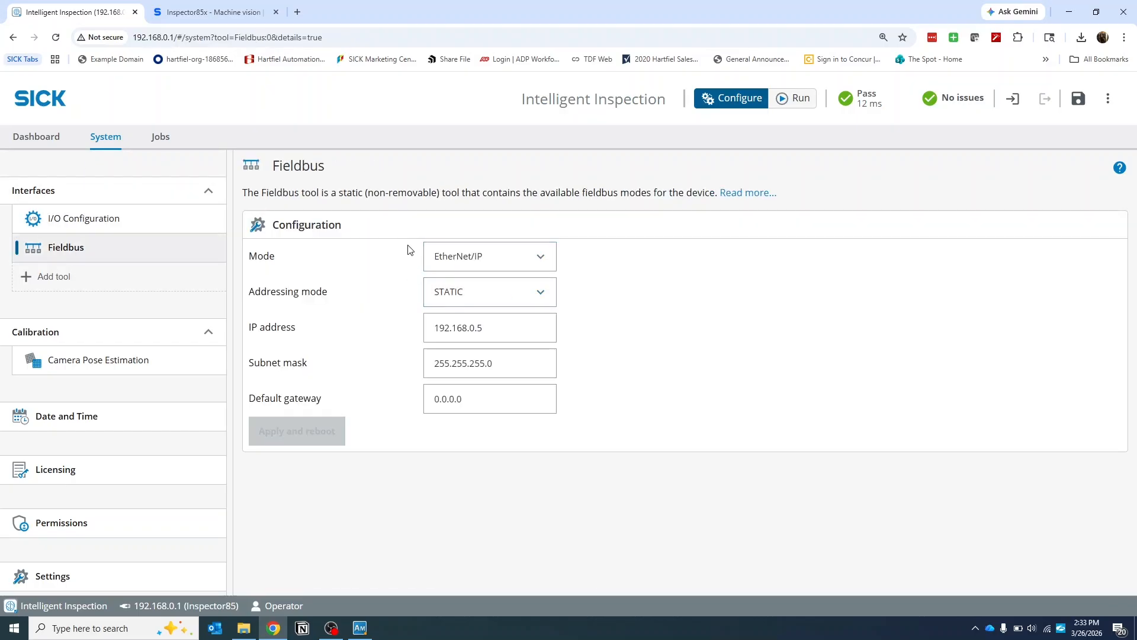
left_click(498, 261)
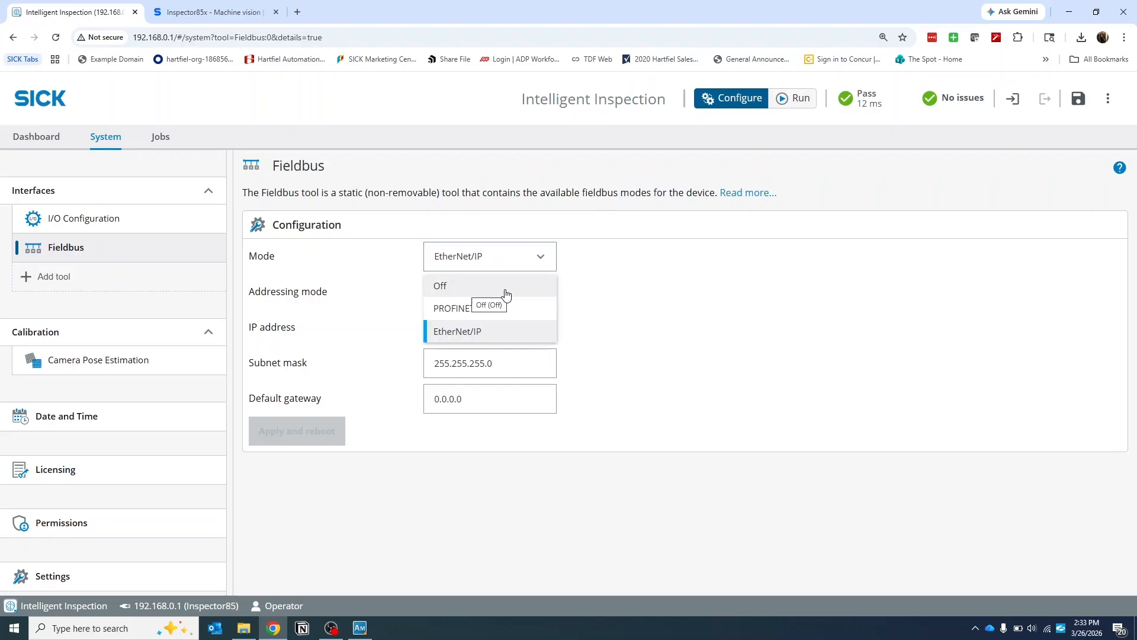
left_click(718, 337)
left_click(539, 302)
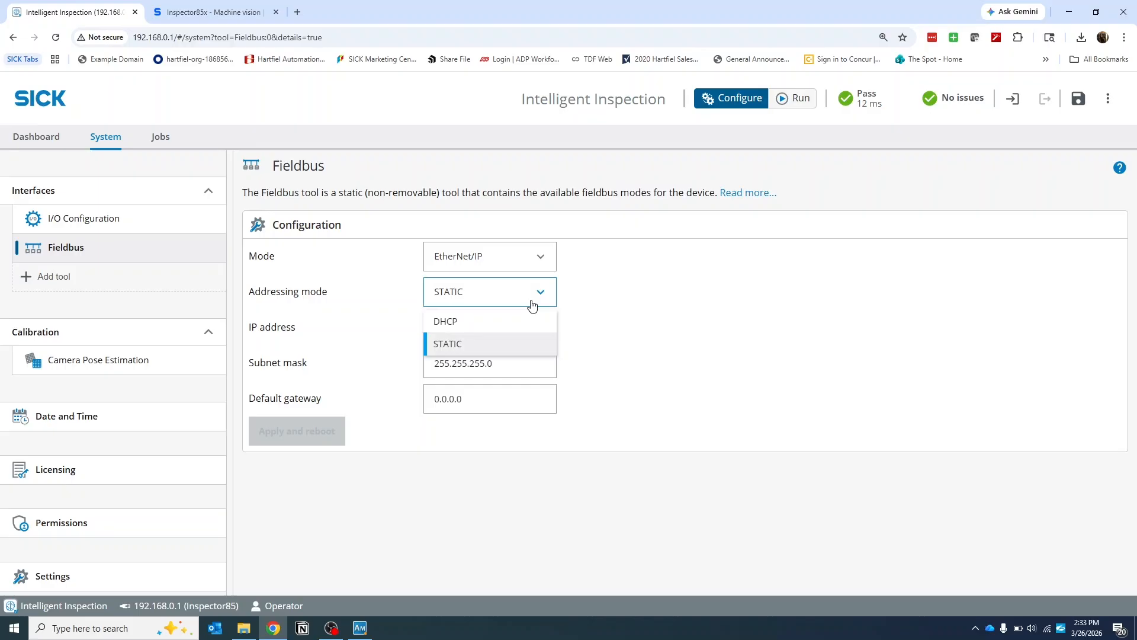
left_click(626, 296)
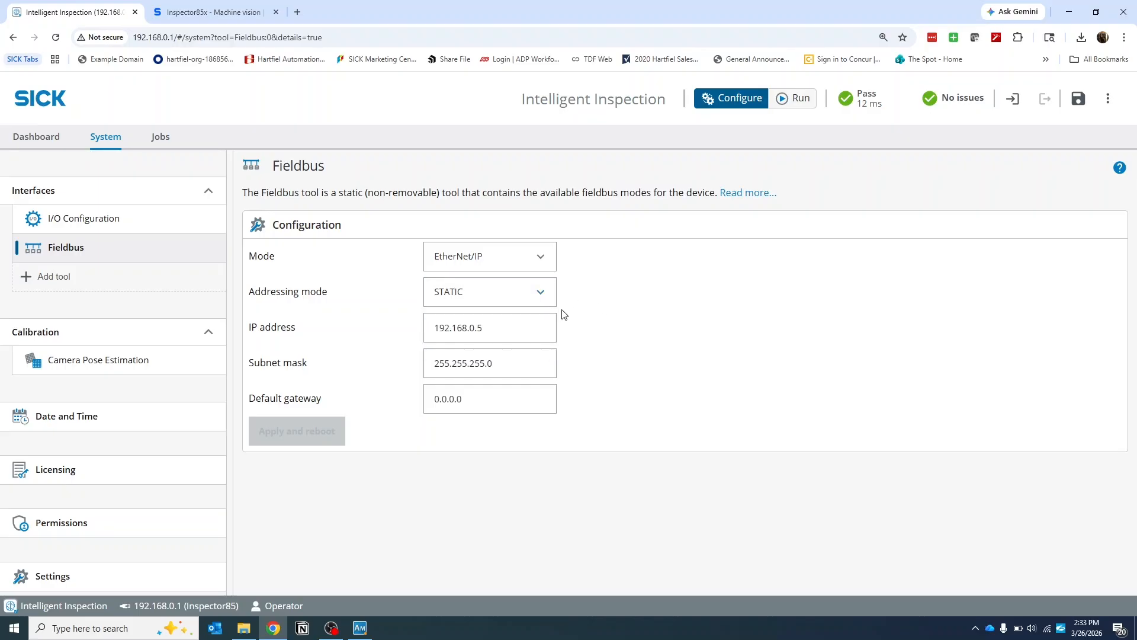
left_click(526, 329)
left_click(142, 39)
left_click(793, 274)
left_click(464, 320)
Add a Command Channel tool to the interfaces and set its interface to Fieldbus.
left_click(66, 285)
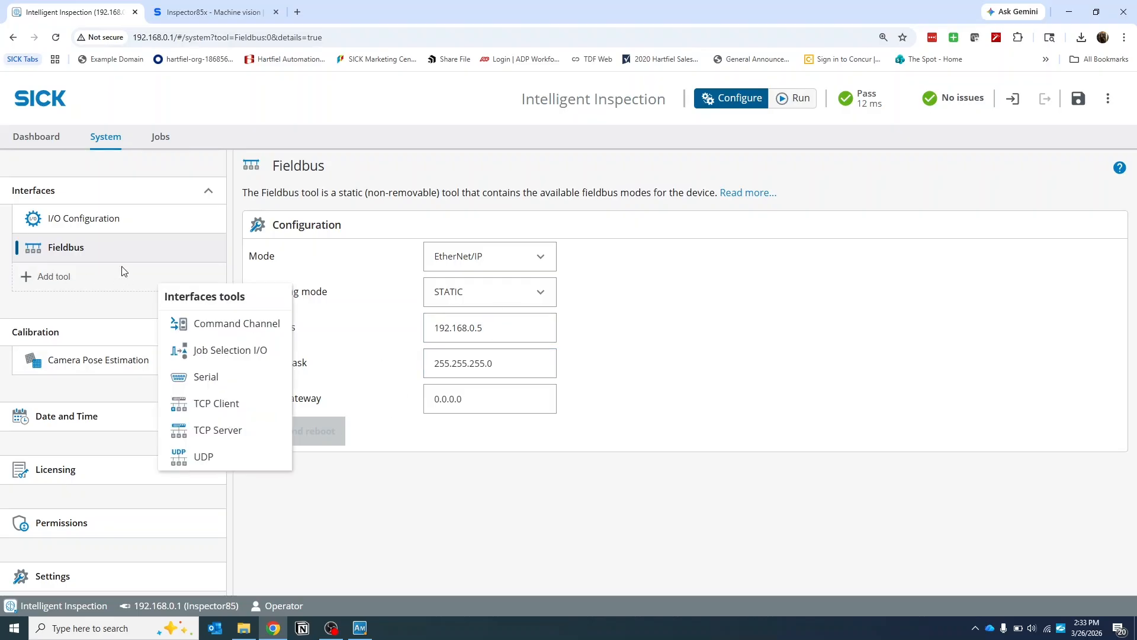
left_click(240, 325)
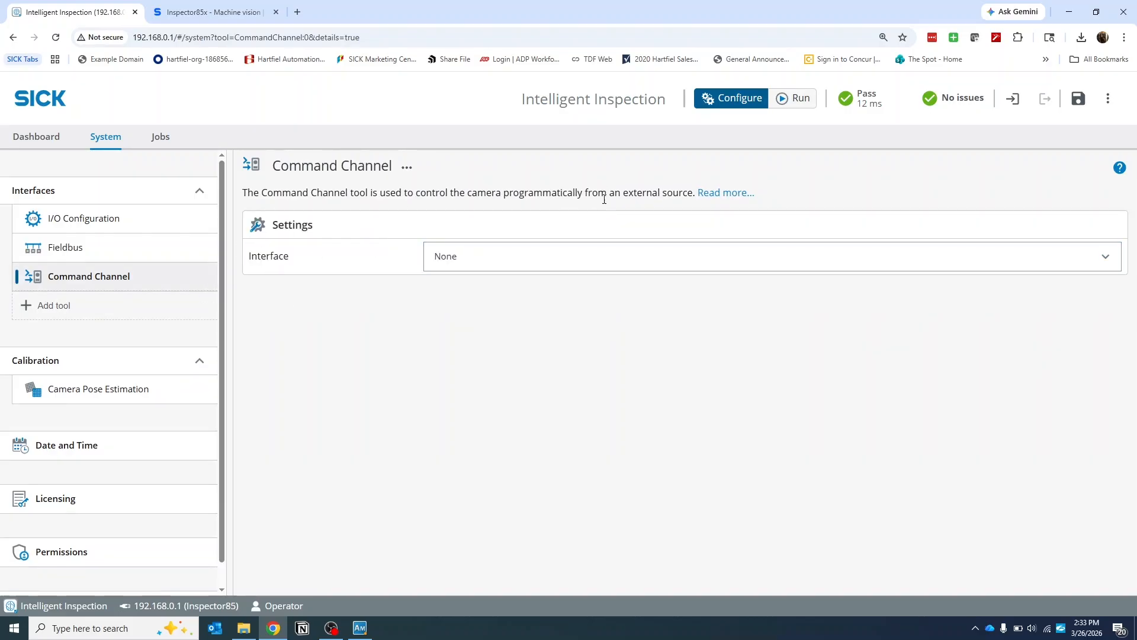
left_click(488, 262)
left_click(495, 308)
Add a Job Selection I/O tool and assign Test Job to the row where IO2 is 0.
left_click(59, 311)
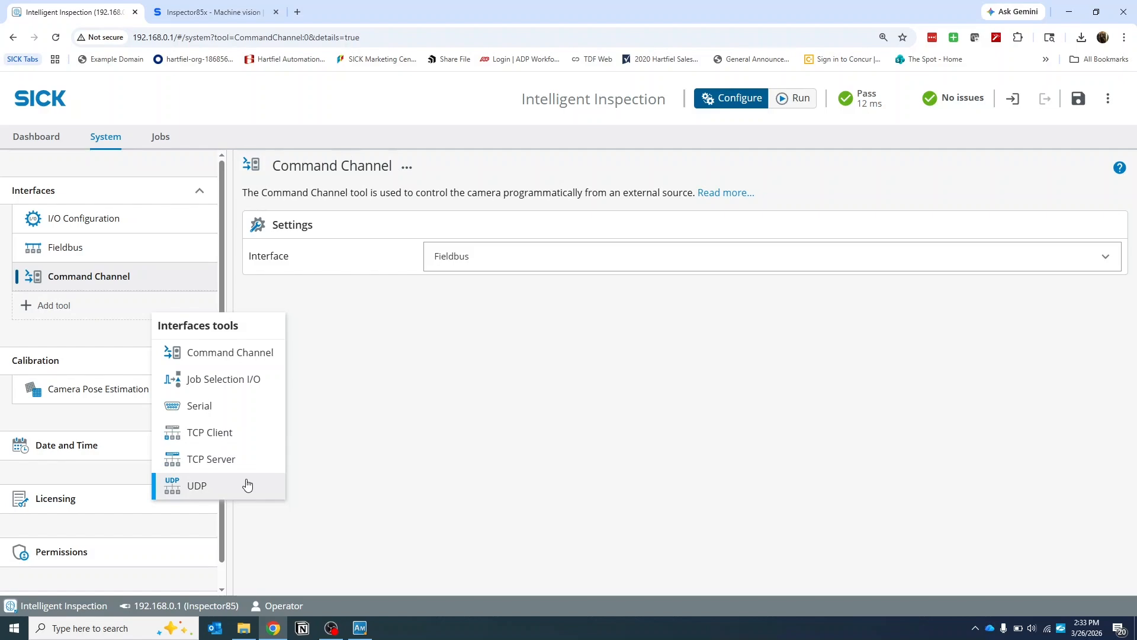
left_click(417, 350)
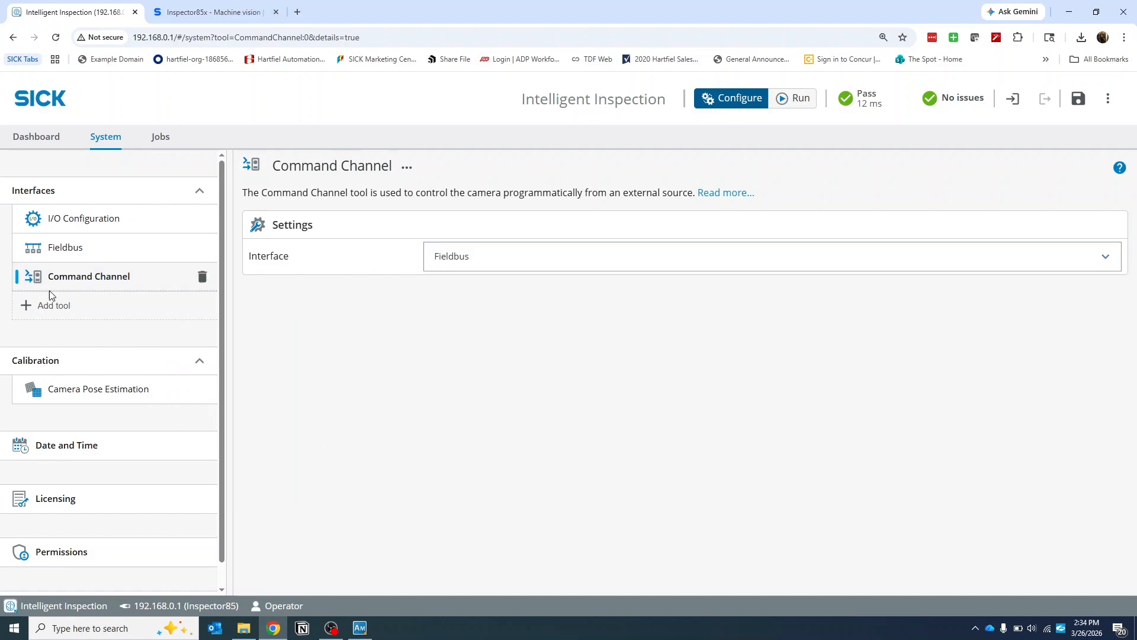
left_click(58, 306)
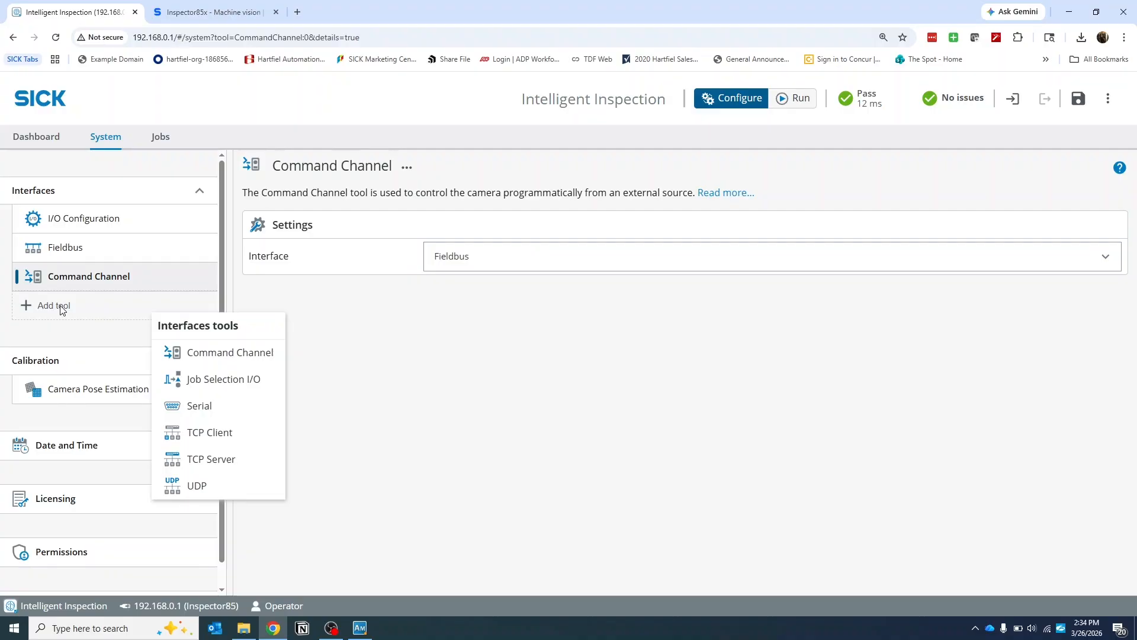
left_click(253, 384)
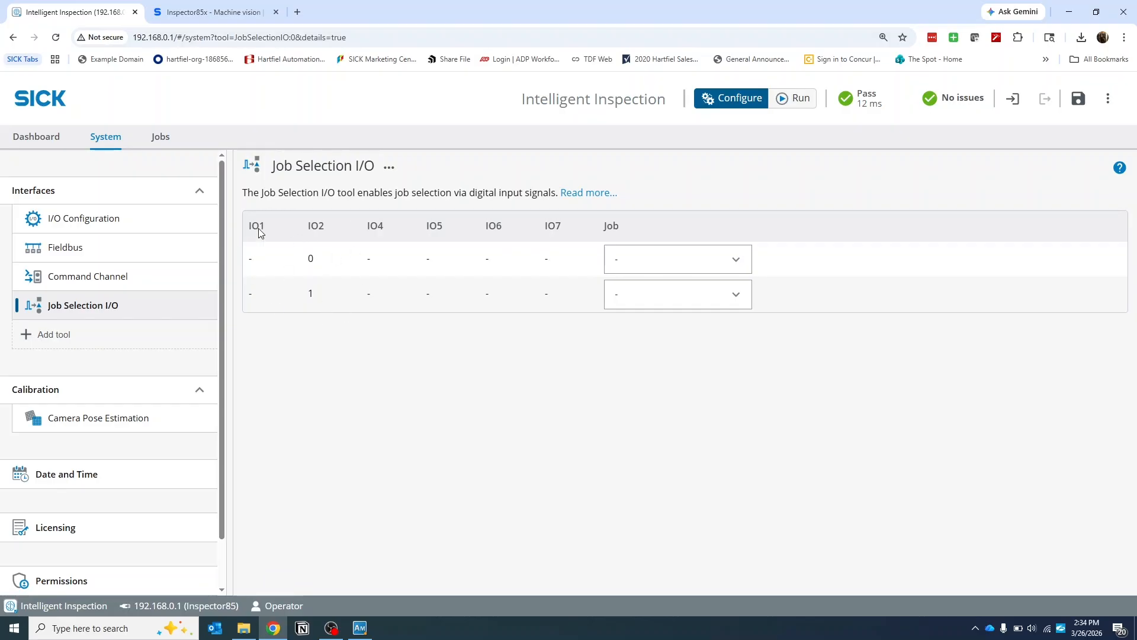
left_click(737, 260)
left_click(630, 288)
double_click(311, 259)
left_click_drag(252, 225, 582, 230)
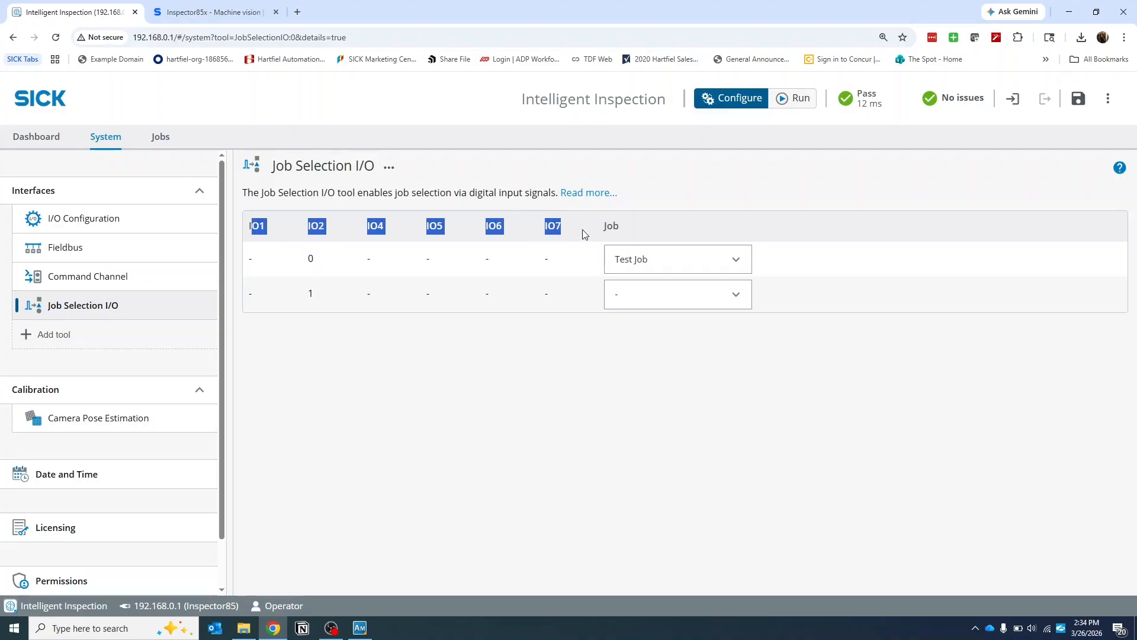
left_click(584, 284)
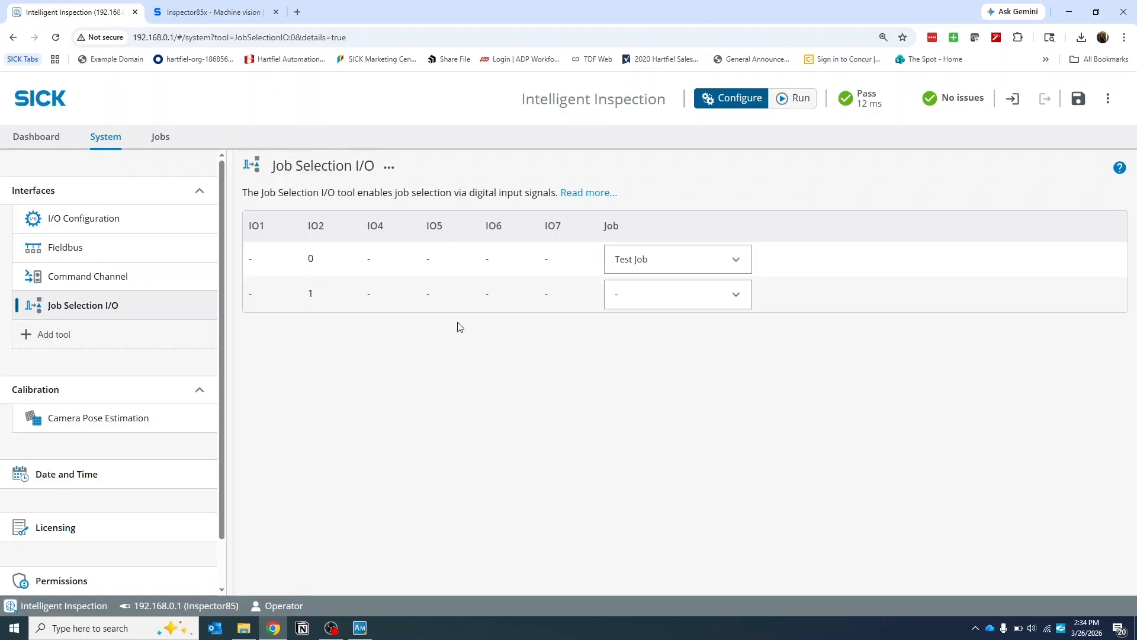
Delete the Job Selection I/O tool from the interfaces.
left_click(202, 306)
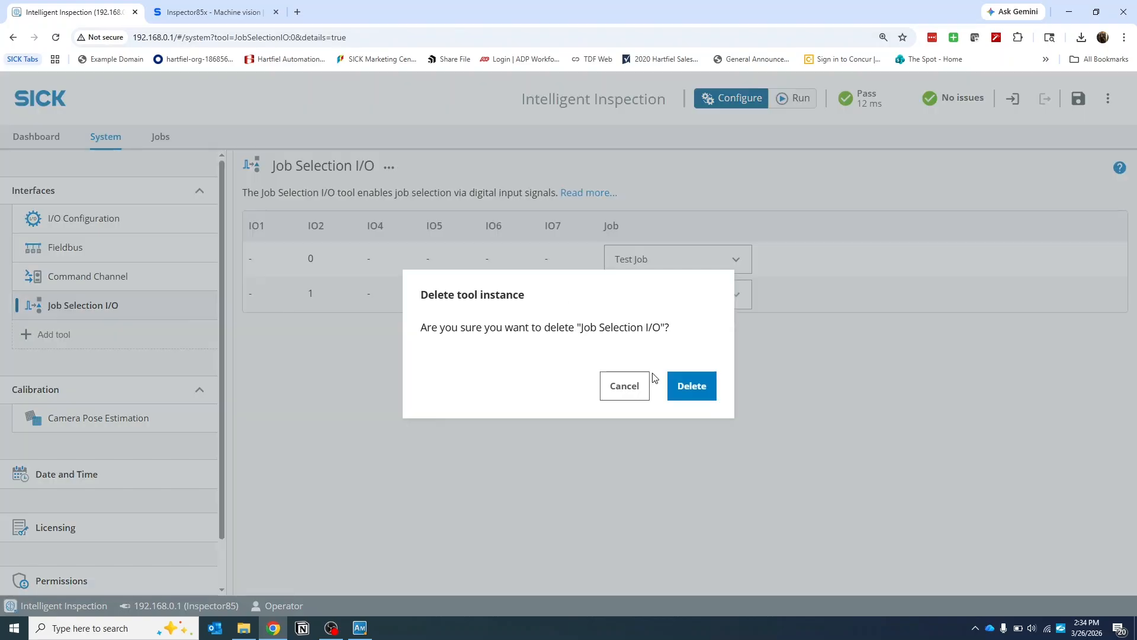
left_click(690, 385)
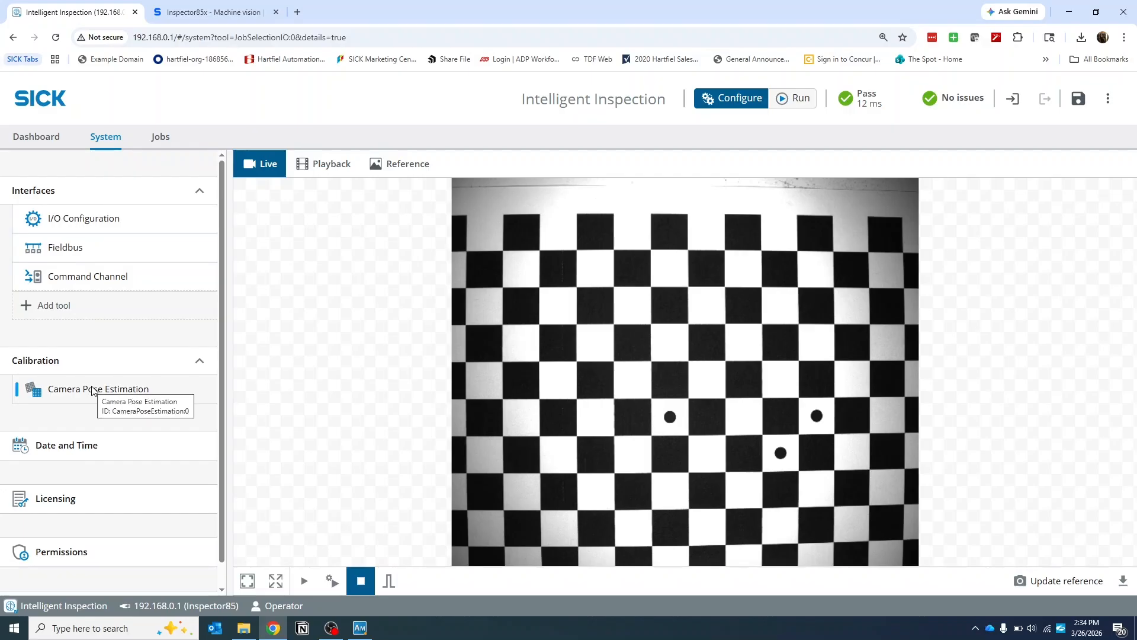
Run and stop live acquisition to refresh the checkerboard image, and open Camera Pose Estimation.
left_click(307, 580)
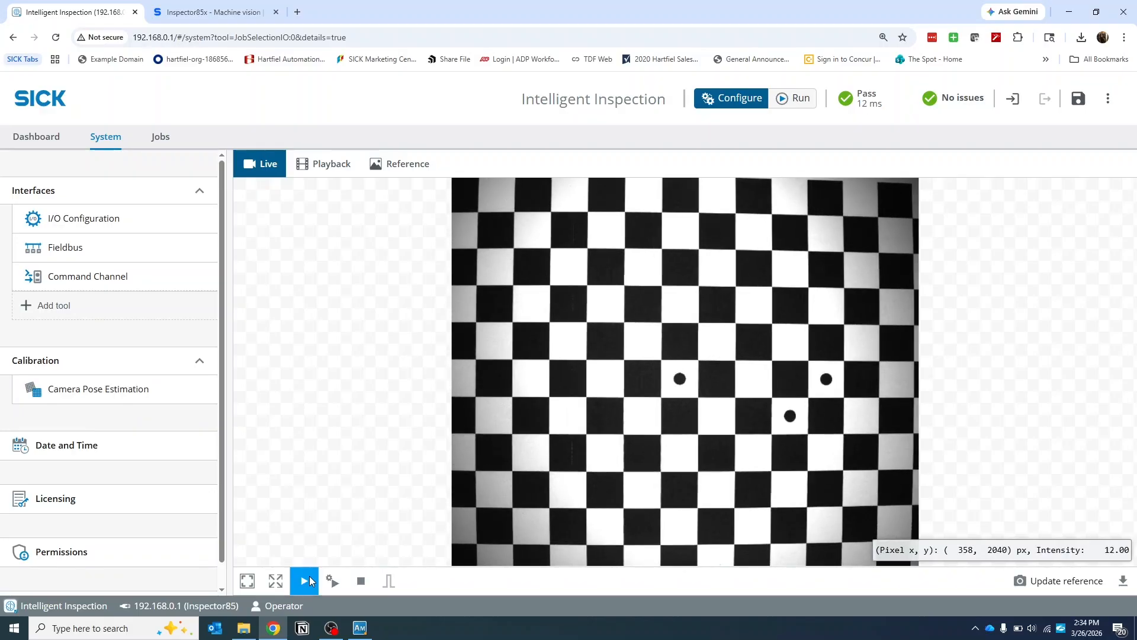
left_click(361, 581)
left_click(70, 401)
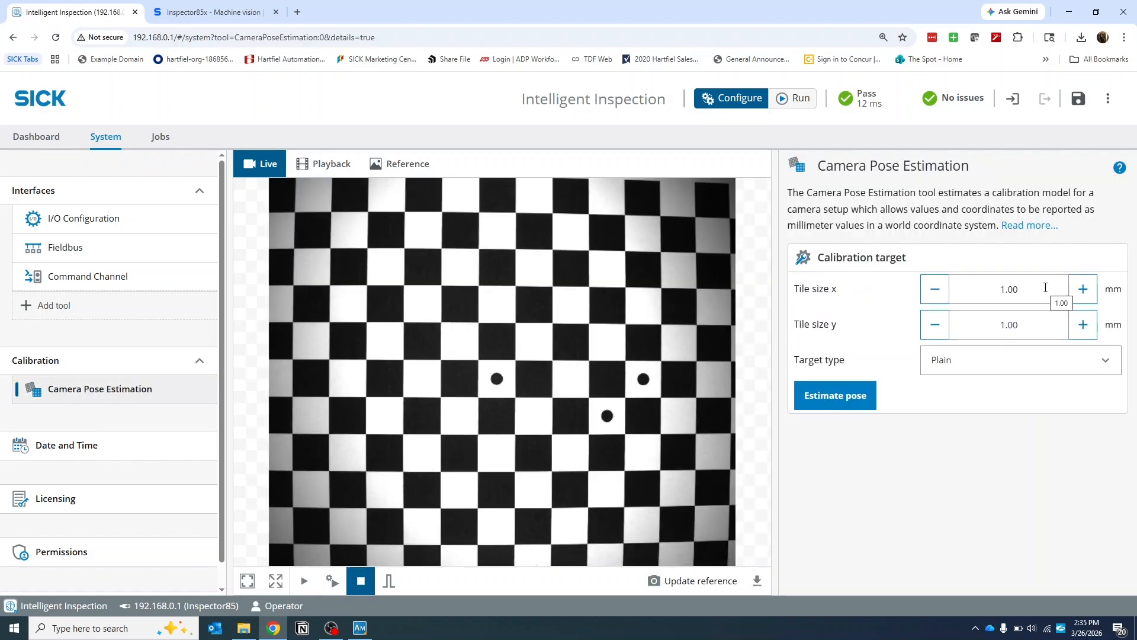
Set the calibration target type to Three dot and both tile size x and tile size y to 16.00 mm.
left_click(1048, 361)
left_click(1011, 416)
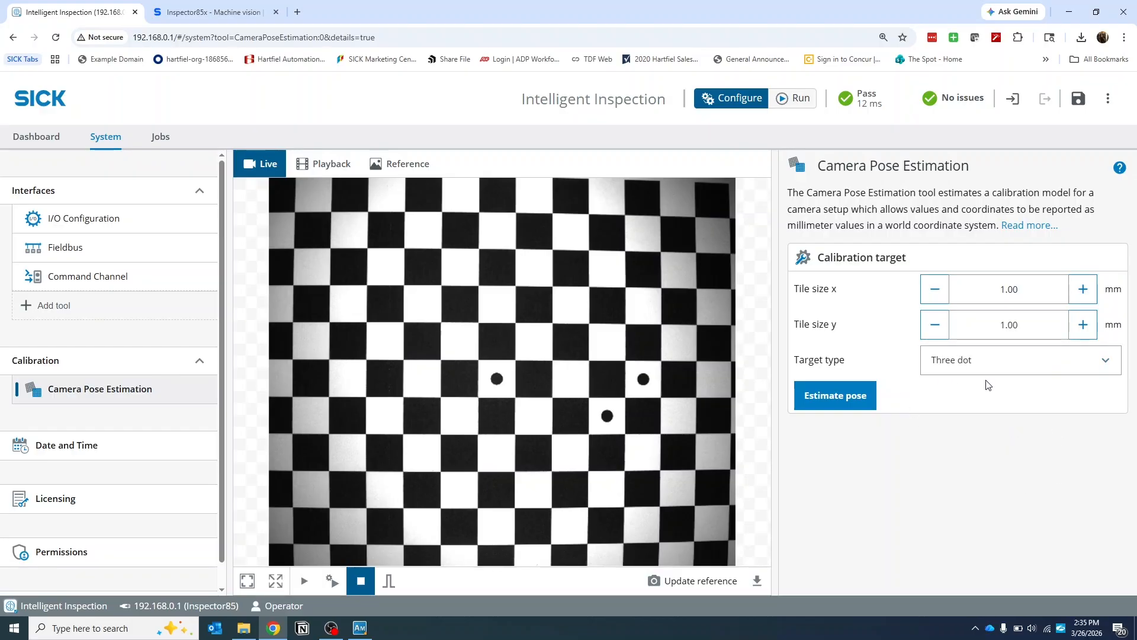
left_click_drag(1025, 296, 947, 293)
type("1")
left_click_drag(1028, 312, 950, 312)
type("1")
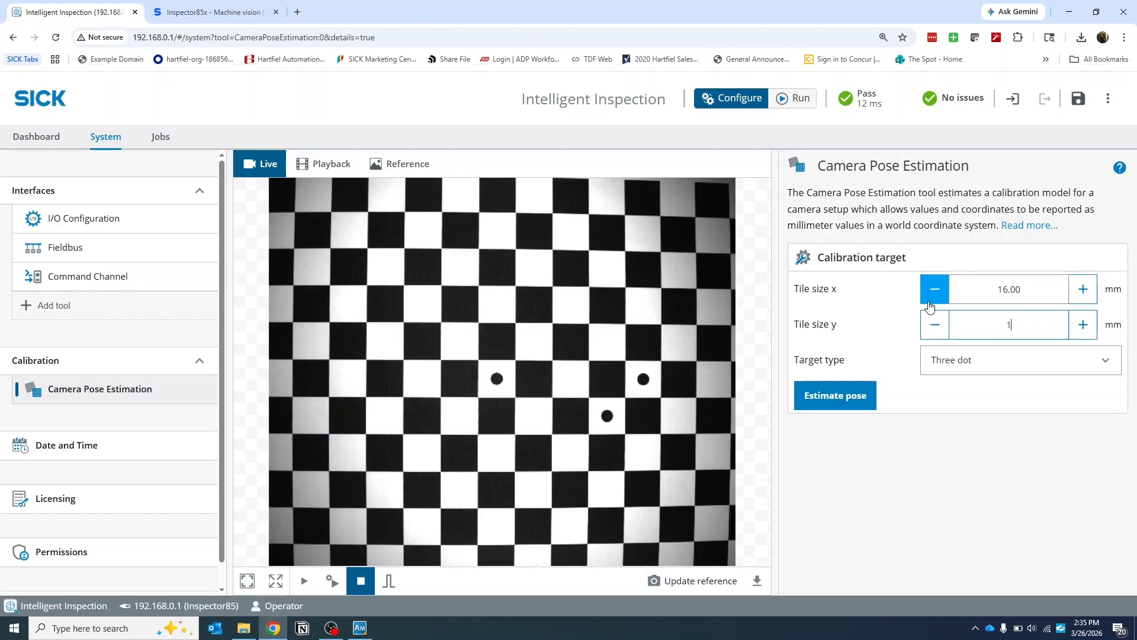
left_click(947, 207)
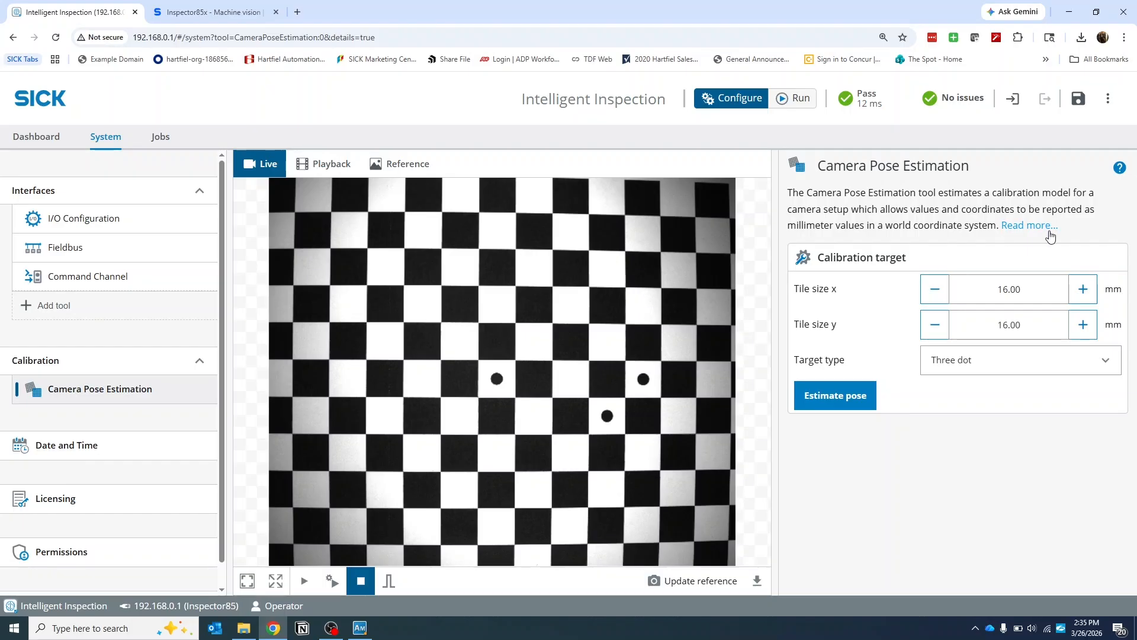
Switch to the SICK Inspector85x product page and find the 2D Calibration target among its software downloads.
left_click(210, 13)
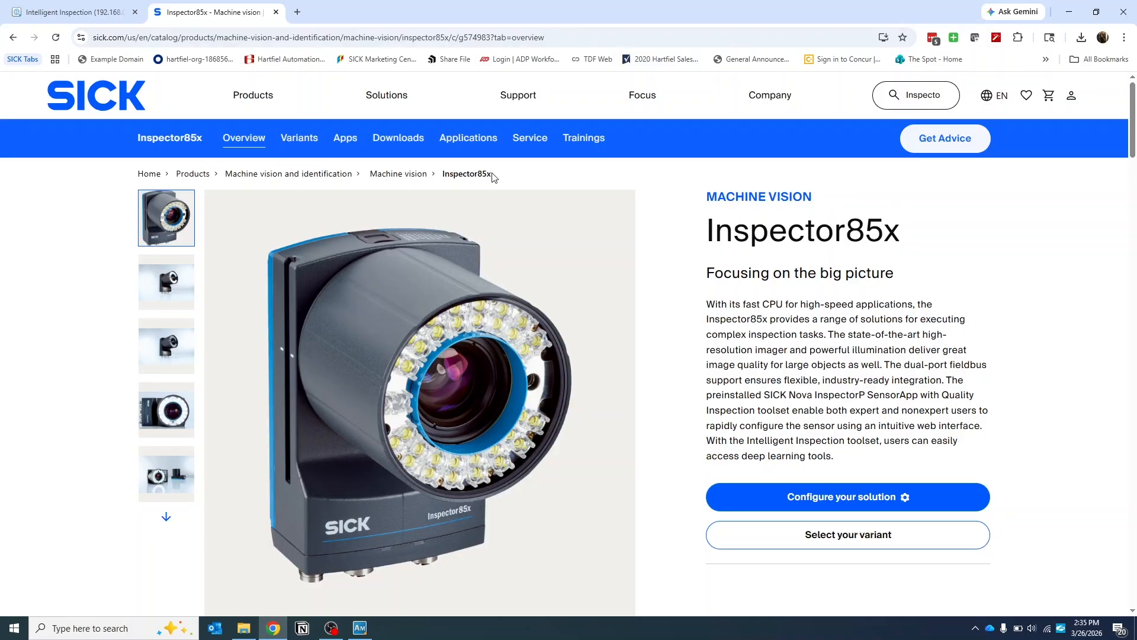
left_click(398, 140)
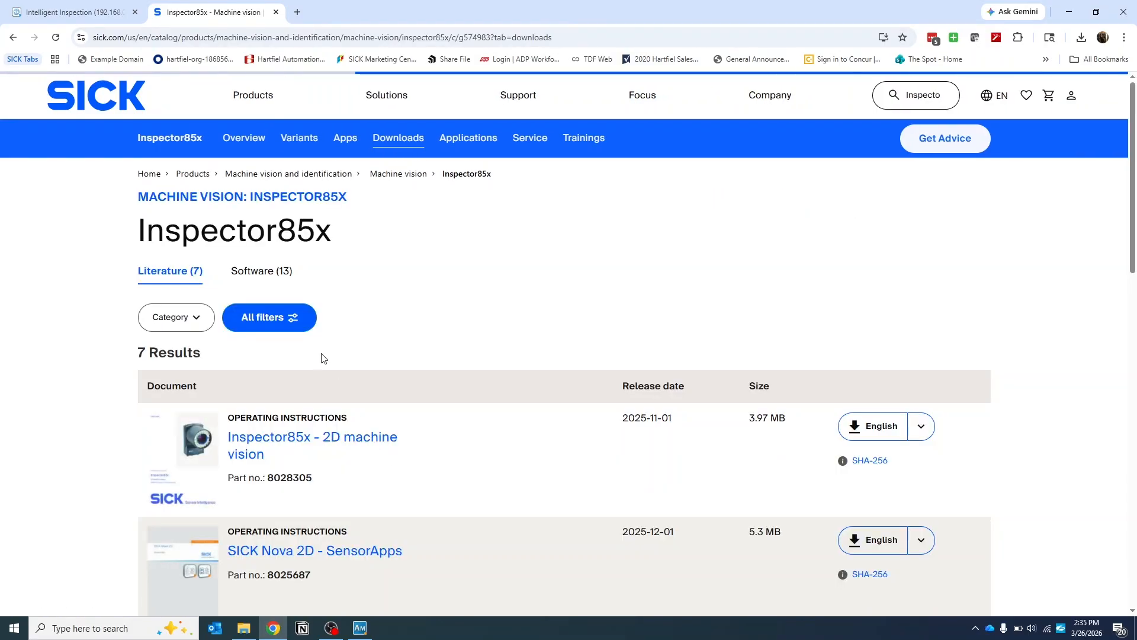
left_click(250, 276)
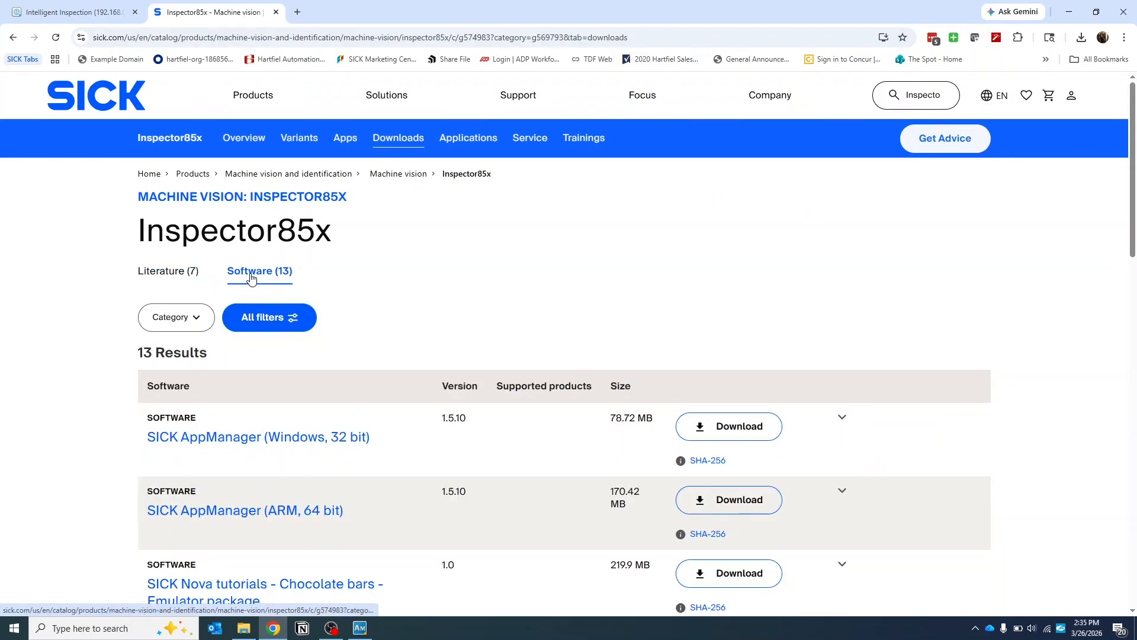
scroll(443, 316, "down", 4)
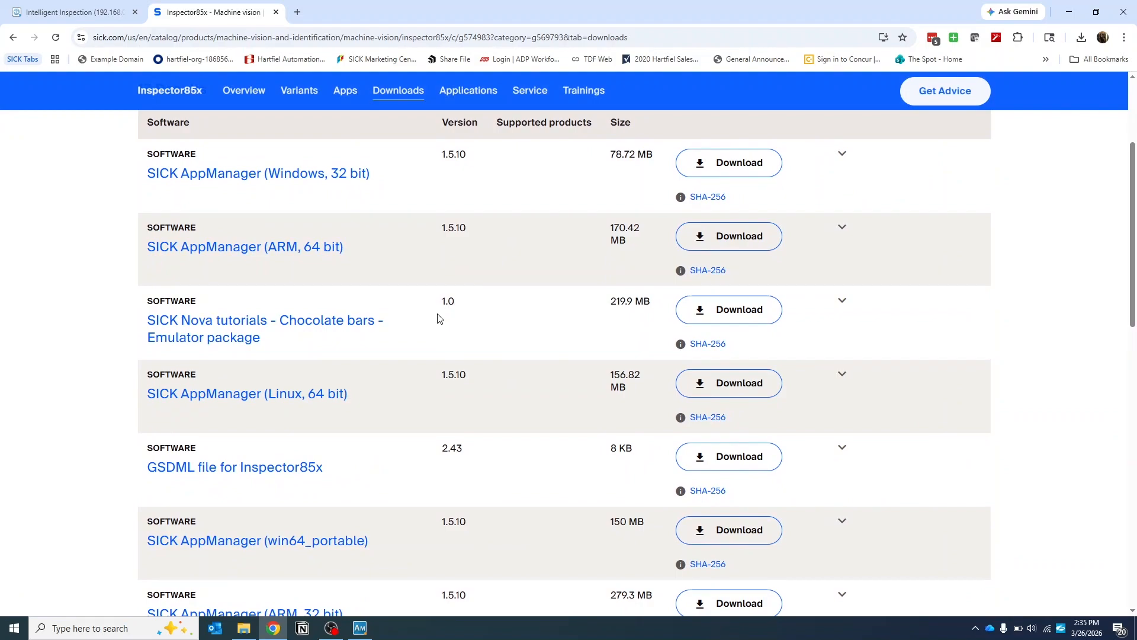
scroll(438, 319, "down", 4)
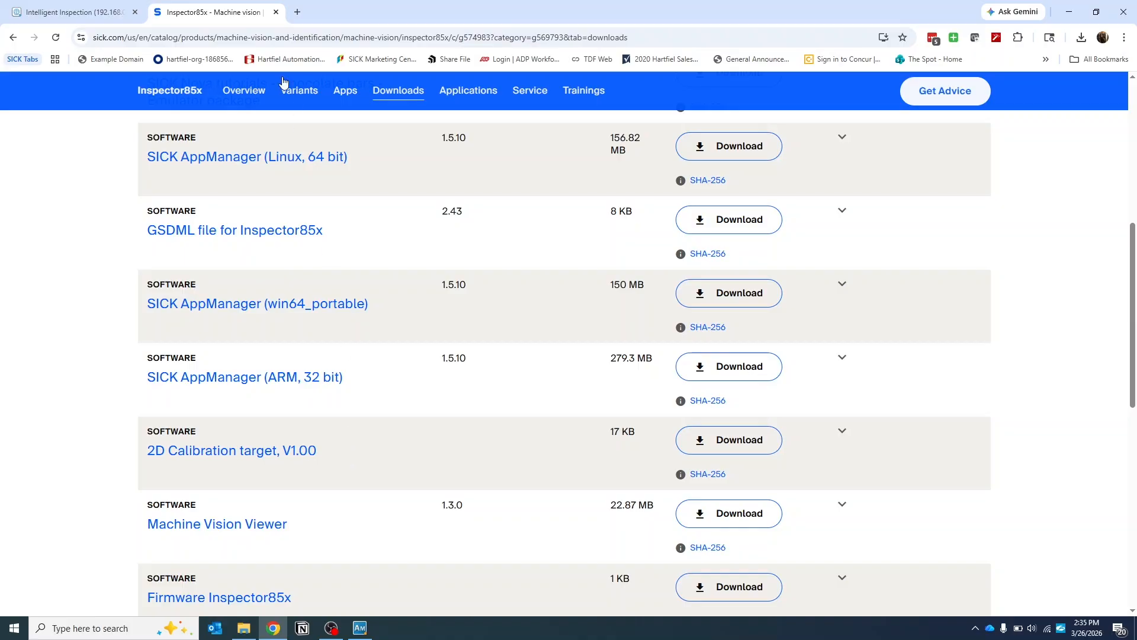
Return to Intelligent Inspection, estimate the camera pose from the calibration target and check the mean error in pixels.
left_click(71, 12)
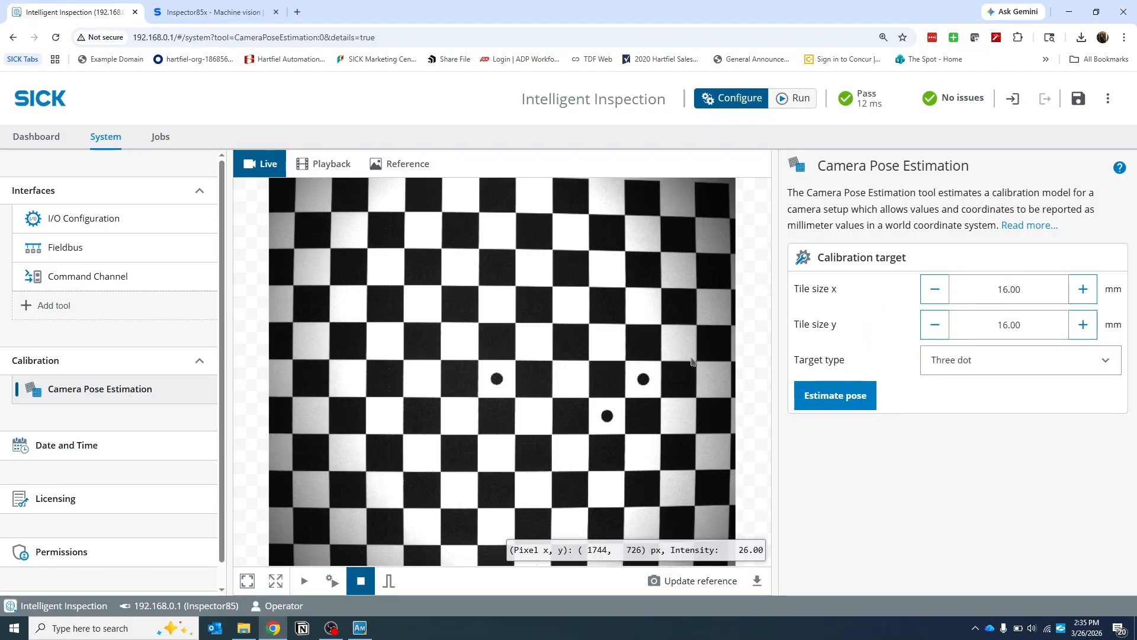
left_click(844, 408)
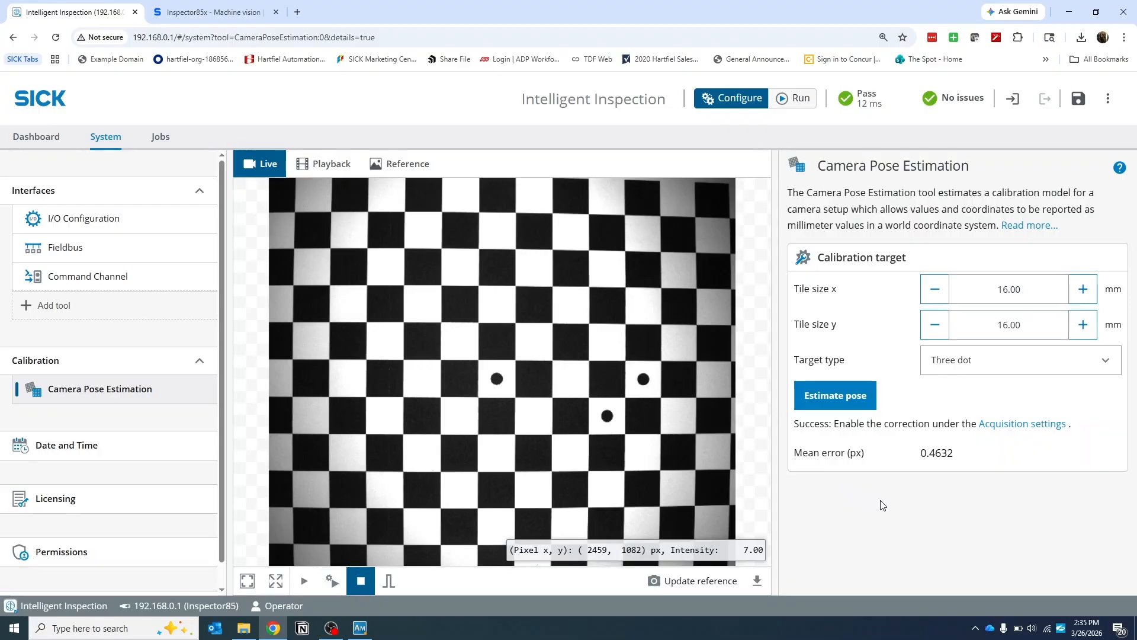
left_click_drag(795, 455, 978, 462)
left_click(978, 461)
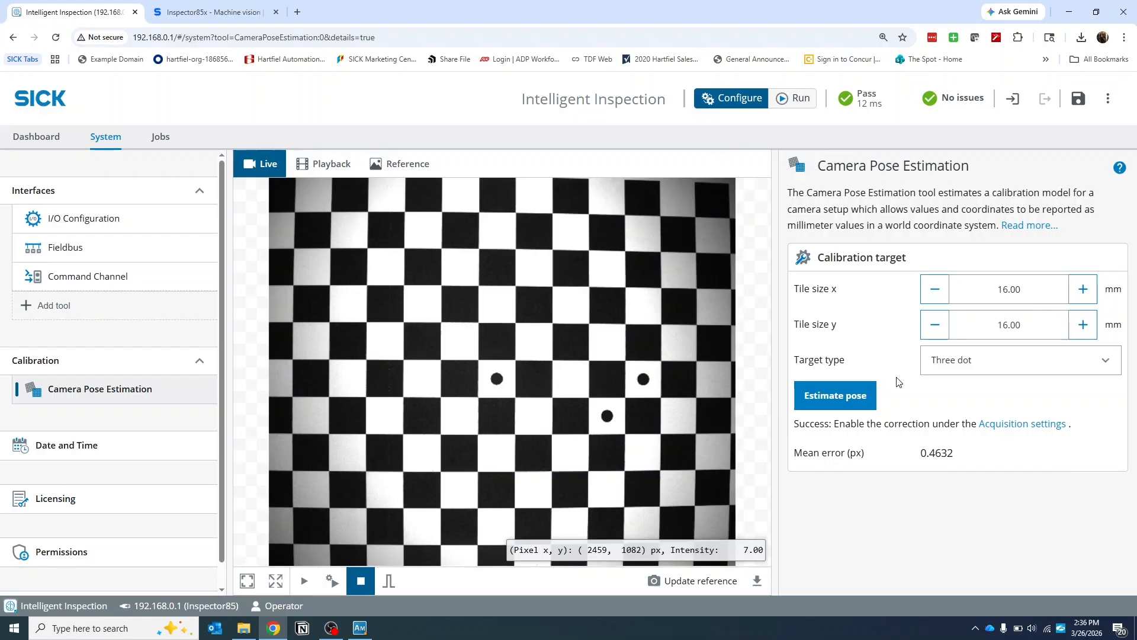
Review the device's current date and time and its time zone and synchronization settings.
left_click(132, 453)
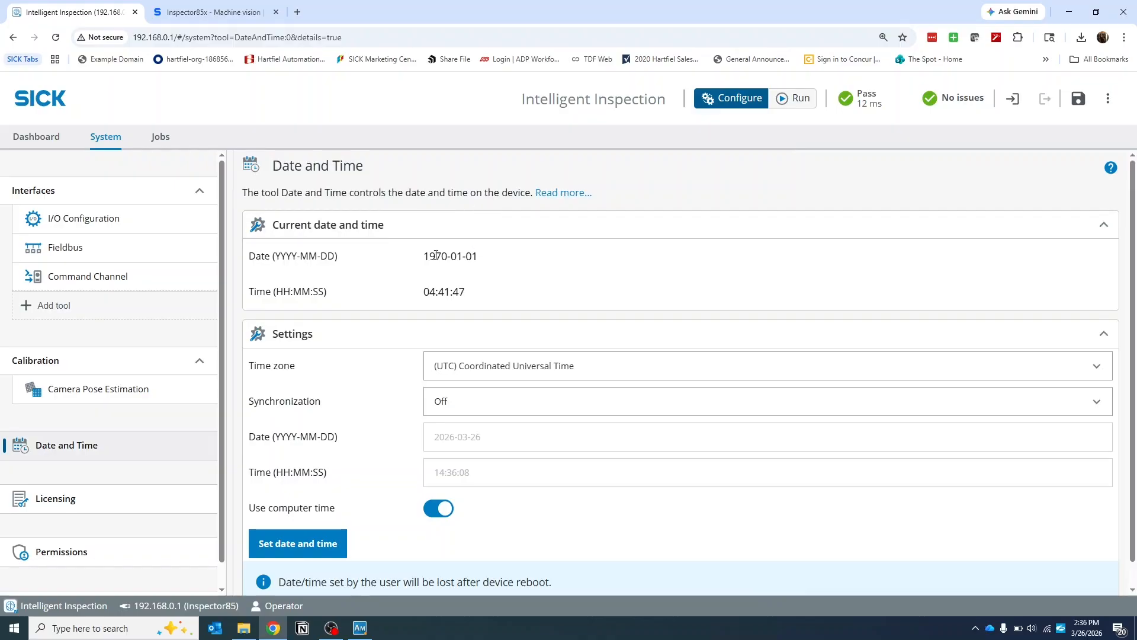
left_click_drag(422, 257, 491, 262)
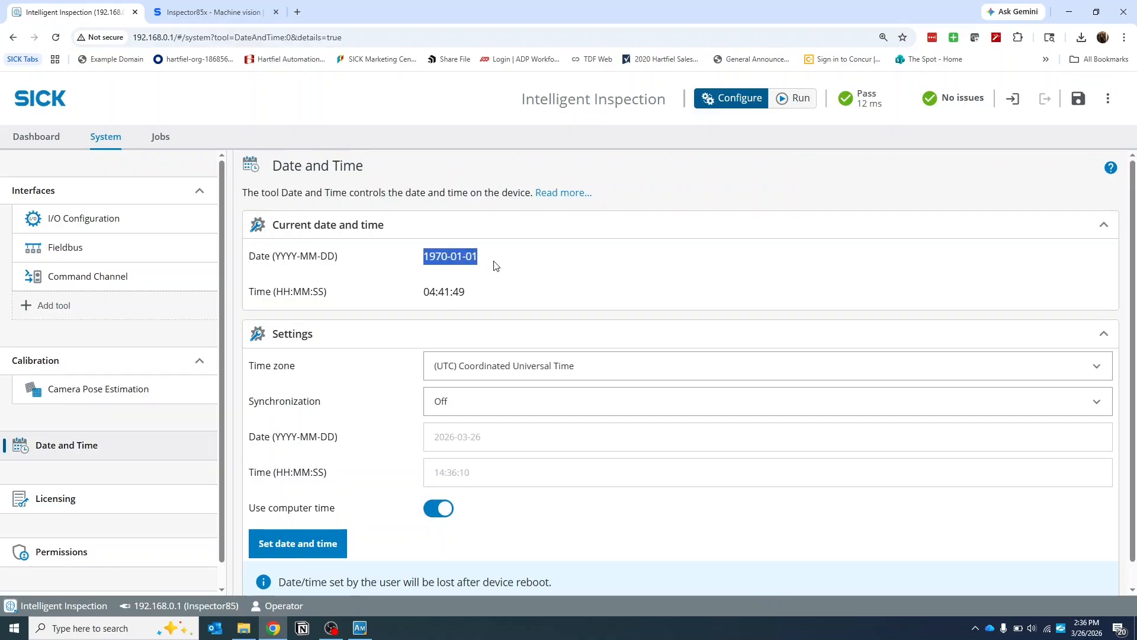
left_click(496, 266)
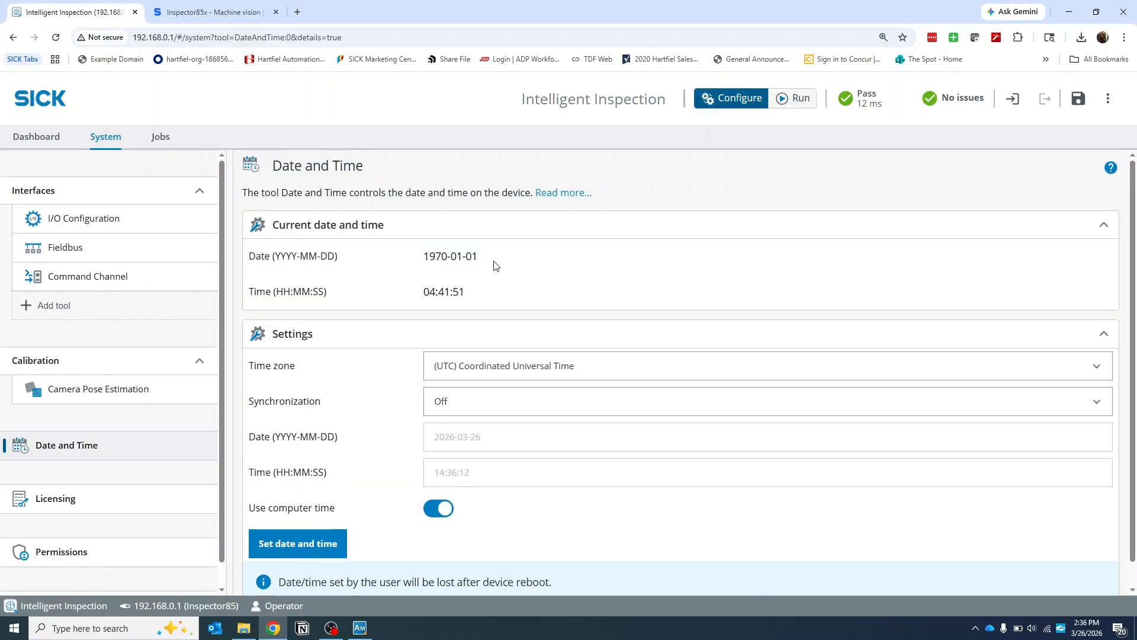
scroll(408, 285, "down", 1)
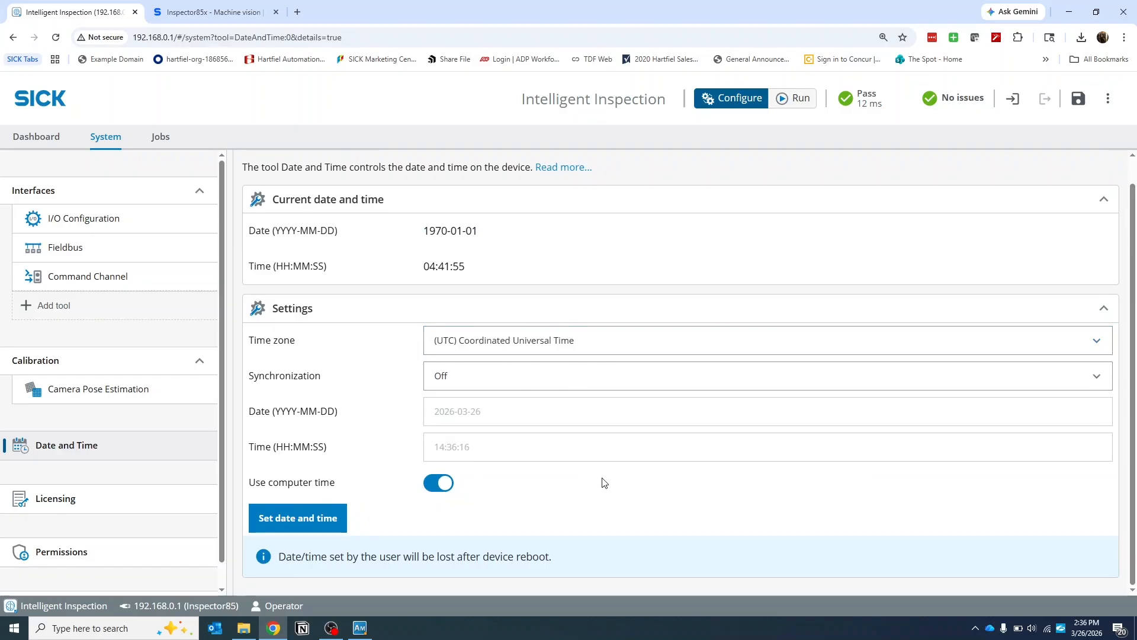
Review the Licensing information and the Permissions for configuring the application and exporting the configuration.
left_click(68, 503)
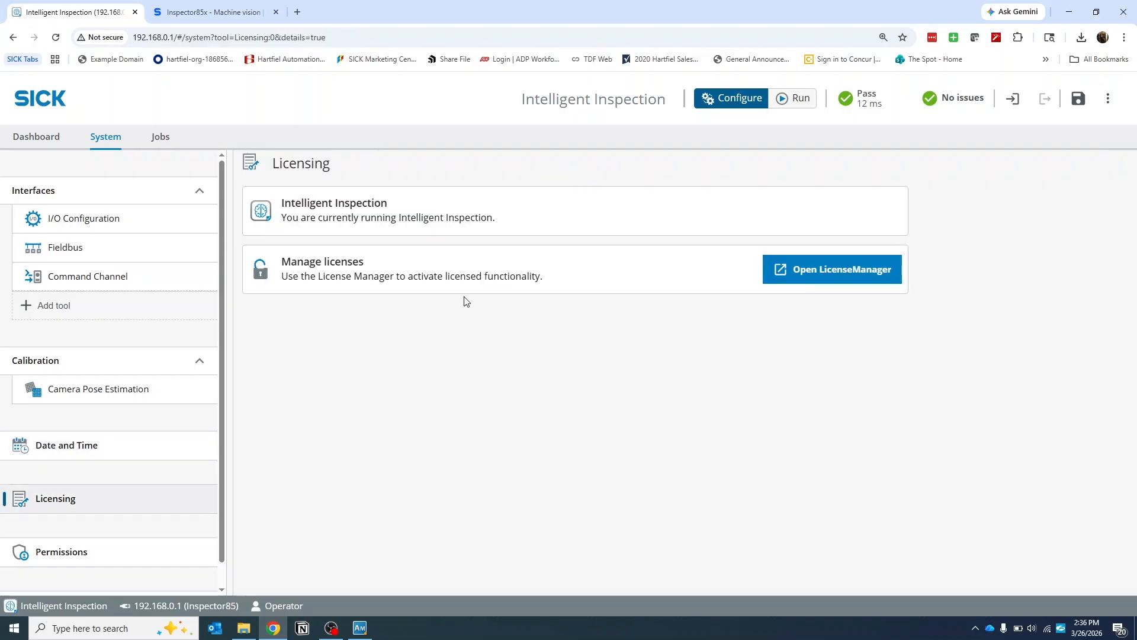
left_click_drag(281, 202, 517, 223)
left_click(518, 228)
left_click(58, 556)
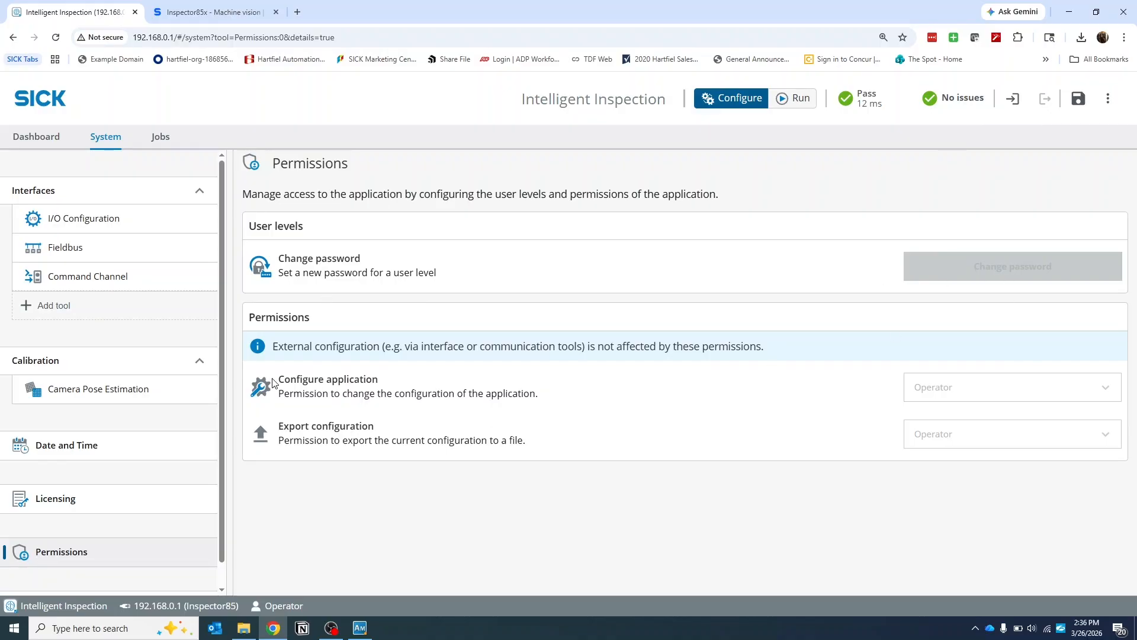
left_click_drag(277, 380, 430, 392)
left_click(431, 391)
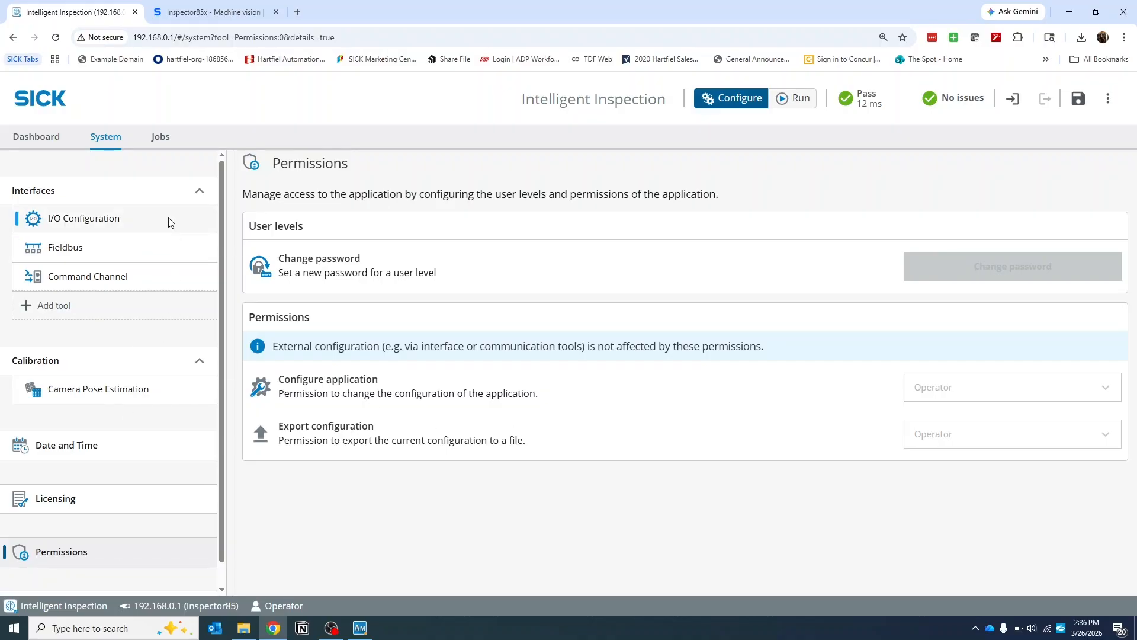
Go from Camera Pose Estimation to Test Job's acquisition settings and set Image correction to Full calibration.
left_click(100, 397)
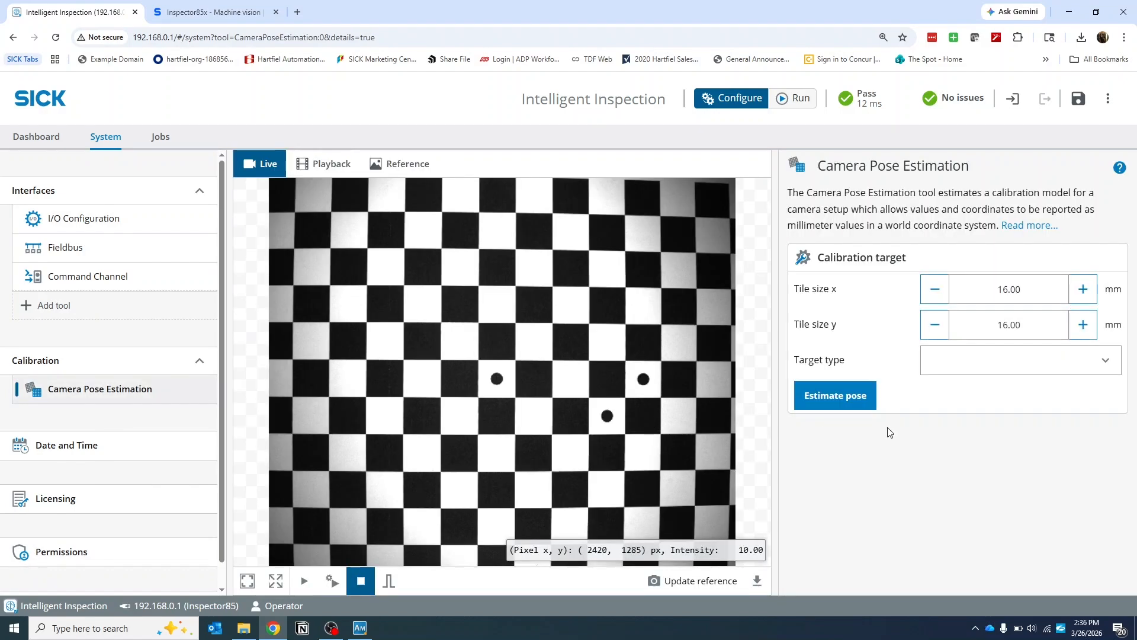
left_click(1019, 424)
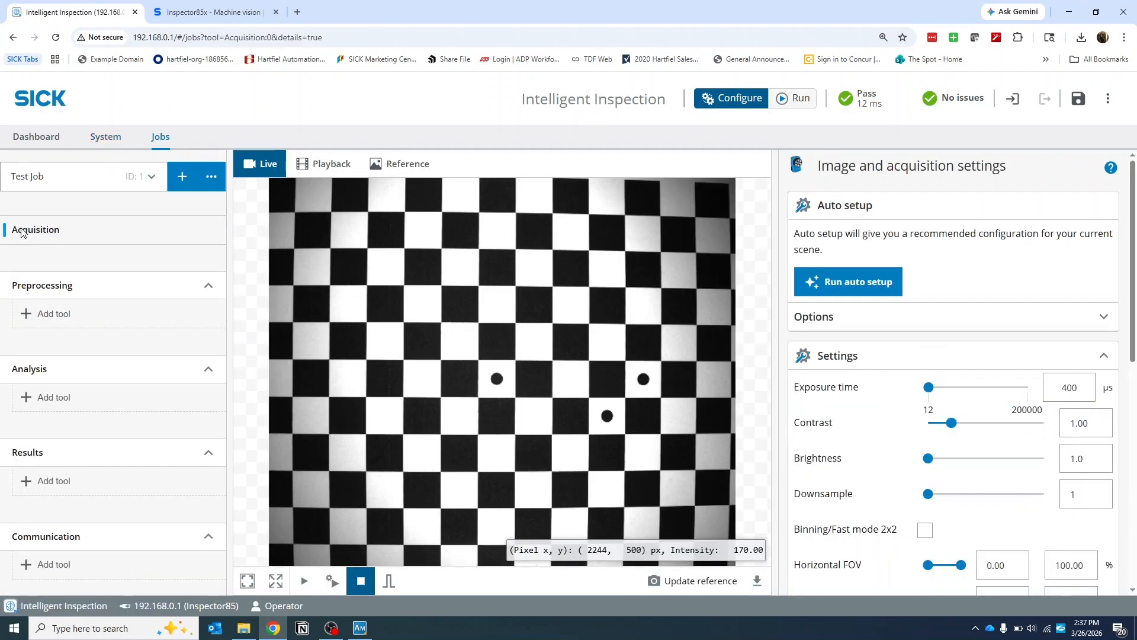
scroll(829, 316, "down", 6)
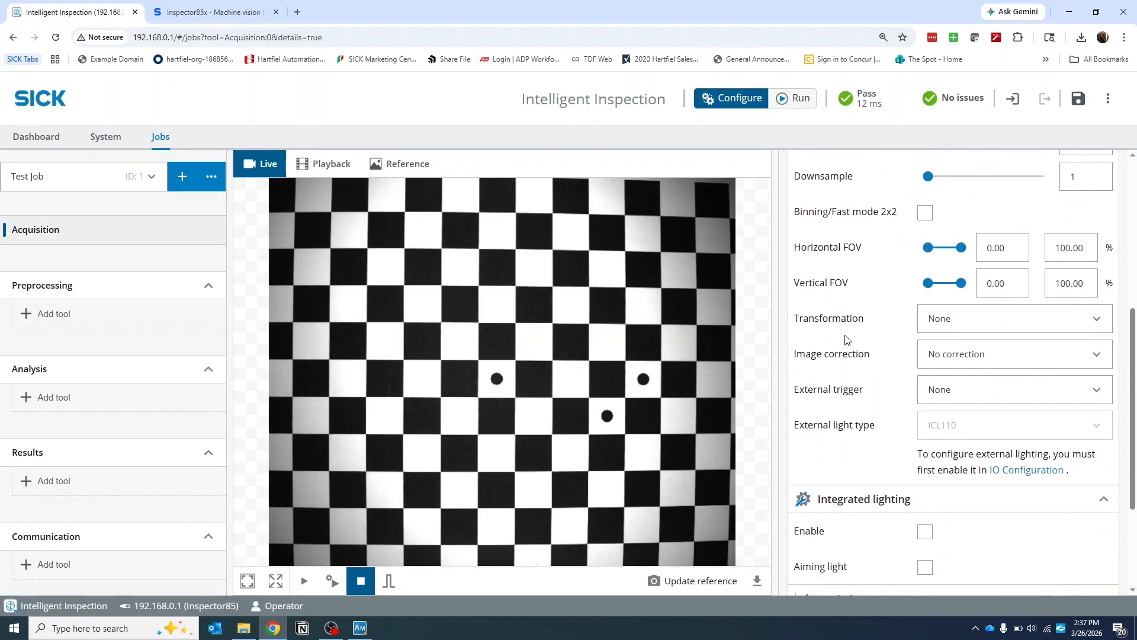
left_click(982, 323)
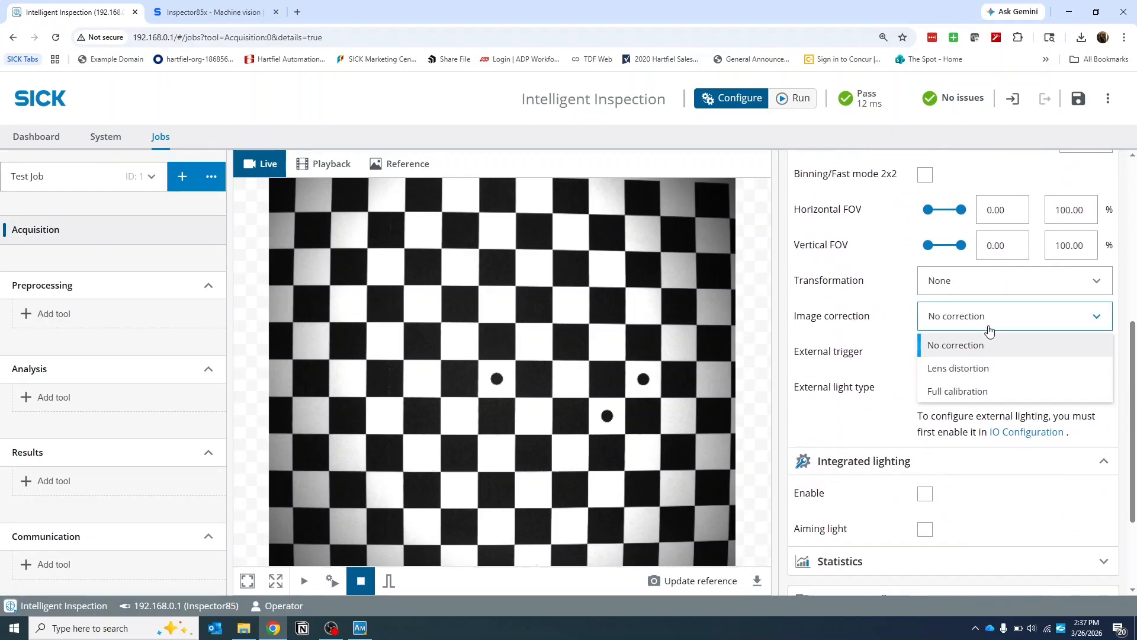
left_click(1013, 393)
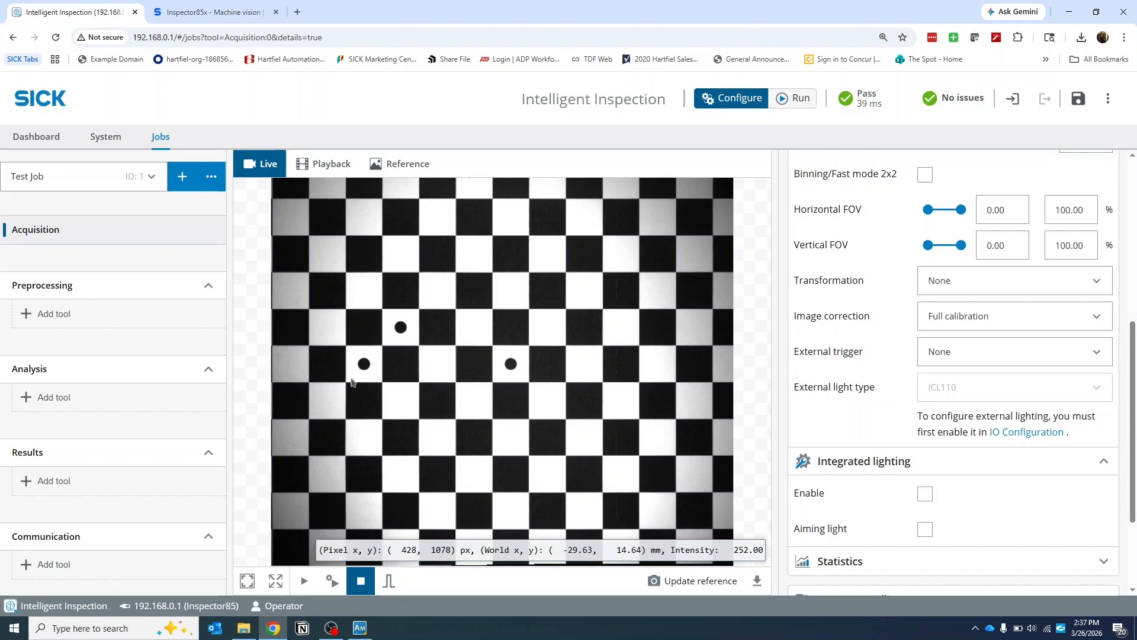
Add a Morphology Filter to Test Job's preprocessing and look through its available morphology operations.
left_click(73, 329)
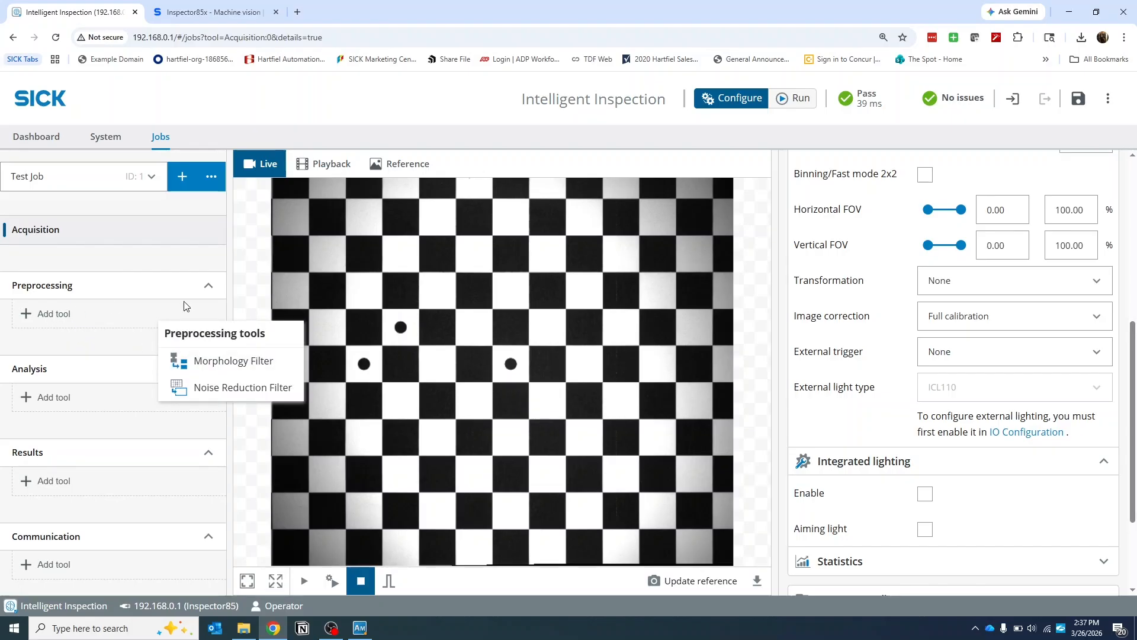
left_click(268, 362)
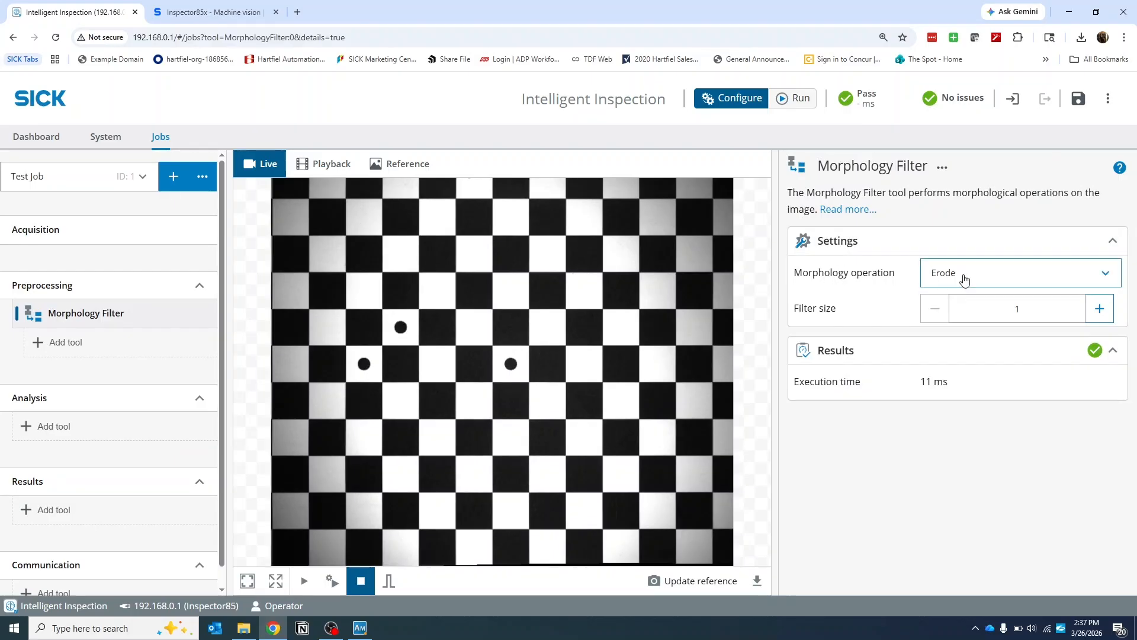
left_click(991, 280)
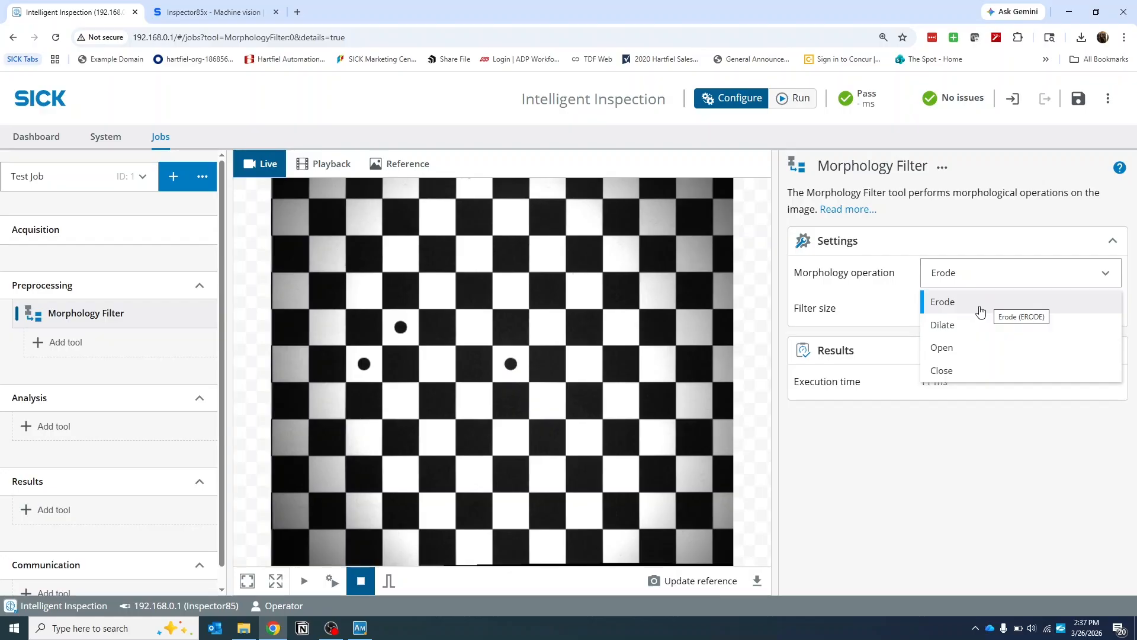
left_click(946, 195)
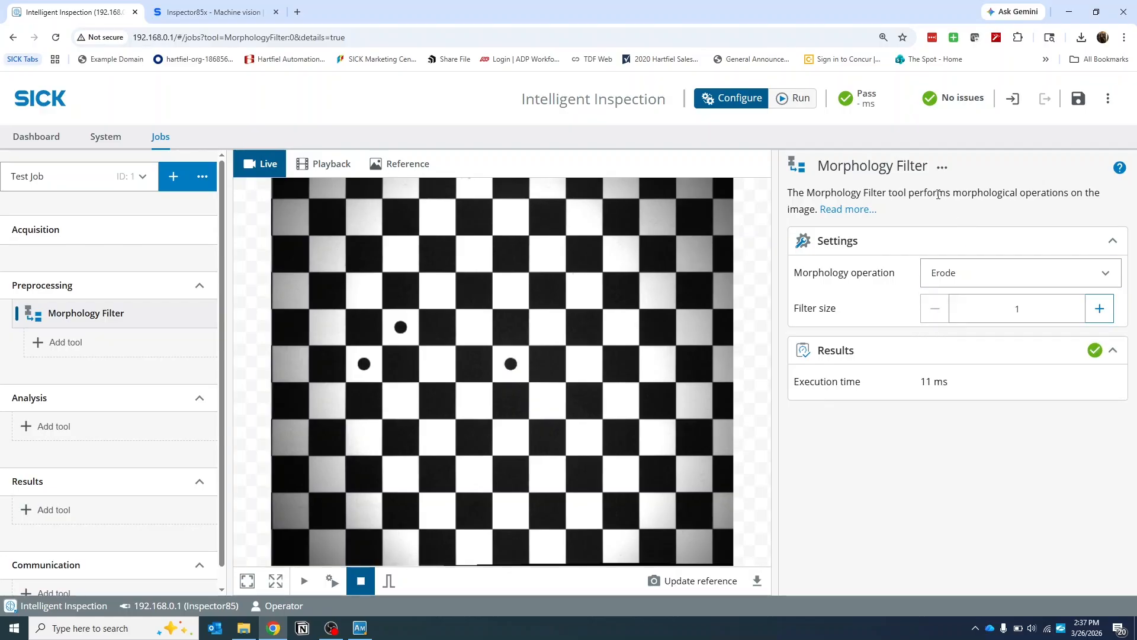
Read the Morphology Filter help on the Erode operation and close the help window.
left_click(848, 211)
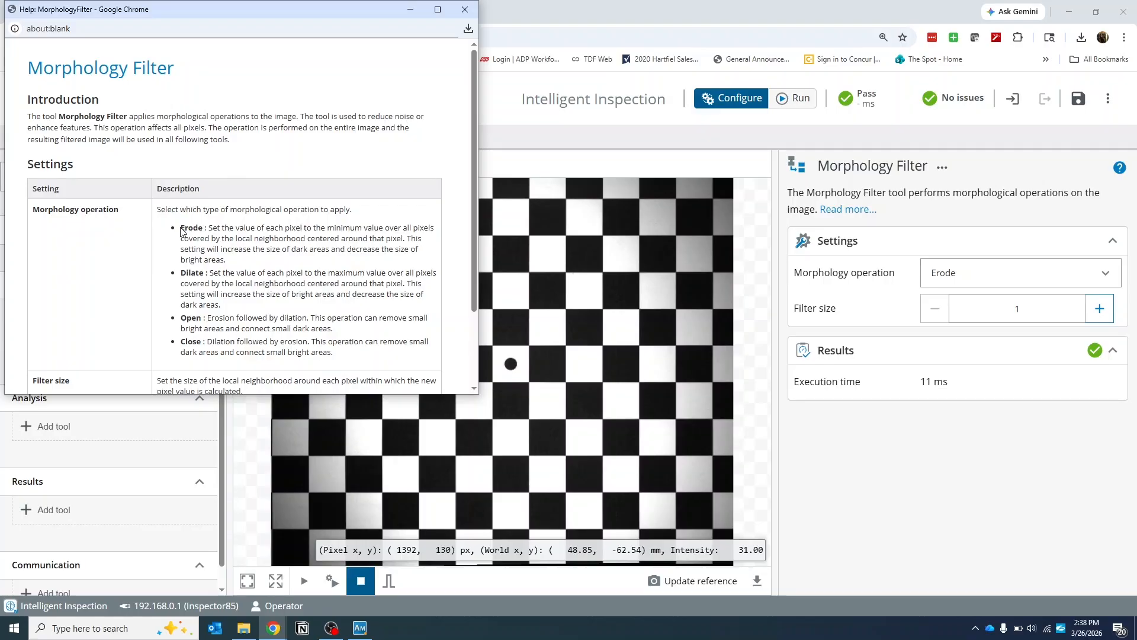
left_click_drag(183, 224, 230, 263)
left_click(230, 264)
left_click(464, 9)
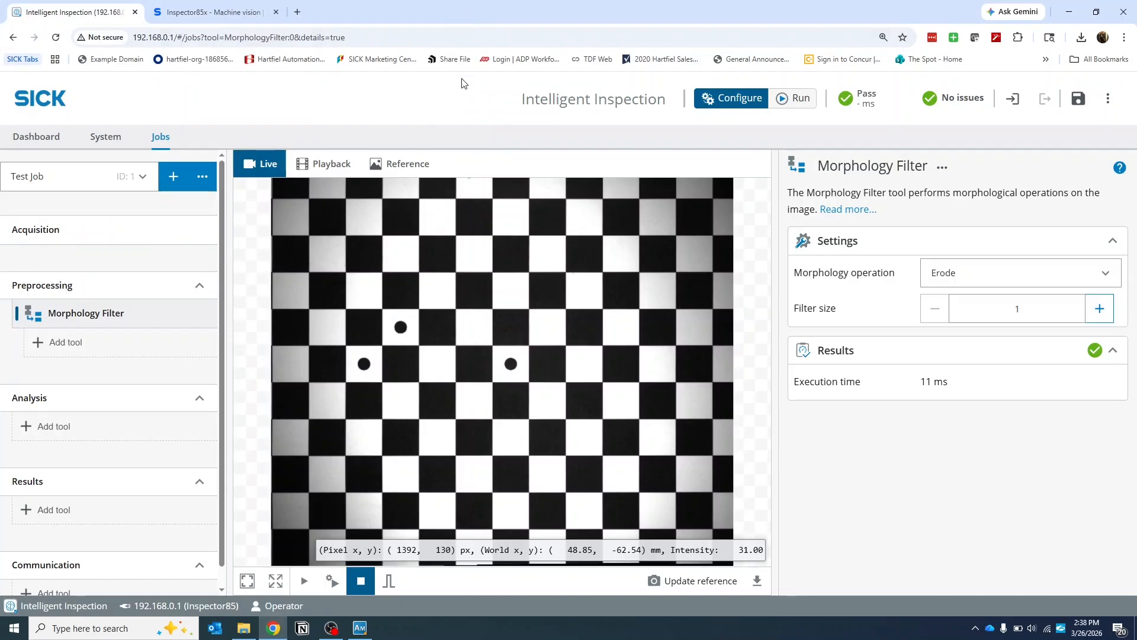
Delete the Morphology Filter from Test Job's preprocessing tools.
left_click(203, 312)
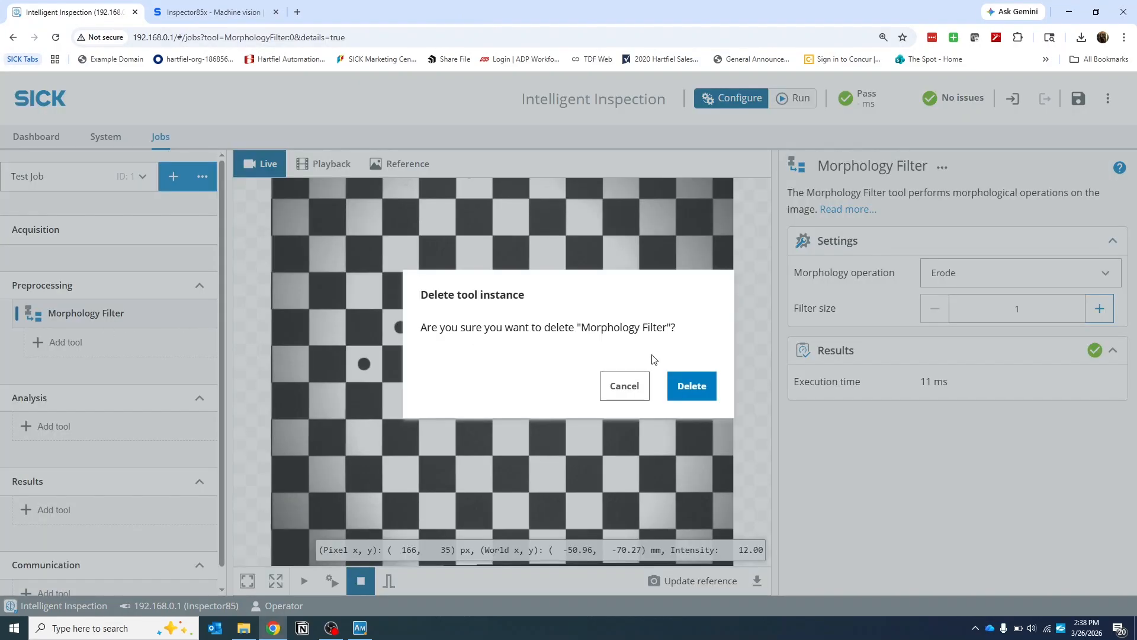
left_click(696, 377)
Add a Noise Reduction Filter to preprocessing to examine its filter types, and delete the tool.
left_click(76, 310)
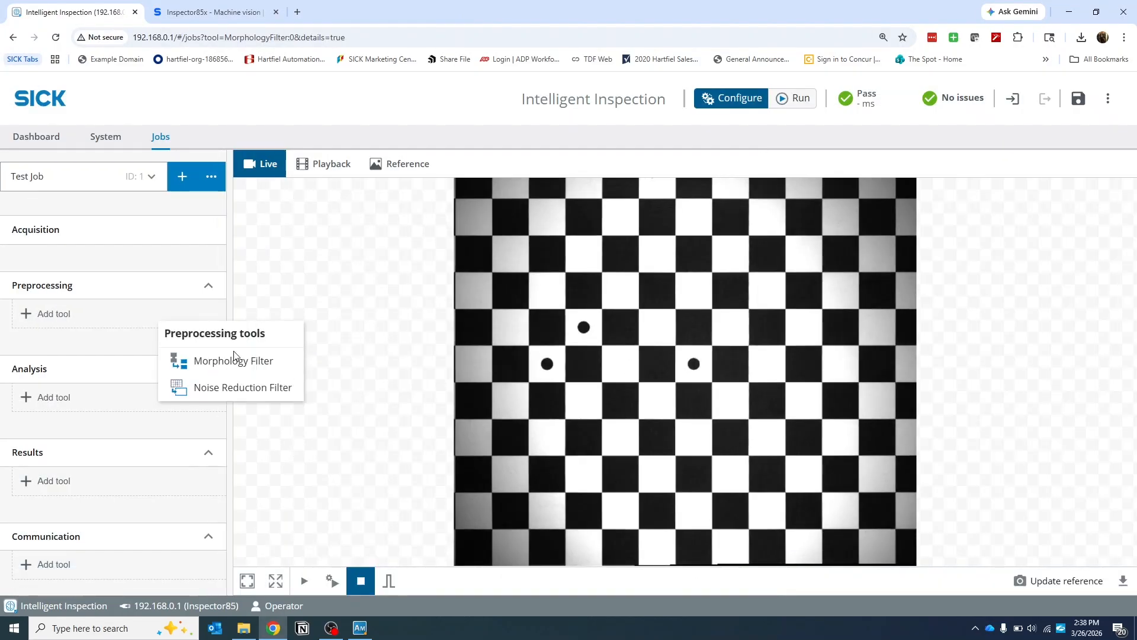
left_click(238, 389)
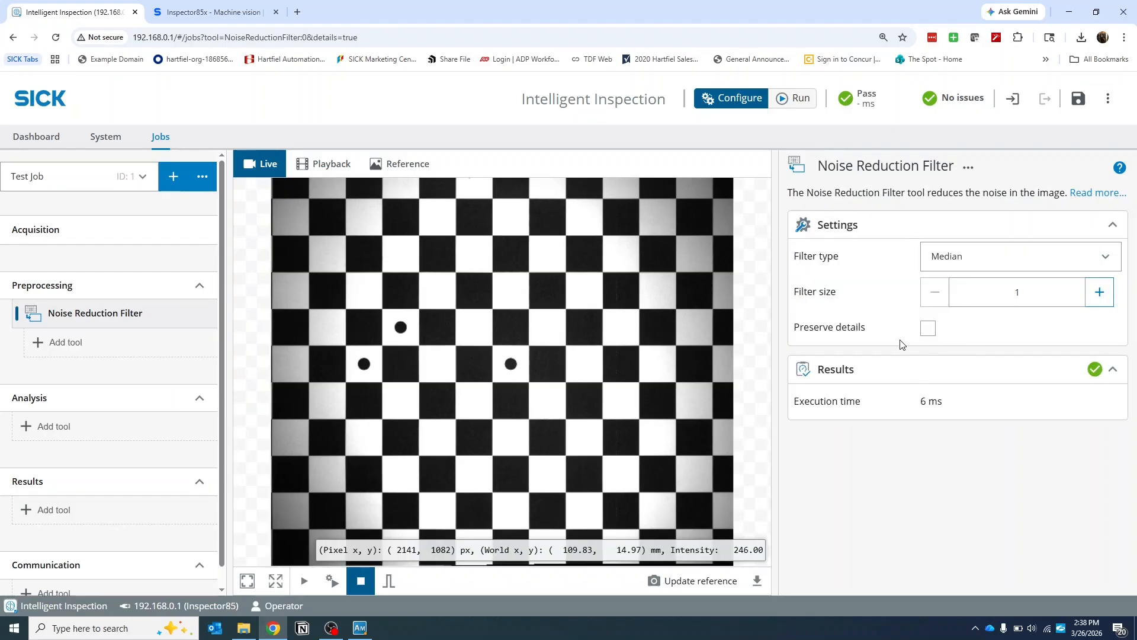
left_click(967, 276)
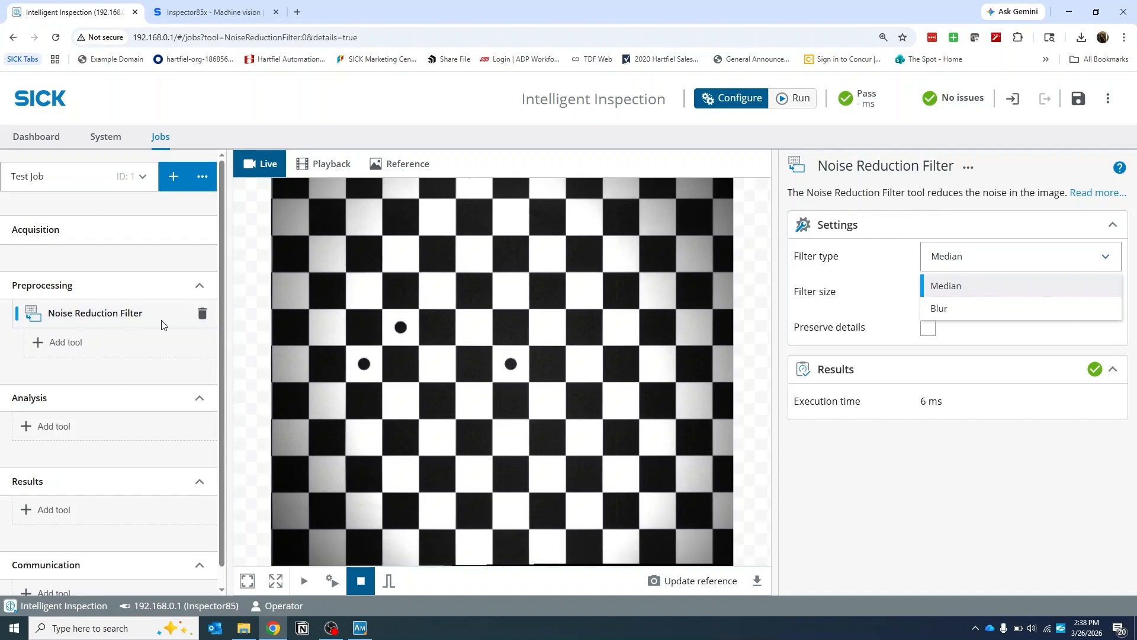
left_click(202, 312)
left_click(703, 389)
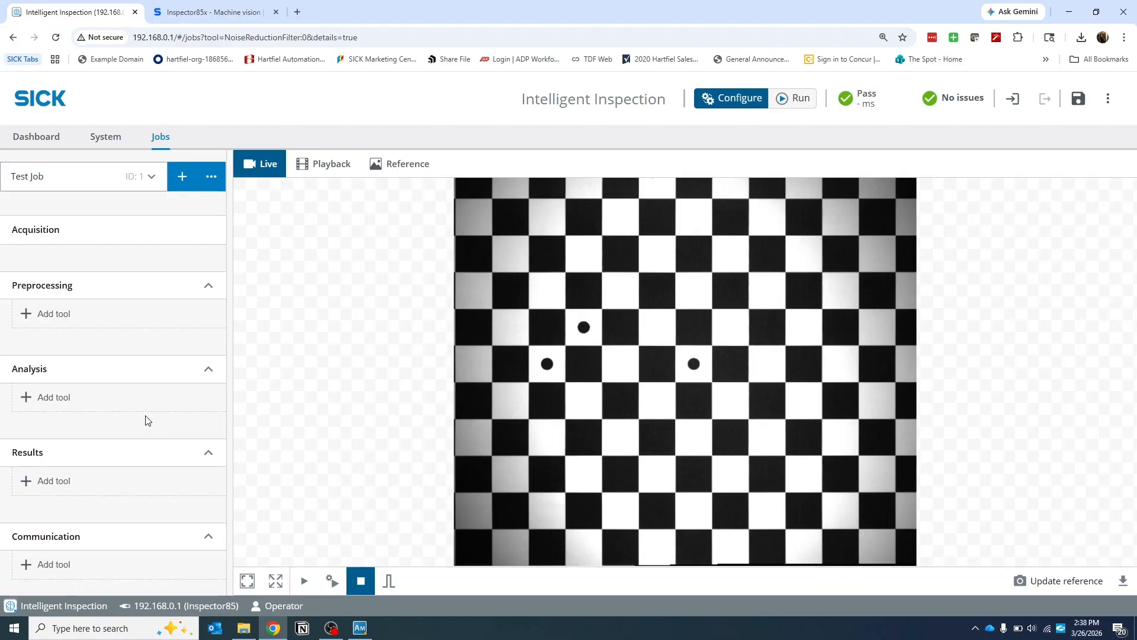
Look through the Locate, Shape, Measure and Count & Find categories of analysis tools for Test Job.
left_click(44, 408)
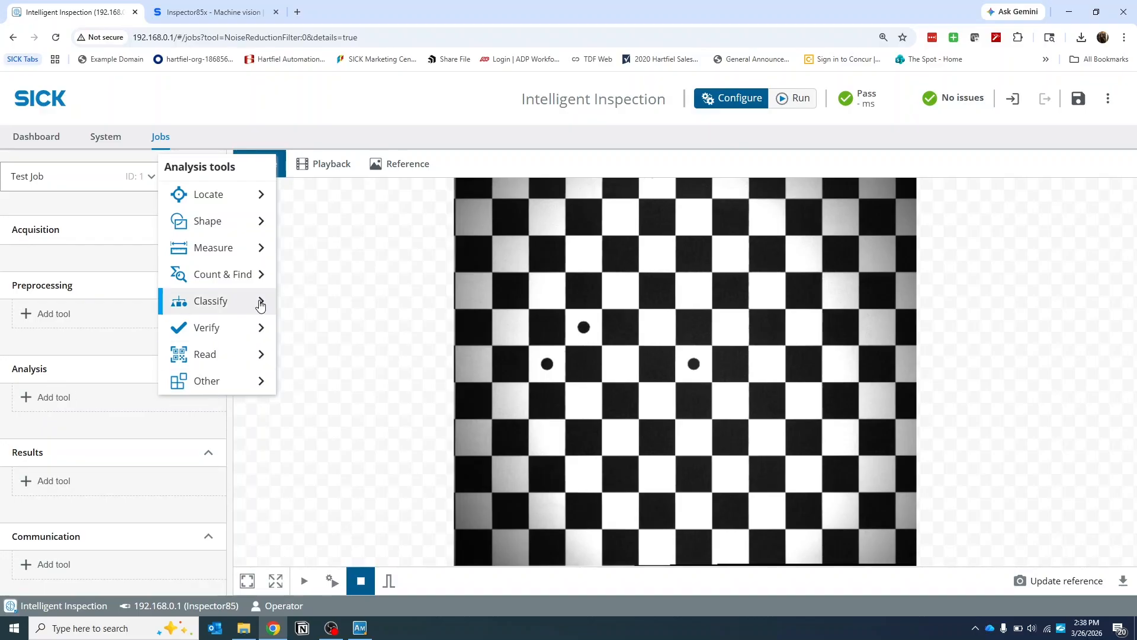
left_click(230, 206)
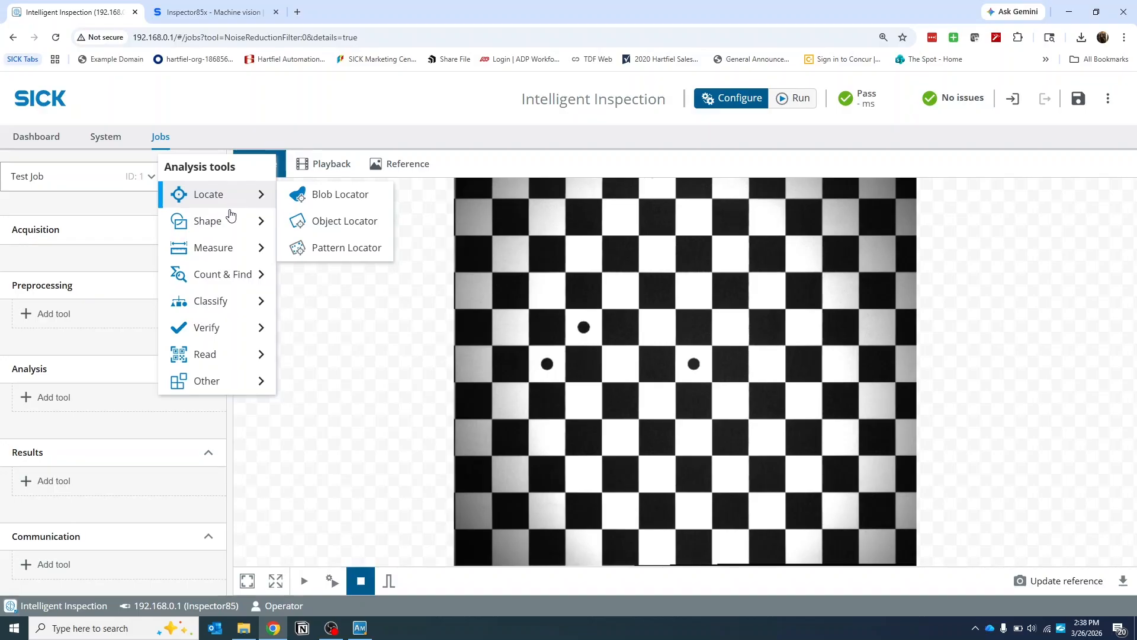
left_click(235, 384)
left_click(251, 196)
left_click(228, 224)
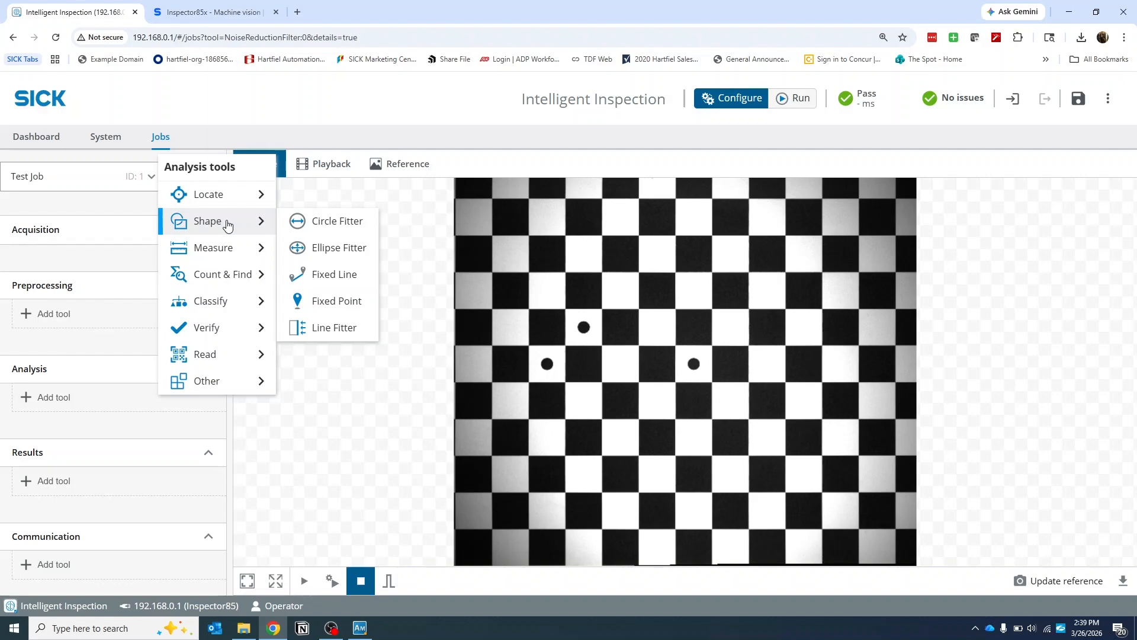
mouse_move(212, 260)
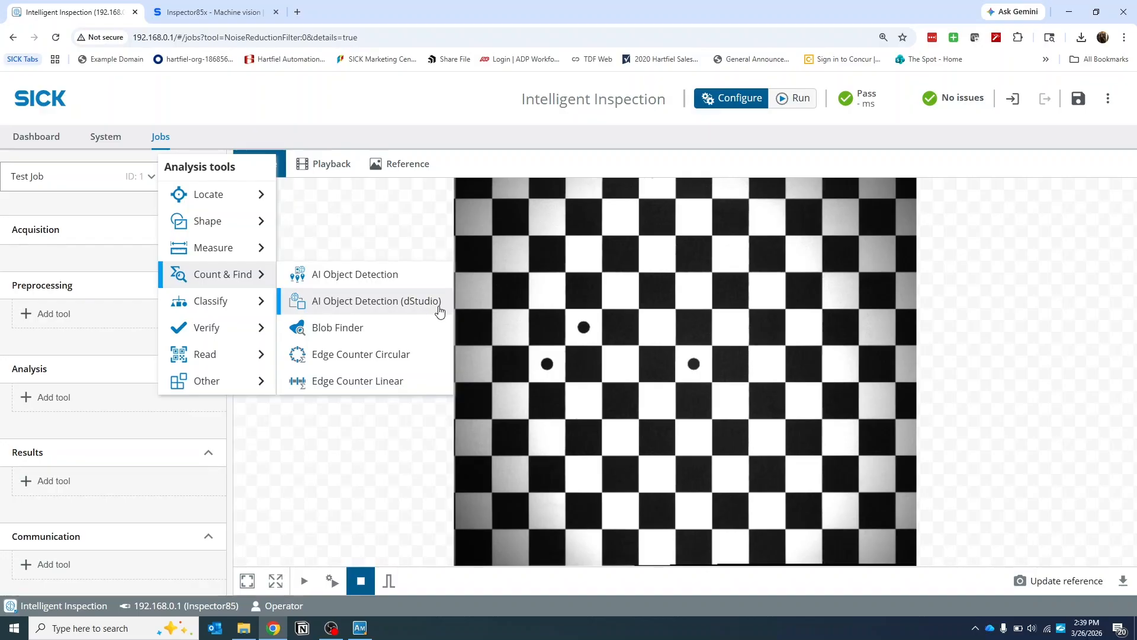
Add an AI Object Detection (dStudio) tool to the analysis to examine its settings, and delete the tool.
left_click(388, 300)
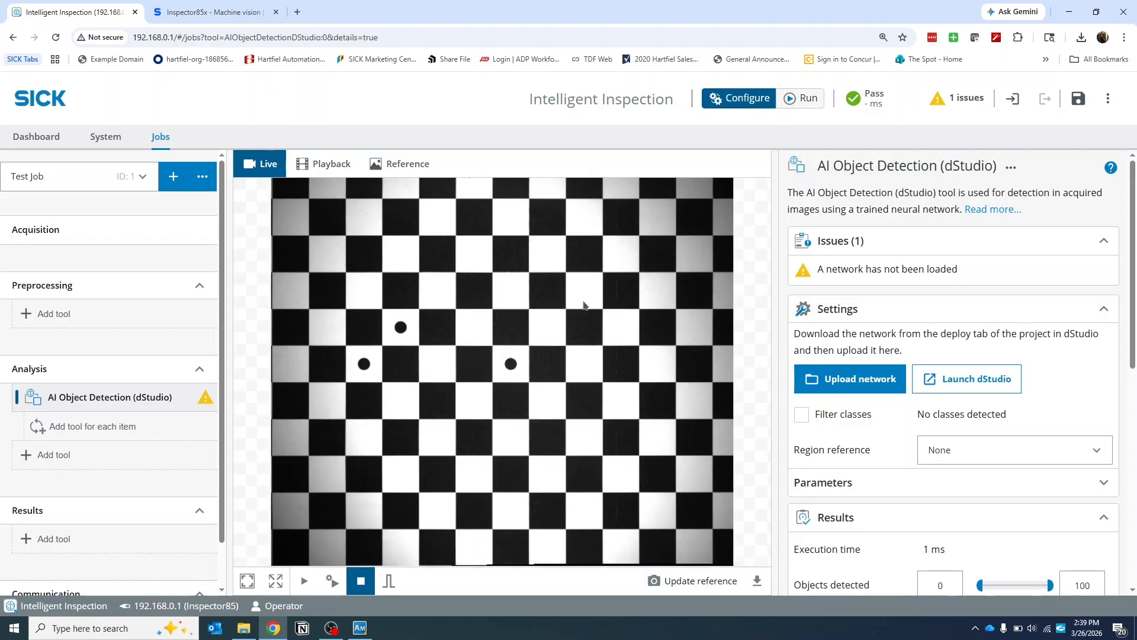
mouse_move(181, 398)
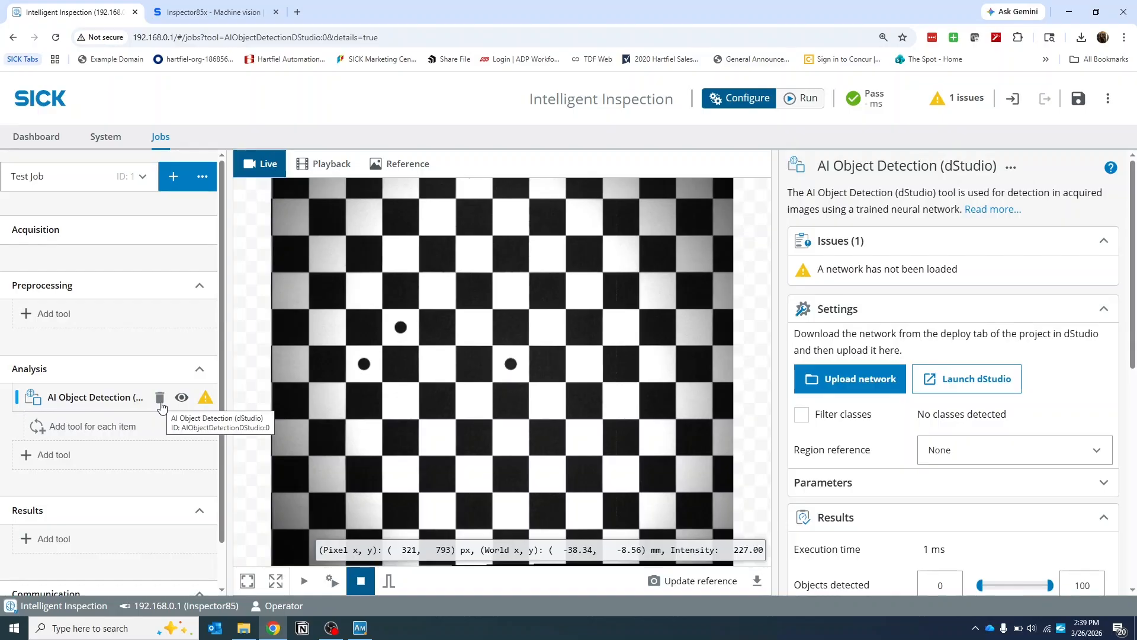
left_click(159, 398)
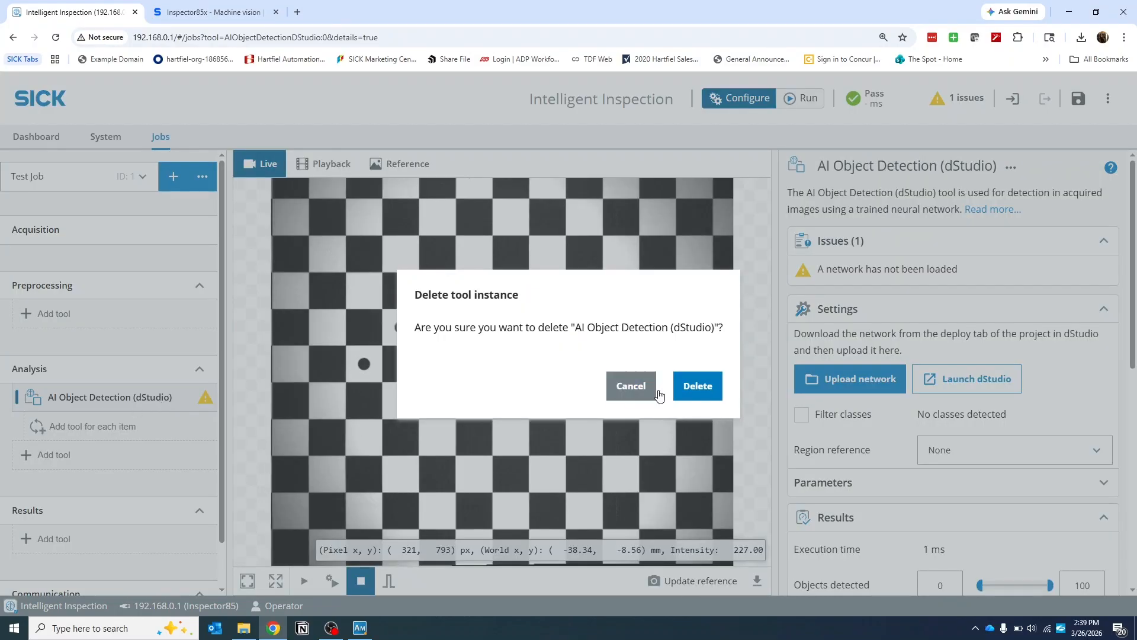
left_click(693, 386)
Look through the Classify, Verify, Read and Other categories of analysis tools, and close the list.
left_click(37, 397)
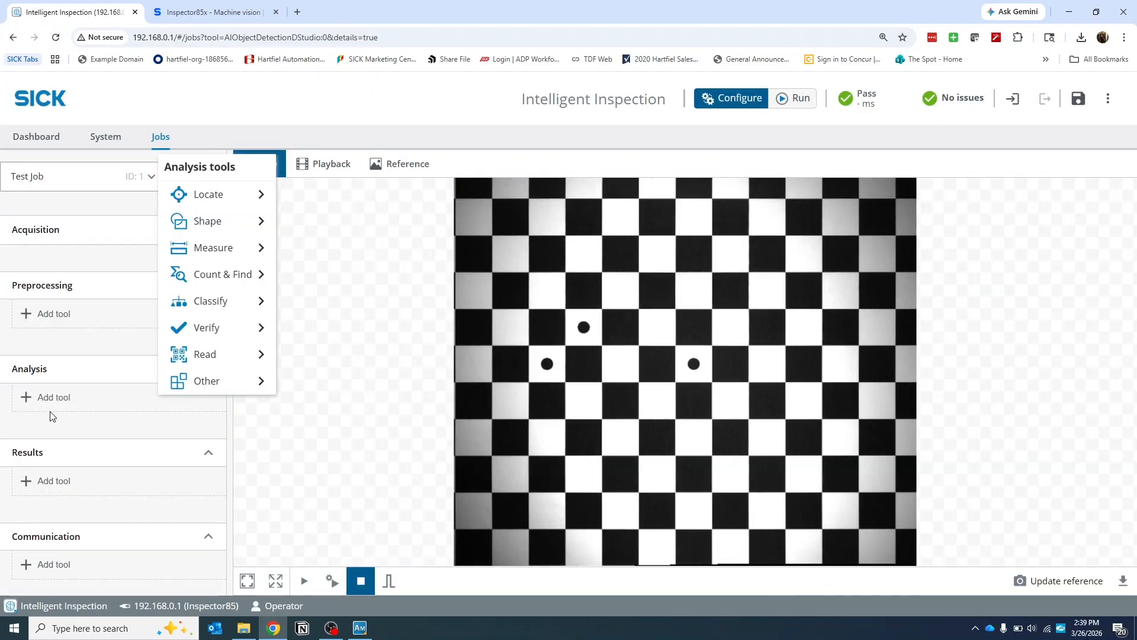
mouse_move(225, 305)
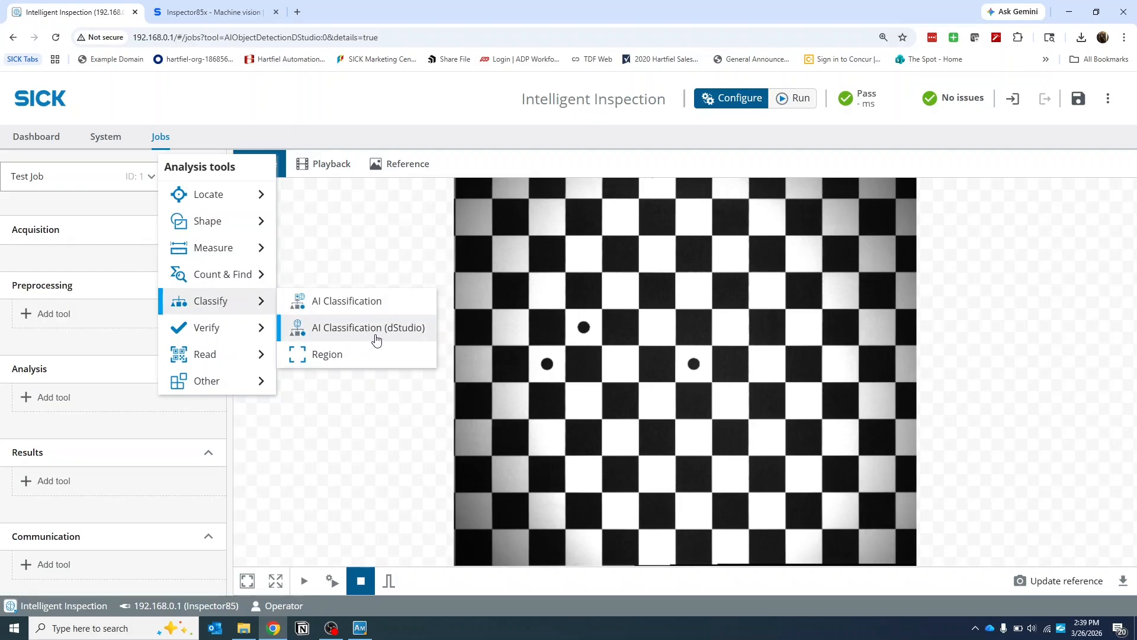
mouse_move(216, 334)
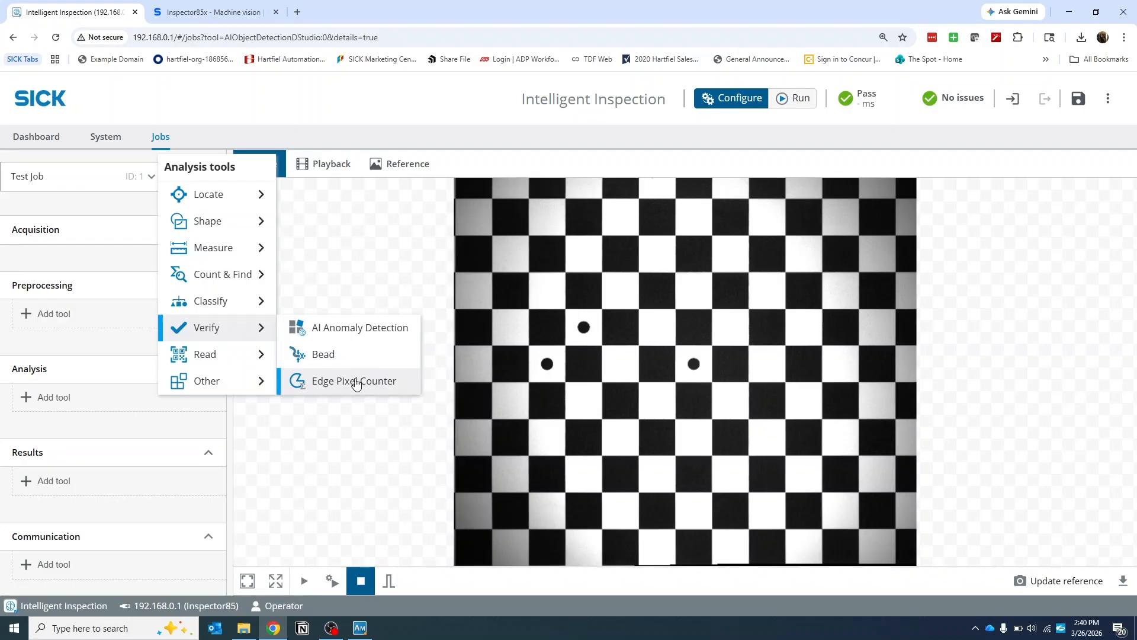
mouse_move(219, 358)
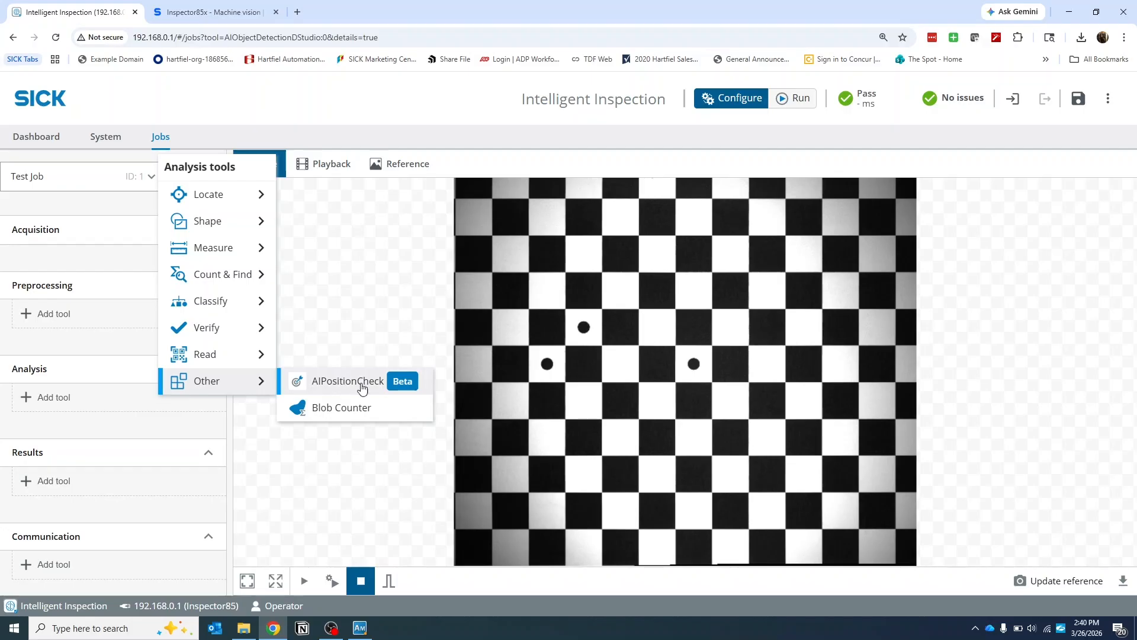
left_click(78, 439)
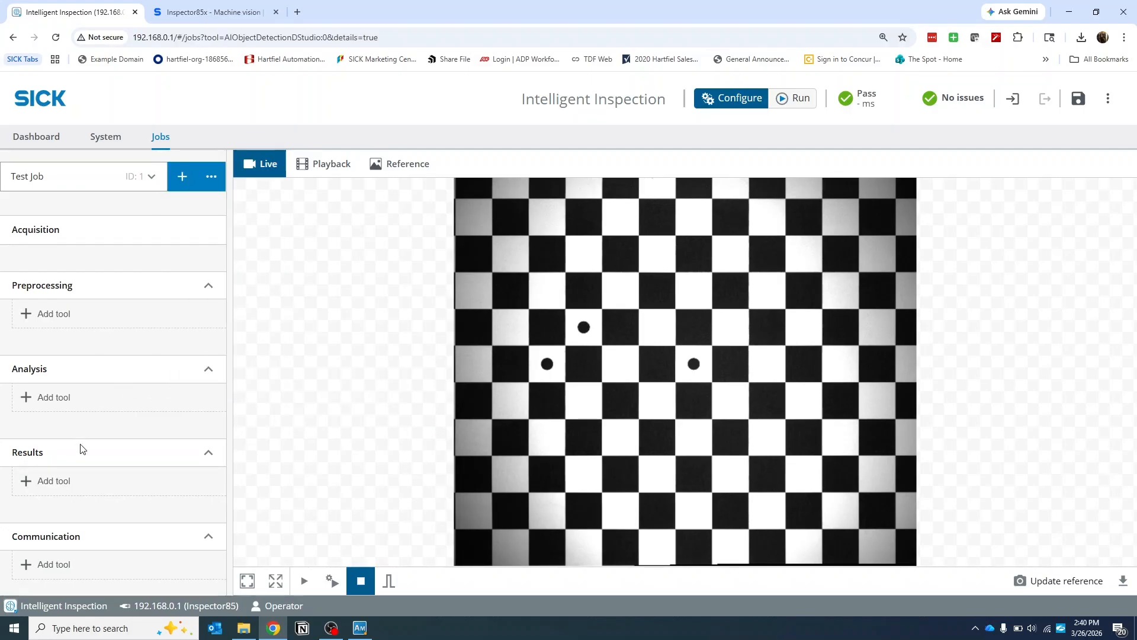
Look through the available Results tools and Communication tools for Test Job.
left_click(63, 482)
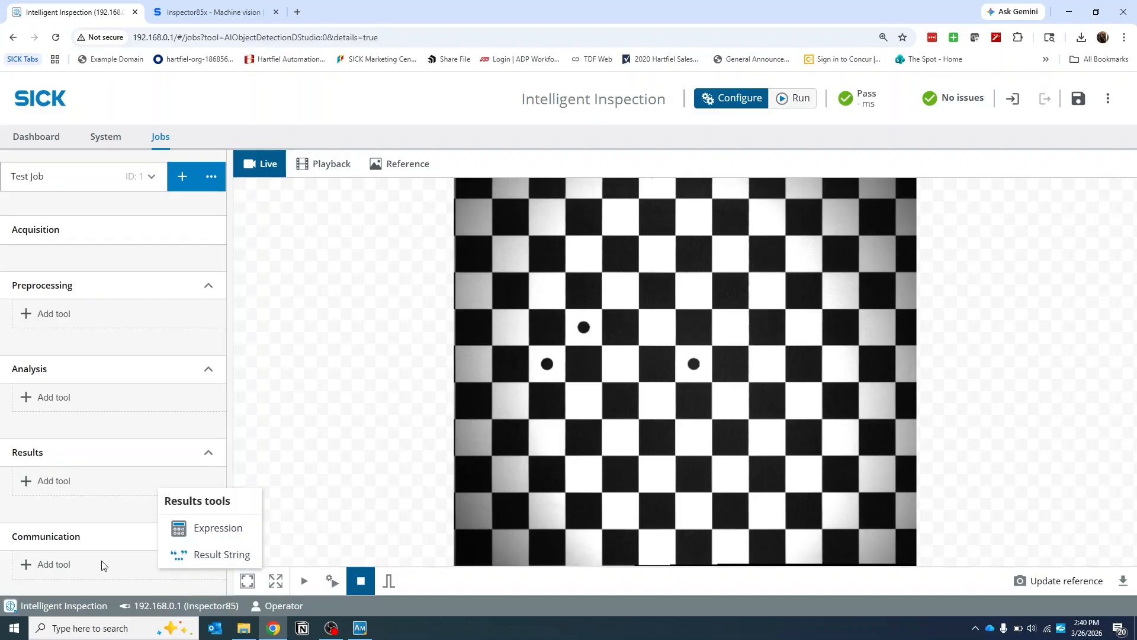
left_click(57, 564)
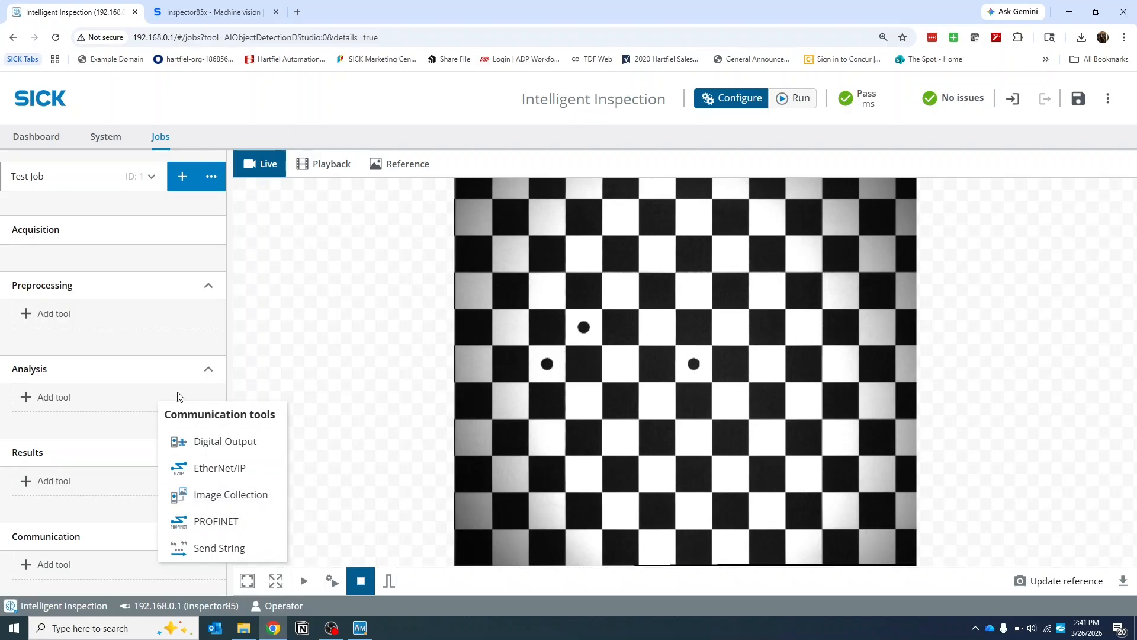
left_click(59, 425)
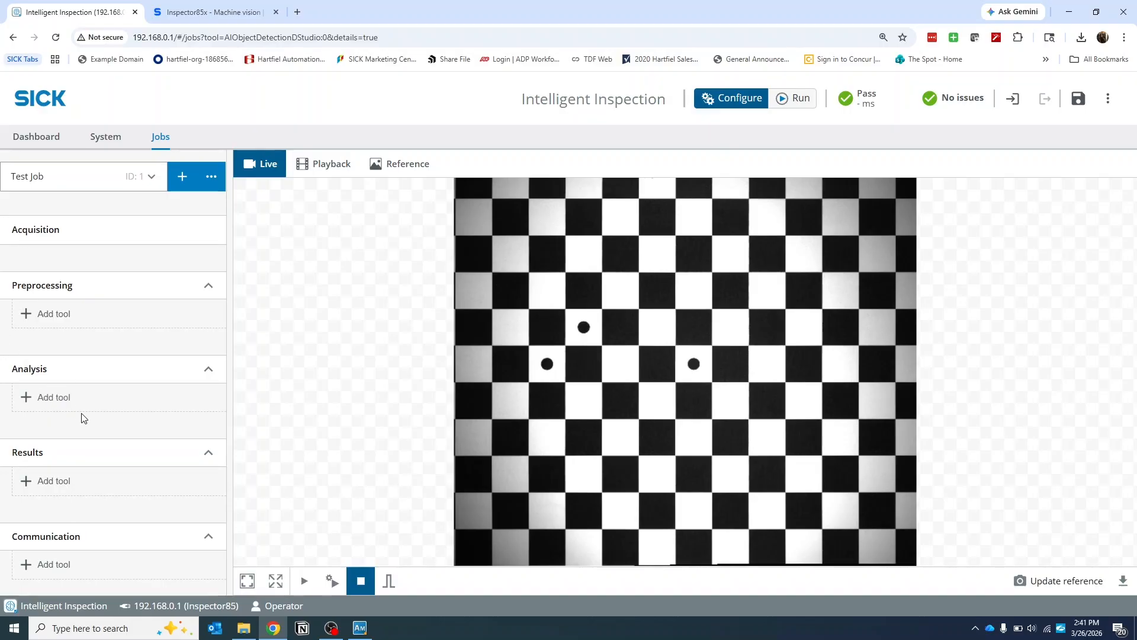
left_click(76, 404)
left_click(182, 459)
Acquire a single live image of the SICK sensor and make it the job's reference image.
left_click(389, 581)
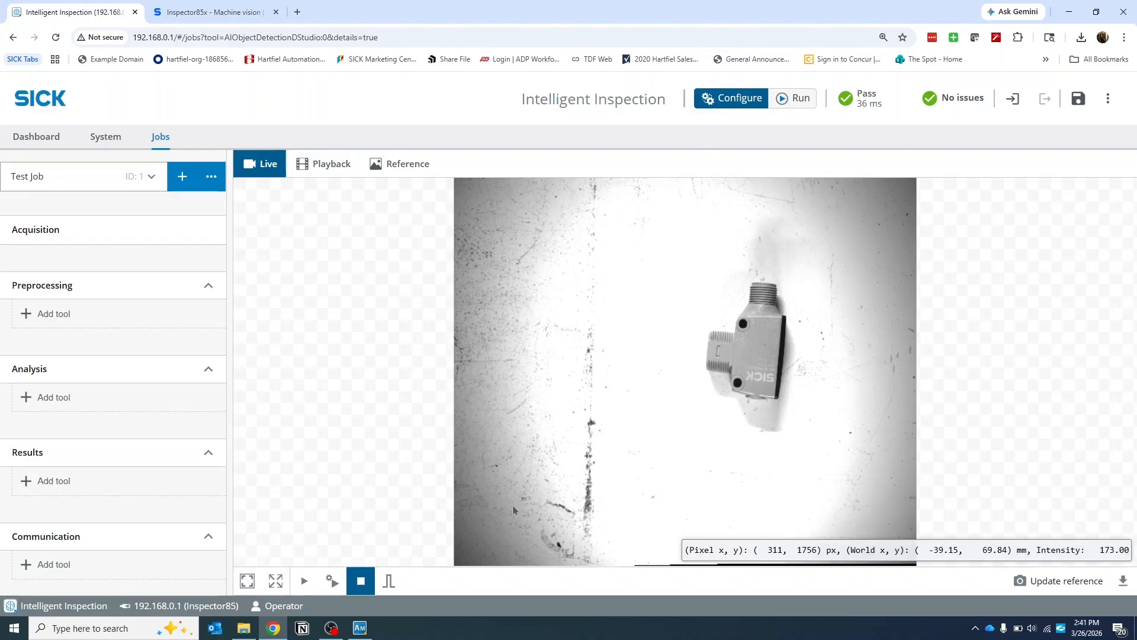
left_click(47, 396)
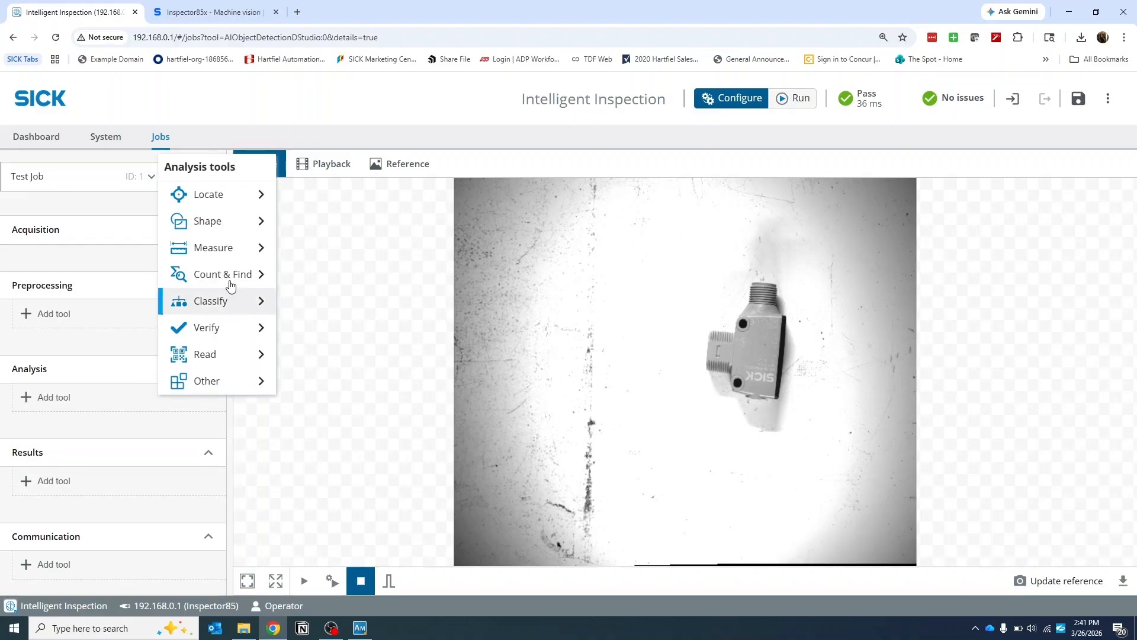
left_click(237, 221)
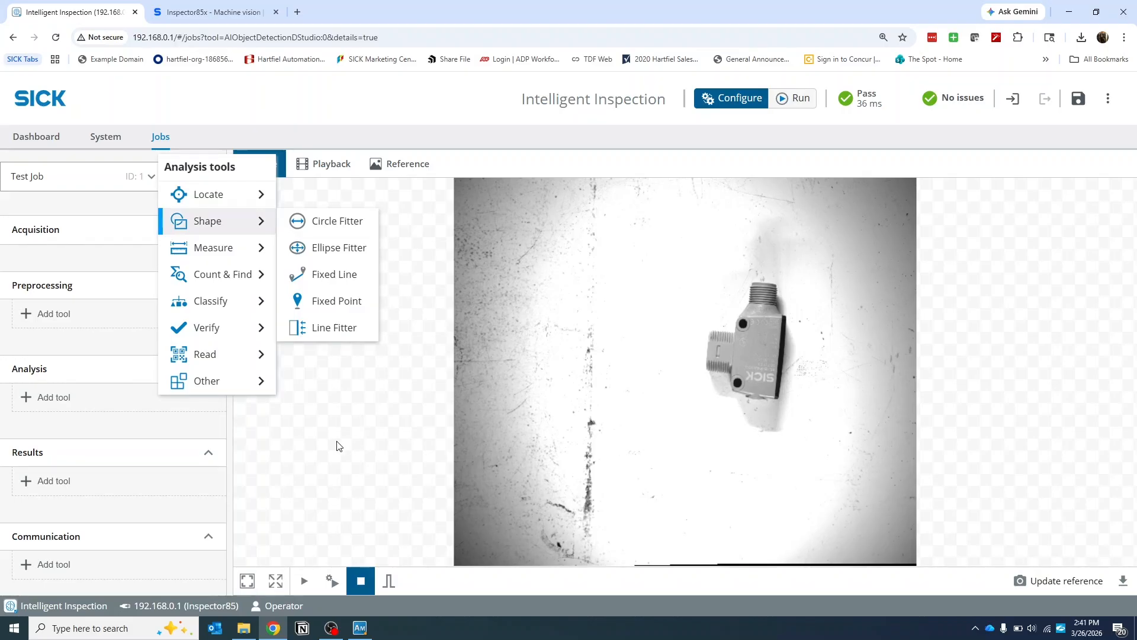
left_click(403, 492)
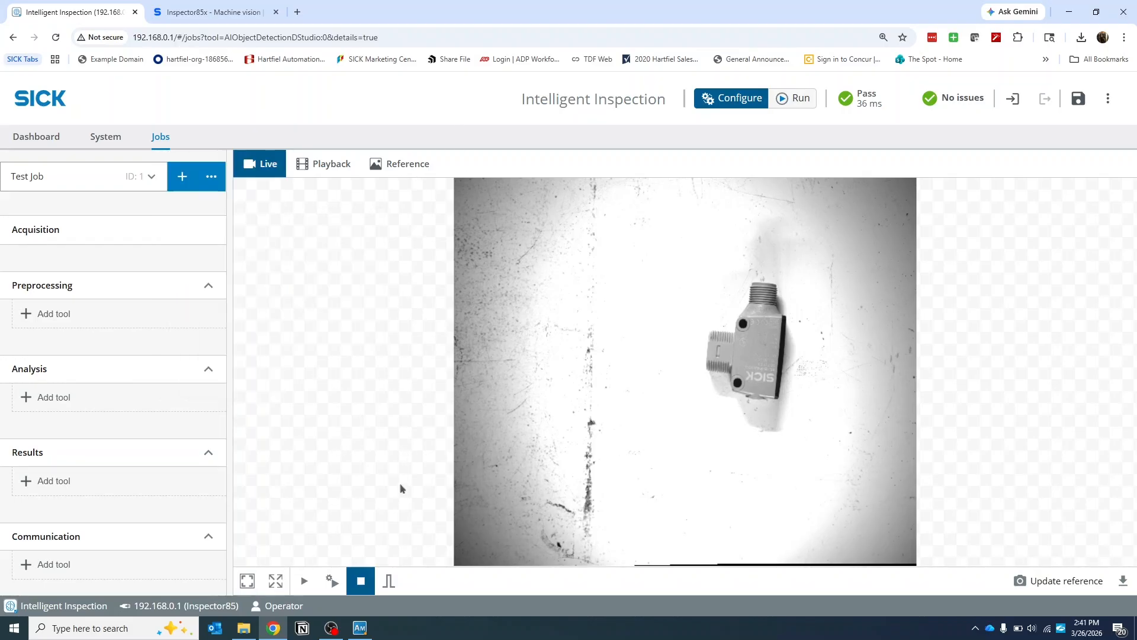
left_click(1068, 591)
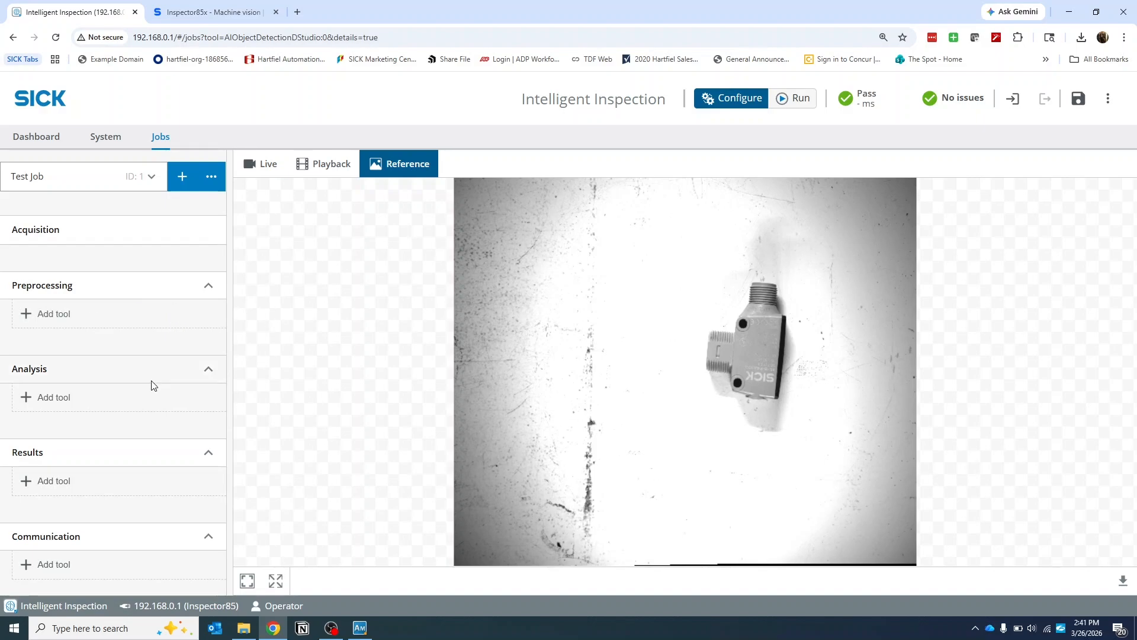
Add an Object Locator to the analysis and move, rotate and resize its rectangular region to enclose the sensor.
left_click(50, 398)
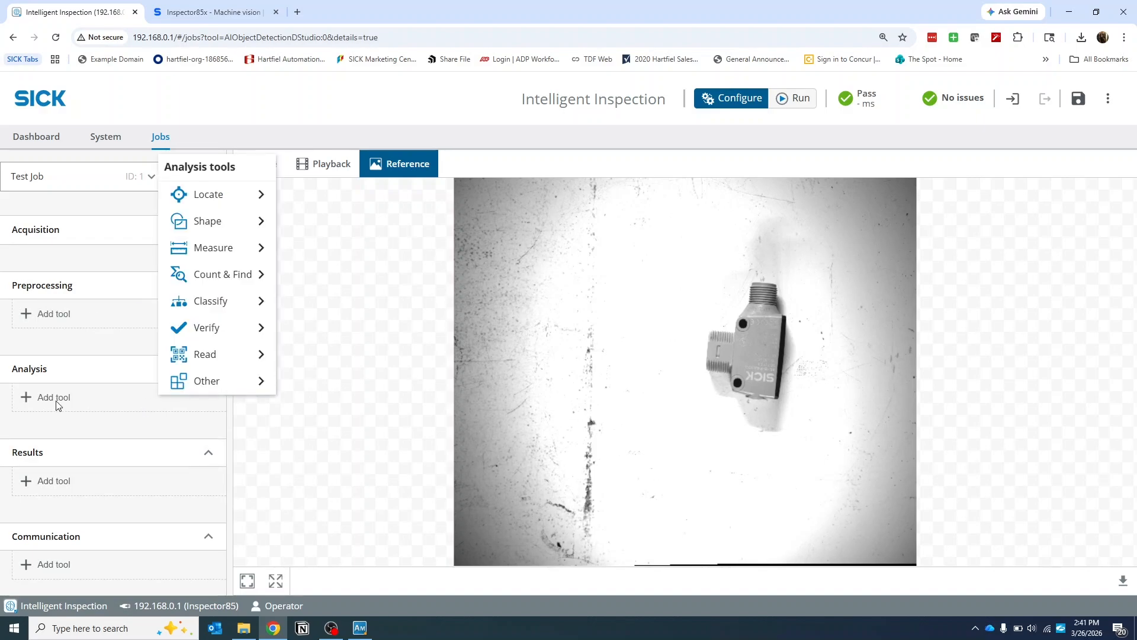
mouse_move(229, 195)
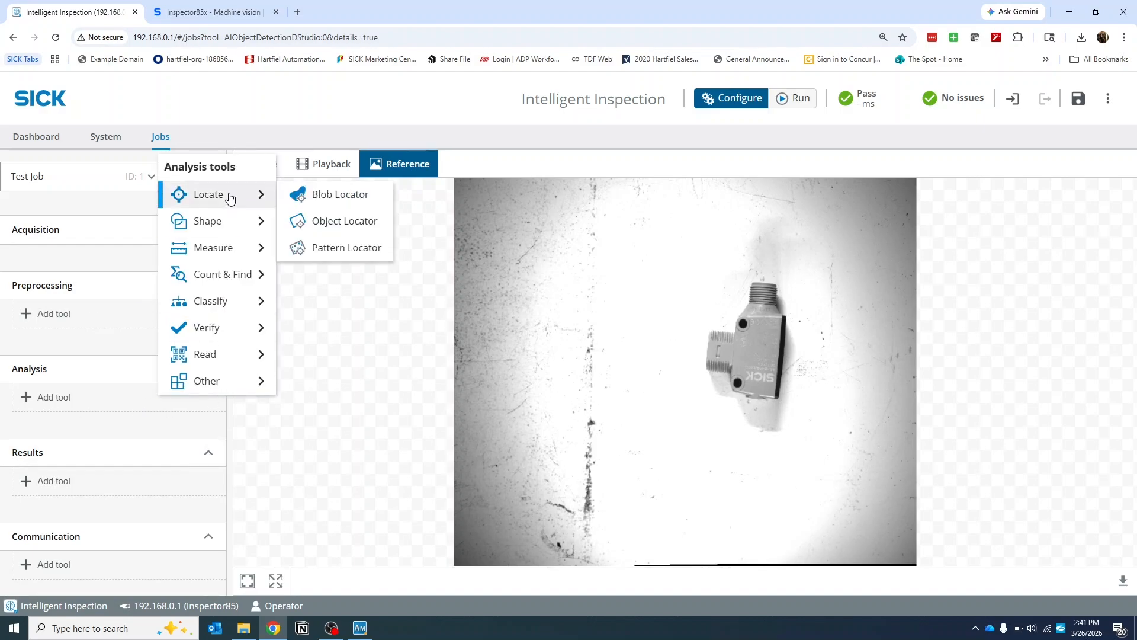
left_click(330, 228)
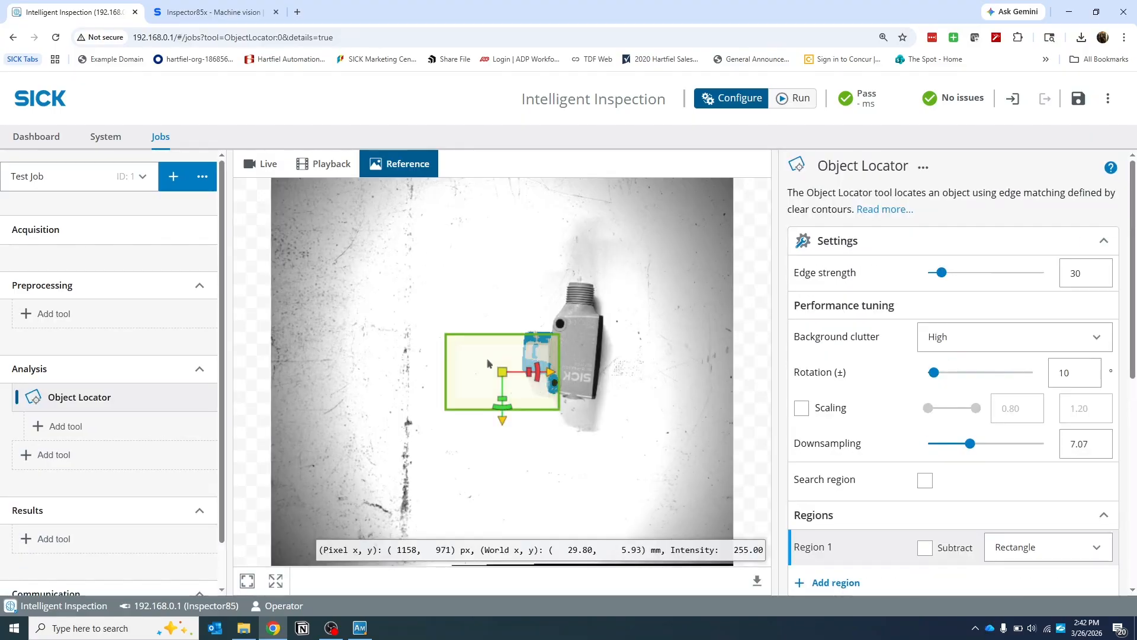
left_click_drag(487, 363, 555, 306)
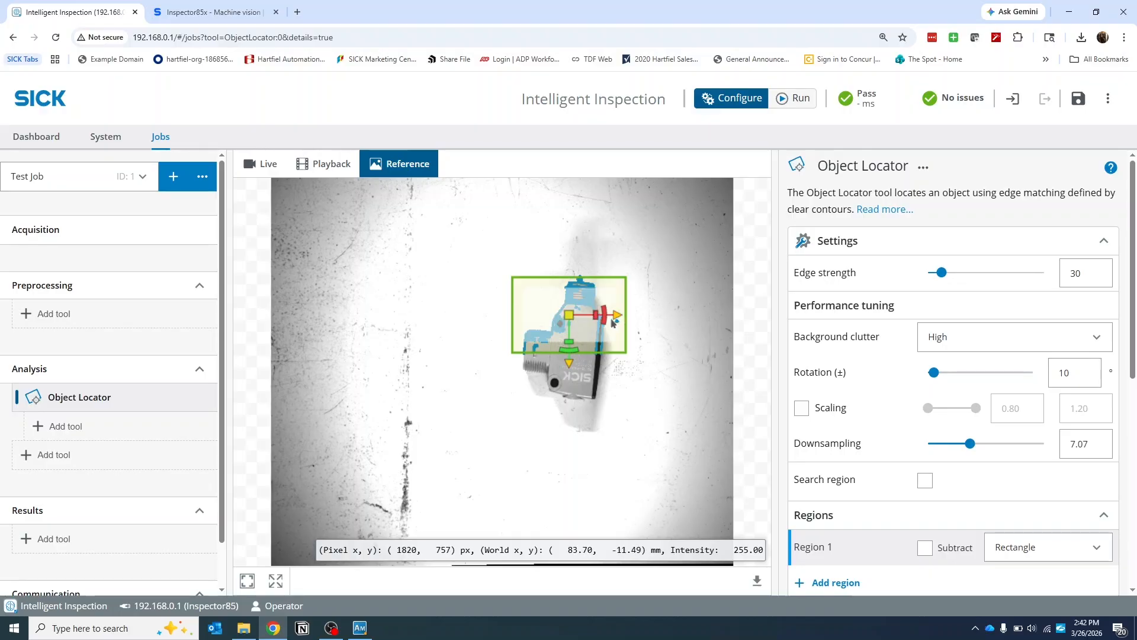
left_click_drag(607, 315, 722, 325)
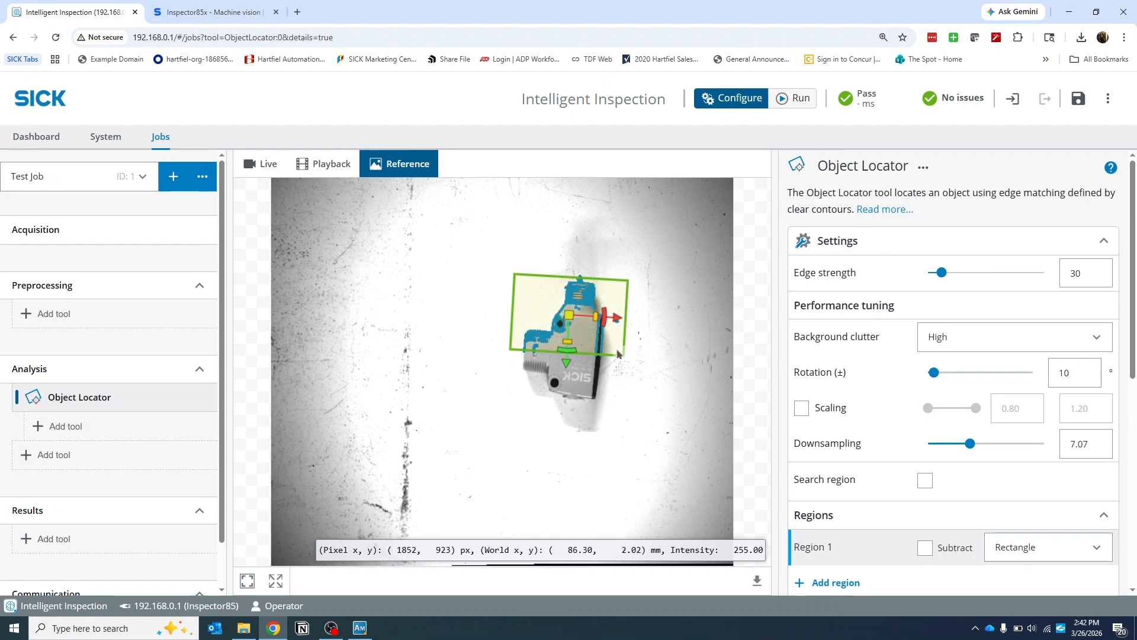
left_click_drag(617, 354, 601, 414)
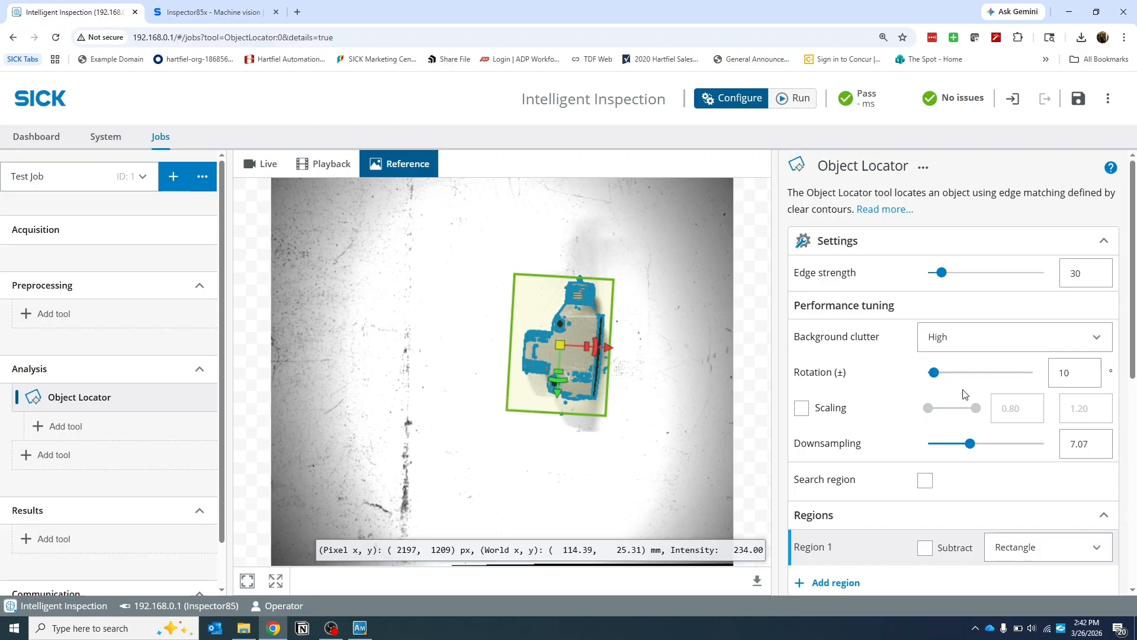
Change Region 1 to a polygon and fit its upper and connector-side edges to the sensor's outline, adding two vertices.
scroll(888, 394, "down", 3)
left_click(1073, 370)
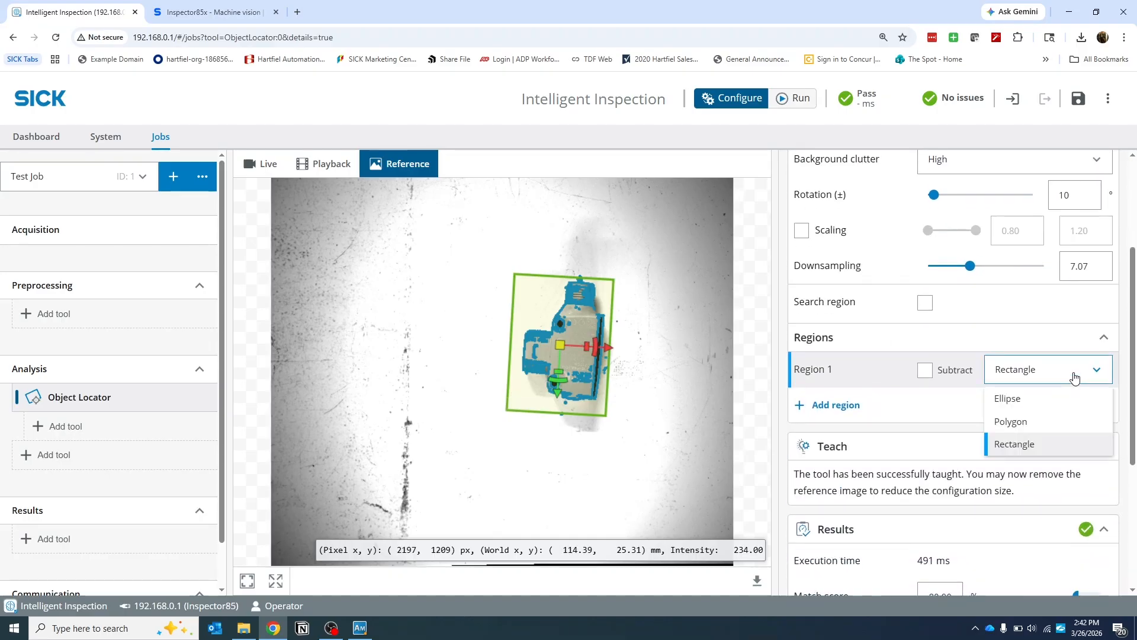
left_click(1044, 424)
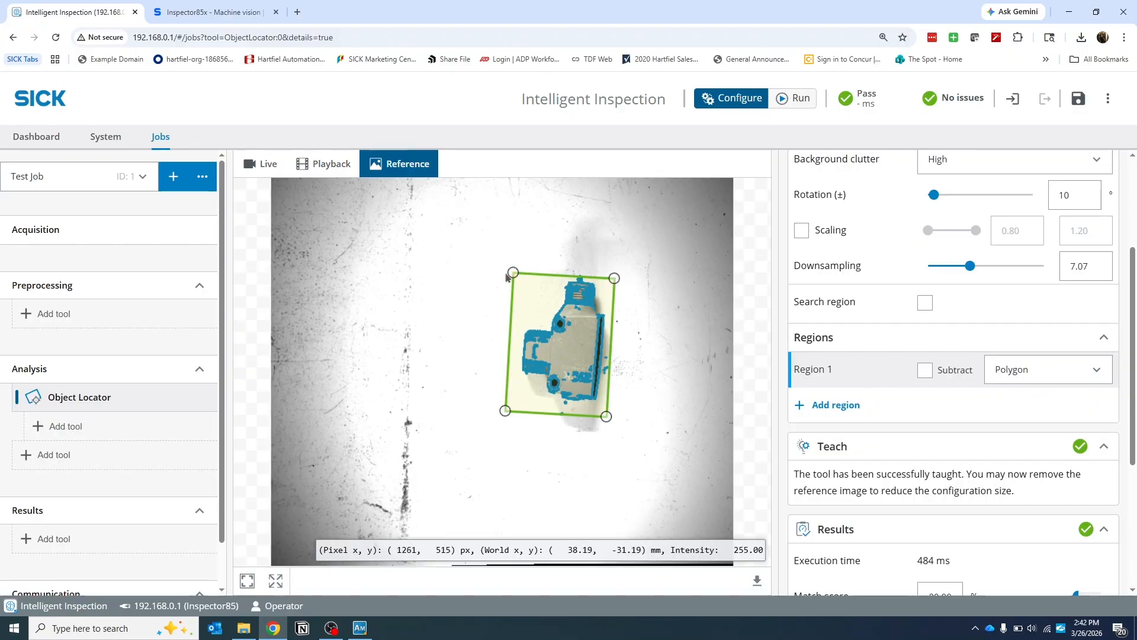
left_click_drag(514, 273, 604, 286)
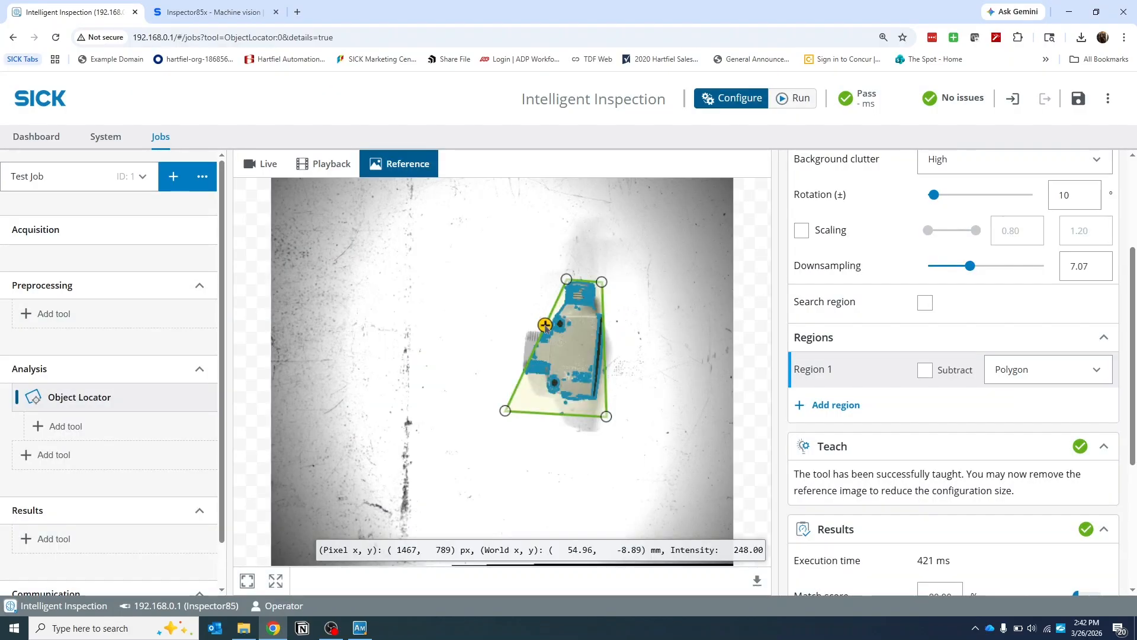
left_click(544, 326)
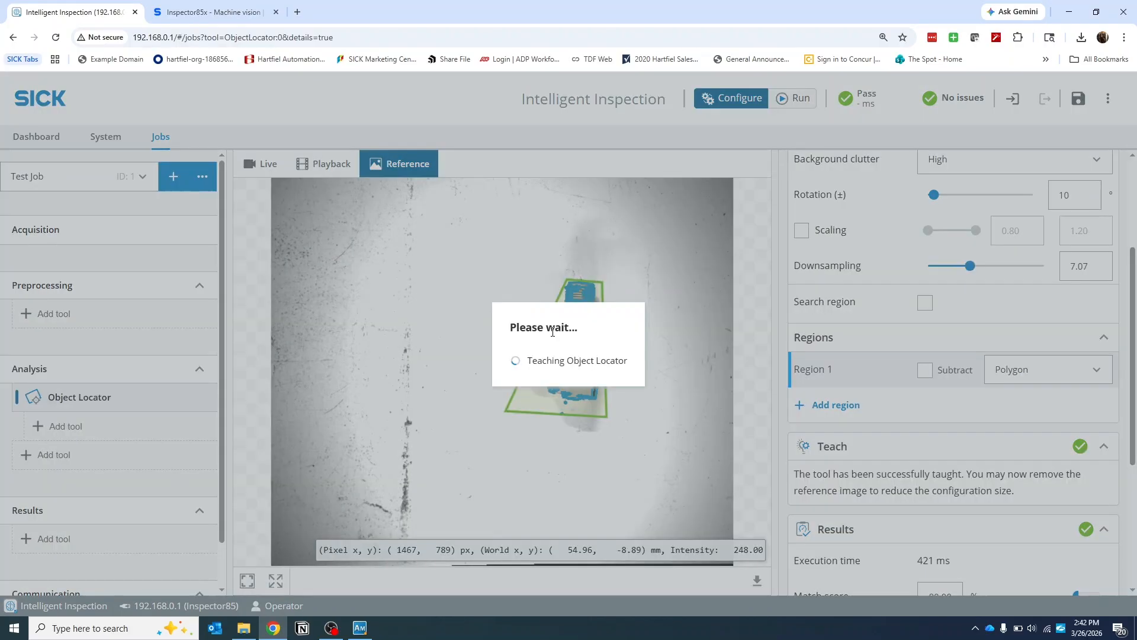
left_click(536, 344)
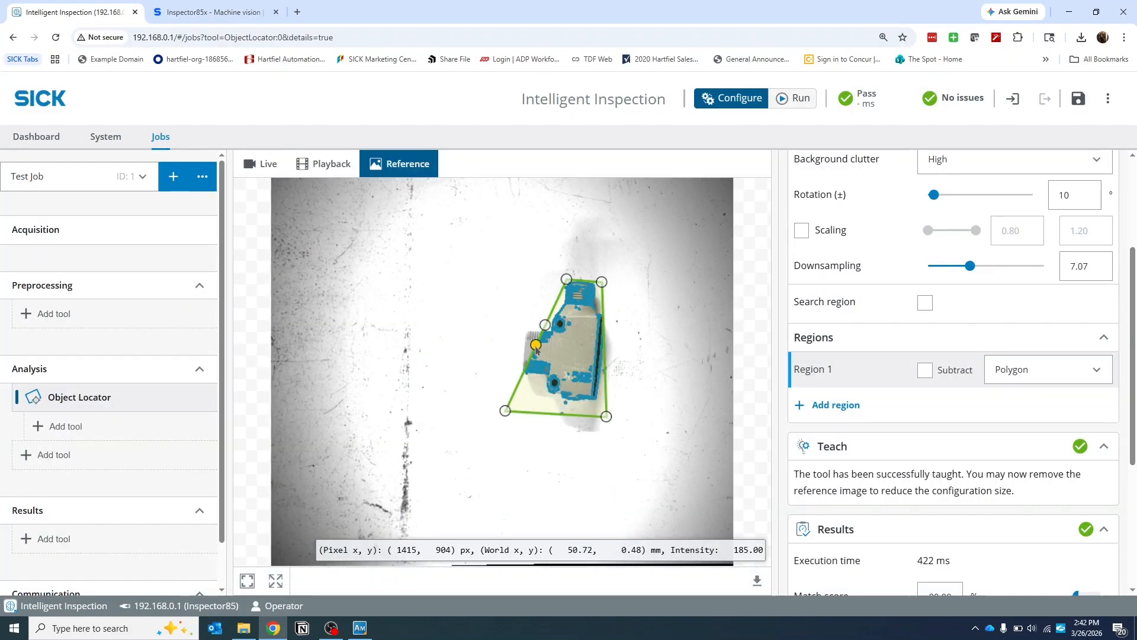
left_click_drag(536, 347, 515, 334)
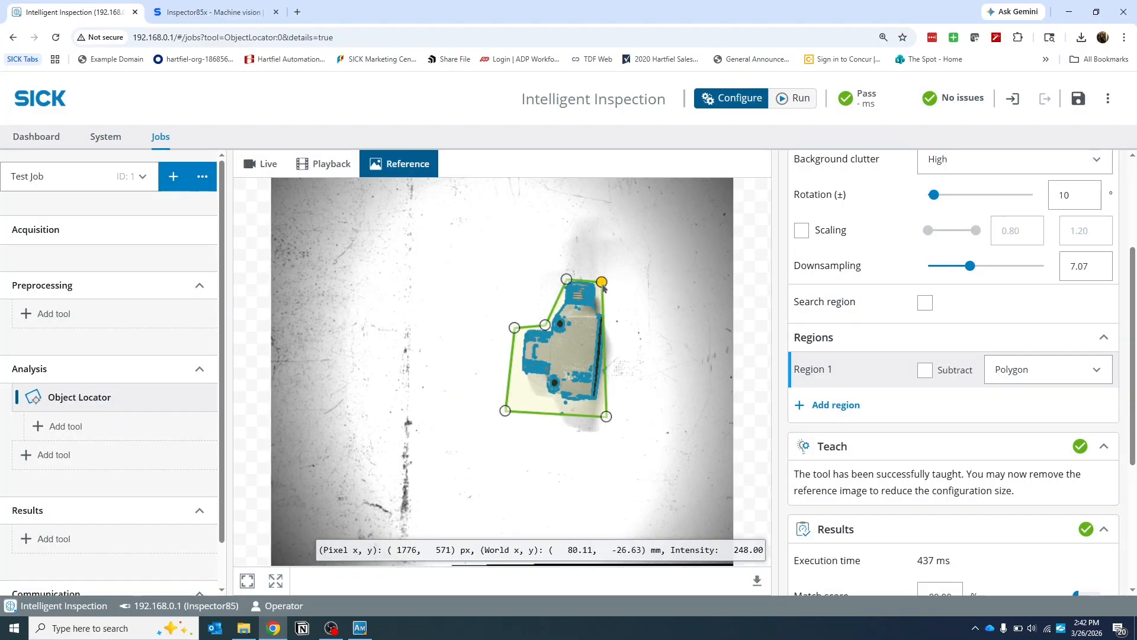
Adjust the polygon's upper-right and two lower vertices to follow the sensor body more closely.
left_click_drag(602, 283, 613, 286)
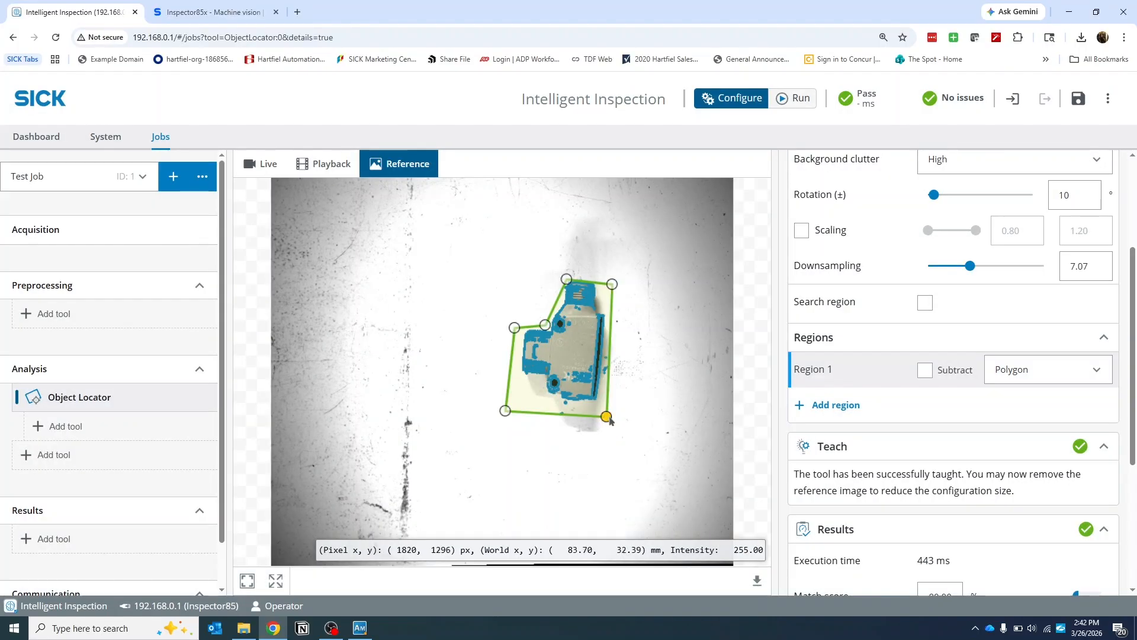
left_click_drag(609, 419, 601, 412)
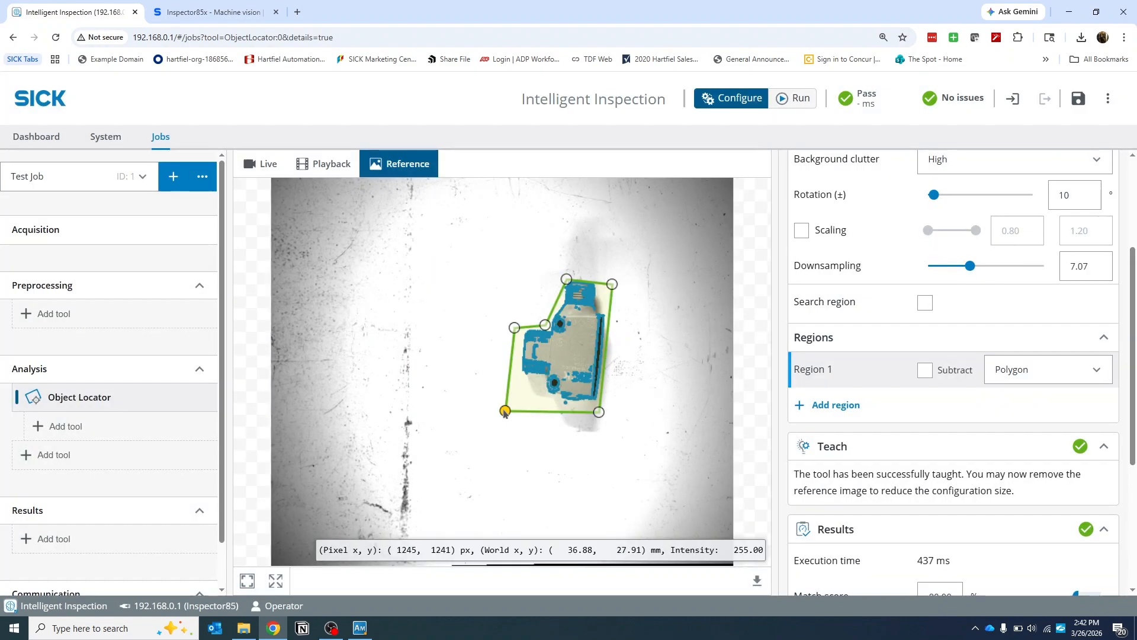
left_click_drag(504, 411, 519, 401)
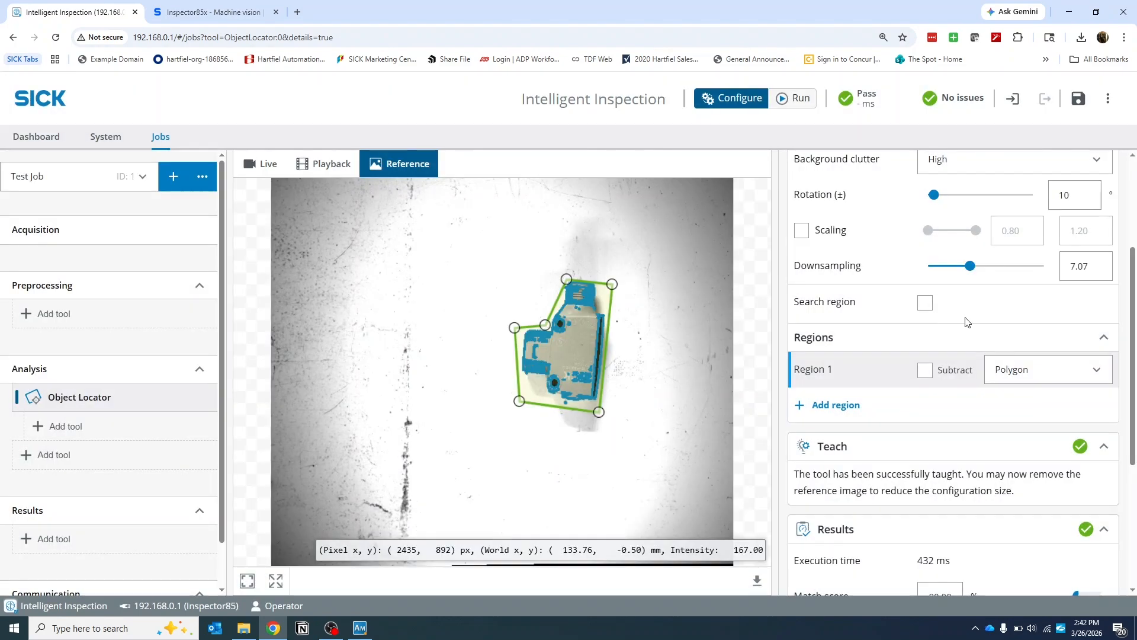
Try edge strengths of 23, 14 and 50 on the sensor, then set the Object Locator's edge strength to 76.
scroll(967, 321, "up", 3)
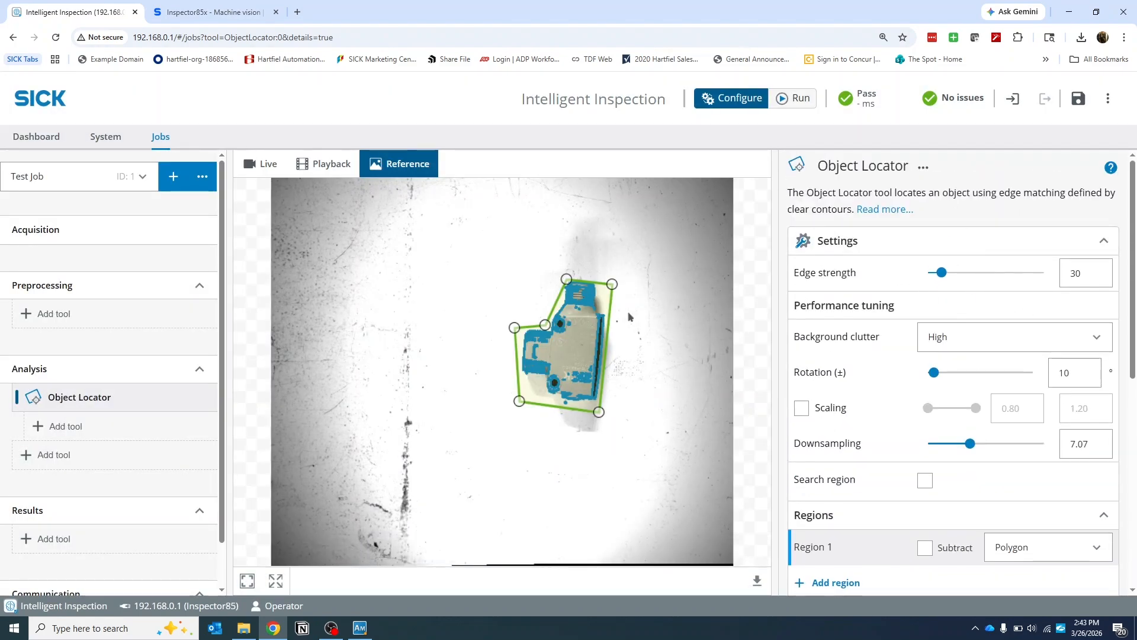
mouse_move(941, 275)
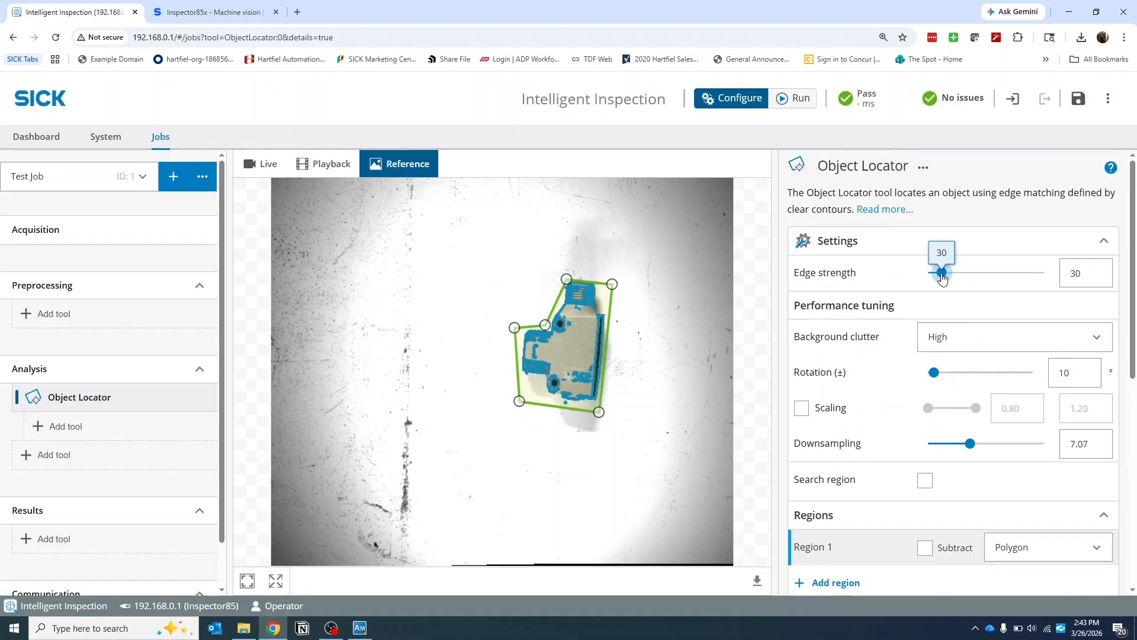
left_click_drag(943, 277, 939, 278)
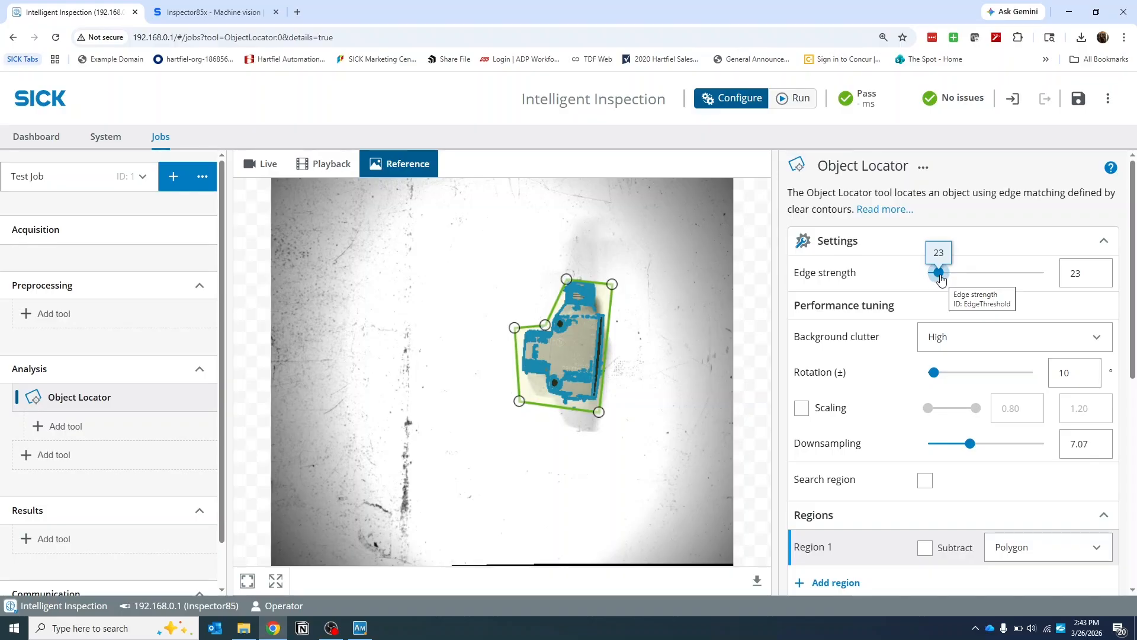
left_click_drag(942, 278, 936, 276)
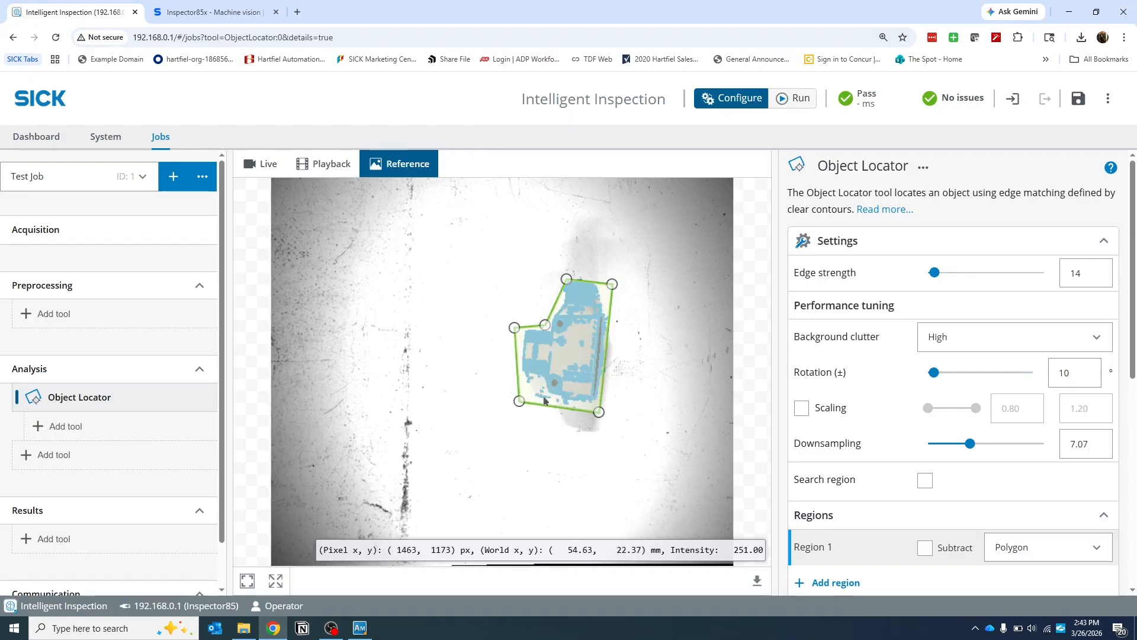
scroll(572, 401, "up", 3)
scroll(572, 401, "up", 3)
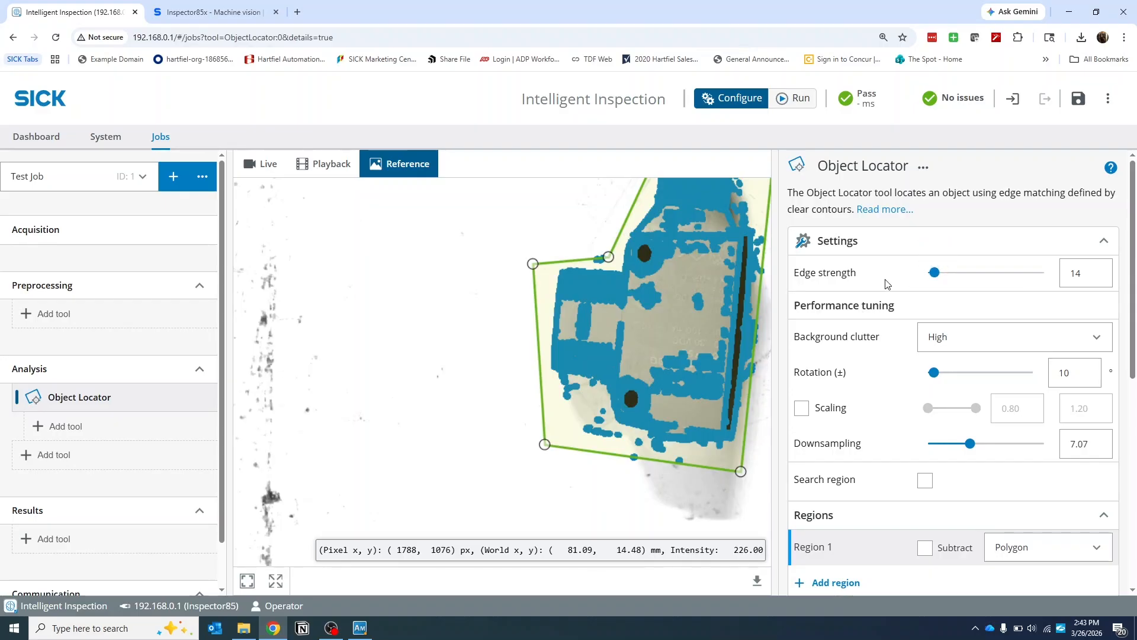
left_click_drag(941, 277, 952, 281)
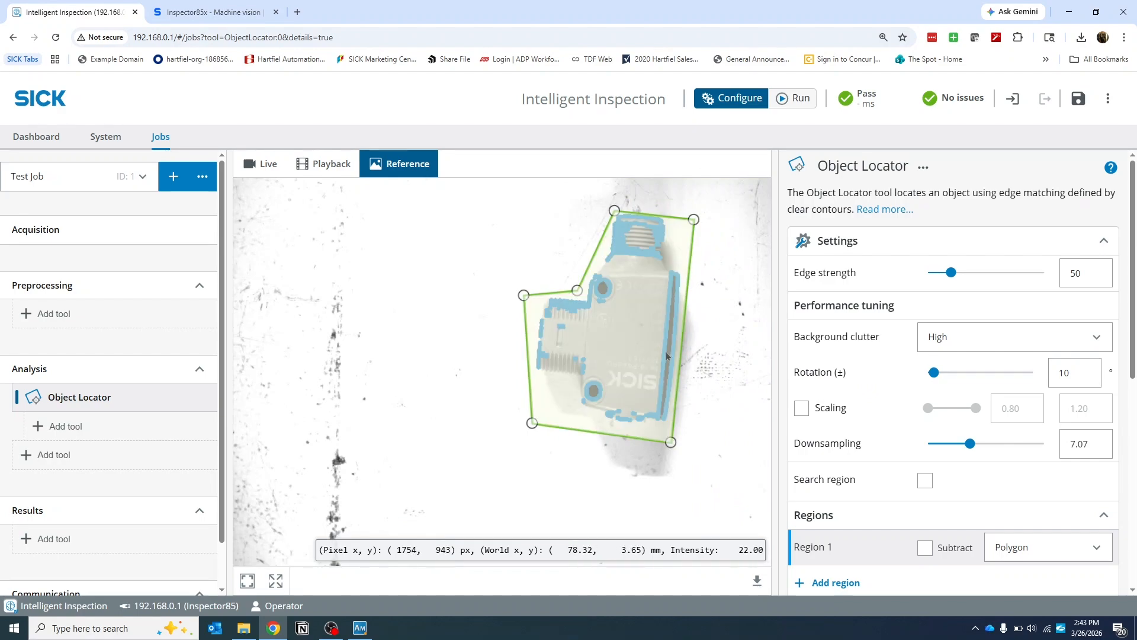
left_click_drag(959, 278, 963, 275)
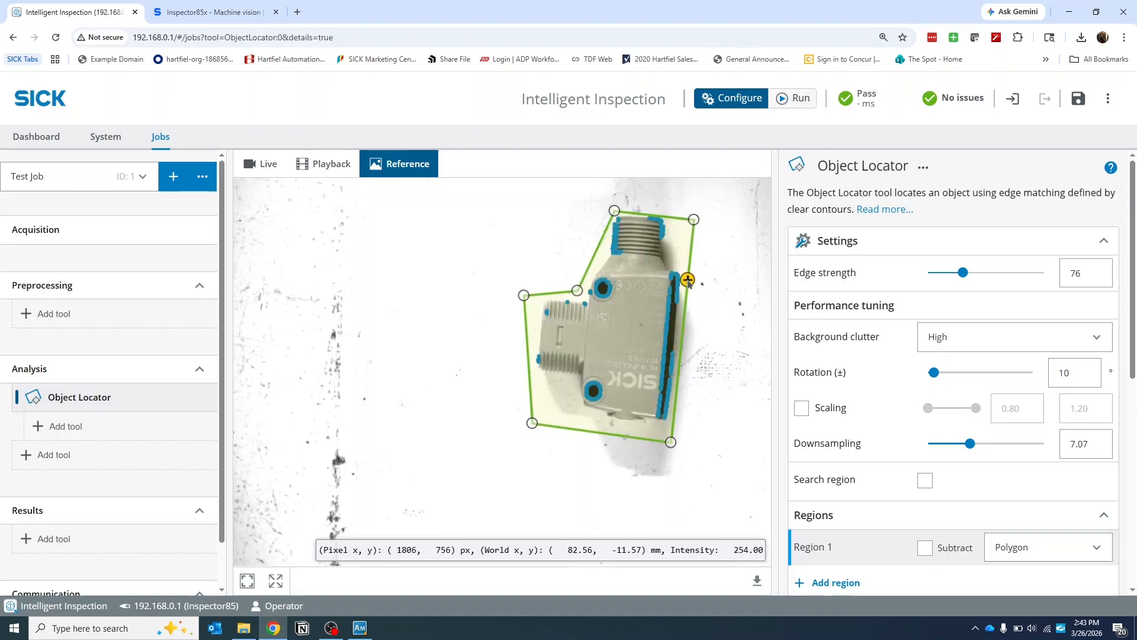
scroll(699, 338, "down", 1)
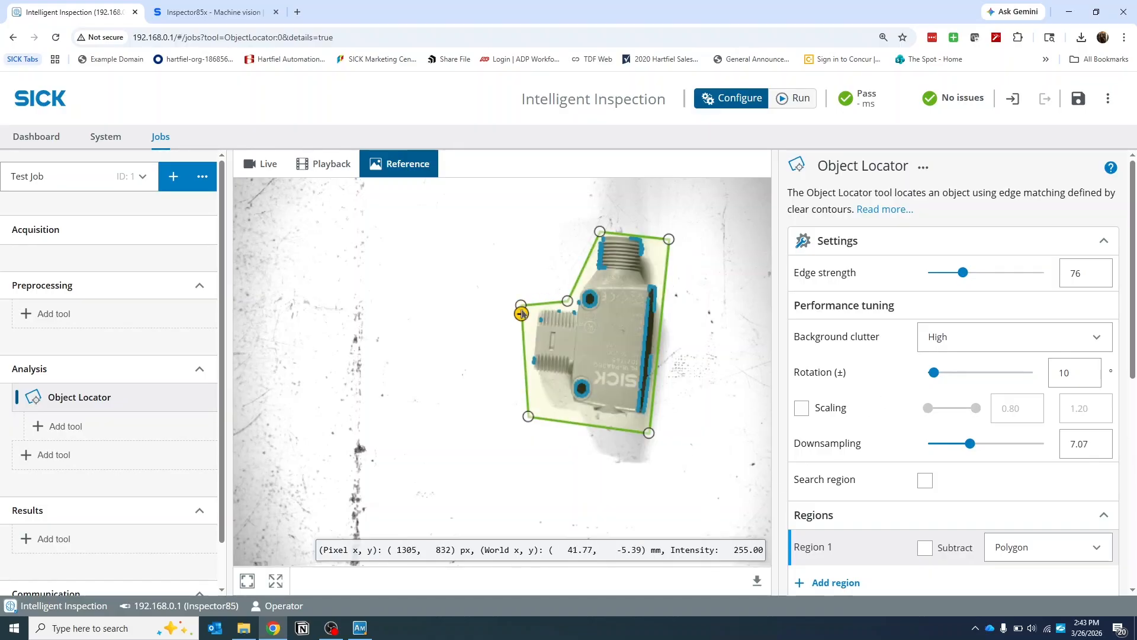
Add a rectangular Region 2 as a subtracted area and fit it over the sensor's side threaded connector.
scroll(875, 386, "down", 5)
left_click(835, 287)
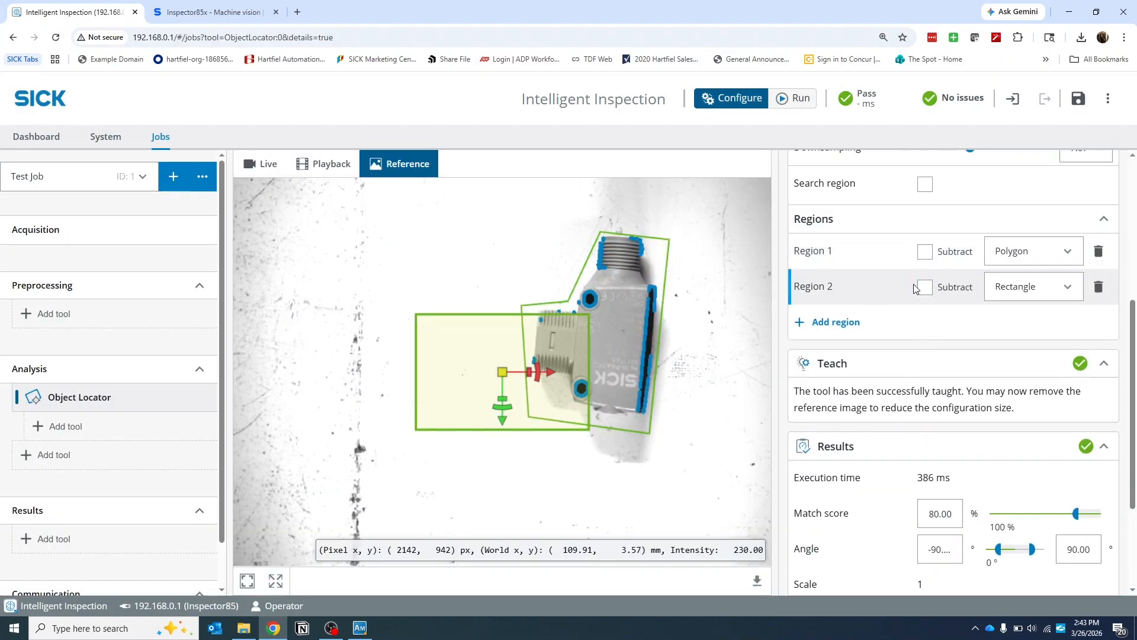
left_click(924, 288)
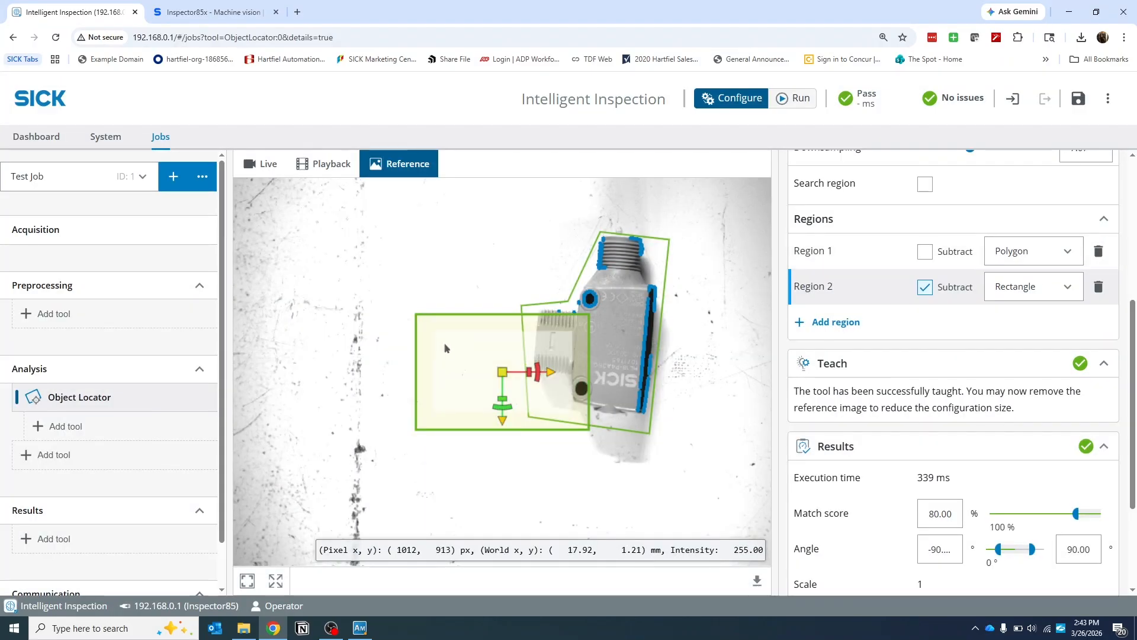
left_click_drag(463, 355, 593, 348)
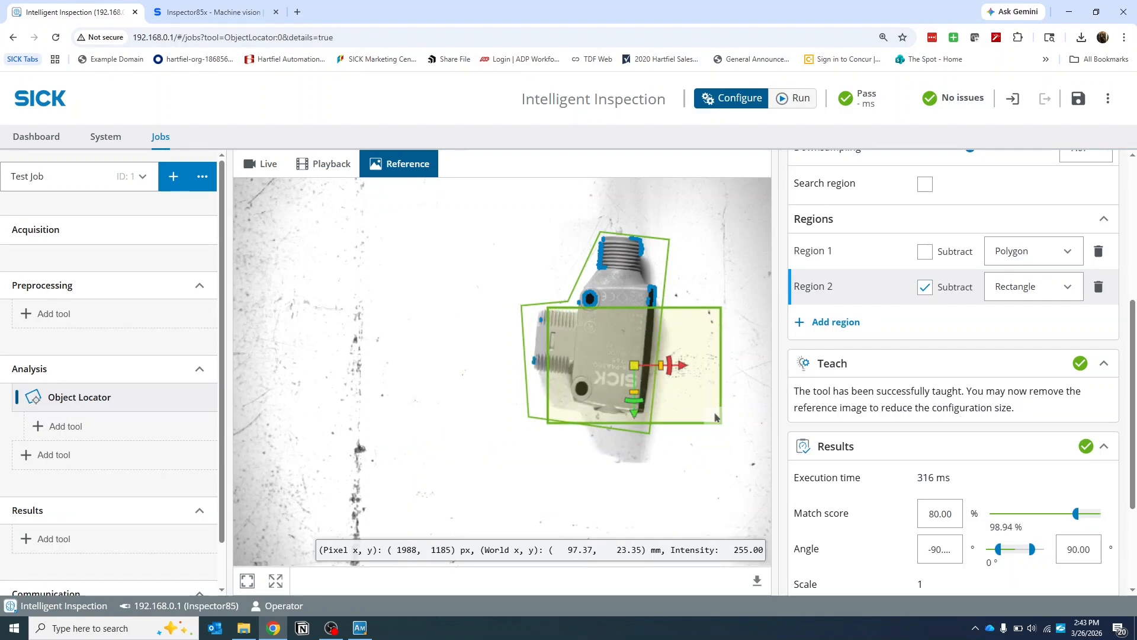
left_click_drag(717, 414, 550, 371)
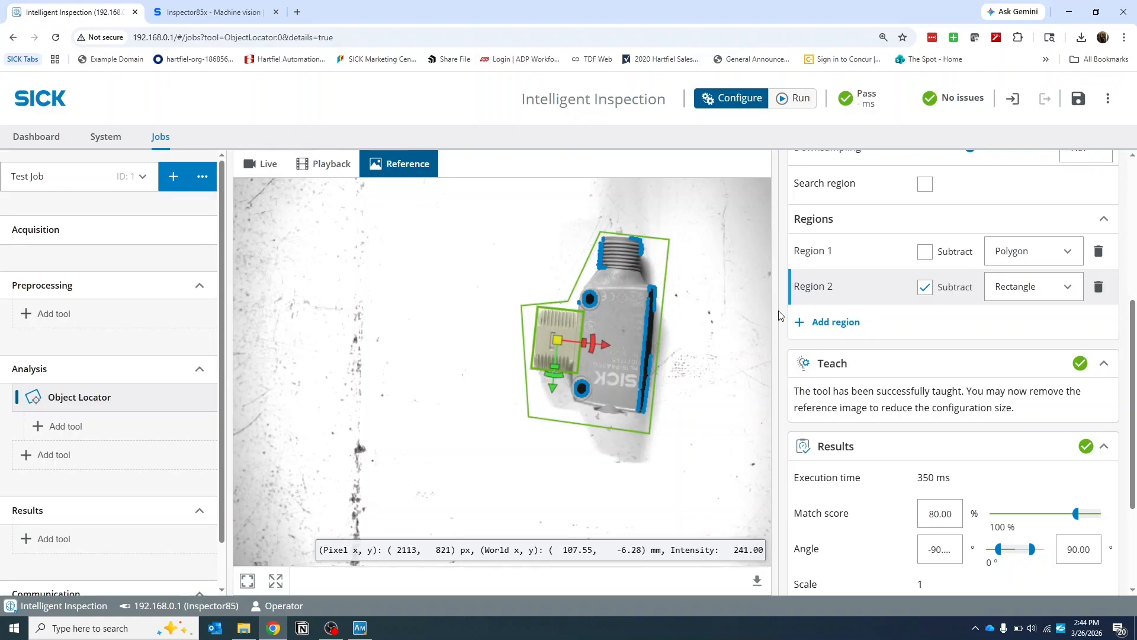
left_click(554, 303)
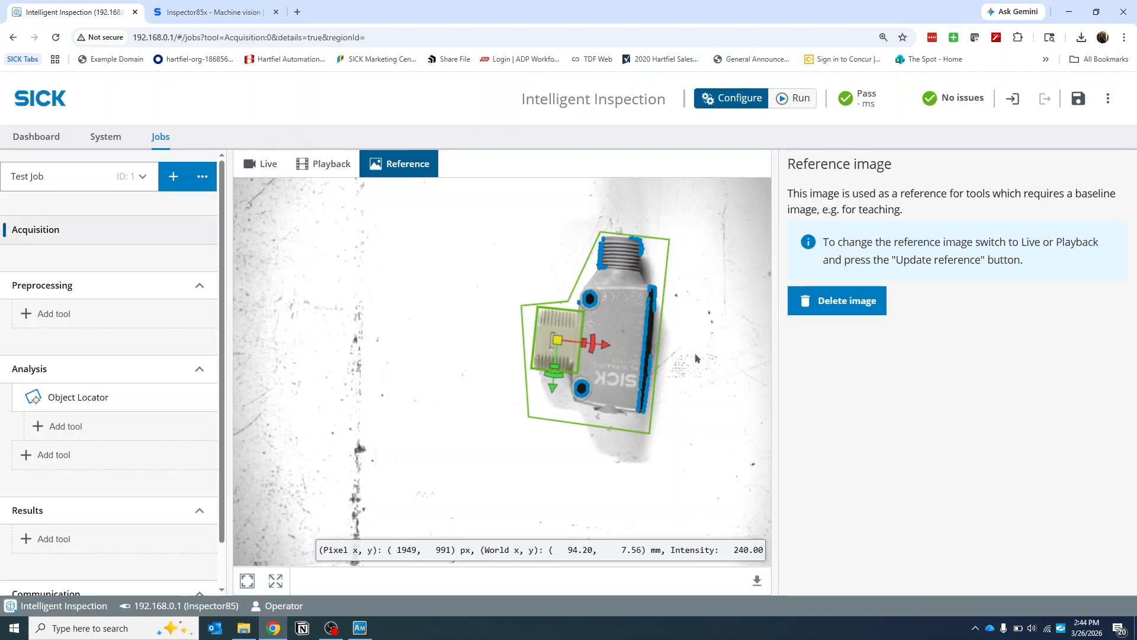
Reopen the Object Locator, check the background clutter options and set the rotation tolerance to ±180°.
left_click(70, 396)
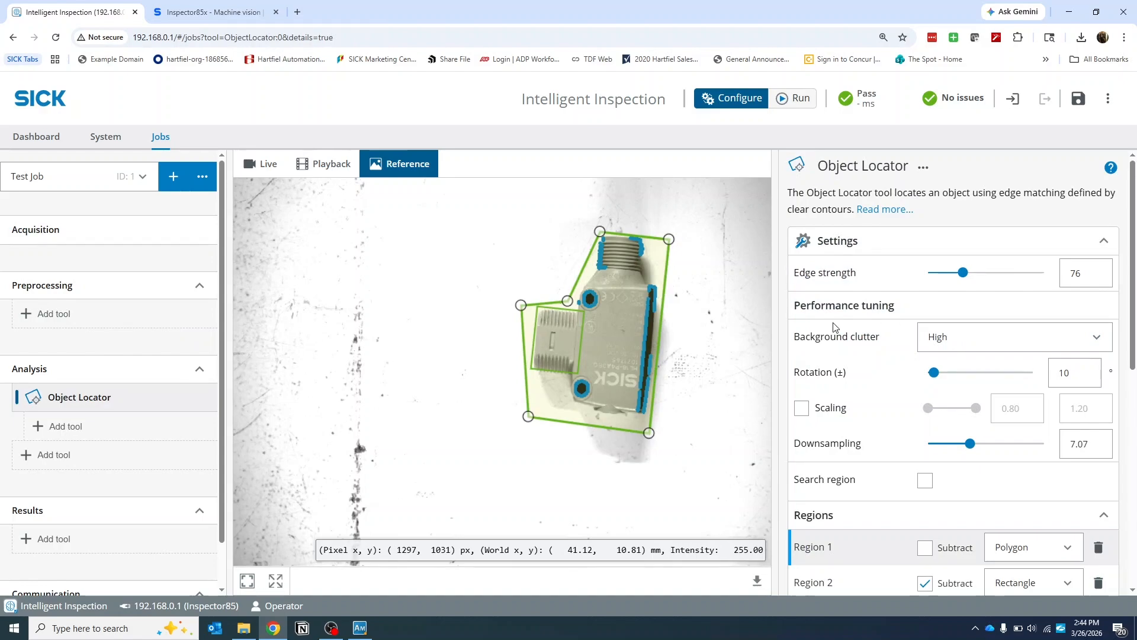
left_click(938, 339)
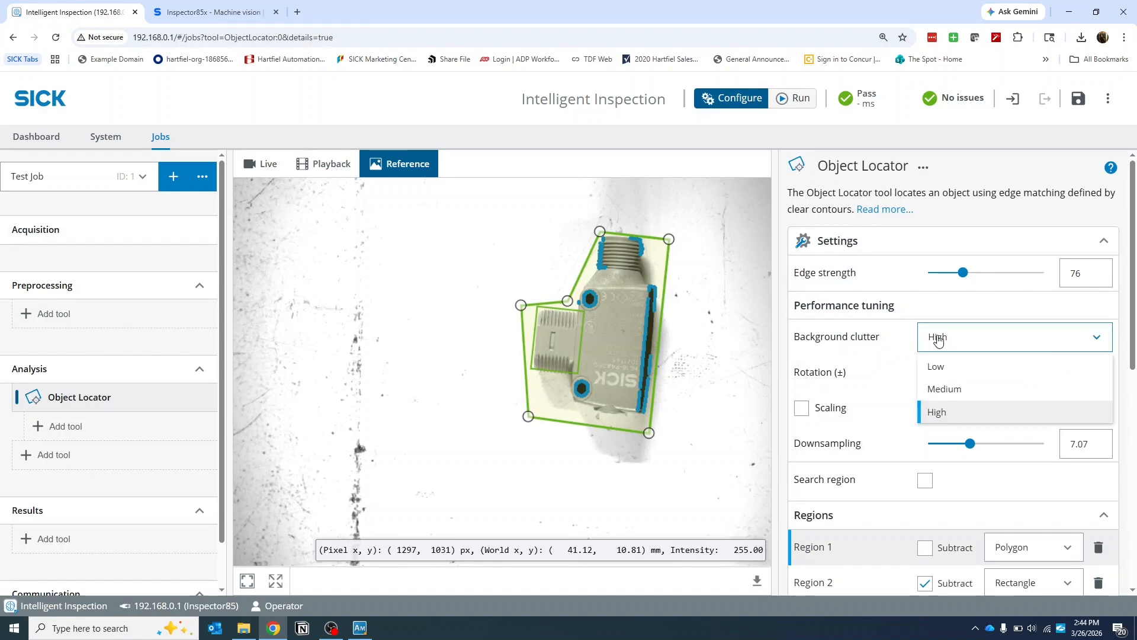
left_click(937, 339)
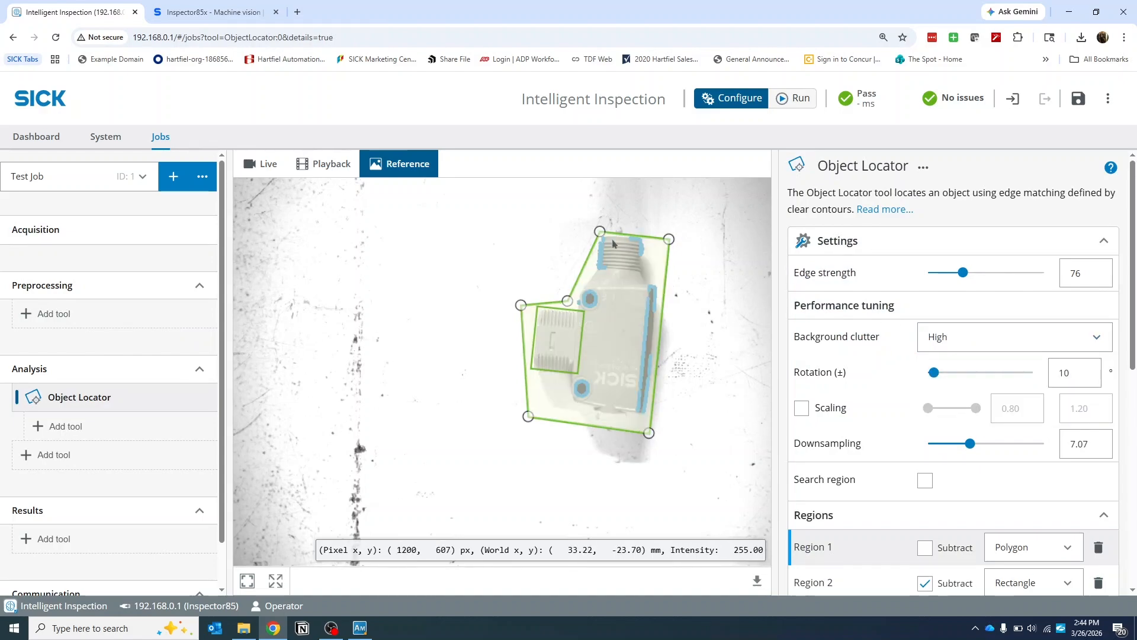
mouse_move(933, 373)
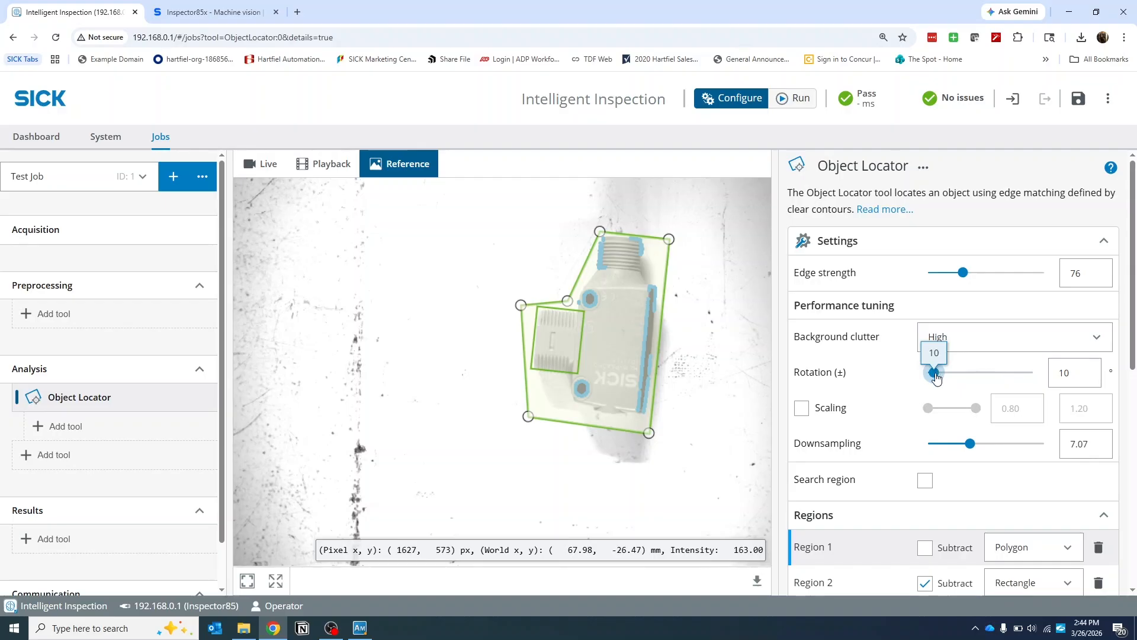
left_click_drag(934, 373, 1122, 380)
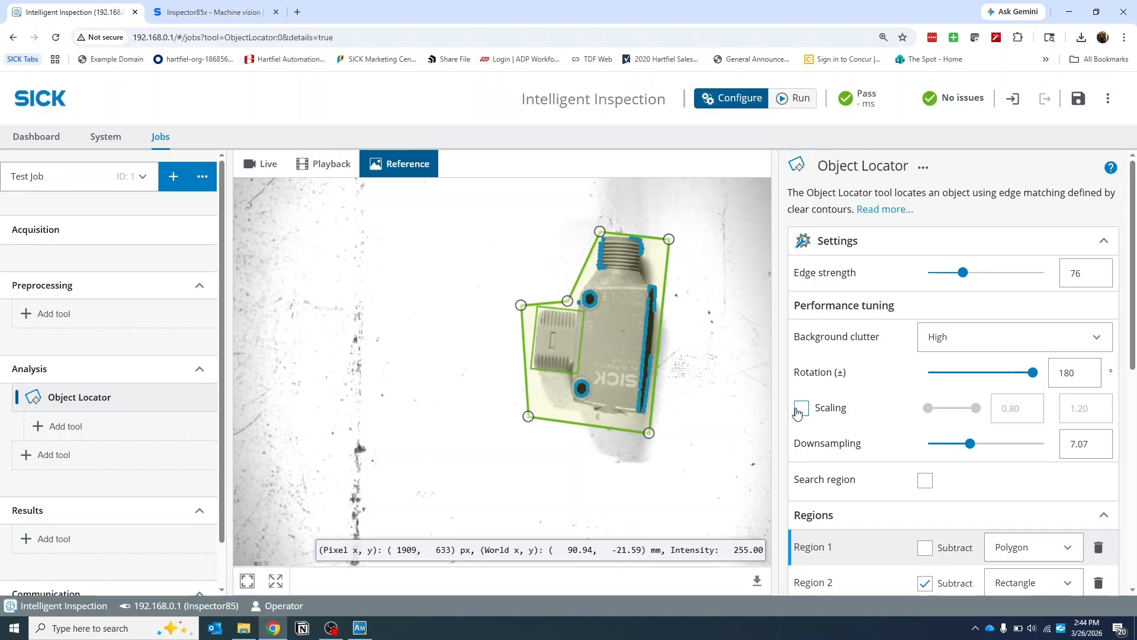
Review the Object Locator's downsampling, search region, region, teach and results settings.
mouse_move(972, 445)
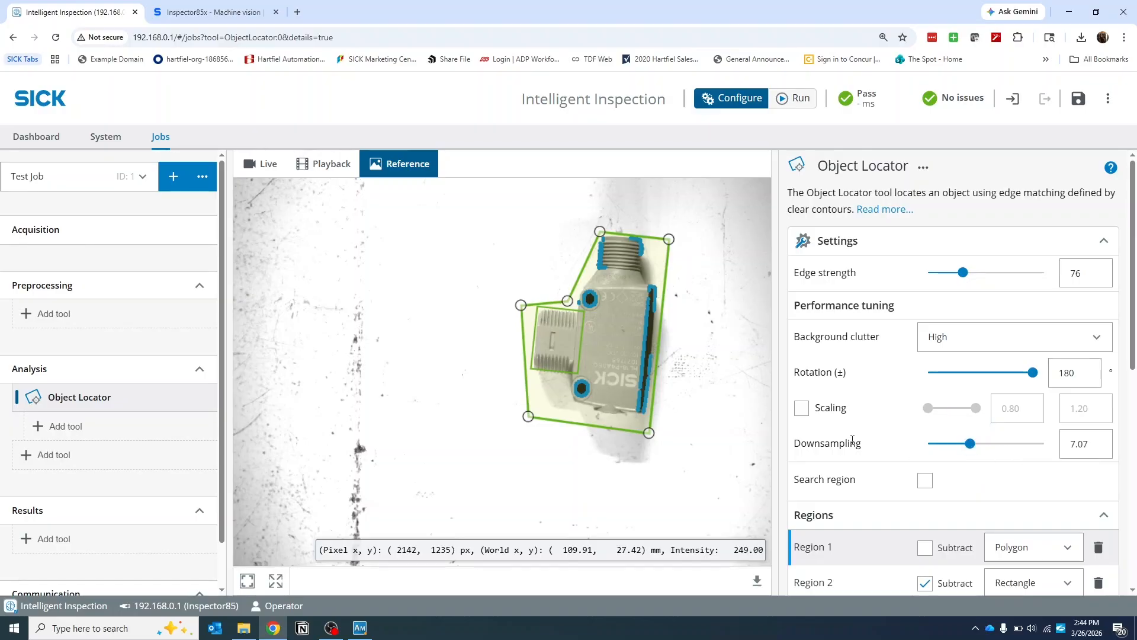
scroll(864, 430, "down", 1)
scroll(869, 429, "down", 5)
scroll(888, 408, "up", 3)
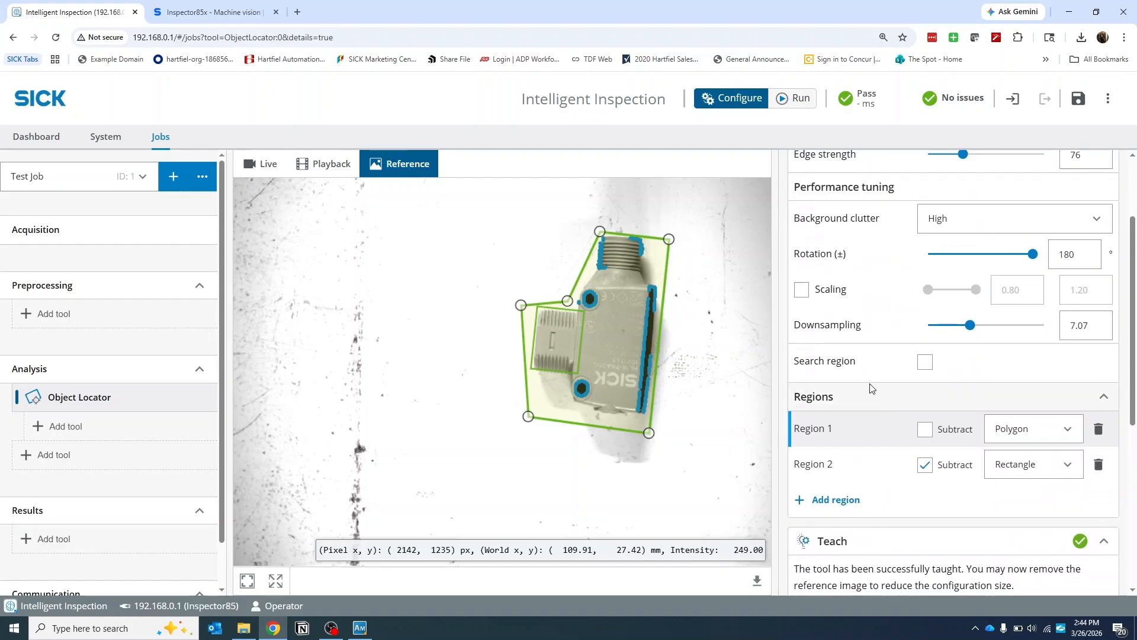
scroll(811, 385, "up", 2)
scroll(997, 240, "down", 2)
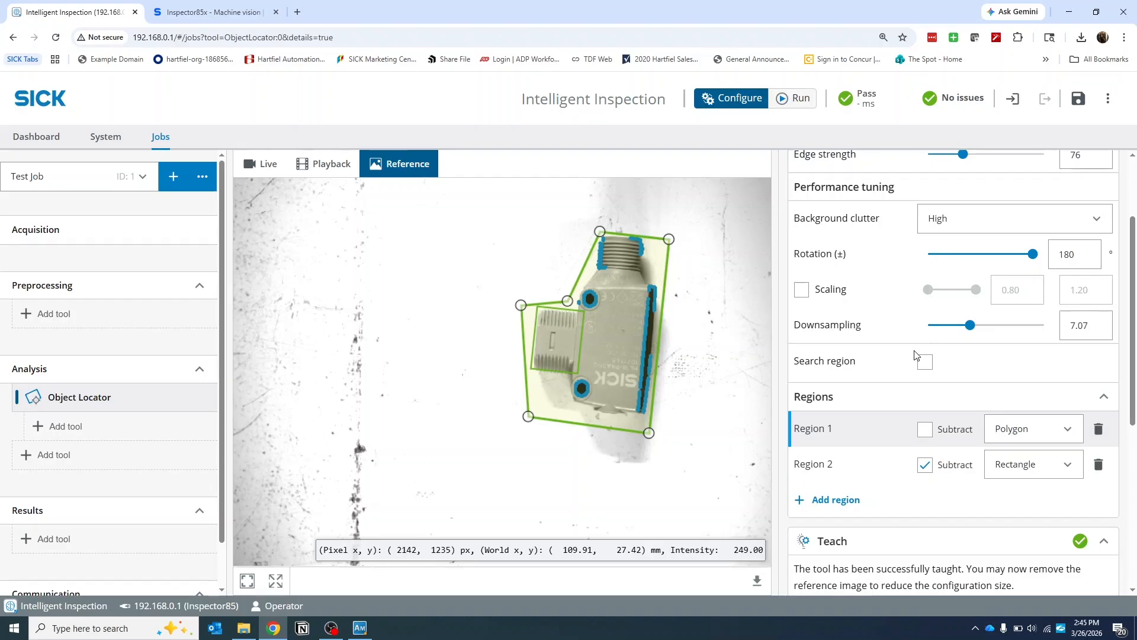
scroll(935, 278, "down", 1)
scroll(934, 278, "down", 5)
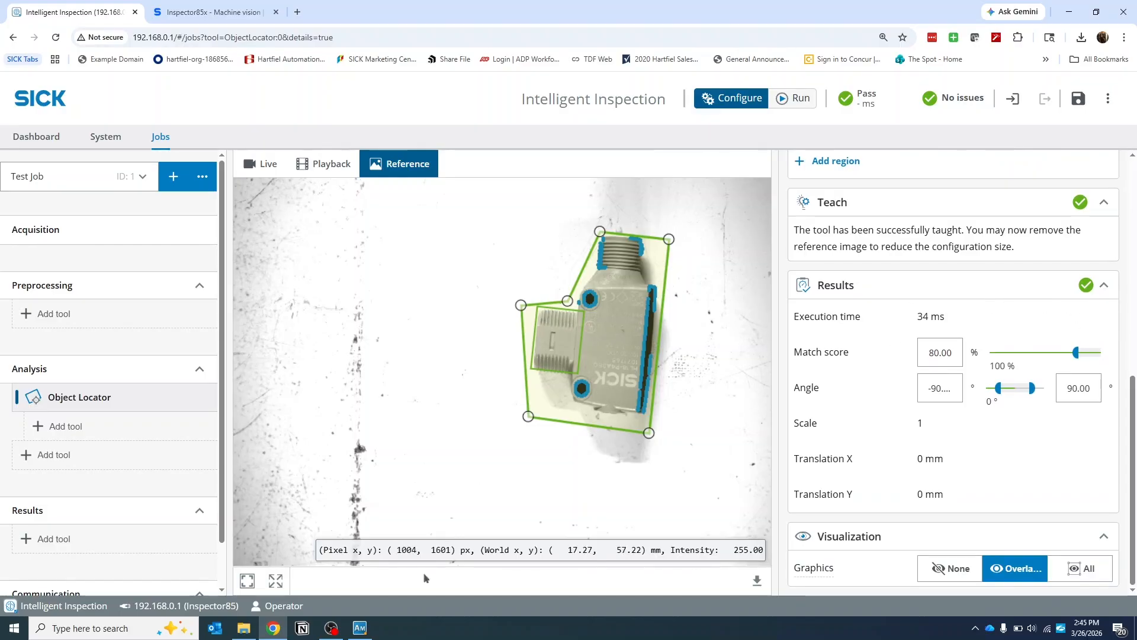
Acquire a live image of the rotated sensor and set the minimum match score to 65%.
left_click(269, 169)
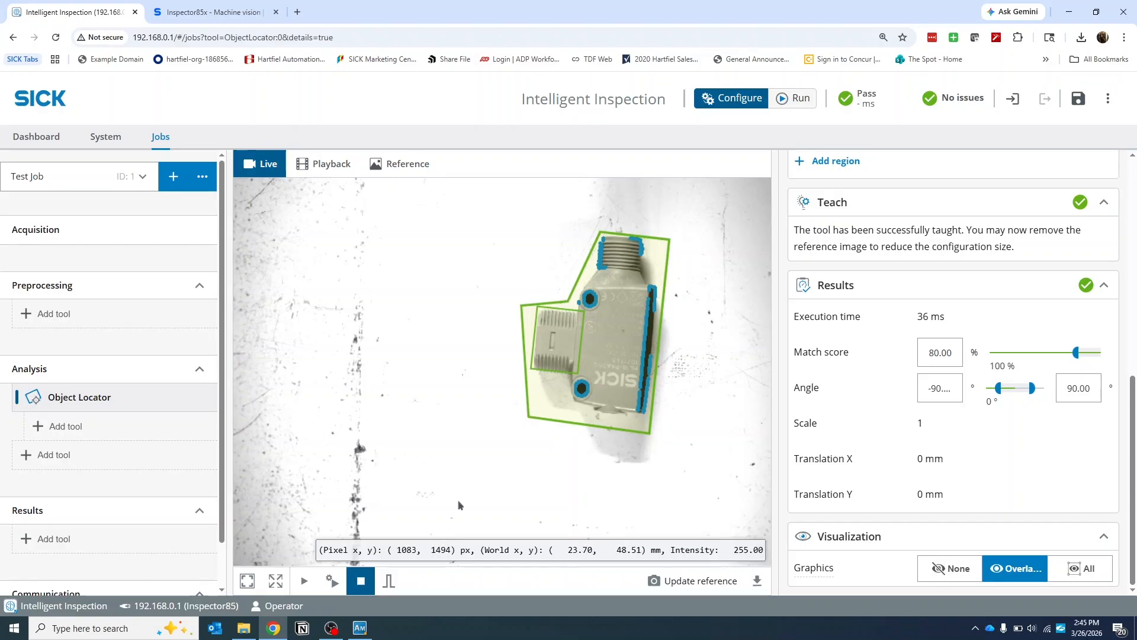
left_click(393, 581)
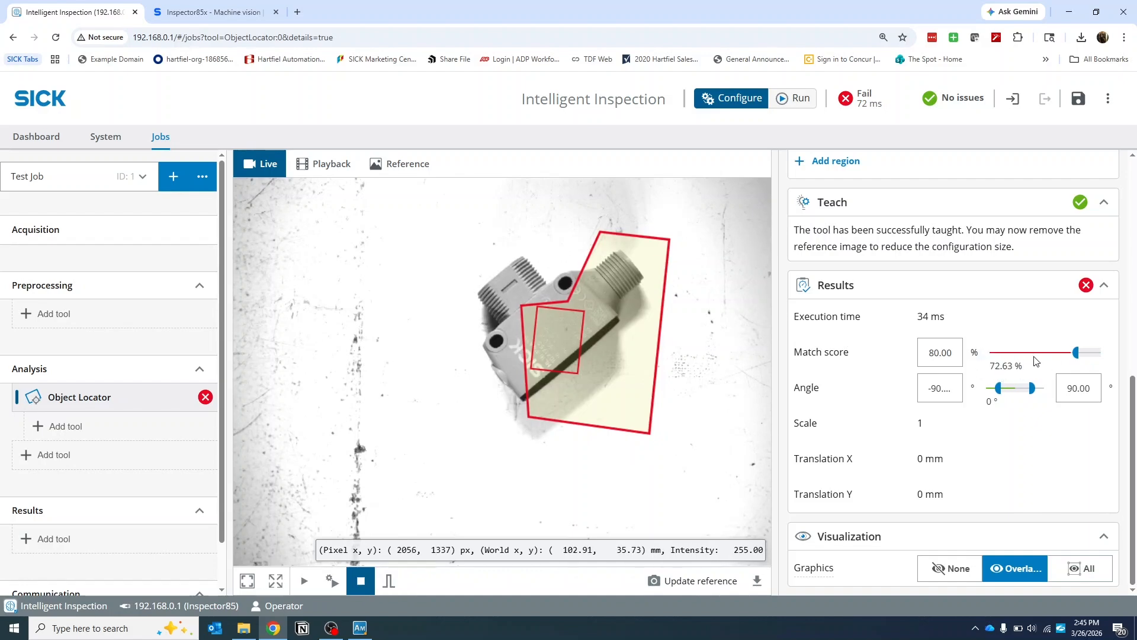
left_click_drag(1076, 353, 1059, 354)
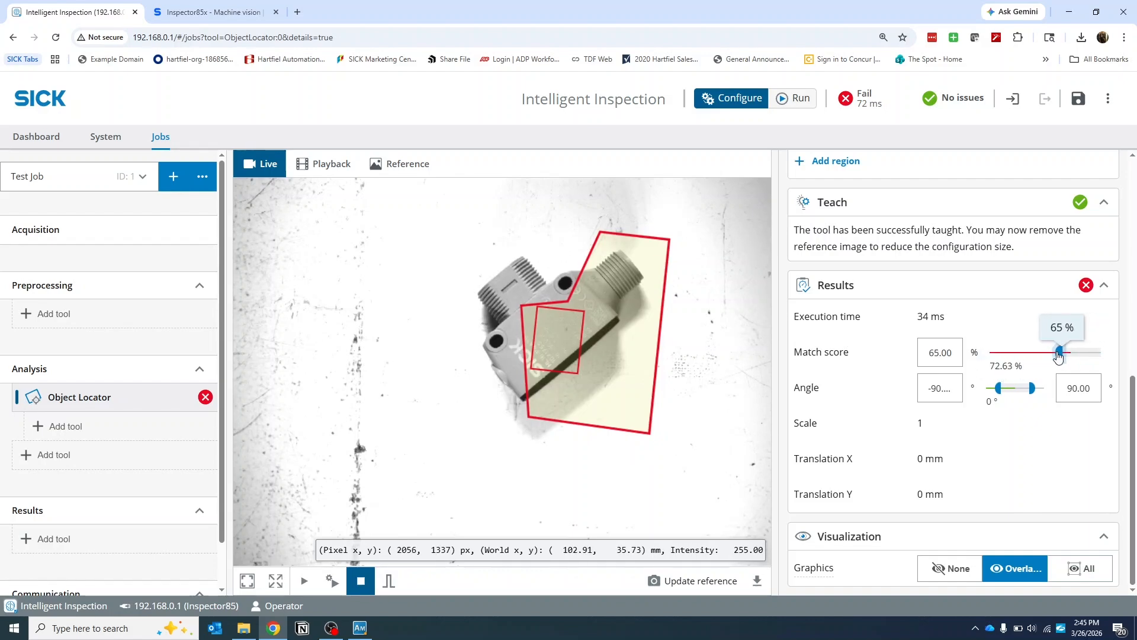
mouse_move(1059, 353)
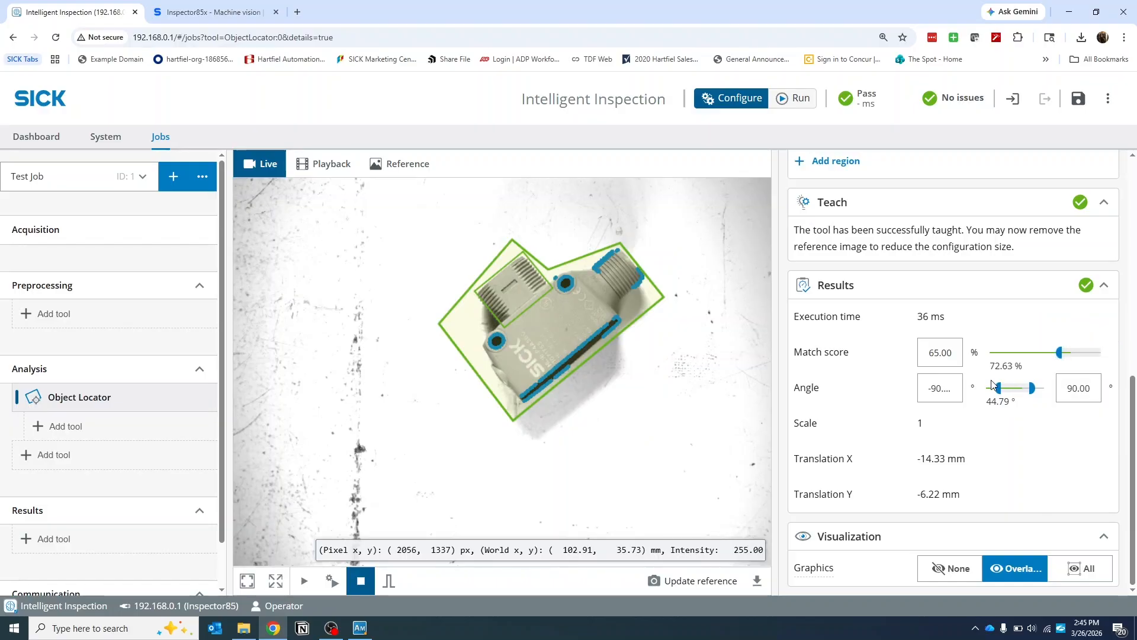
Widen the accepted angle range in the Object Locator results to -180° to 180°.
mouse_move(998, 389)
left_click_drag(999, 389, 1083, 397)
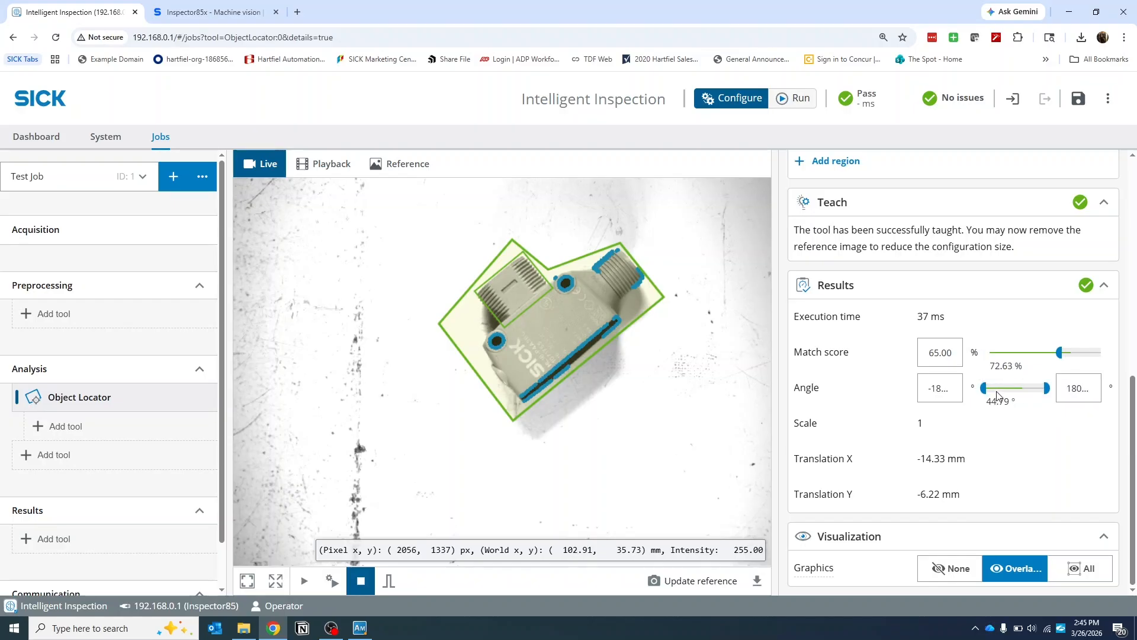
mouse_move(999, 398)
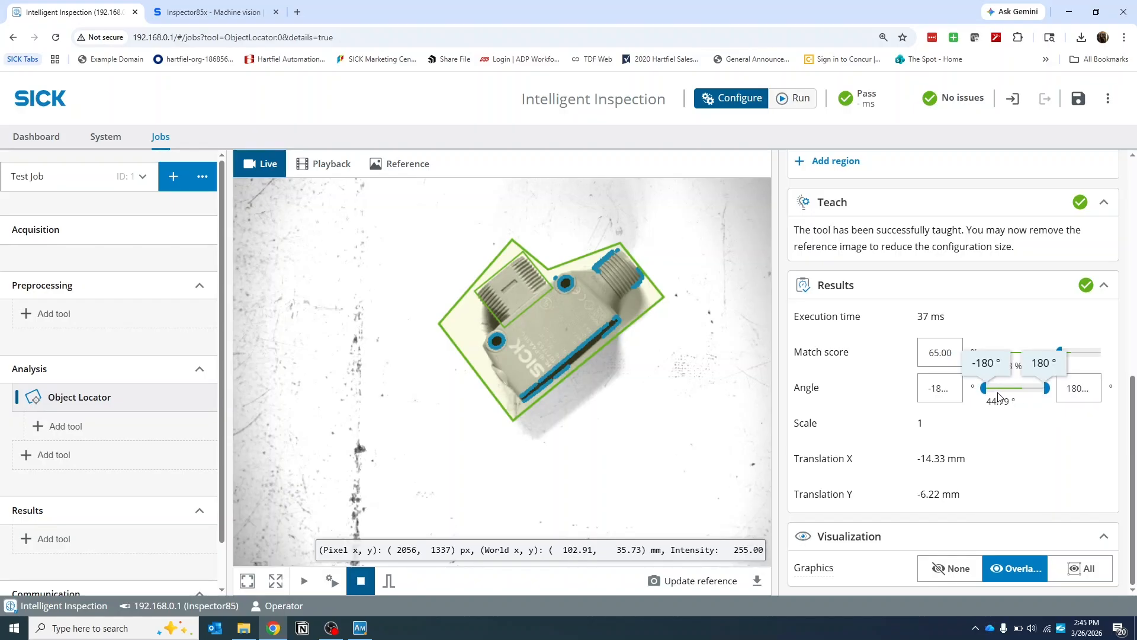
Limit the accepted angle range to 30° to 60° and test it with a newly triggered live image.
left_click(927, 386)
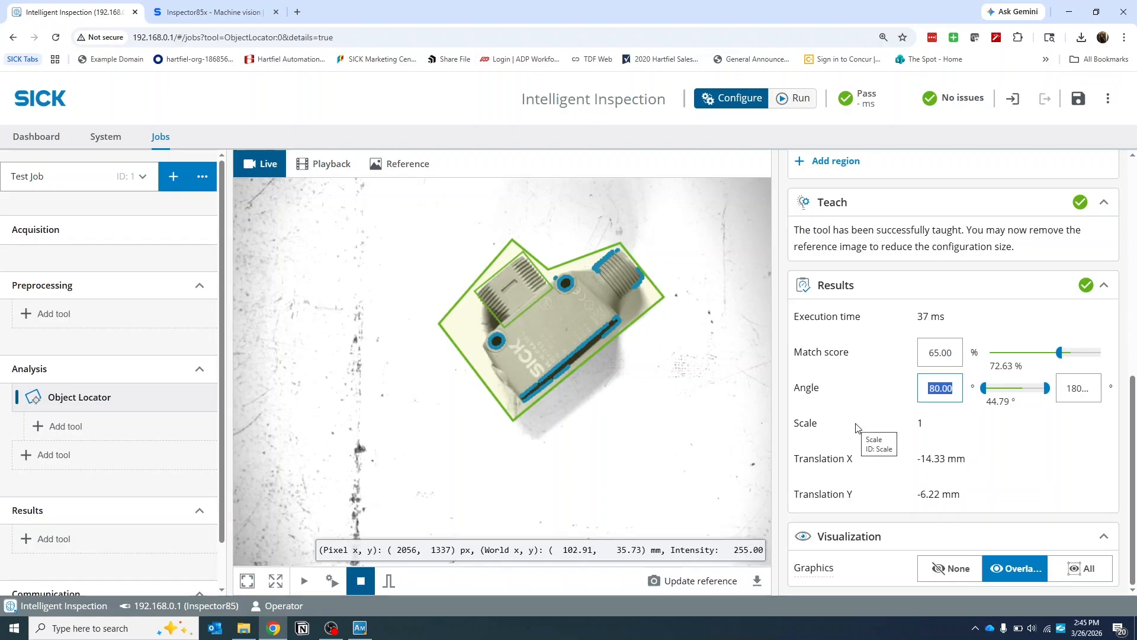
type("30")
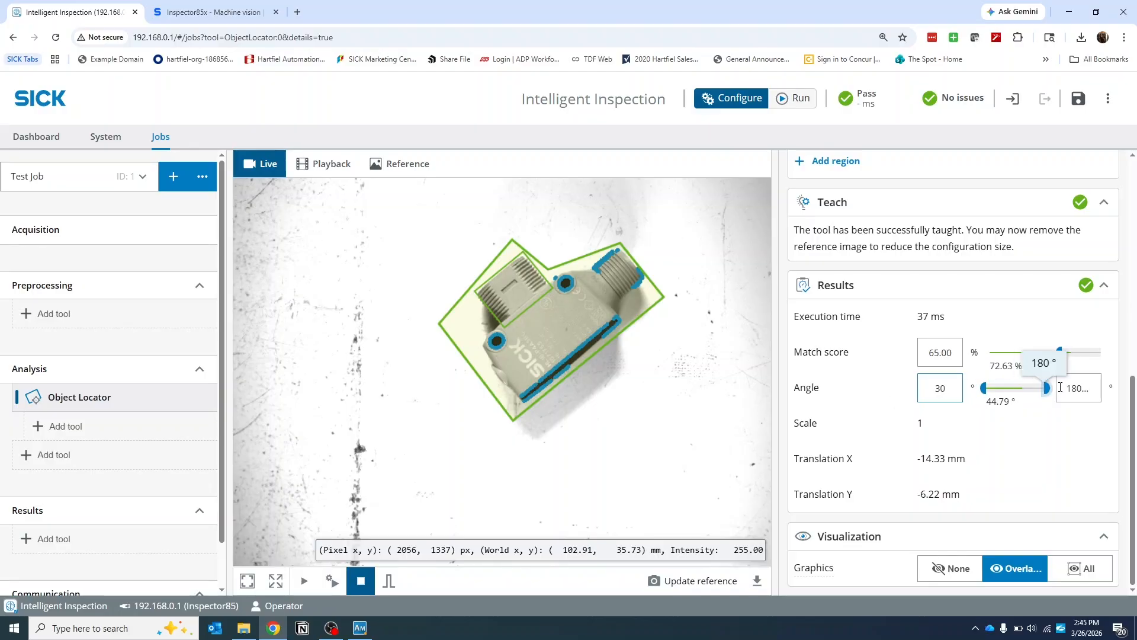
key("Tab")
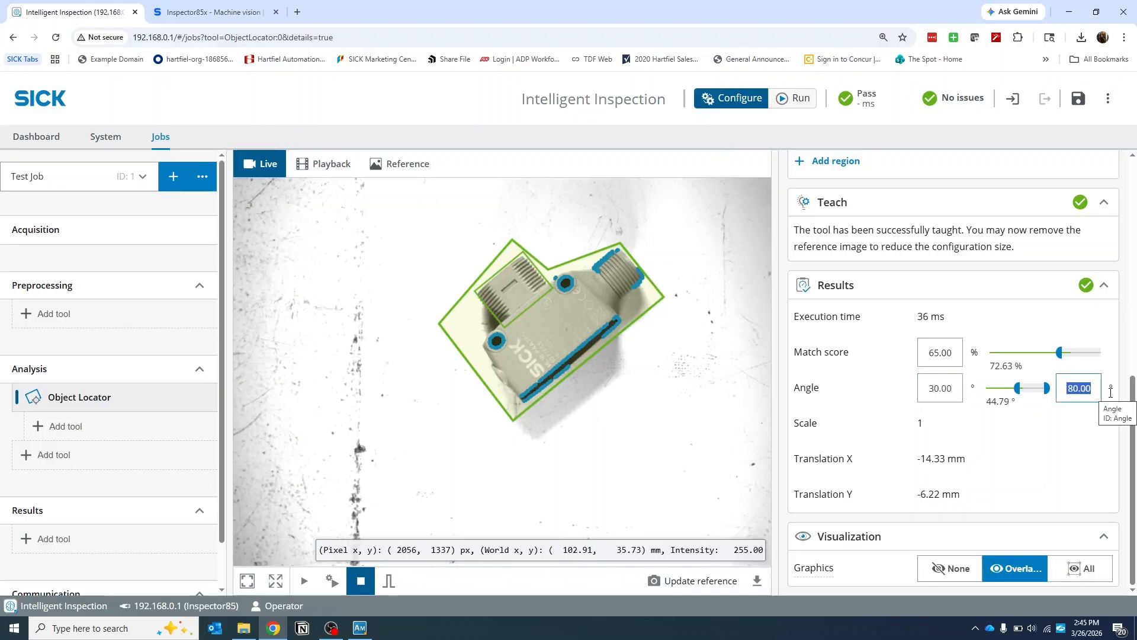
type("60.00")
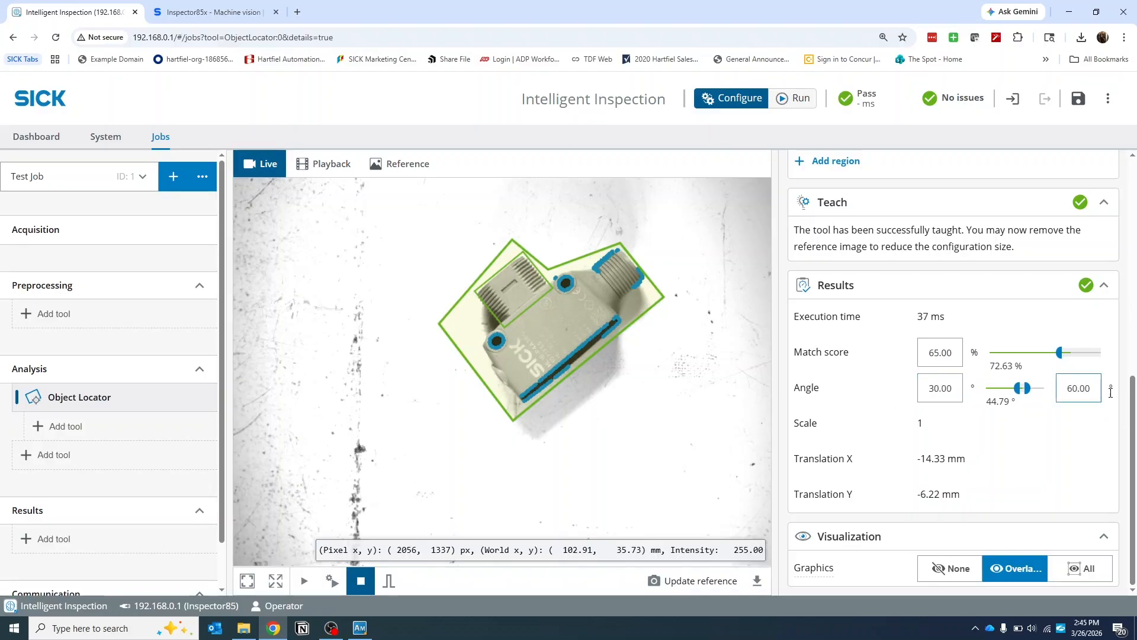
left_click(389, 585)
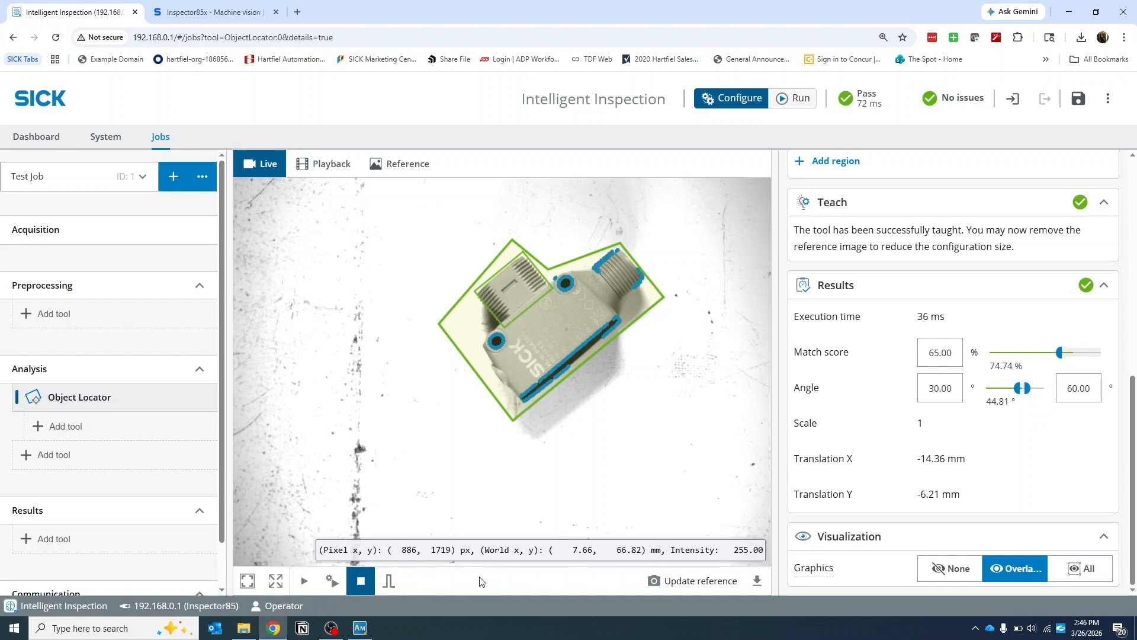
Acquire another live image with the sensor rotated further and reset the accepted angle range to -180° to 180°.
left_click(390, 584)
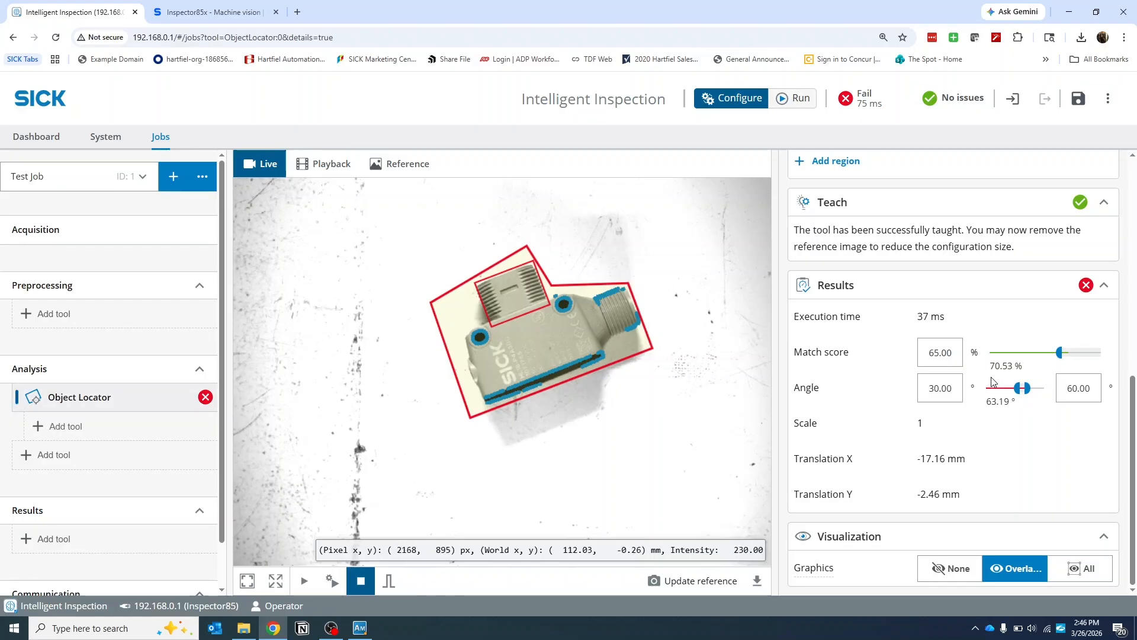
left_click_drag(1025, 388, 964, 386)
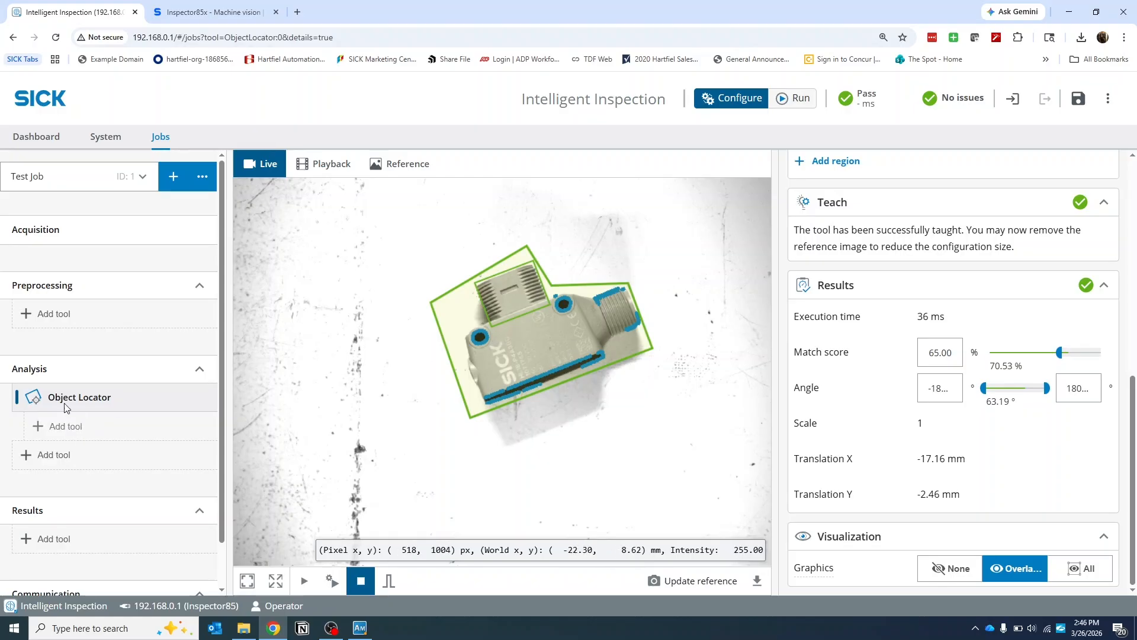
Add a standalone Fixed Point tool and place its point in the background at about X -28.9 mm, Y -34.6 mm.
mouse_move(60, 395)
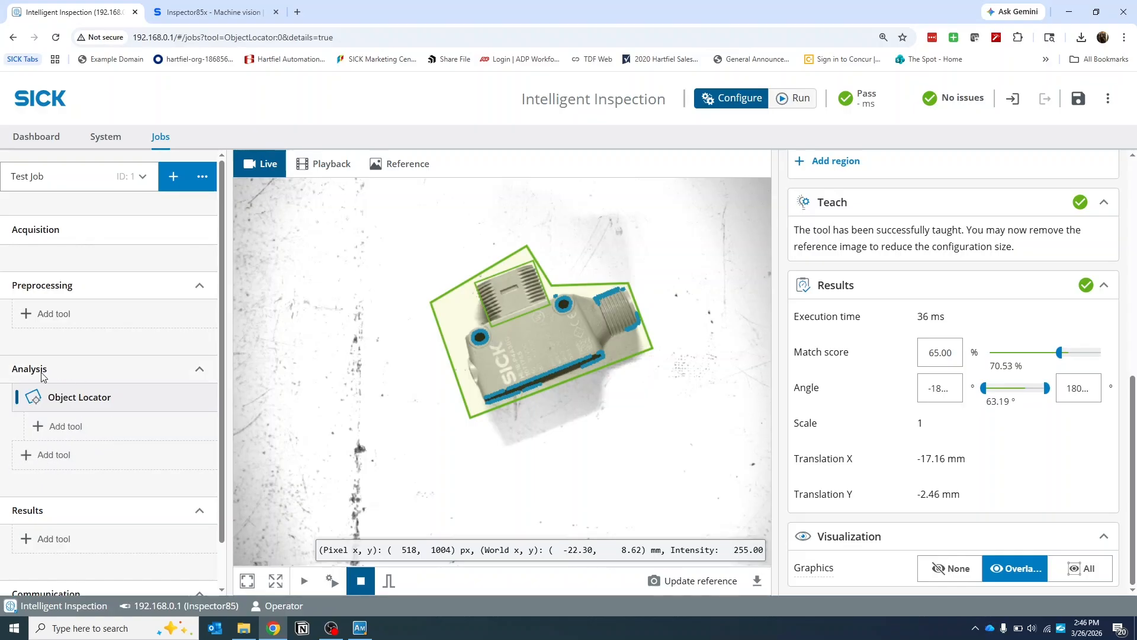
left_click(52, 458)
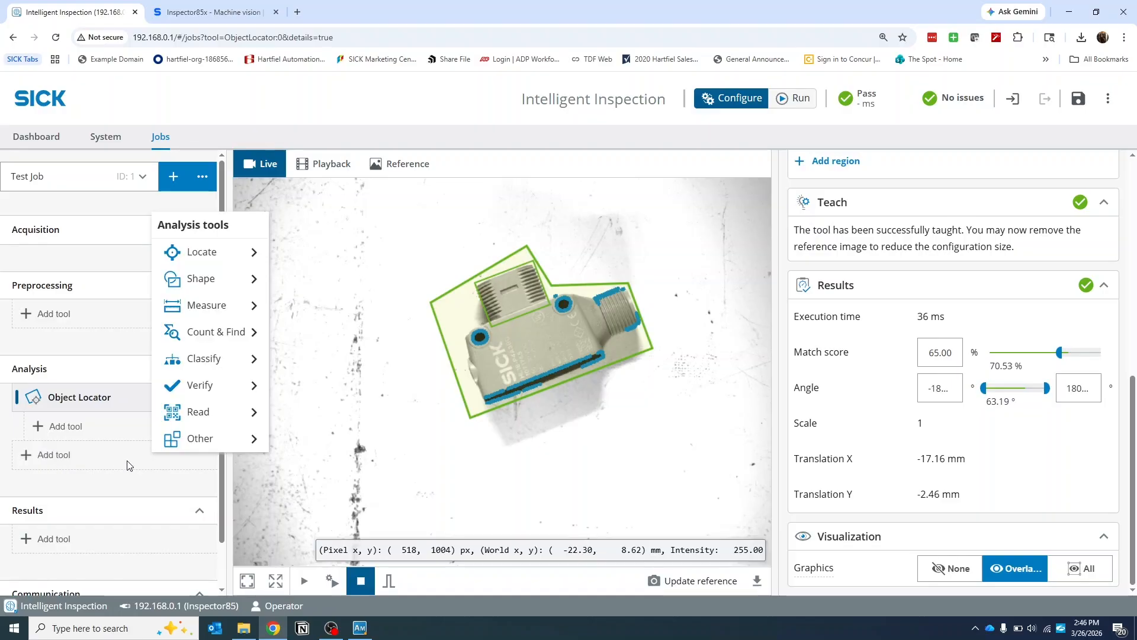
mouse_move(214, 302)
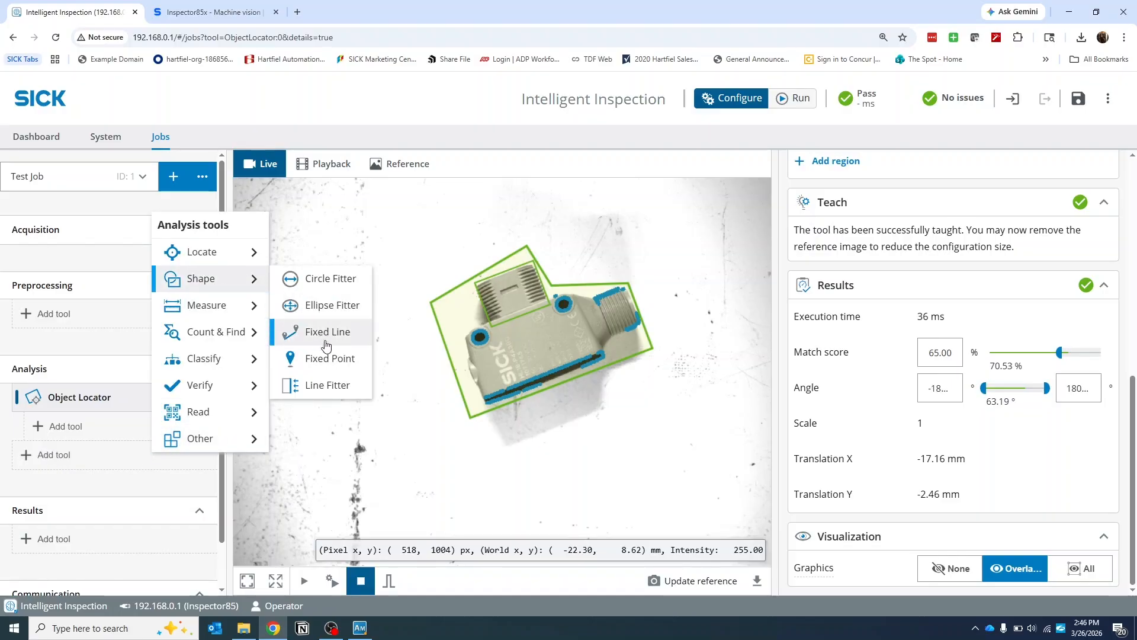
left_click(327, 358)
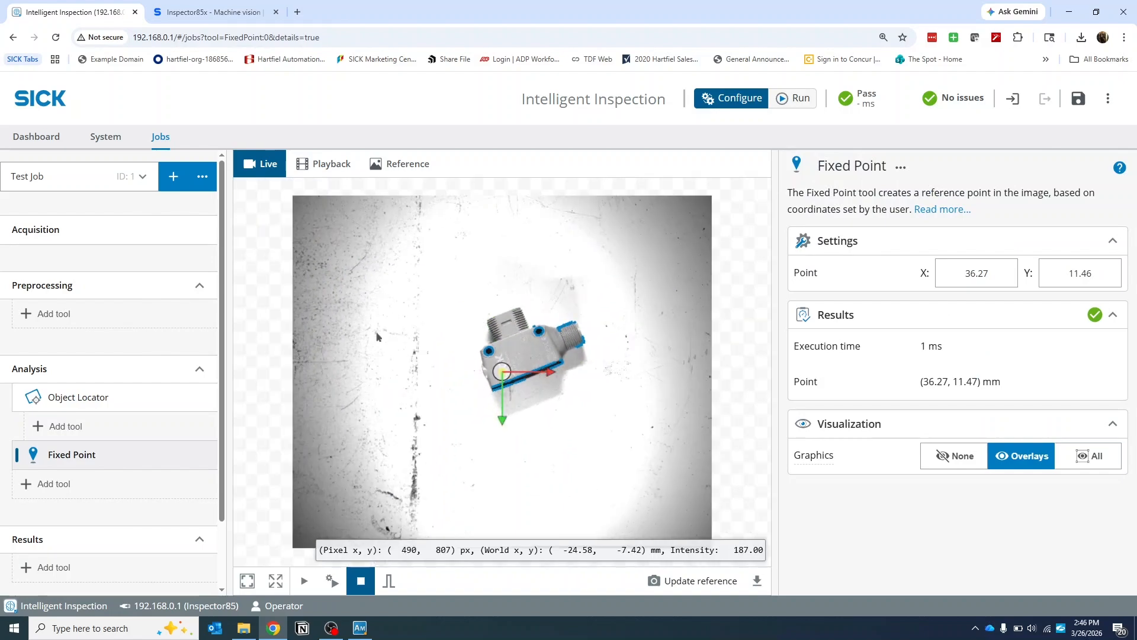
left_click_drag(505, 372, 381, 286)
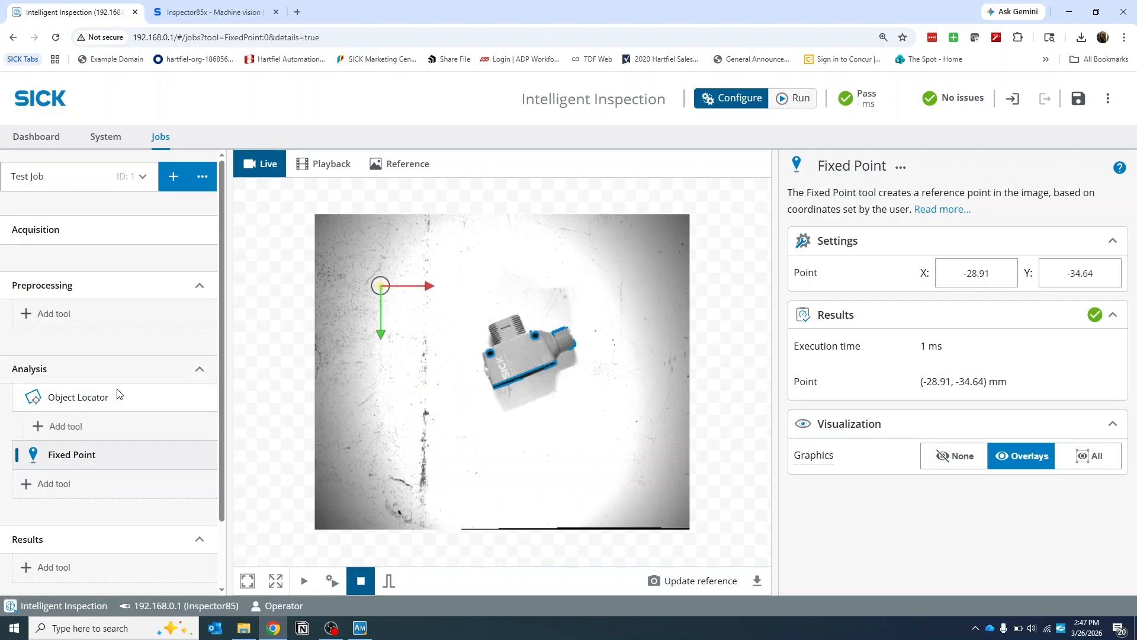
Add a Line Fitter nested under the Object Locator and rotate and resize its region over the sensor's long lower edge.
left_click(79, 430)
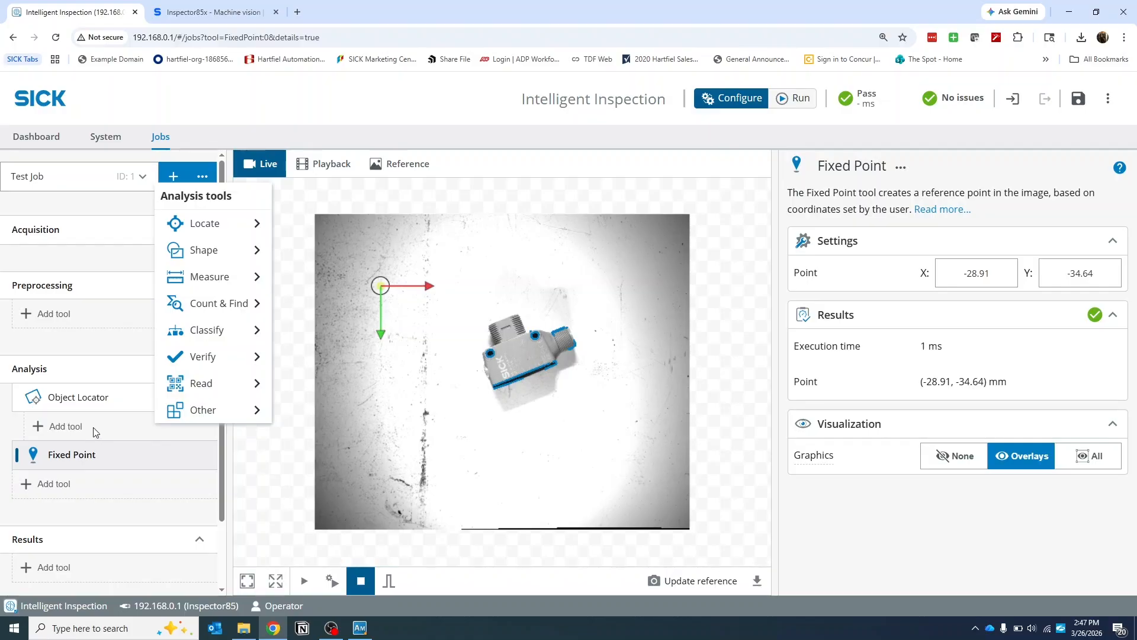
mouse_move(225, 255)
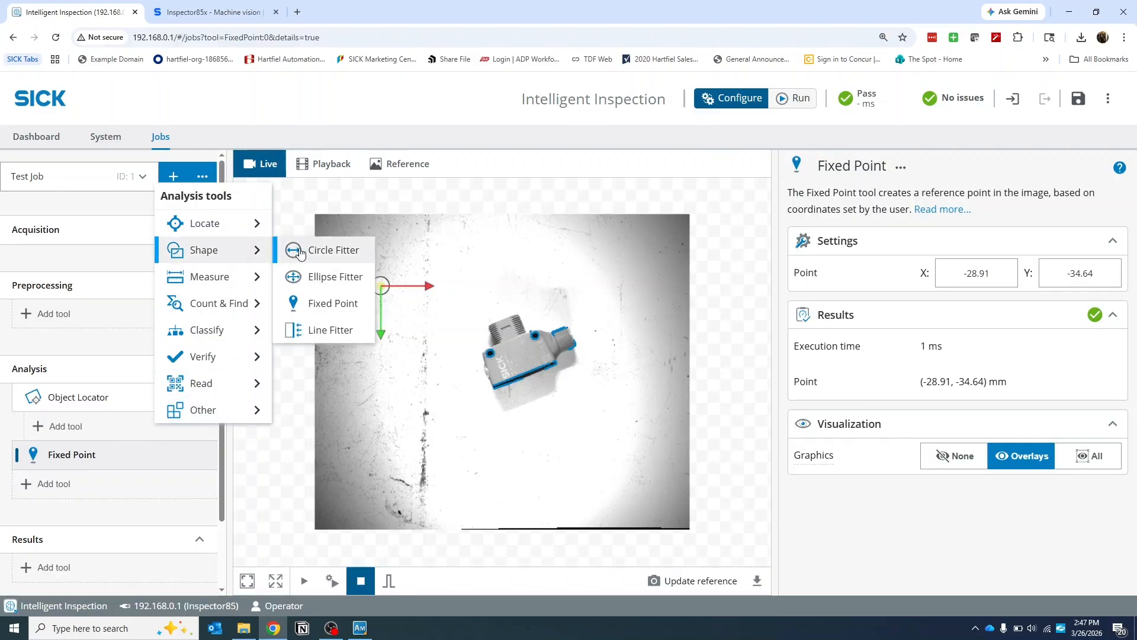
left_click(328, 335)
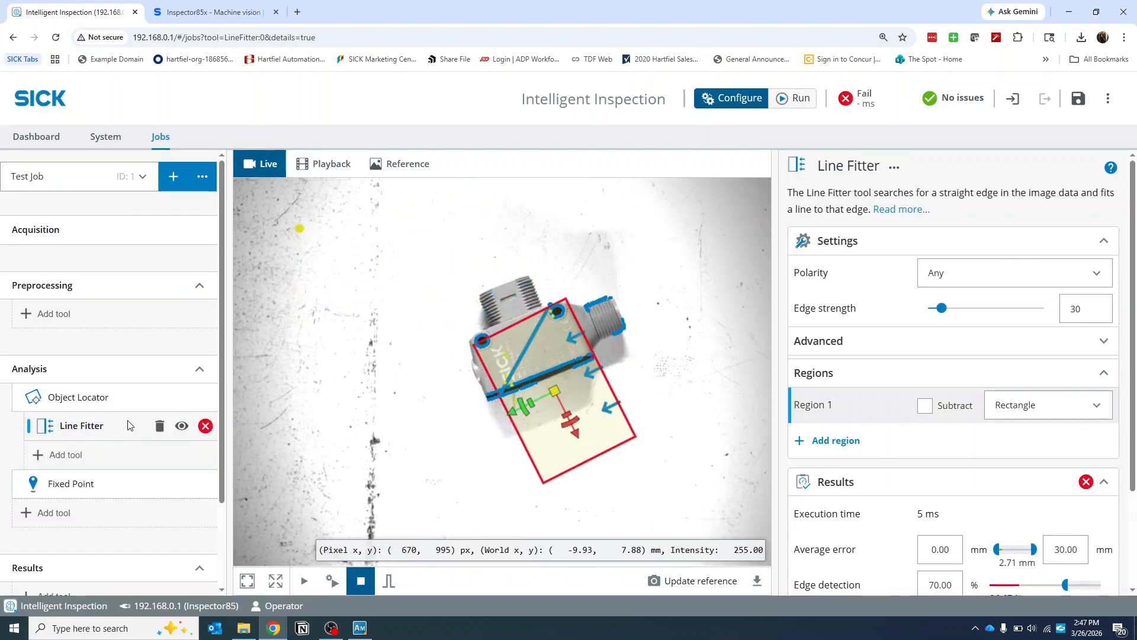
left_click_drag(572, 431, 498, 411)
left_click(632, 387)
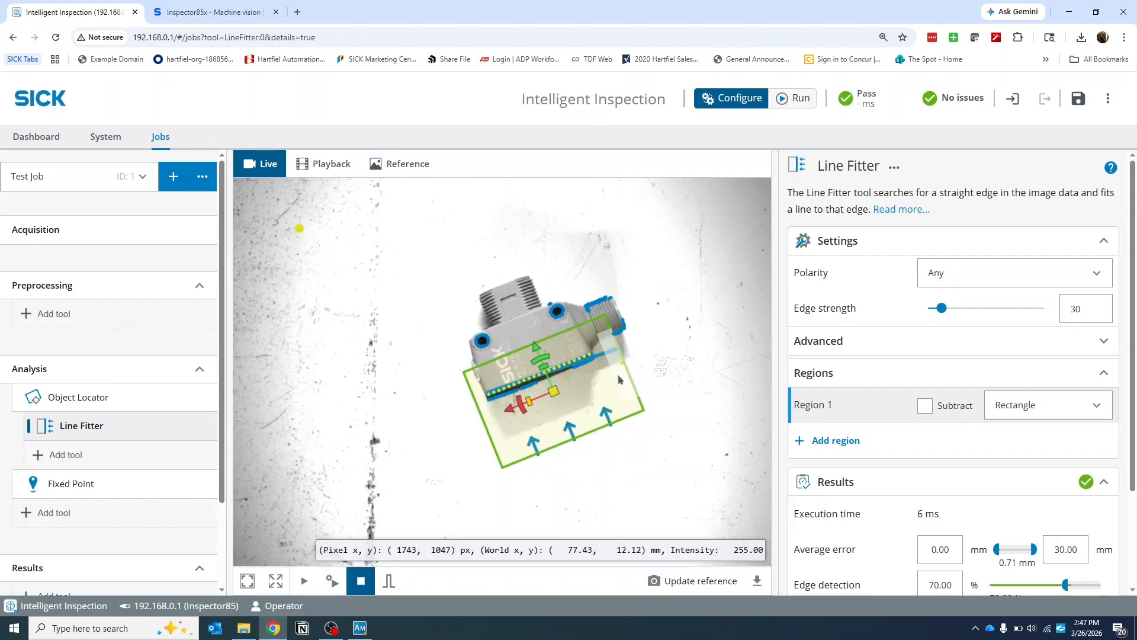
left_click_drag(620, 379, 603, 384)
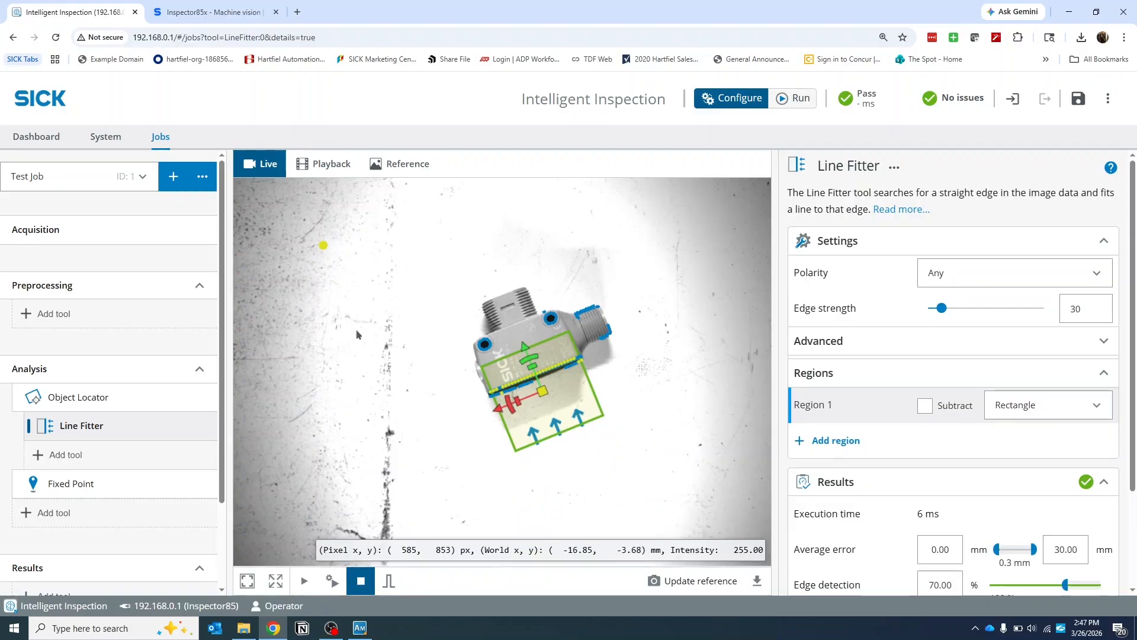
Trigger a new live image with the sensor moved and lower the Object Locator's minimum match score to 25%.
left_click(388, 583)
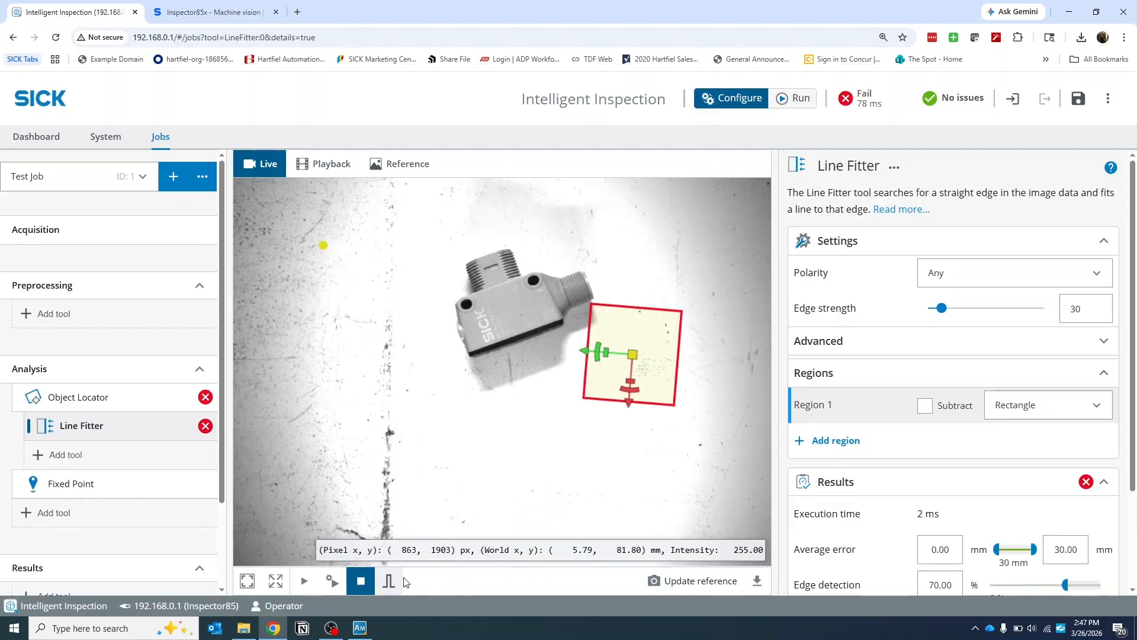
left_click(57, 398)
scroll(948, 379, "down", 7)
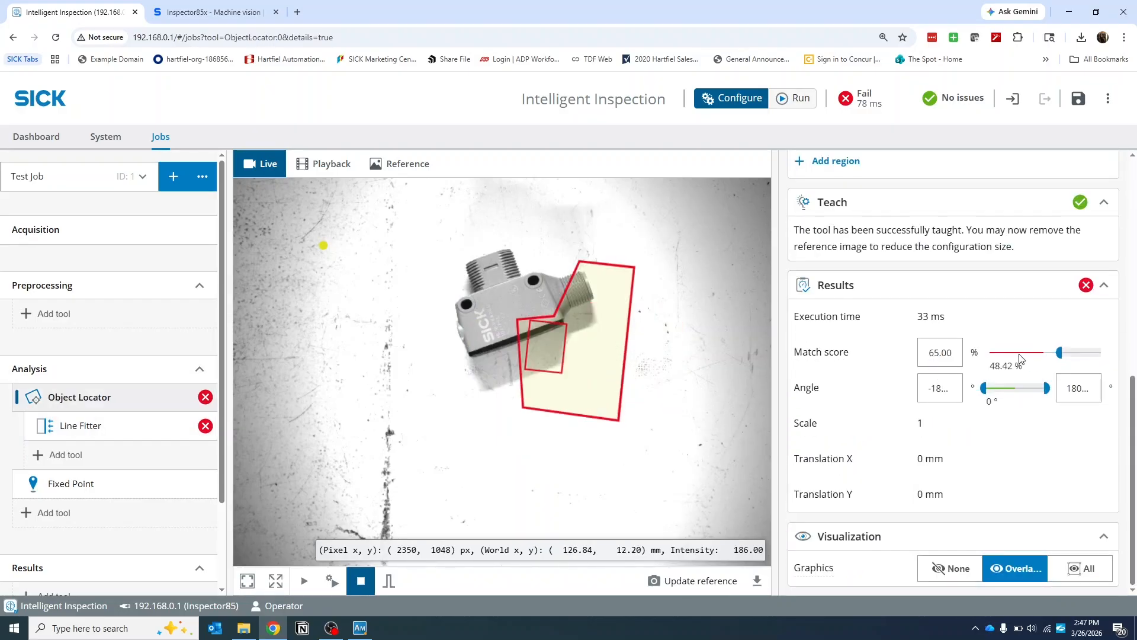
left_click_drag(1059, 353, 1018, 360)
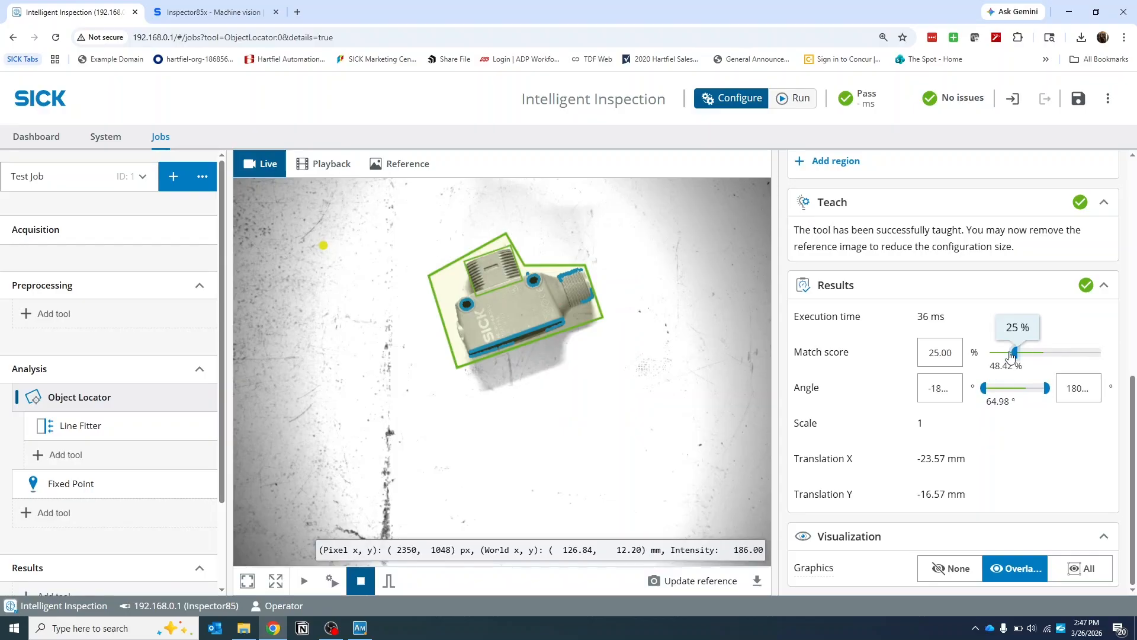
scroll(972, 464, "up", 8)
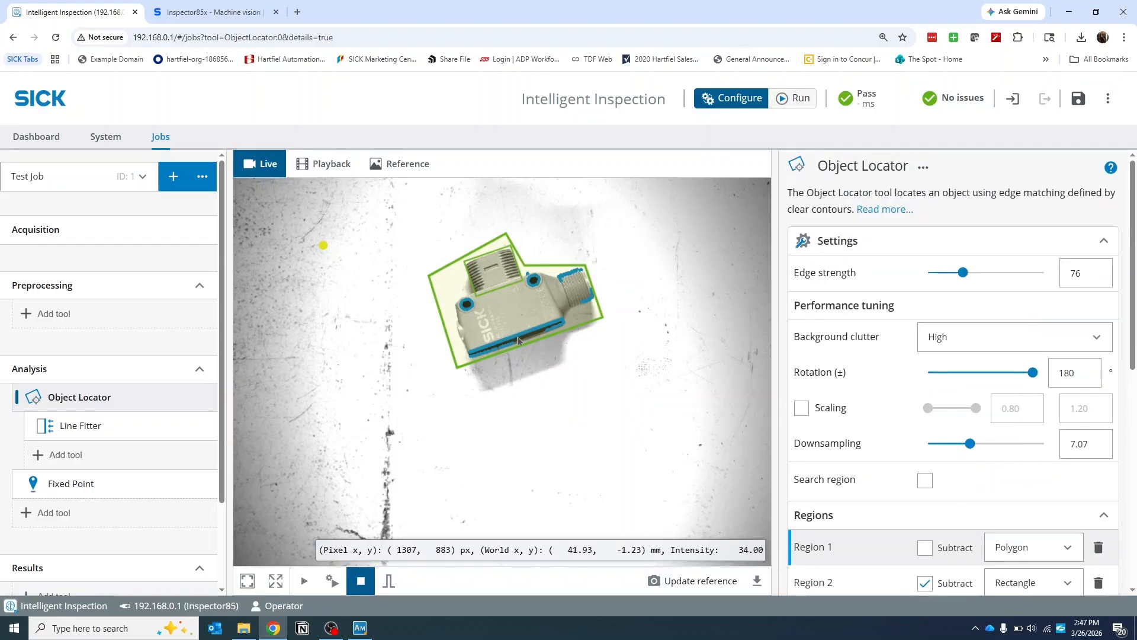
Shrink the Line Fitter's search region to a smaller rectangle around the middle of the sensor's long lower edge.
left_click(88, 436)
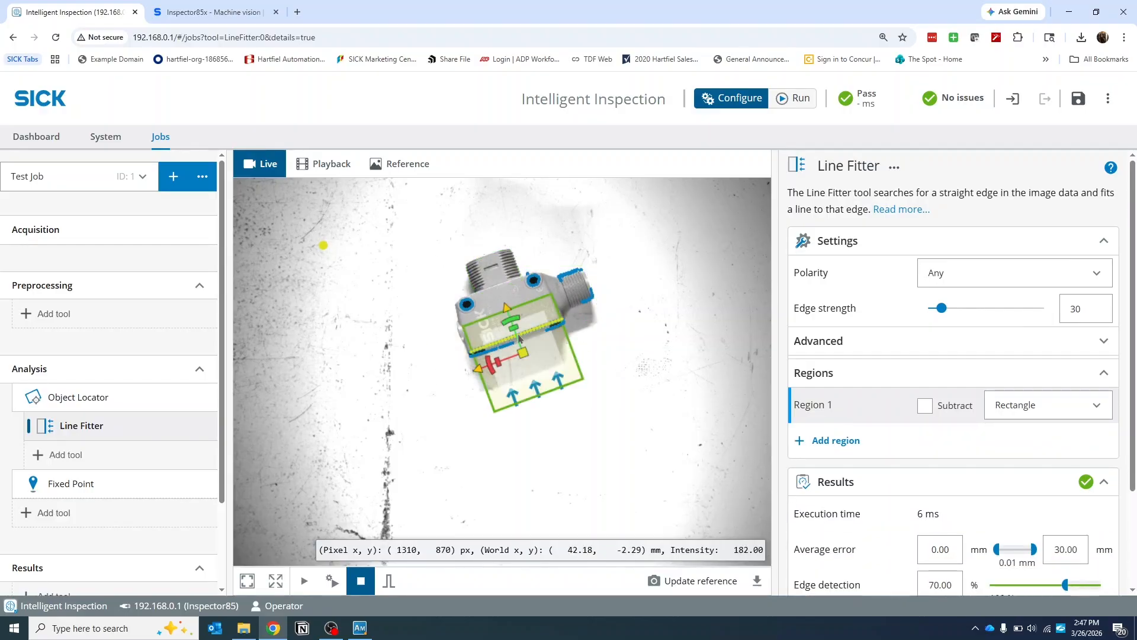
scroll(519, 338, "up", 5)
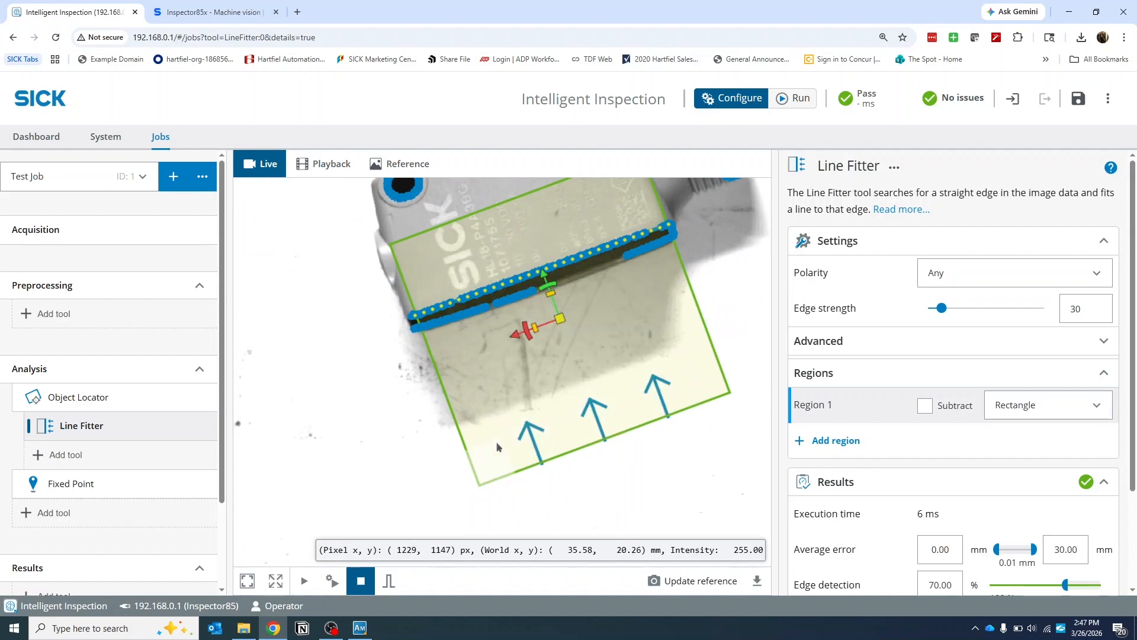
left_click_drag(600, 422, 586, 302)
scroll(585, 302, "down", 3)
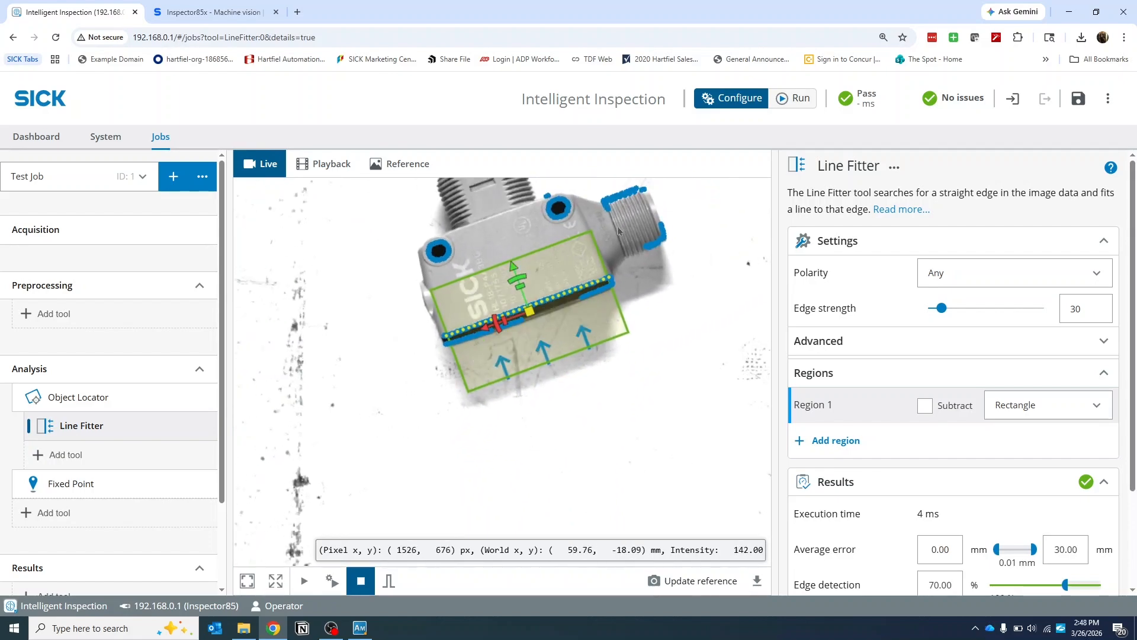
left_click_drag(579, 249, 568, 256)
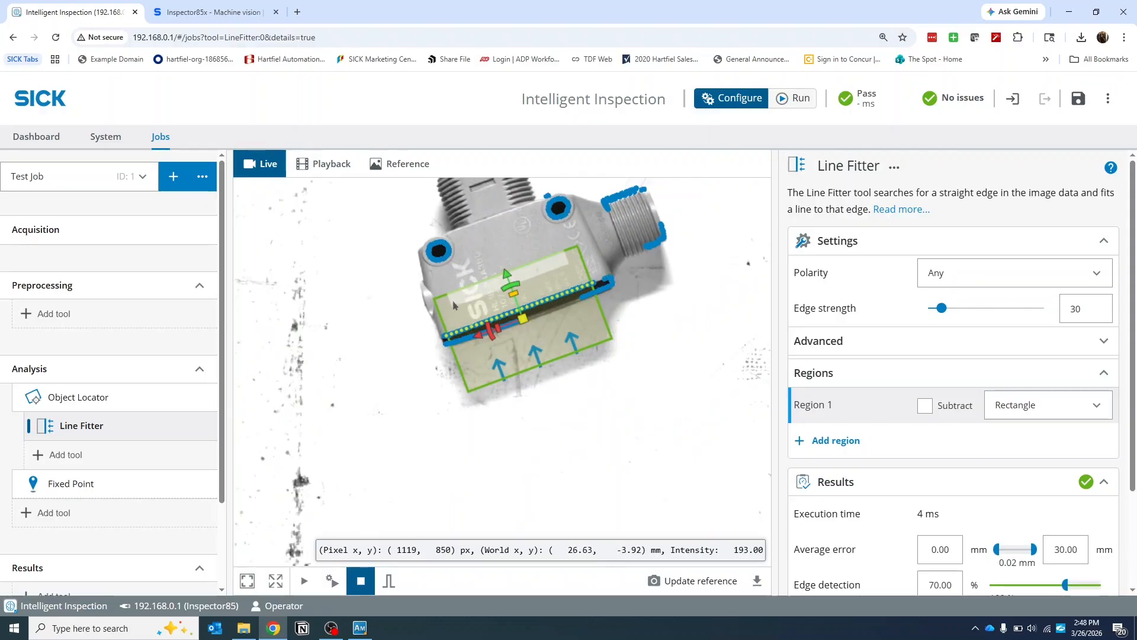
left_click_drag(457, 346, 508, 346)
scroll(509, 346, "down", 3)
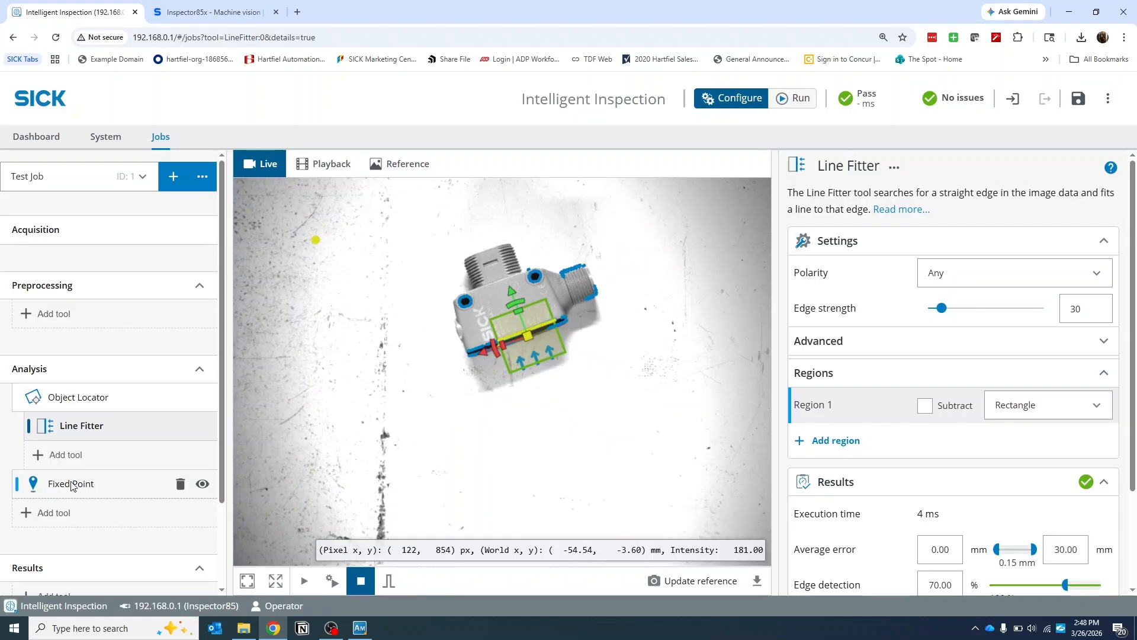
Compare the Line Fitter's region on the live and reference images, with the tool outside and nested under the Object Locator.
left_click_drag(115, 435, 110, 483)
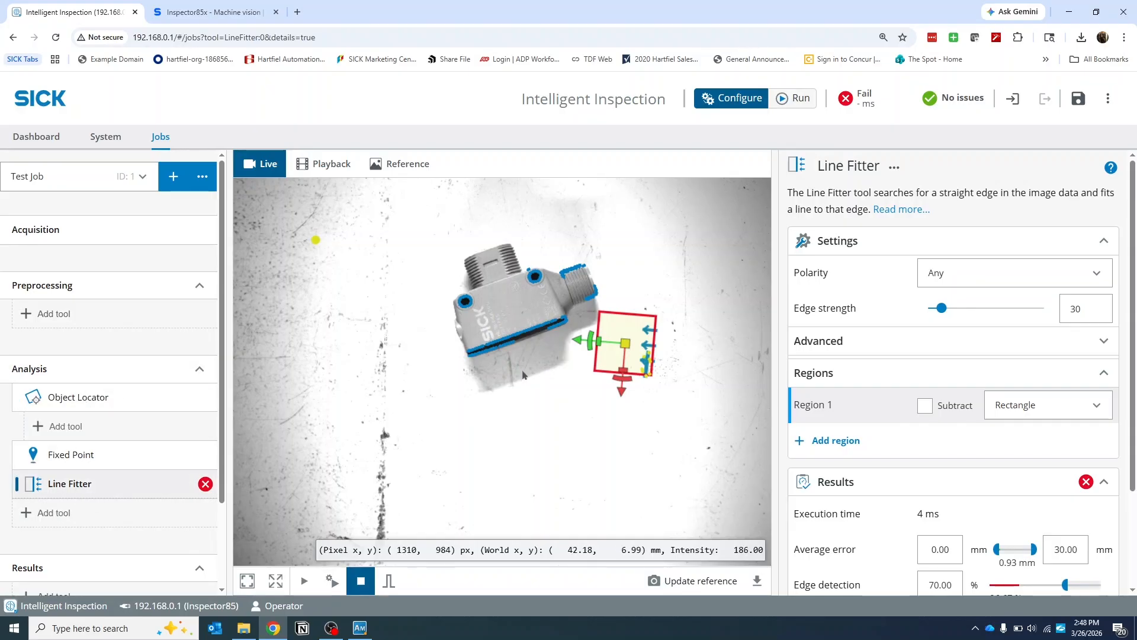
left_click(399, 163)
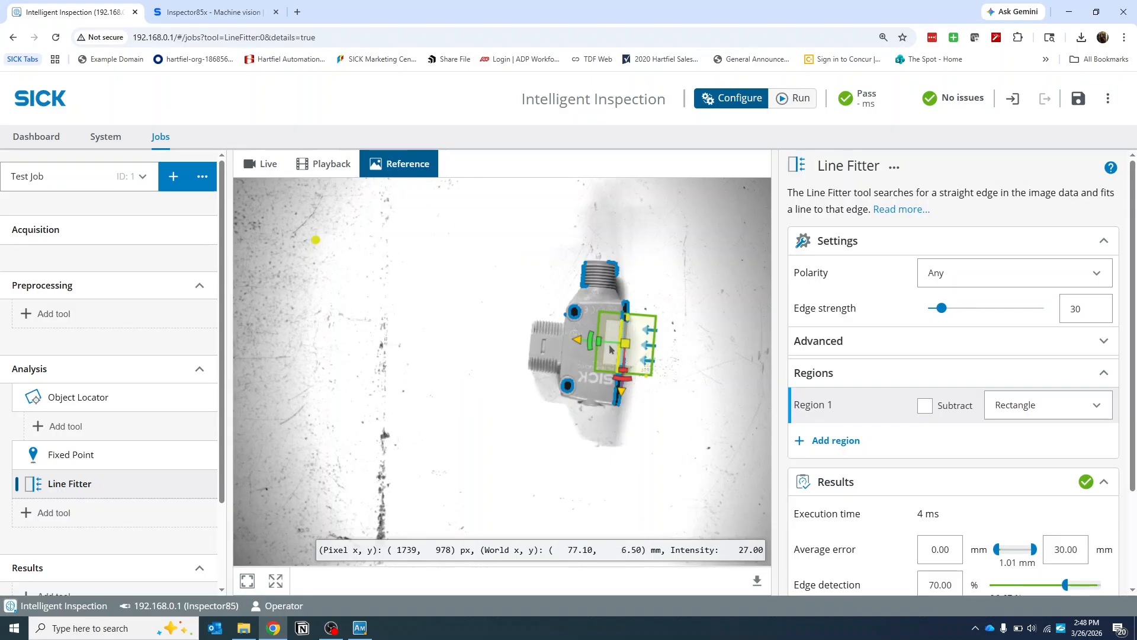
left_click(263, 173)
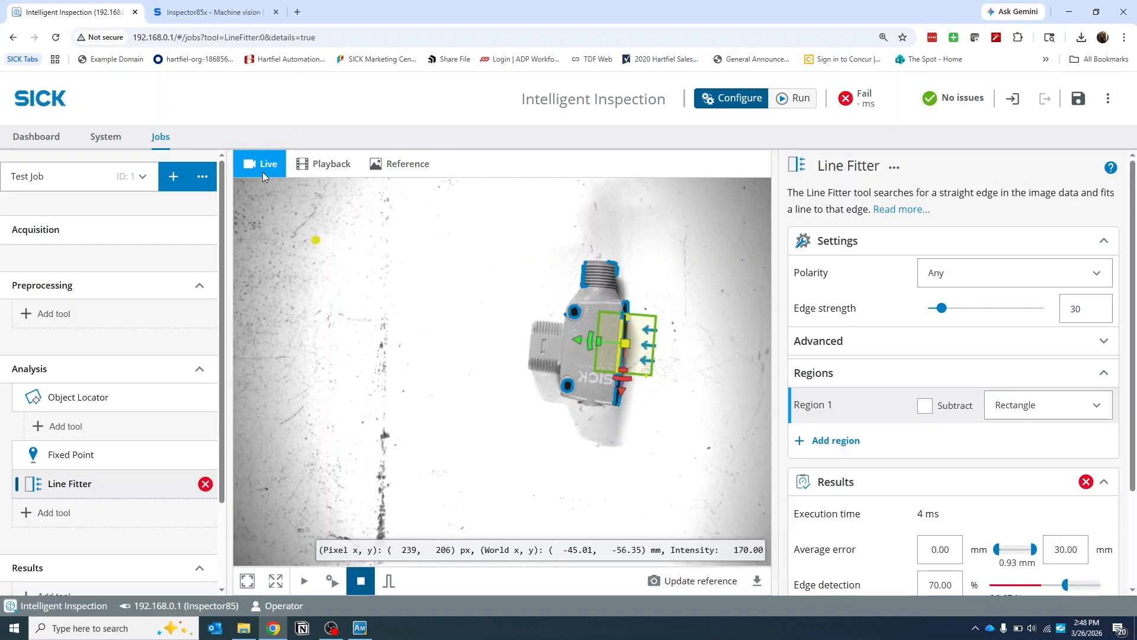
mouse_move(78, 491)
left_click_drag(79, 490, 83, 402)
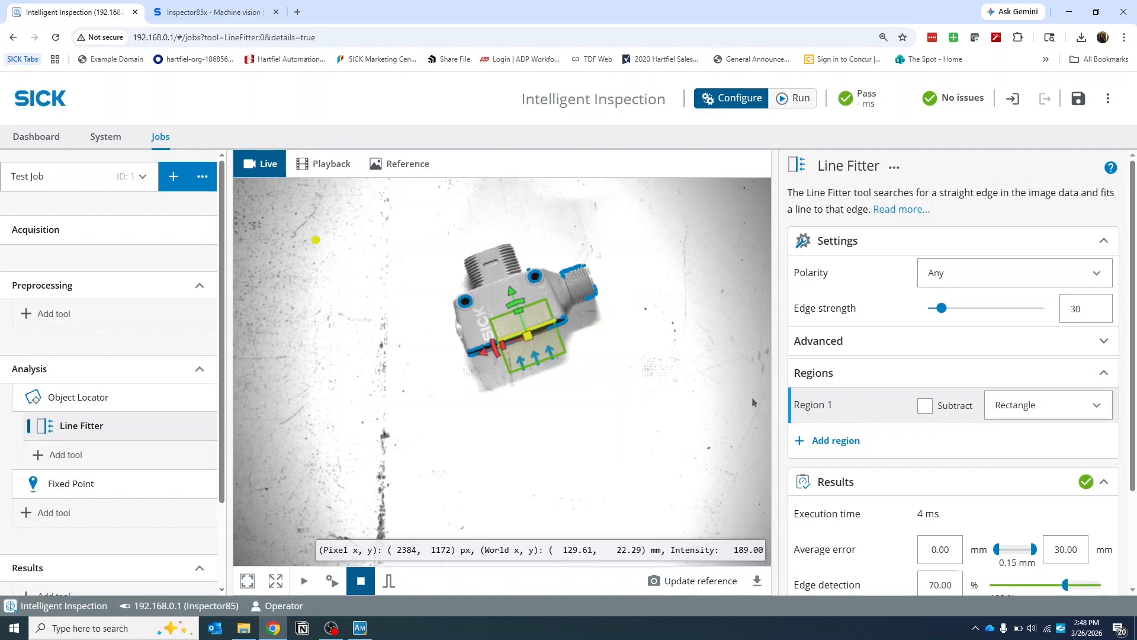
left_click(398, 165)
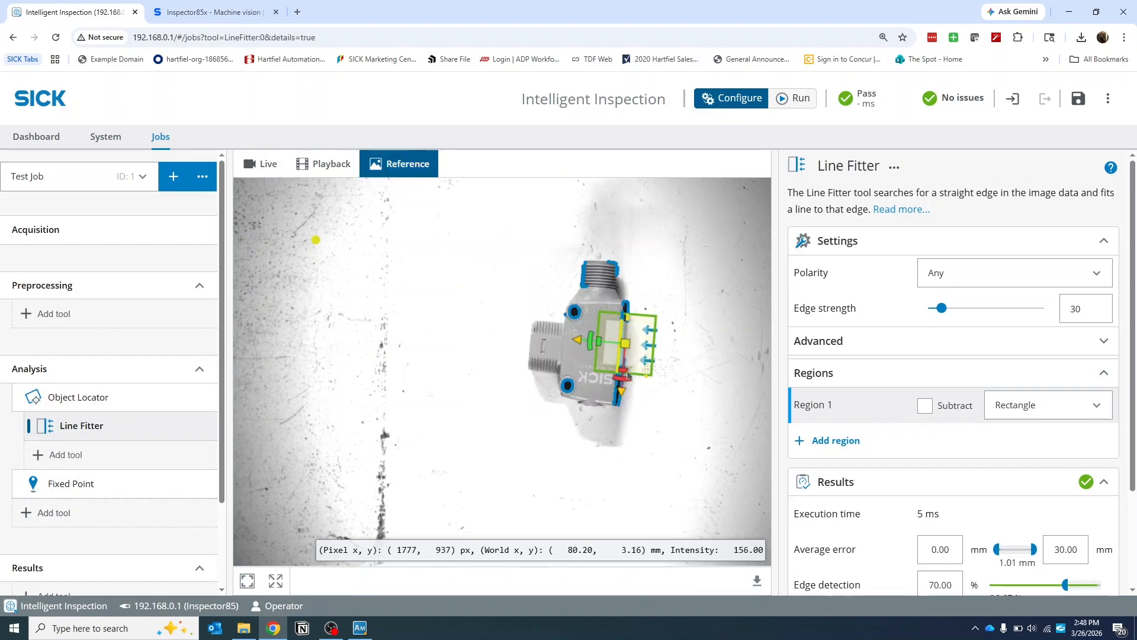
left_click(271, 167)
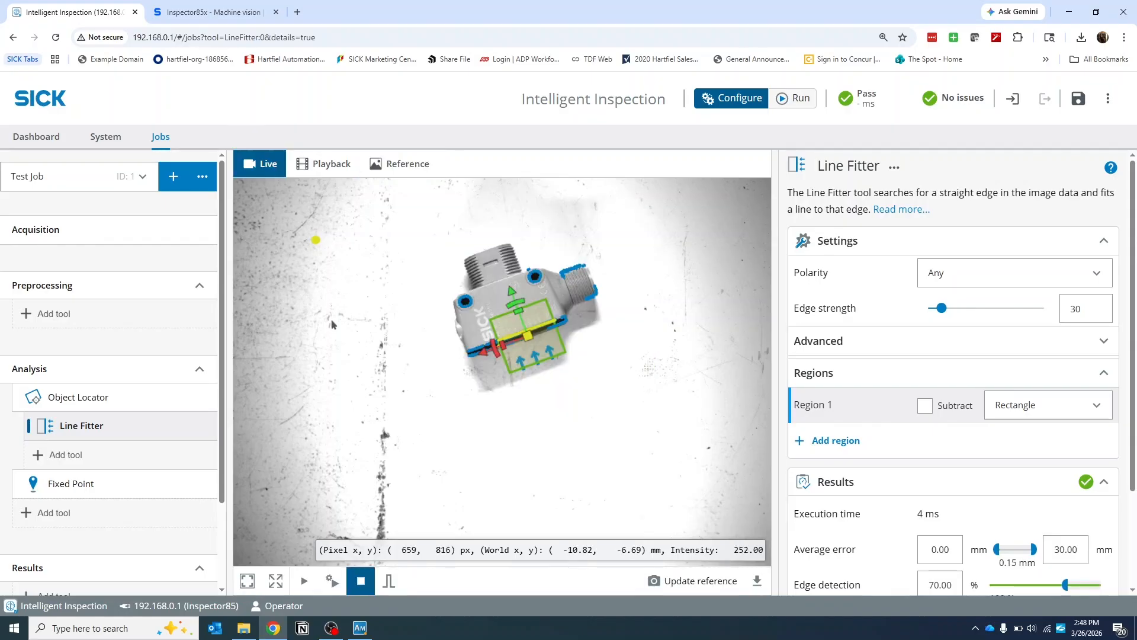
Add a second standalone Fixed Point below the first one, at about X -26.3 mm, Y 22.1 mm.
left_click(52, 517)
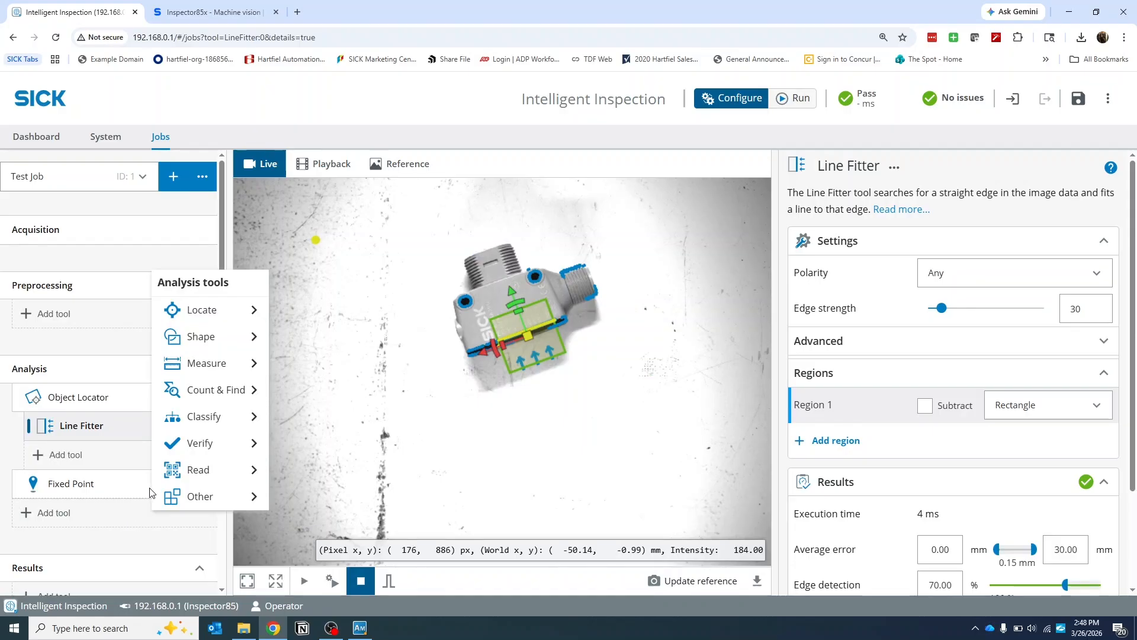
mouse_move(228, 403)
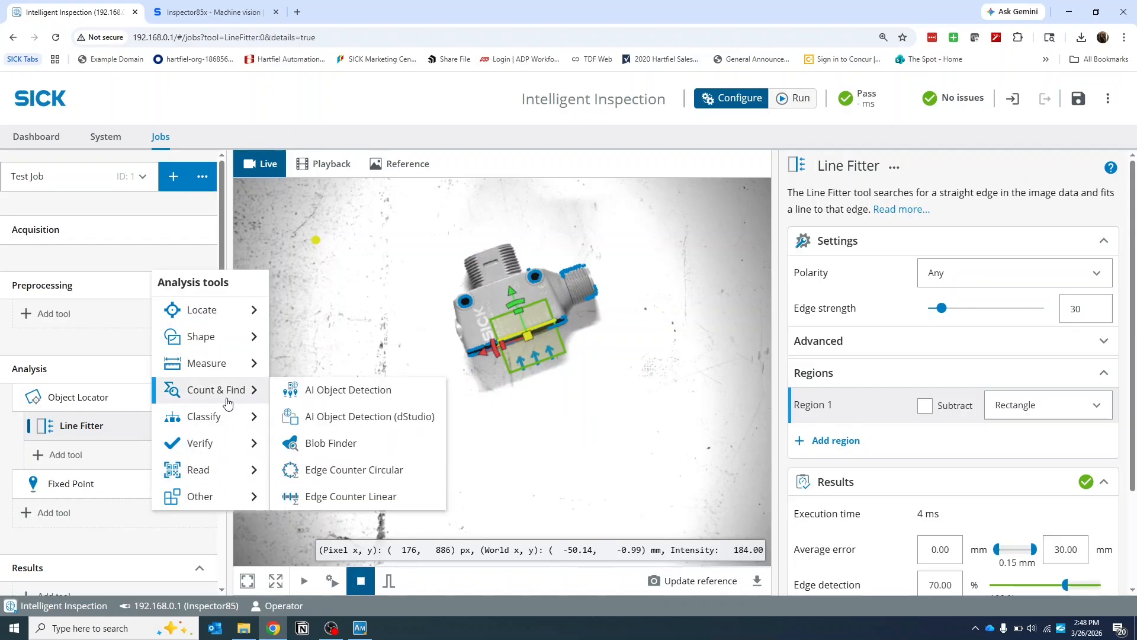
mouse_move(221, 336)
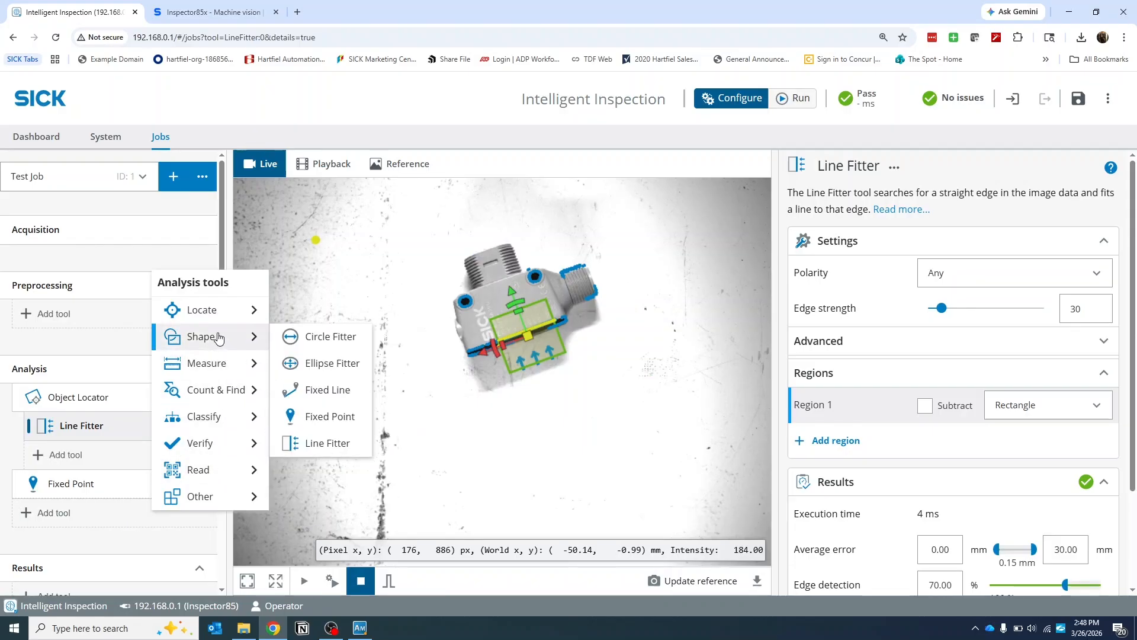
left_click(343, 417)
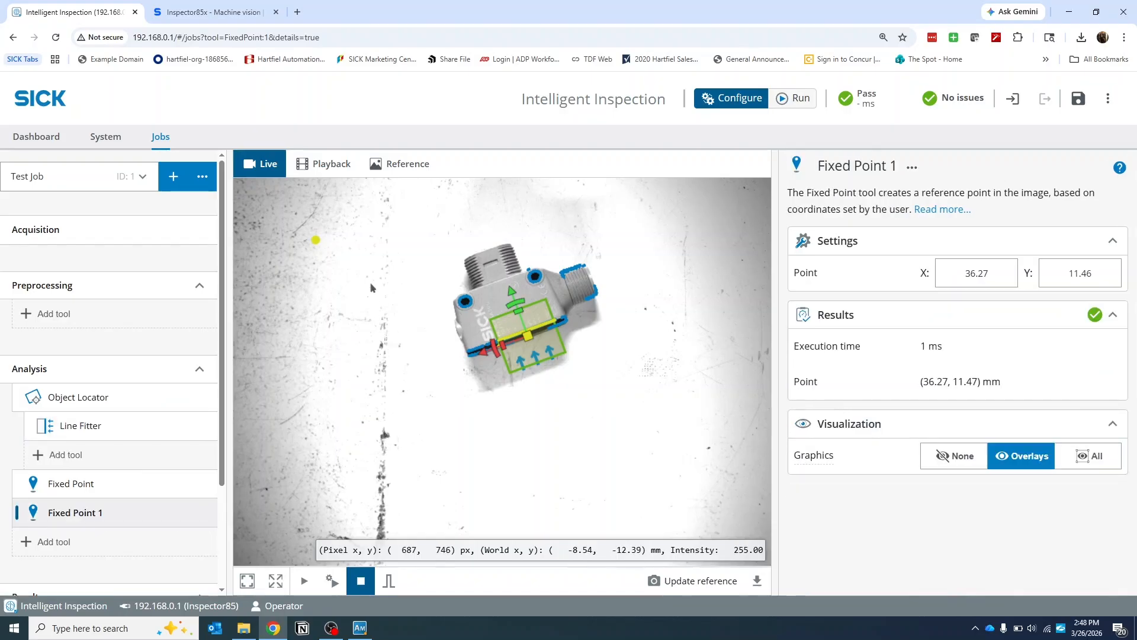
mouse_move(501, 371)
left_mouse_down()
mouse_move(310, 410)
mouse_move(323, 403)
left_mouse_up()
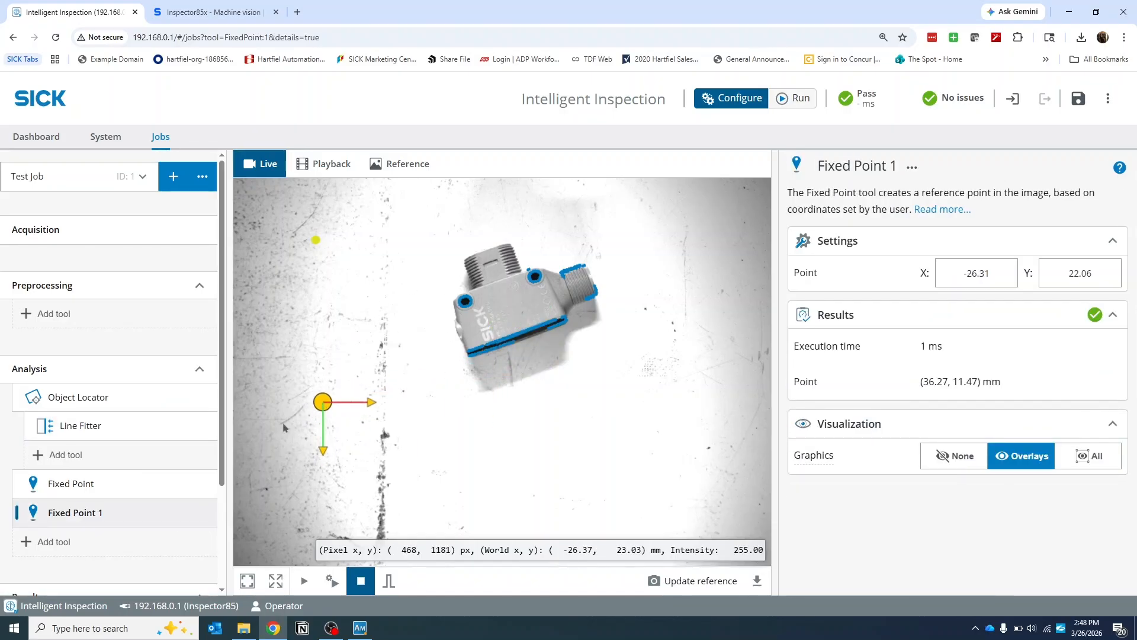
Add a Fixed Line tool with Fixed Point/Point as Feature A and Fixed Point 1/Point as Feature B.
left_click(57, 542)
mouse_move(205, 405)
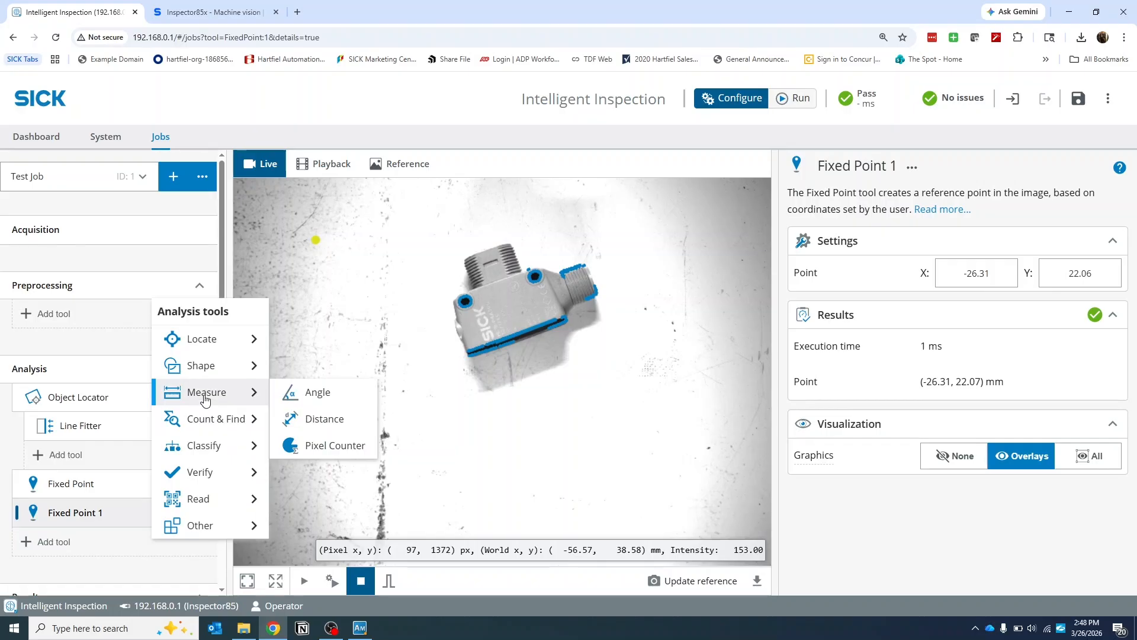
mouse_move(206, 372)
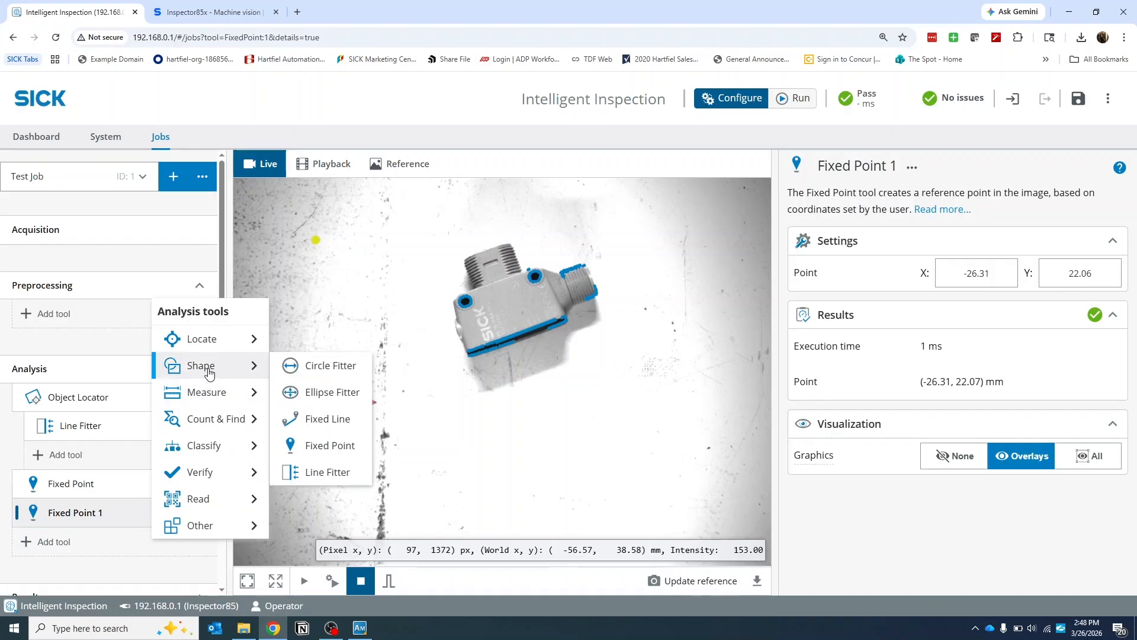
left_click(324, 420)
left_click(989, 340)
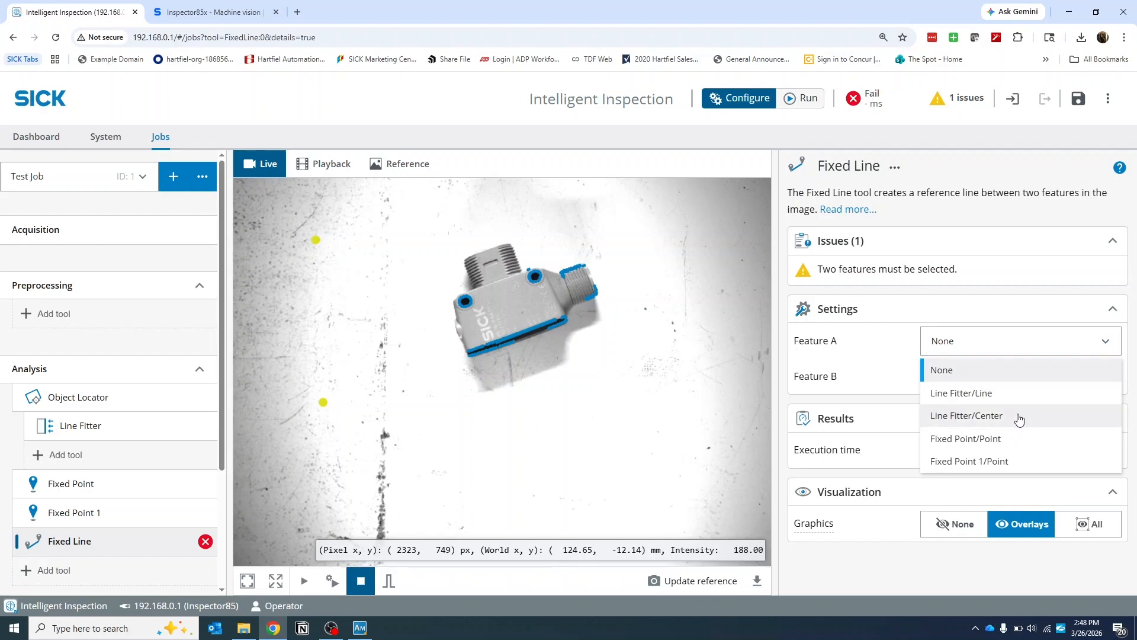
left_click(1017, 439)
left_click(988, 383)
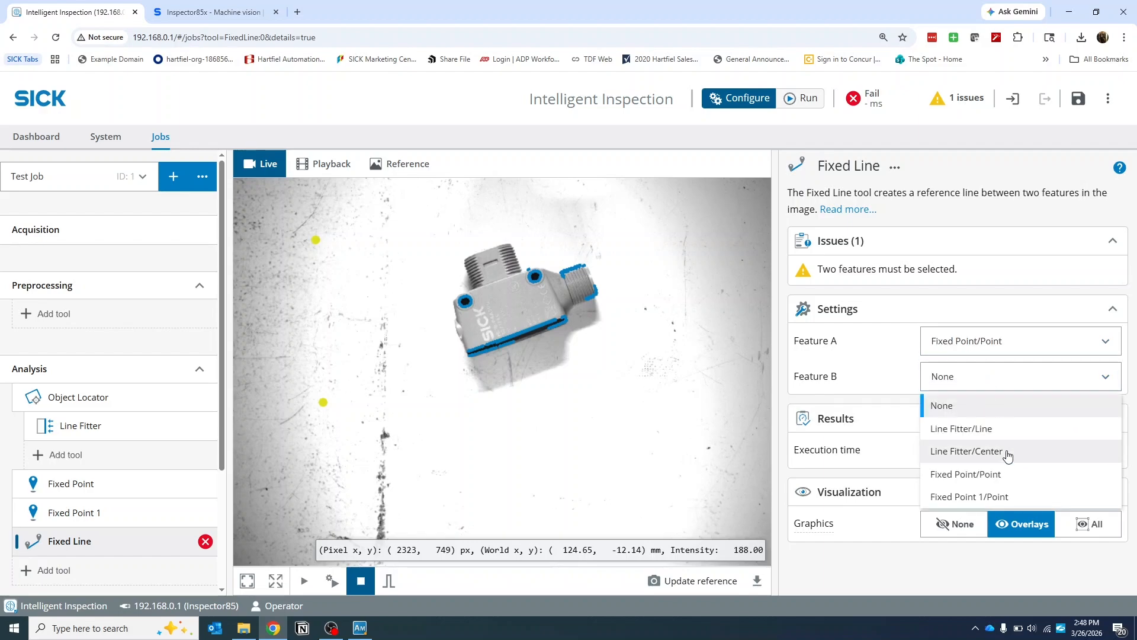
left_click(990, 495)
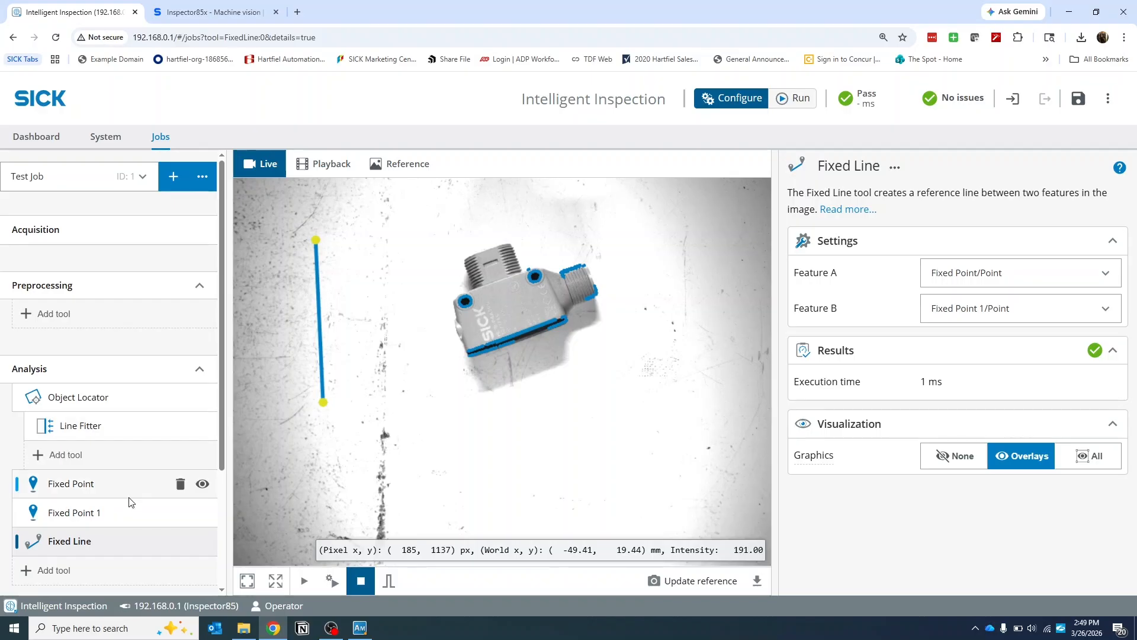
Add a second Line Fitter nested under the Object Locator, below the existing one.
left_click(63, 573)
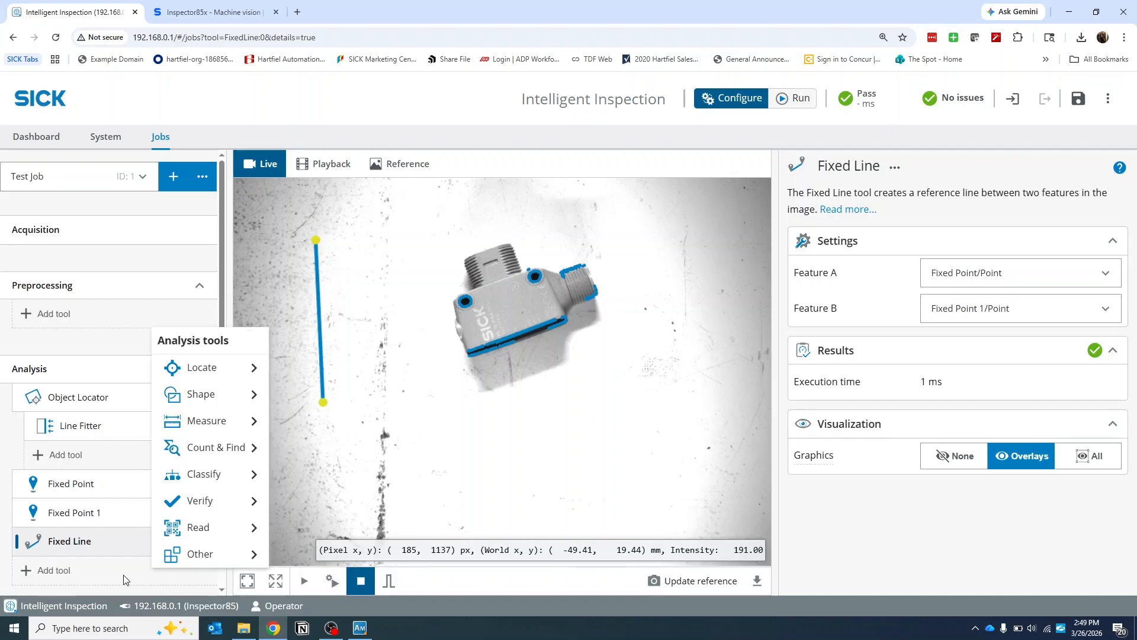
left_click(62, 457)
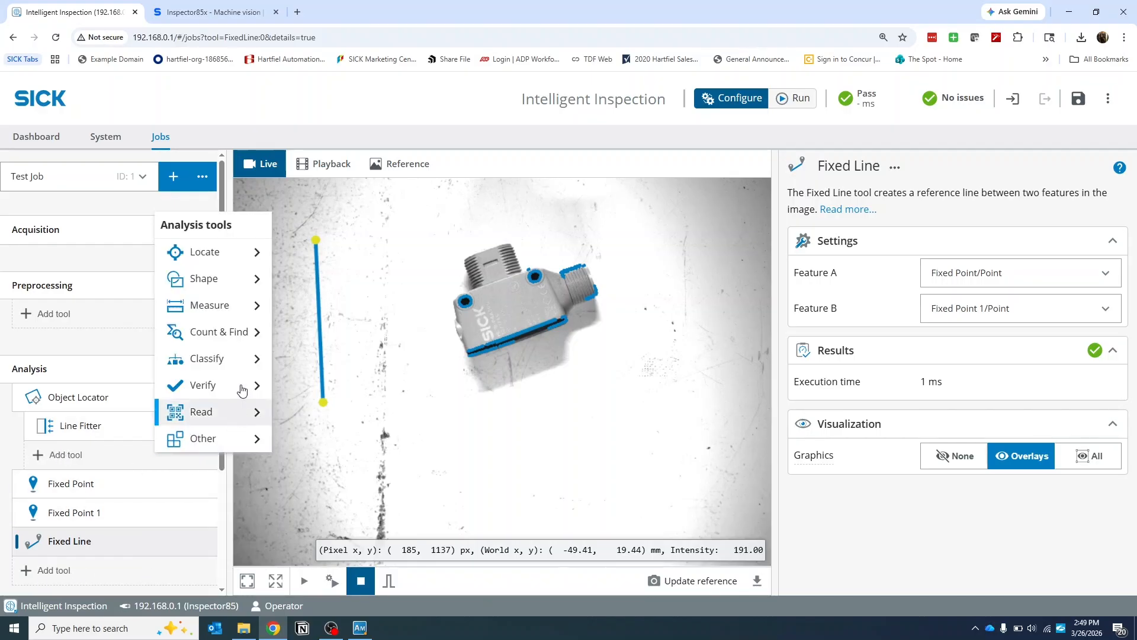
mouse_move(239, 305)
mouse_move(234, 282)
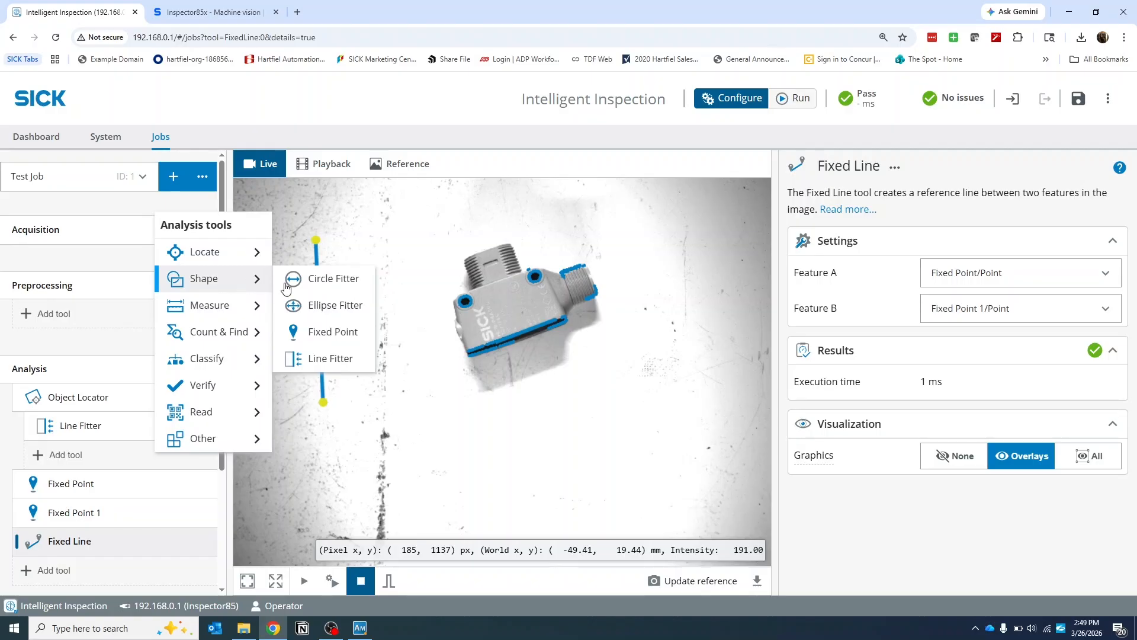
left_click(332, 360)
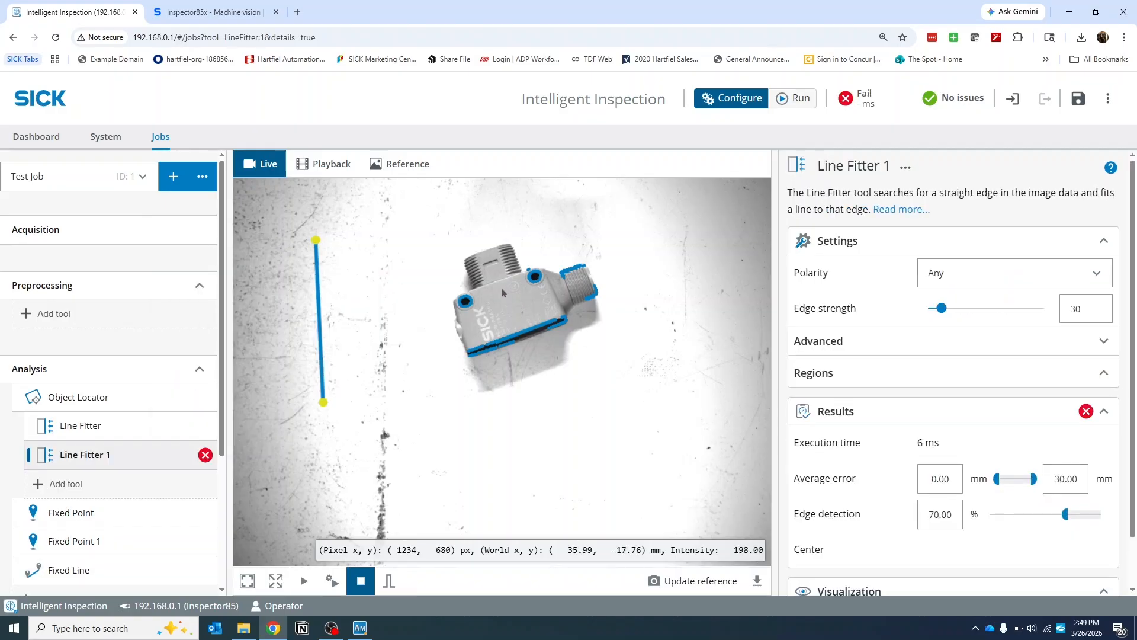
Rotate Line Fitter 1's region, narrow it and place it across the flat end of the sensor's large threaded connector, with the search direction towards the body.
scroll(506, 302, "down", 2)
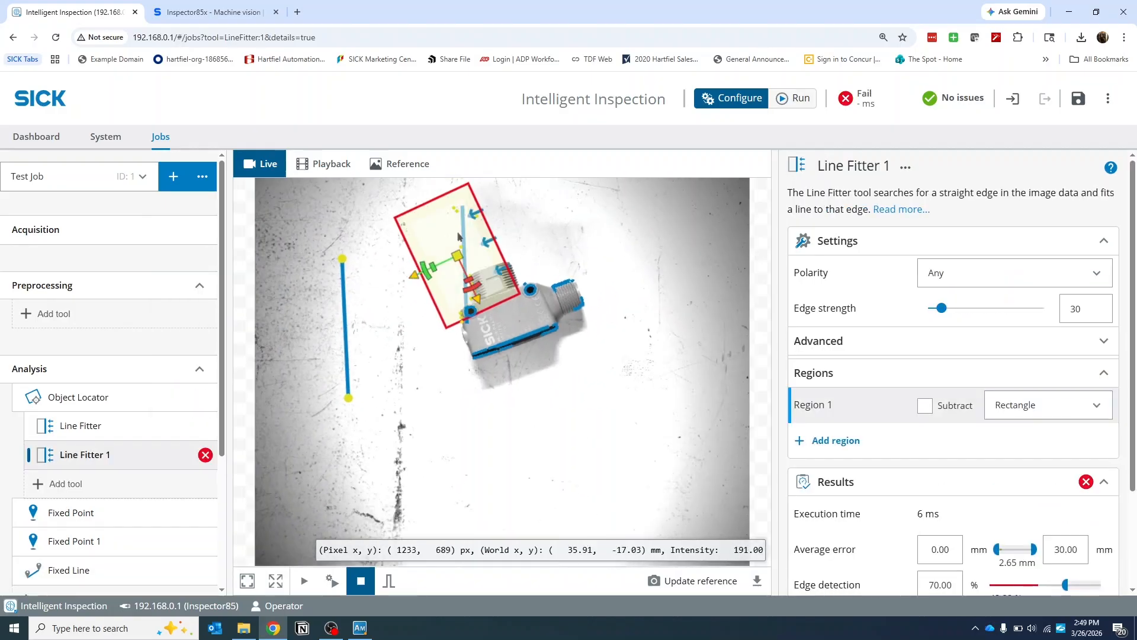
left_click_drag(466, 282, 496, 252)
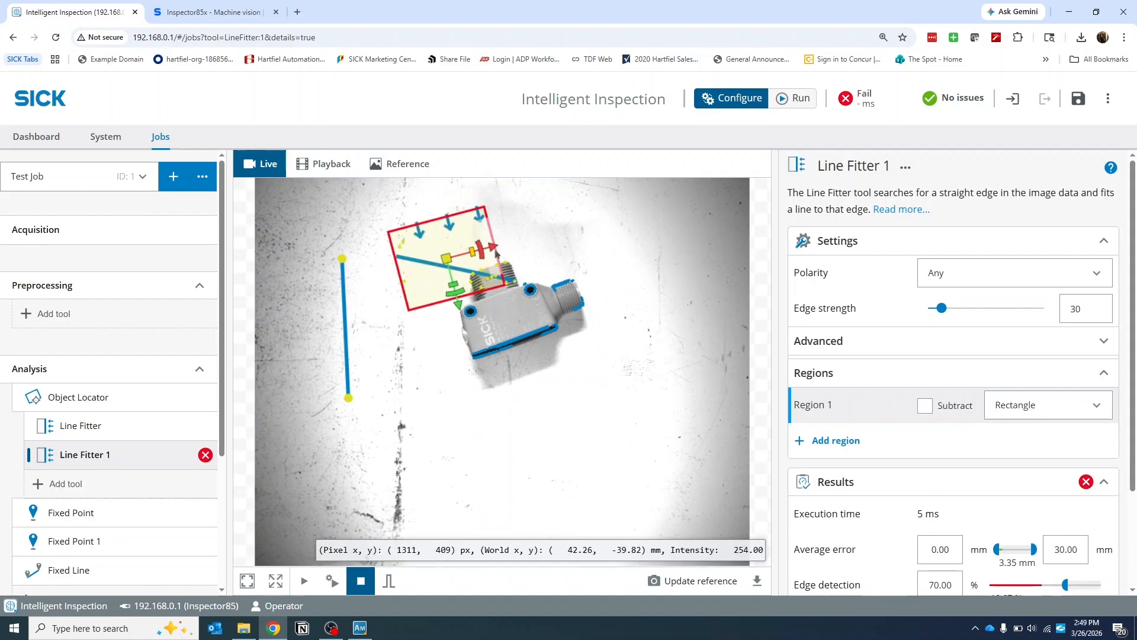
left_click_drag(405, 281, 484, 270)
scroll(501, 287, "up", 3)
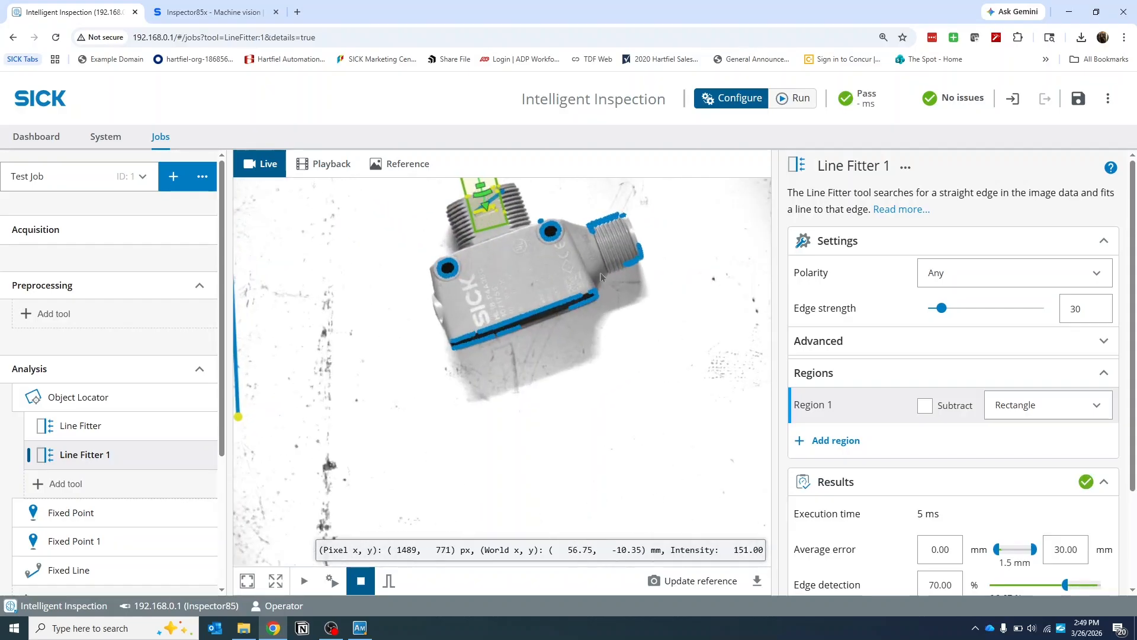
scroll(668, 404, "up", 3)
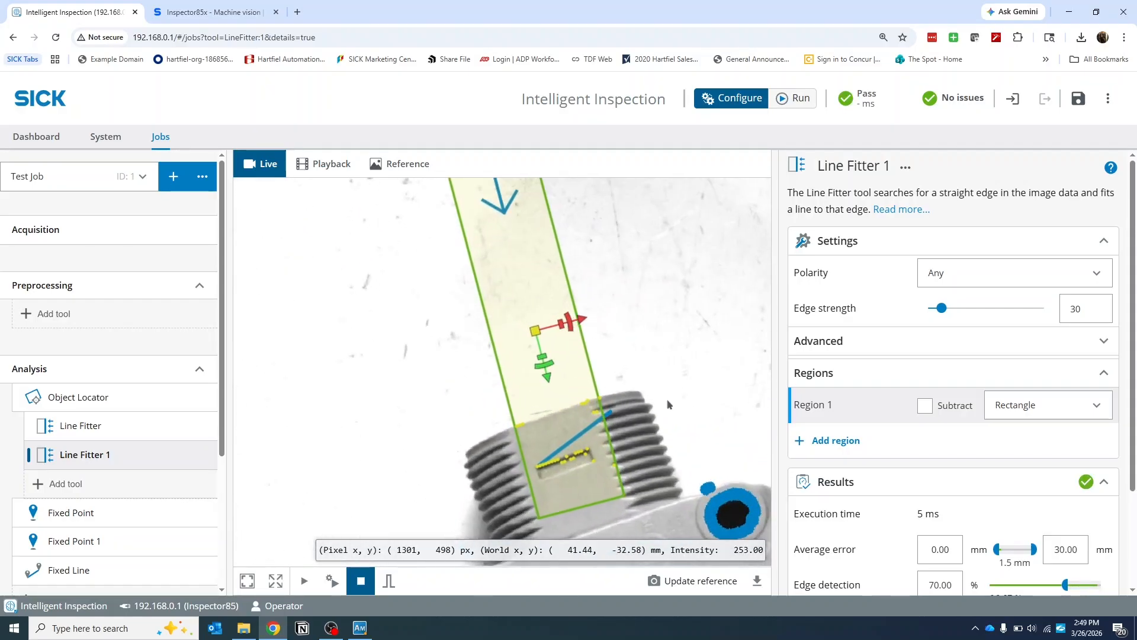
scroll(668, 405, "up", 2)
left_click_drag(723, 379, 675, 330)
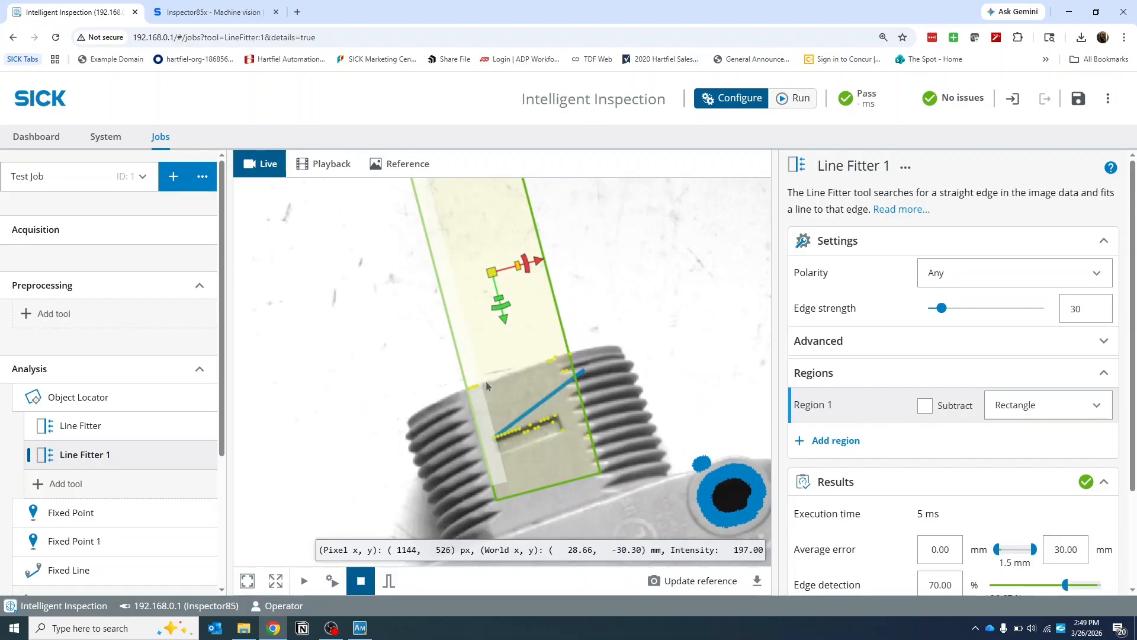
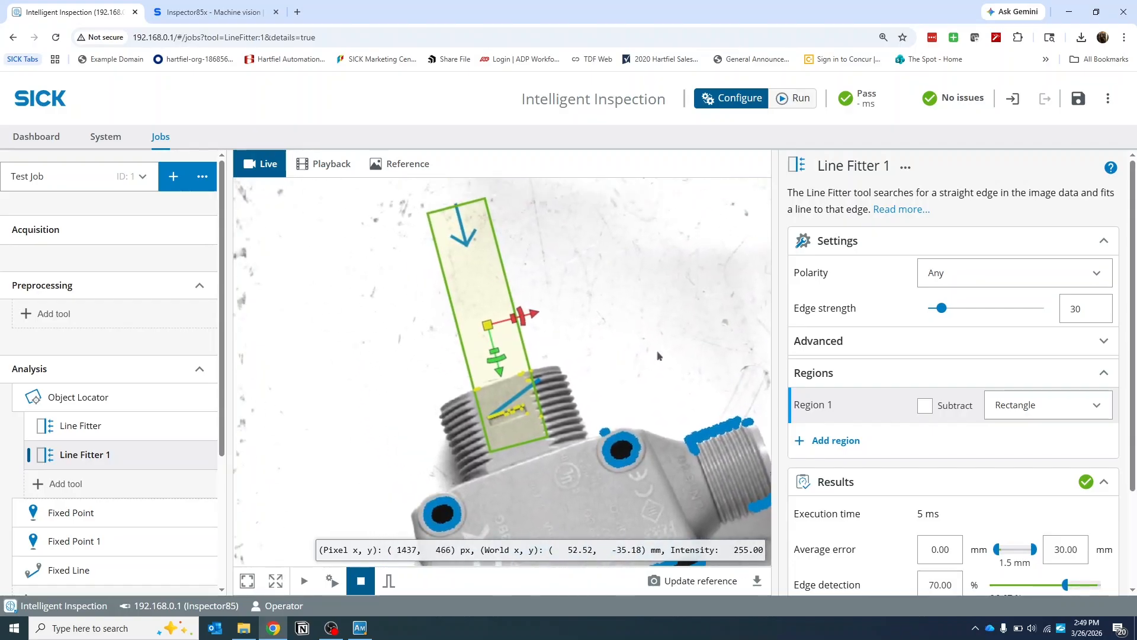
Set Line Fitter 1's polarity to Bright to dark and its edge selection to First.
left_click(972, 277)
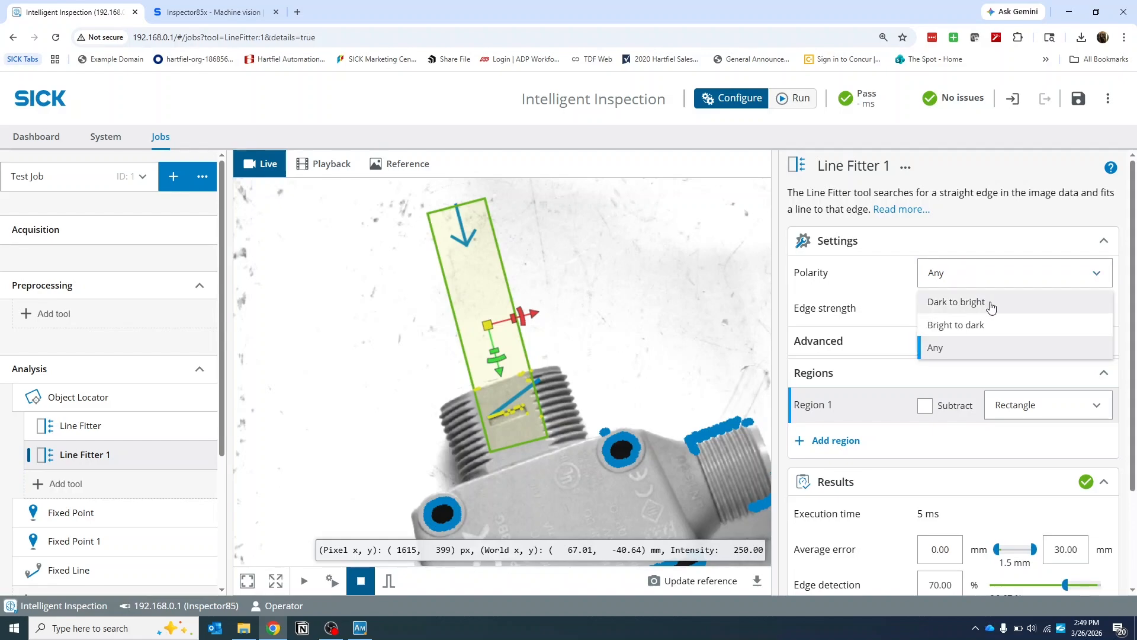
left_click(988, 330)
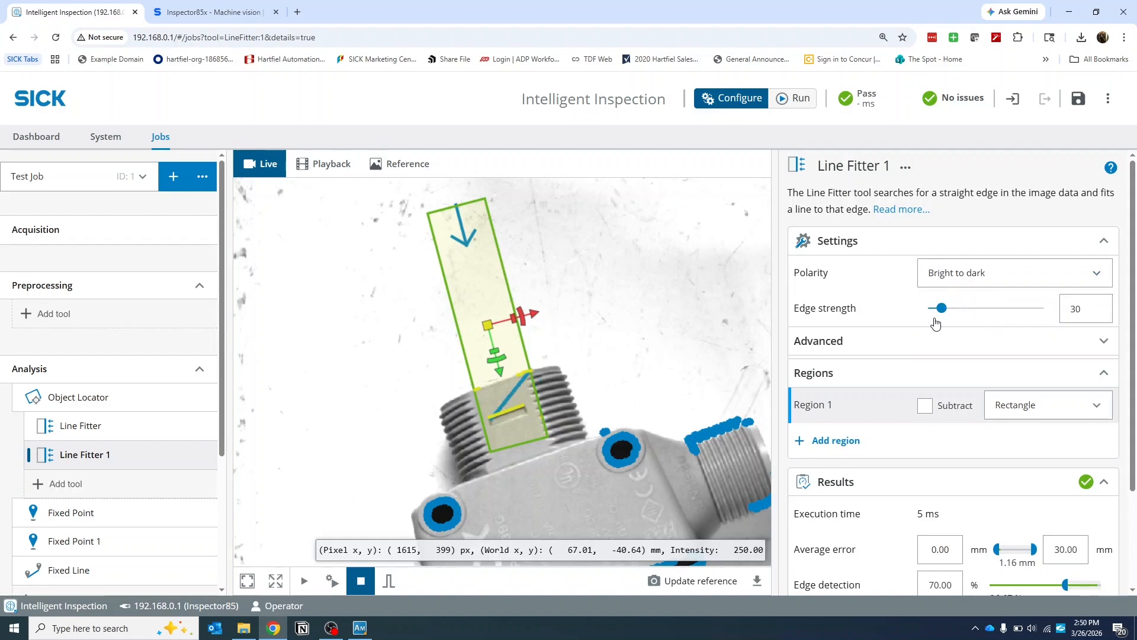
left_click(847, 338)
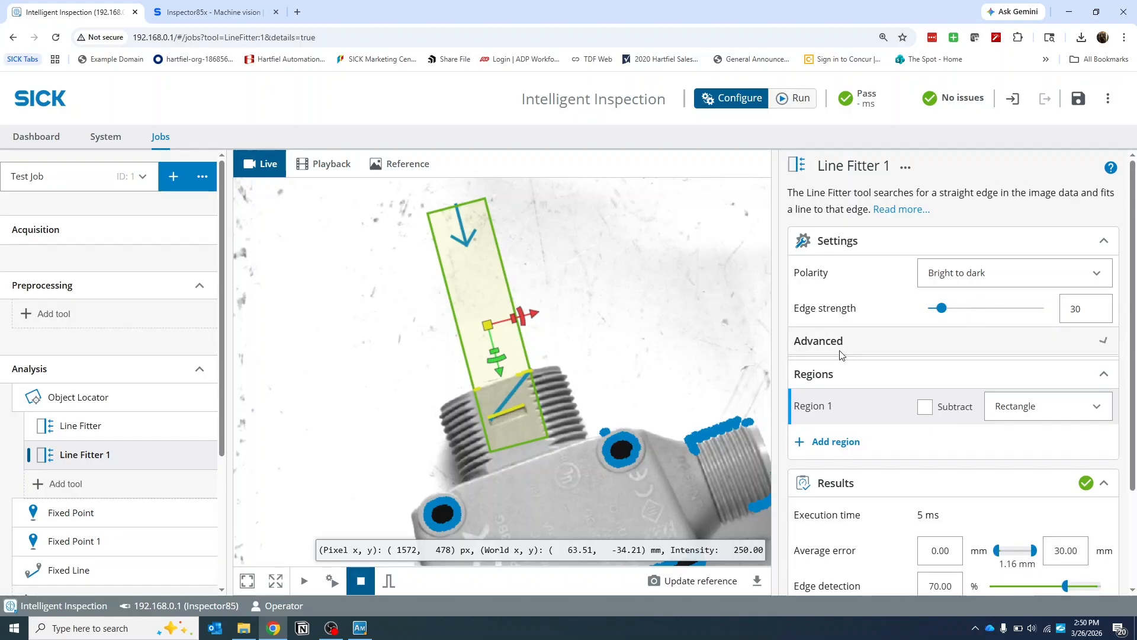
left_click(970, 378)
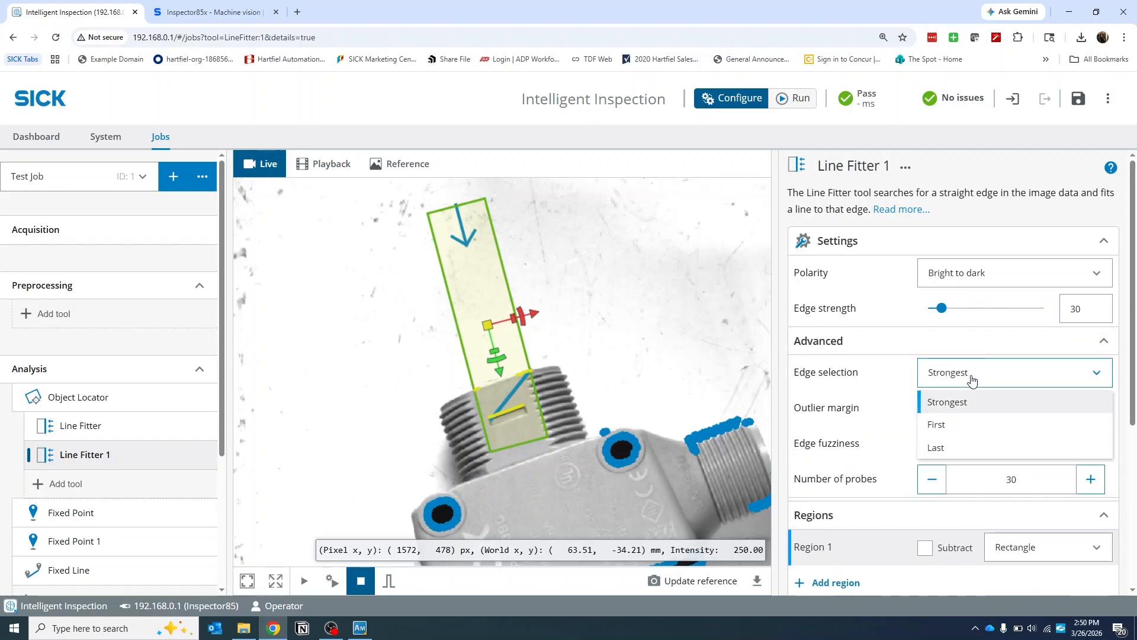
left_click(958, 426)
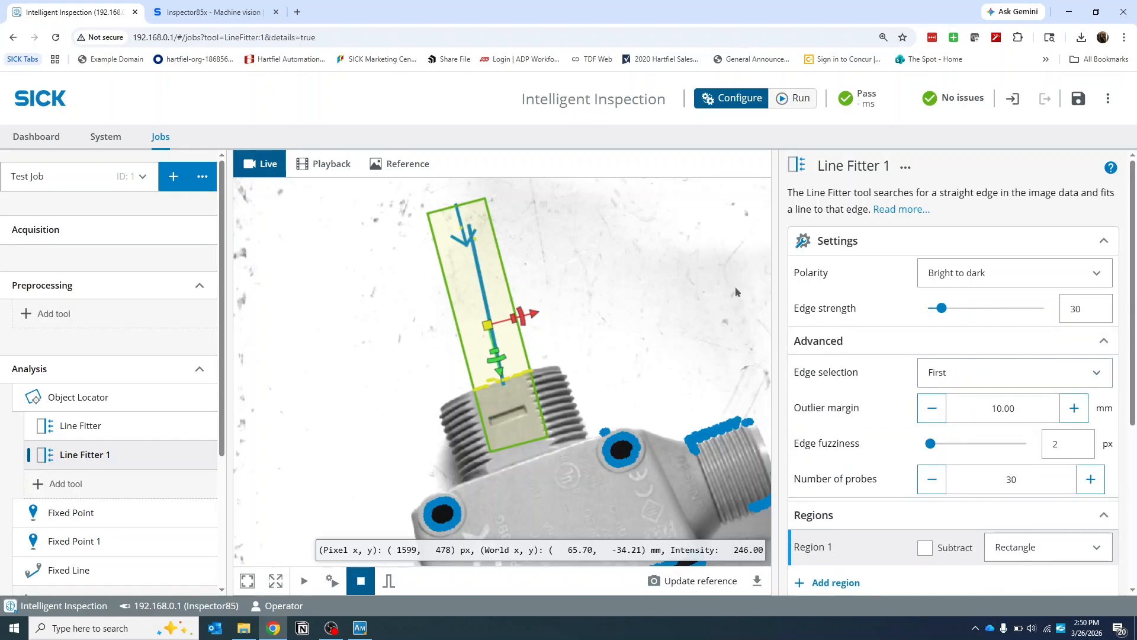
Shorten Line Fitter 1's region from its outer end so it starts just beyond the connector's end edge, and inspect the edge points.
left_click_drag(455, 210, 482, 351)
scroll(536, 389, "up", 5)
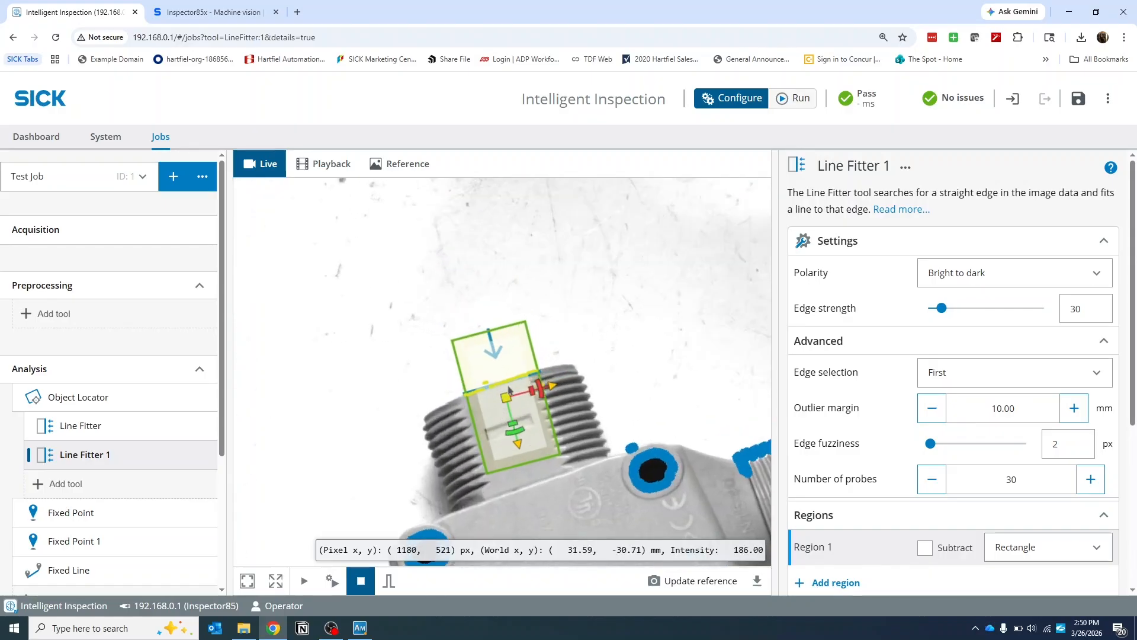
scroll(536, 389, "up", 4)
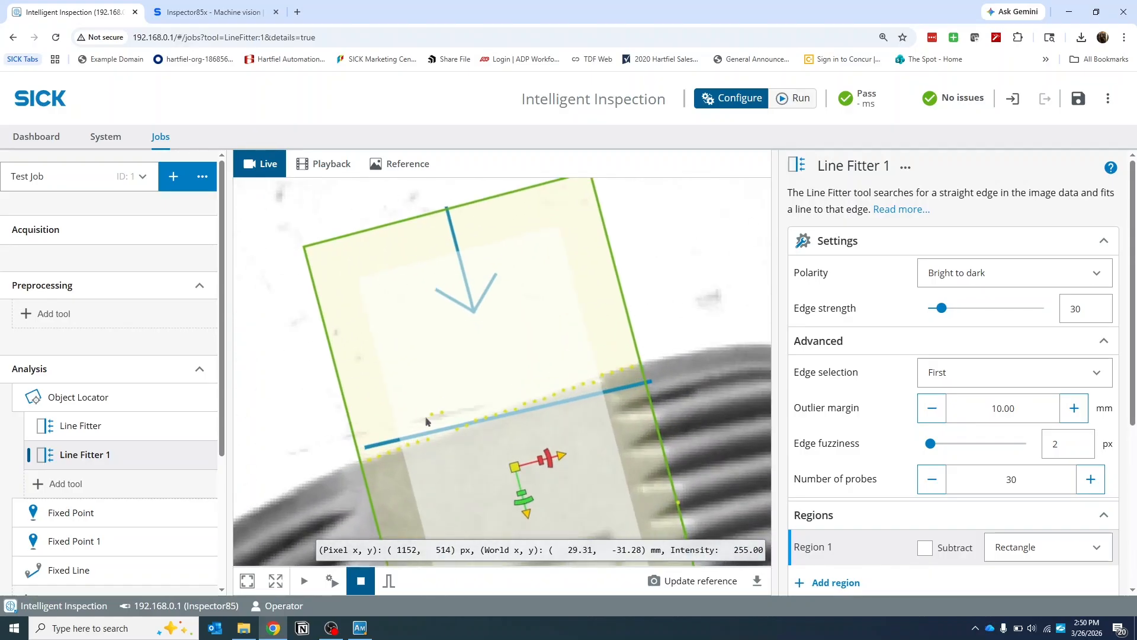
scroll(444, 417, "down", 6)
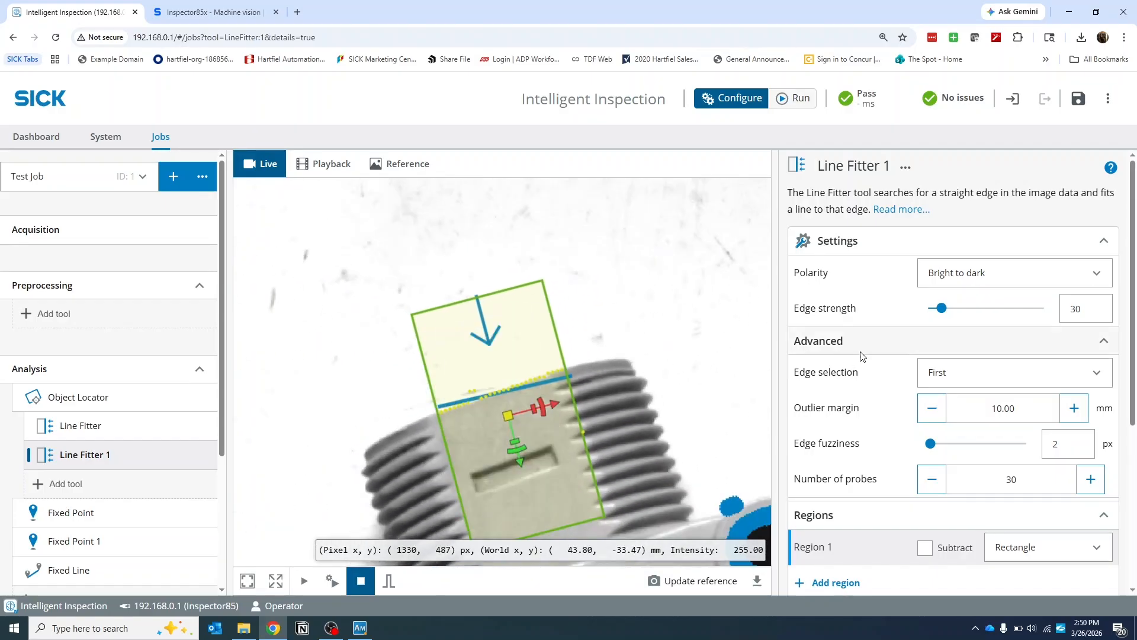
Set Line Fitter 1's edge strength to 37 and reduce its outlier margin, first to 3 mm and finally to 1 mm.
mouse_move(928, 320)
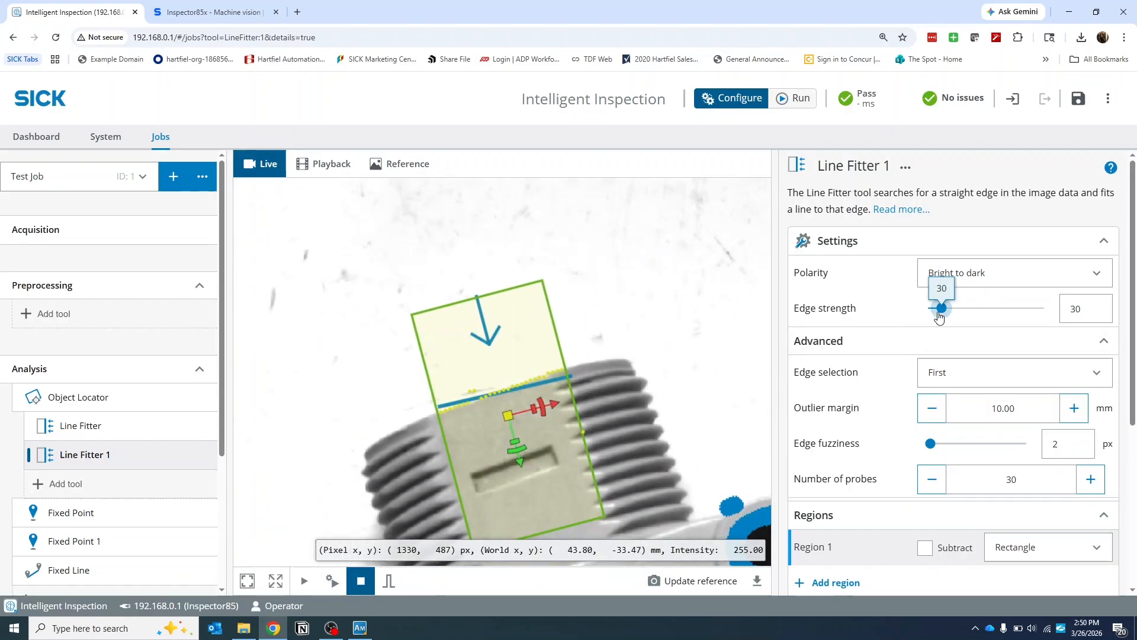
left_click_drag(939, 317, 947, 321)
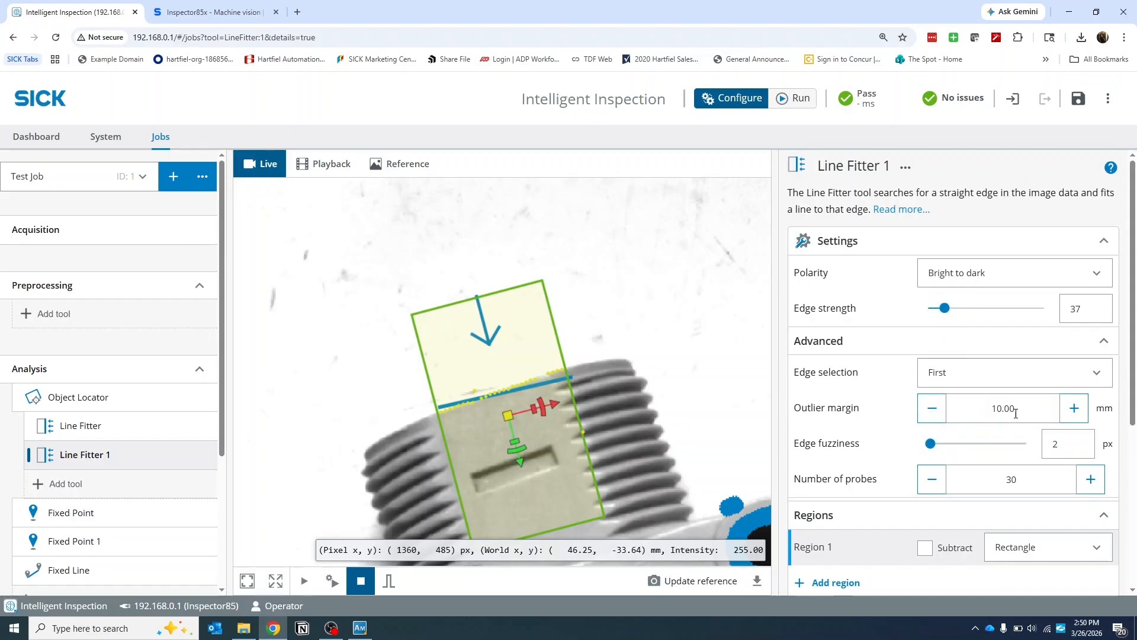
left_click(935, 409)
left_click(939, 410)
left_click(939, 410)
left_click(940, 410)
left_click(939, 409)
left_click(940, 410)
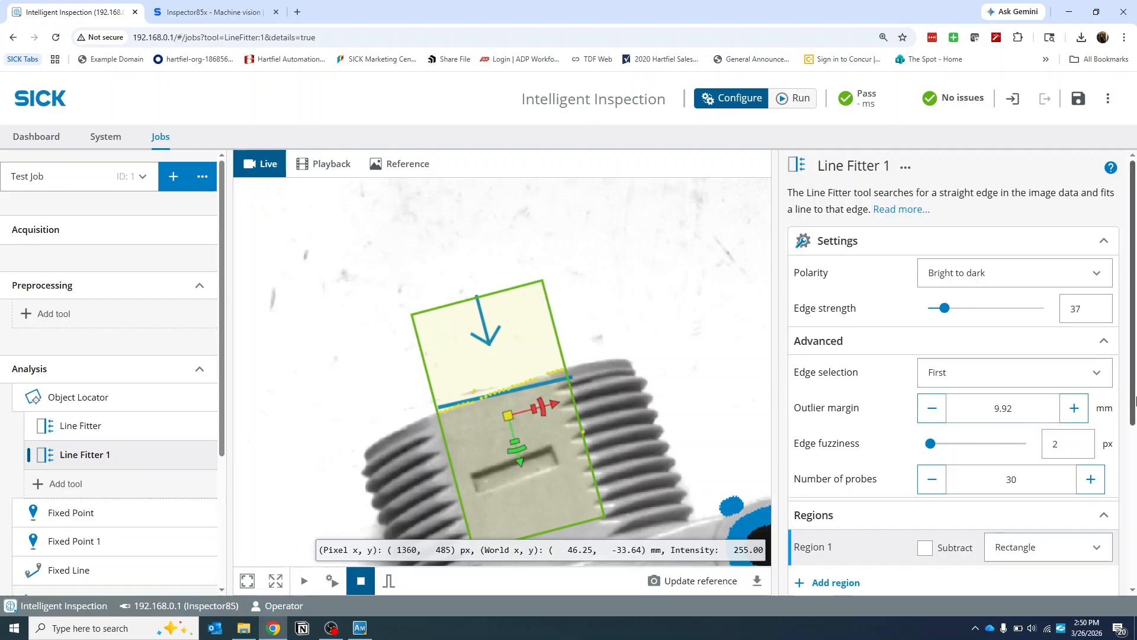
left_click(952, 409)
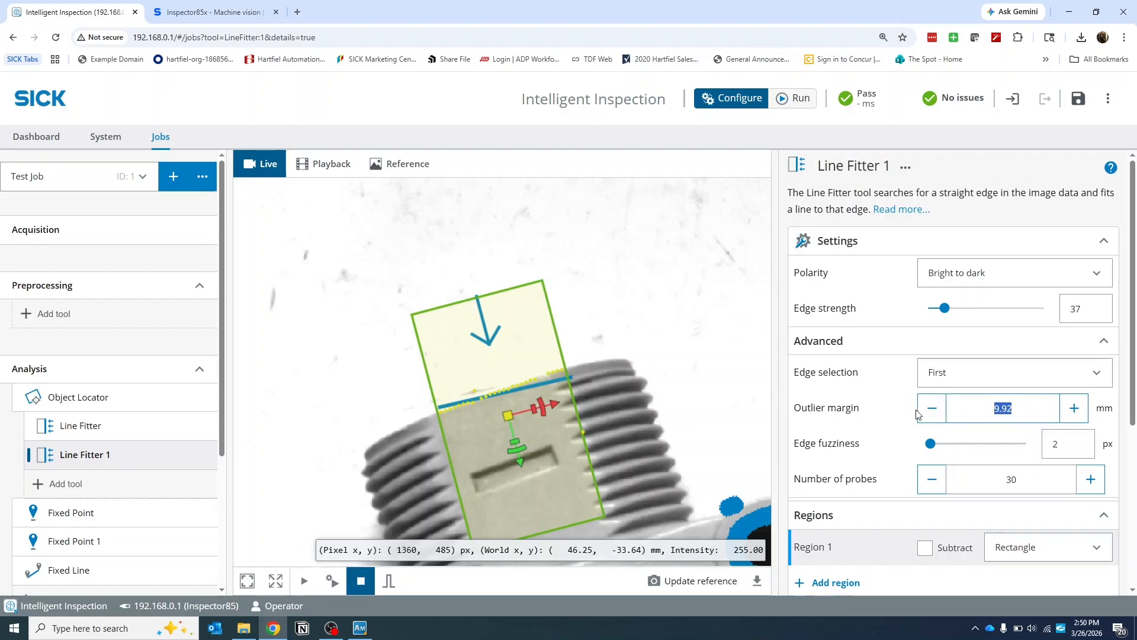
type("3.00")
key("Return")
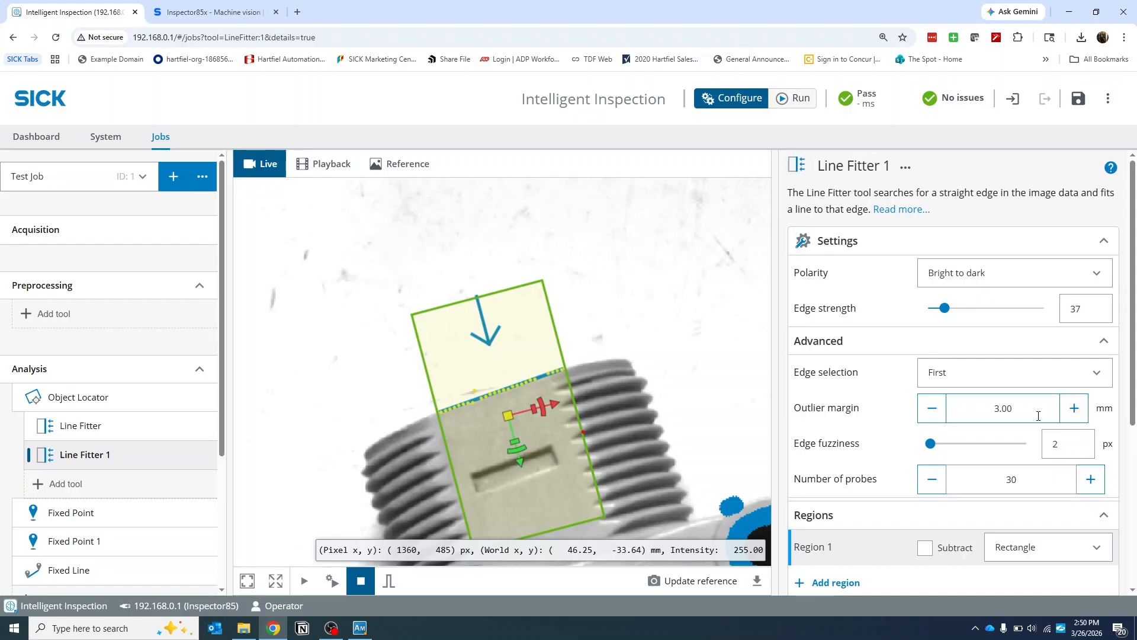
left_click_drag(1034, 414, 945, 420)
Set Line Fitter 1's number of probes to 300 and inspect the edge points along the connector's end.
left_click_drag(1030, 482, 805, 462)
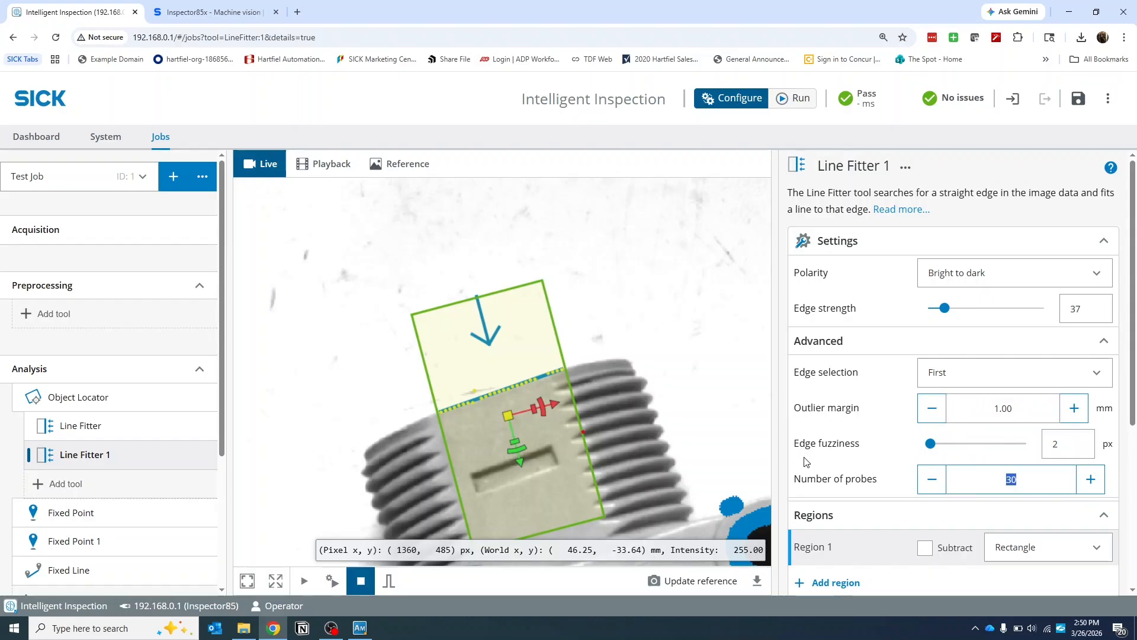
type("3")
scroll(463, 413, "up", 5)
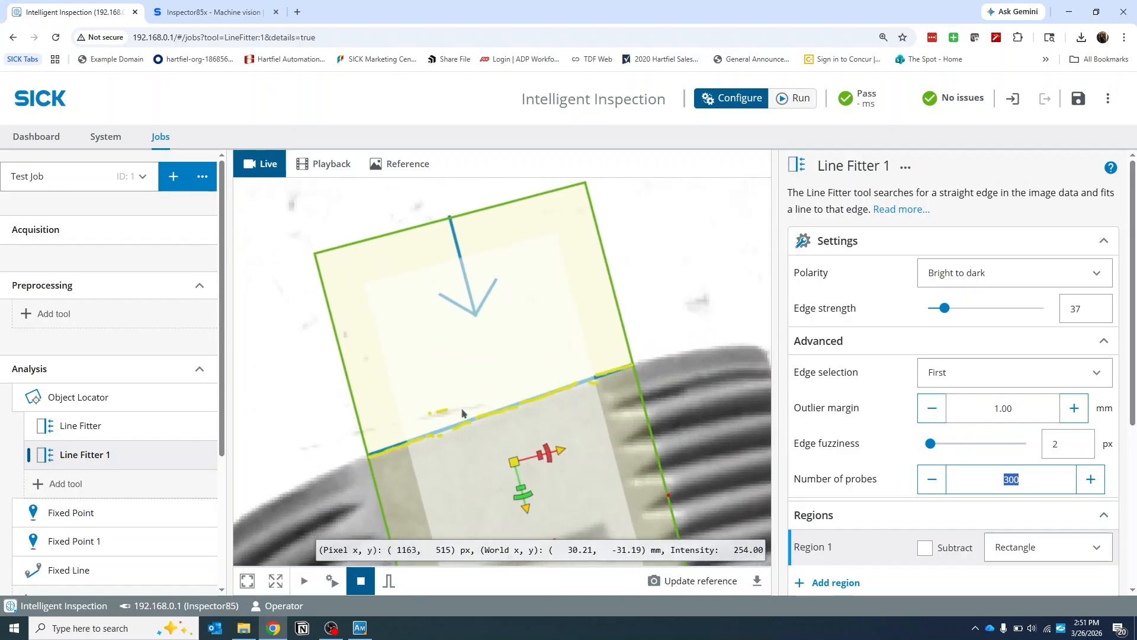
scroll(462, 413, "up", 2)
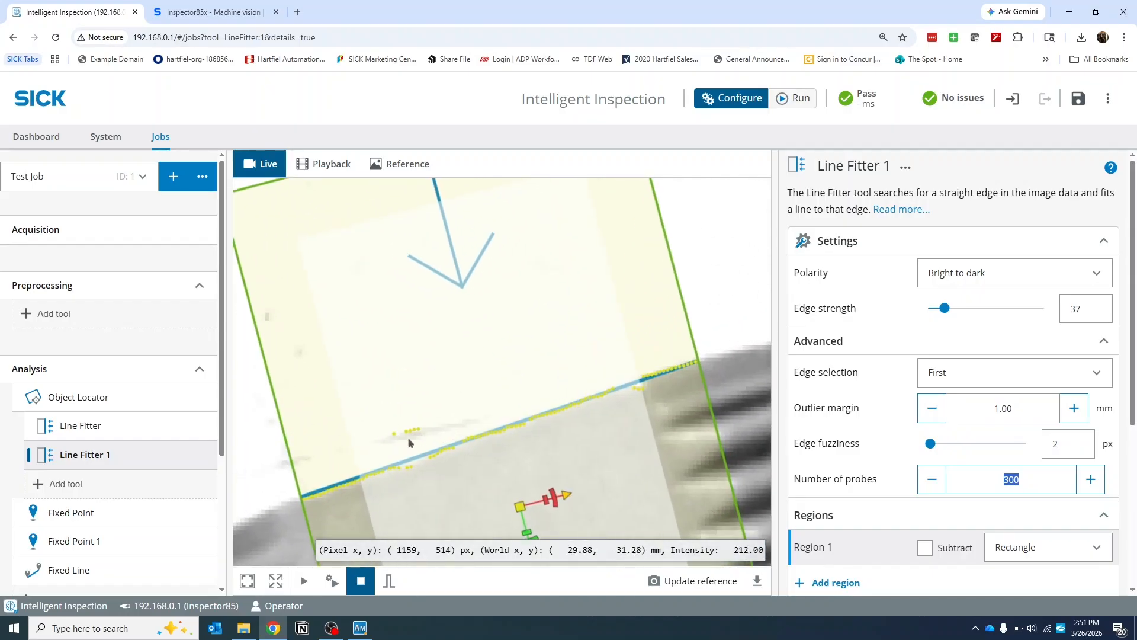
scroll(400, 436, "down", 6)
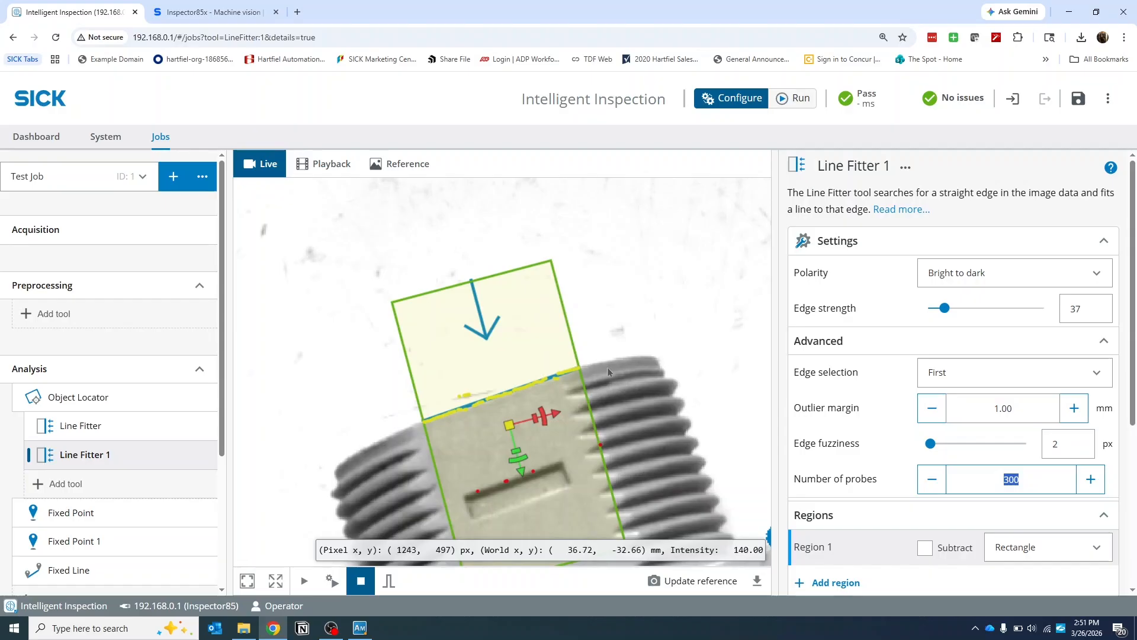
Trim both ends of Line Fitter 1's region into a short band around the connector's end edge, excluding the recessed slot.
scroll(609, 371, "down", 3)
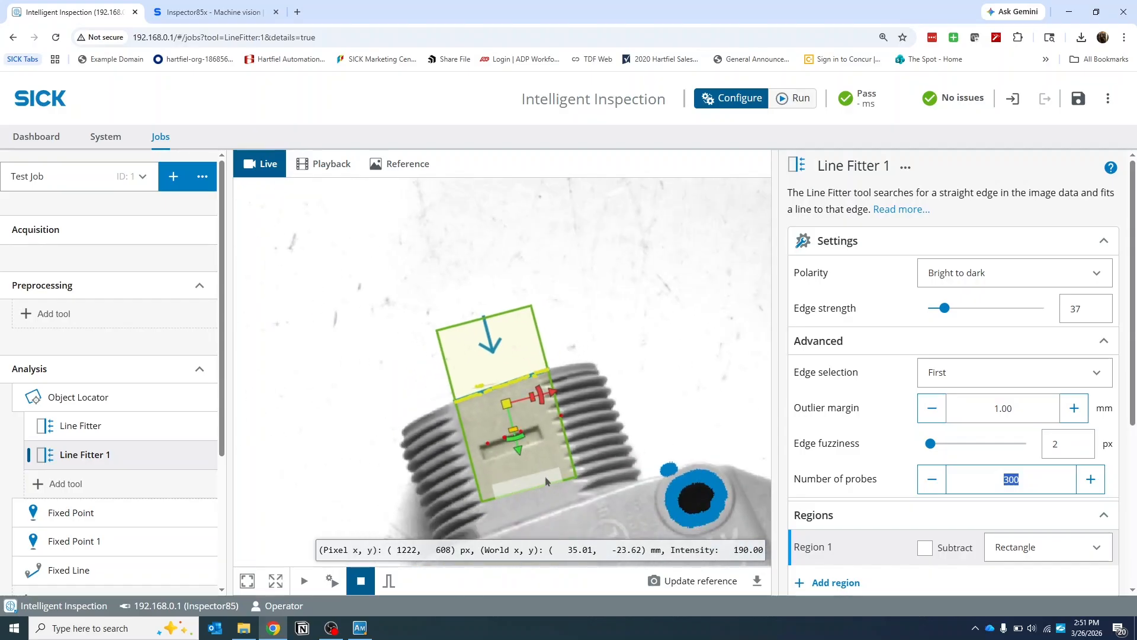
left_click_drag(546, 480, 532, 422)
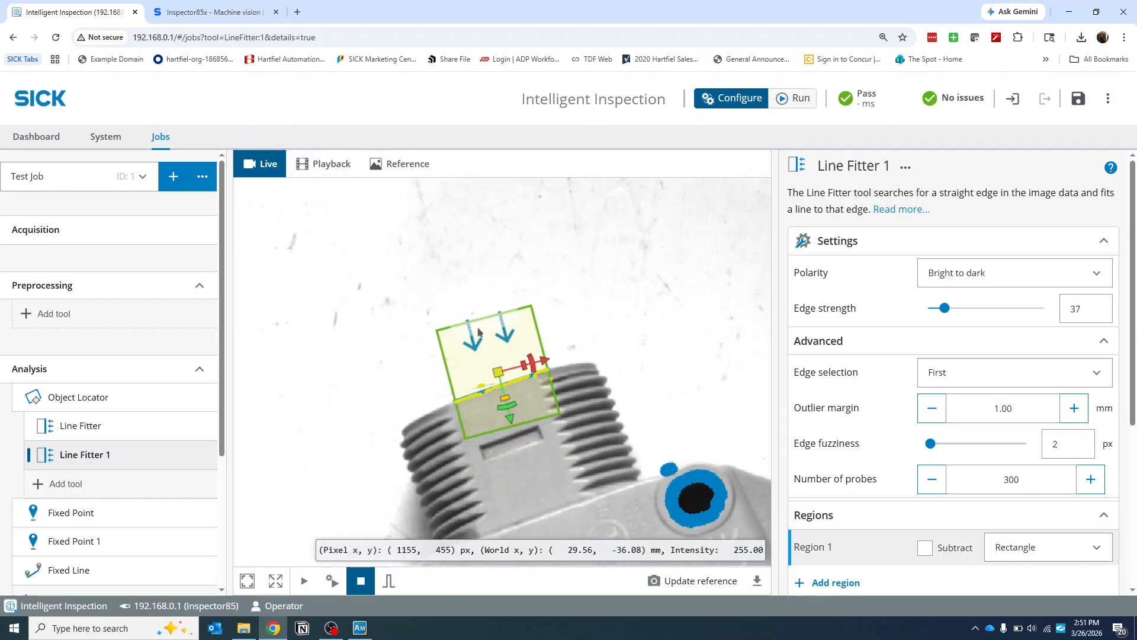
left_click_drag(479, 331, 482, 373)
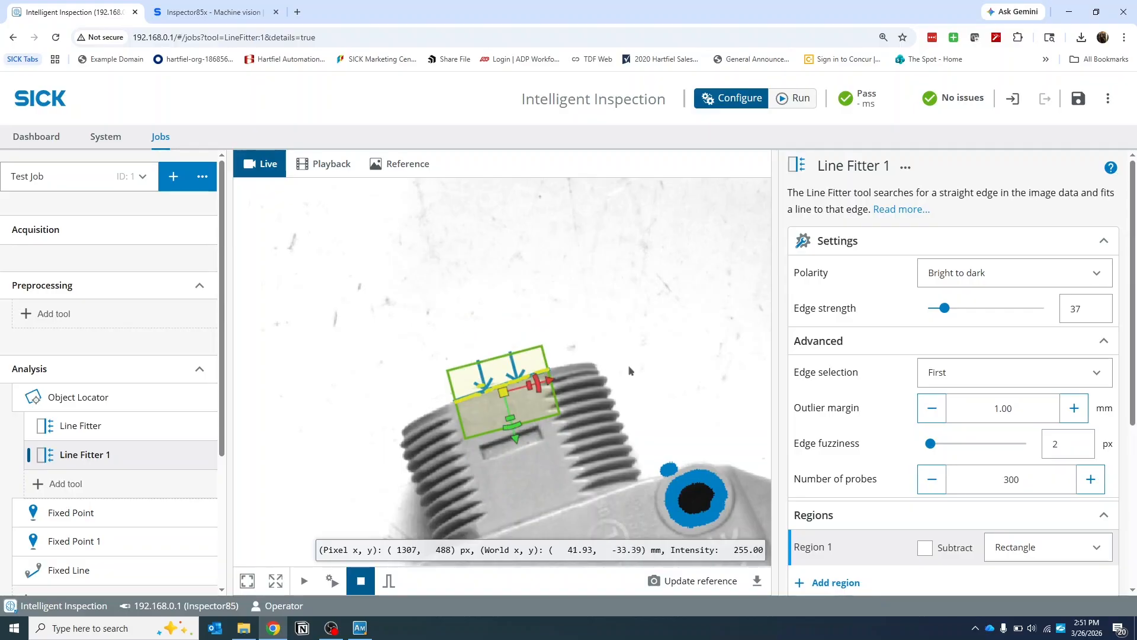
Review Line Fitter 1's average error and edge detection results and their pass limits.
scroll(845, 298, "down", 5)
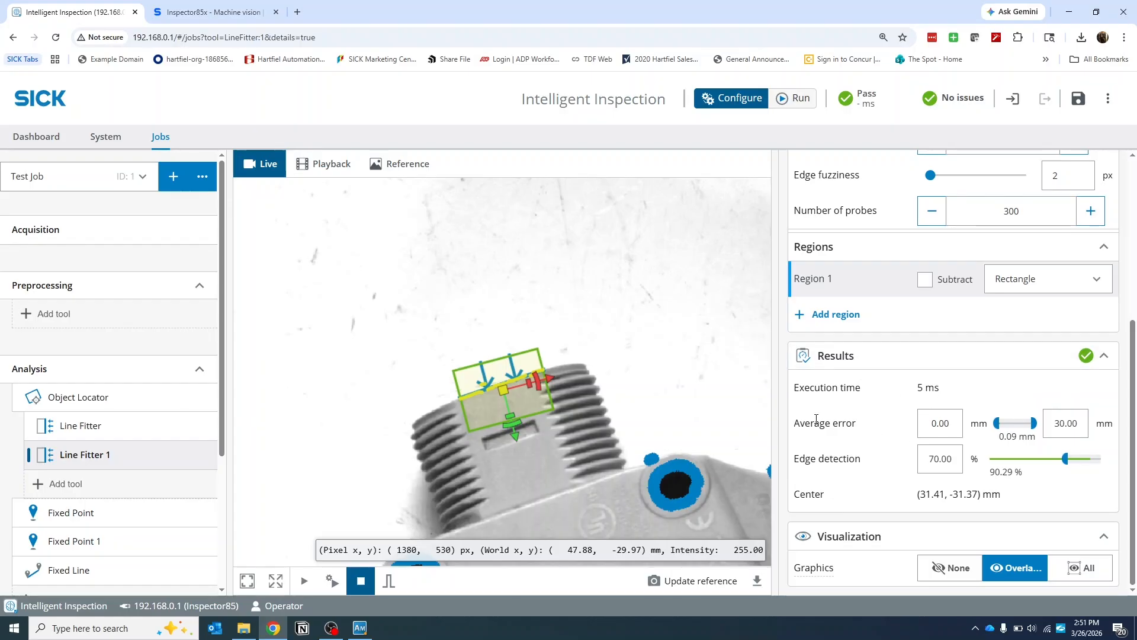
left_click(931, 423)
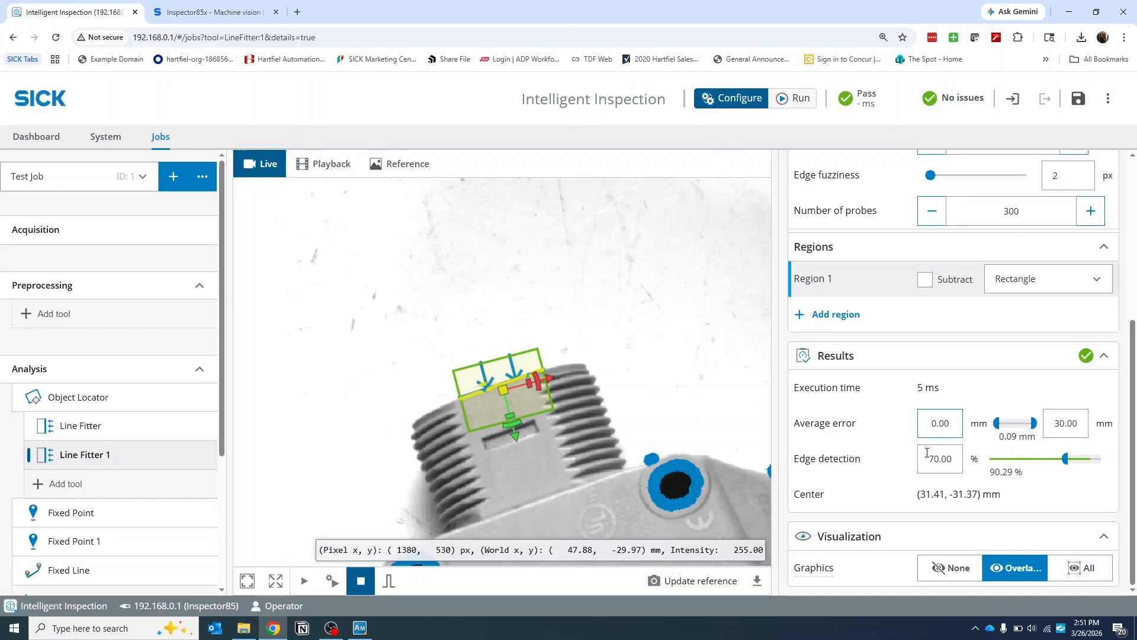
left_click_drag(927, 454, 982, 460)
left_click(954, 460)
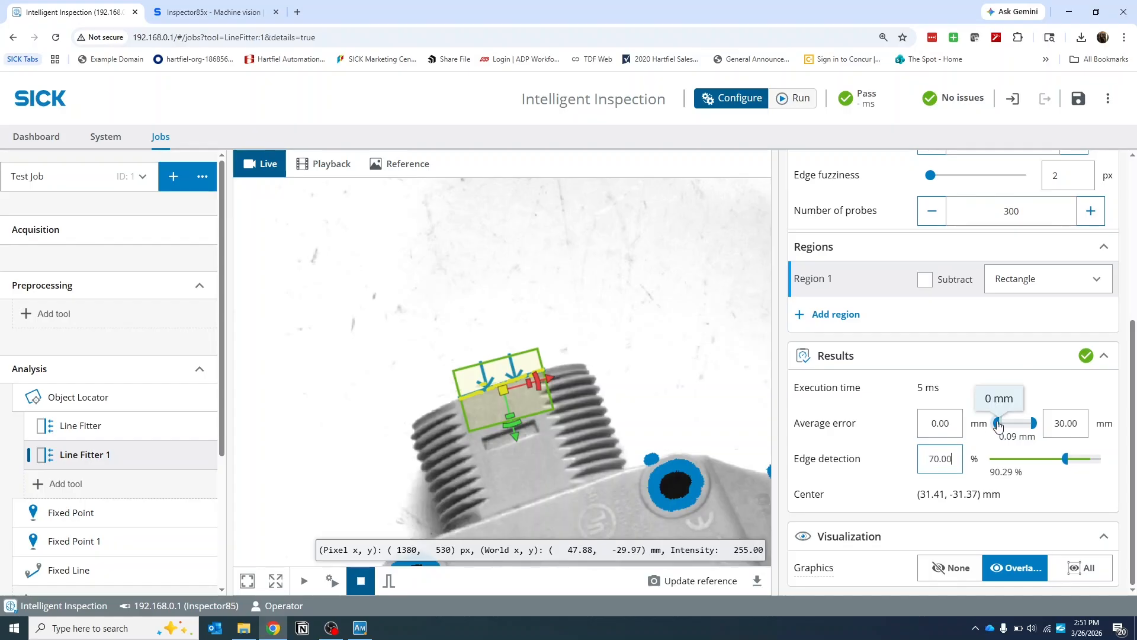
left_click(941, 422)
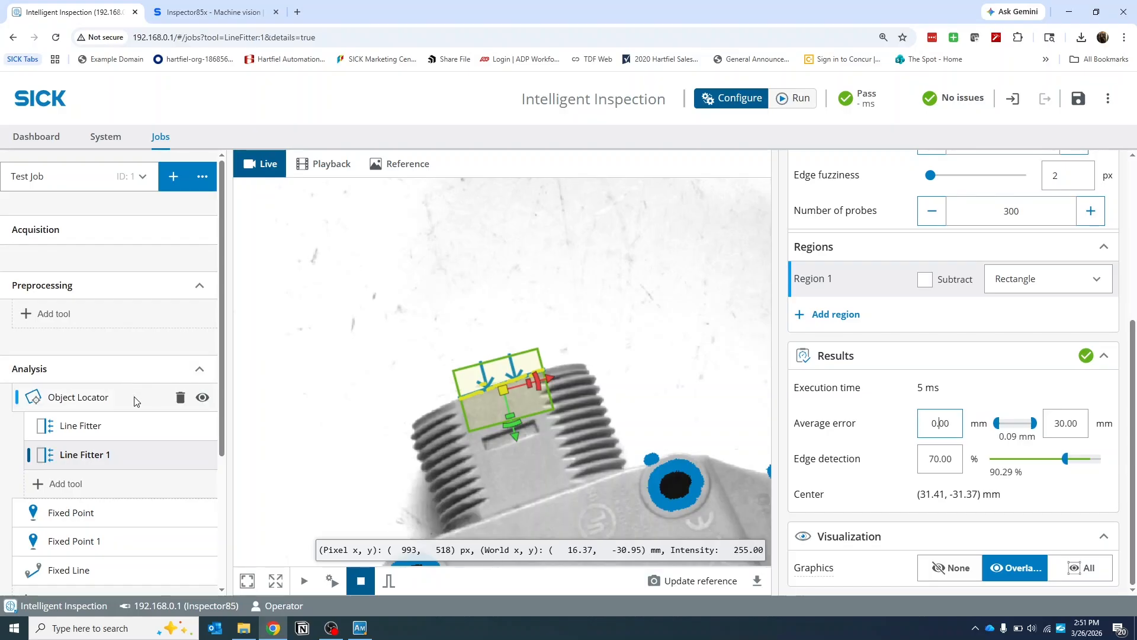
scroll(121, 403, "down", 3)
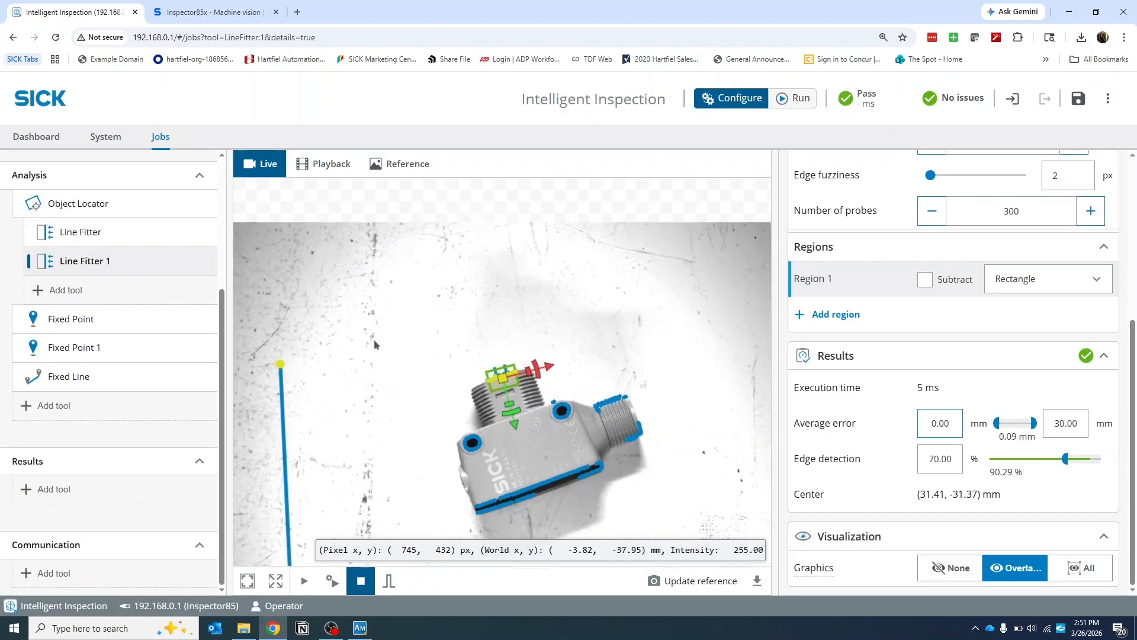
Add a Distance measurement tool to the analysis and look through the features offered for its Feature A.
left_click(51, 407)
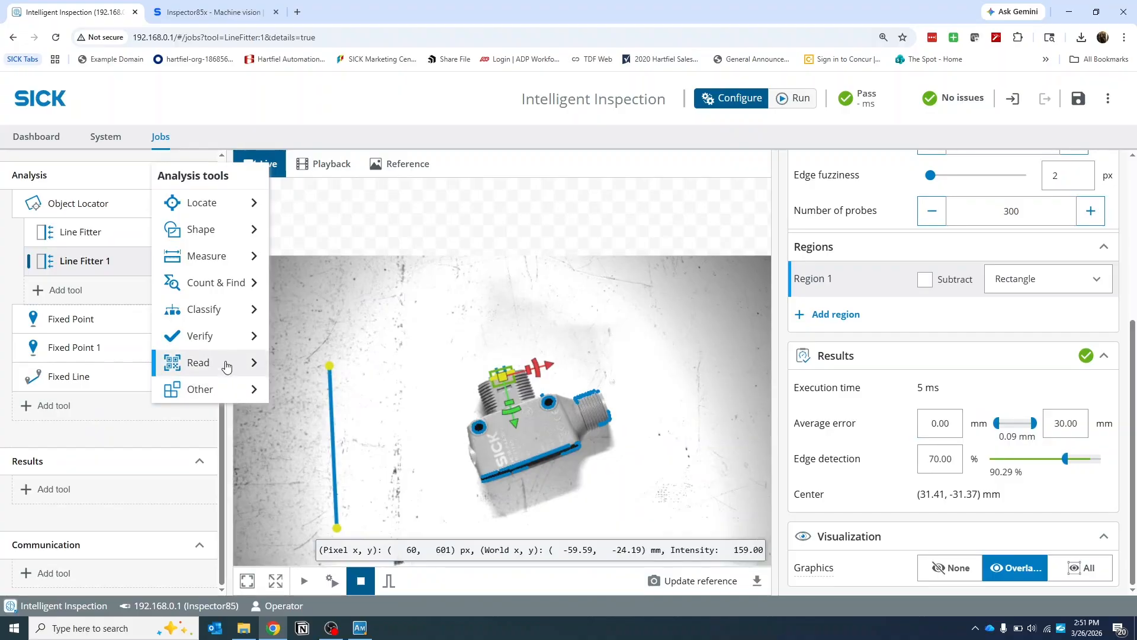
mouse_move(234, 266)
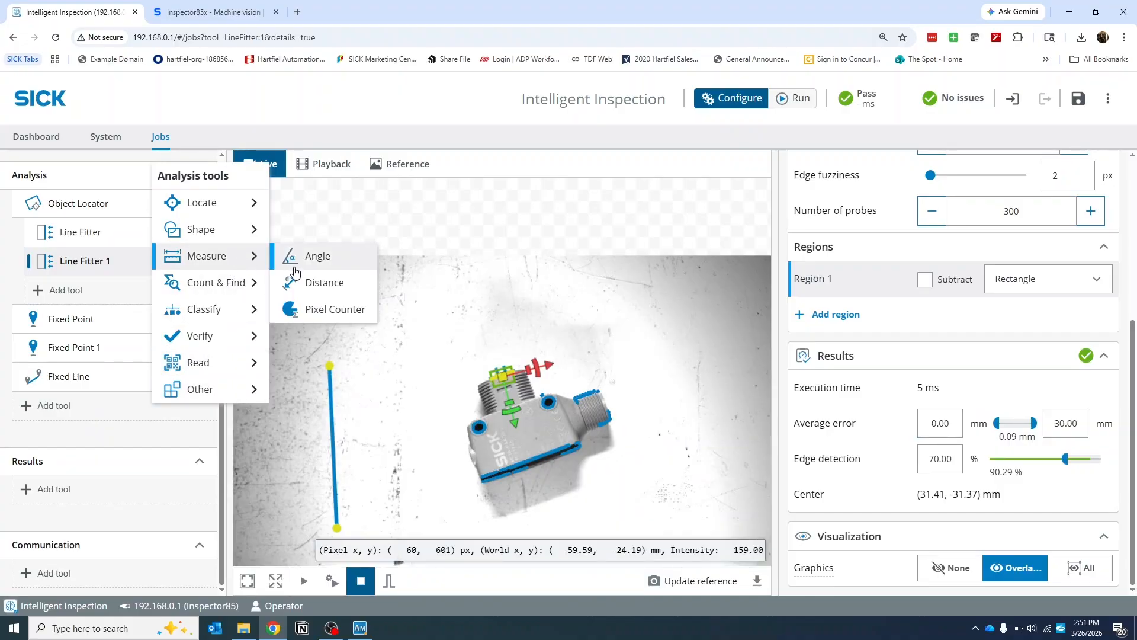
left_click(314, 283)
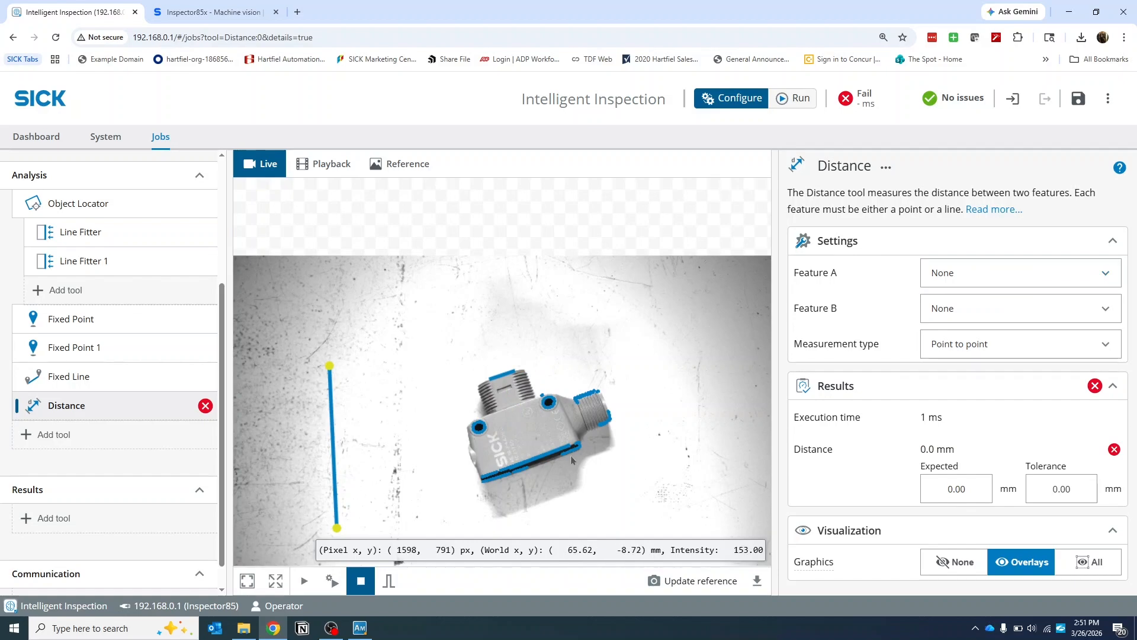
scroll(502, 331, "up", 2)
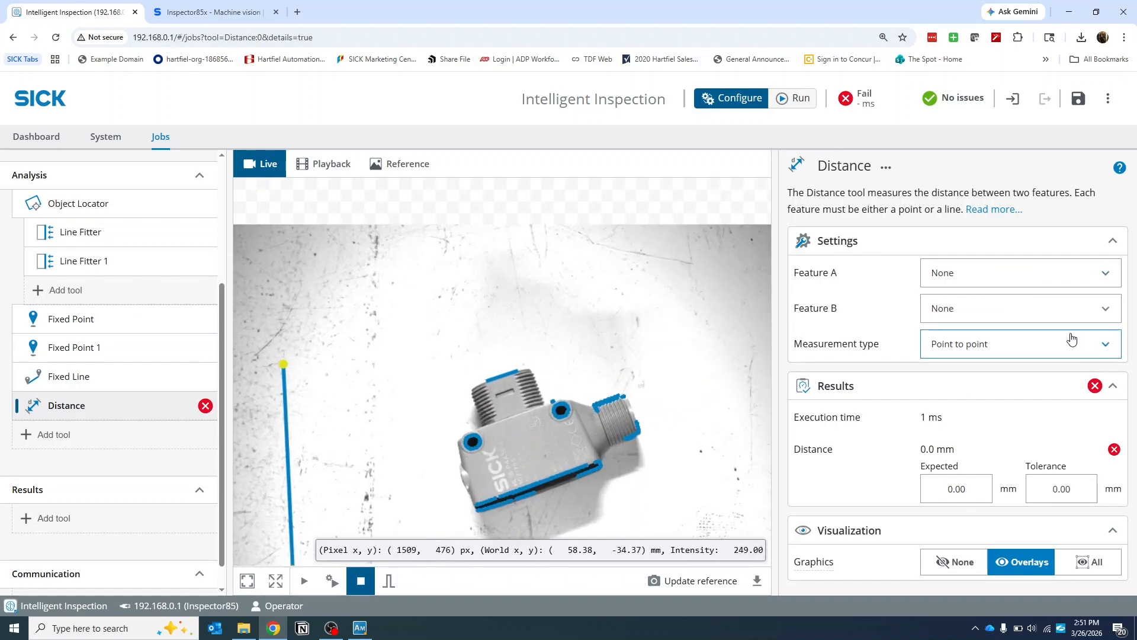
left_click(1015, 274)
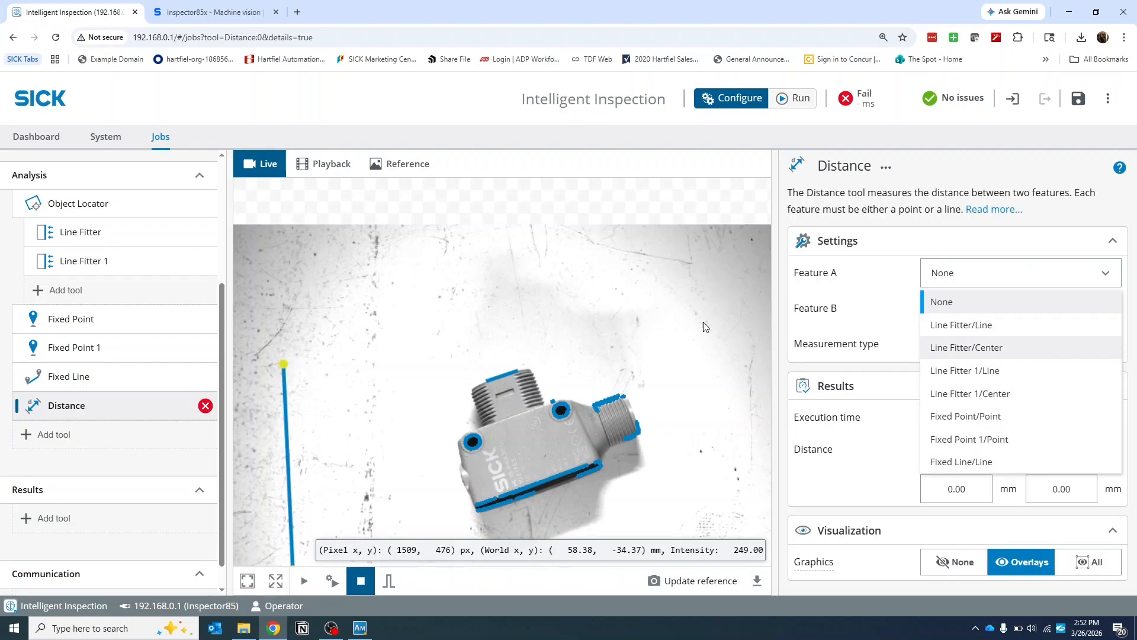
left_click(11, 243)
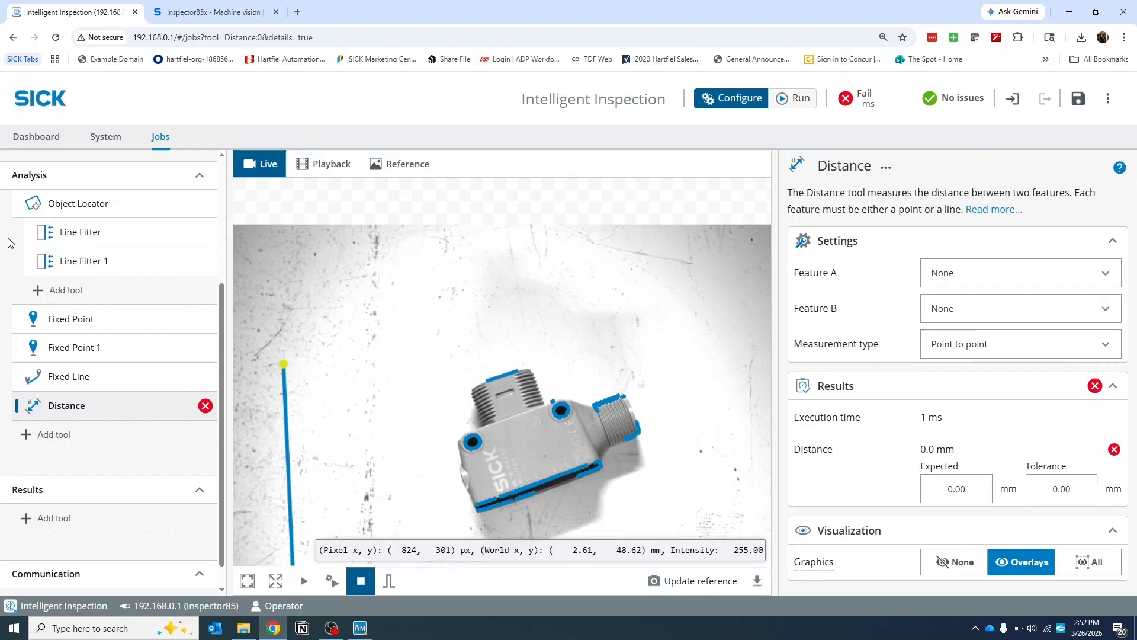
Rename the first line fitter under the Object Locator as Back Line.
right_click(87, 235)
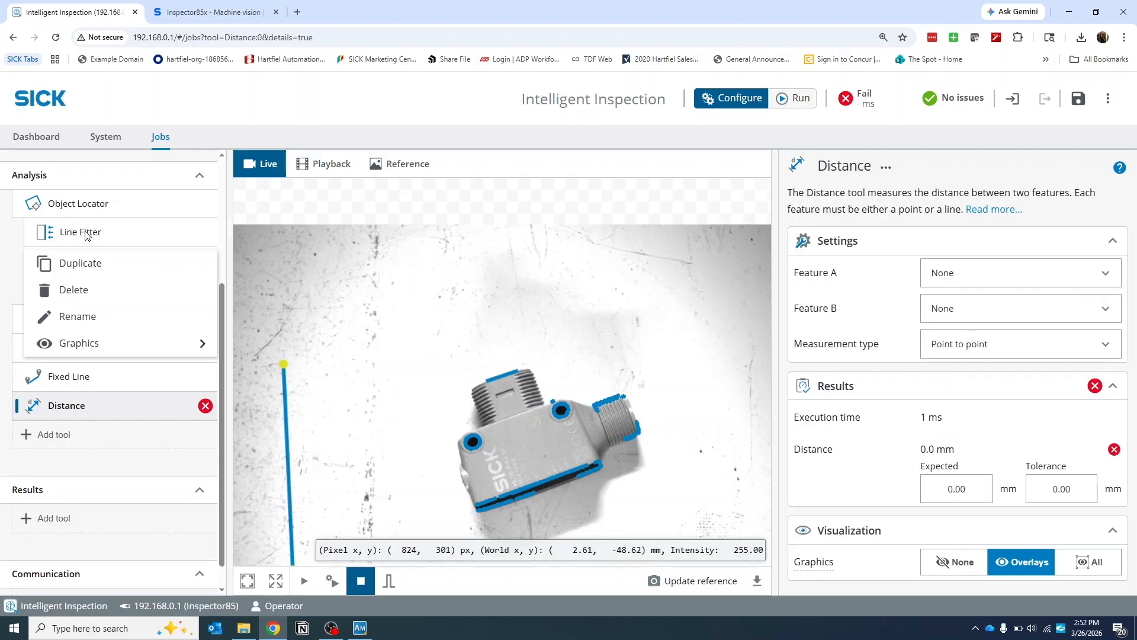
left_click(64, 320)
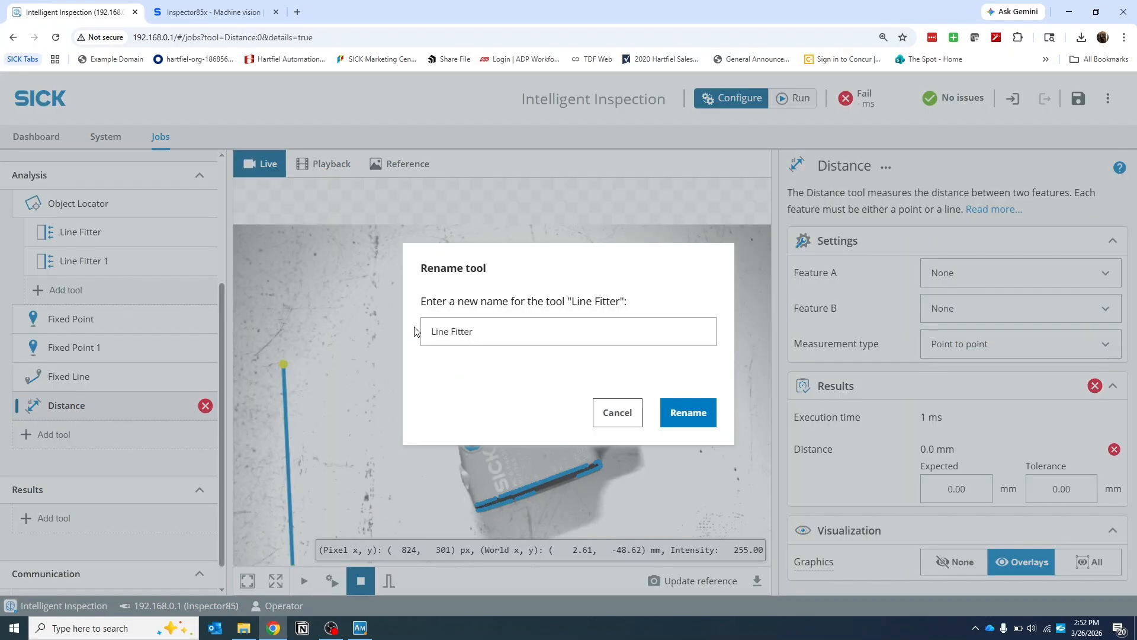
type("B")
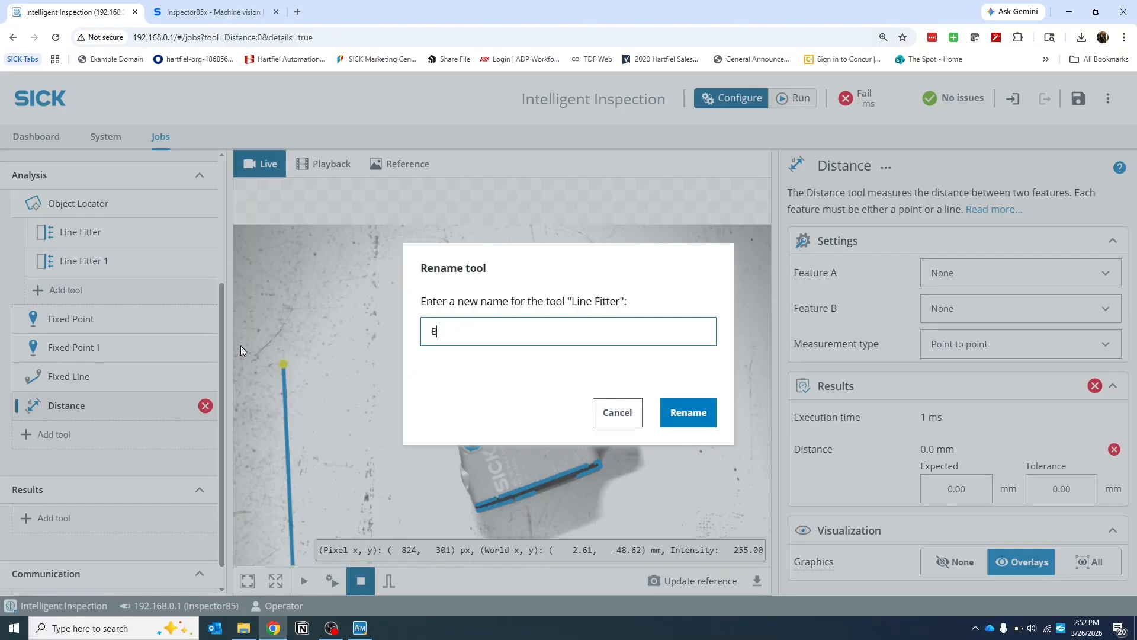
type("ack Line")
key("Return")
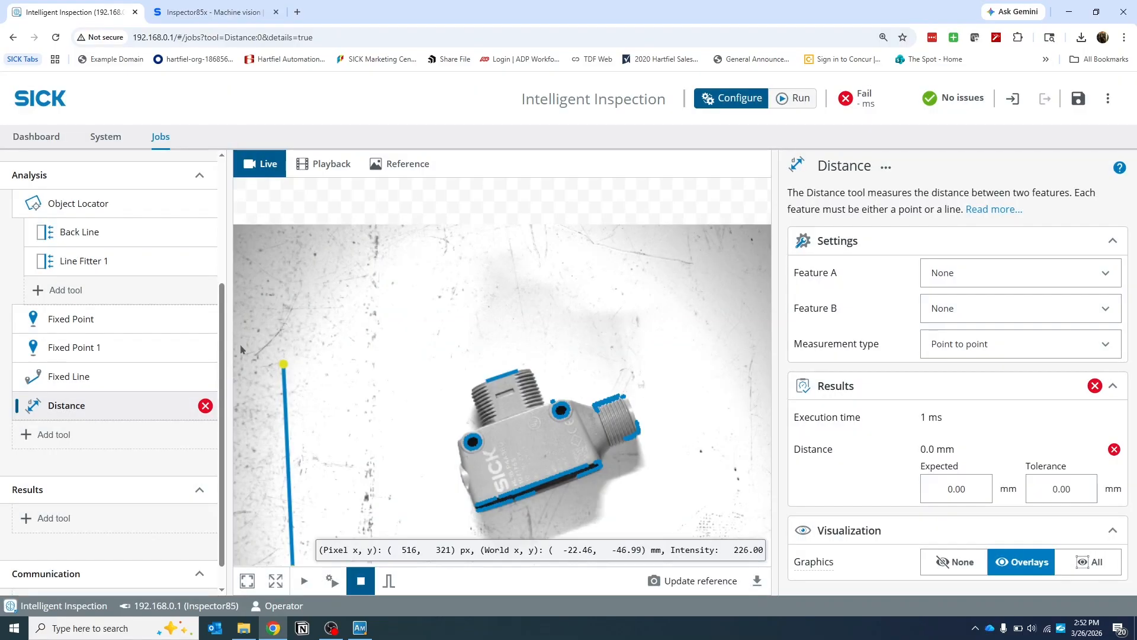
Rename Line Fitter 1 under the Object Locator as Nose Line.
right_click(95, 273)
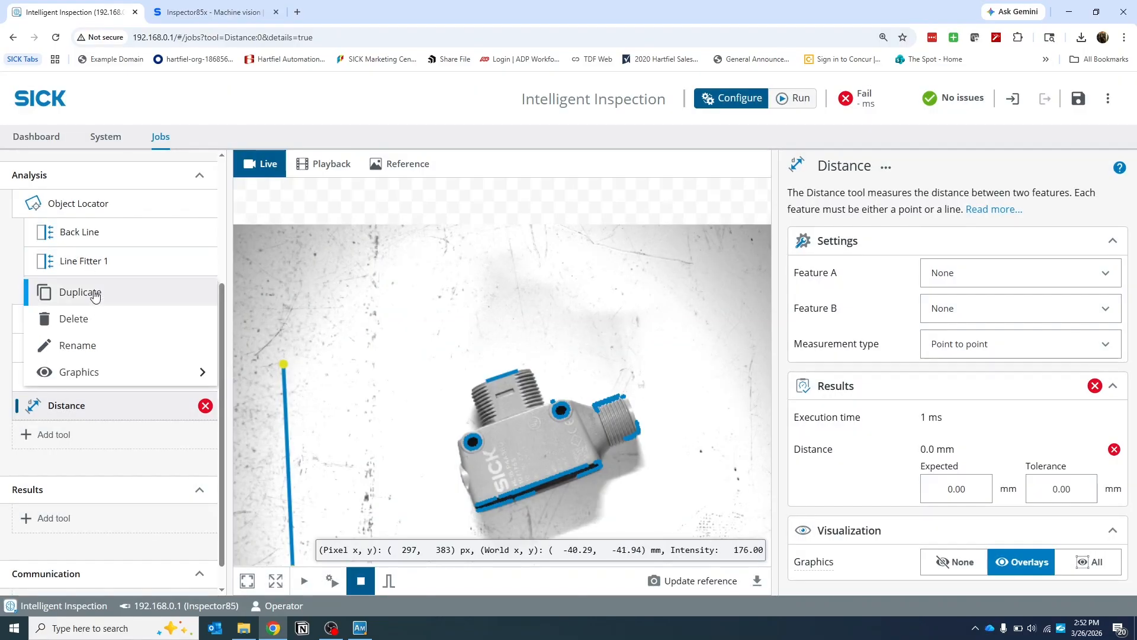
left_click(95, 344)
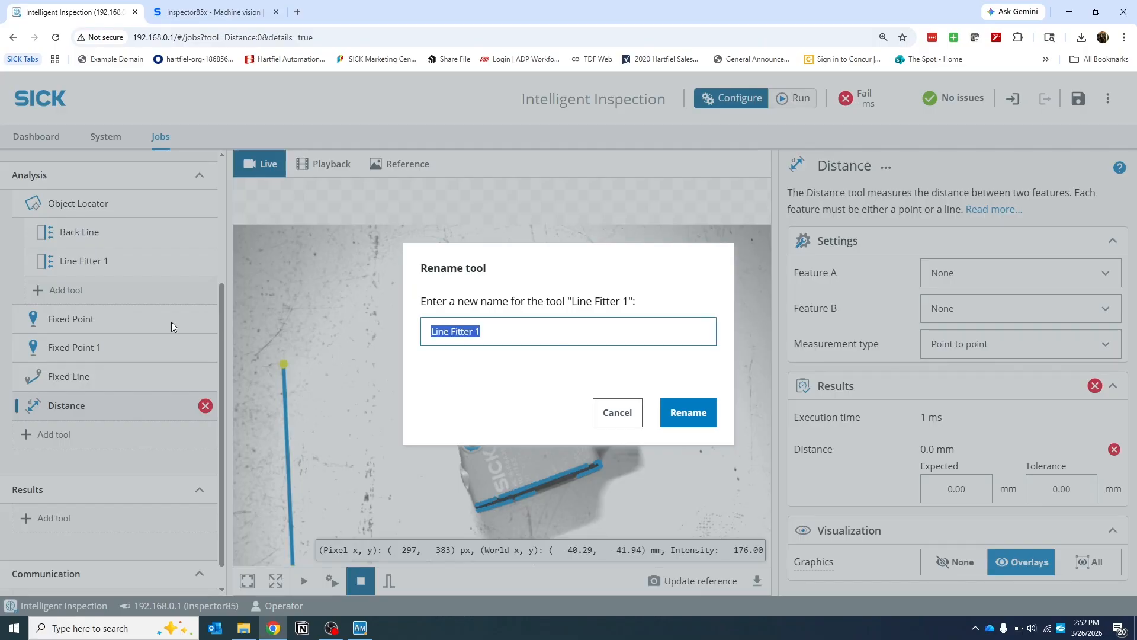
type("Nose Line")
left_click(696, 419)
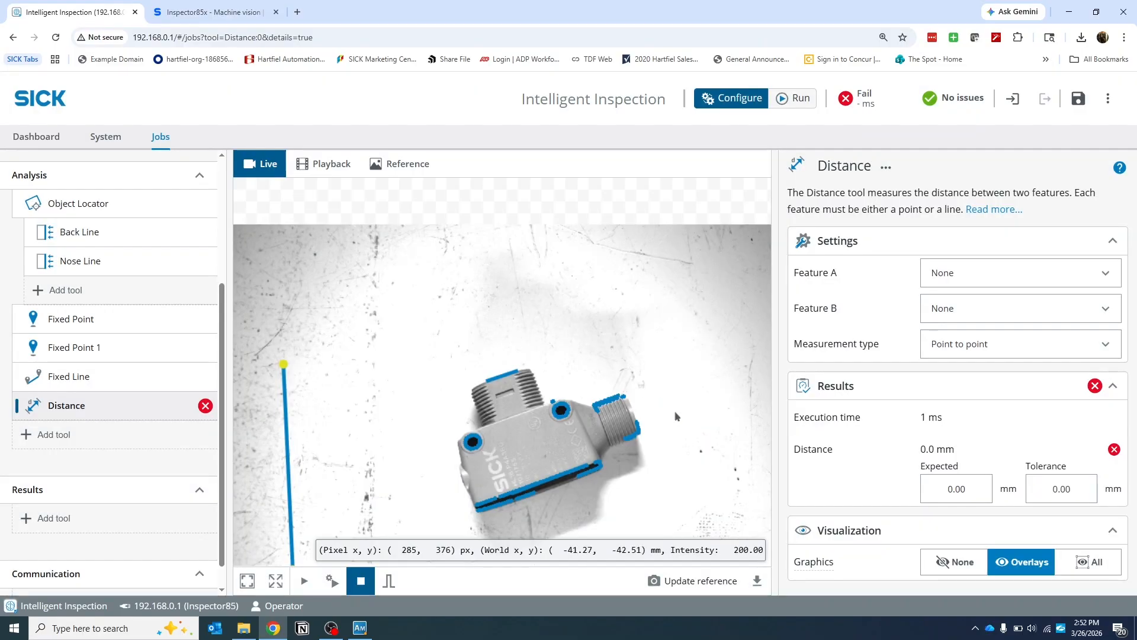
Set the Distance tool's Feature A to Back Line/Line and Feature B to Nose Line/Line.
left_click(1017, 278)
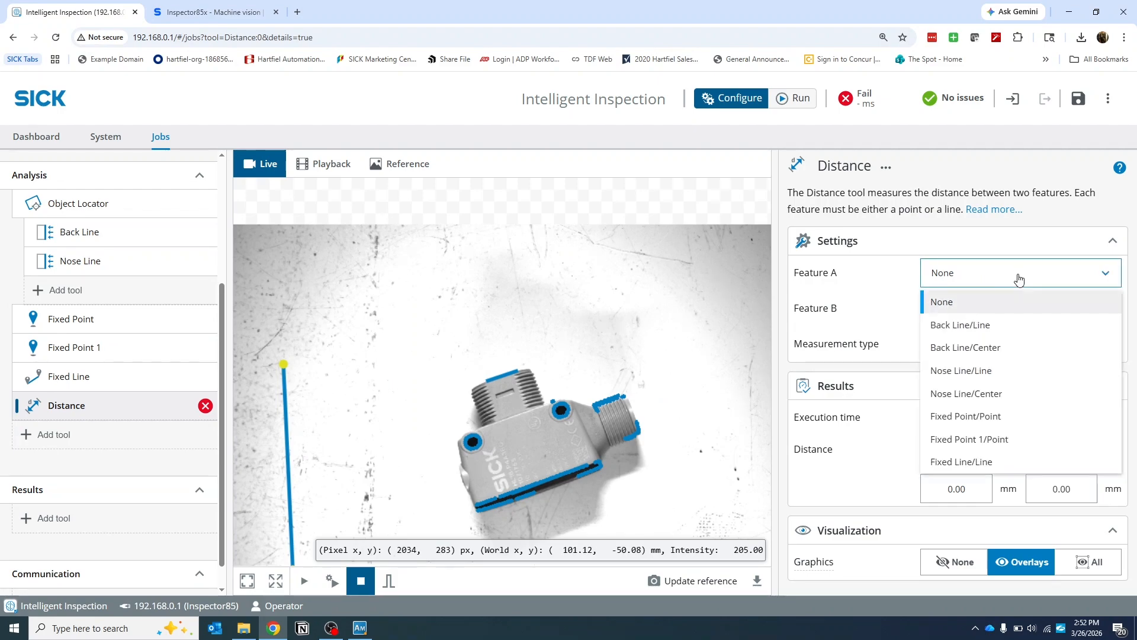
left_click(1026, 333)
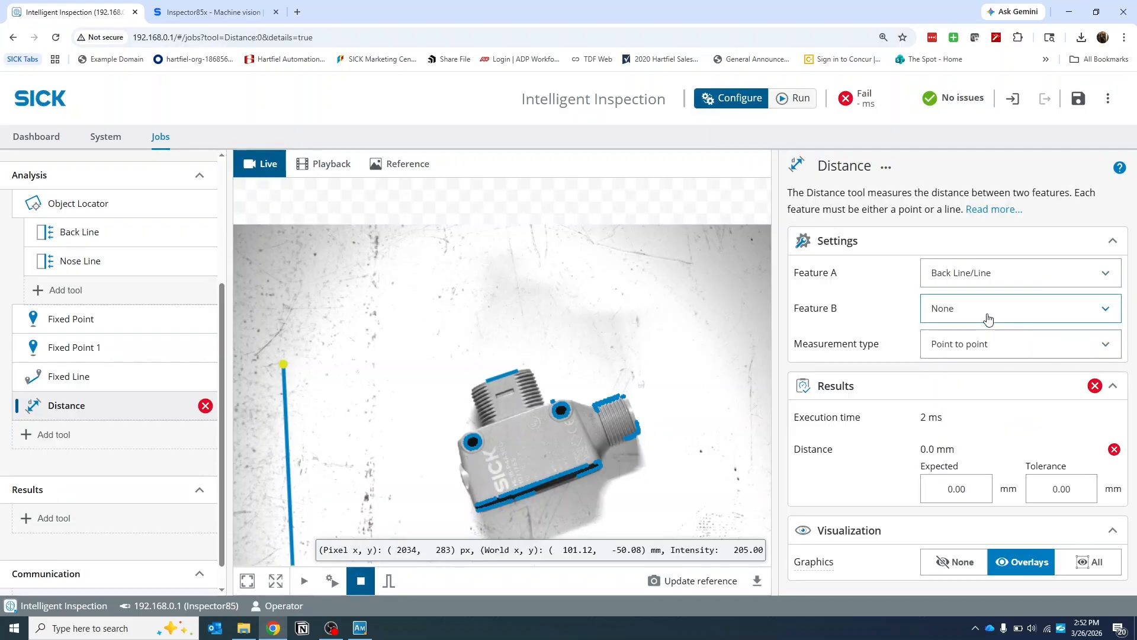
left_click(988, 319)
left_click(1008, 412)
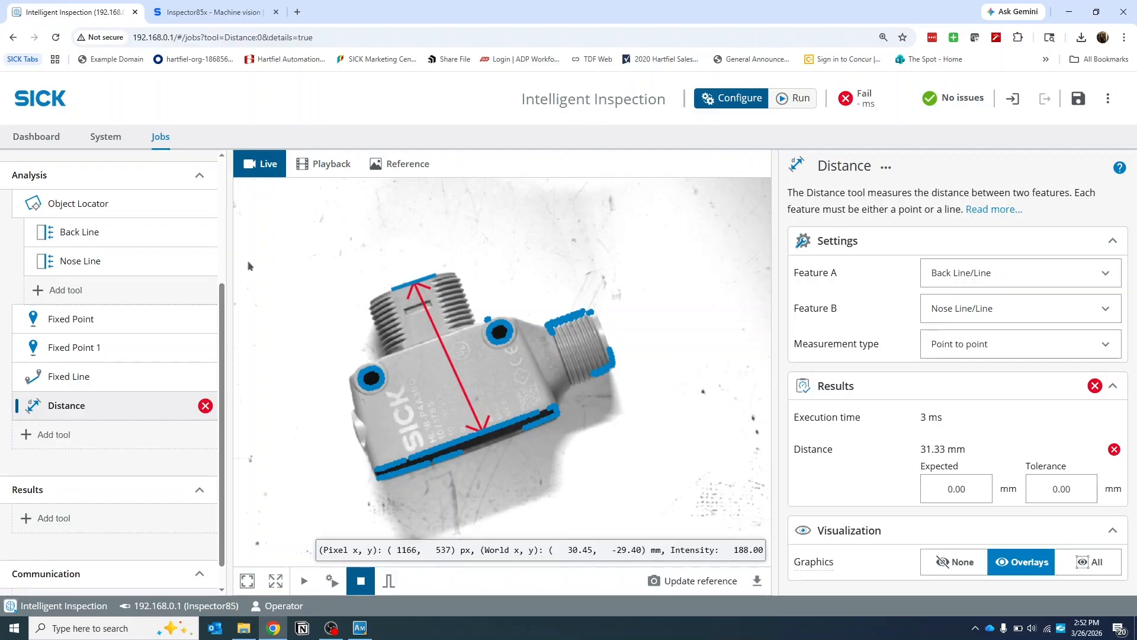
Check the Back Line and Nose Line fitters, and set the Distance tool's measurement type to Right angle.
left_click(70, 237)
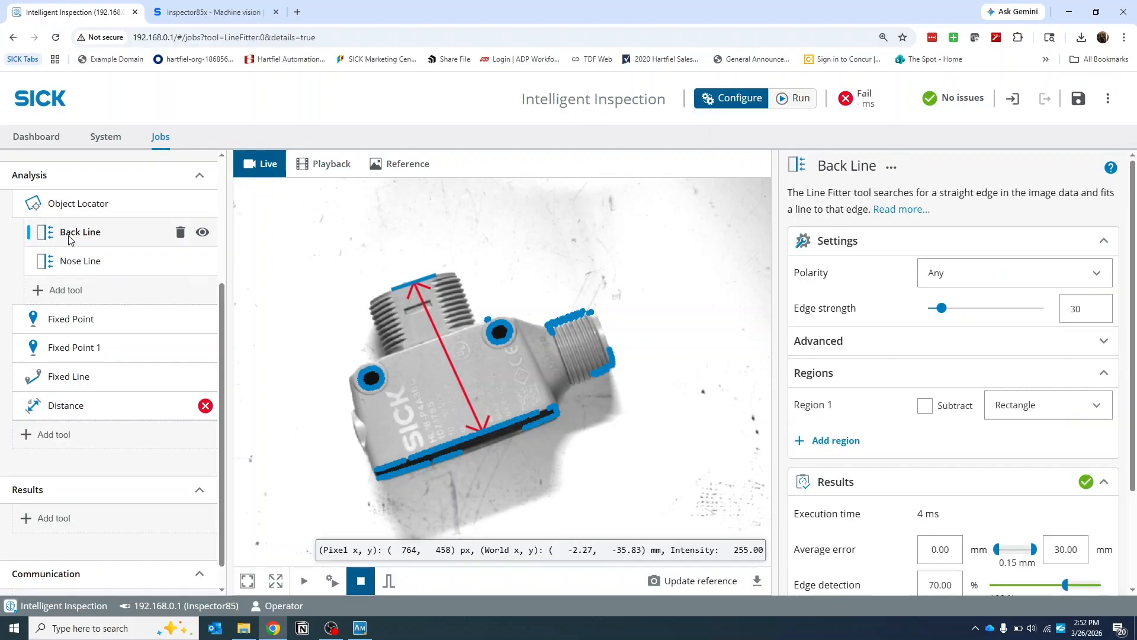
left_click(75, 262)
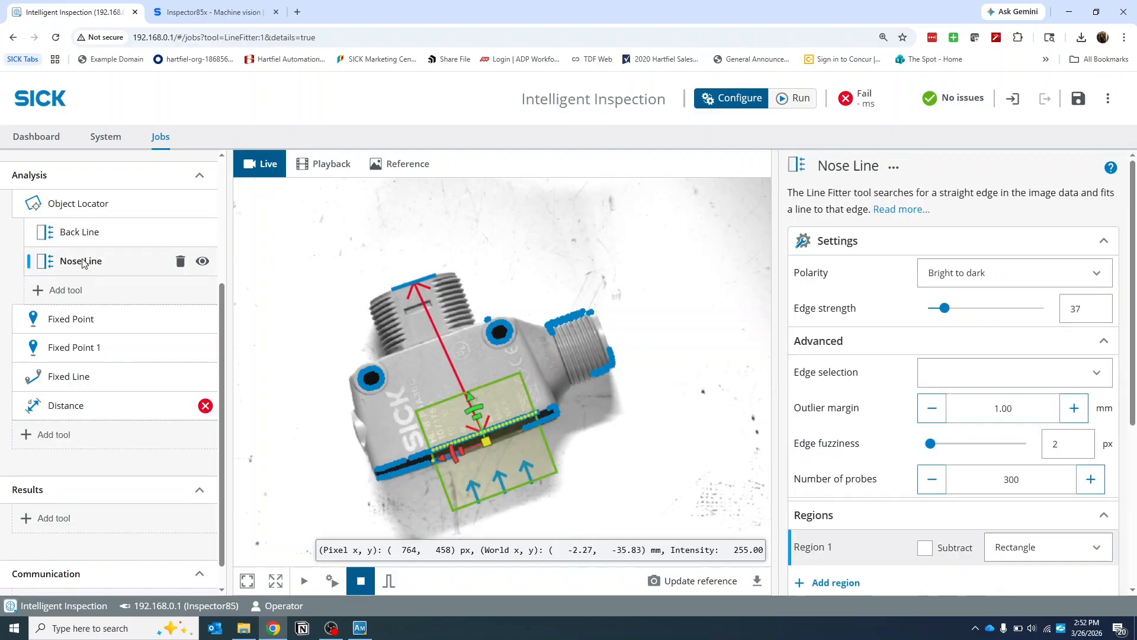
left_click(88, 409)
left_click(1009, 348)
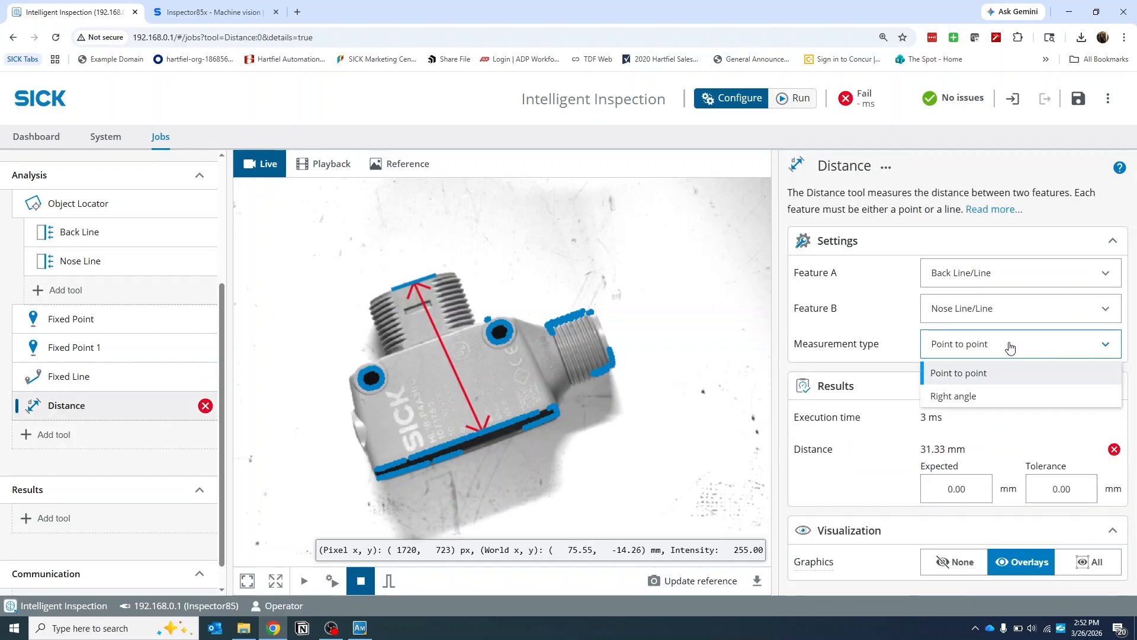
left_click(991, 397)
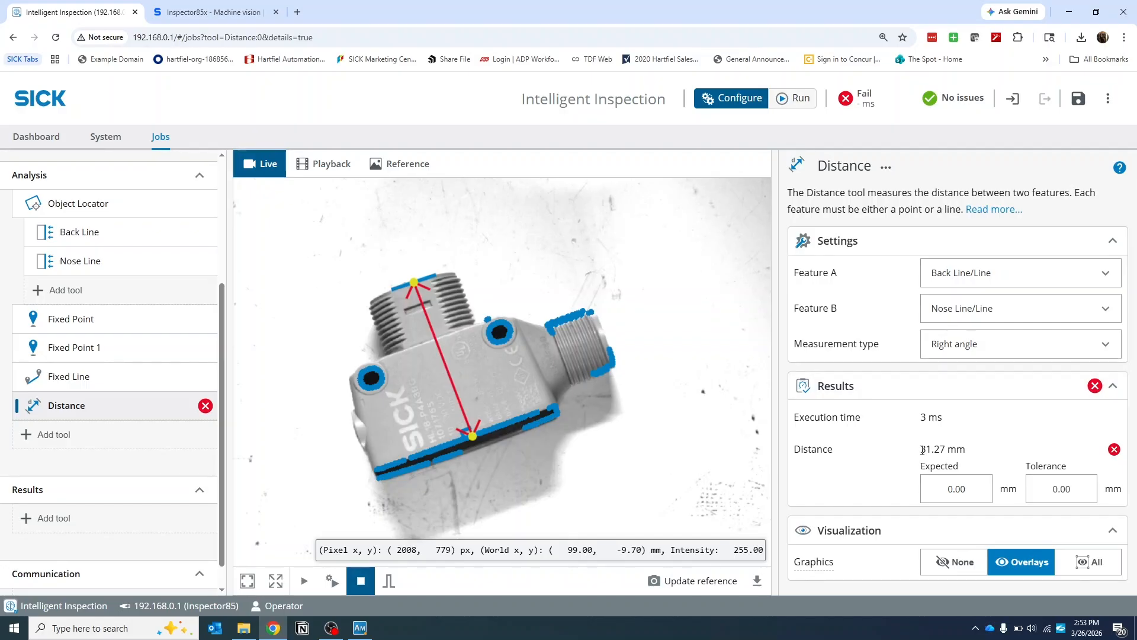
Review the Distance tool's measured result and set its expected distance to 31 mm with a tolerance of 3 mm.
left_click_drag(941, 450, 988, 457)
left_click(1005, 472)
left_click_drag(919, 452, 976, 449)
left_click(976, 449)
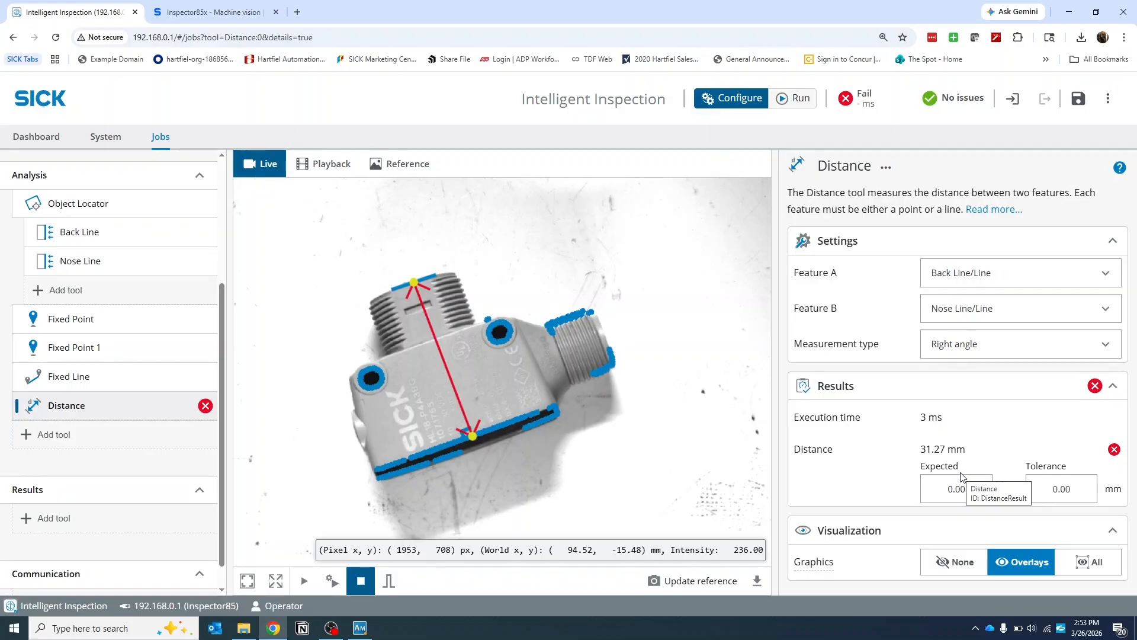
left_click(975, 487)
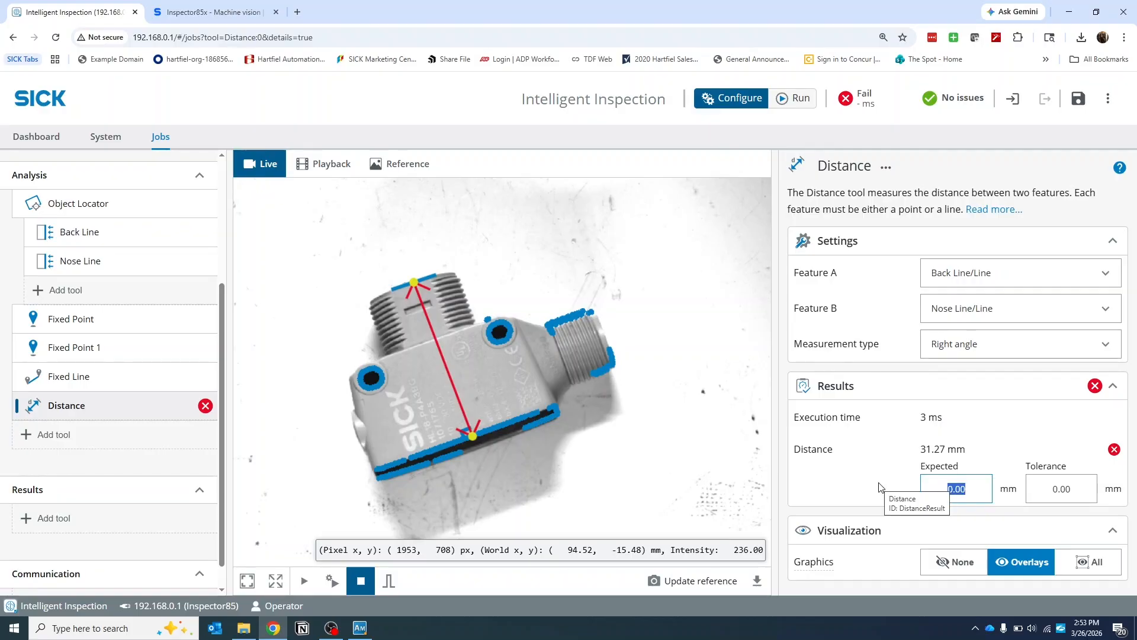
type("31")
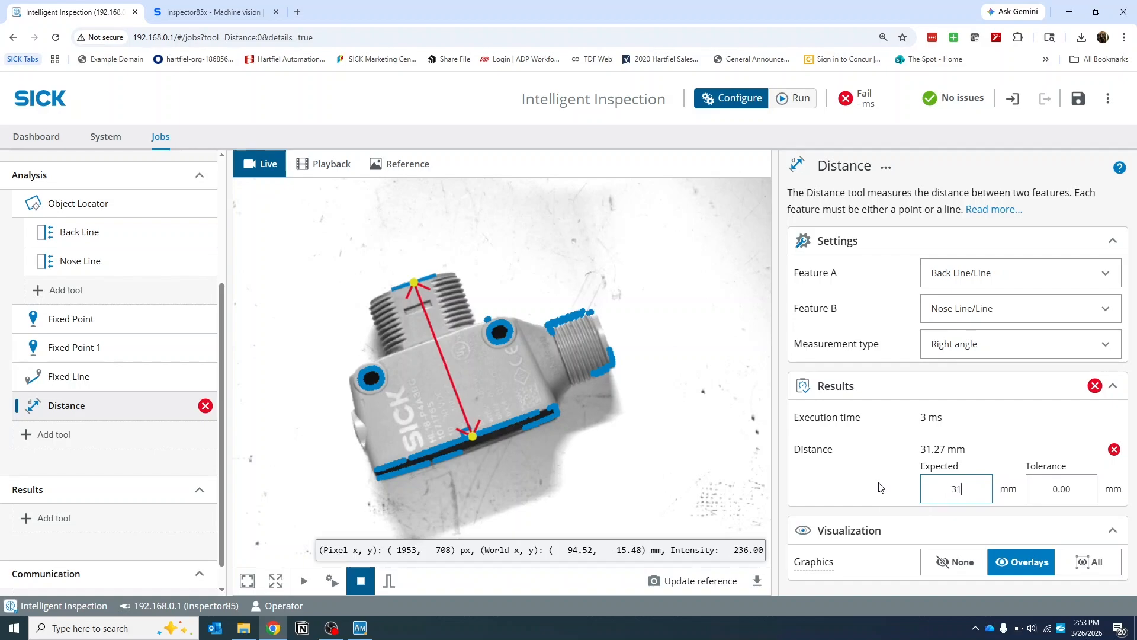
left_click(1053, 480)
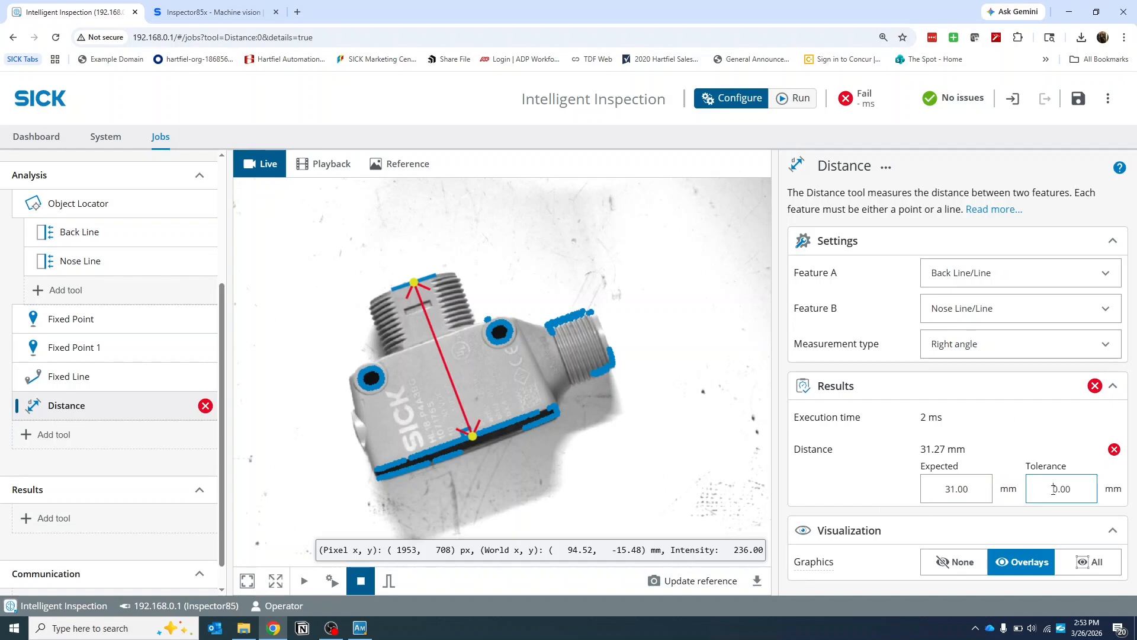
type("3")
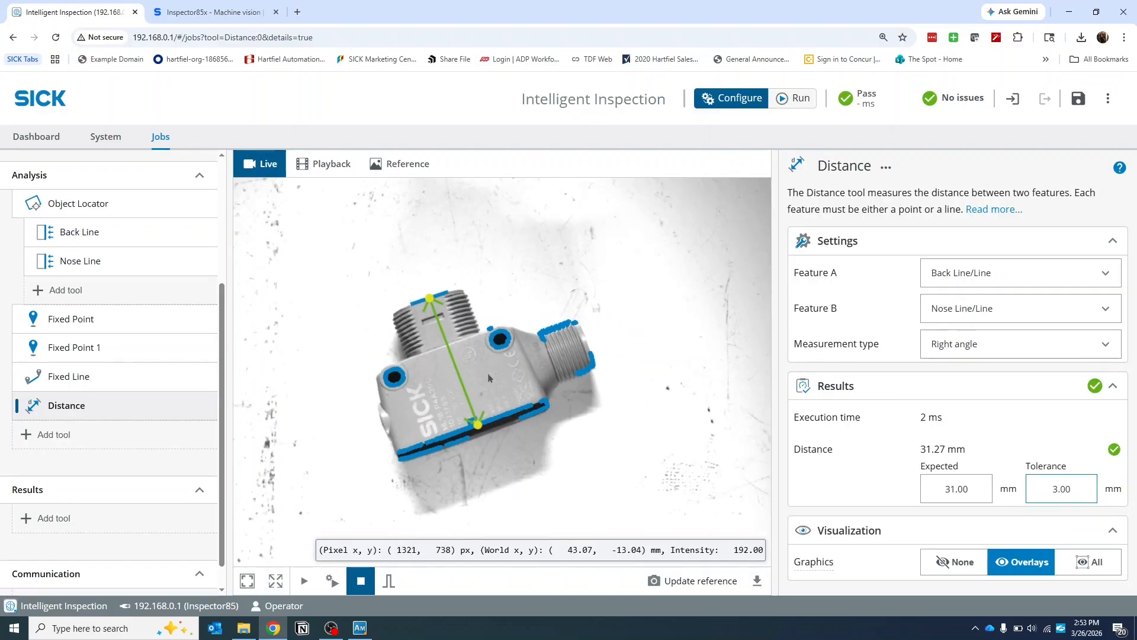
Add an Angle measurement tool with Back Line/Line as its reference line and Fixed Line/Line as its secondary line.
left_click(70, 442)
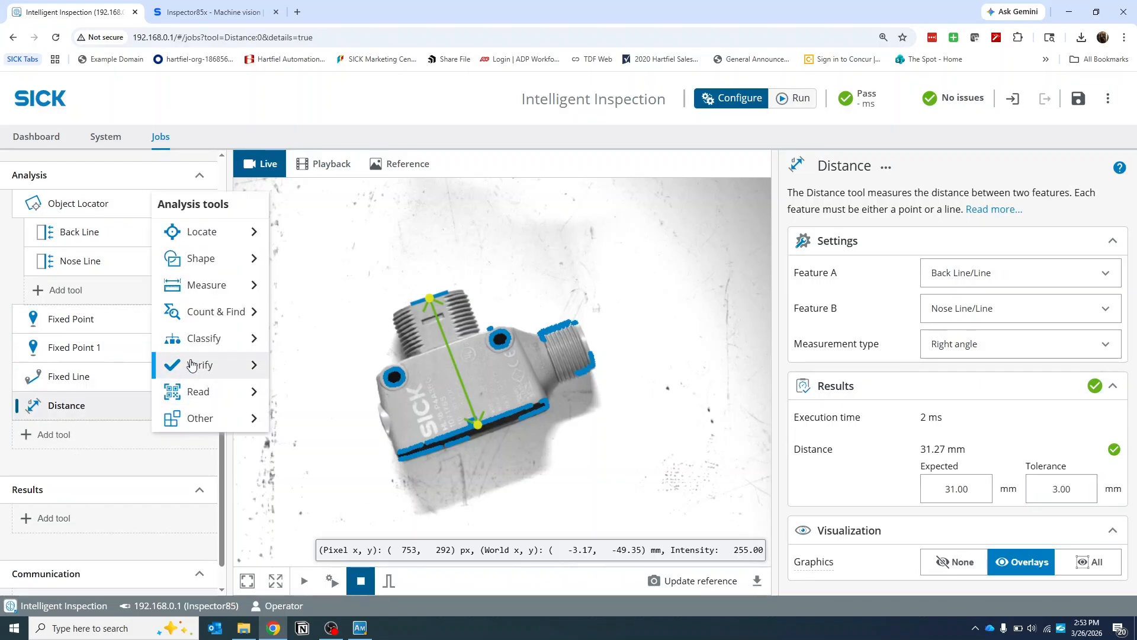
mouse_move(202, 294)
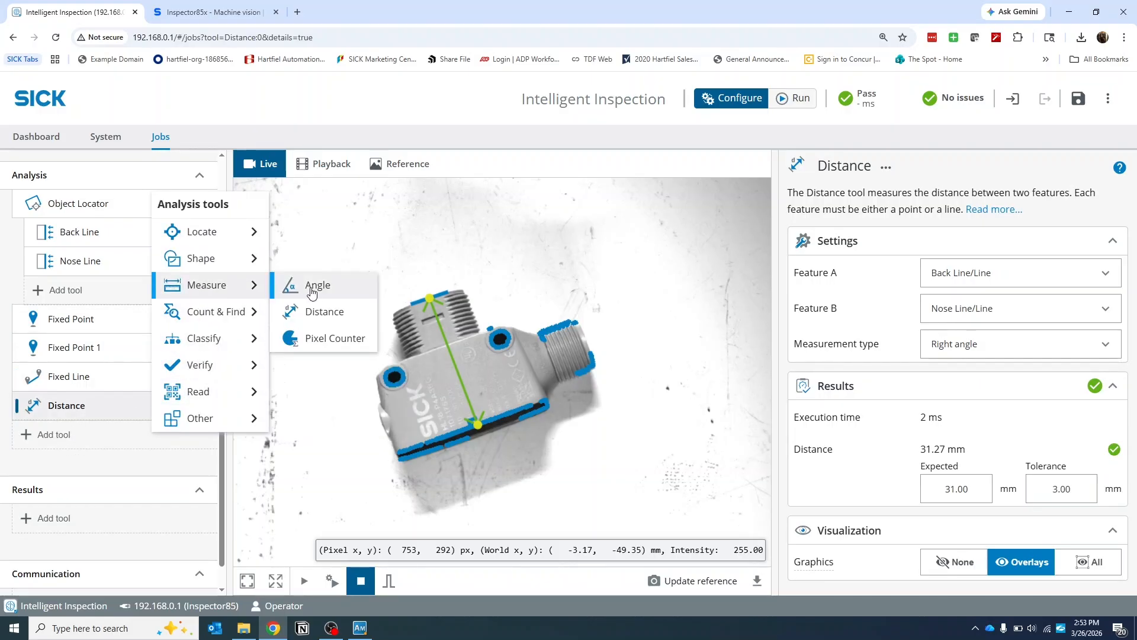
left_click(312, 288)
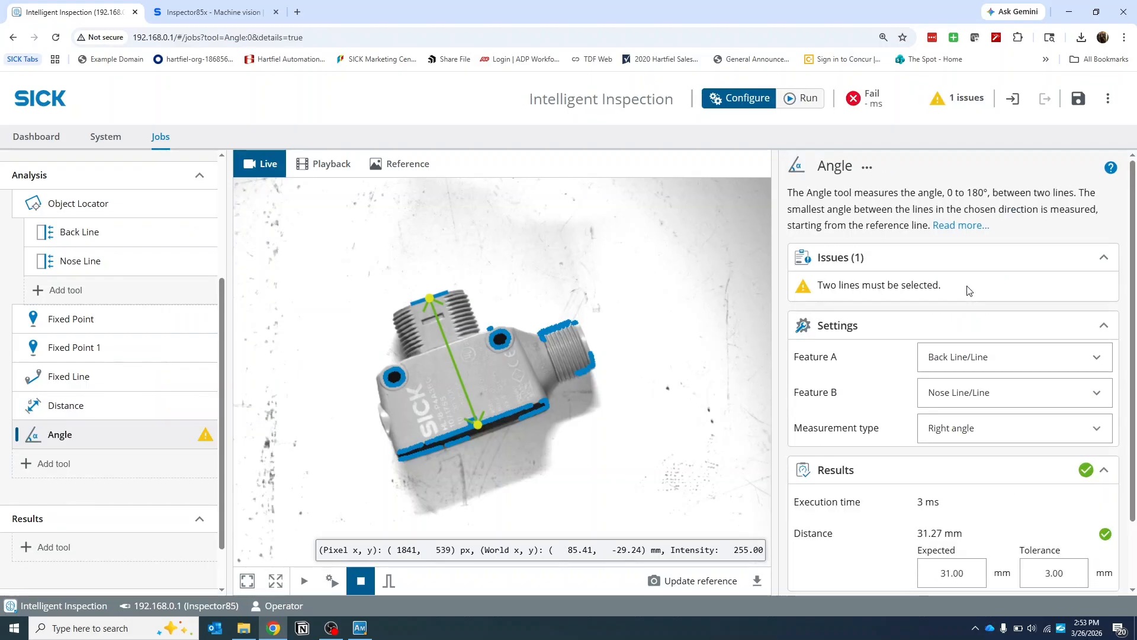
left_click(965, 363)
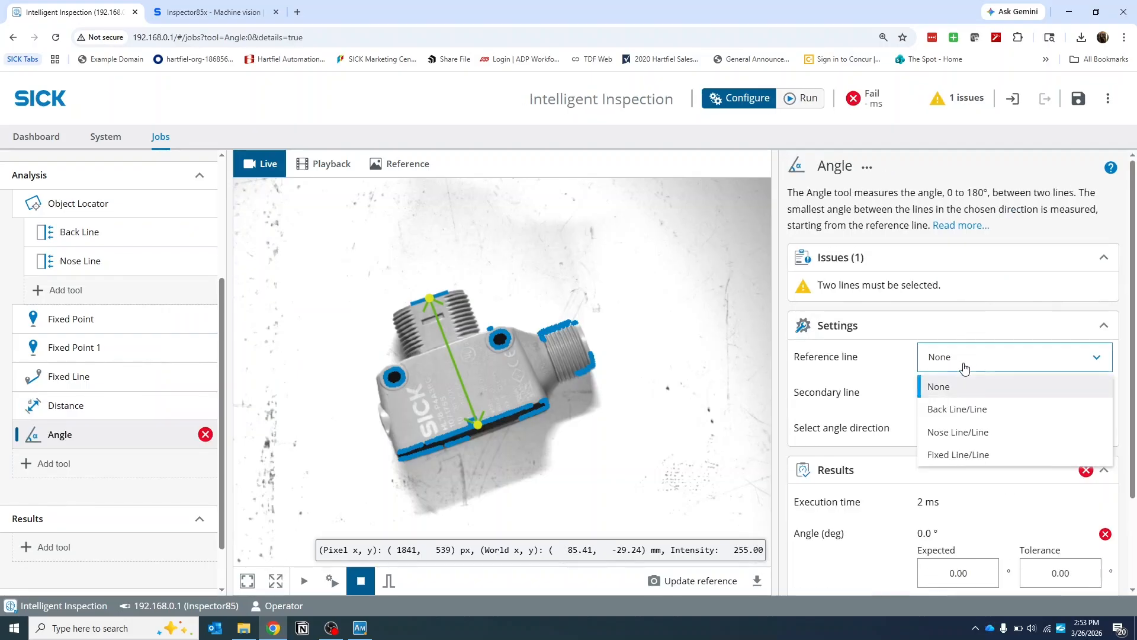
left_click(988, 419)
left_click(985, 398)
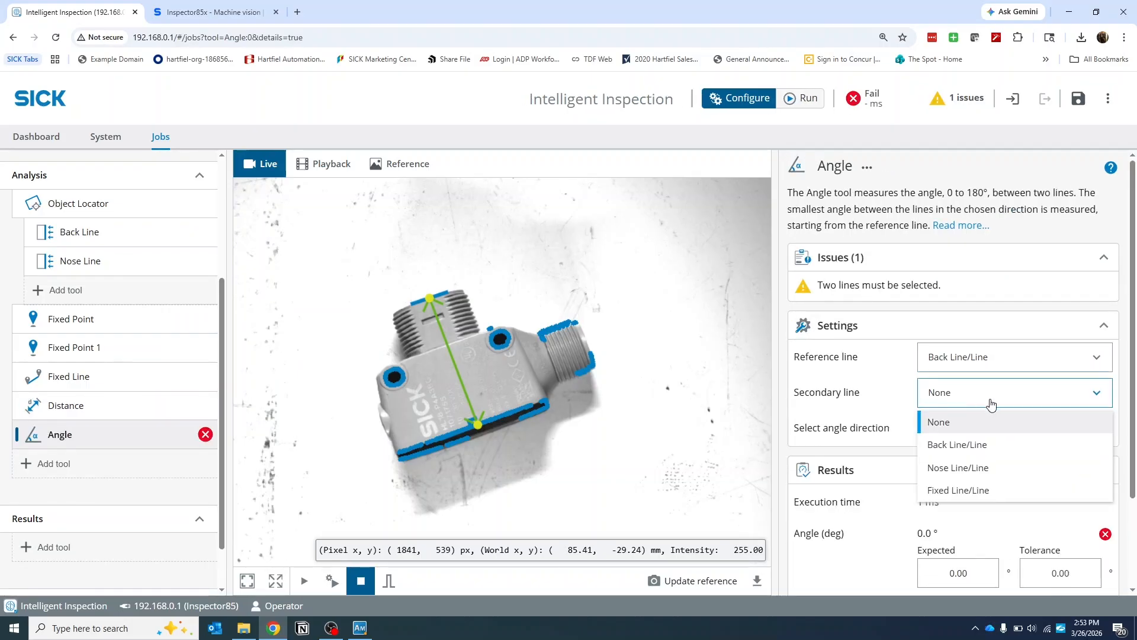
left_click(987, 490)
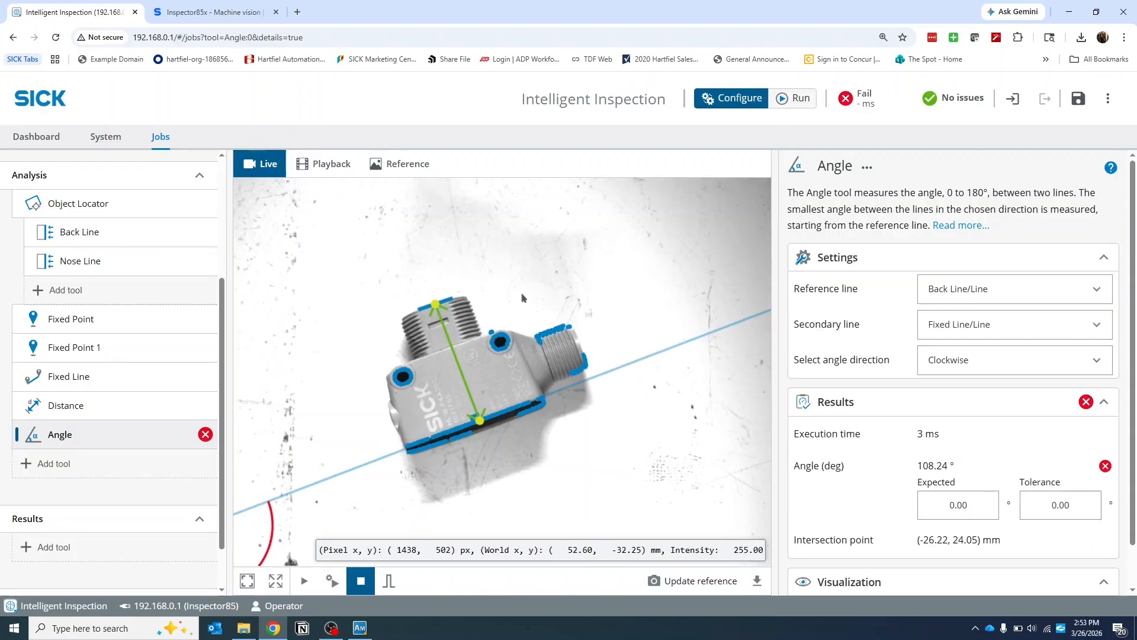
Examine the angle arc and the intersection point of Back Line and Fixed Line in the live image.
scroll(513, 292, "down", 3)
scroll(417, 393, "up", 1)
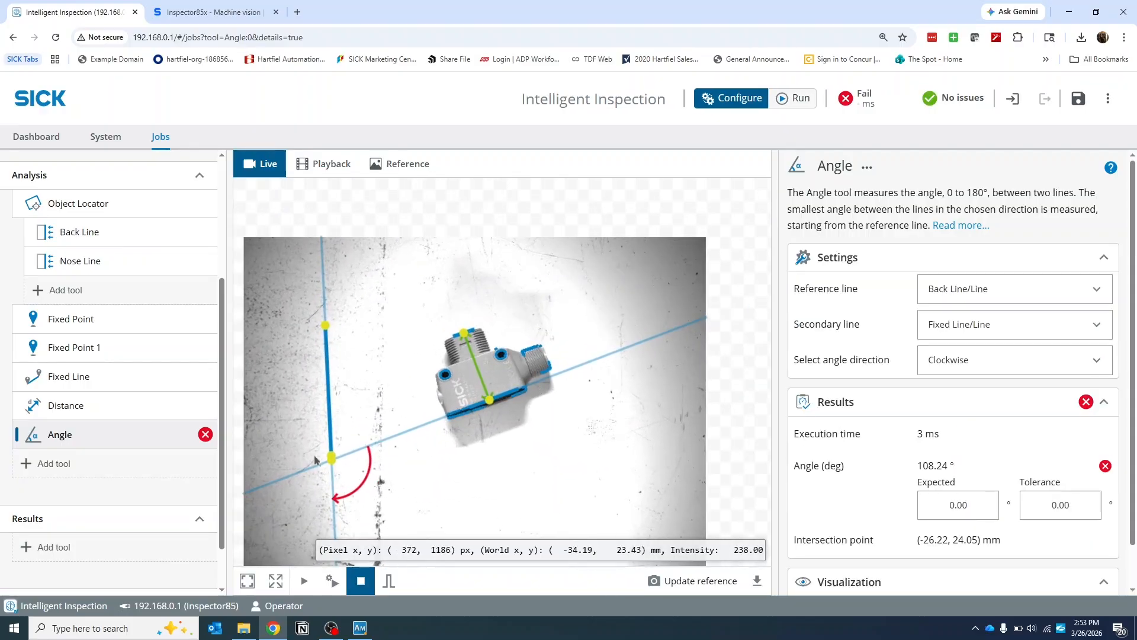
scroll(333, 454, "up", 2)
scroll(333, 455, "up", 1)
left_click_drag(332, 455, 573, 397)
scroll(709, 276, "up", 4)
scroll(531, 382, "up", 5)
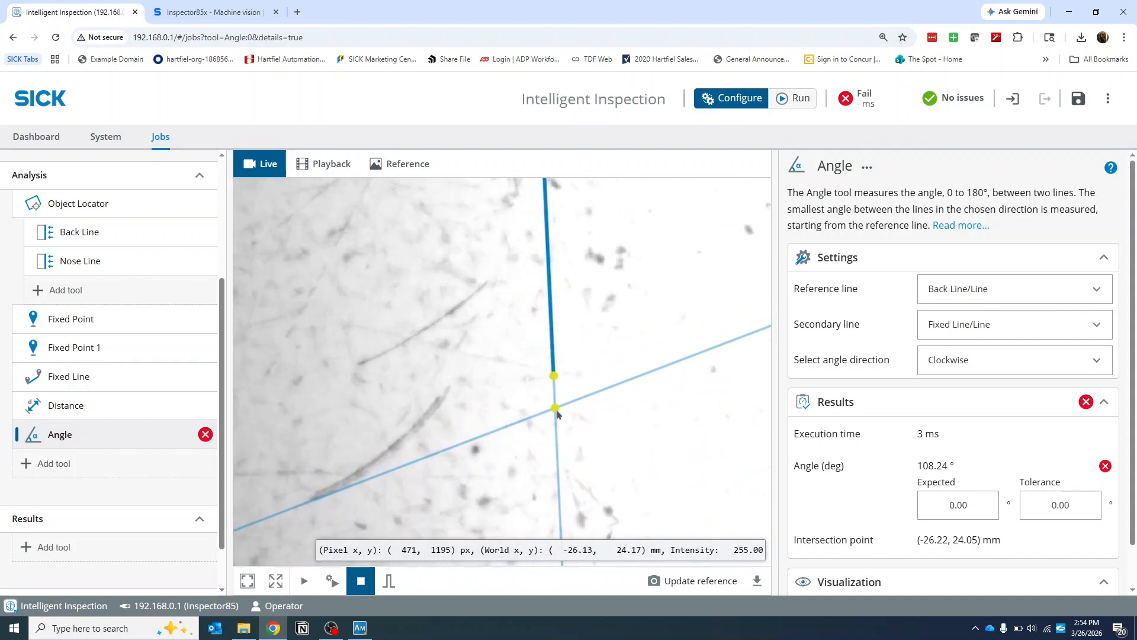
scroll(610, 332, "down", 1)
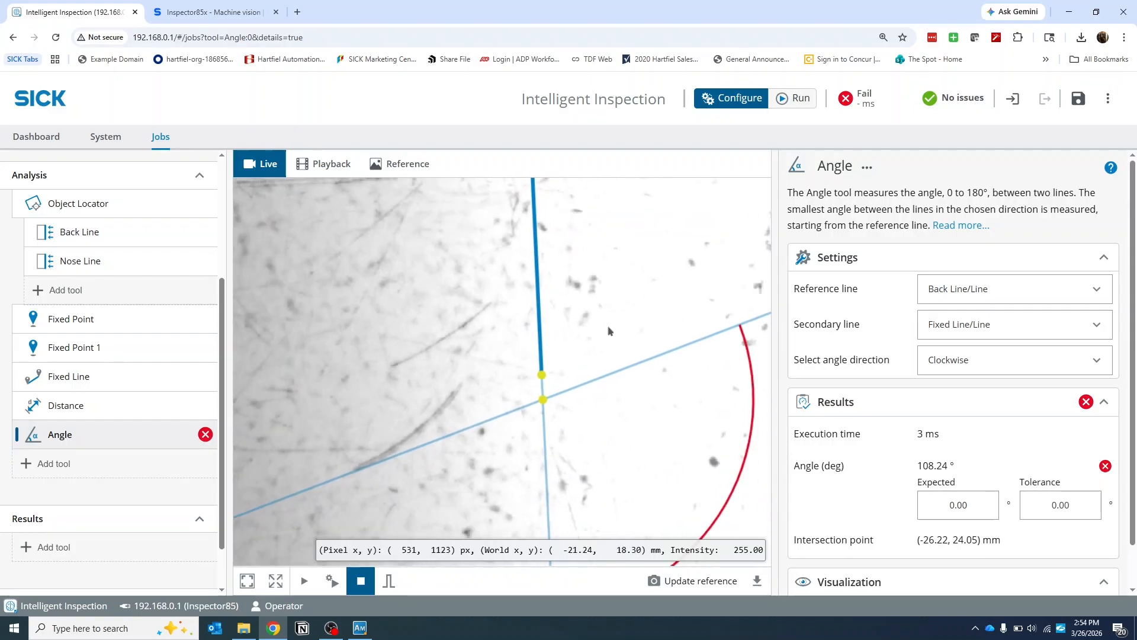
scroll(610, 332, "down", 5)
left_click_drag(635, 299, 534, 342)
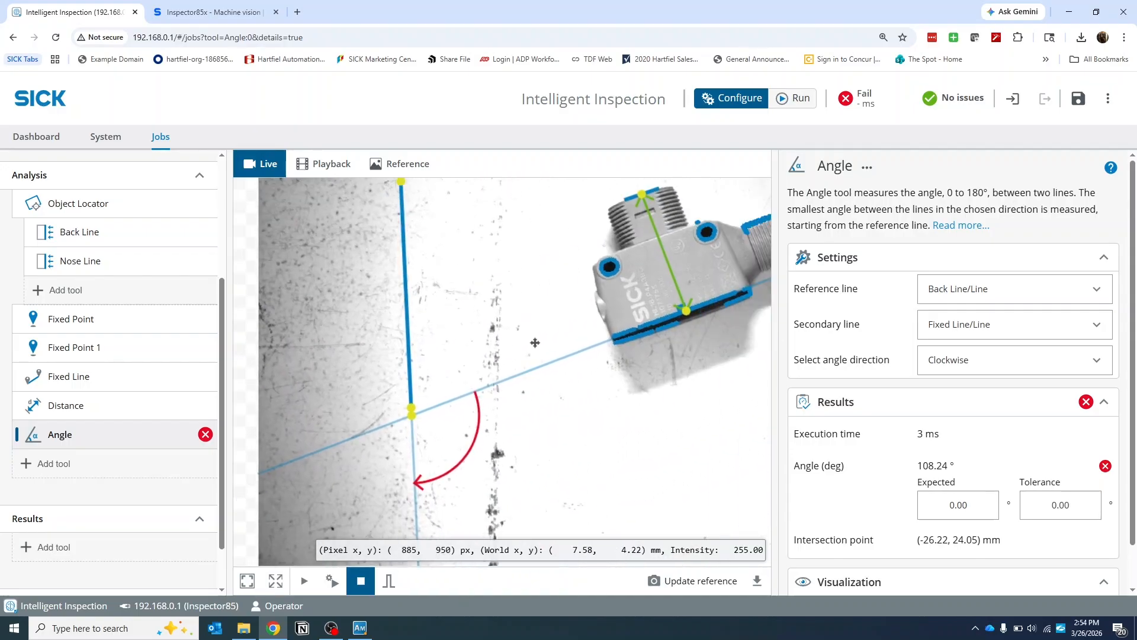
Set the Angle tool's direction to Counter clockwise, with an expected angle of 90° and a tolerance of 90°.
left_click(971, 360)
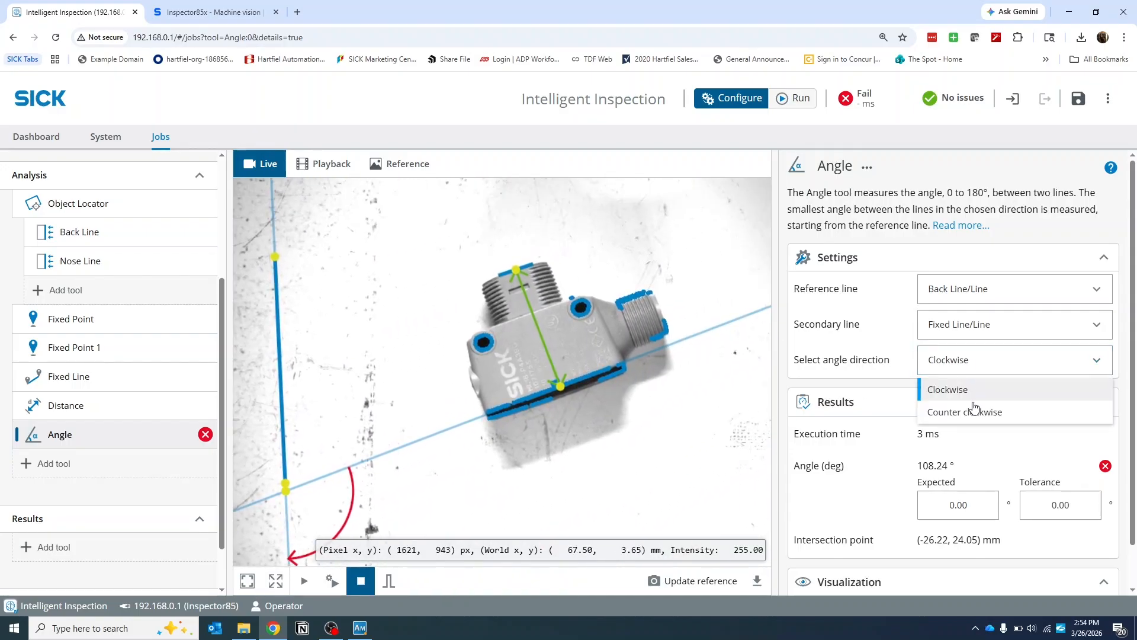
left_click(974, 409)
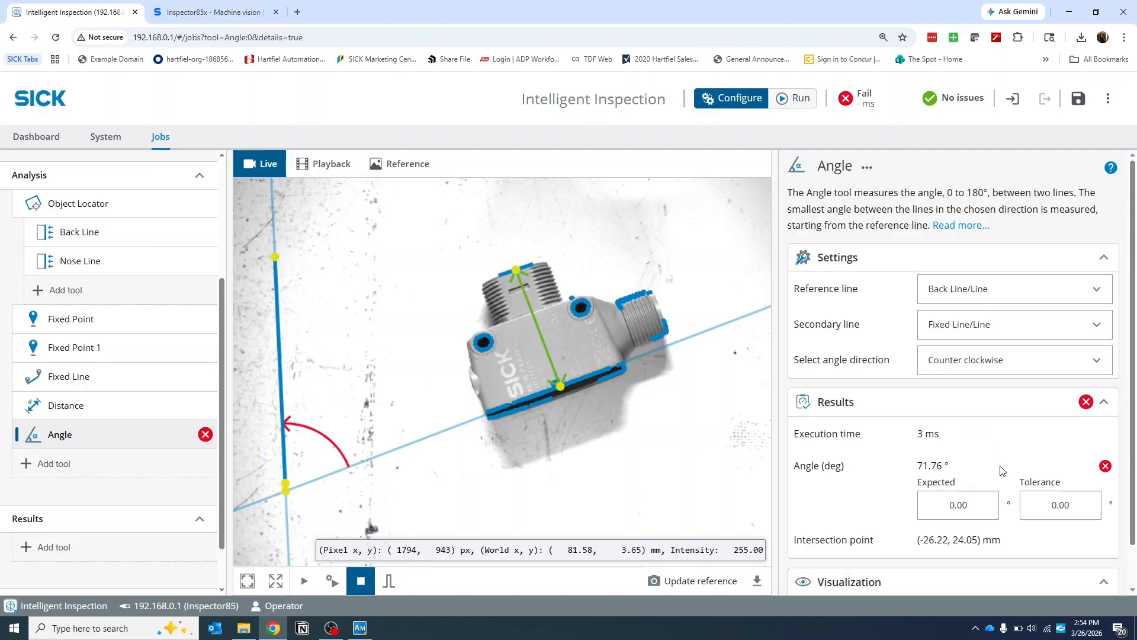
left_click(932, 502)
left_click(1051, 503)
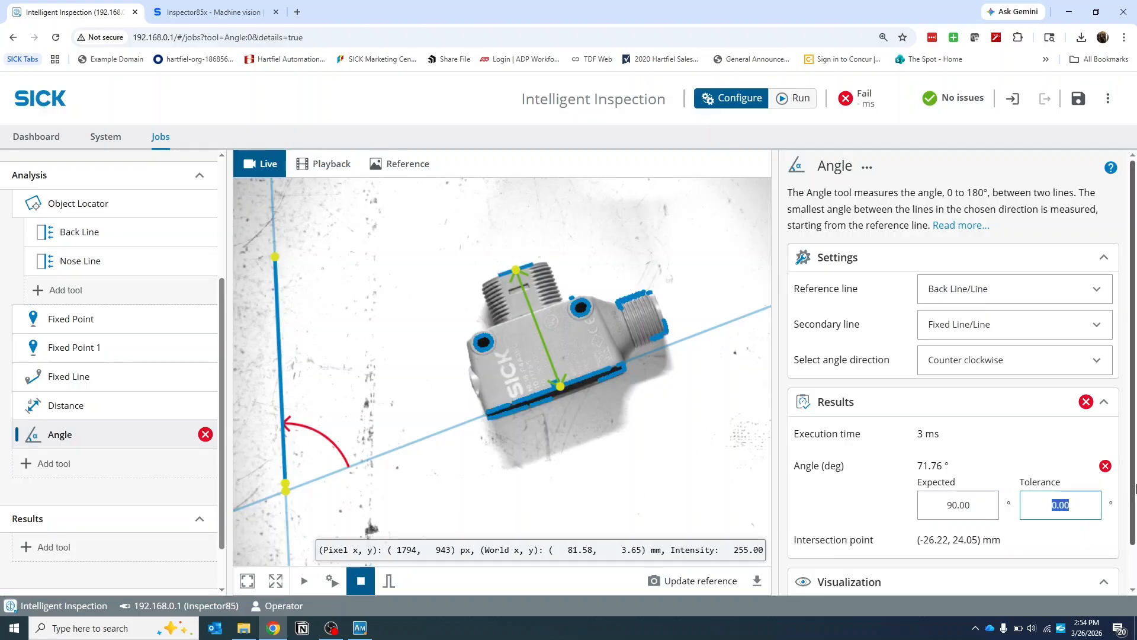
type("90.00")
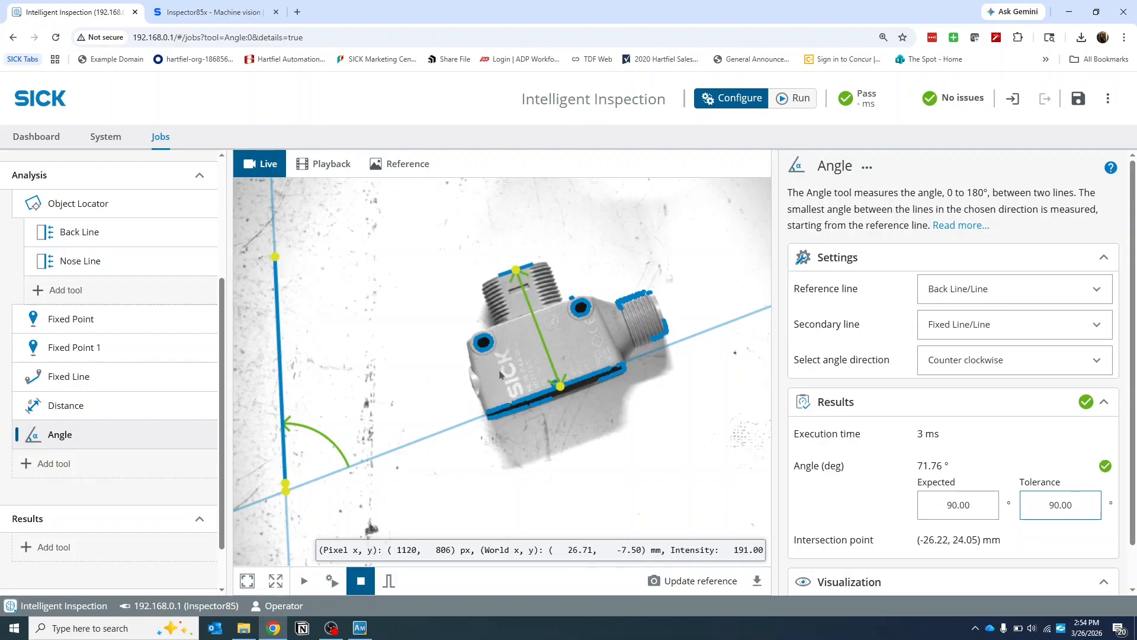
Add an AI OCR Pretrained tool under the Object Locator and rotate its region to roughly match the sensor's tilt.
left_click(83, 292)
mouse_move(225, 498)
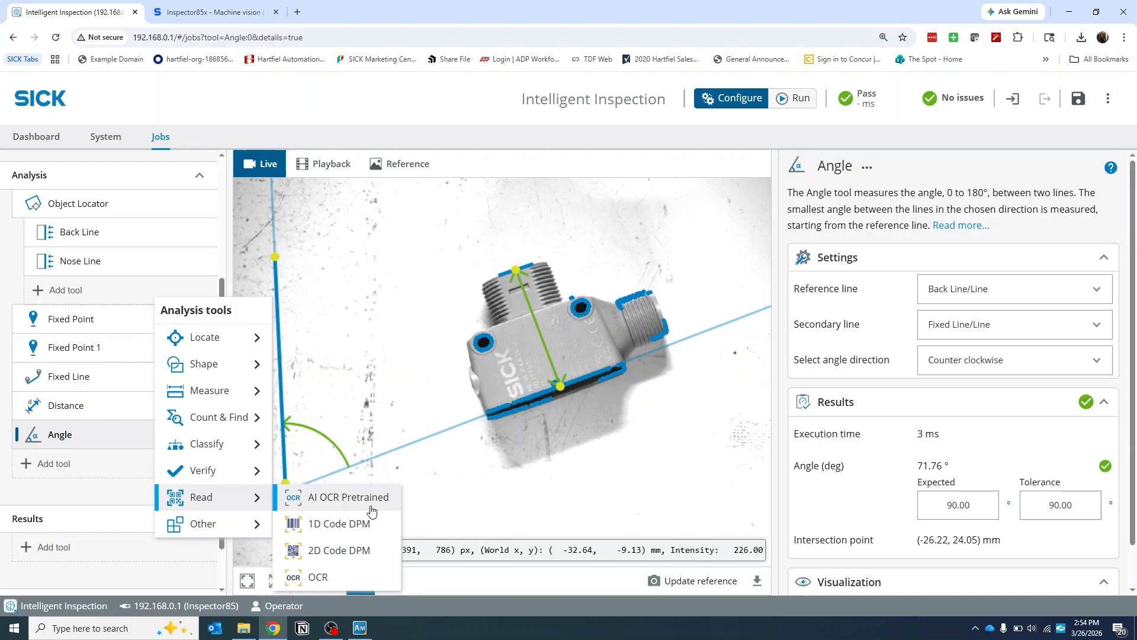
left_click(521, 505)
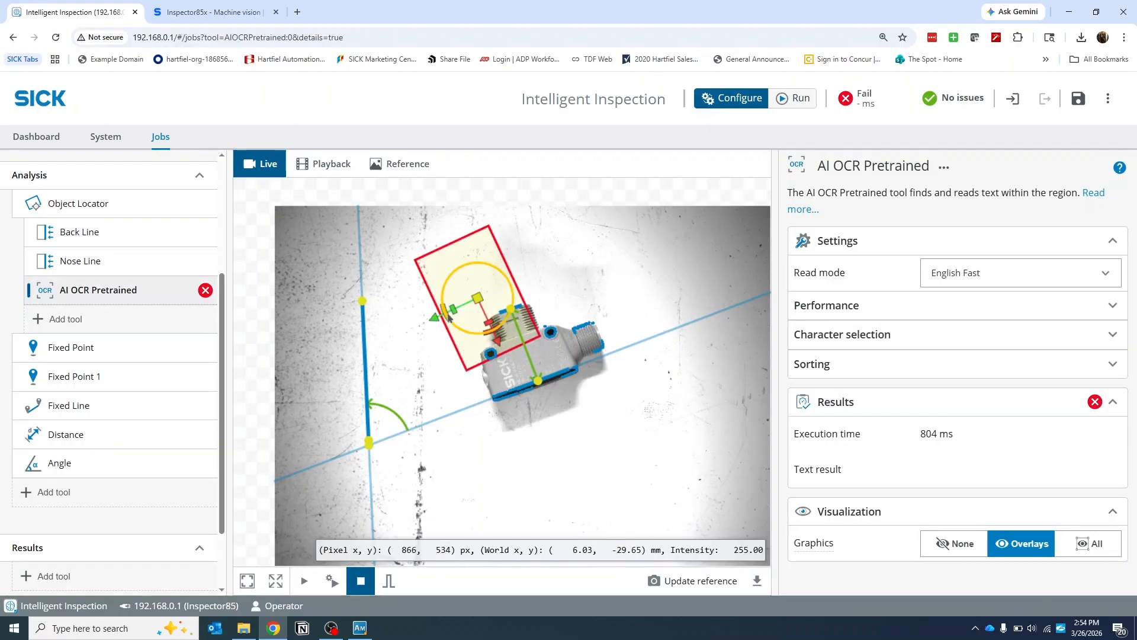
left_click_drag(455, 321, 564, 277)
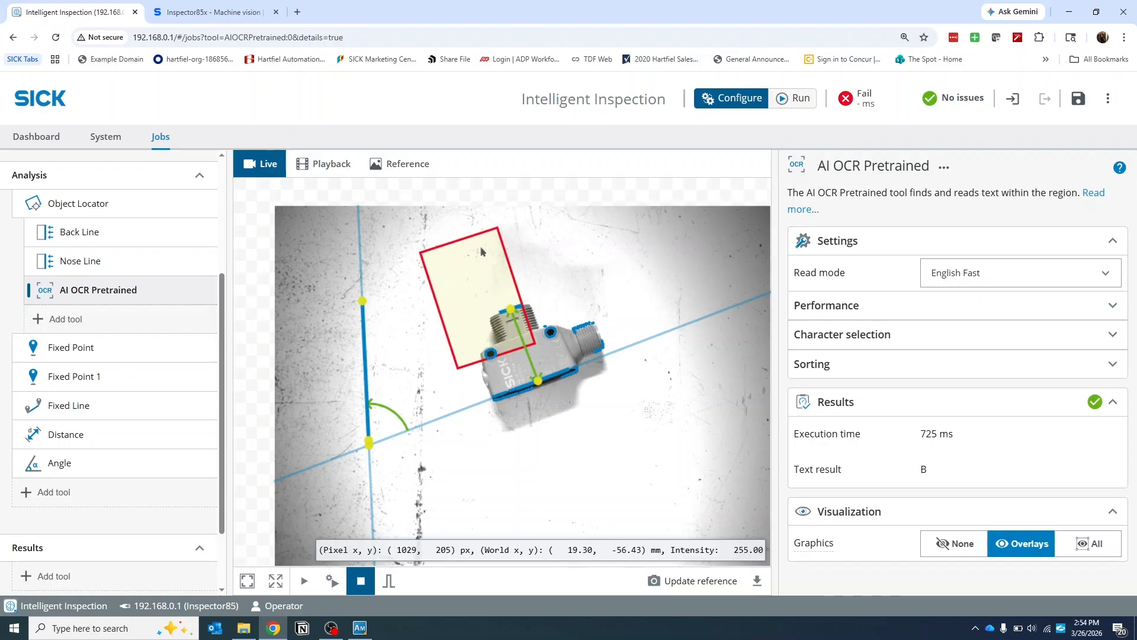
Position the OCR region over the small model and part-number text printed on the sensor housing.
left_click_drag(489, 324, 511, 387)
scroll(512, 388, "up", 5)
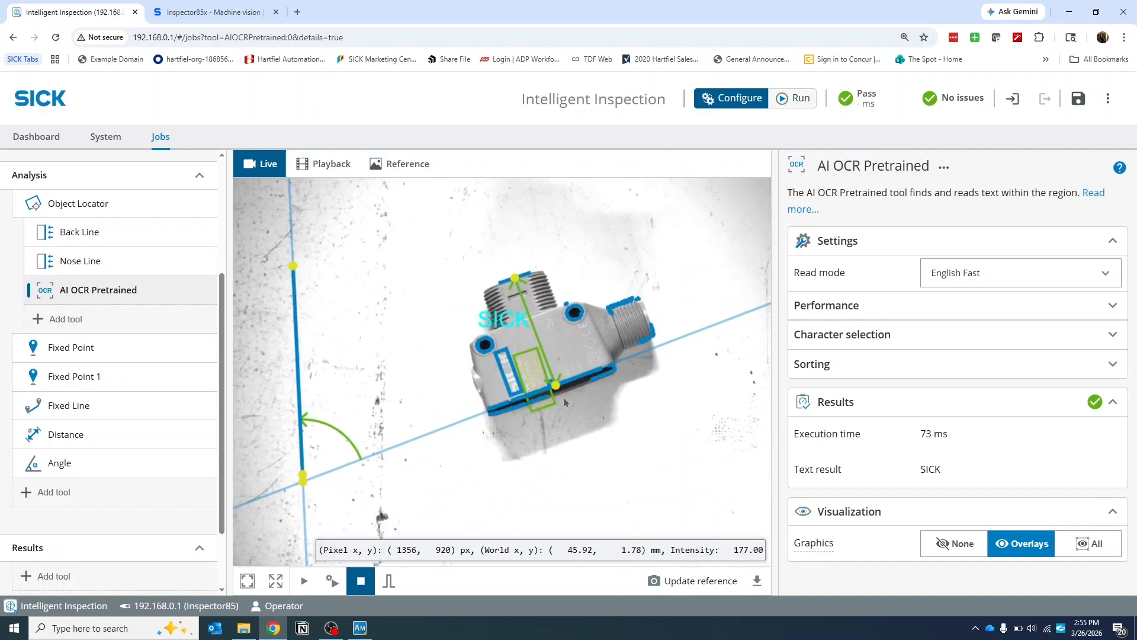
scroll(687, 320, "up", 3)
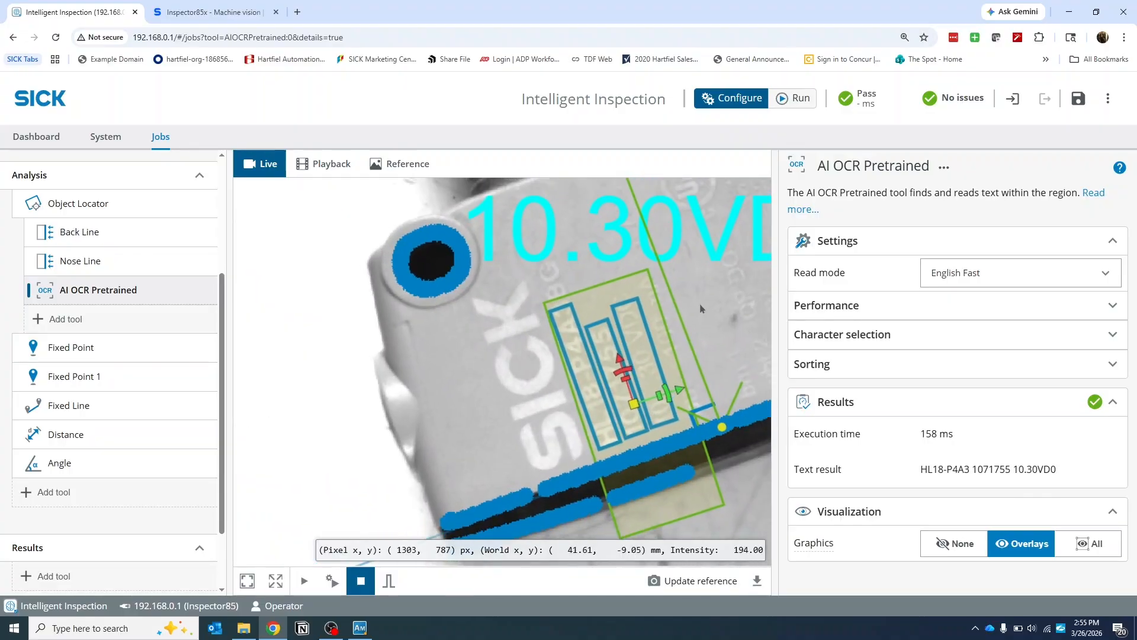
scroll(693, 308, "down", 5)
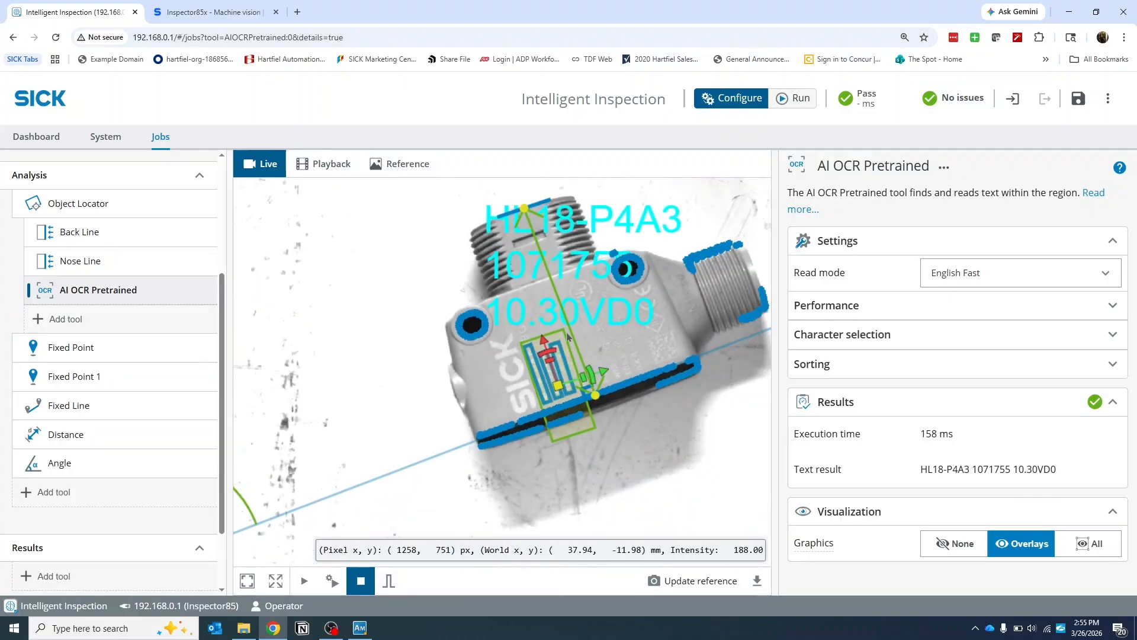
left_click(592, 284)
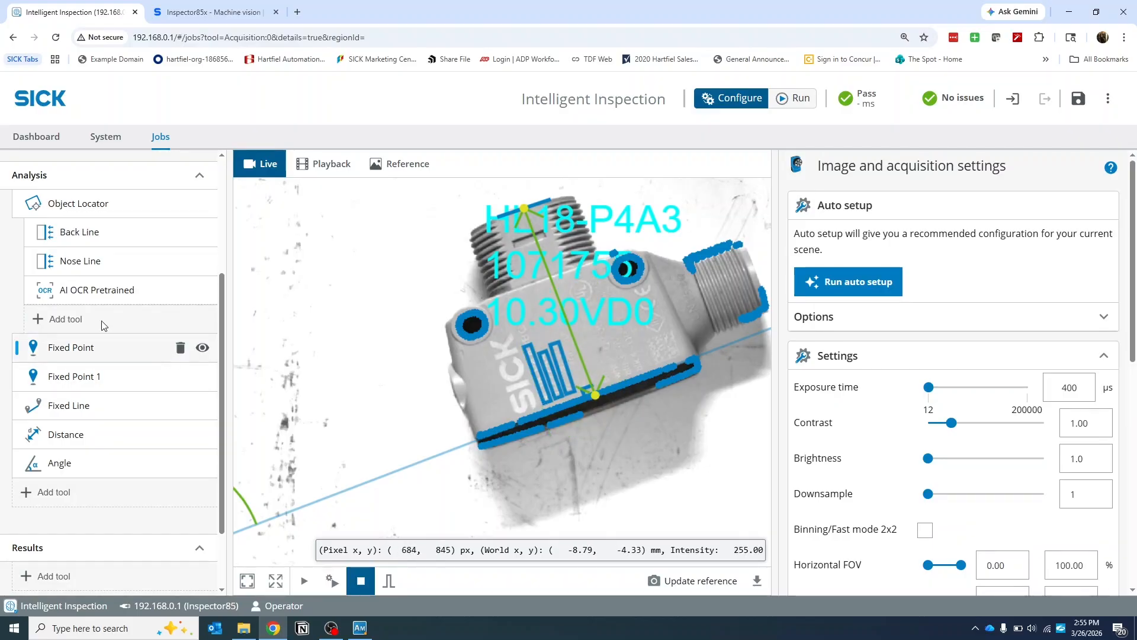
Move the OCR region onto the SICK logo and widen it to cover the adjacent model and part-number lines.
left_click(561, 382)
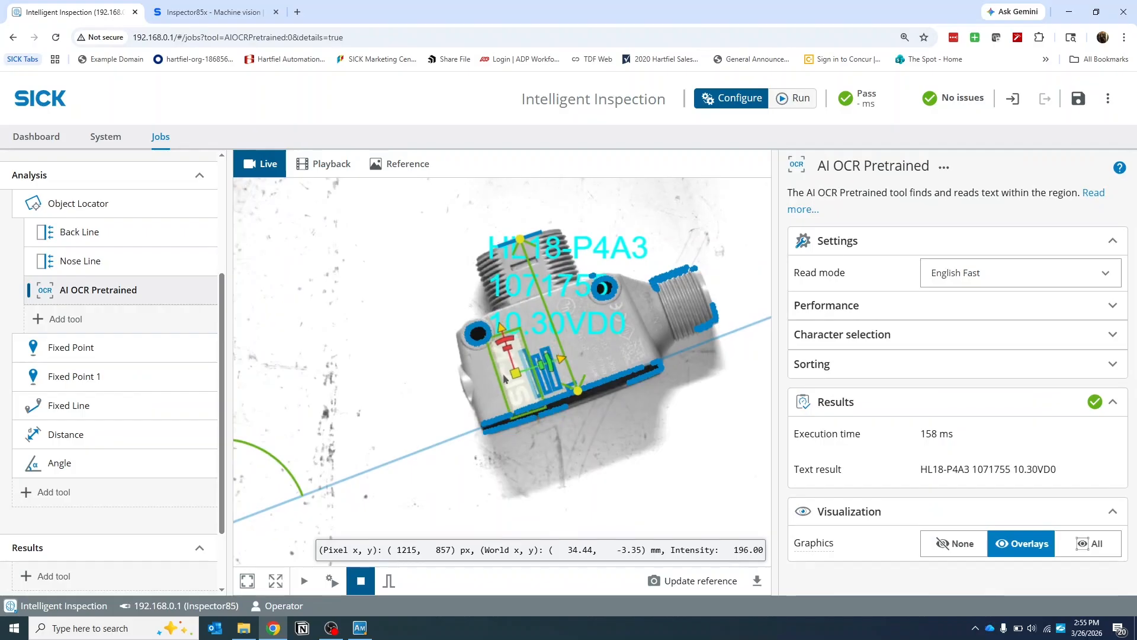
mouse_move(535, 378)
left_mouse_down()
mouse_move(571, 368)
mouse_move(546, 376)
left_mouse_up()
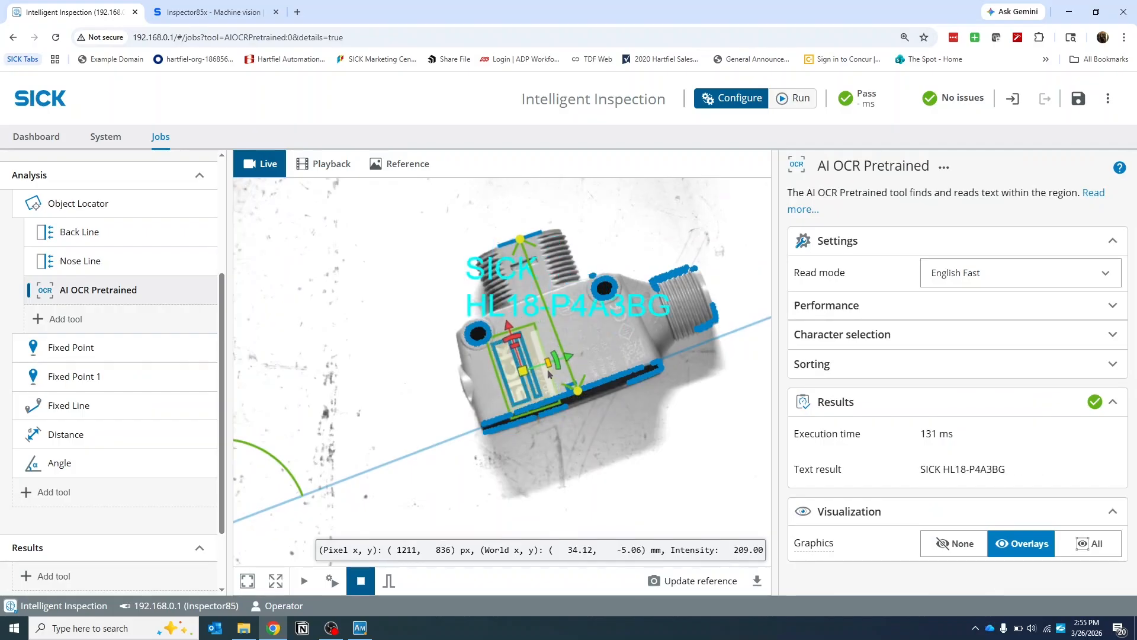
scroll(549, 389, "up", 3)
scroll(550, 389, "up", 2)
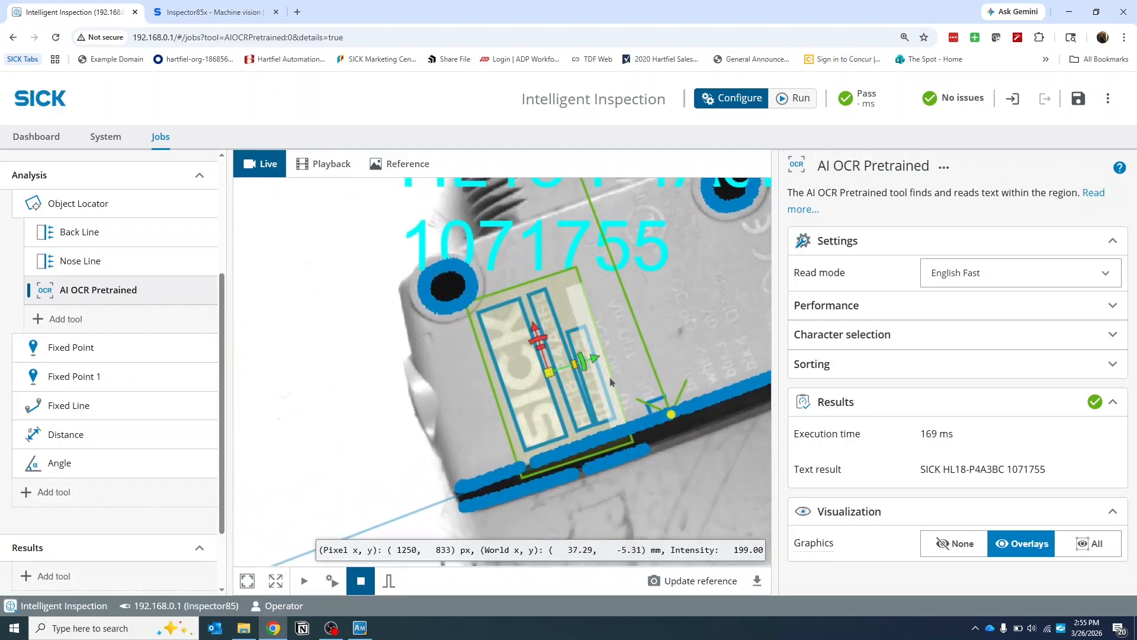
scroll(508, 369, "down", 2)
scroll(524, 367, "down", 3)
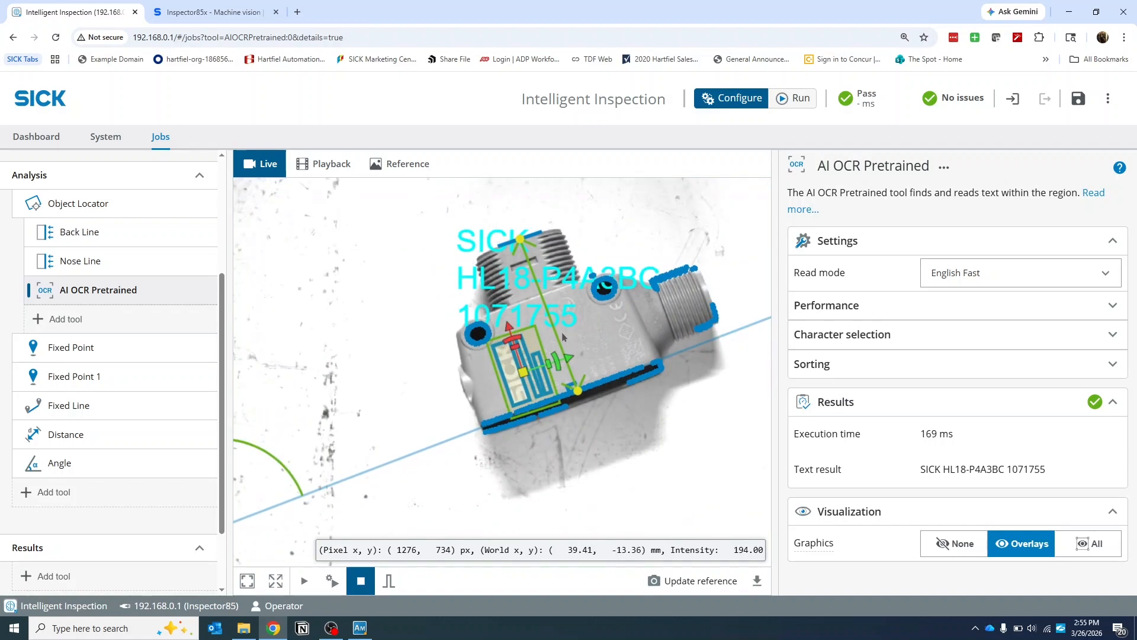
Set the AI OCR Pretrained read mode to English Robust.
left_click(955, 275)
left_click(960, 325)
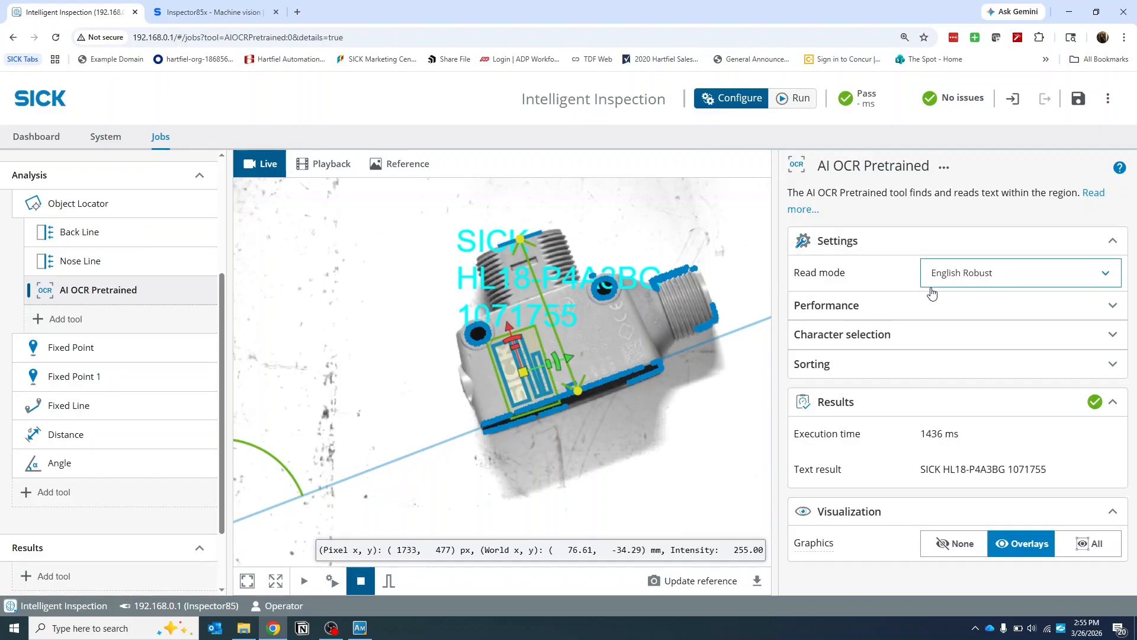
Review the OCR tool's Performance, Character selection and Sorting options, including the sort criteria and order choices.
left_click(978, 313)
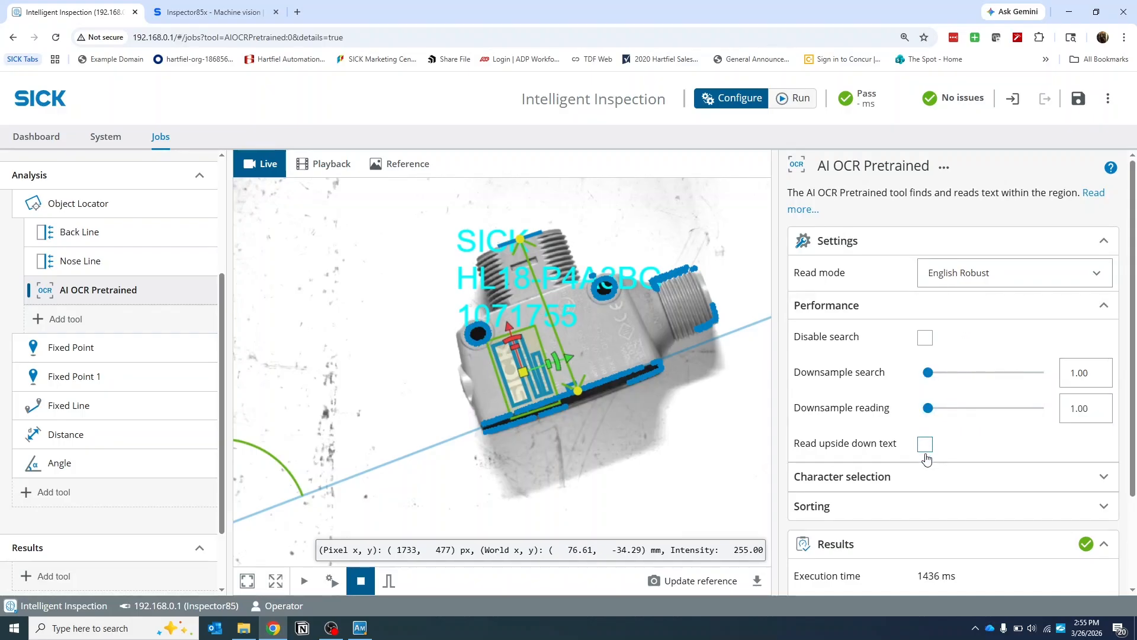
left_click(942, 307)
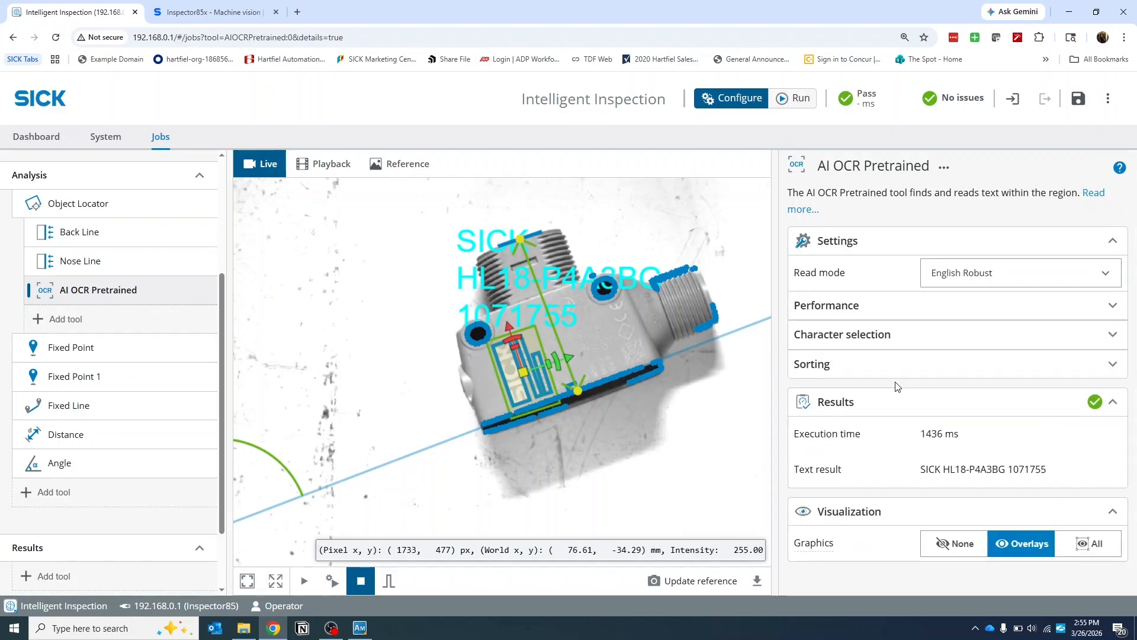
left_click(884, 337)
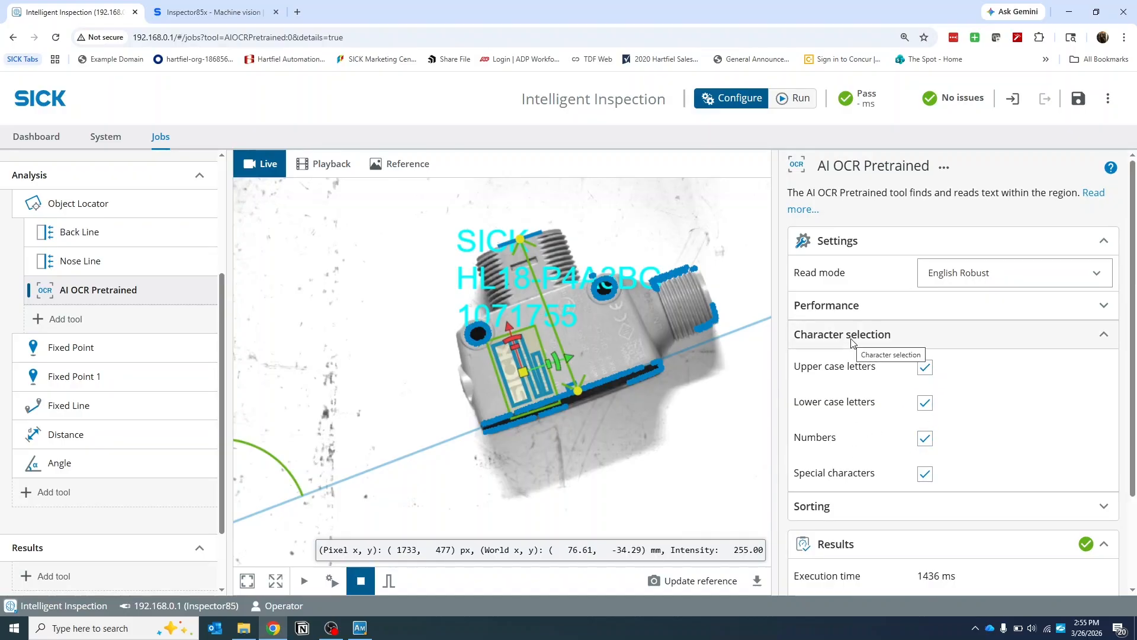
left_click(919, 337)
left_click(917, 365)
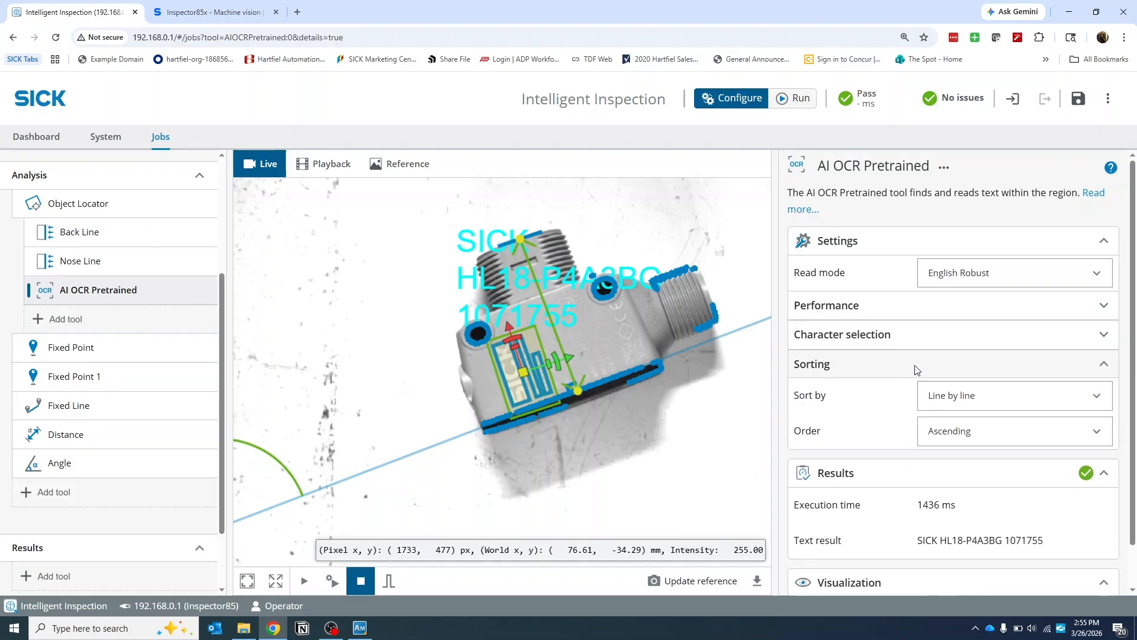
left_click(971, 398)
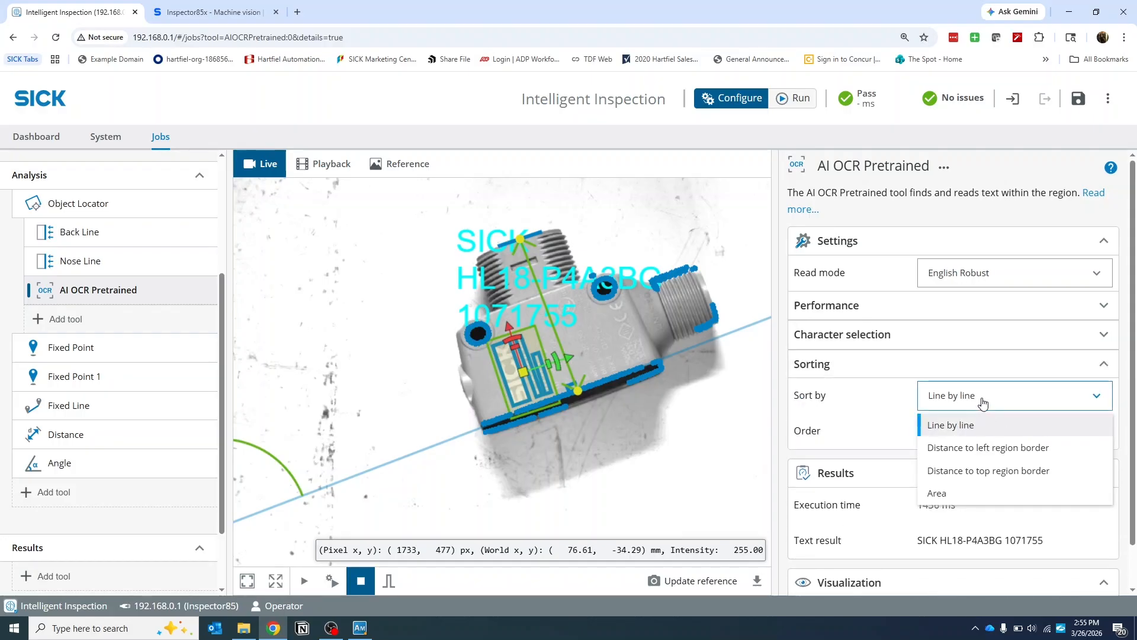
left_click(979, 403)
left_click(938, 423)
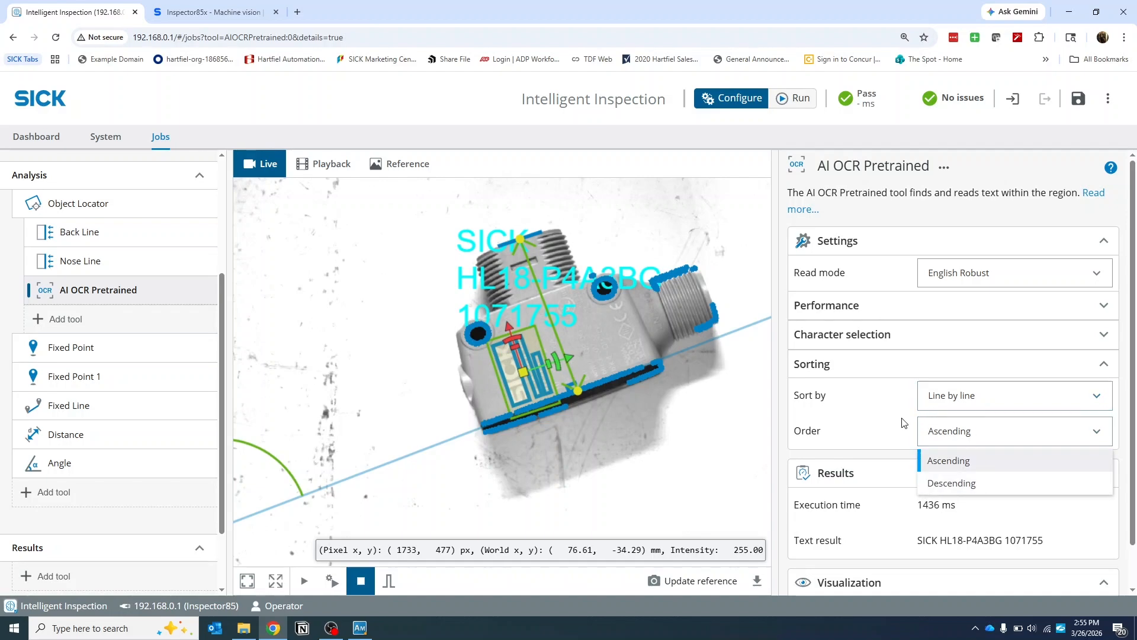
left_click(877, 420)
Examine the OCR tool's execution time and the text overlay on the part.
scroll(877, 420, "down", 1)
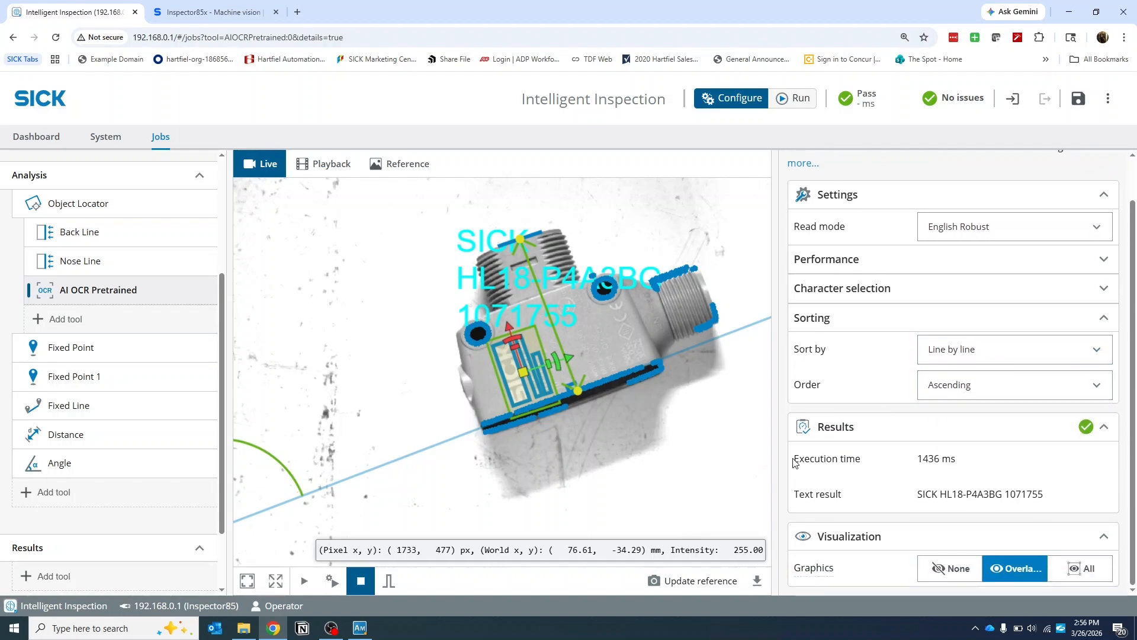
left_click_drag(794, 460, 915, 456)
left_click(894, 466)
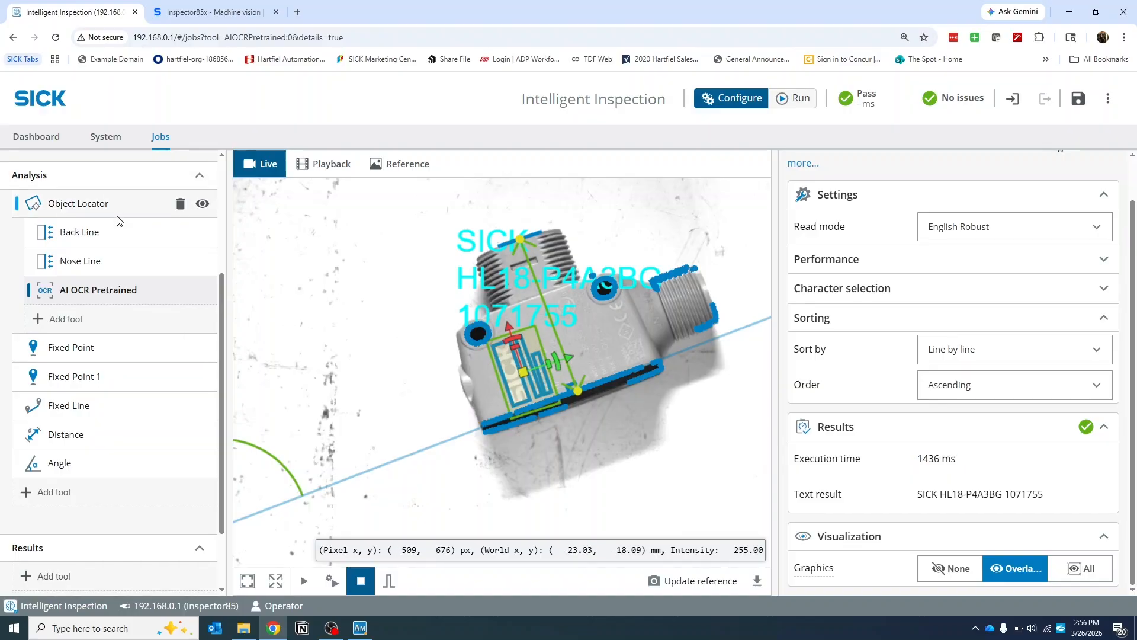
triple_click(925, 459)
left_click(1004, 474)
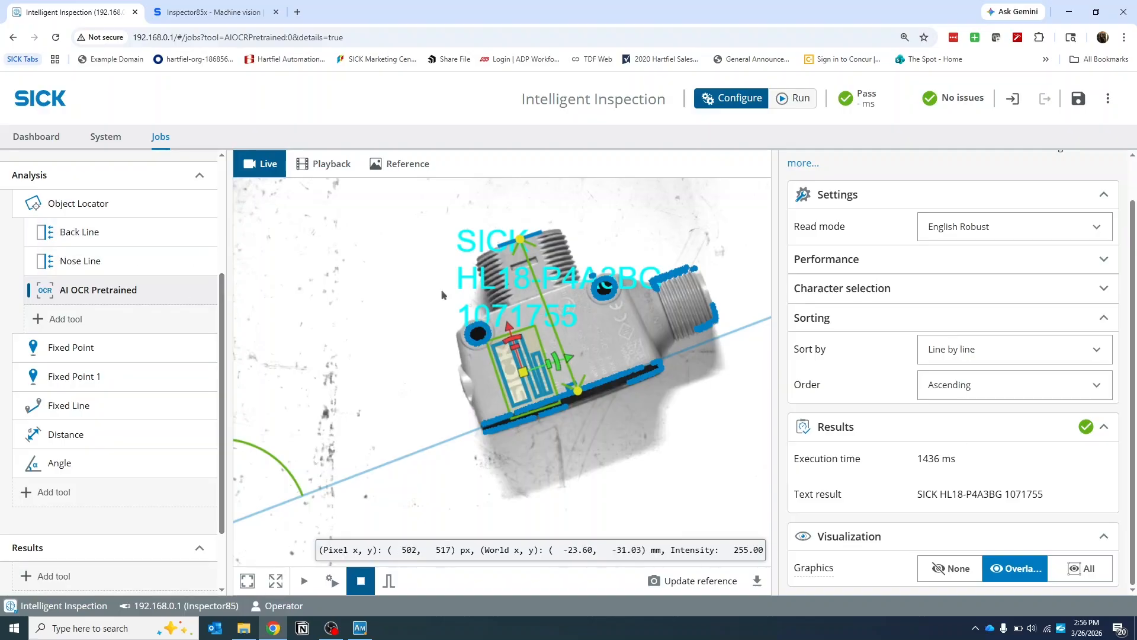
scroll(502, 403, "down", 3)
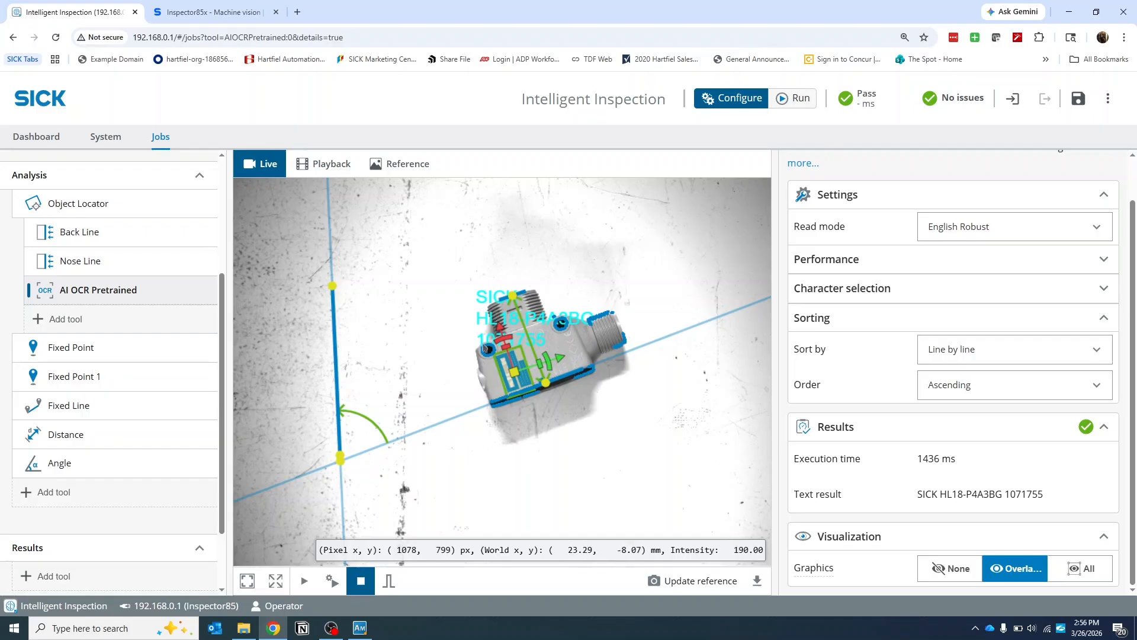
scroll(624, 286, "up", 4)
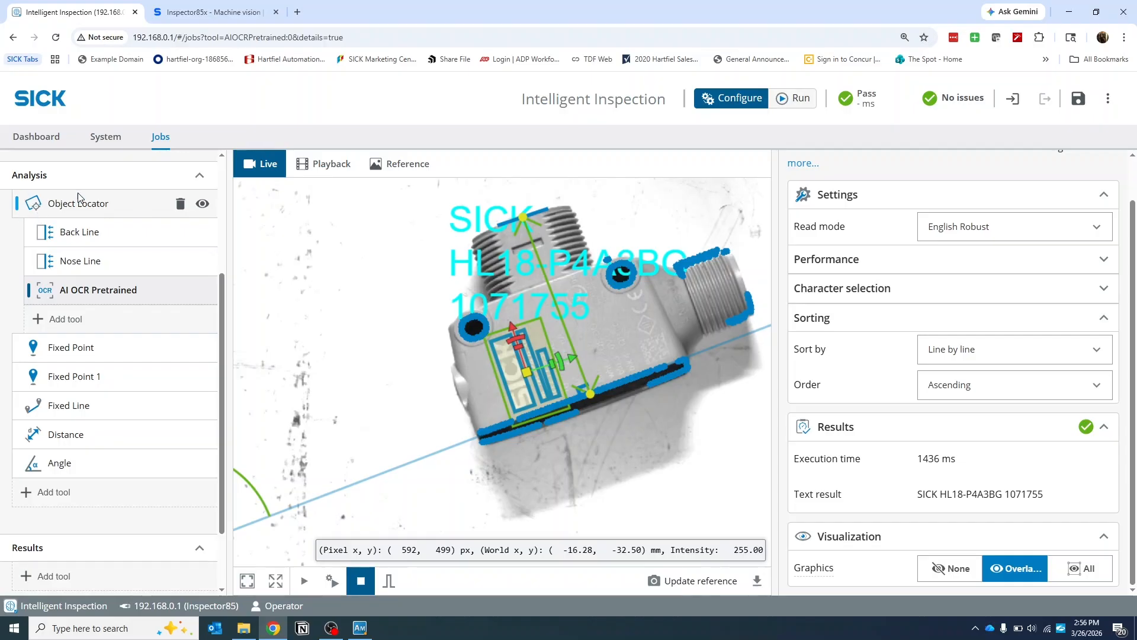
Hide the graphics of Object Locator, Back Line, Nose Line, Fixed Point, Fixed Point 1 and Fixed Line.
left_click(203, 204)
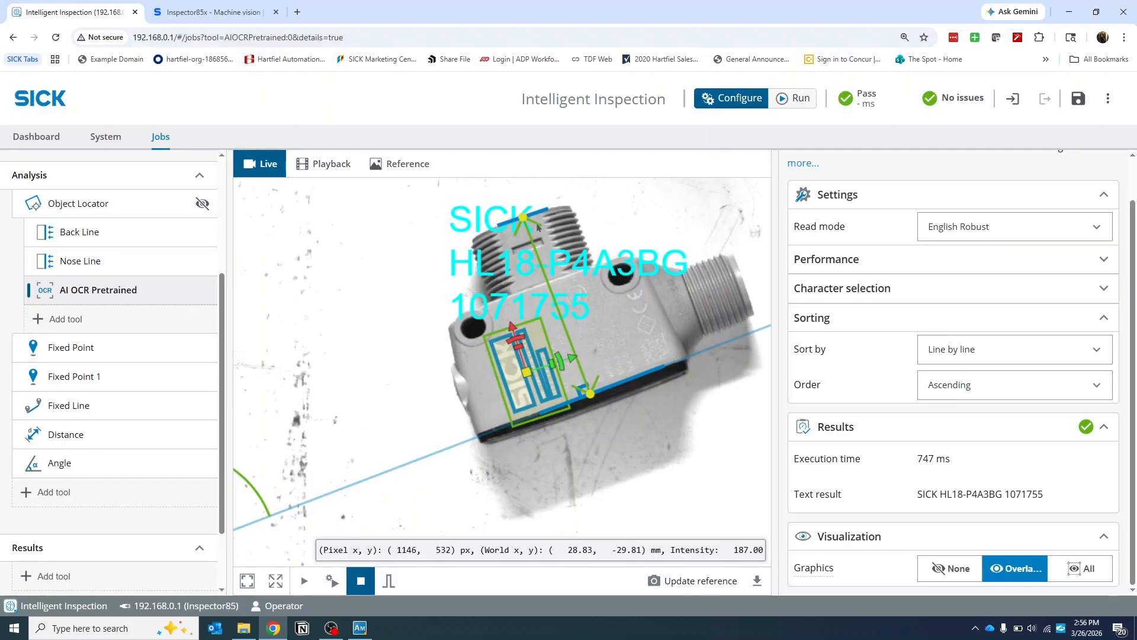
left_click(207, 210)
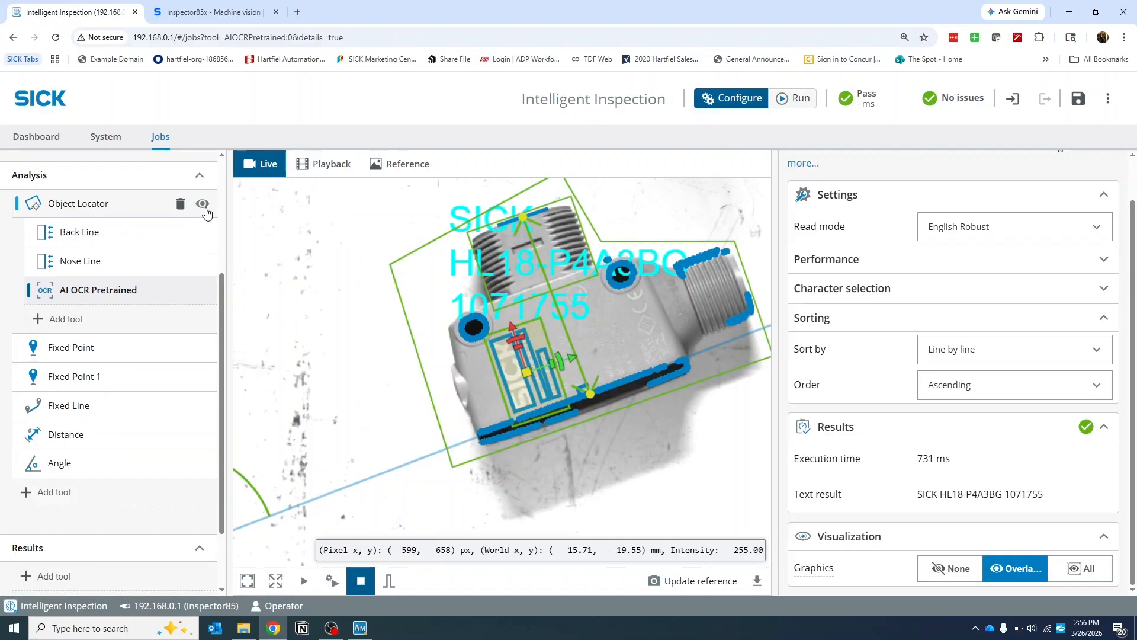
left_click(204, 207)
left_click(205, 233)
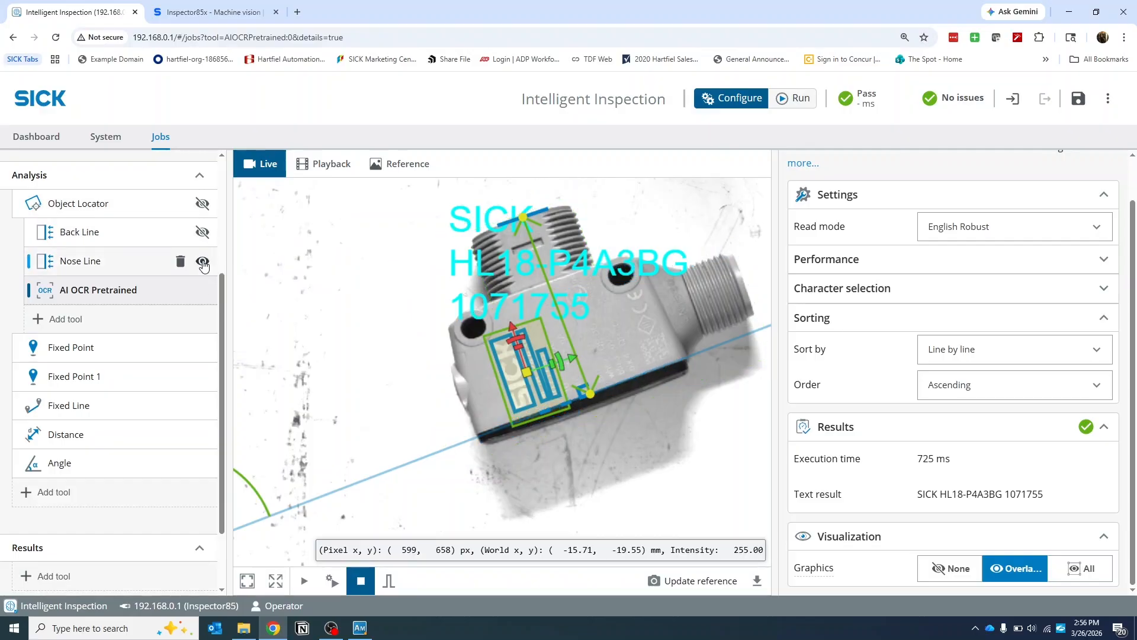
left_click(203, 348)
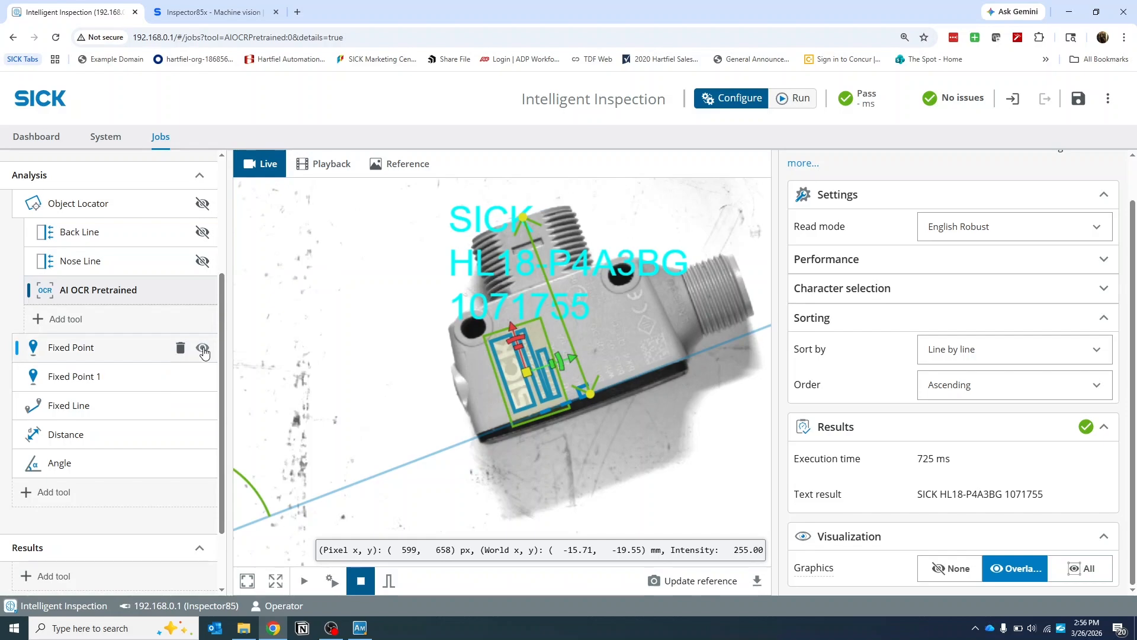
left_click(203, 378)
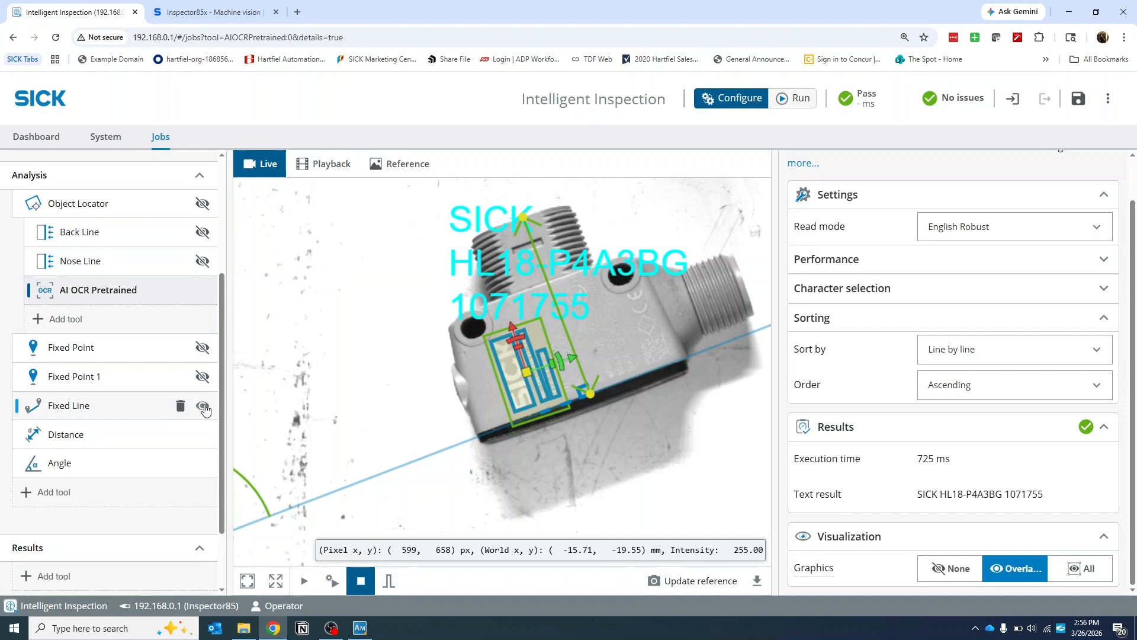
left_click(203, 407)
scroll(202, 385, "down", 3)
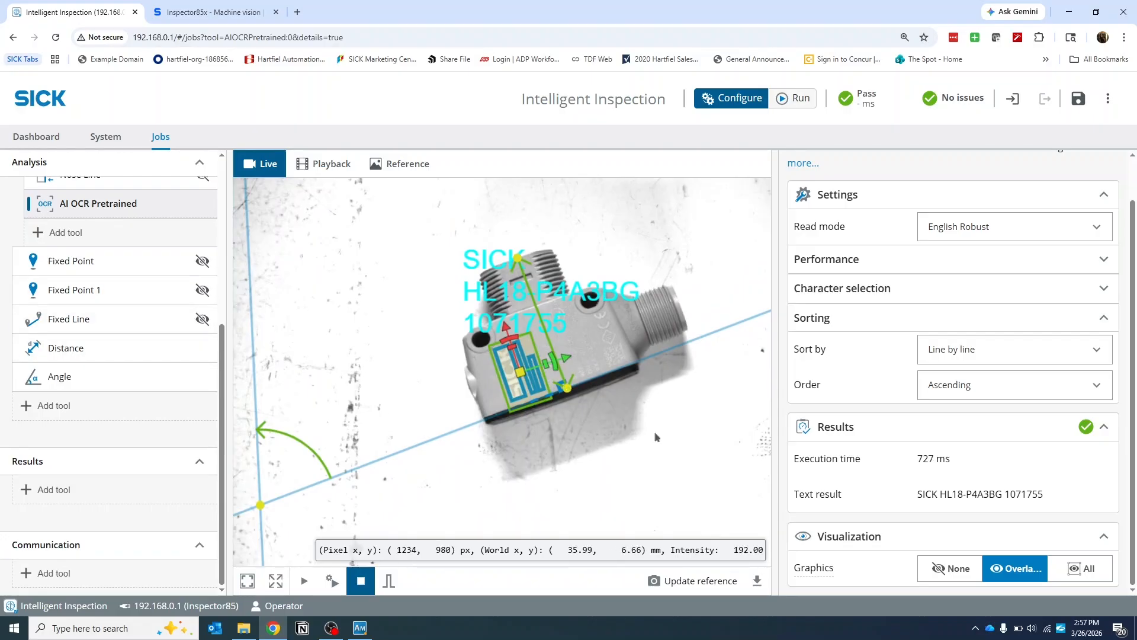
Deselect the OCR region and hide the AI OCR Pretrained tool's graphics in the live image.
left_click(724, 441)
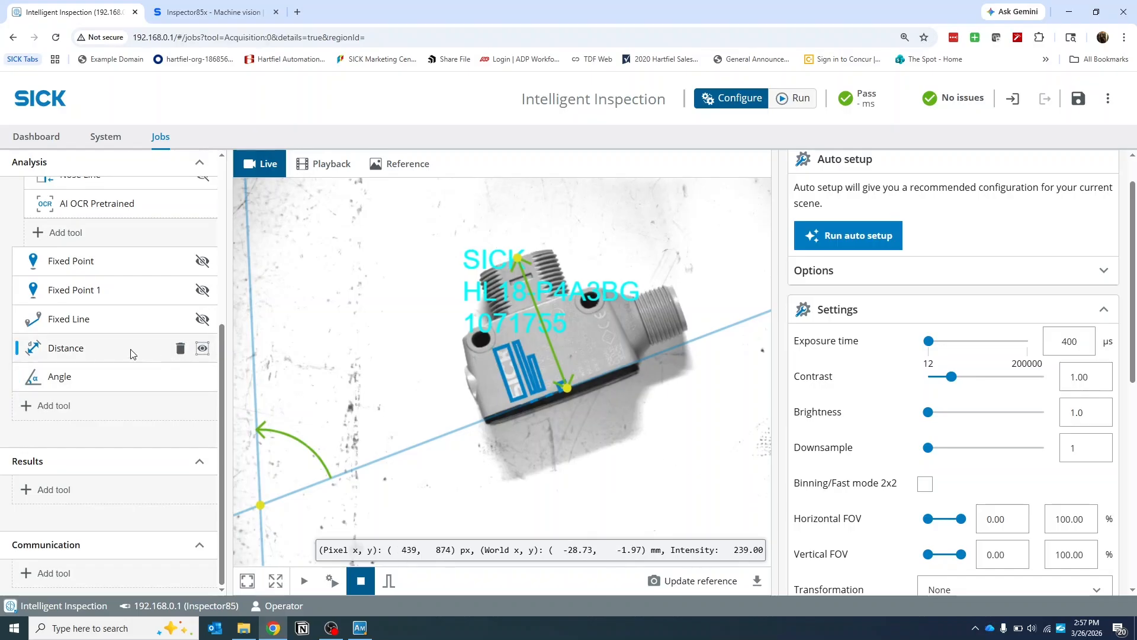
scroll(133, 349, "up", 5)
scroll(113, 284, "down", 4)
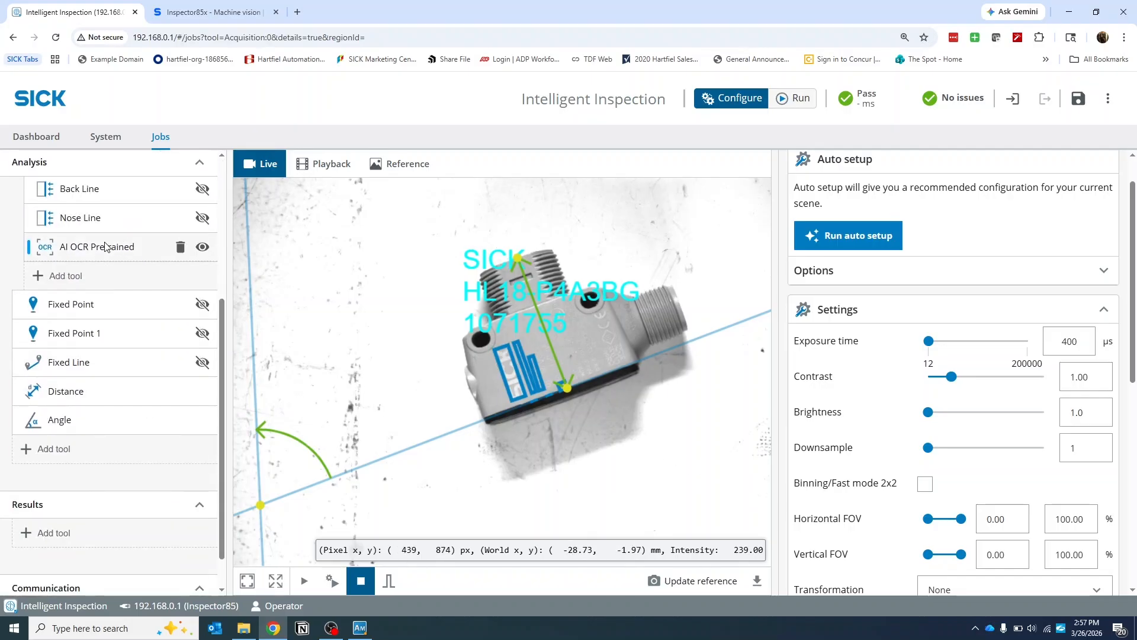
left_click(202, 247)
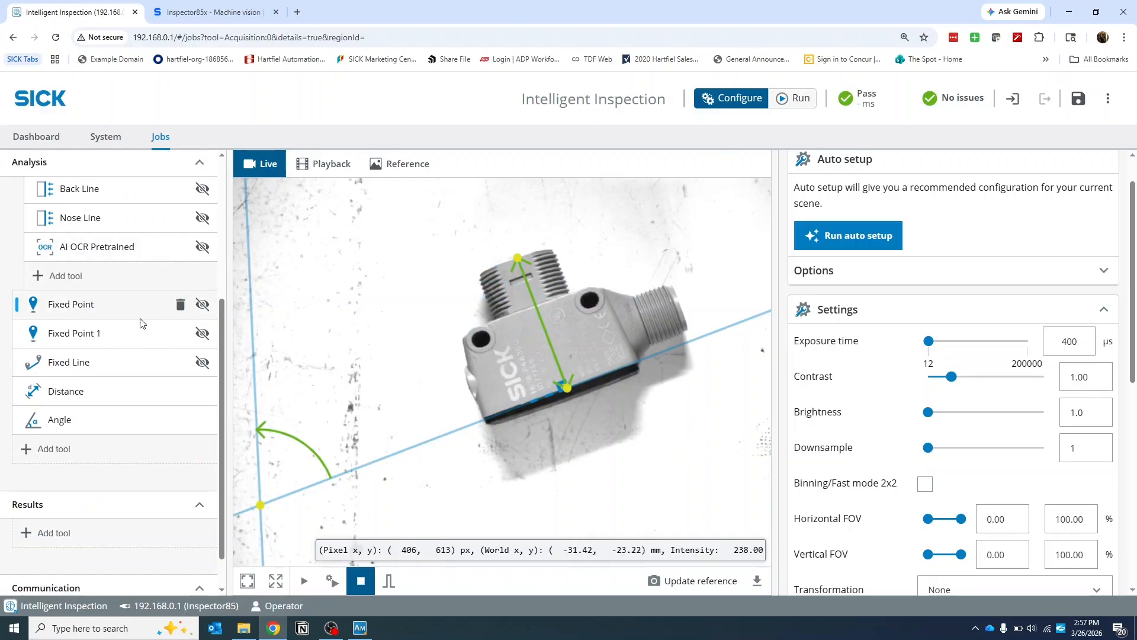
Add an Expression tool to the job's Results section.
scroll(92, 486, "down", 1)
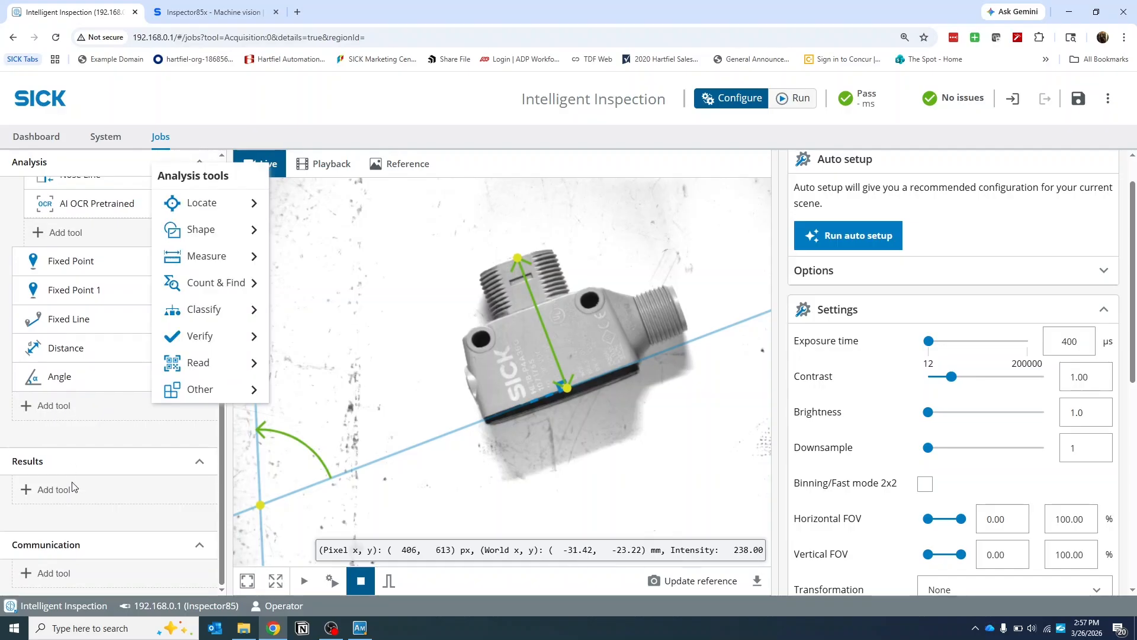
mouse_move(70, 488)
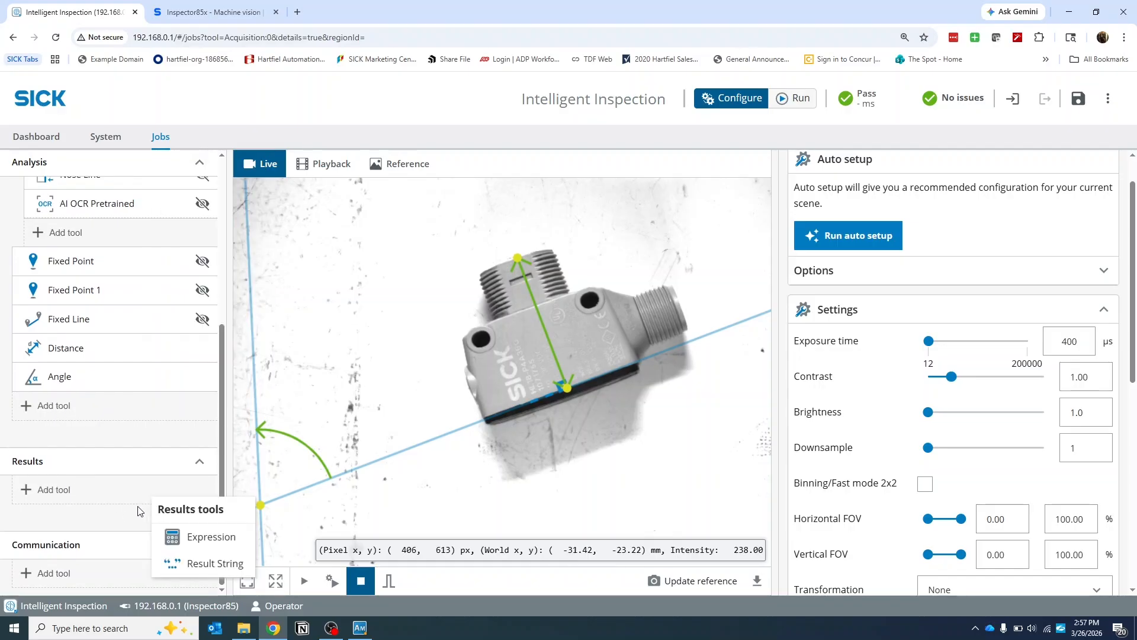
left_click(195, 537)
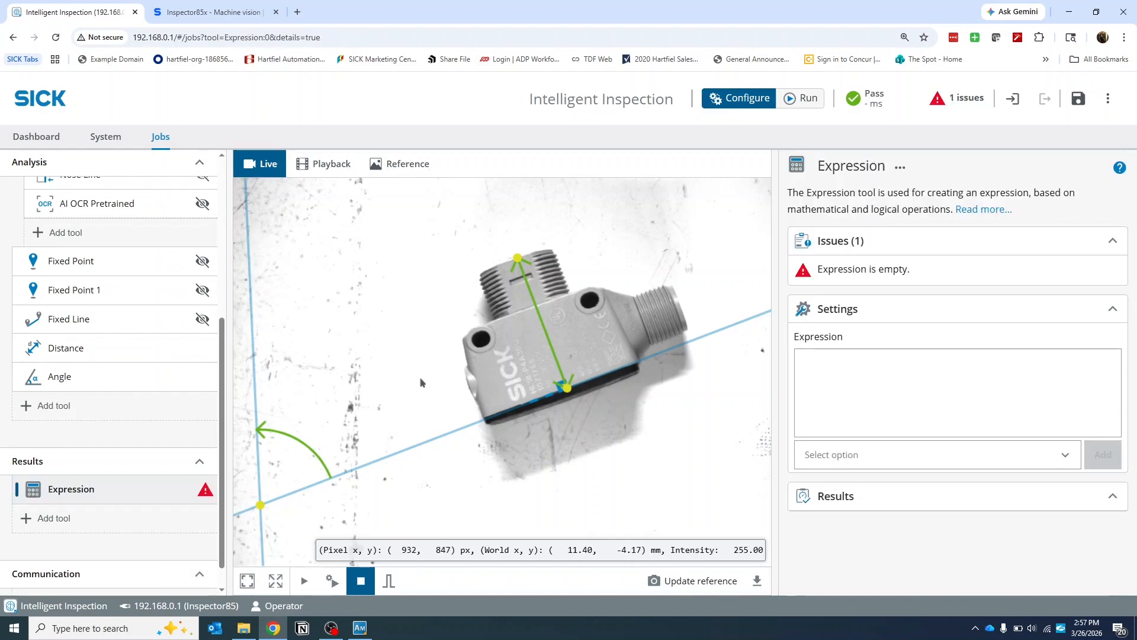
Insert the ObjectLocator:0 - Angle (float) result into the Expression tool's expression.
scroll(101, 361, "up", 6)
scroll(121, 338, "down", 5)
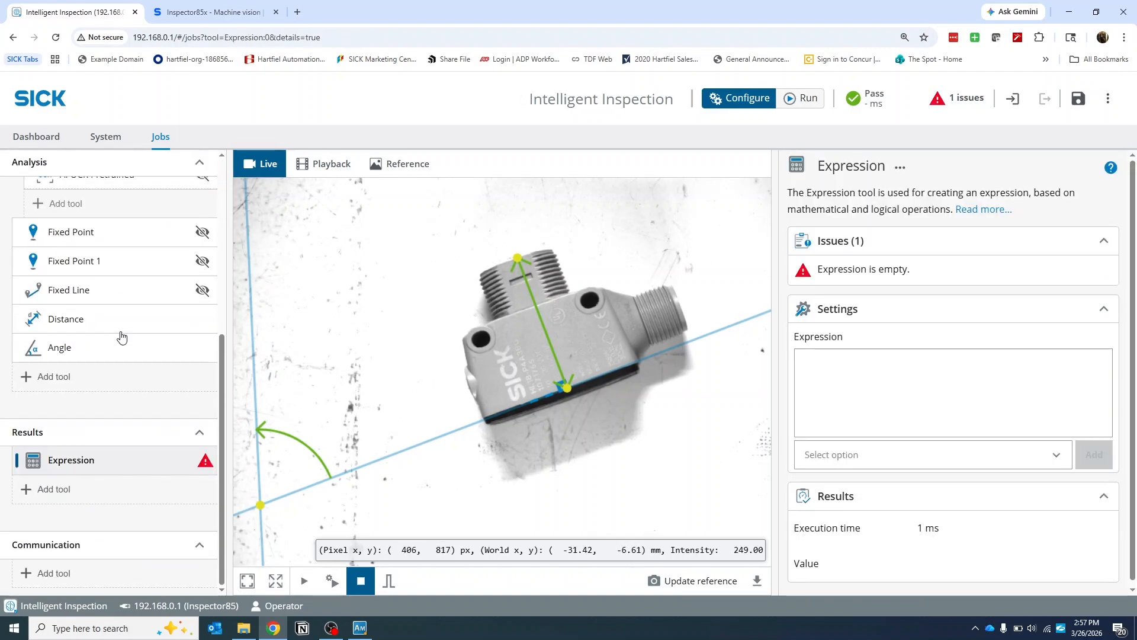
left_click(874, 456)
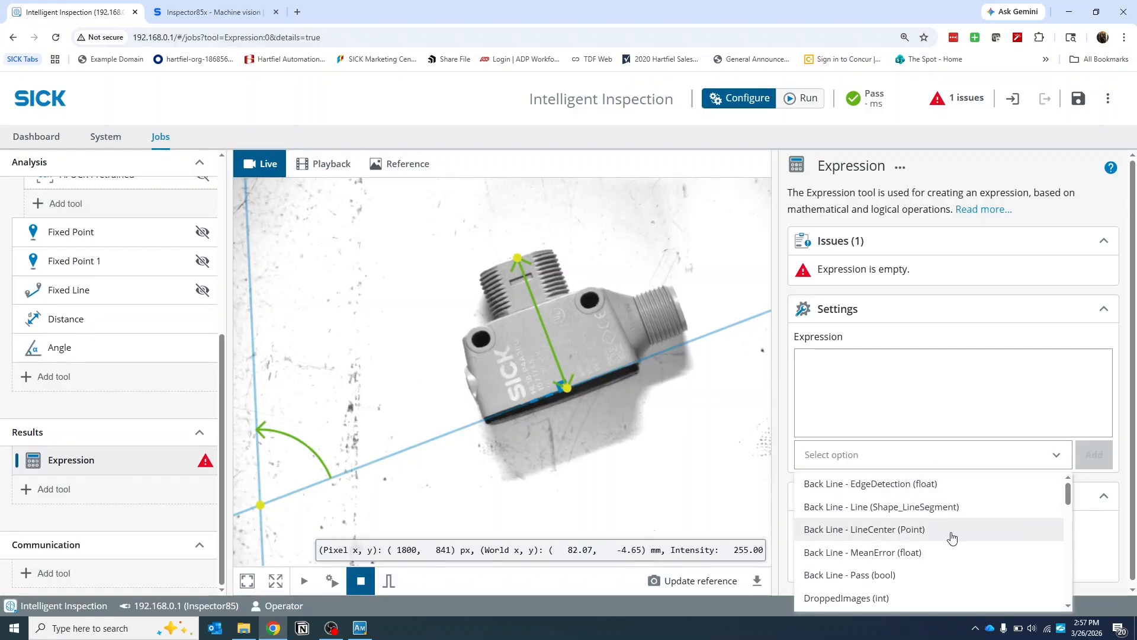
scroll(952, 537, "down", 2)
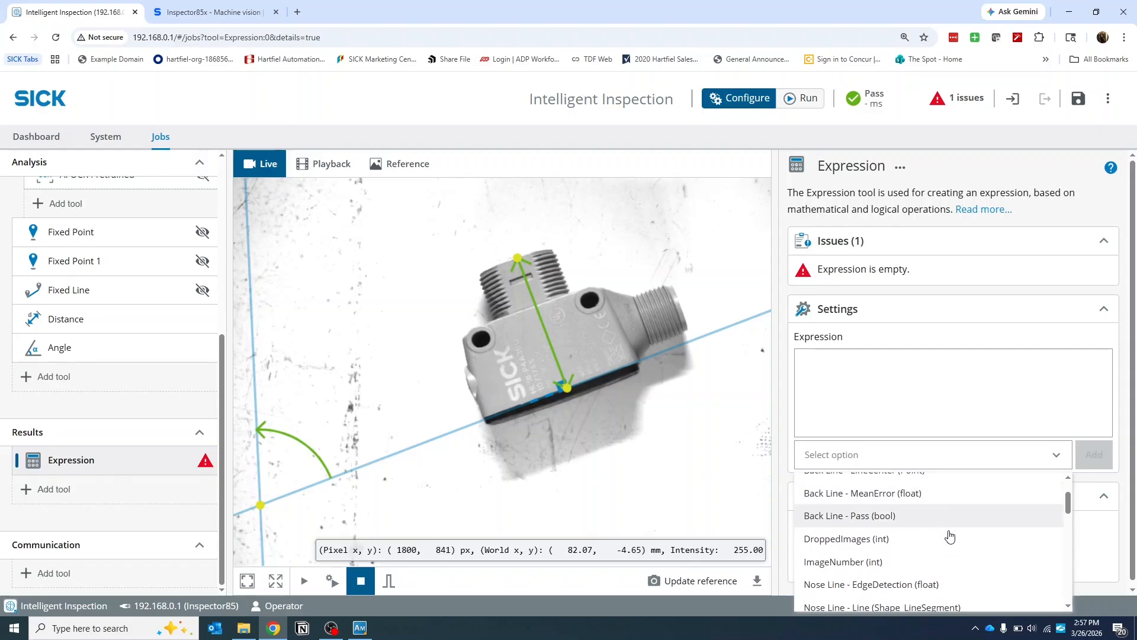
scroll(967, 550, "down", 4)
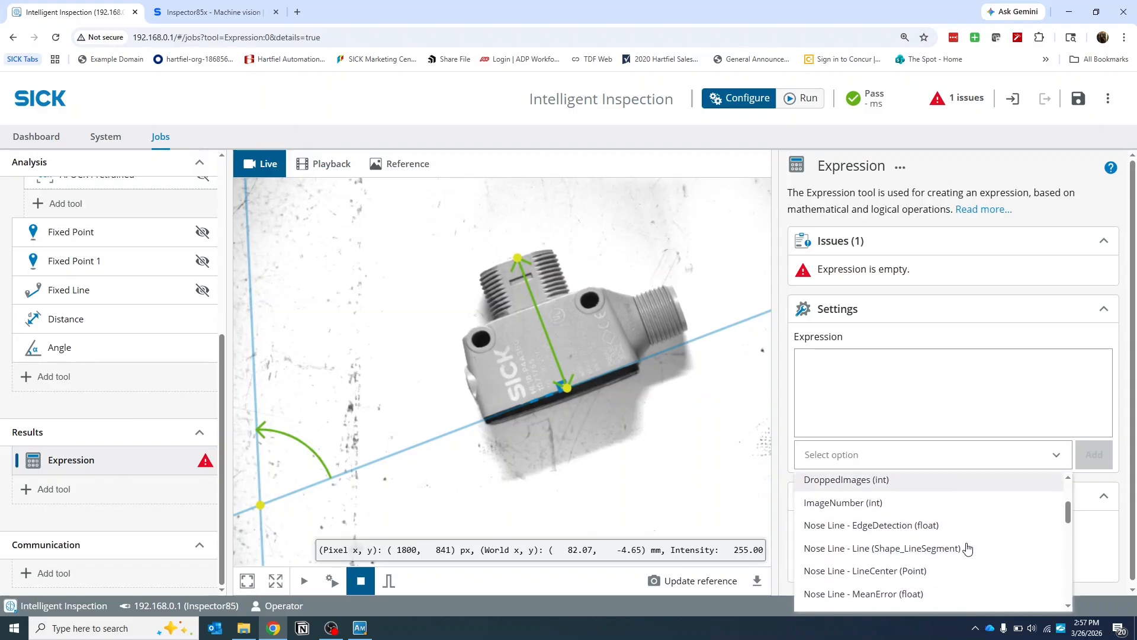
scroll(983, 527, "down", 5)
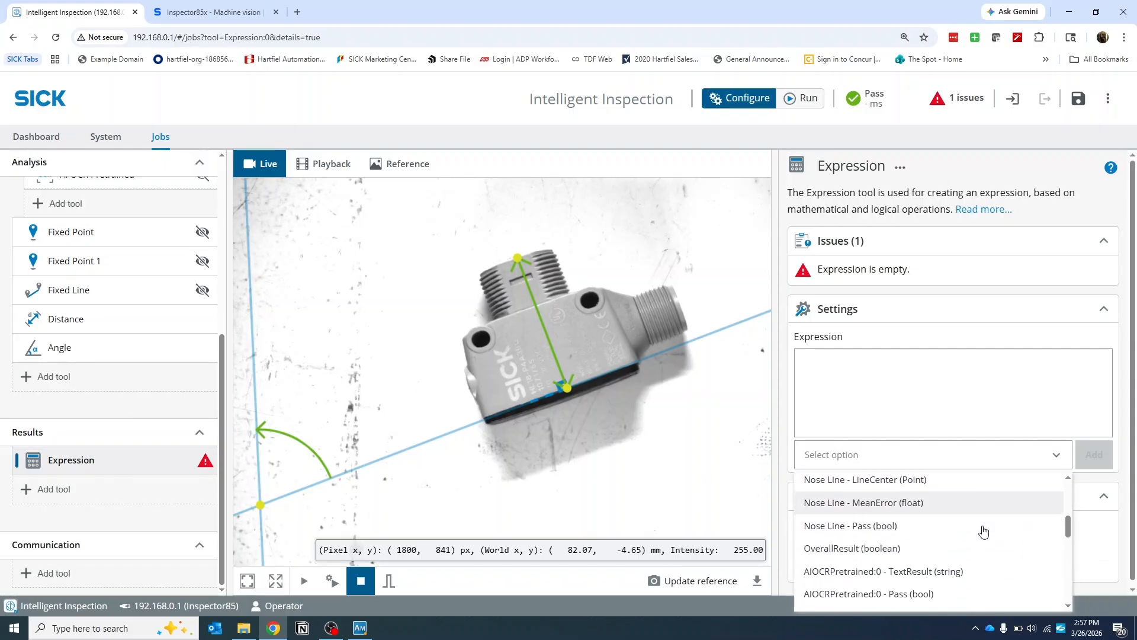
scroll(983, 531, "down", 2)
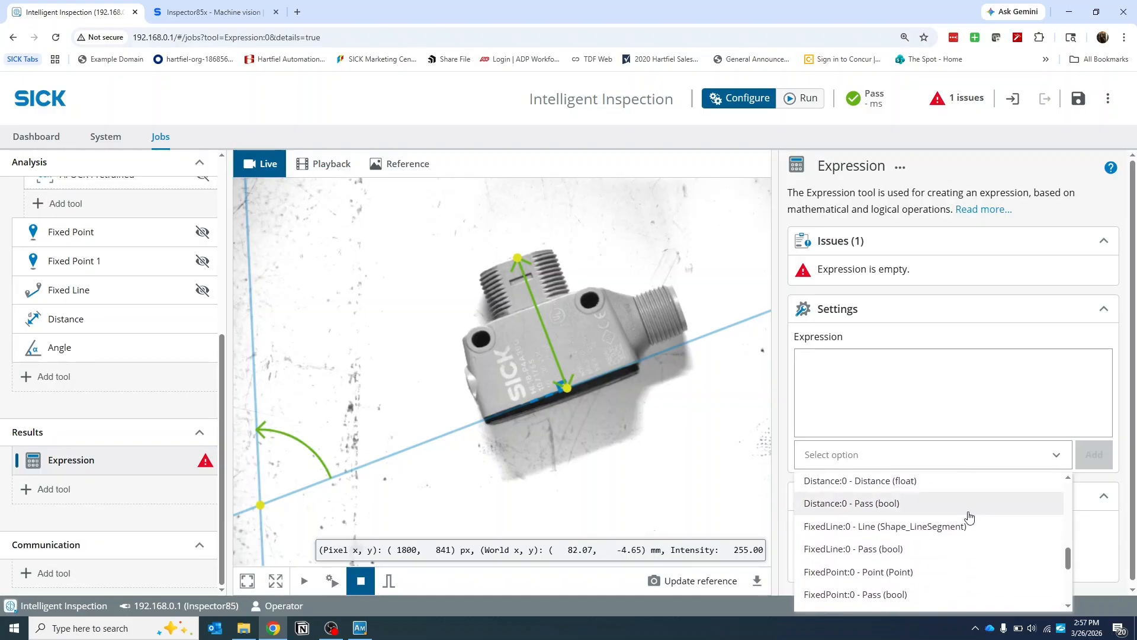
scroll(975, 526, "down", 4)
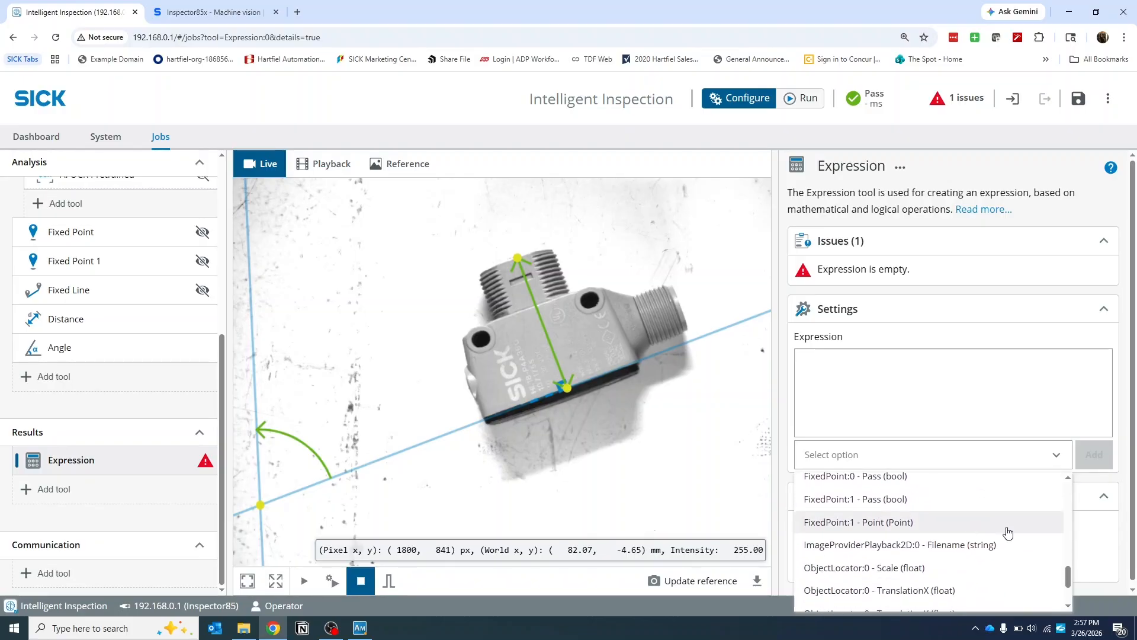
scroll(1024, 536, "down", 4)
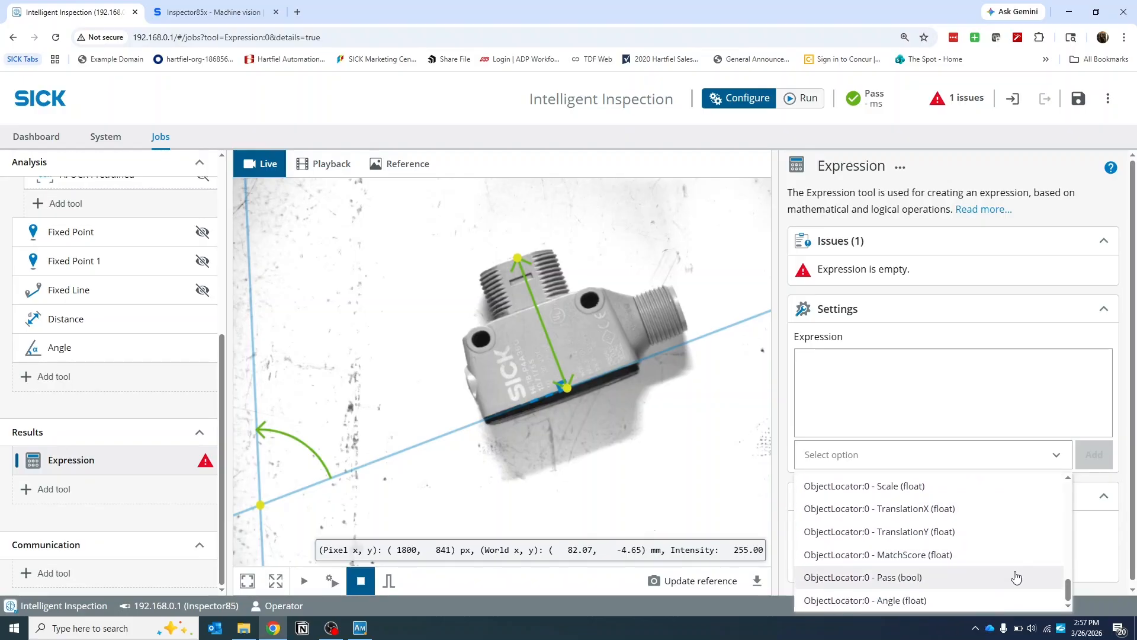
left_click(979, 600)
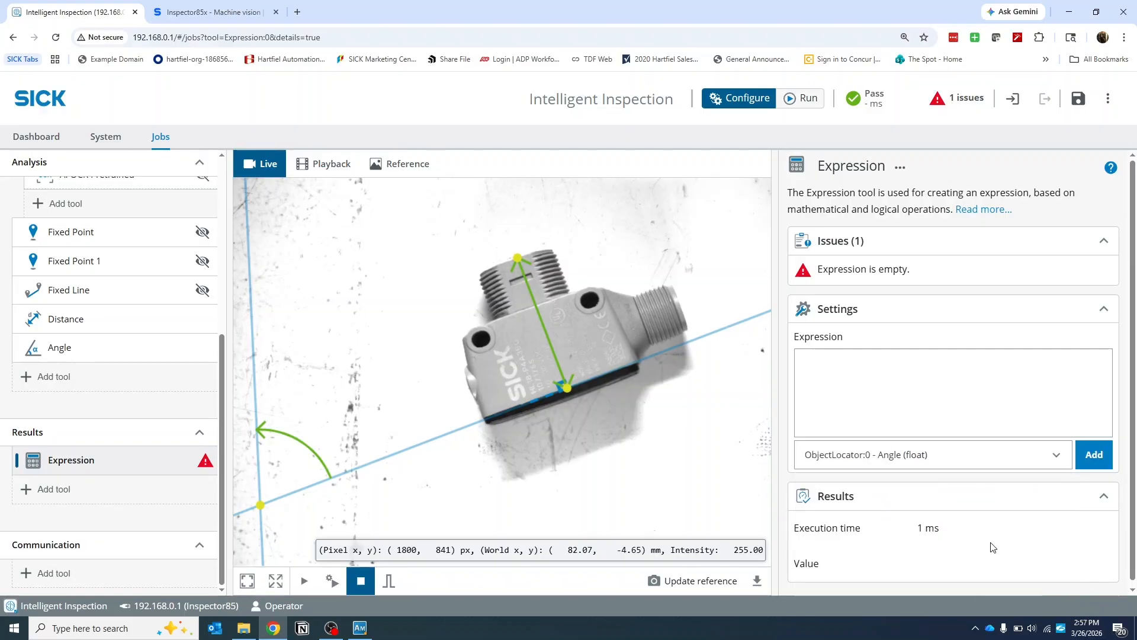
left_click(1093, 454)
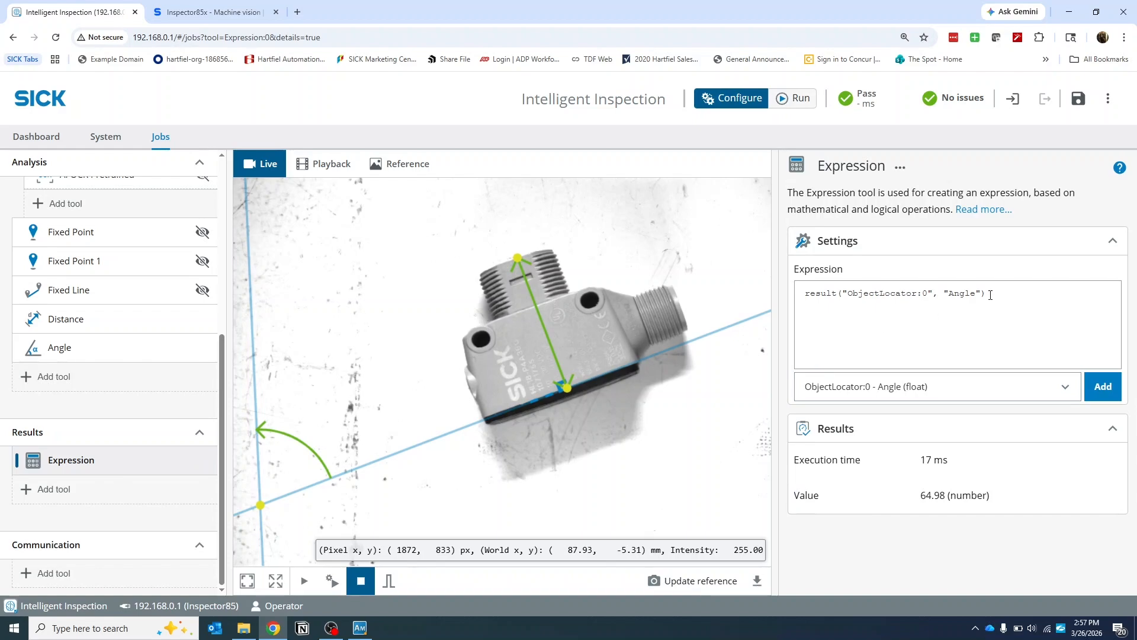
Append the comparison <71 after the Object Locator angle result and apply the expression.
left_click(1003, 287)
type("<")
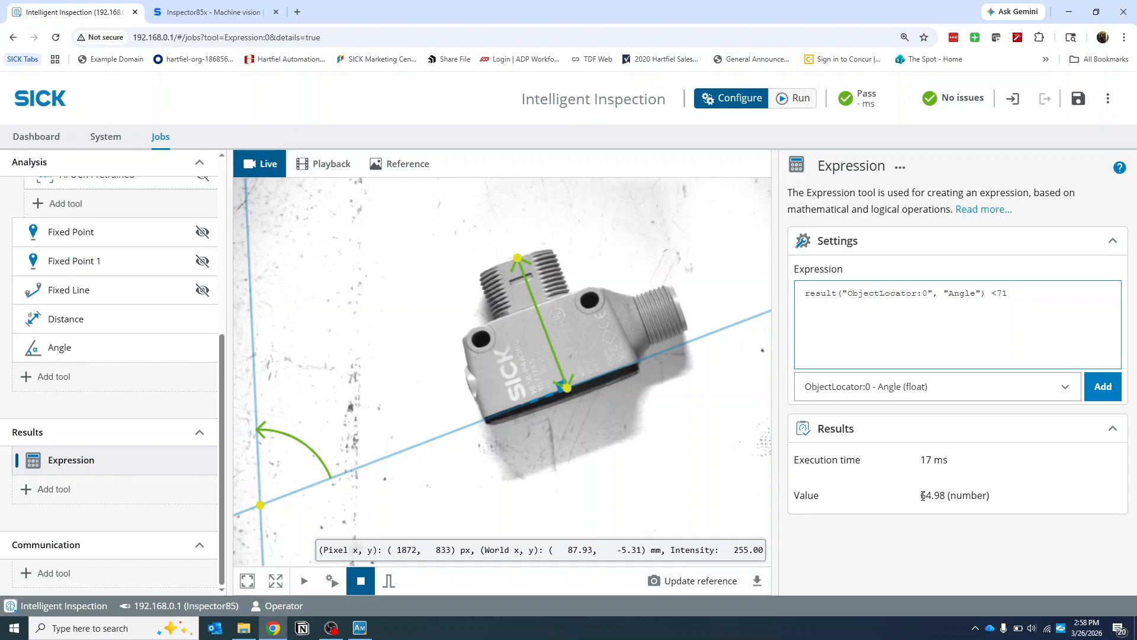
type("71")
key("Return")
left_click(1037, 204)
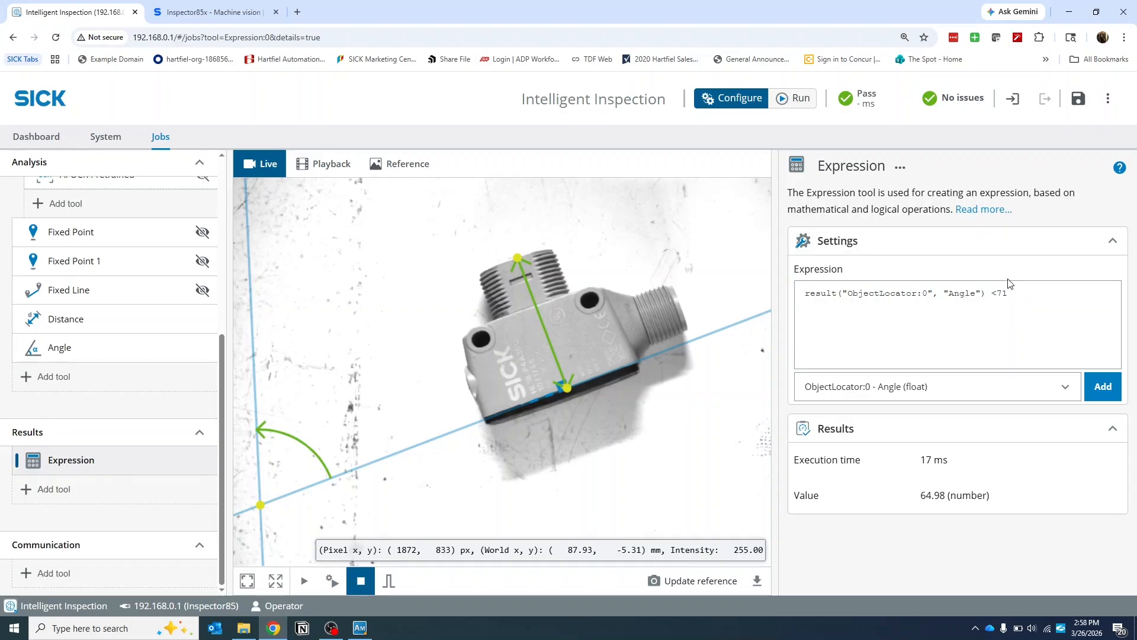
Extend the expression with && and a second condition, the Distance:0 - Distance (float) result followed by >30.
left_click(1052, 291)
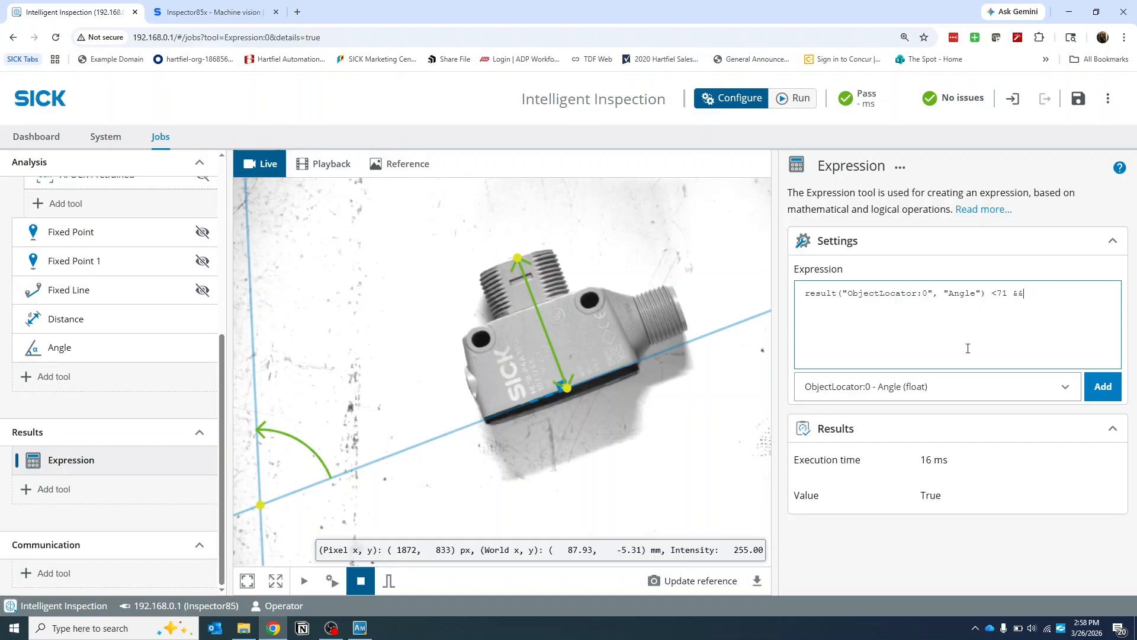
left_click(1012, 388)
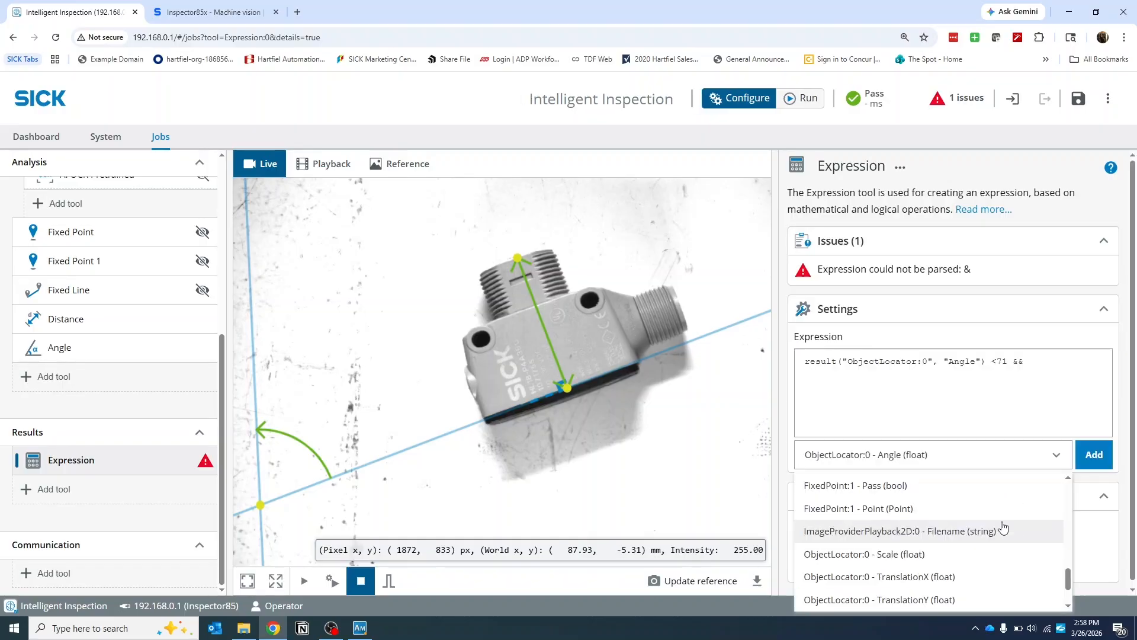
scroll(965, 544, "up", 3)
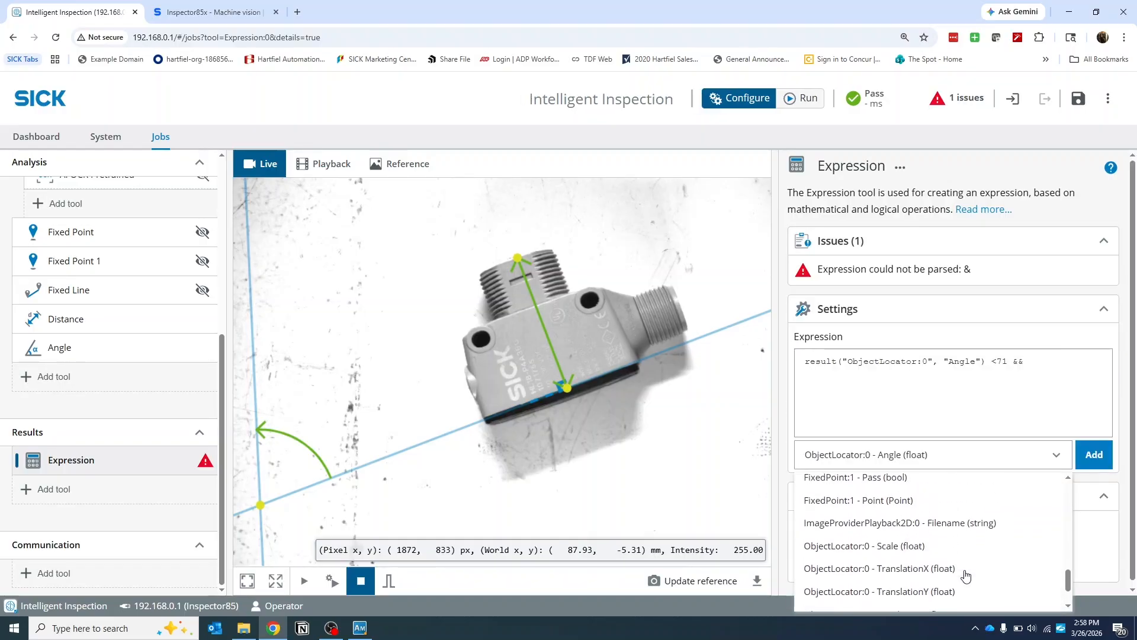
scroll(968, 565, "up", 3)
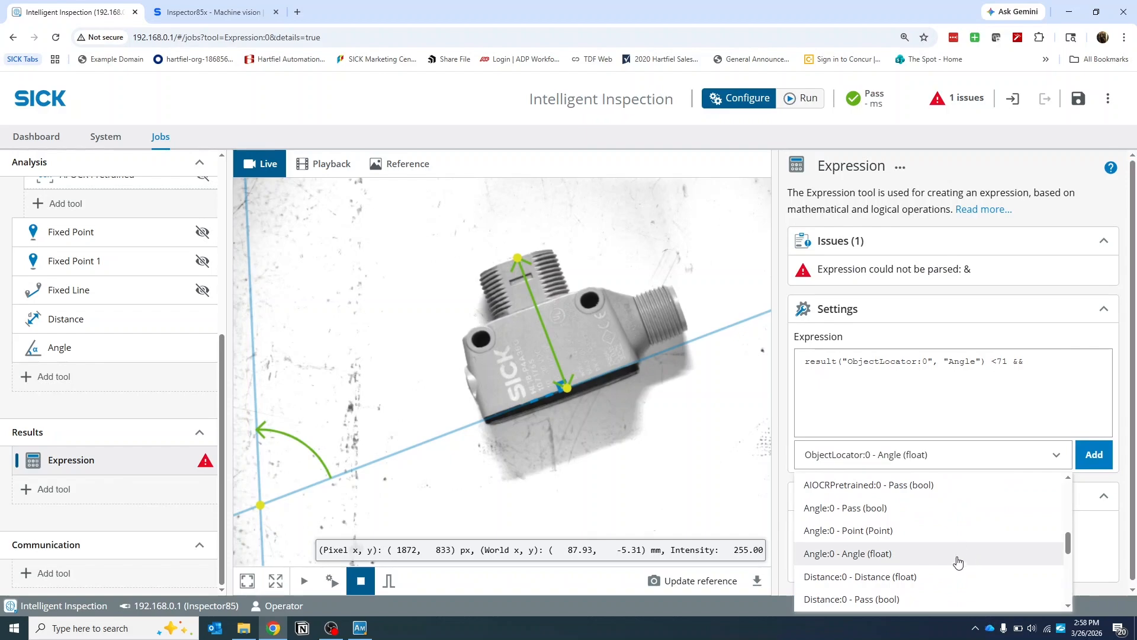
scroll(953, 563, "down", 1)
left_click(946, 516)
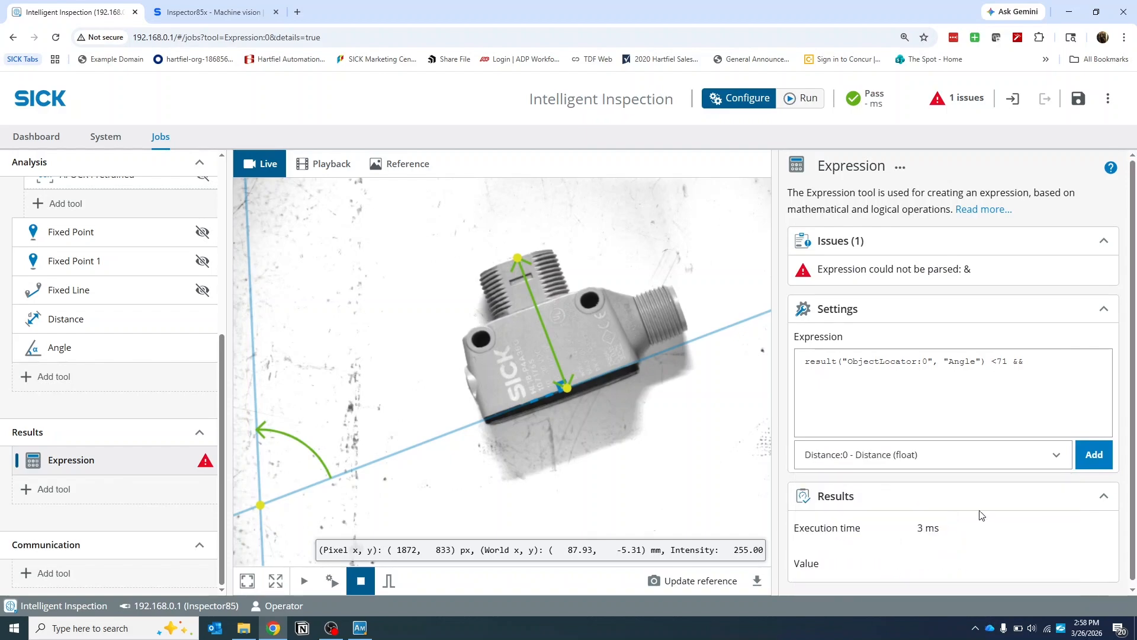
left_click(1094, 455)
left_click(1016, 372)
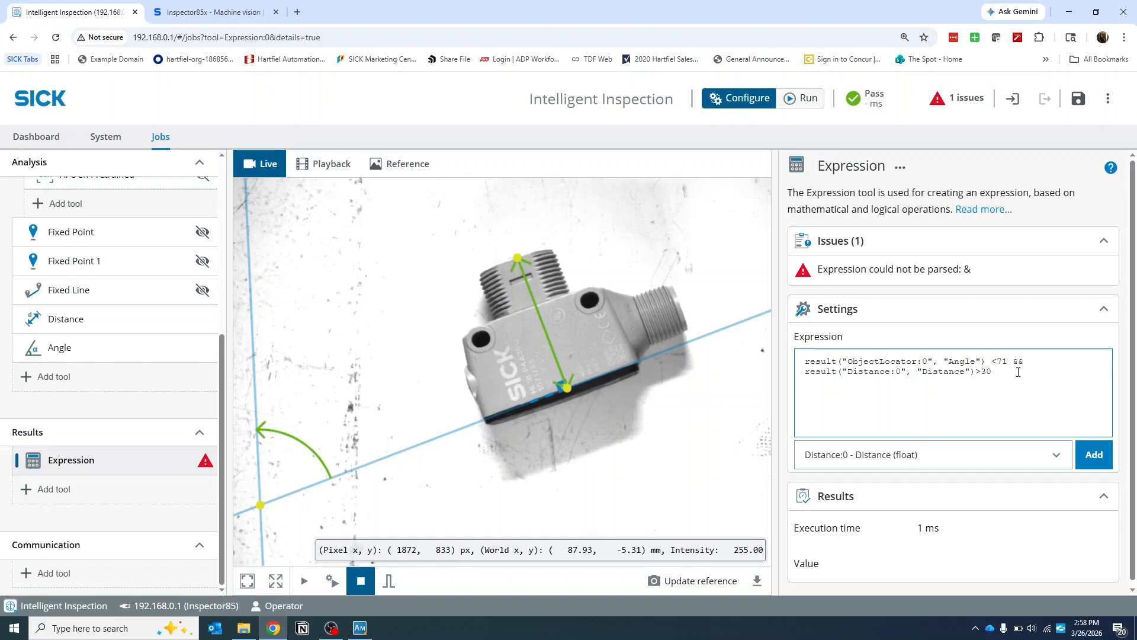
left_click(990, 295)
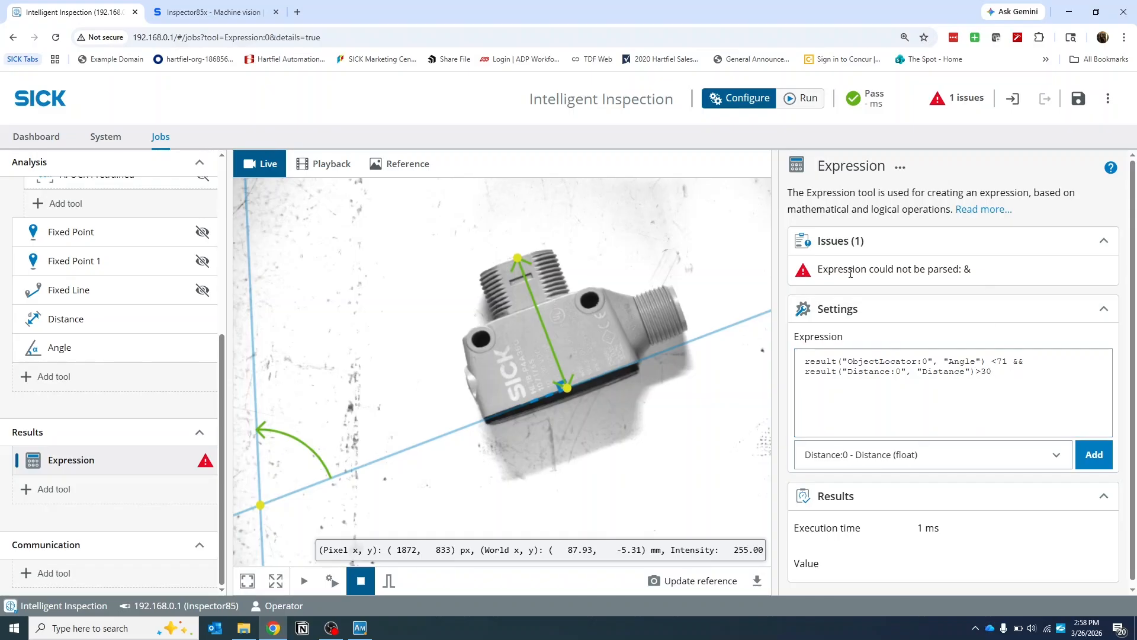
Check the expression's reported issue against the && operator and look up the supported logical operators in the Expression tool's help.
left_click_drag(820, 270, 986, 273)
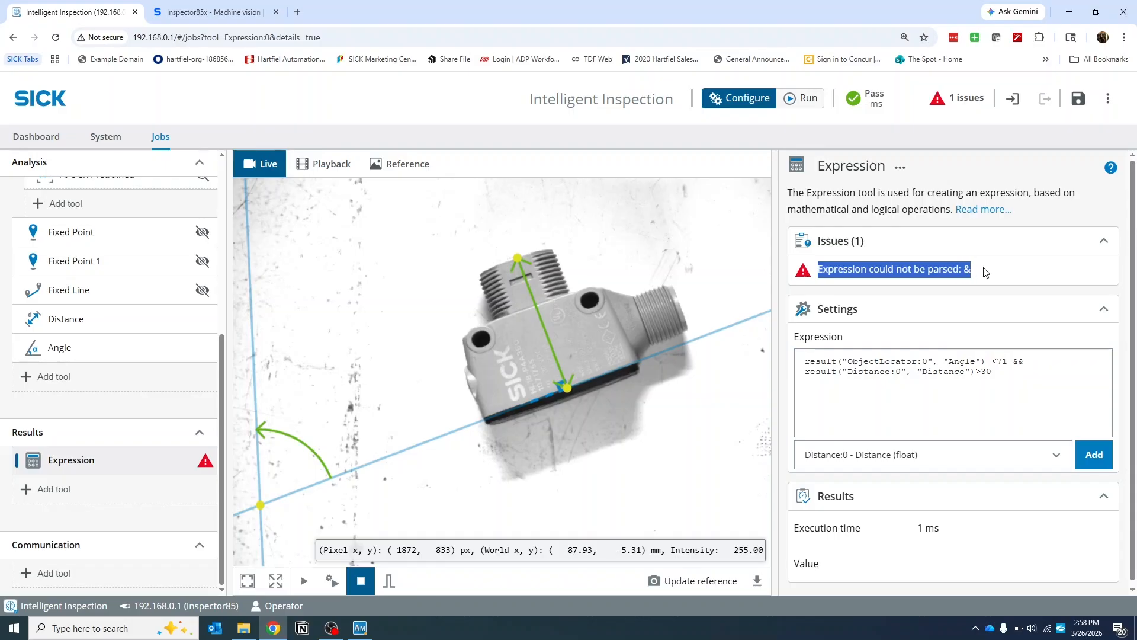
left_click(988, 272)
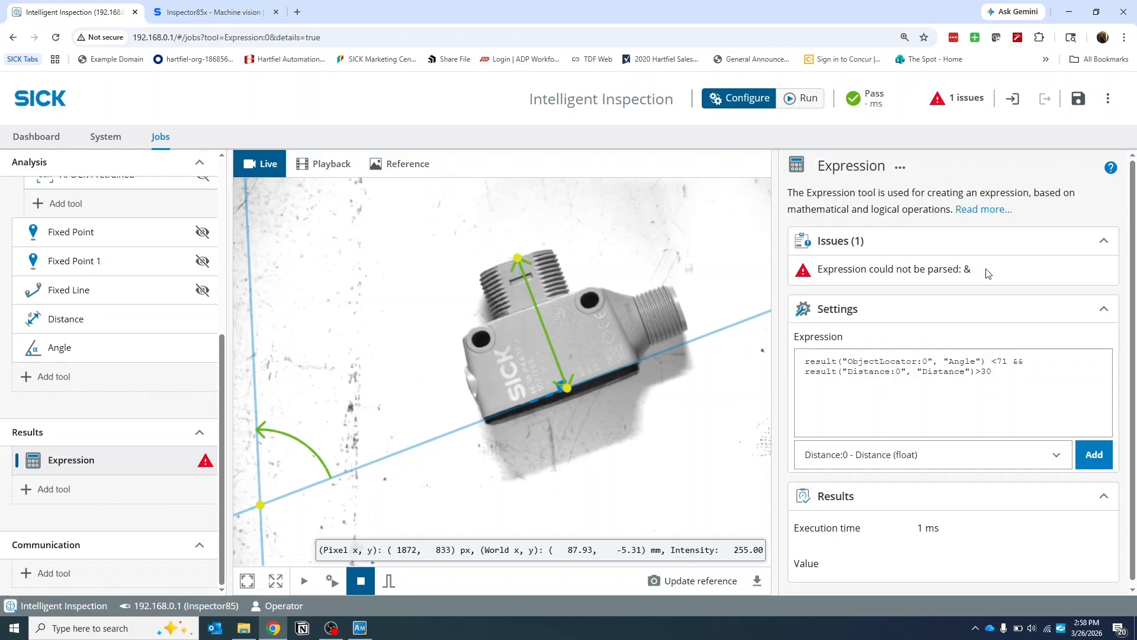
left_click_drag(1013, 361, 1029, 362)
left_click(1029, 363)
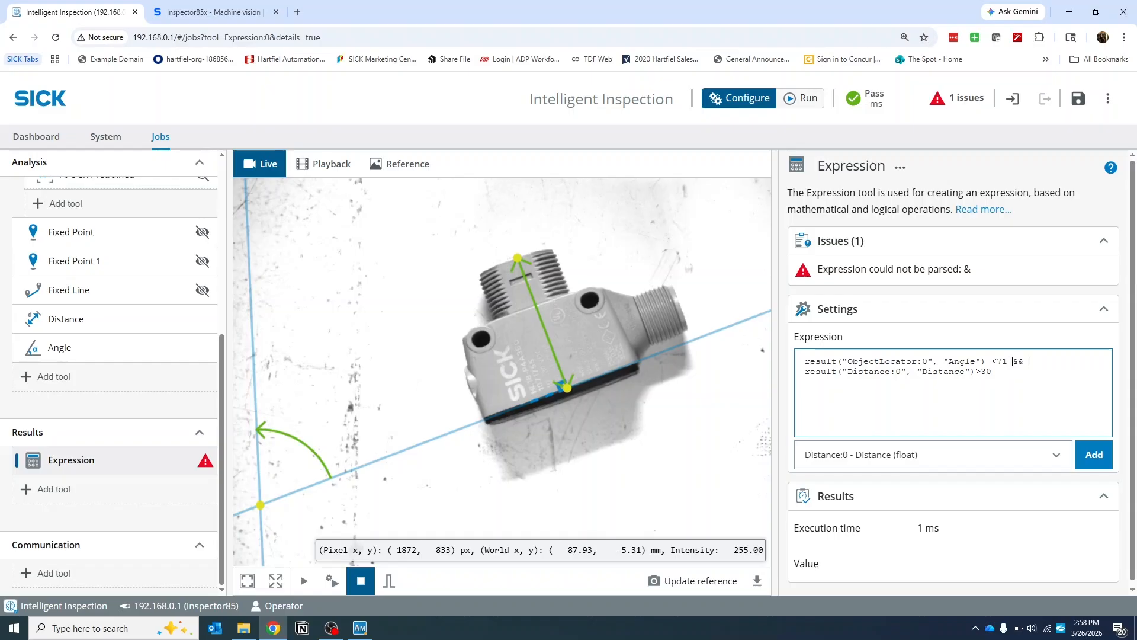
left_click(1022, 361)
left_click(983, 212)
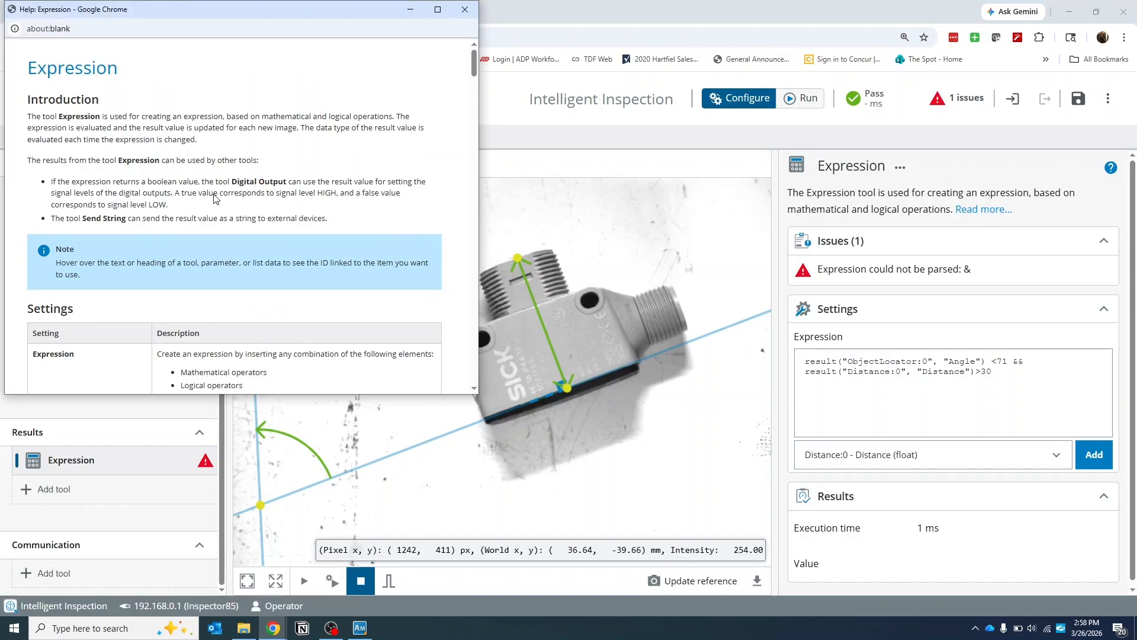
scroll(214, 198, "down", 3)
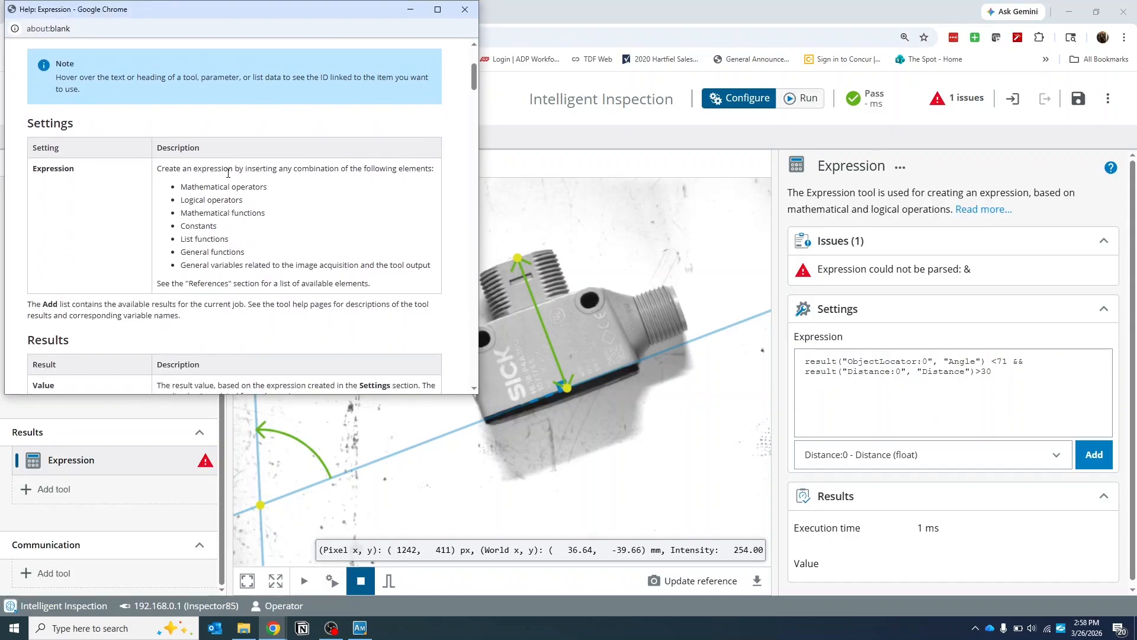
scroll(228, 173, "down", 5)
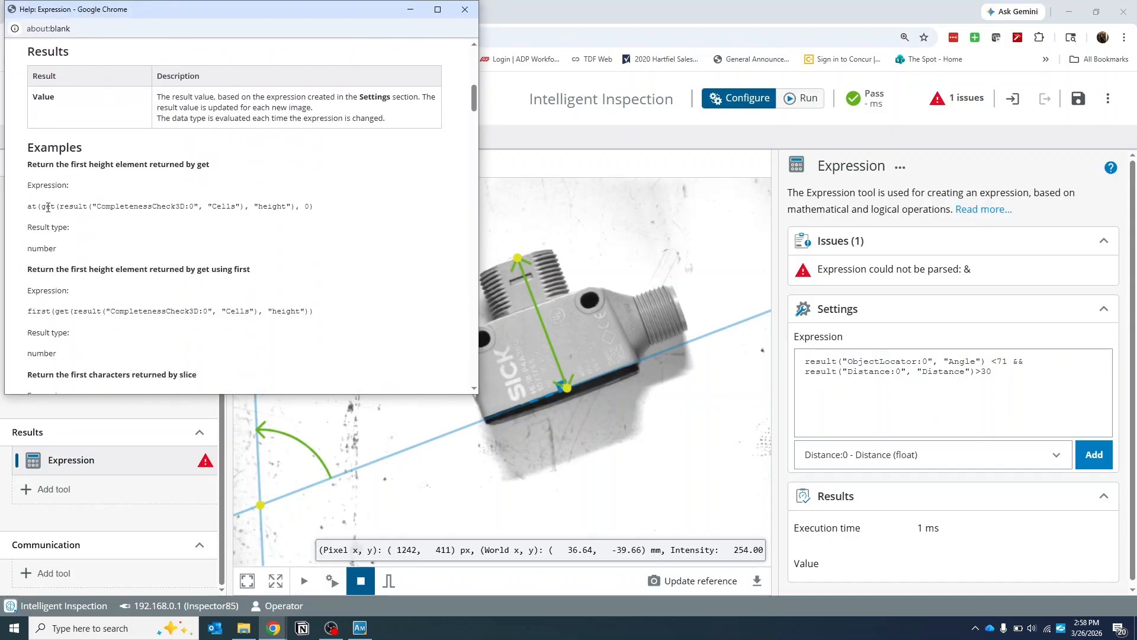
left_click_drag(30, 207, 313, 207)
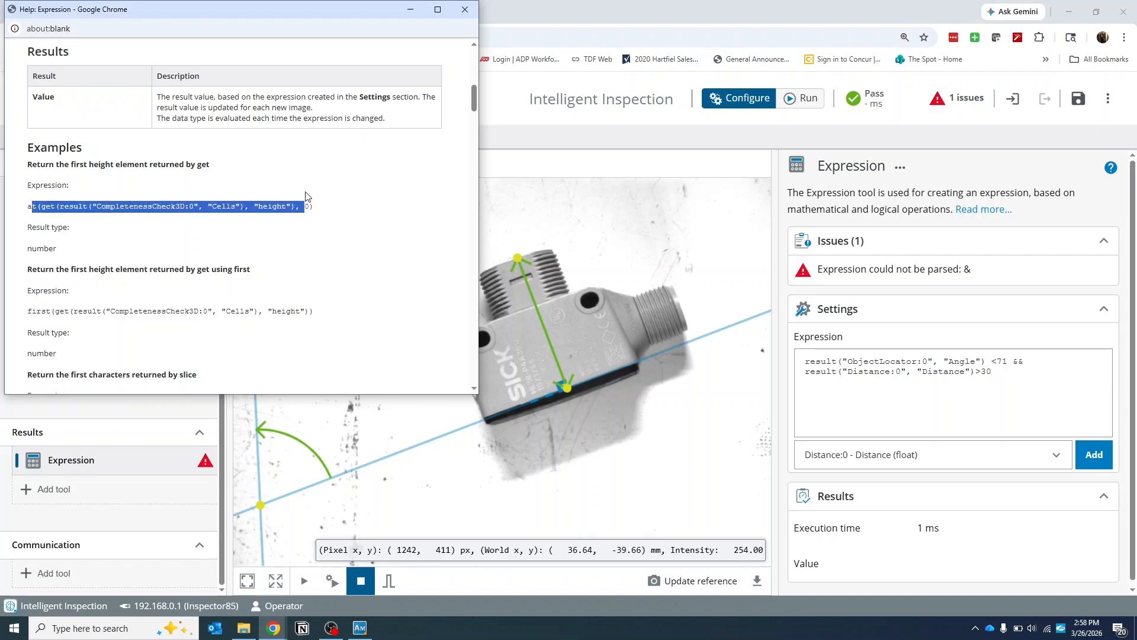
left_click(314, 207)
scroll(318, 207, "down", 4)
scroll(314, 207, "down", 10)
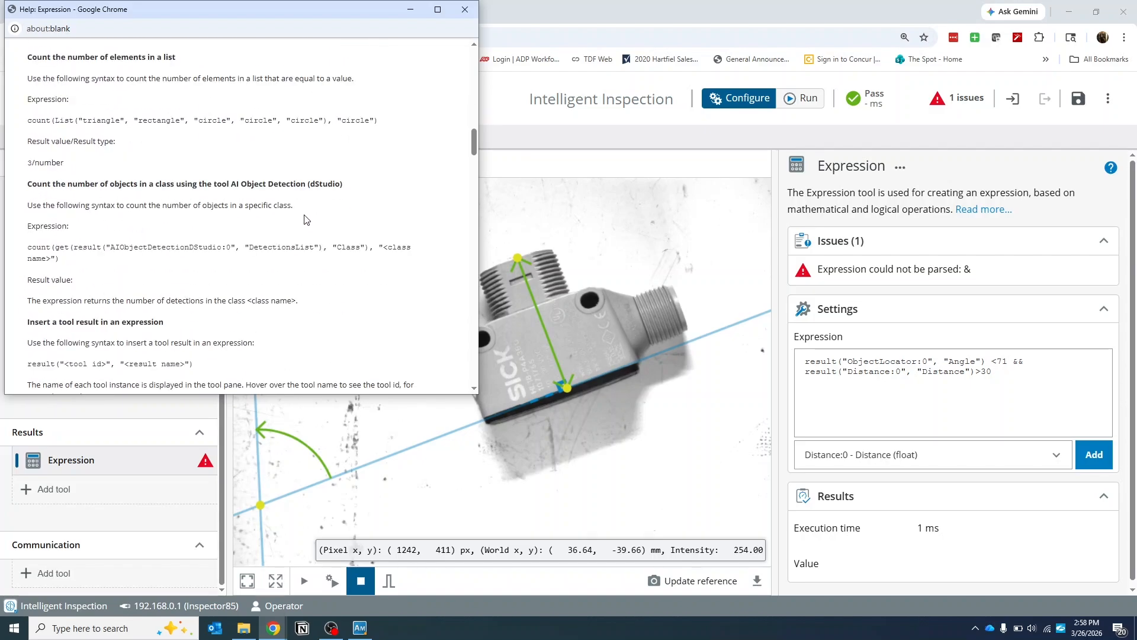
scroll(317, 210, "down", 10)
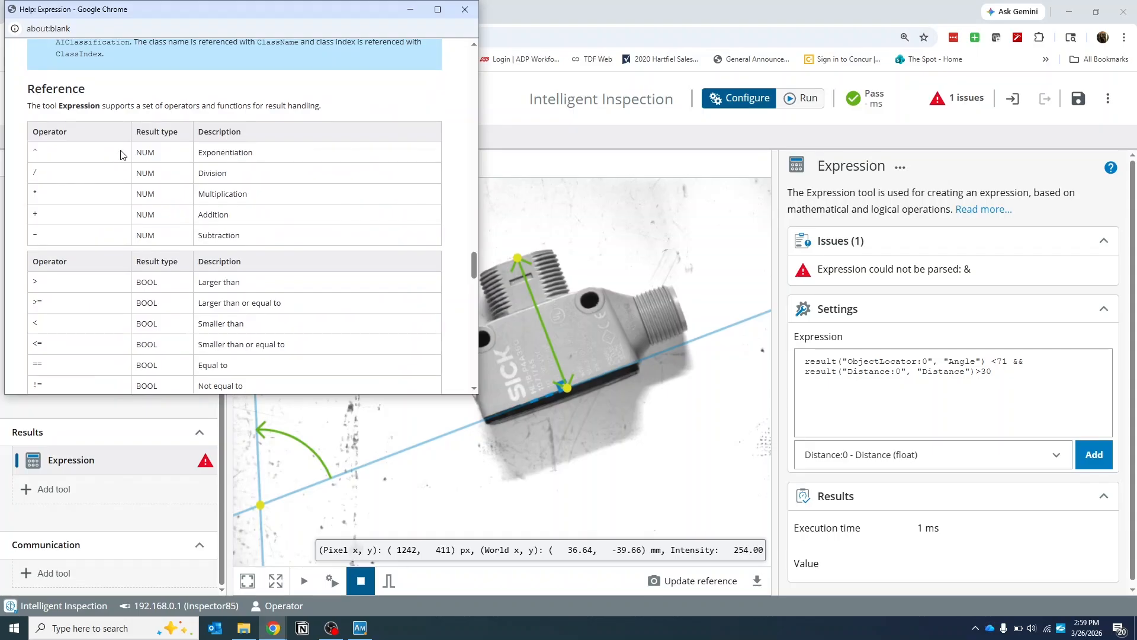
scroll(98, 186, "down", 3)
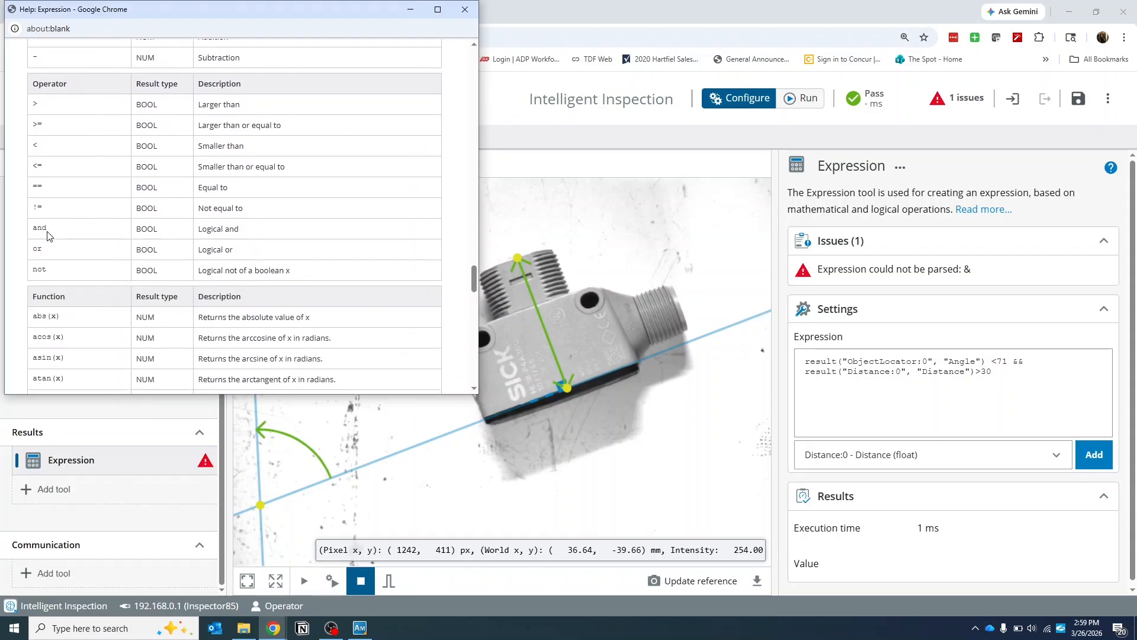
double_click(39, 228)
left_click(223, 200)
left_click(464, 9)
Replace && with the operator and between the angle and distance conditions, and check the expression's resulting value.
left_click(1038, 363)
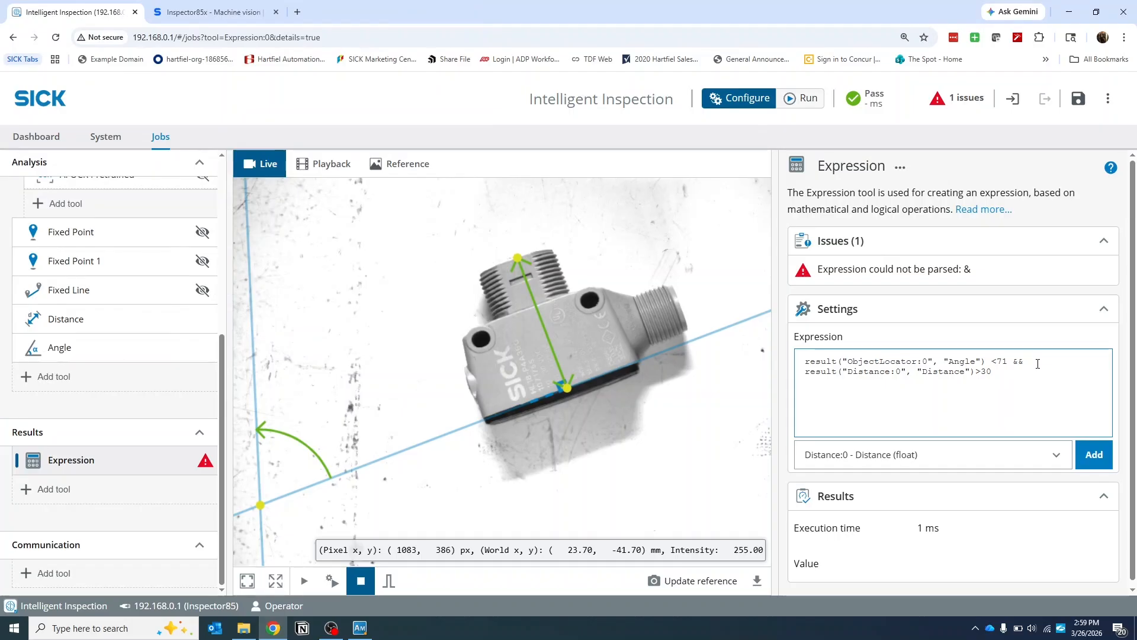
key("BackSpace")
key("BackSpace")
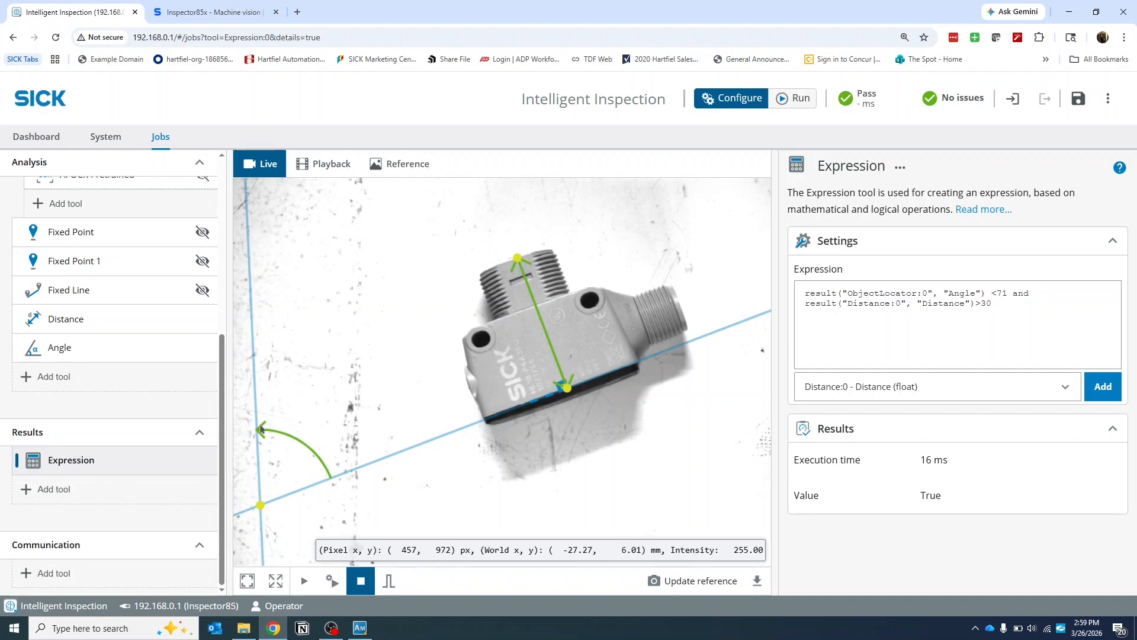
left_click(1020, 311)
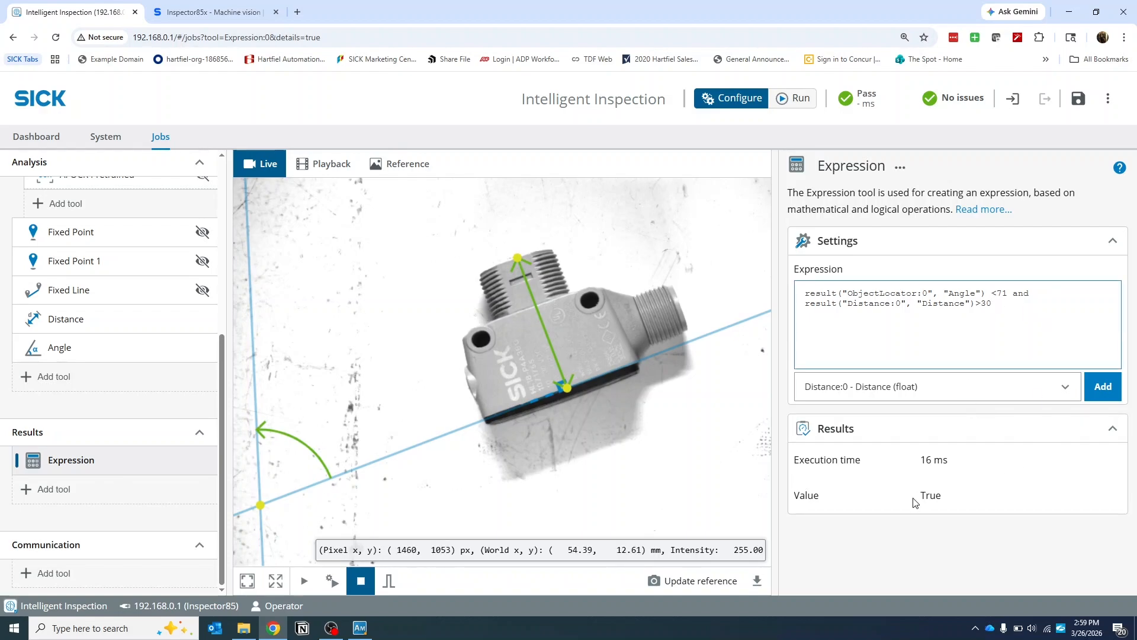
left_click_drag(922, 499, 985, 496)
left_click(985, 508)
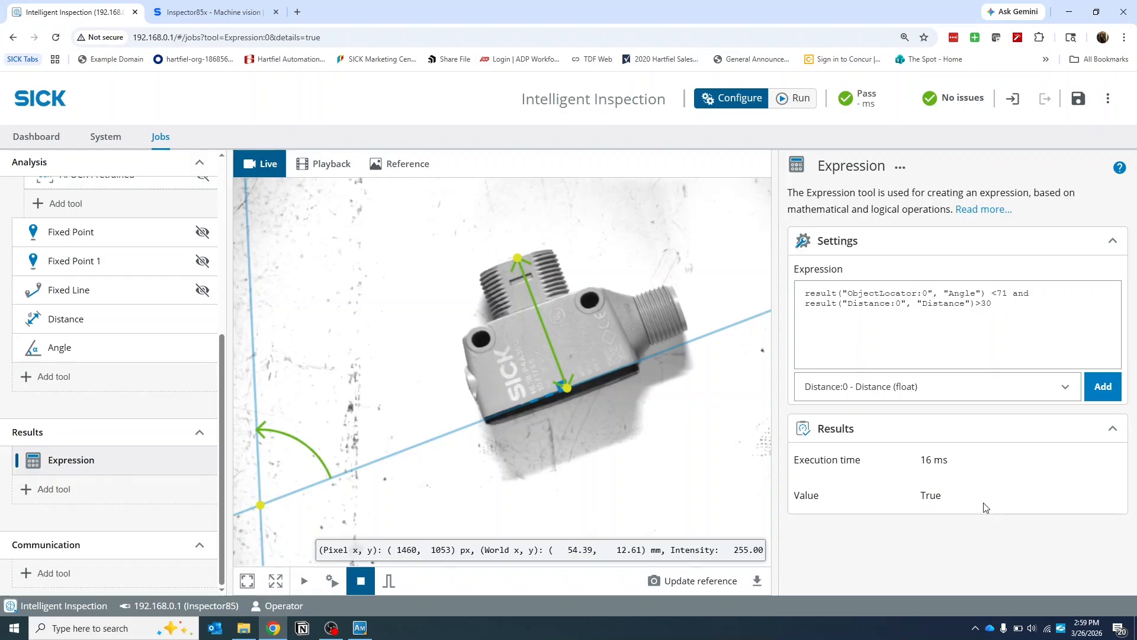
Add a Result String tool and start its string formatter with JobName (string) followed by a comma.
left_click(67, 495)
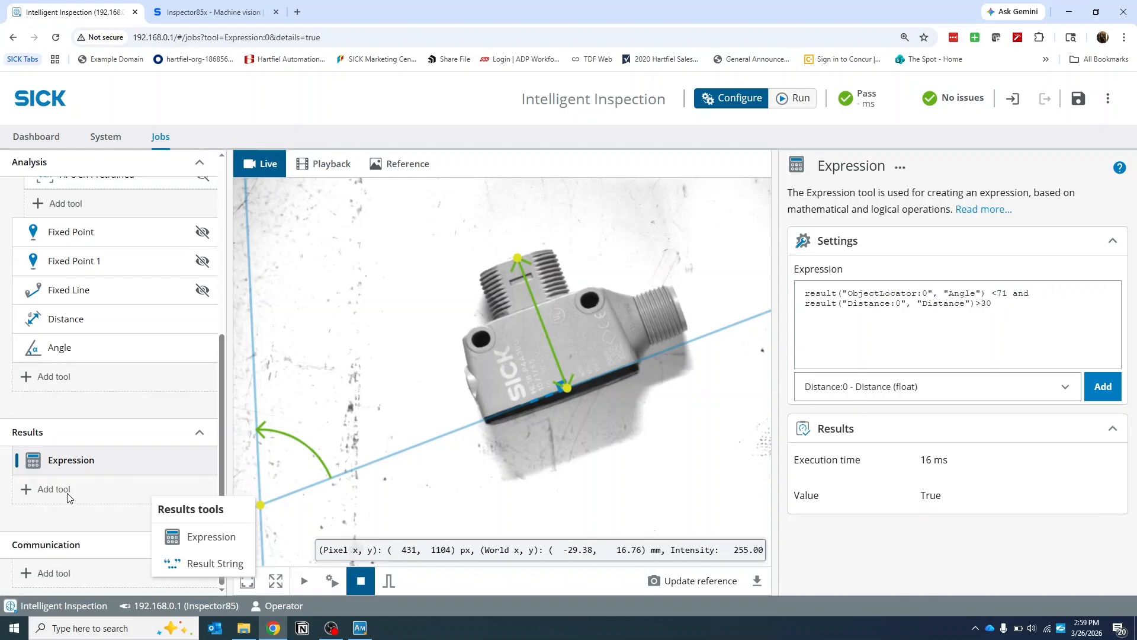
left_click(199, 567)
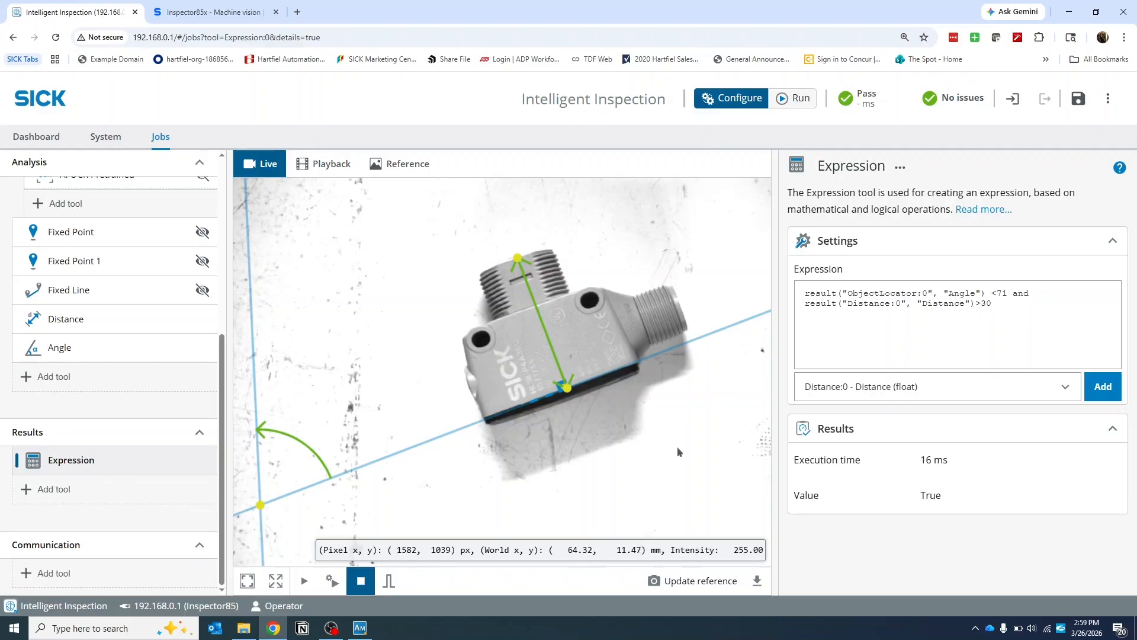
left_click(825, 329)
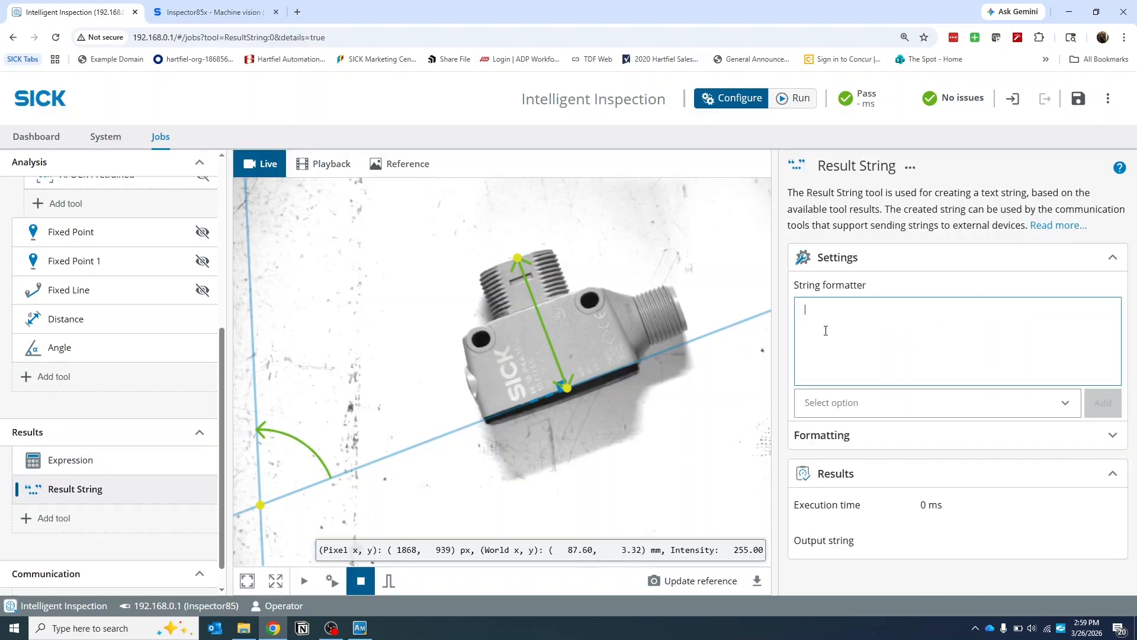
left_click(863, 406)
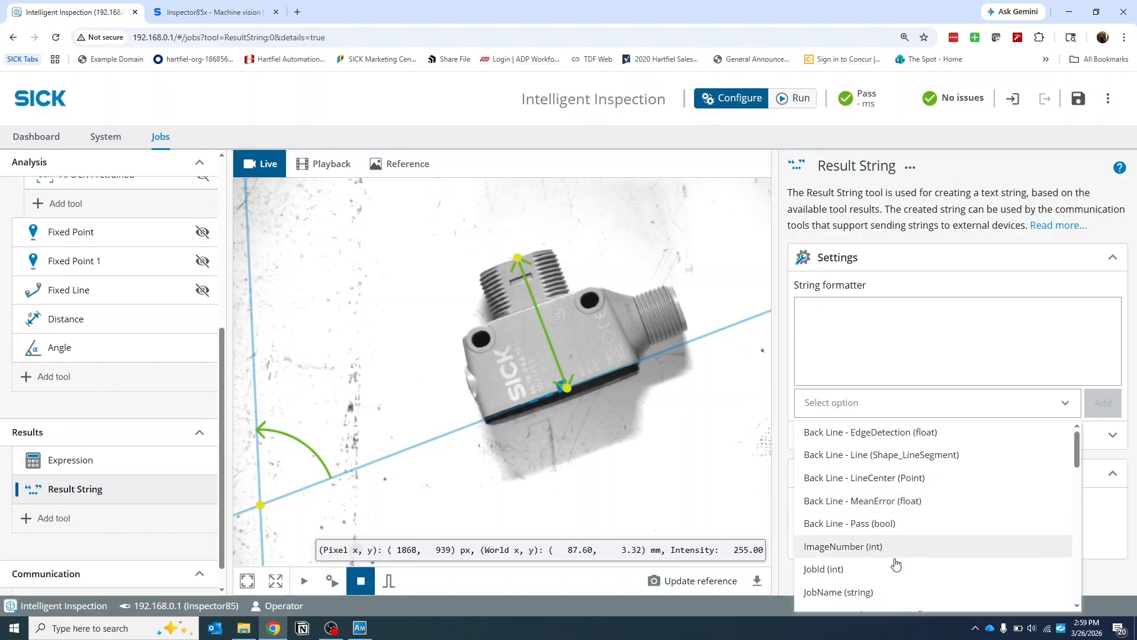
left_click(894, 592)
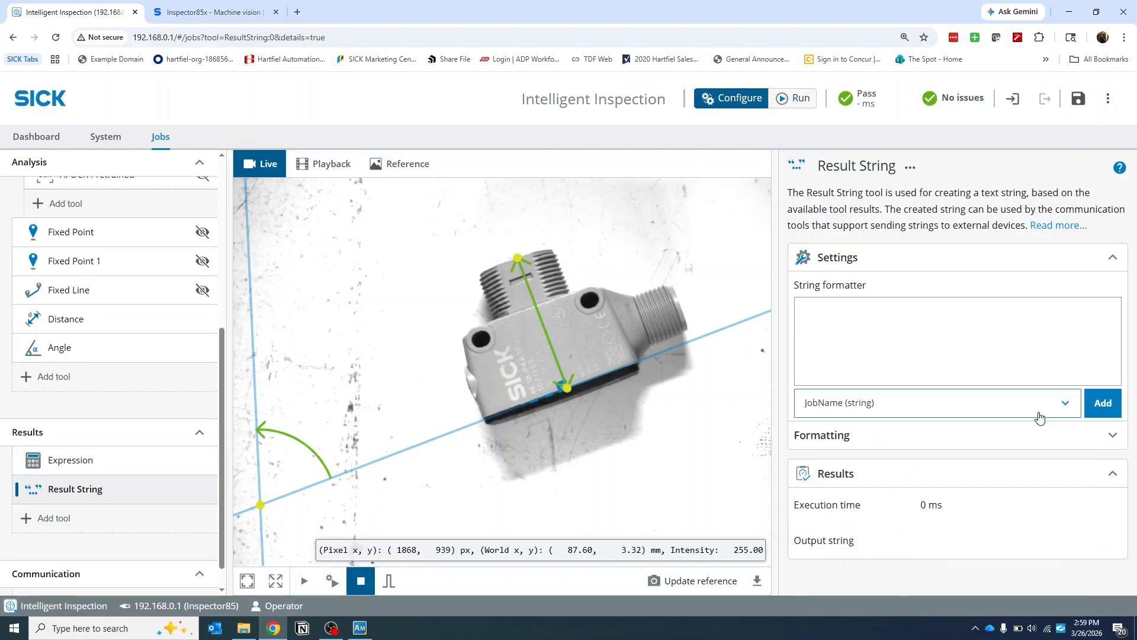
left_click(1100, 403)
left_click(872, 310)
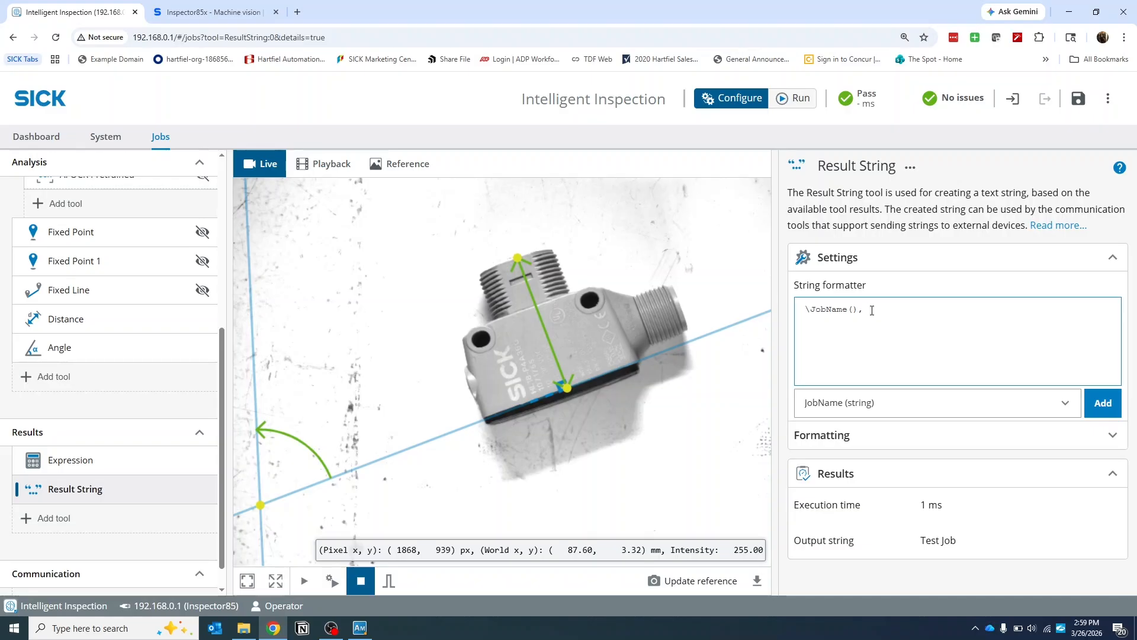
Append the Back Line - LineCenter (Point) result and a comma to the string formatter.
left_click(838, 399)
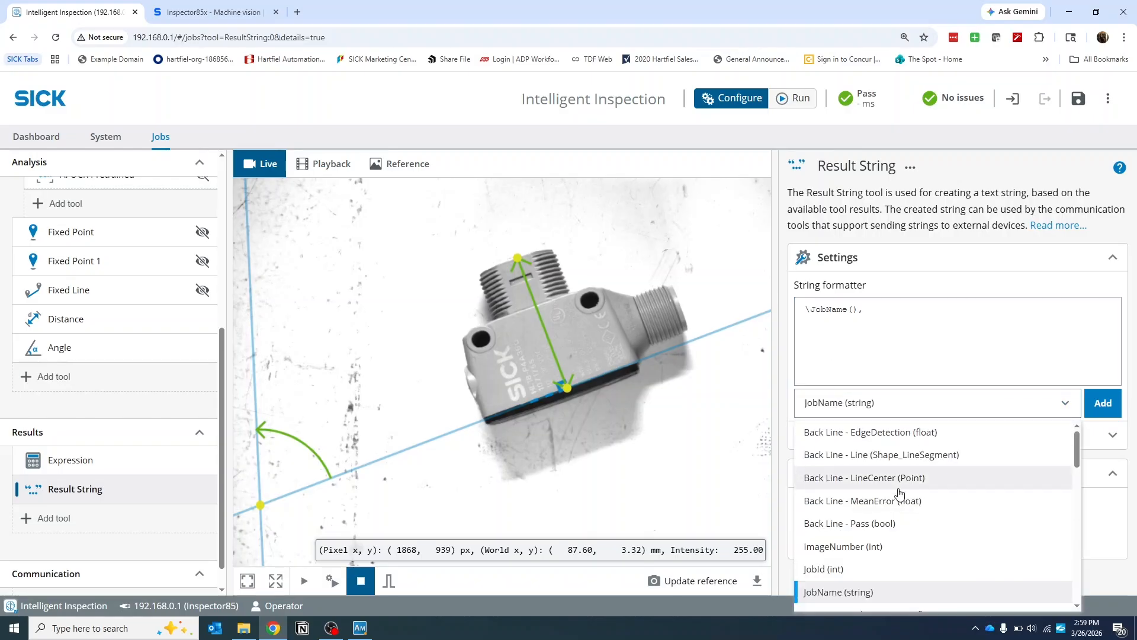
left_click(967, 479)
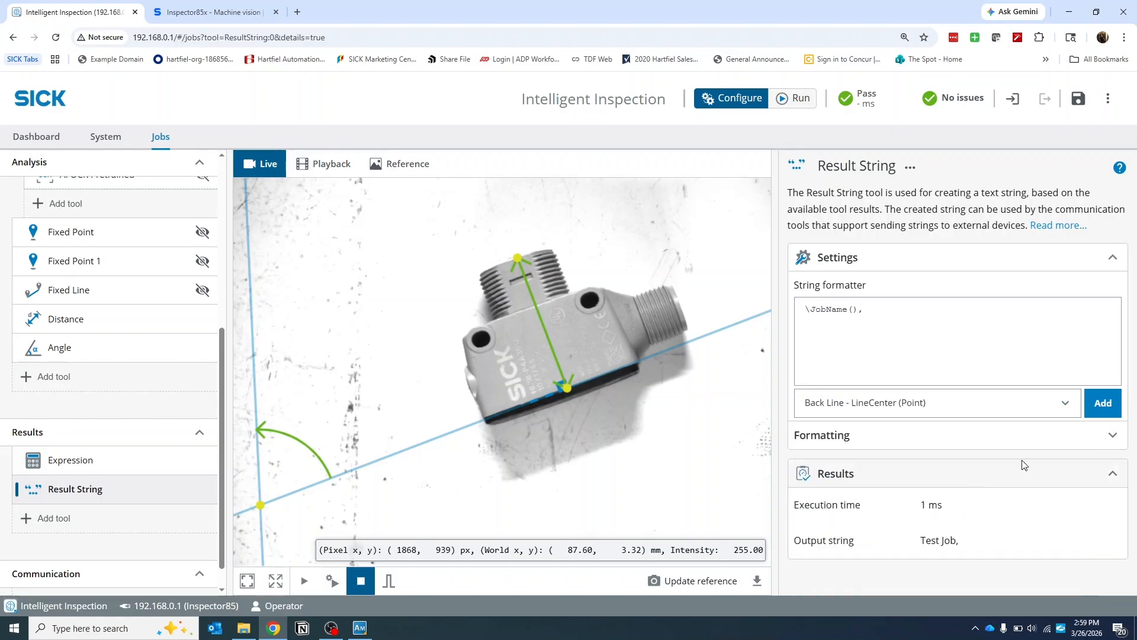
left_click(1099, 406)
left_click(1083, 309)
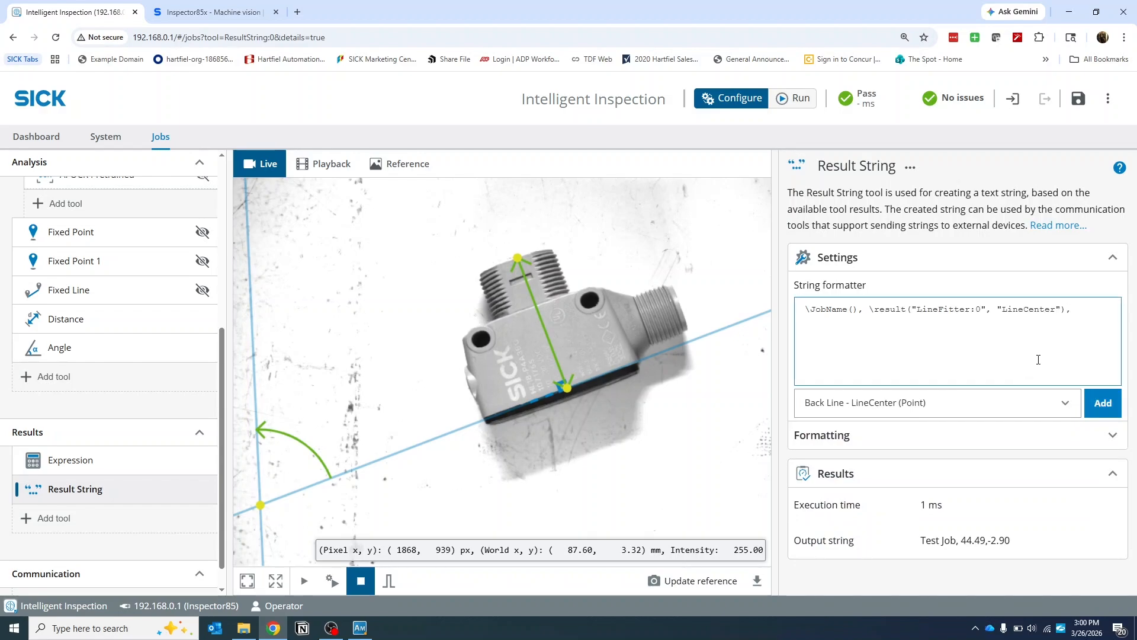
Append the AIOCRPretrained:0 - TextResult (string) result to the end of the string formatter.
left_click(1010, 405)
scroll(927, 506, "down", 5)
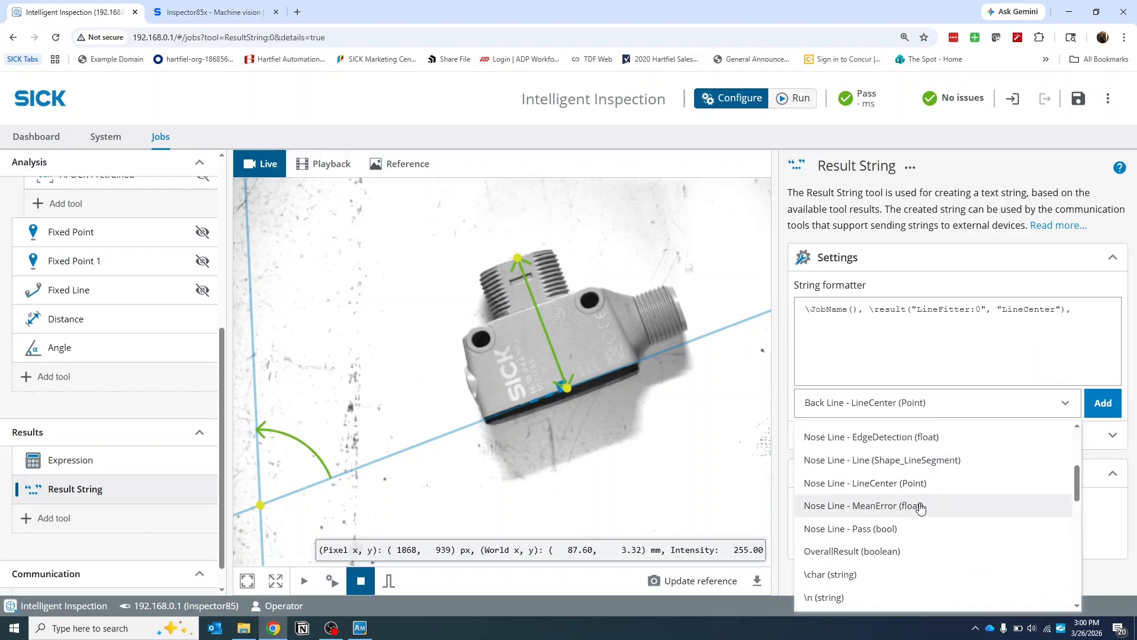
scroll(954, 507, "down", 3)
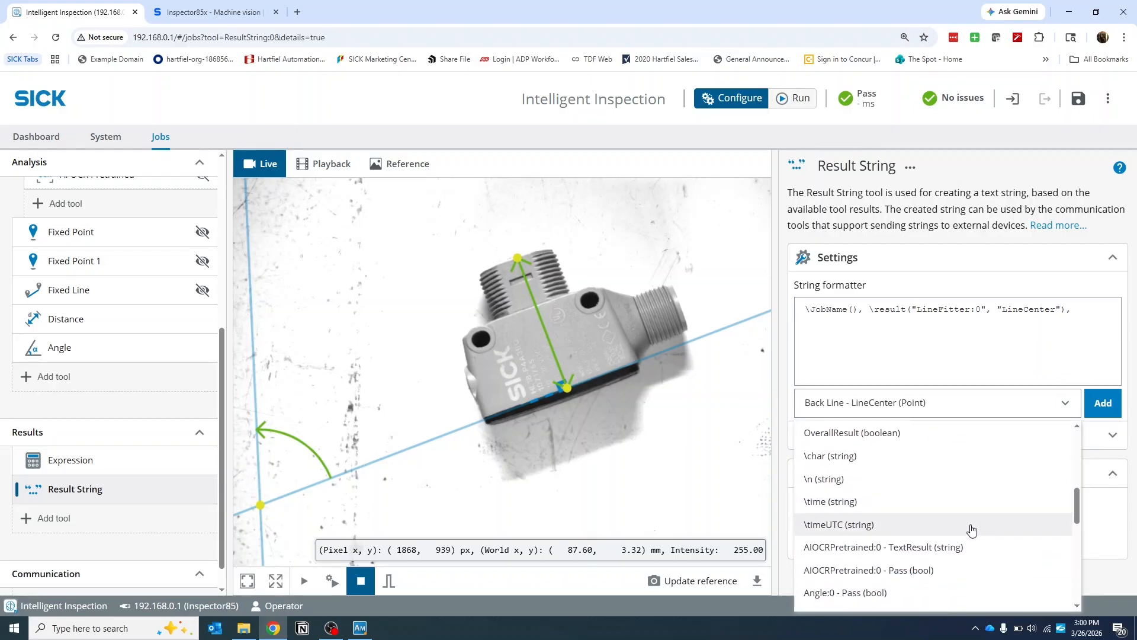
left_click(977, 548)
left_click(1102, 409)
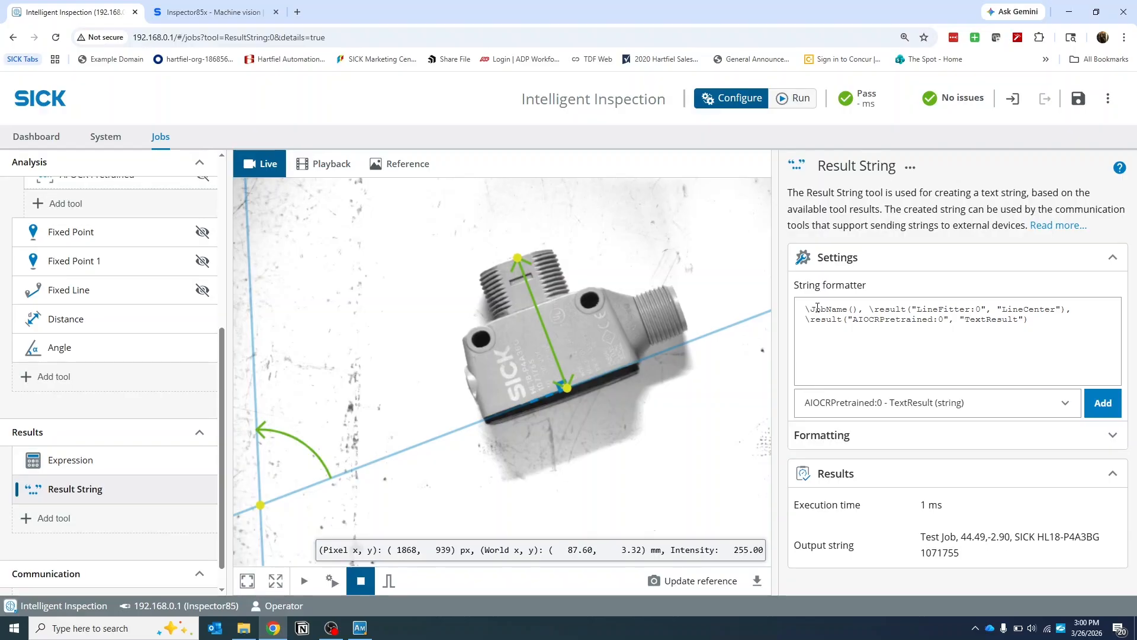
Check the output string against the job's tools, including the job name and the OCR text.
scroll(116, 279, "up", 5)
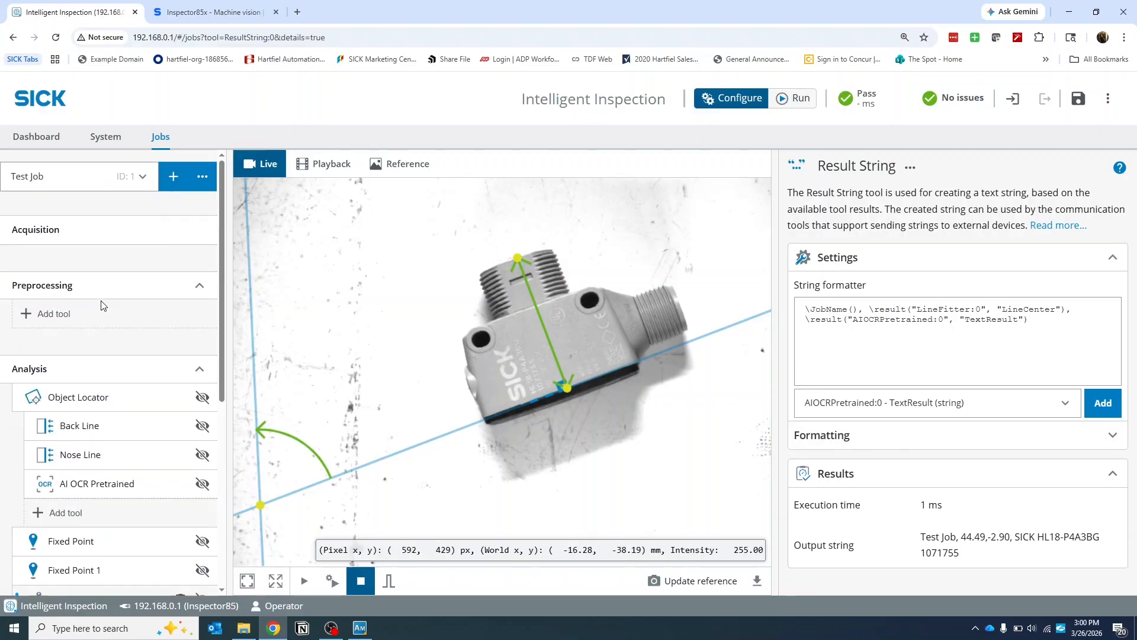
scroll(115, 280, "down", 5)
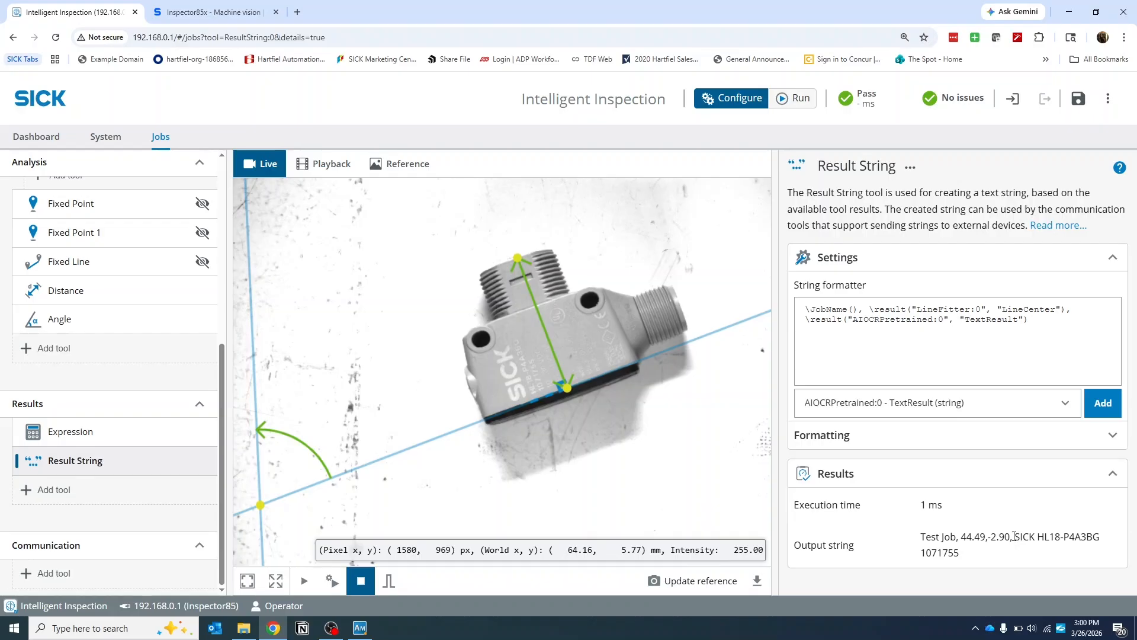
left_click_drag(1021, 537, 1052, 554)
left_click(1051, 578)
Add an Image Collection communication tool and review its FTP destination and file settings.
left_click(50, 573)
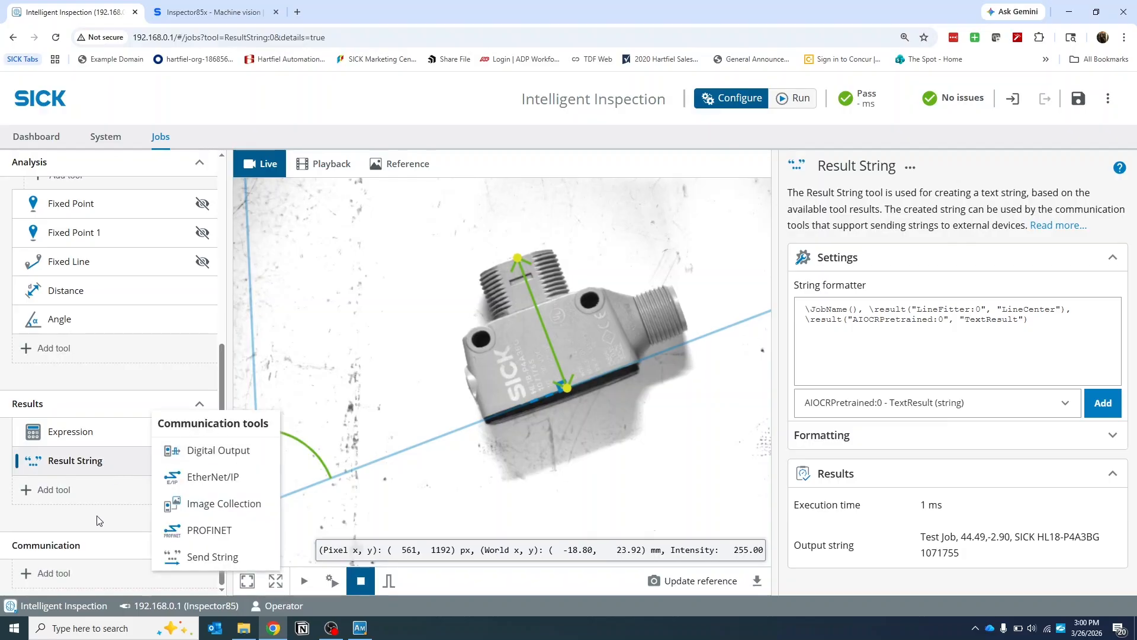
left_click(230, 505)
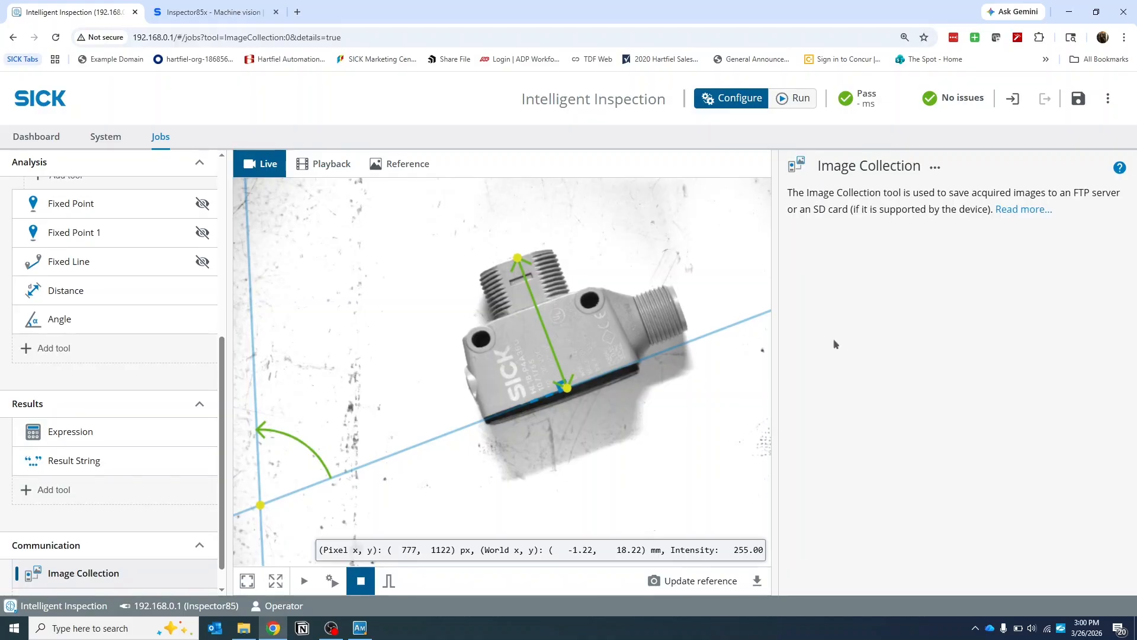
left_click(983, 277)
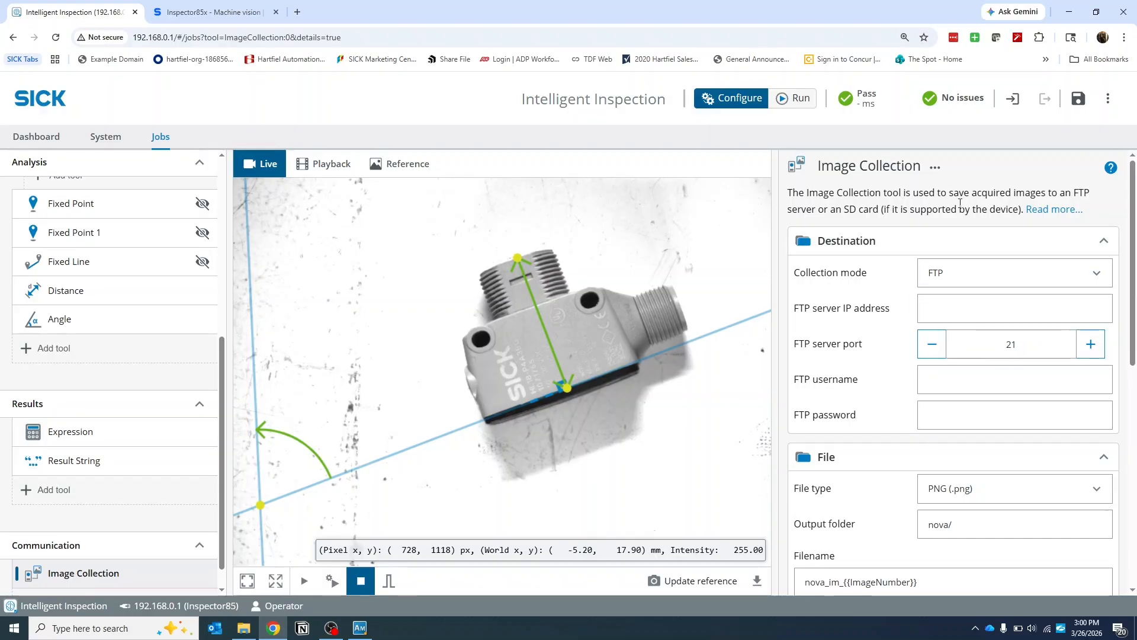
scroll(853, 368, "down", 2)
scroll(862, 364, "down", 2)
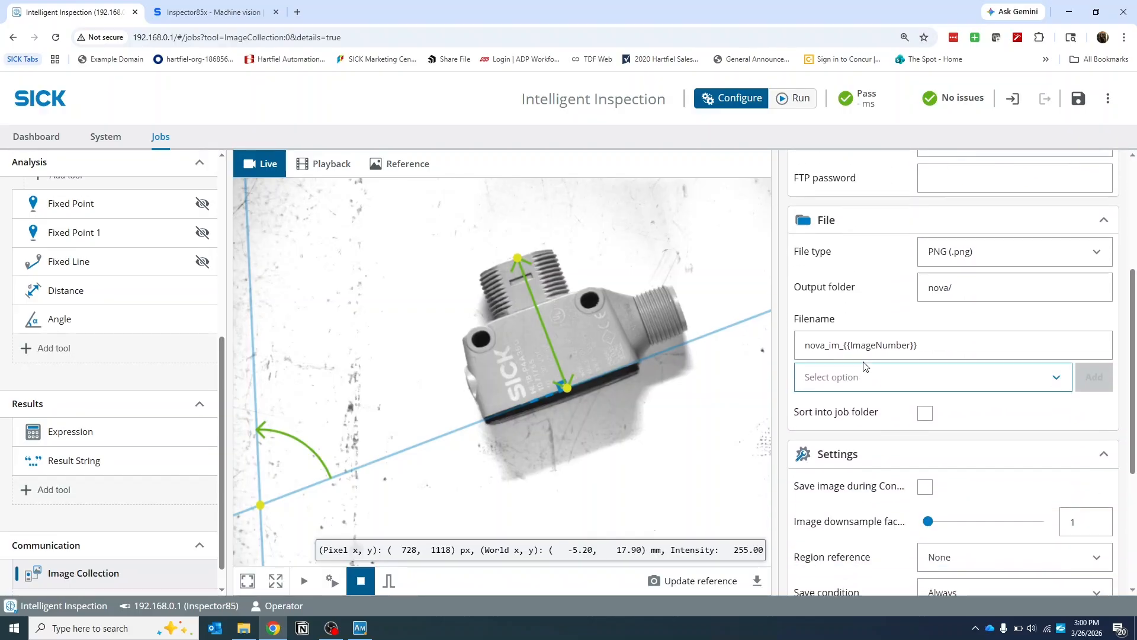
Append the DateTime variable to the saved image's filename after ImageNumber, and review the other available filename variables.
left_click(946, 339)
left_click(943, 382)
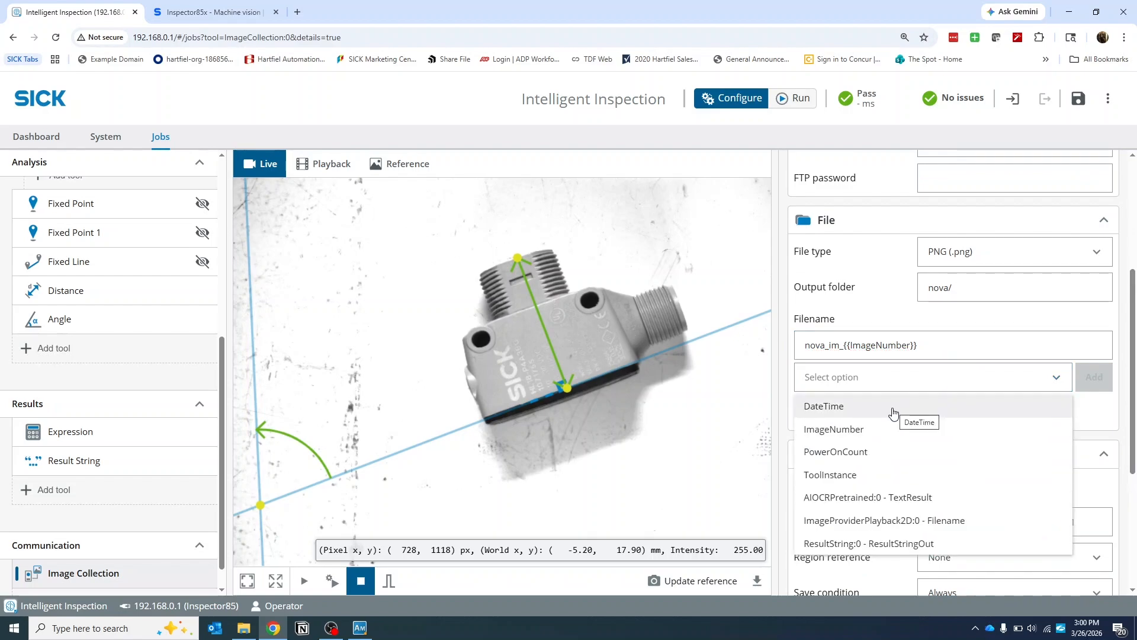
left_click(861, 407)
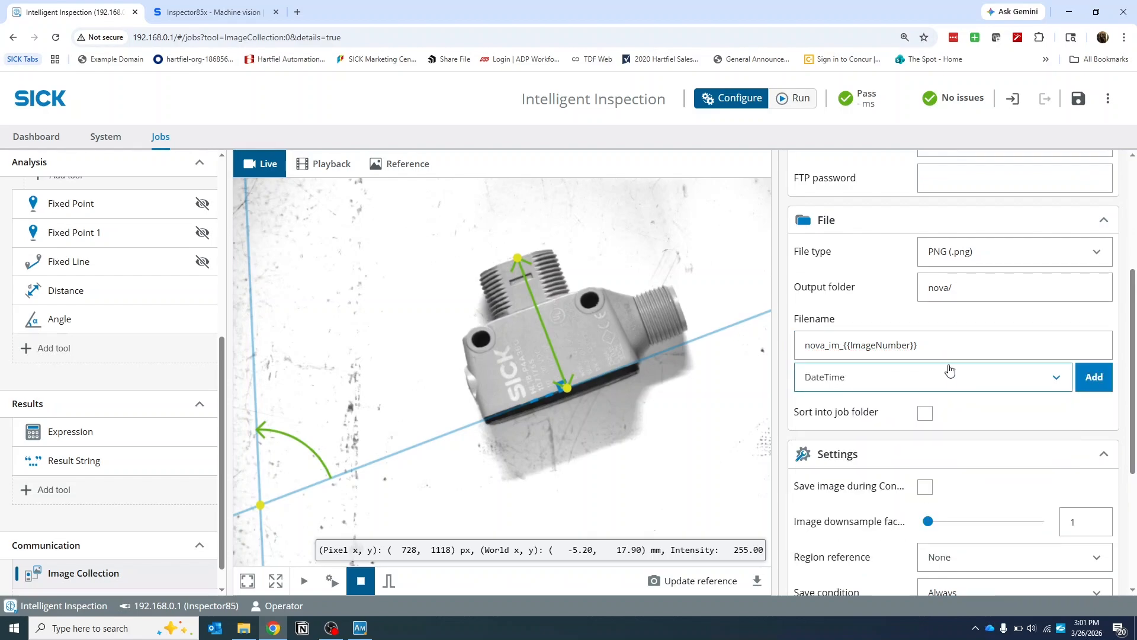
left_click(1094, 379)
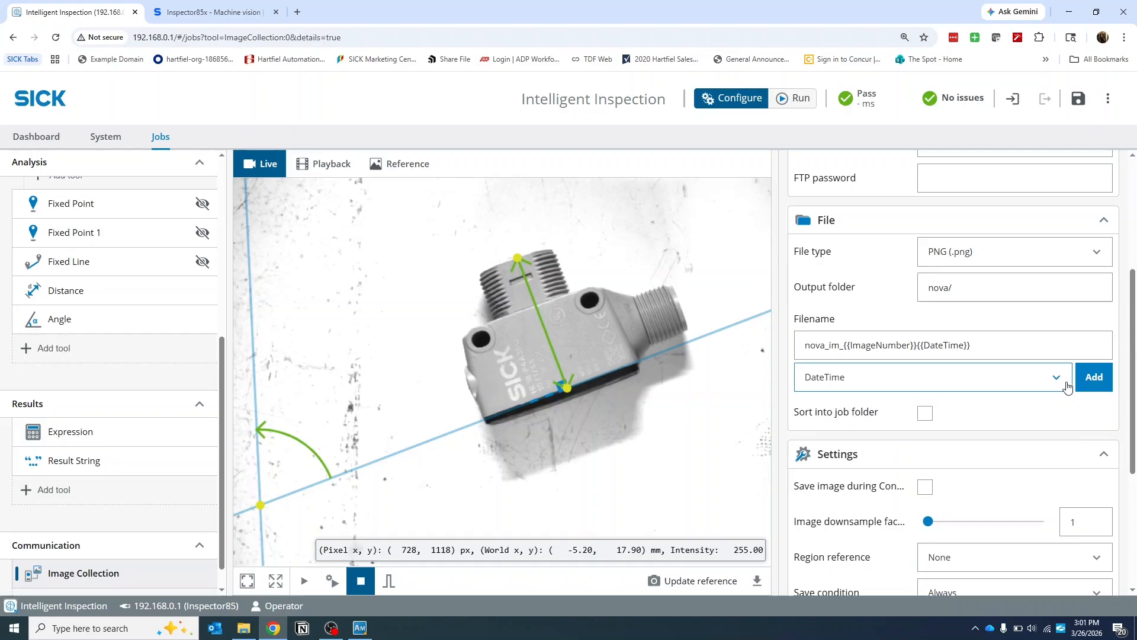
left_click(967, 378)
scroll(929, 432, "down", 4)
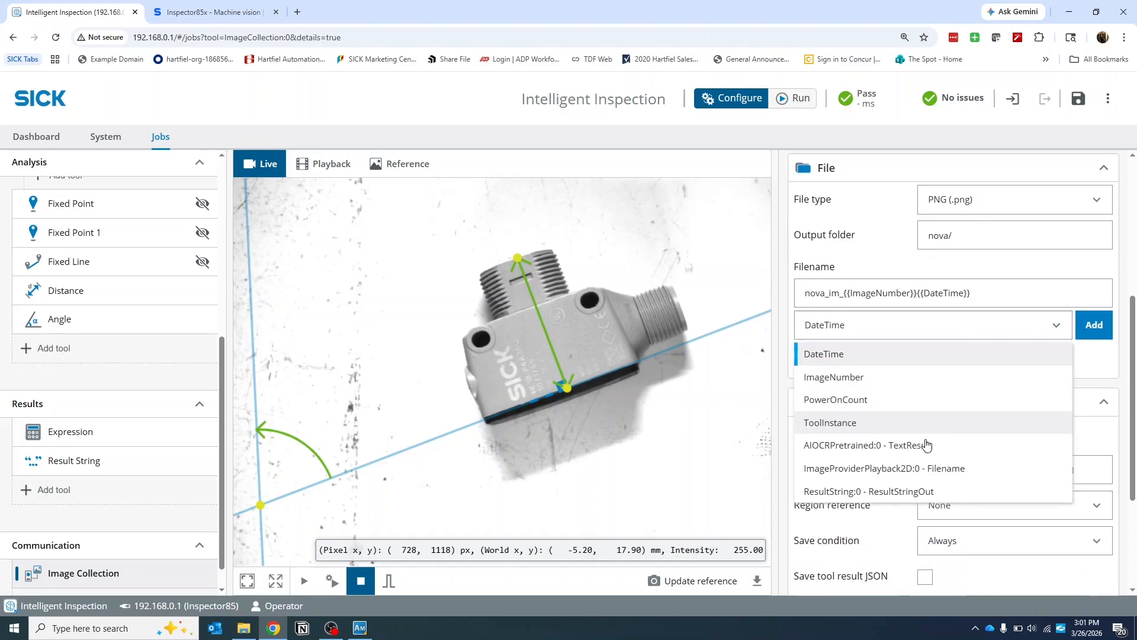
scroll(910, 450, "up", 2)
scroll(910, 450, "up", 2)
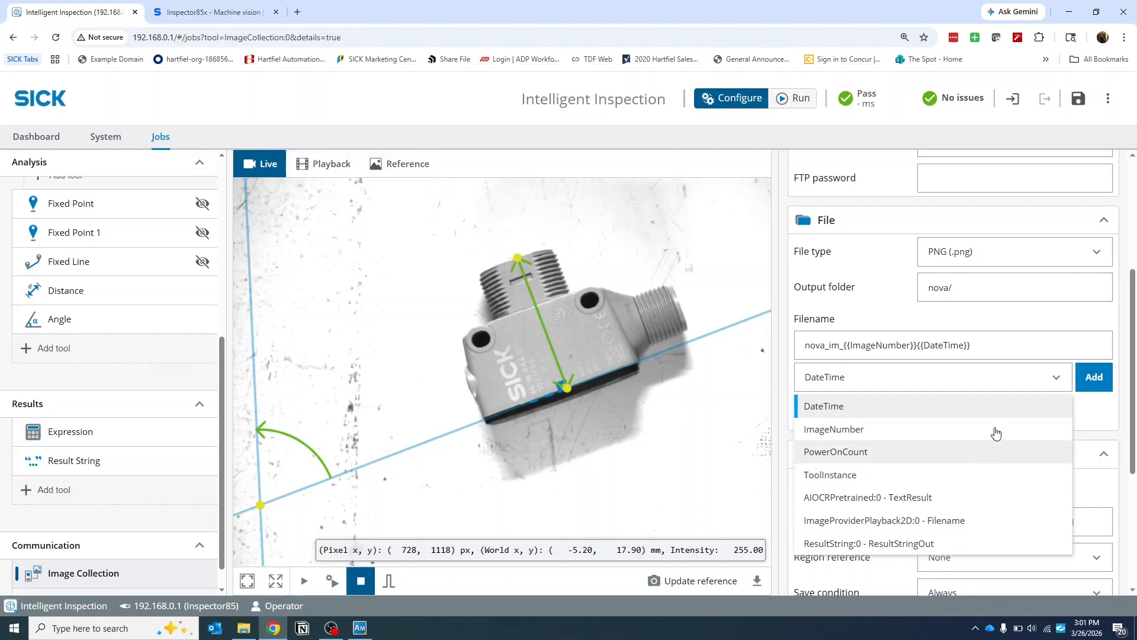
left_click(1027, 339)
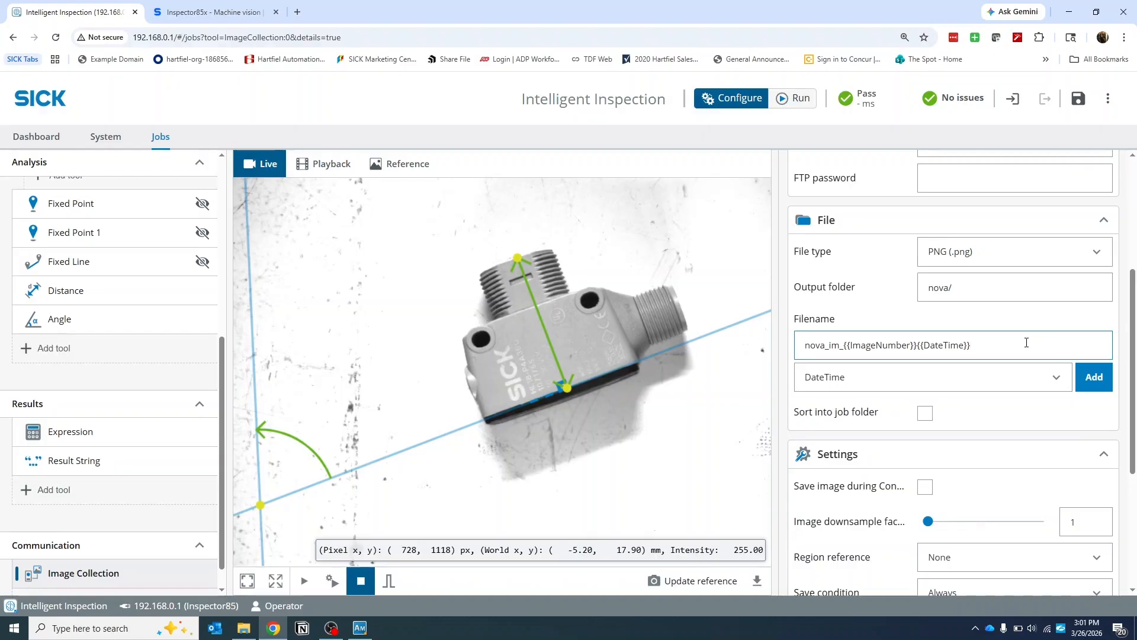
Set the Image Collection tool's save condition to Expression/Value.
scroll(954, 397, "down", 2)
scroll(950, 405, "down", 3)
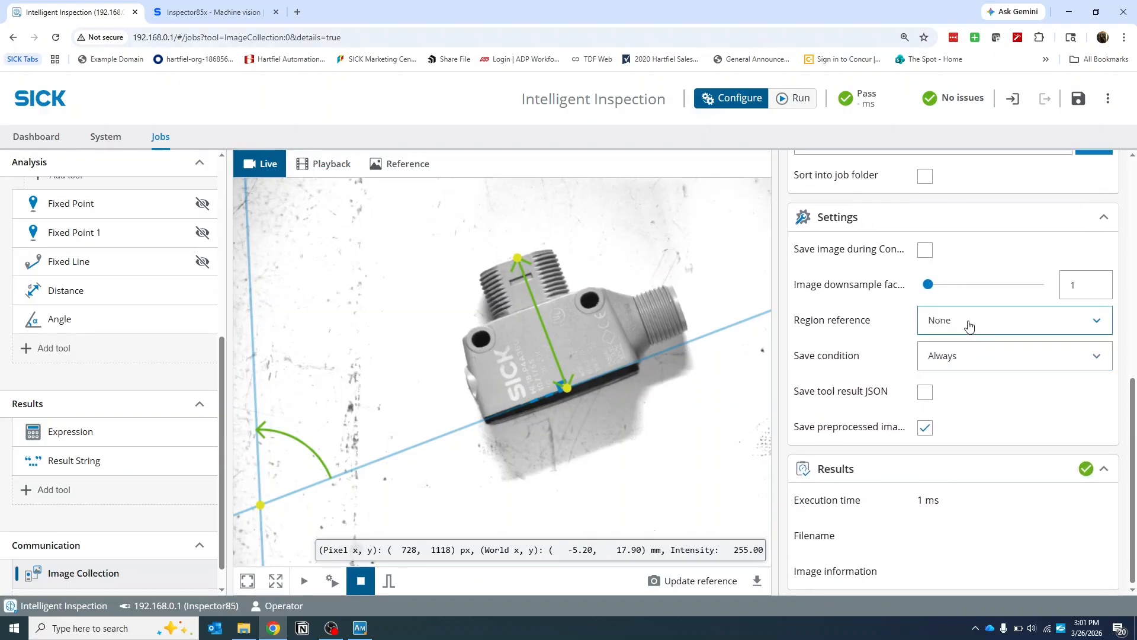
left_click(984, 363)
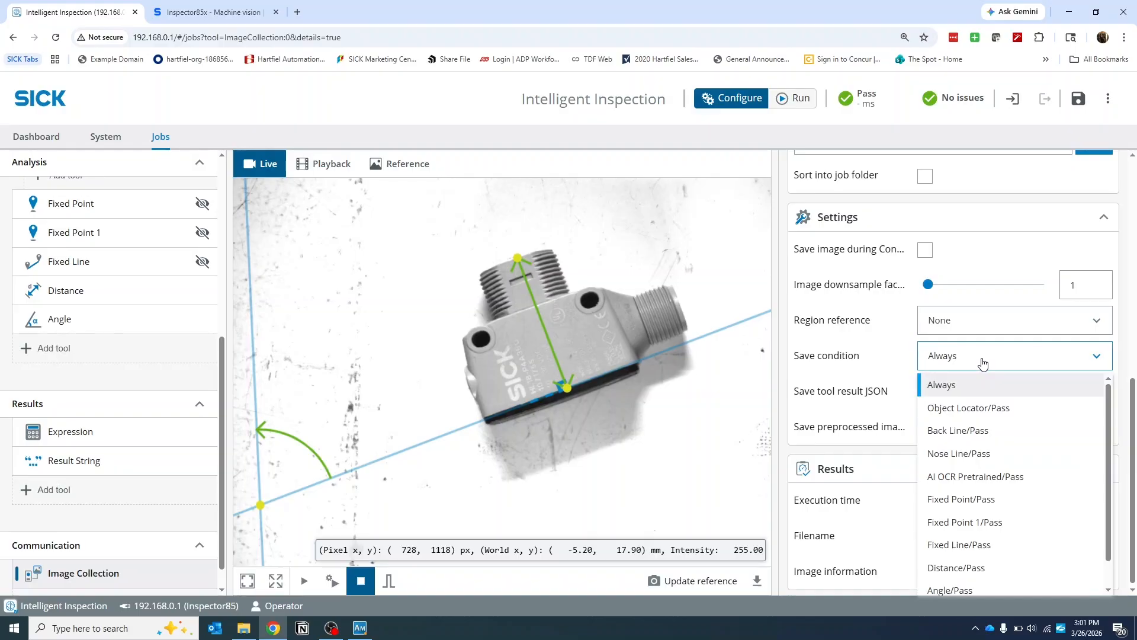
scroll(944, 435, "down", 1)
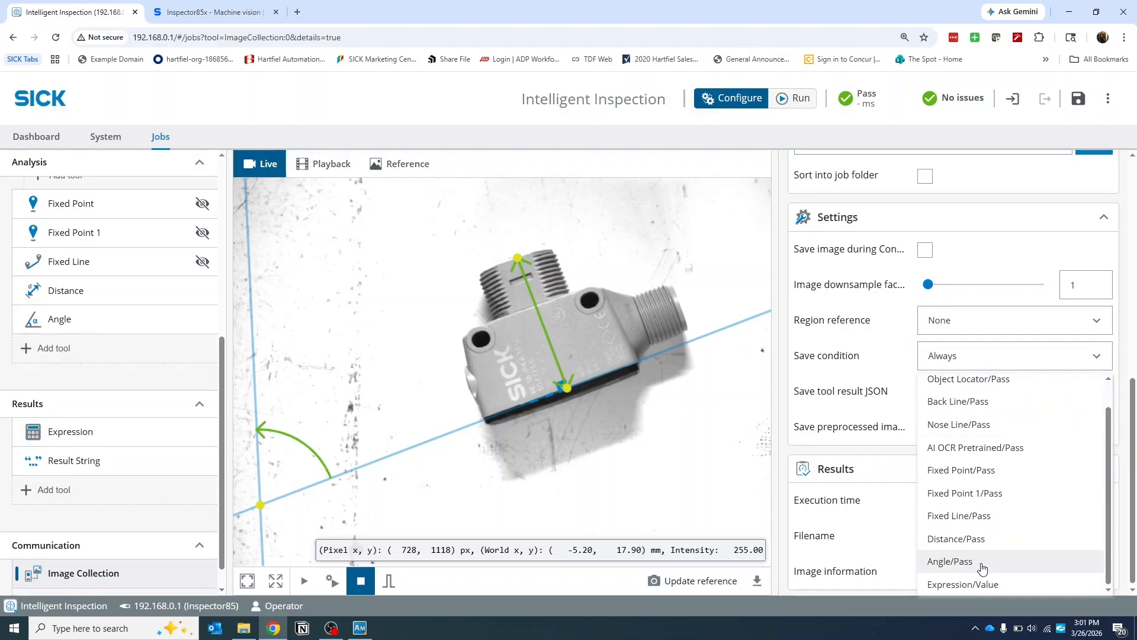
left_click(981, 585)
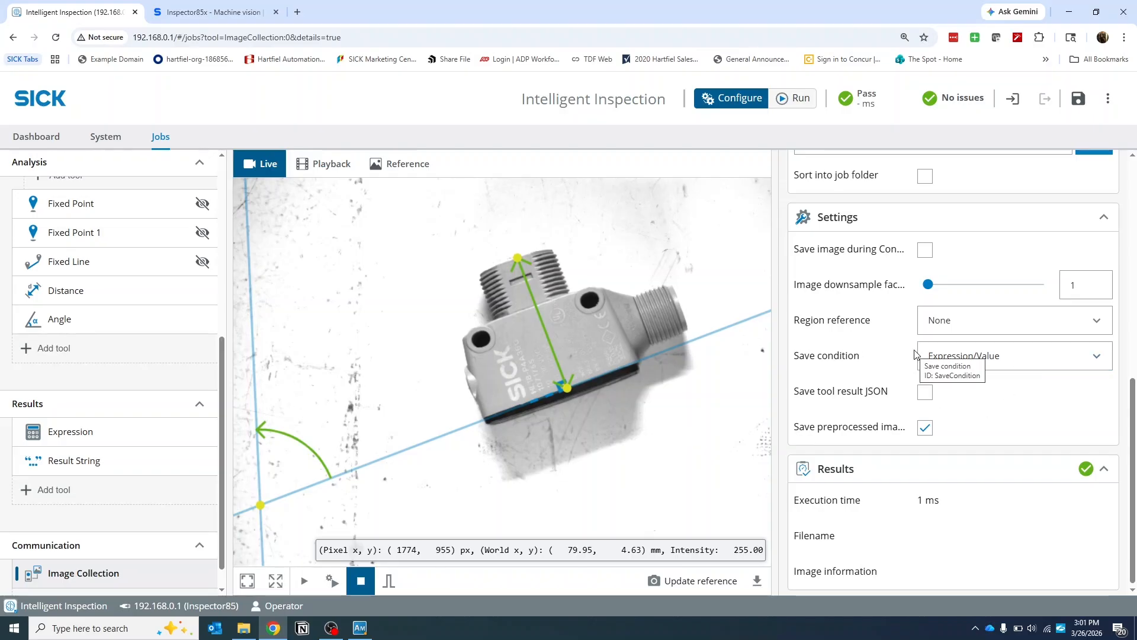
Enclose the whole Expression tool condition in parentheses, append == false, and check the resulting value.
left_click(80, 431)
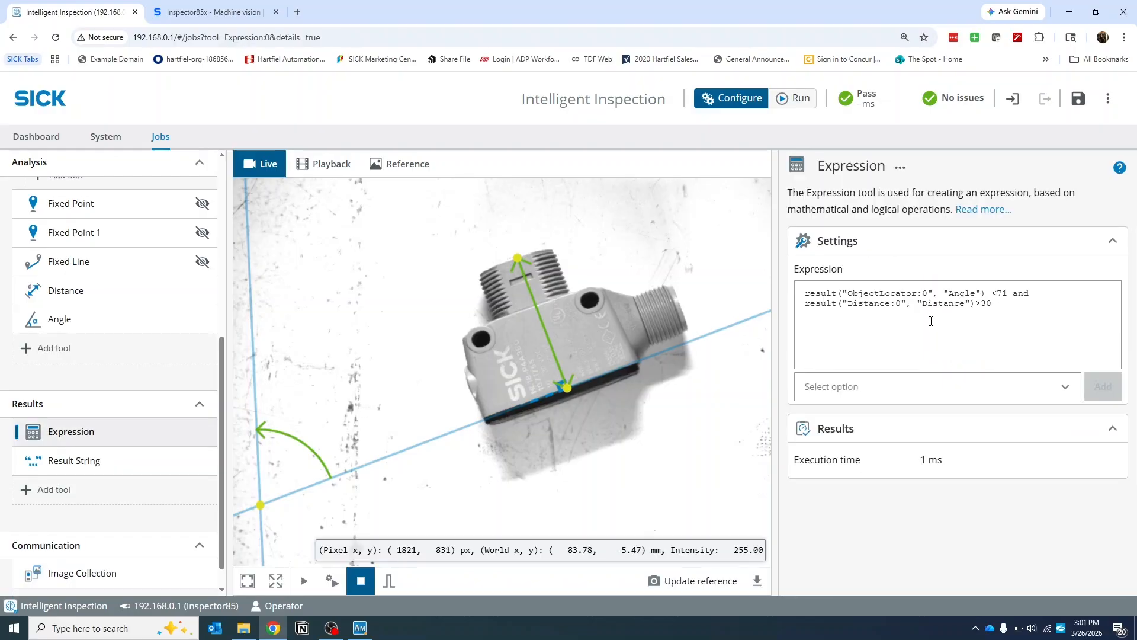
left_click(1015, 304)
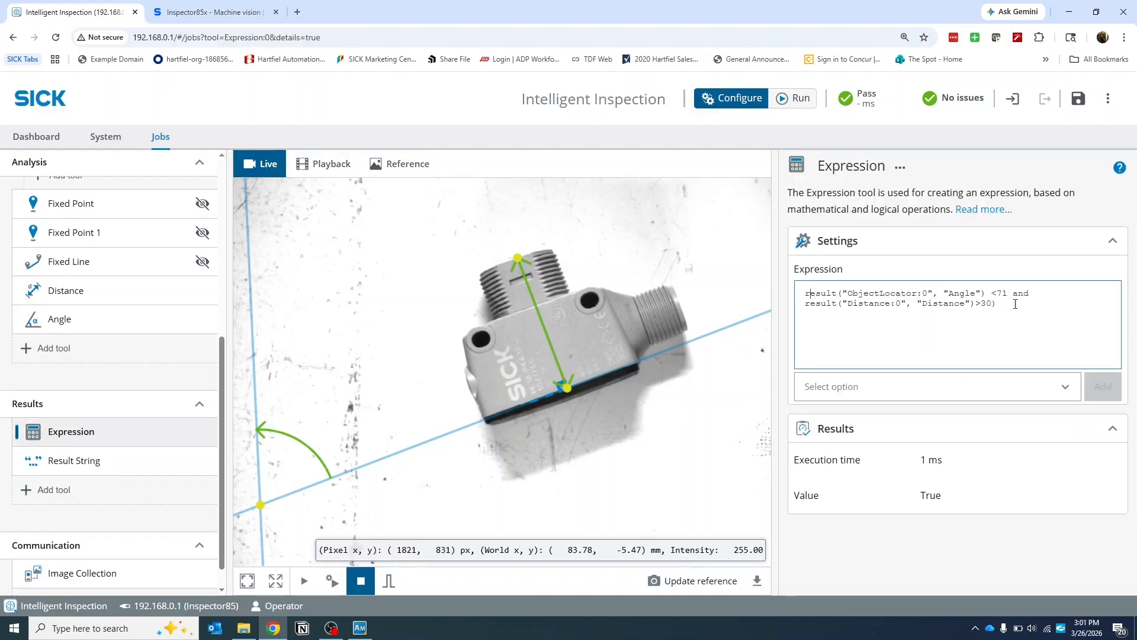
type("(")
left_click(1015, 304)
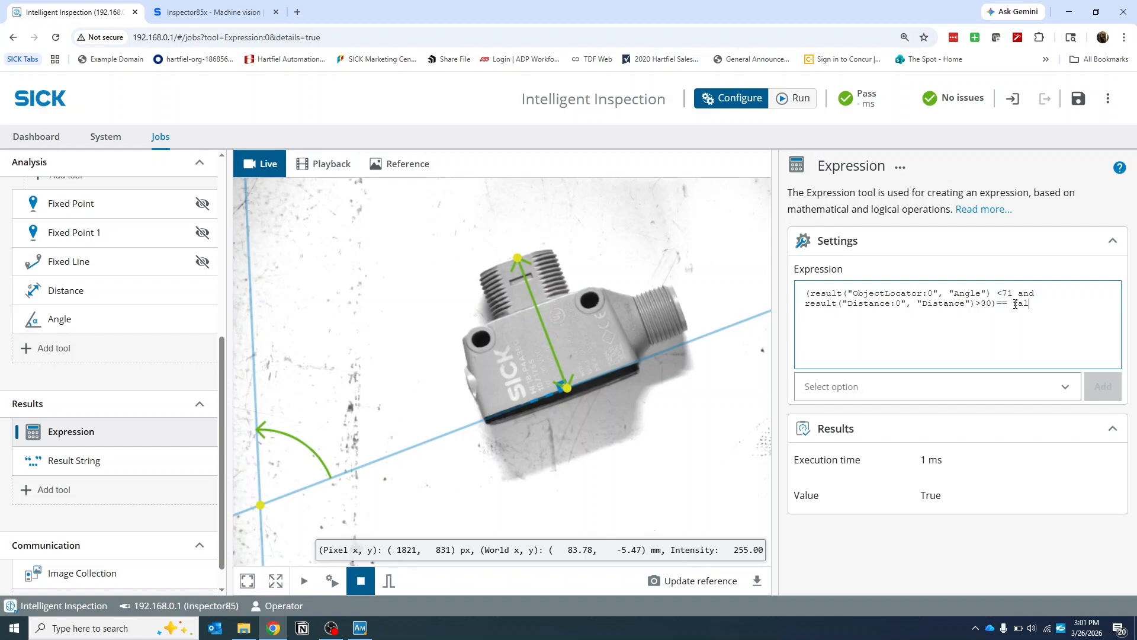
left_click(932, 194)
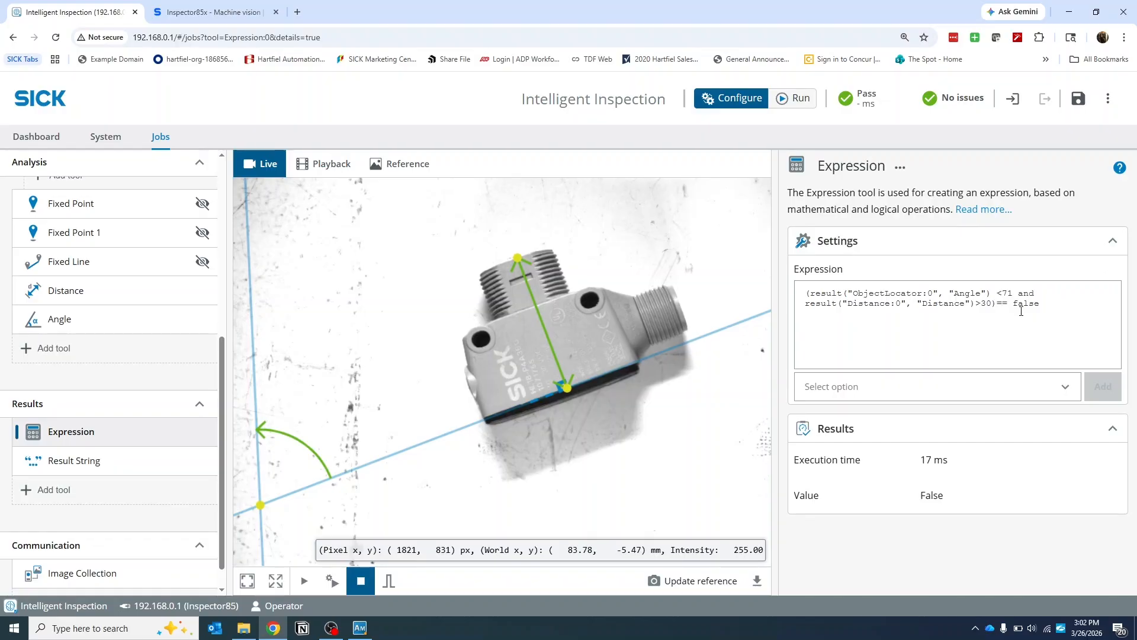
left_click_drag(949, 501, 912, 501)
left_click(970, 303)
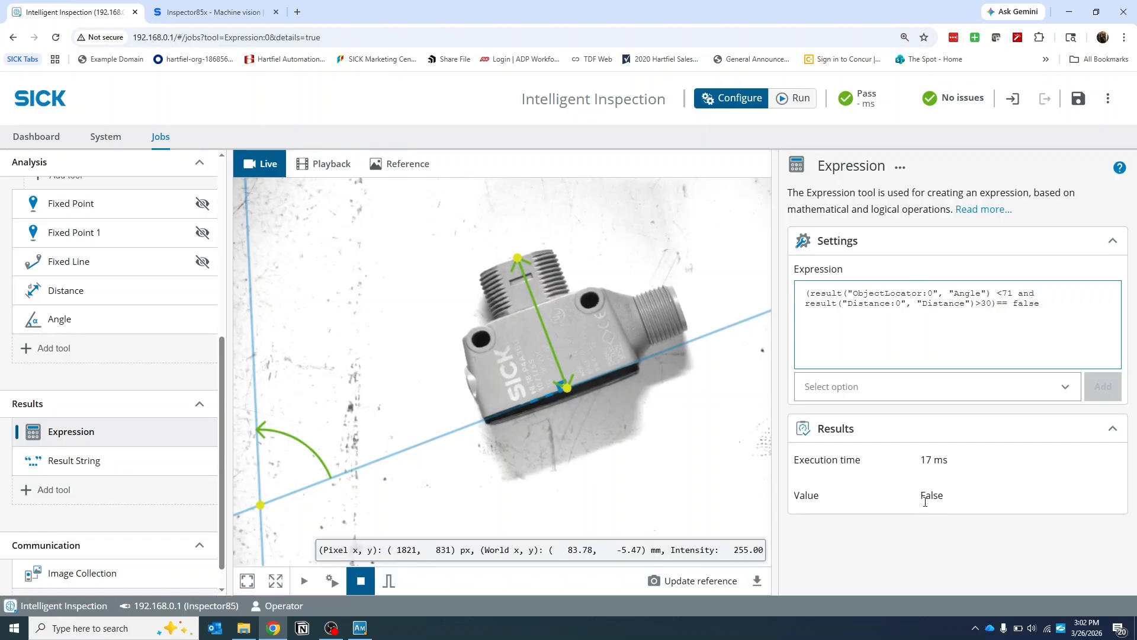
Review the Image Collection tool's destination, file and save settings, including its save condition.
left_click(153, 564)
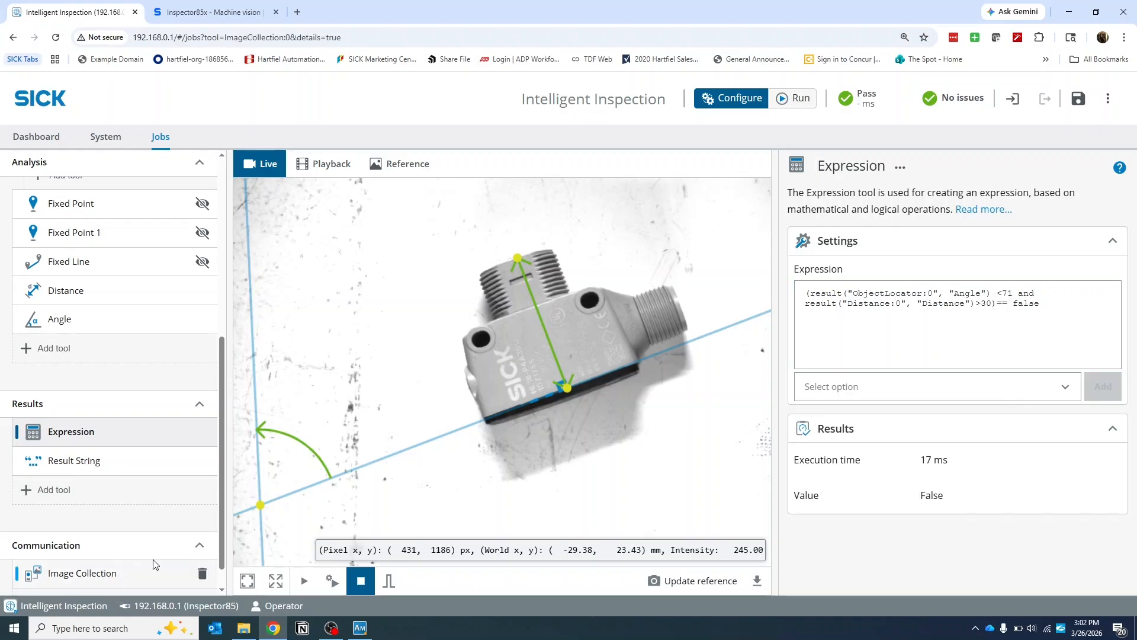
scroll(924, 355, "down", 5)
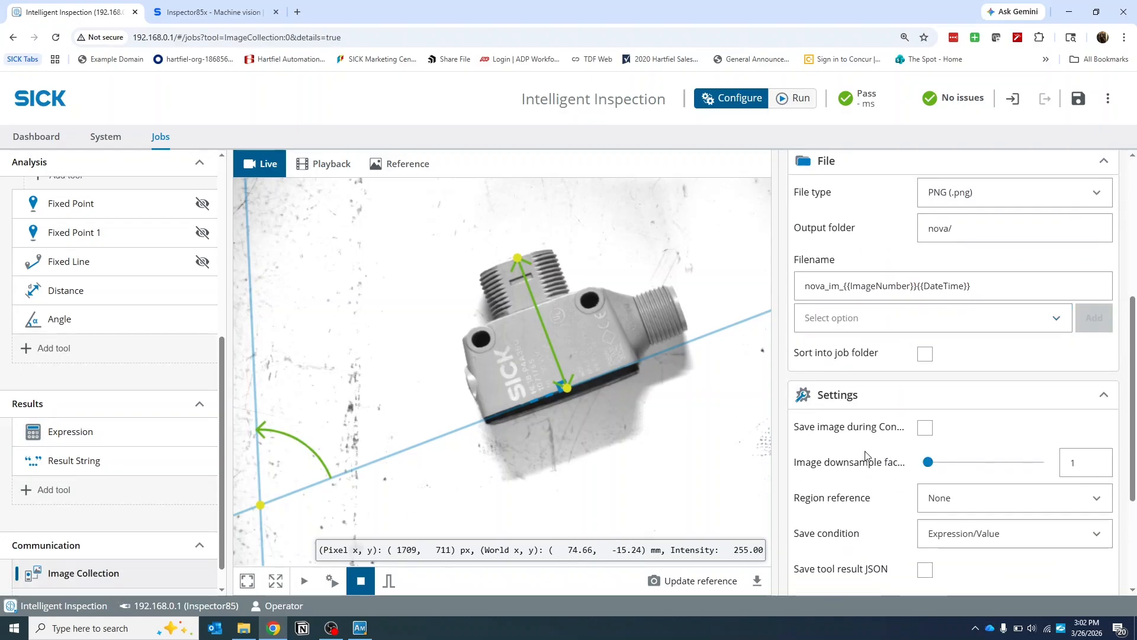
scroll(926, 277, "up", 2)
scroll(891, 288, "up", 3)
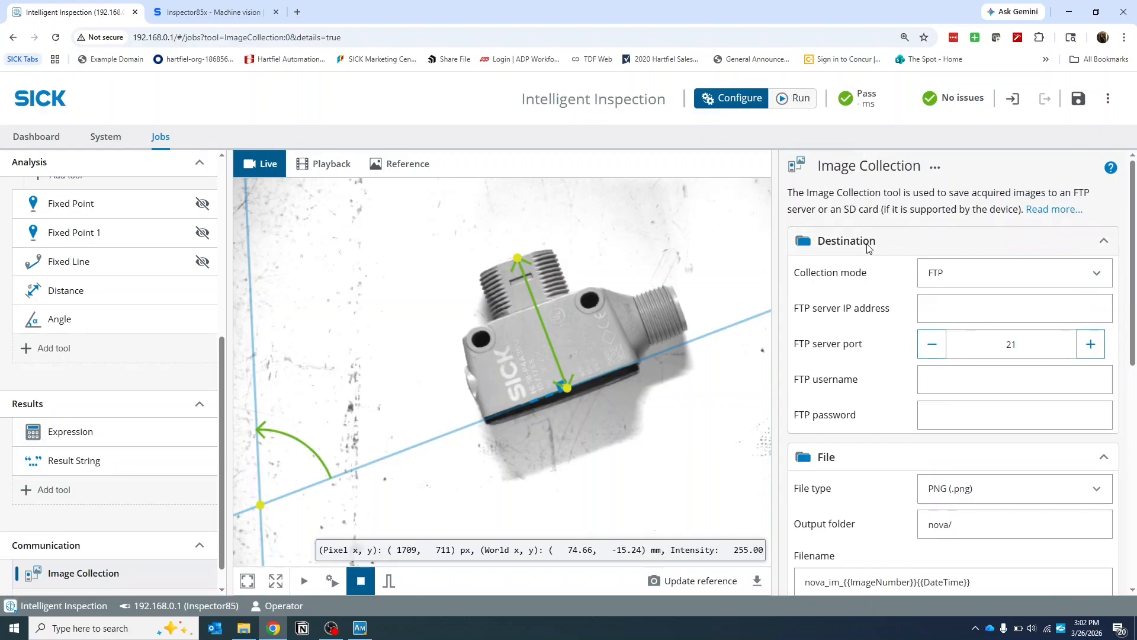
scroll(942, 320, "down", 5)
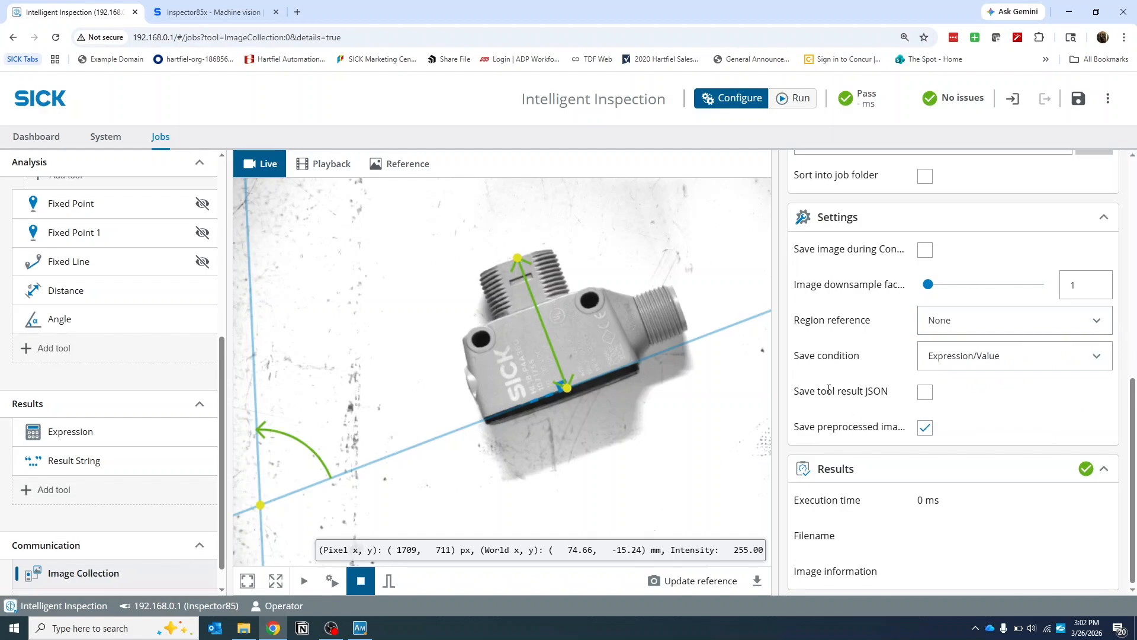
scroll(829, 391, "down", 1)
scroll(81, 441, "down", 1)
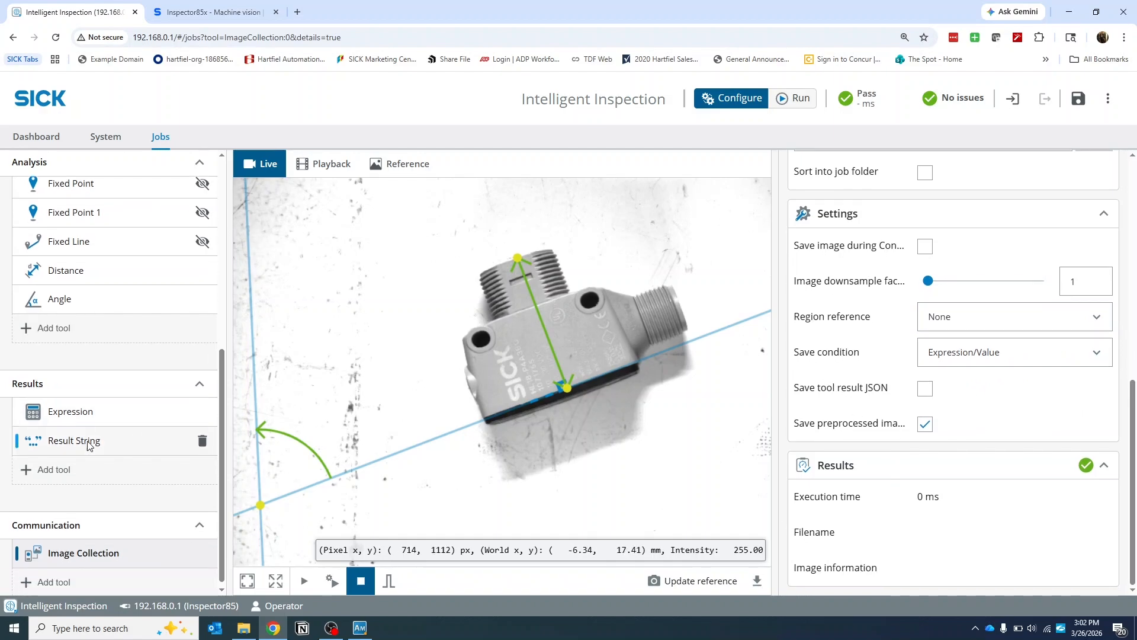
Add a Digital Output communication tool, enable ports IO4 and IO5, and set IO5's result to Any fail.
left_click(52, 585)
key("Escape")
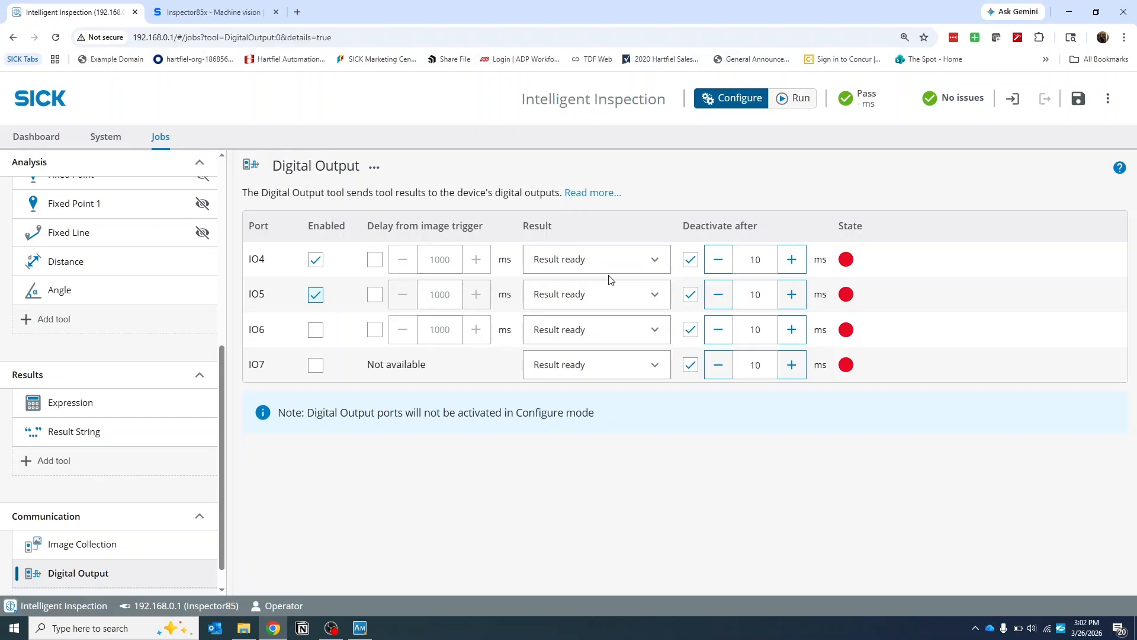
left_click(607, 294)
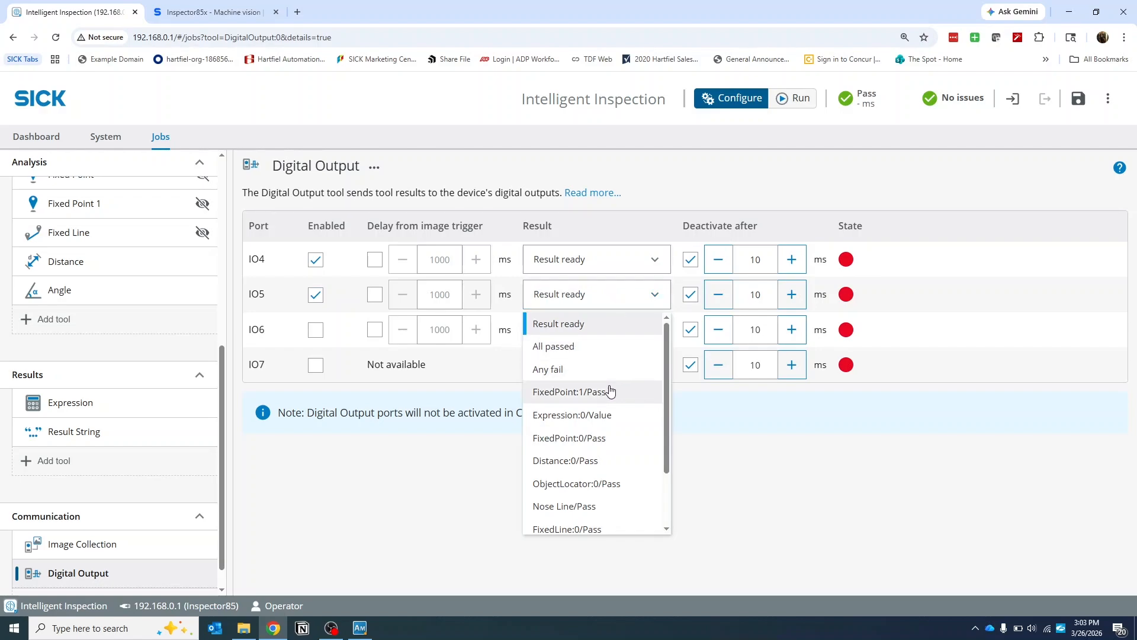
scroll(598, 379, "down", 2)
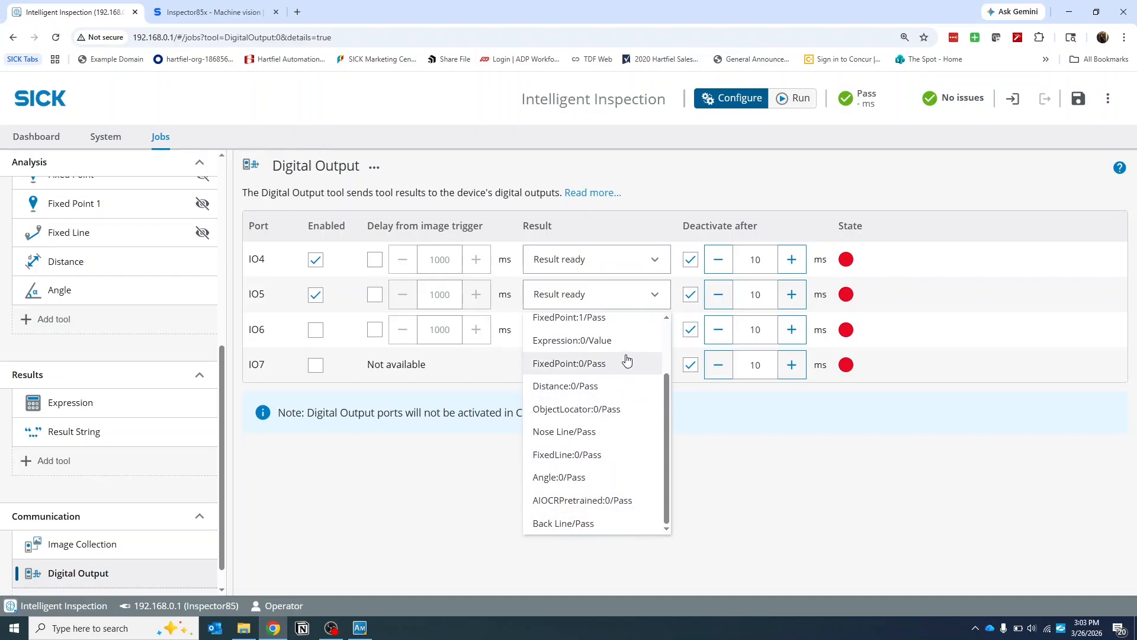
scroll(630, 350, "up", 2)
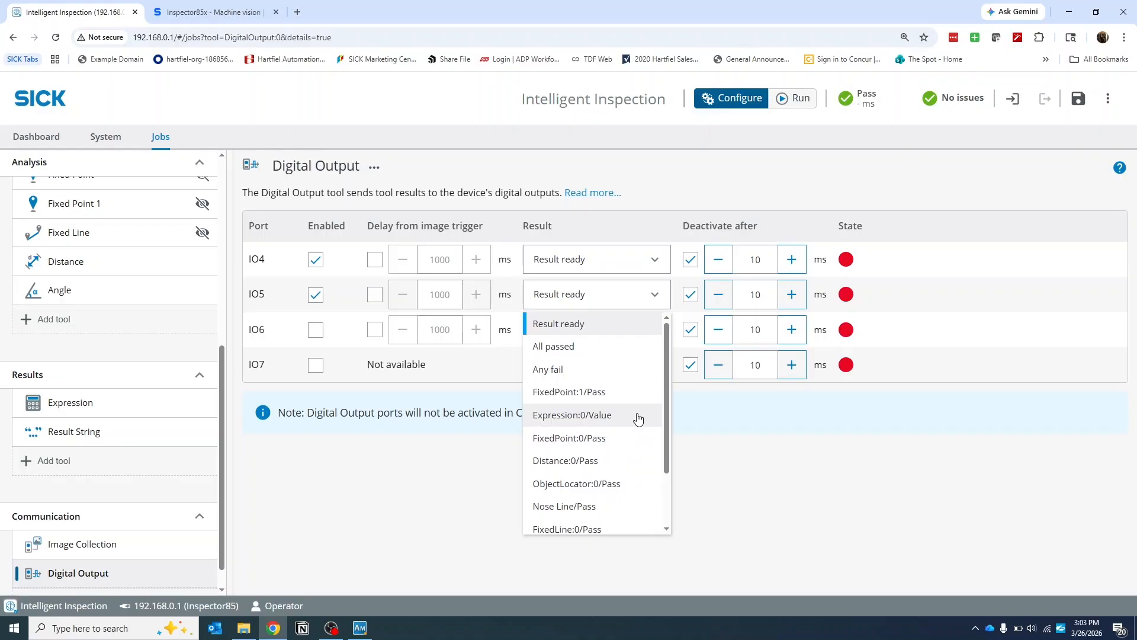
left_click(610, 372)
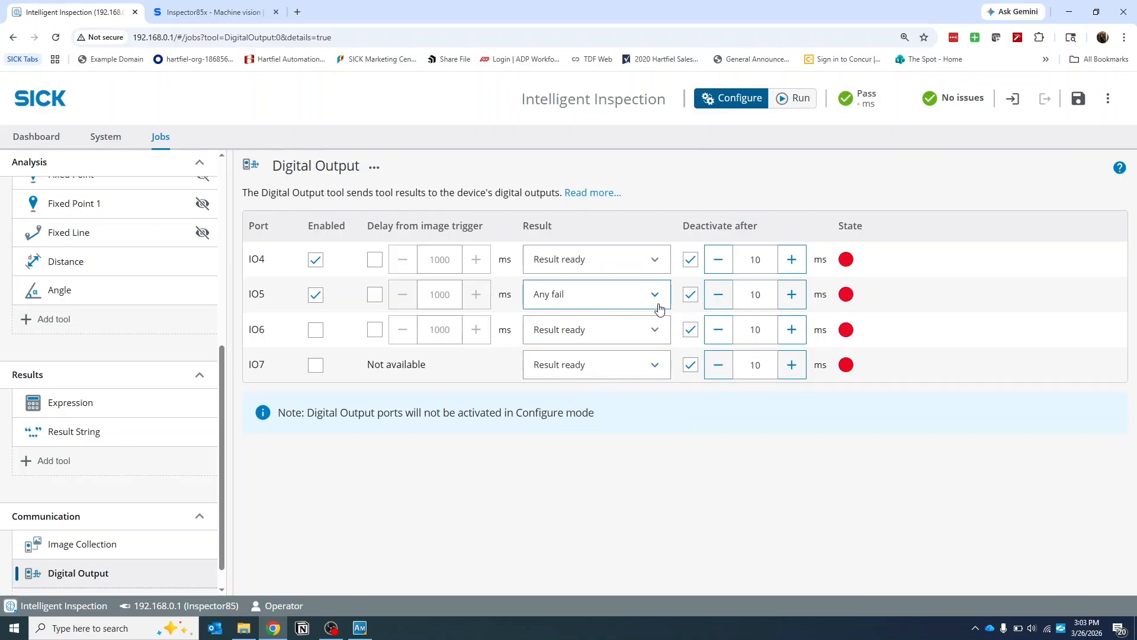
Enable digital output port IO6 and set its result to All passed.
left_click(315, 330)
left_click(610, 329)
left_click(586, 381)
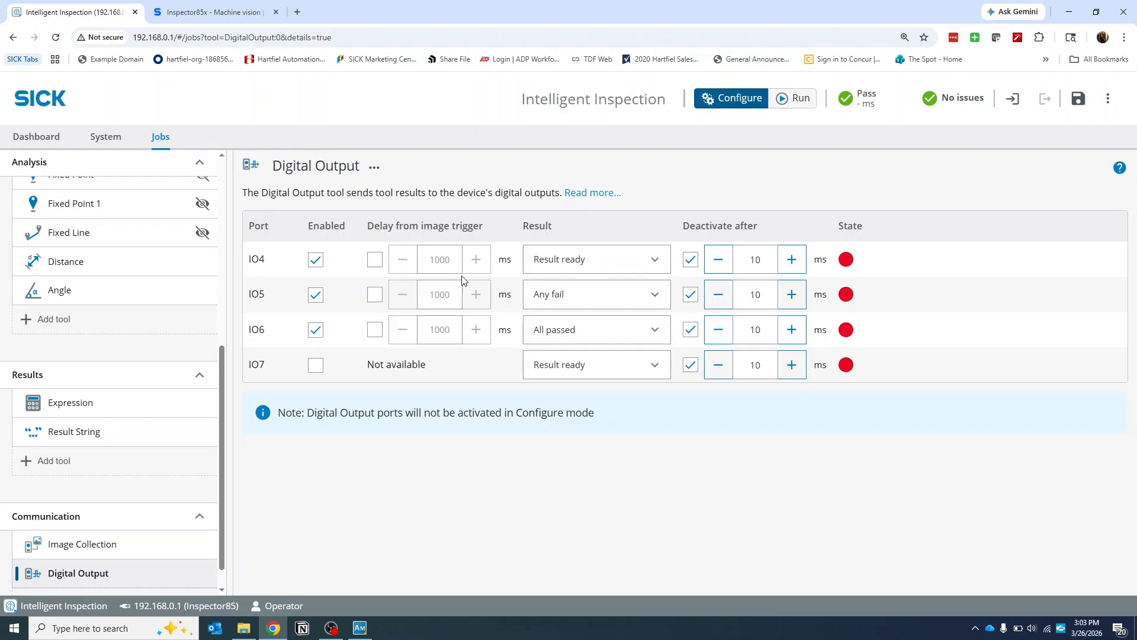
Add an EtherNet/IP communication tool and bring up its result mapping table.
scroll(116, 349, "down", 1)
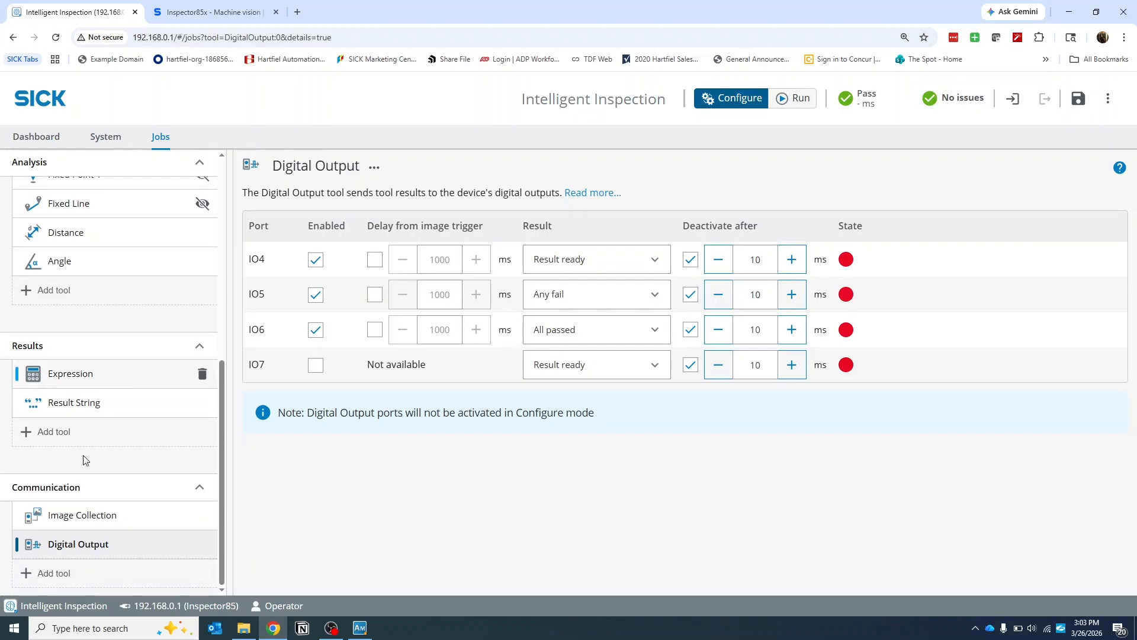
left_click(45, 573)
left_click(218, 478)
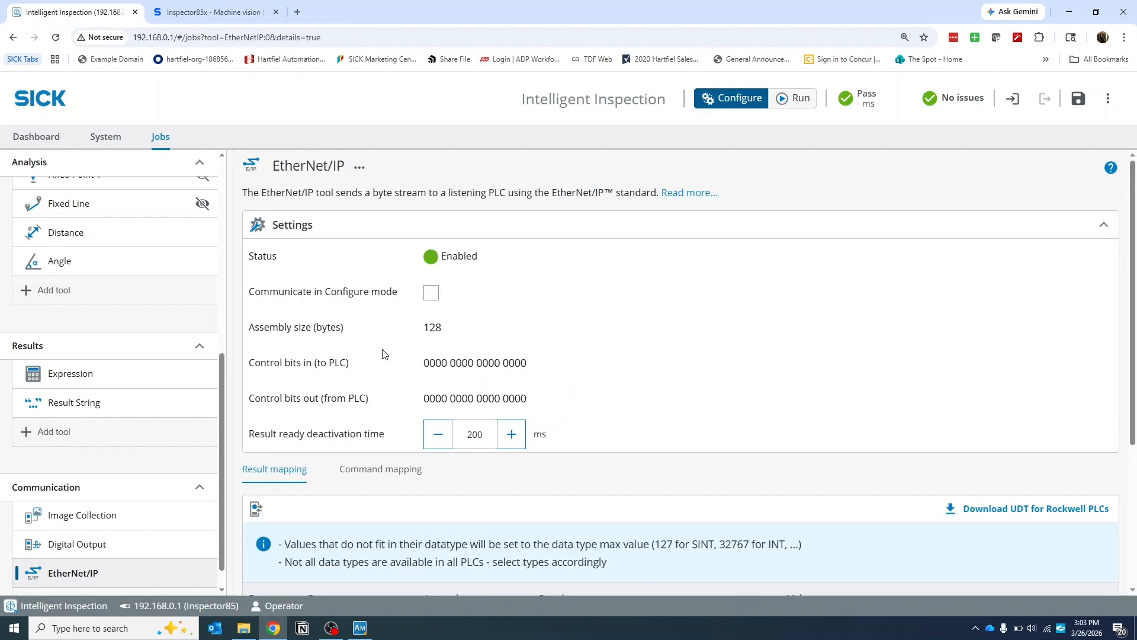
scroll(639, 276, "down", 4)
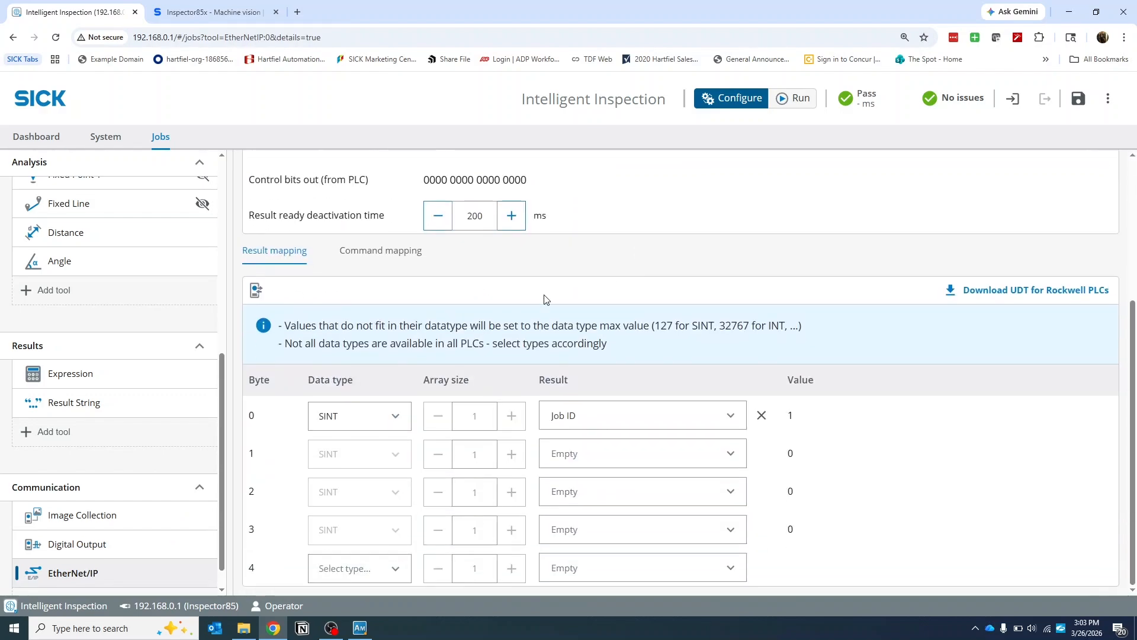
Map byte 0 of the EtherNet/IP result mapping to Distance:0/Distance, keeping the SINT data type.
left_click(390, 416)
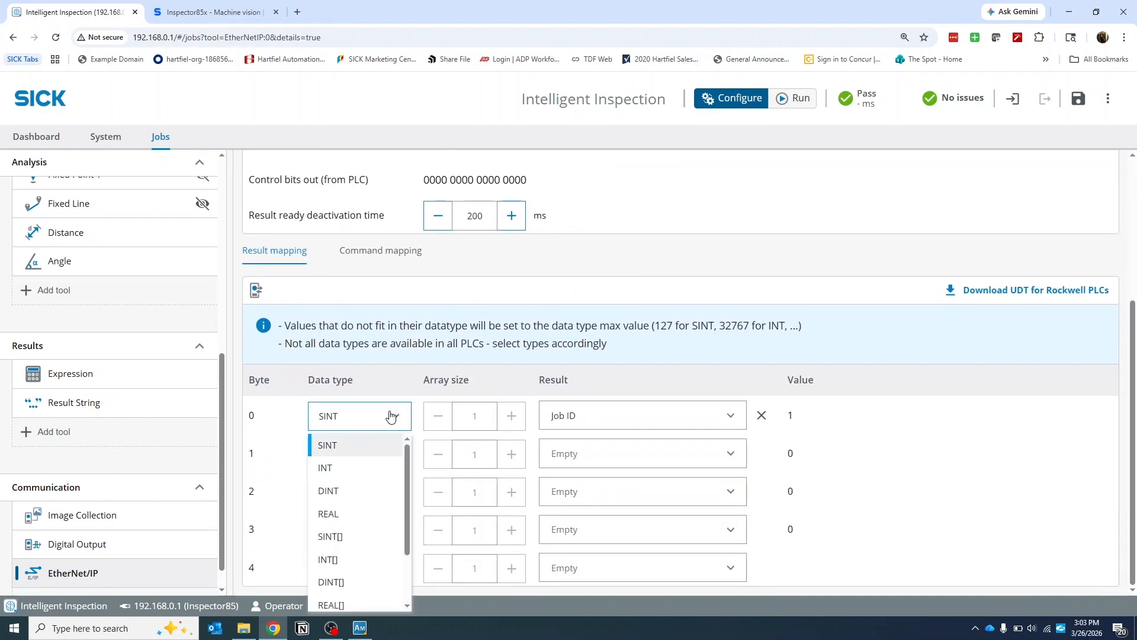
left_click(637, 413)
left_click(675, 413)
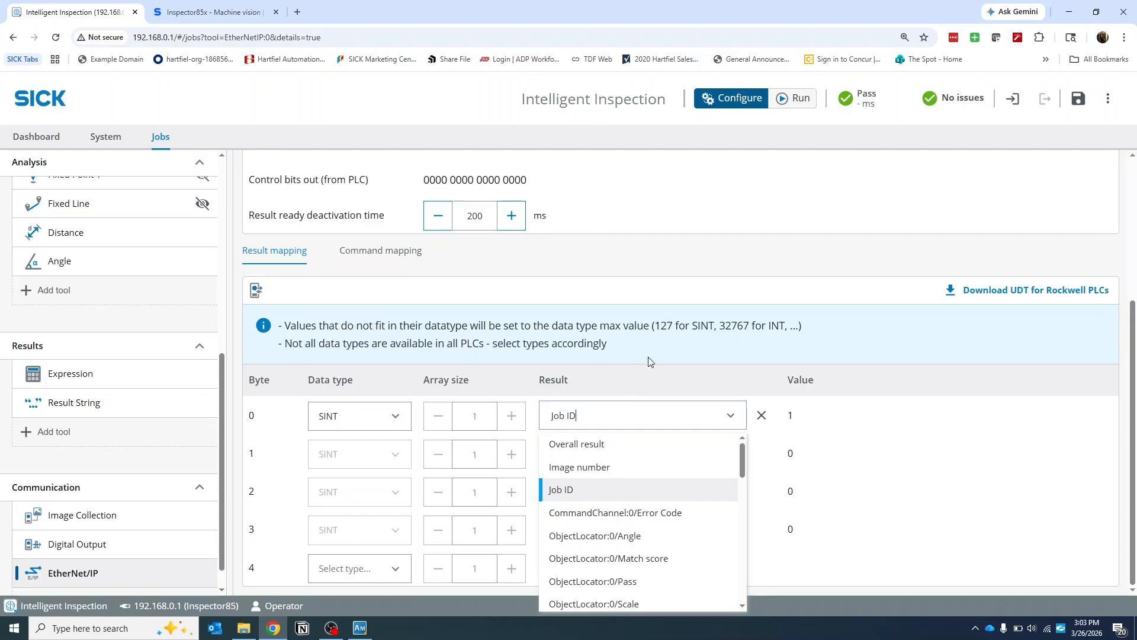
scroll(667, 493, "down", 3)
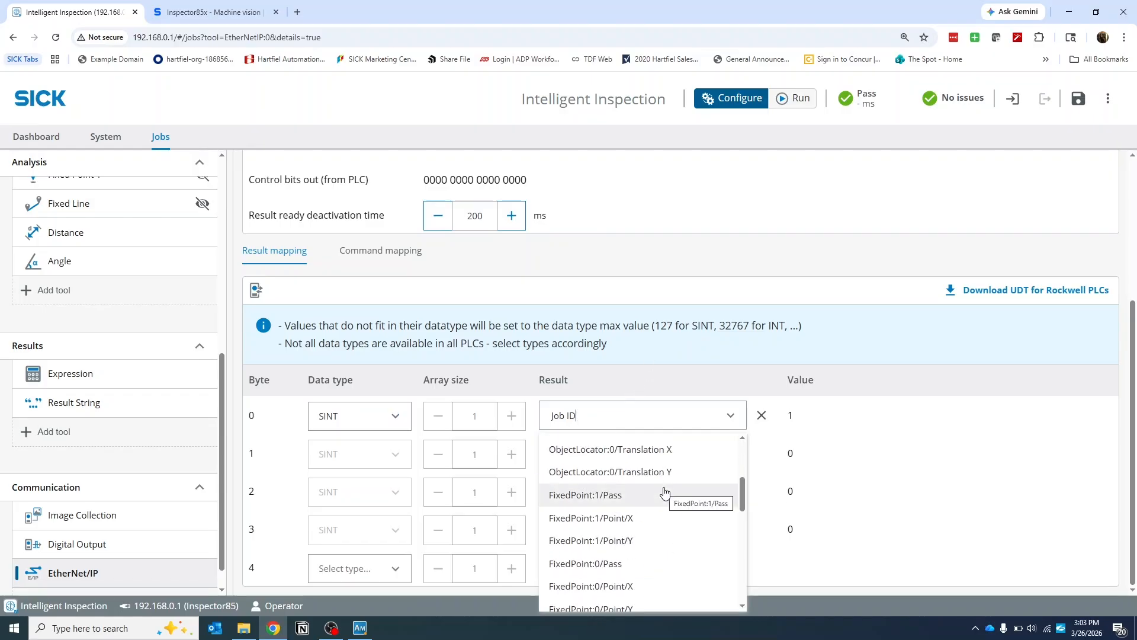
scroll(662, 518, "down", 2)
scroll(662, 519, "down", 1)
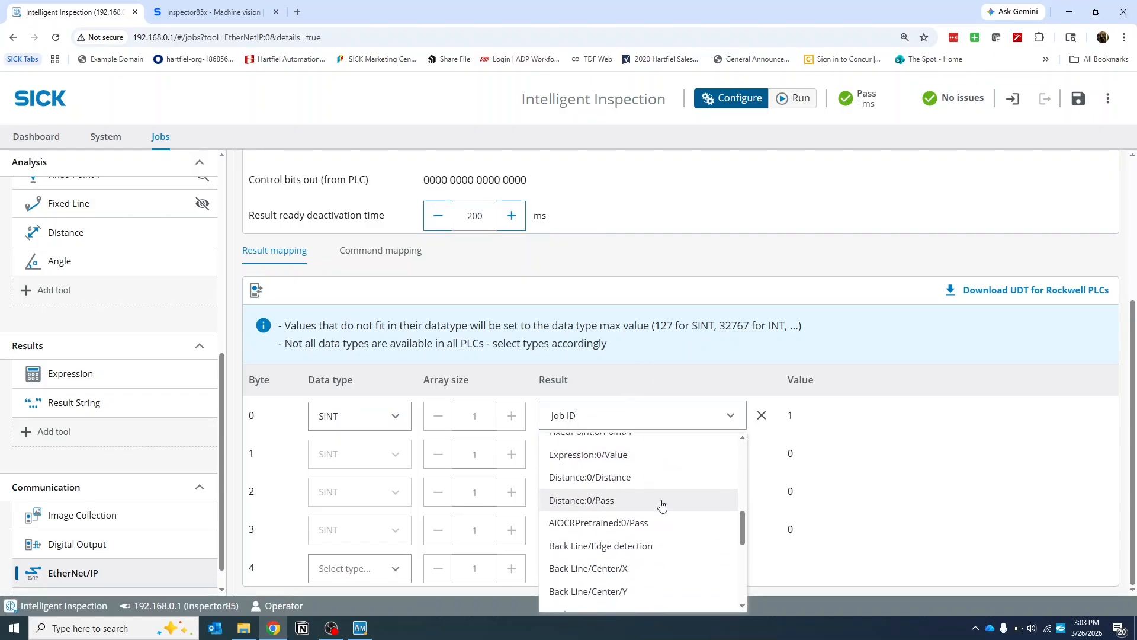
left_click(655, 478)
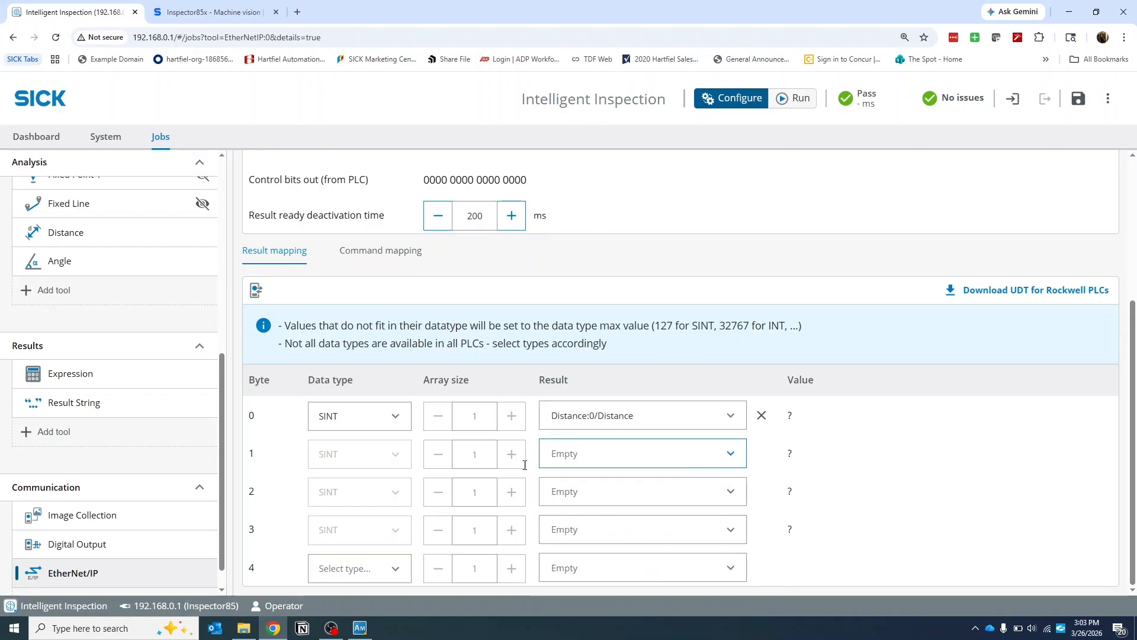
Set byte 4 of the EtherNet/IP result mapping to data type SINT with the result Angle:0/Angle.
left_click(375, 573)
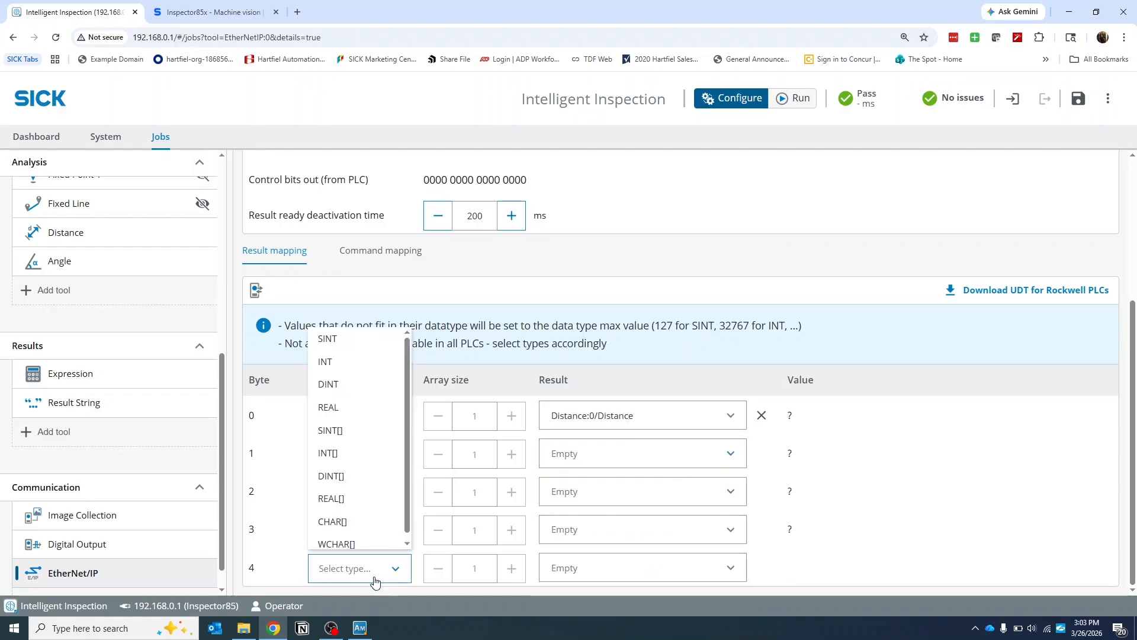
left_click(347, 342)
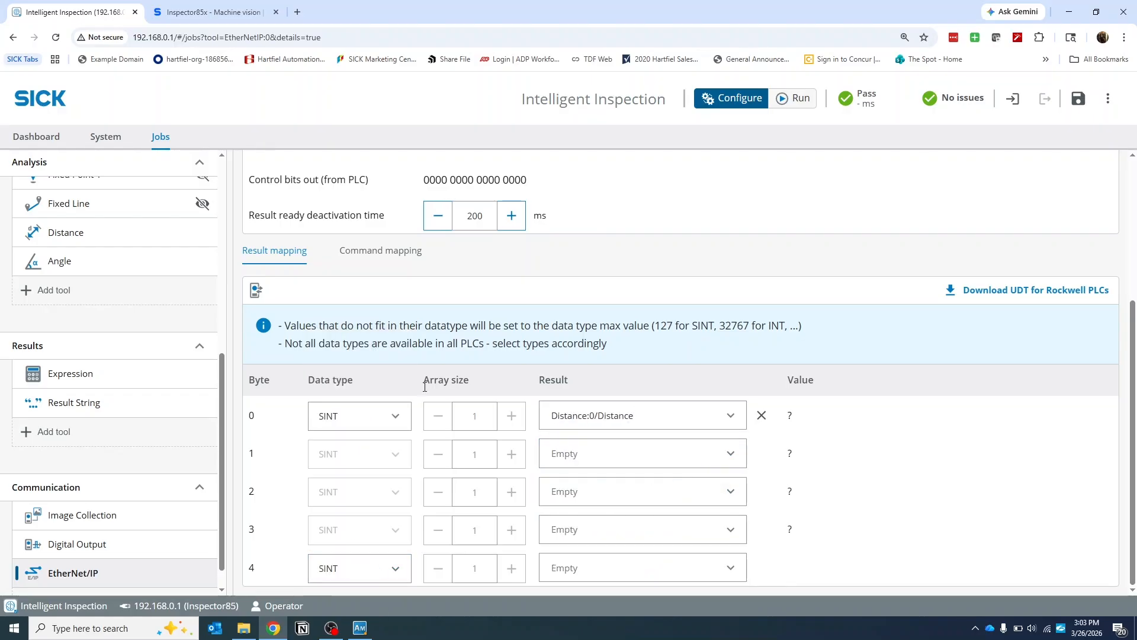
scroll(528, 506, "down", 3)
left_click(600, 413)
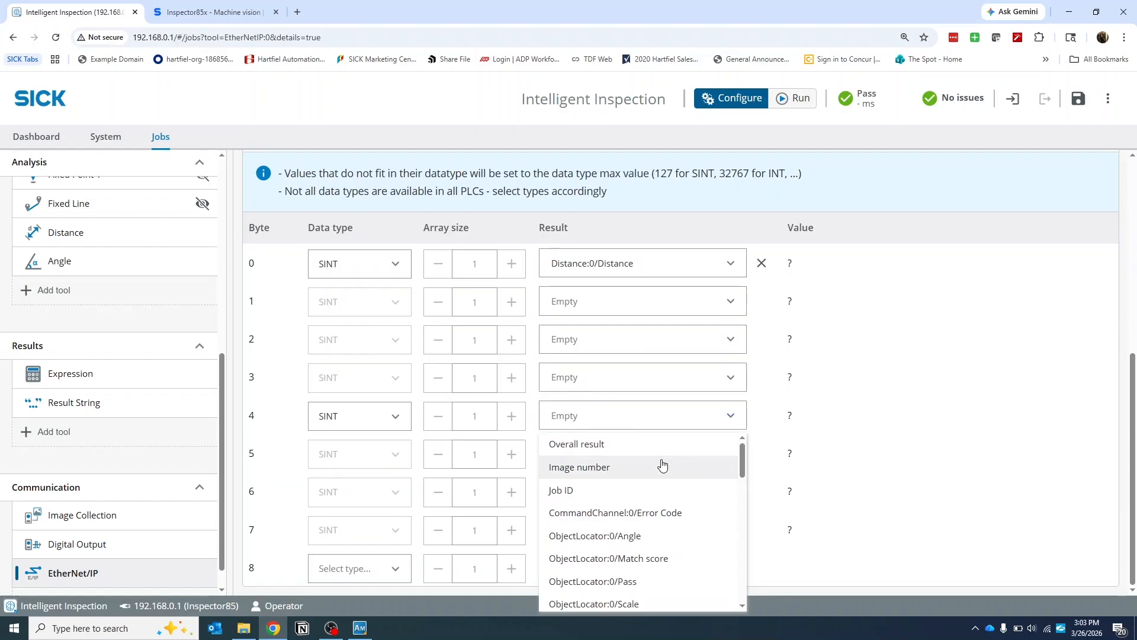
scroll(660, 482, "down", 2)
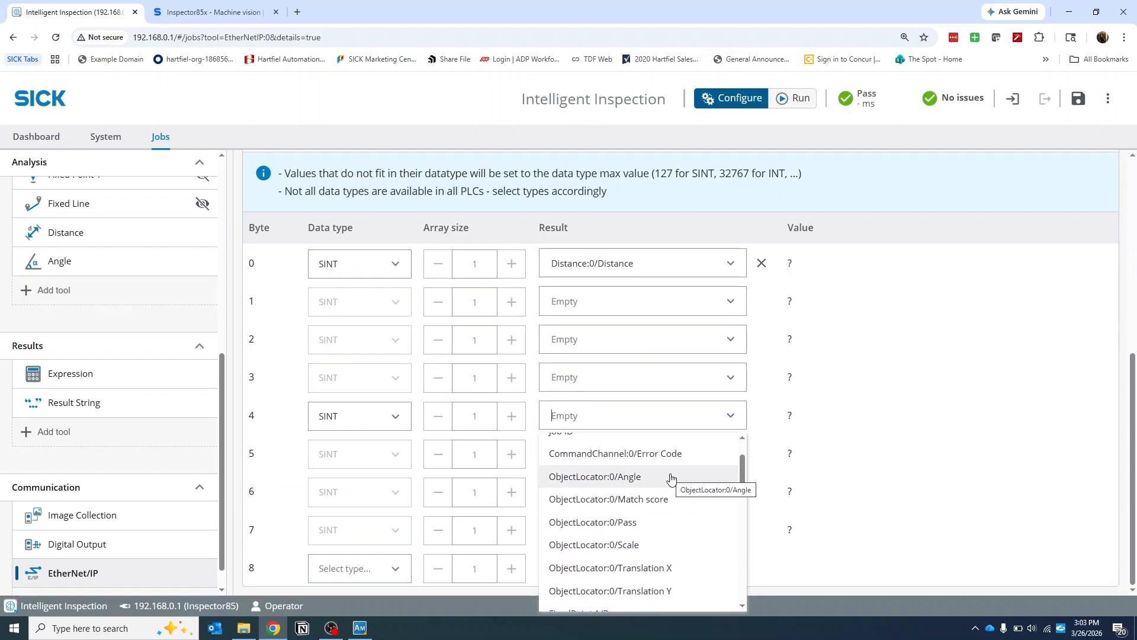
scroll(681, 491, "down", 4)
scroll(687, 480, "up", 6)
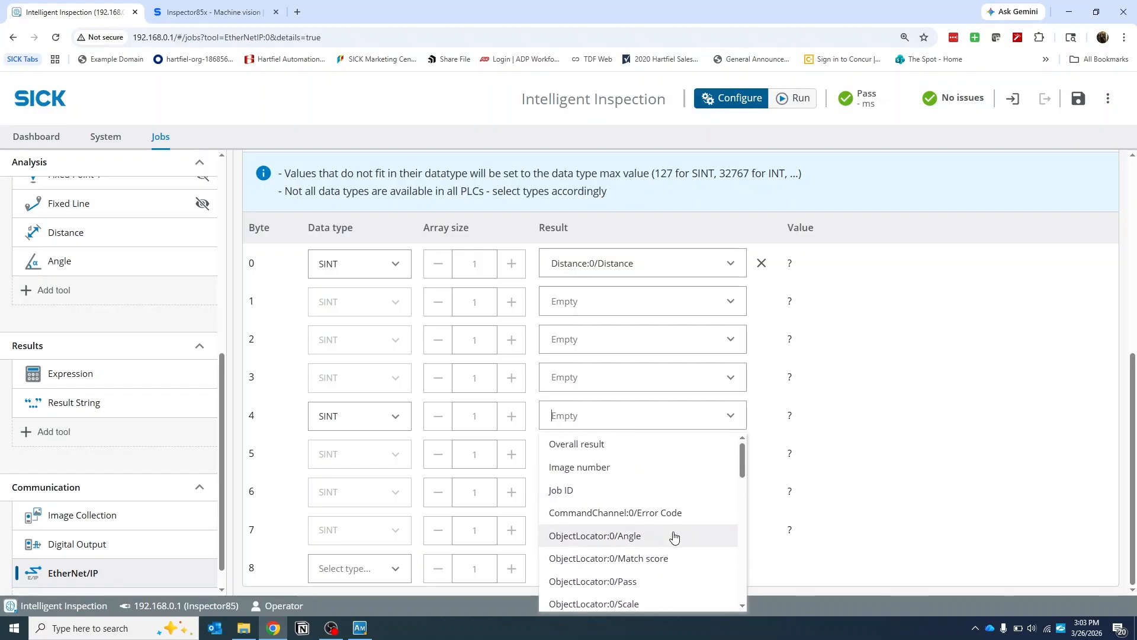
scroll(675, 521, "down", 2)
scroll(675, 497, "down", 5)
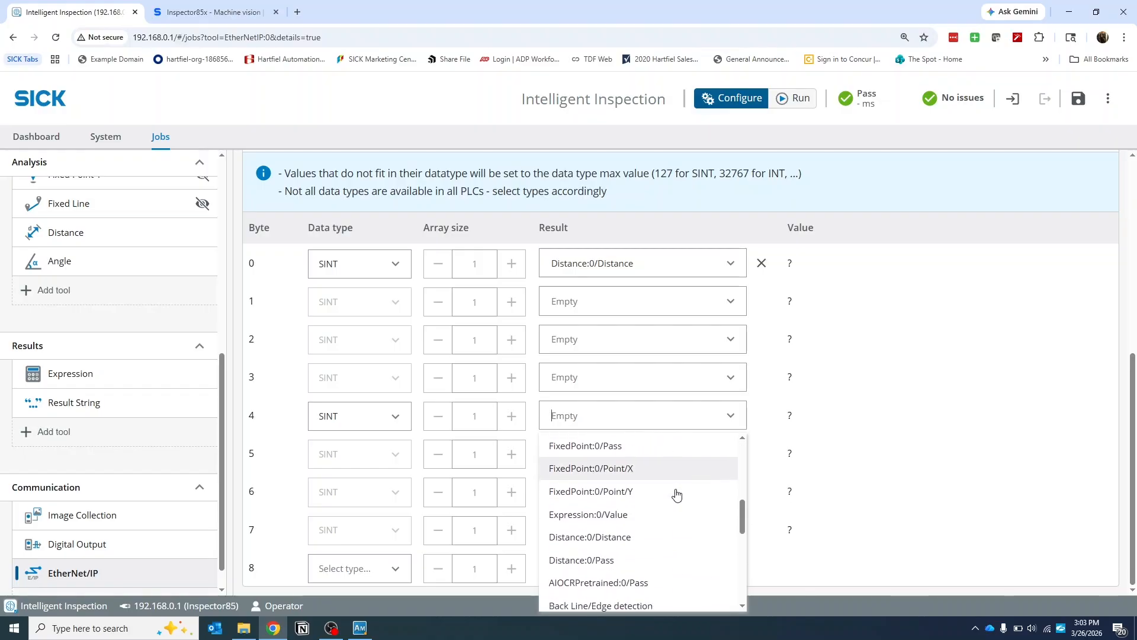
scroll(670, 521, "down", 1)
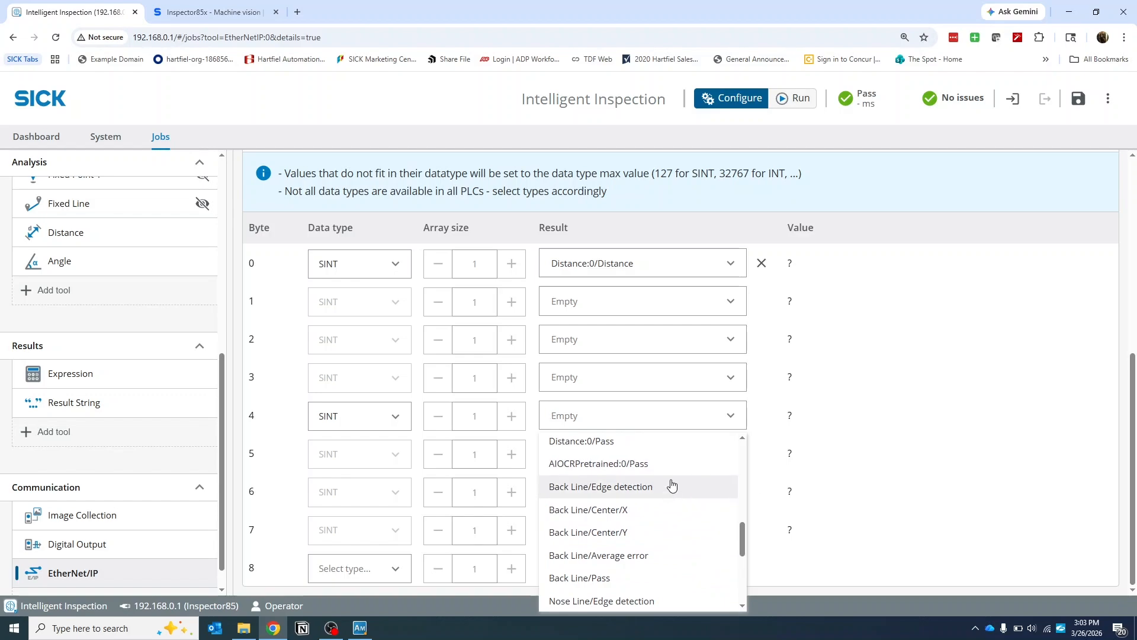
scroll(673, 491, "down", 3)
scroll(671, 512, "down", 3)
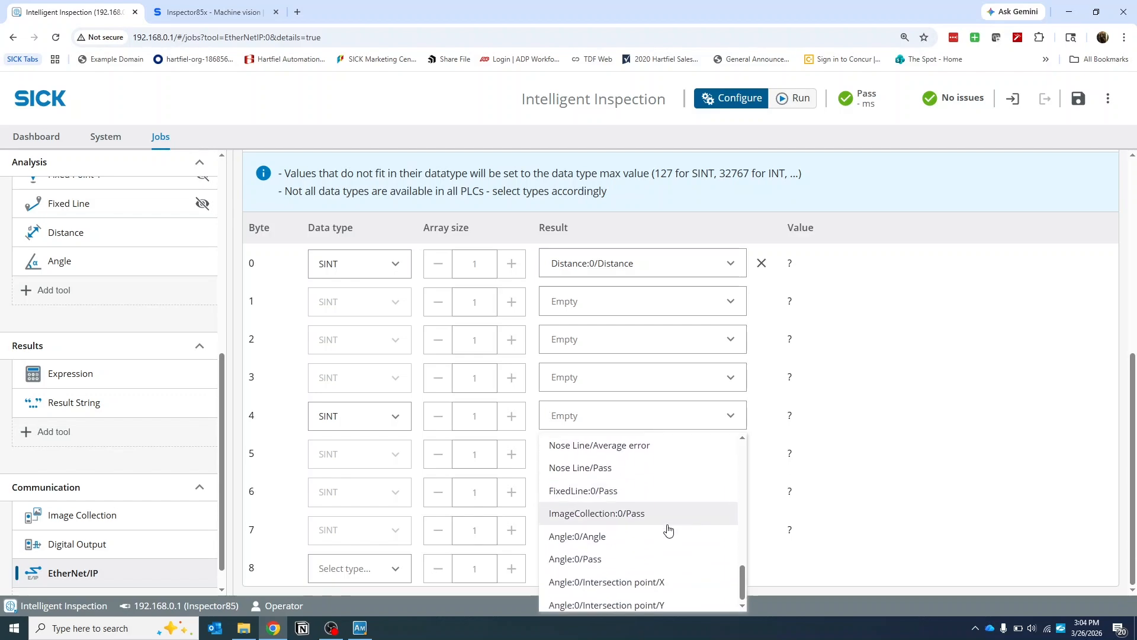
left_click(663, 538)
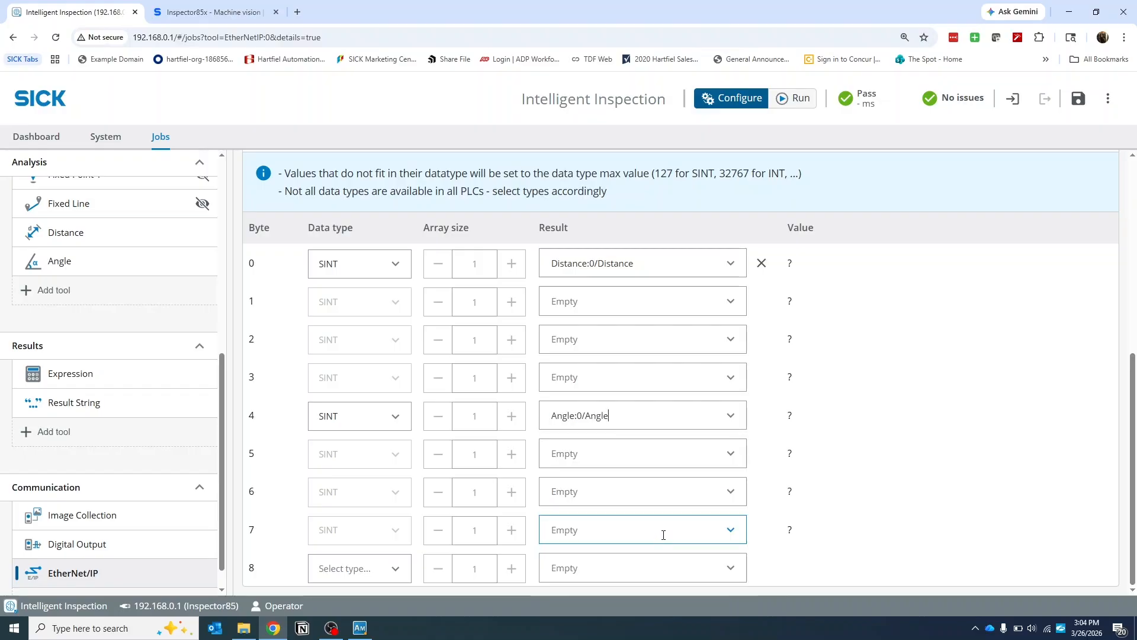
Set byte 8 of the result mapping to data type CHAR[] with the result ResultString:0/Output string.
left_click(386, 563)
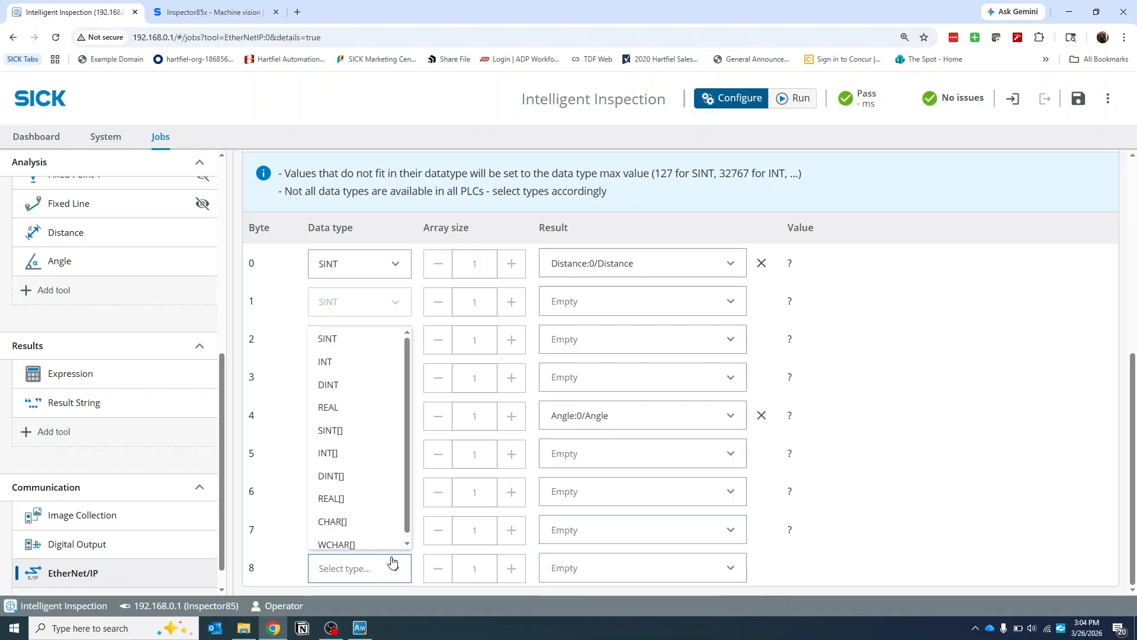
left_click(356, 515)
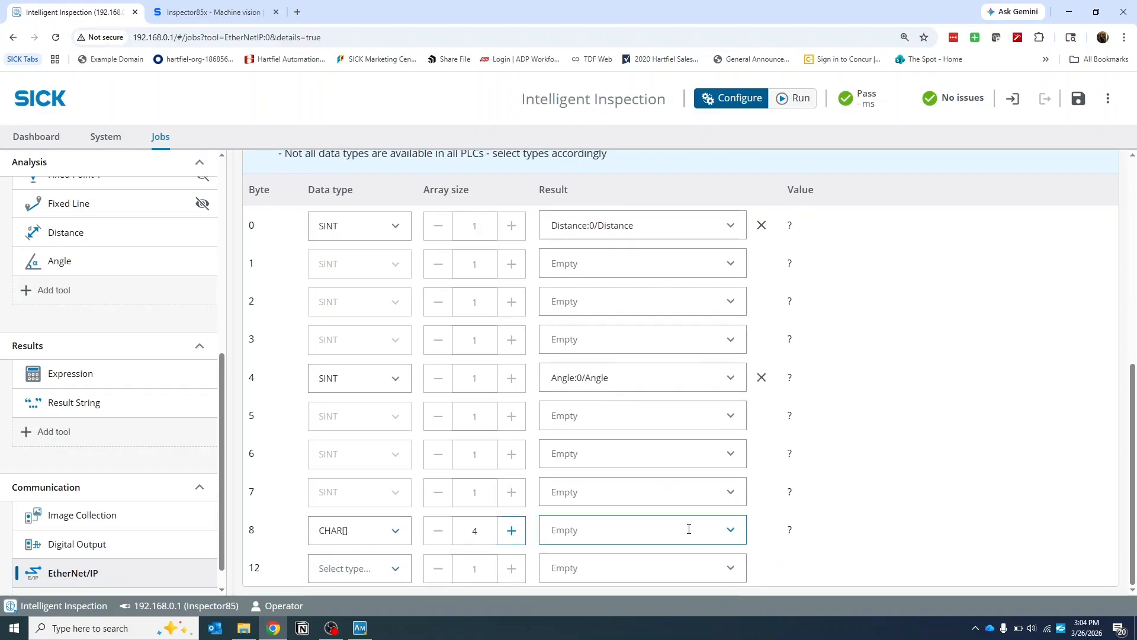
left_click(706, 530)
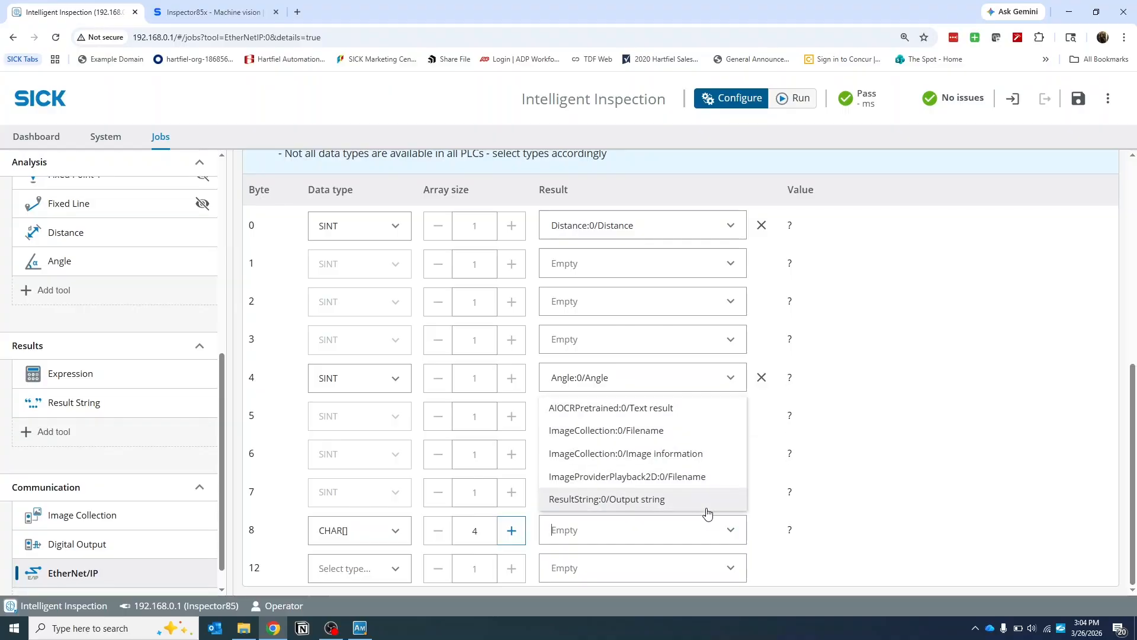
left_click(724, 498)
Set byte 12 of the result mapping to data type CHAR[] with the result AIOCRPretrained:0/Text result.
left_click(409, 565)
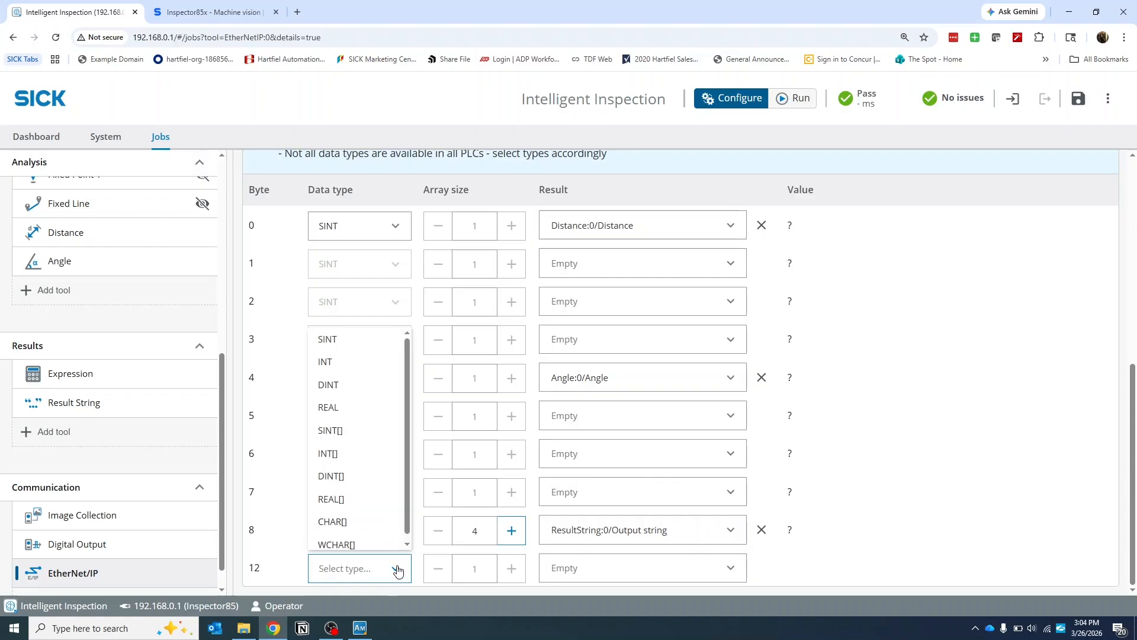
left_click(369, 522)
left_click(690, 571)
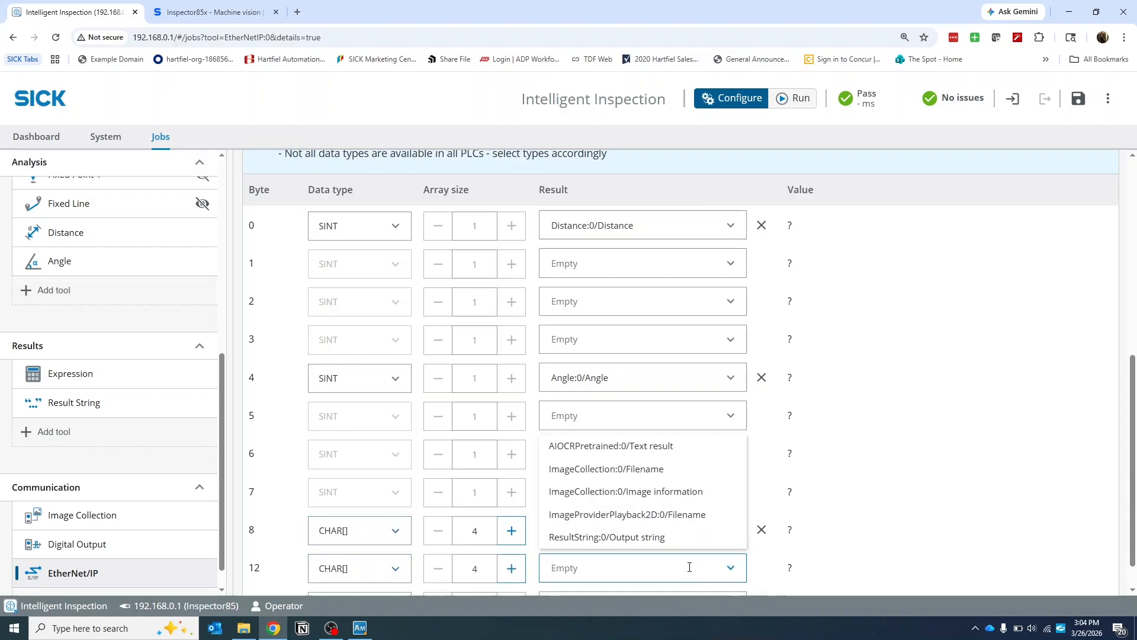
scroll(867, 474, "down", 1)
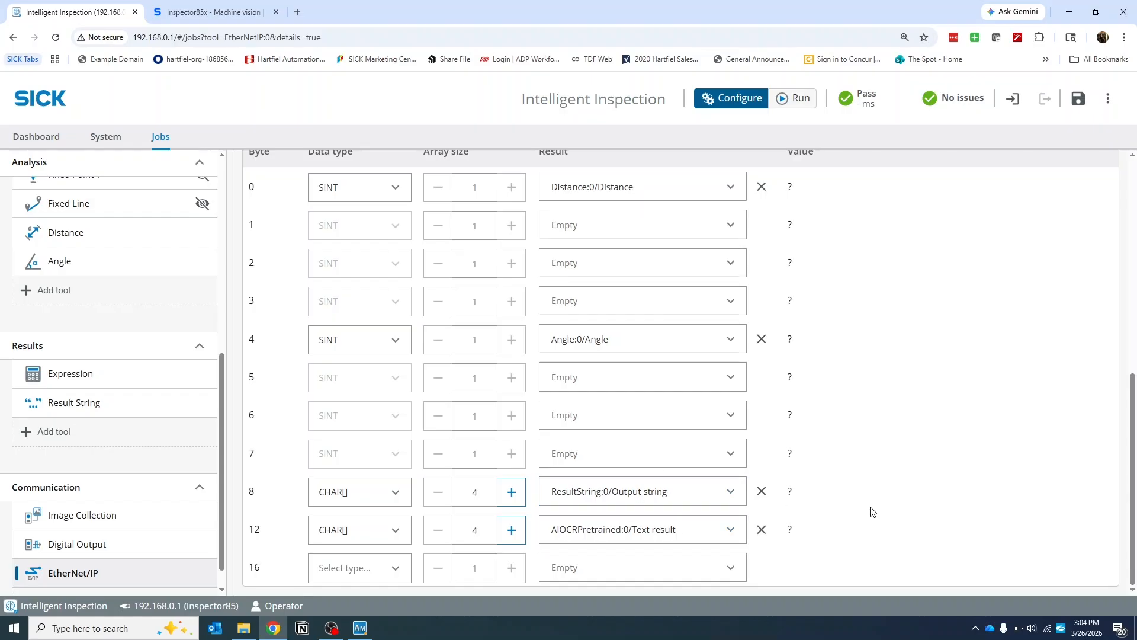
scroll(914, 508, "up", 8)
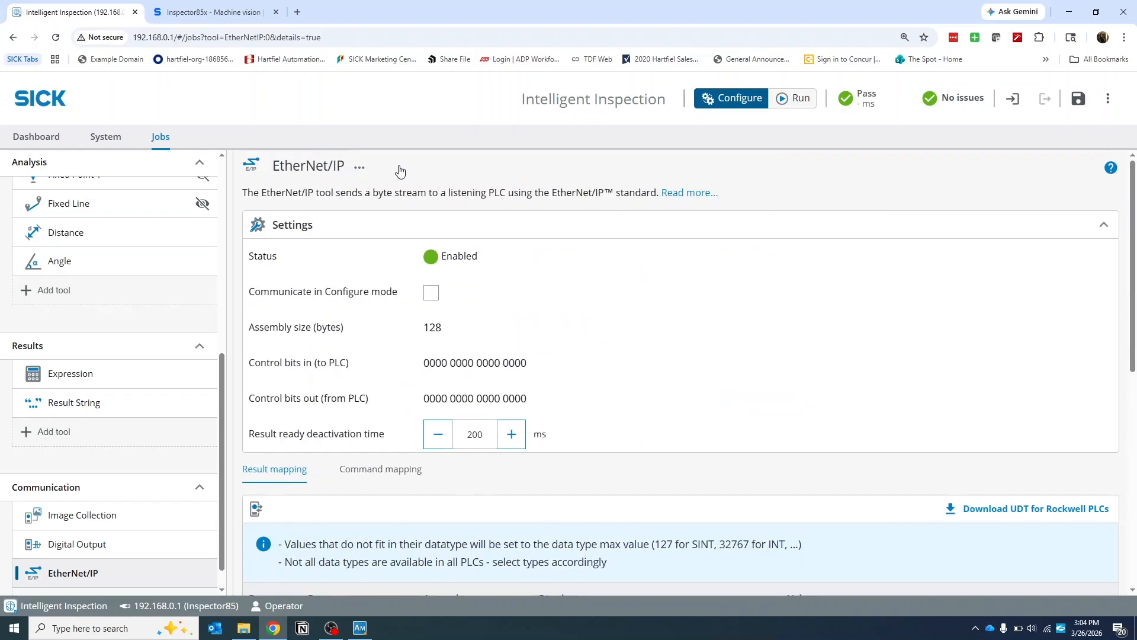
Review the EtherNet/IP settings and all rows of the result mapping table.
scroll(724, 269, "down", 3)
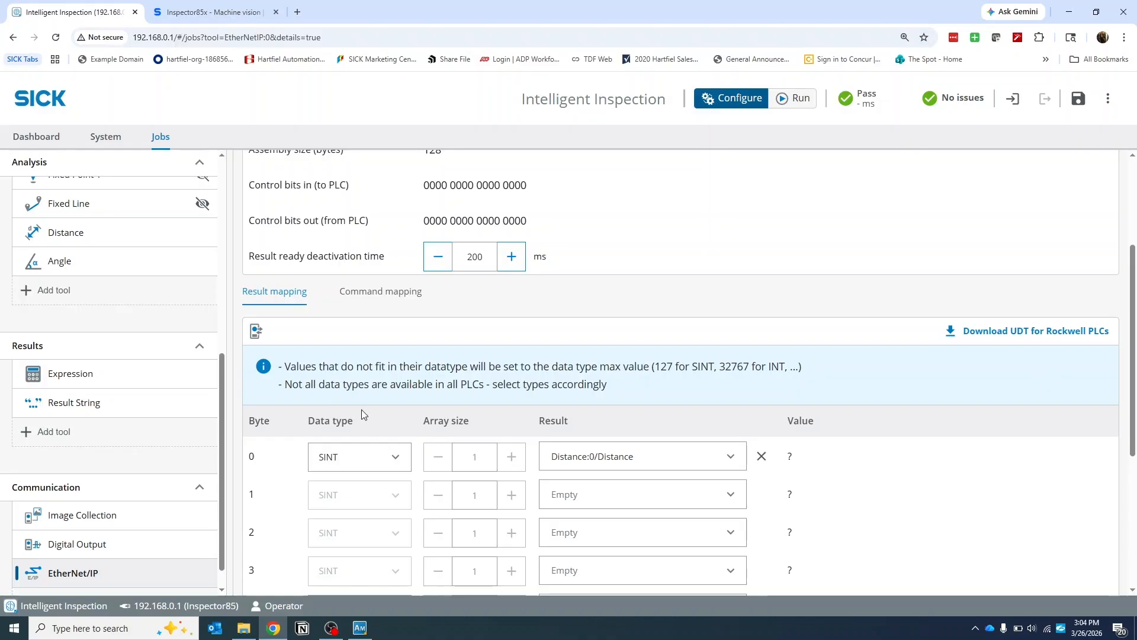
scroll(150, 471, "down", 1)
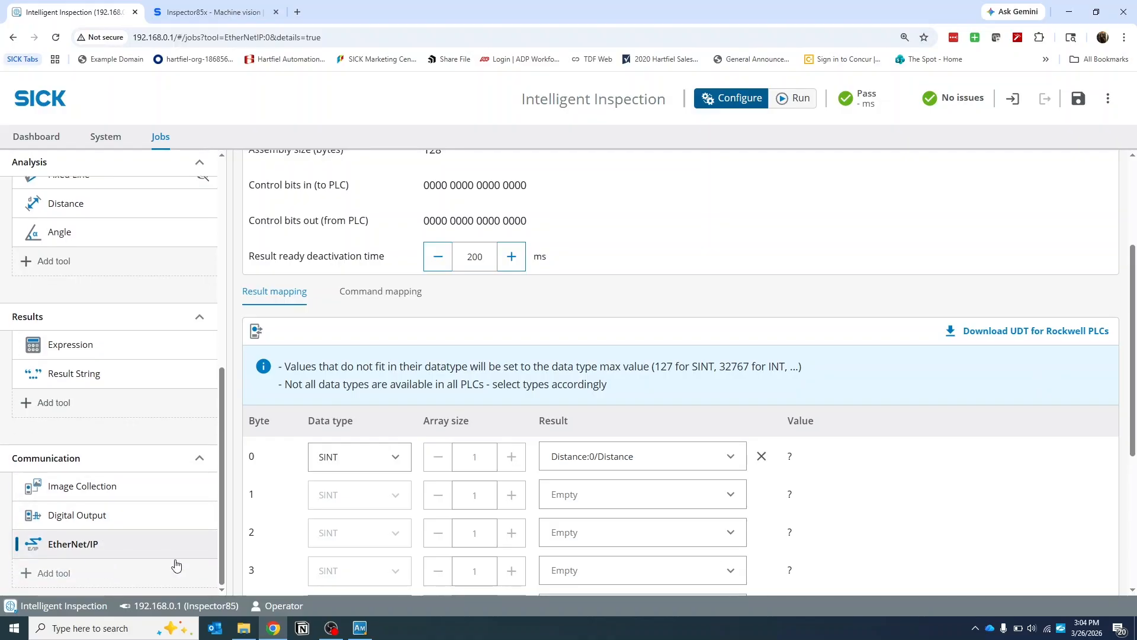
scroll(495, 386, "down", 3)
scroll(495, 386, "down", 1)
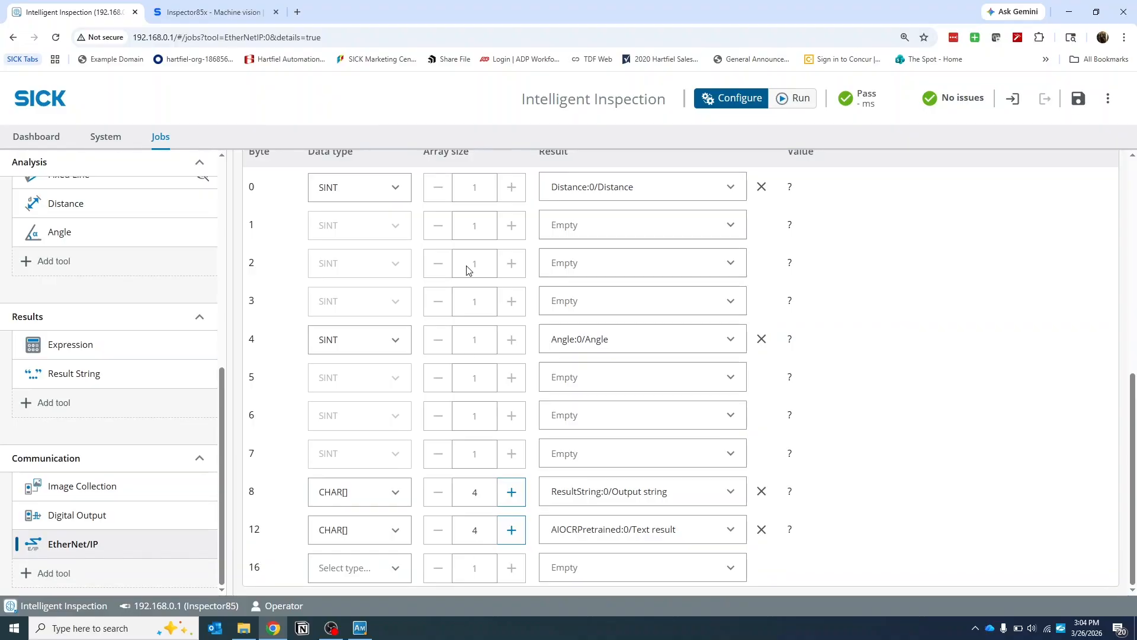
scroll(464, 383, "up", 7)
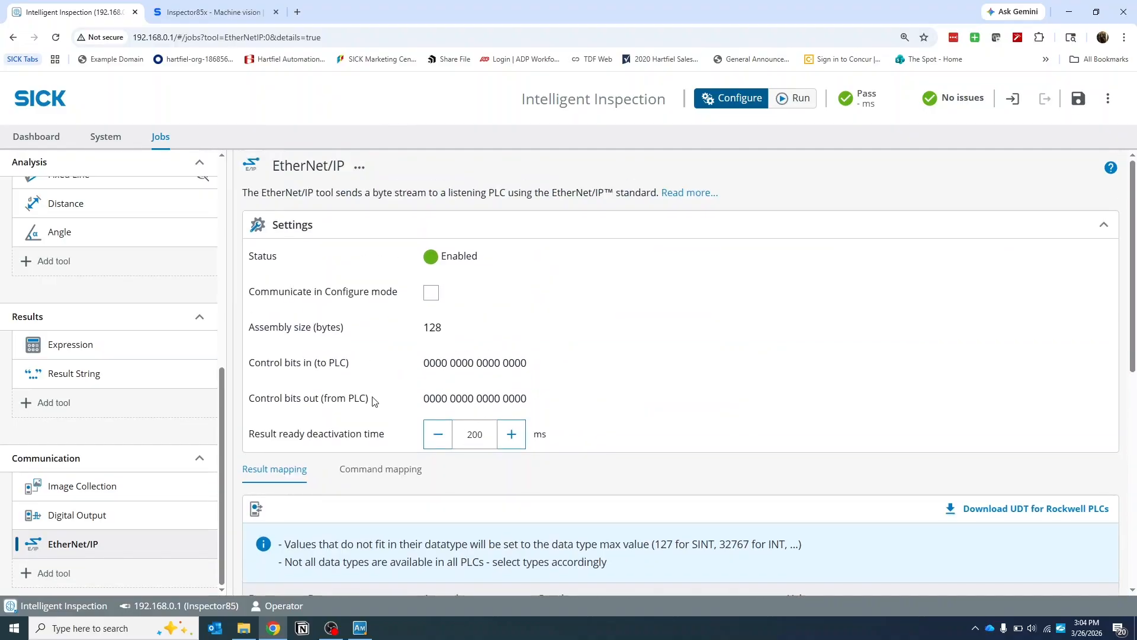
scroll(158, 447, "up", 10)
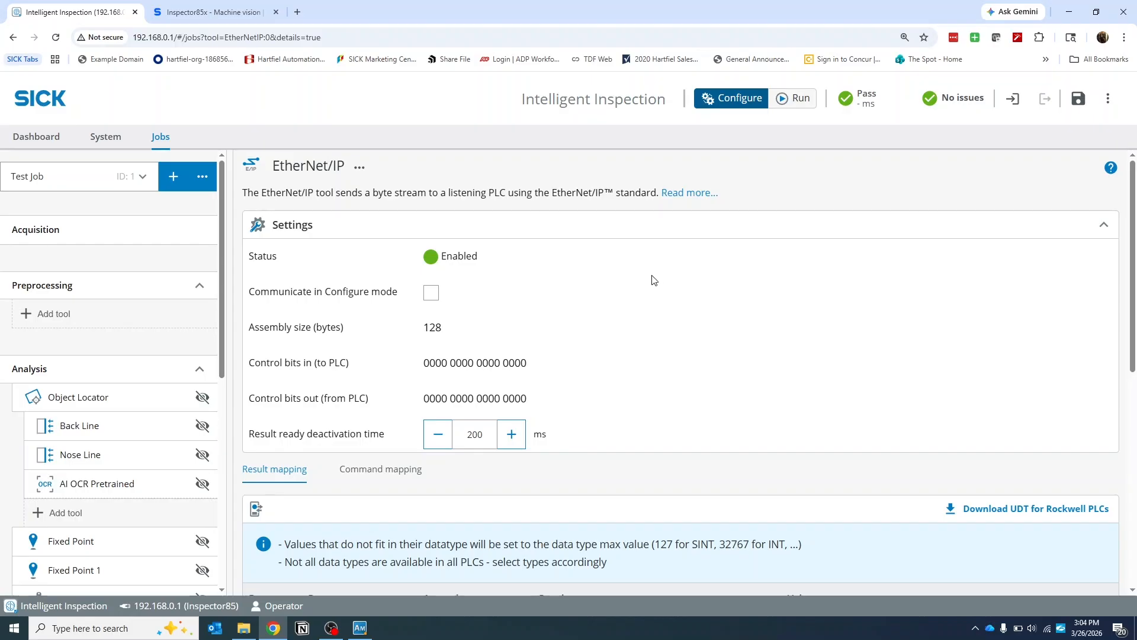
Create a new job from the Empty job template and name it AI Job.
left_click(175, 178)
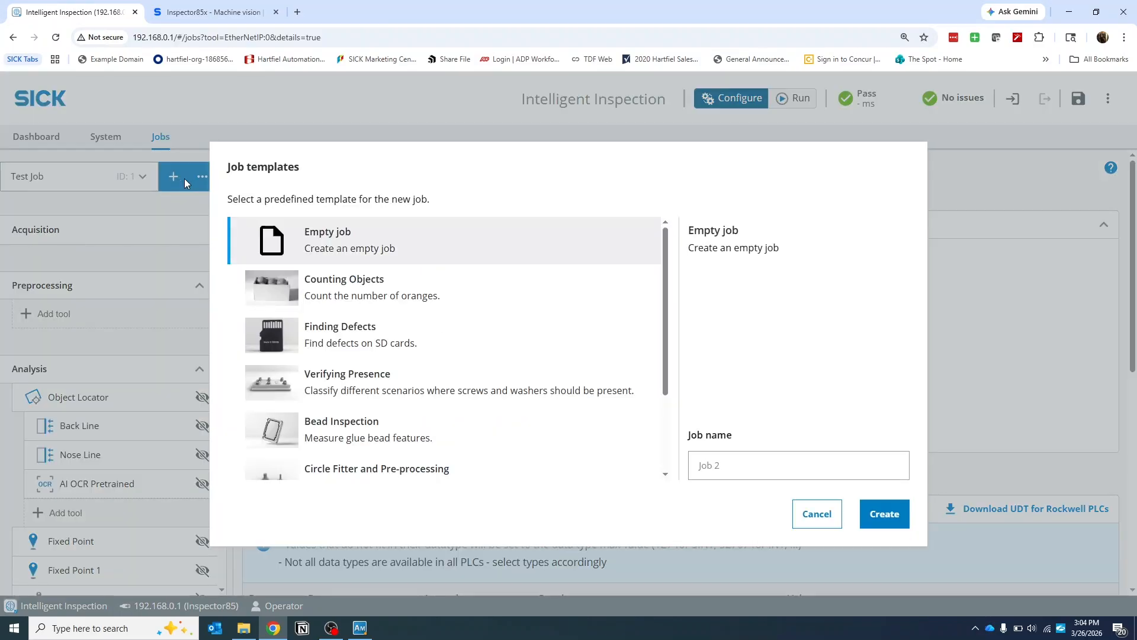
left_click(734, 465)
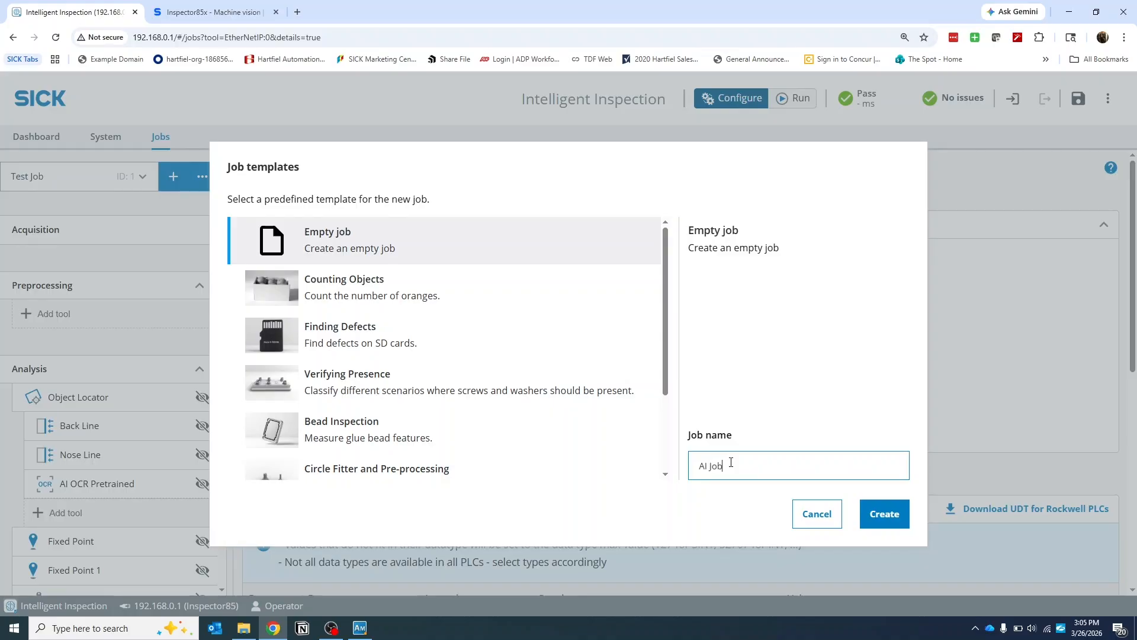
left_click(883, 514)
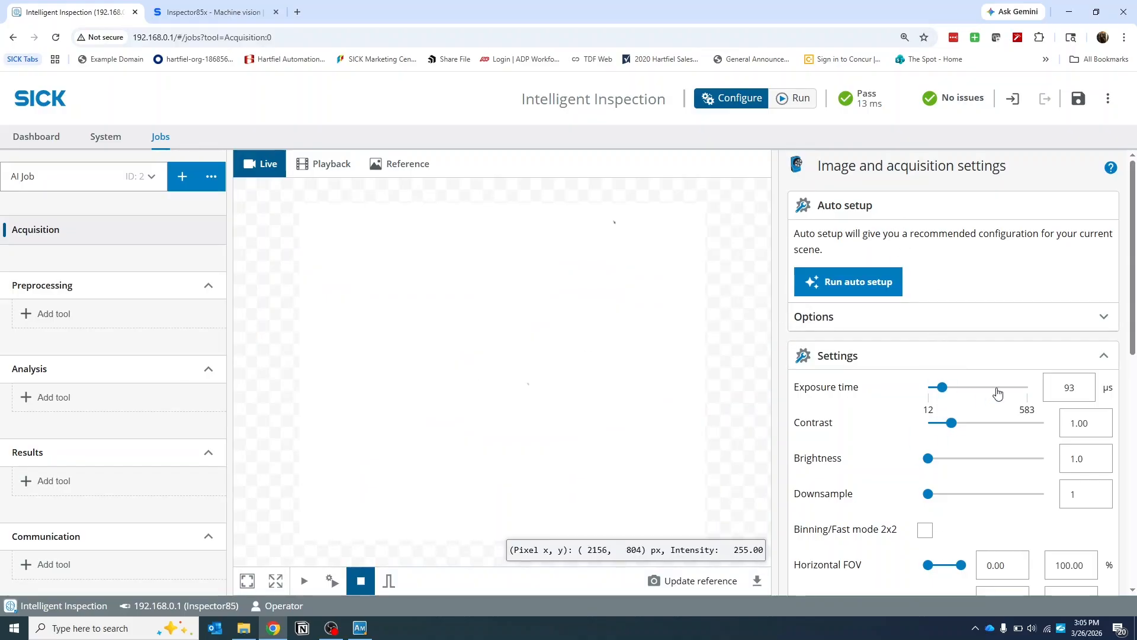
Set the acquisition exposure time to 400 µs and disable the integrated lighting.
double_click(1079, 382)
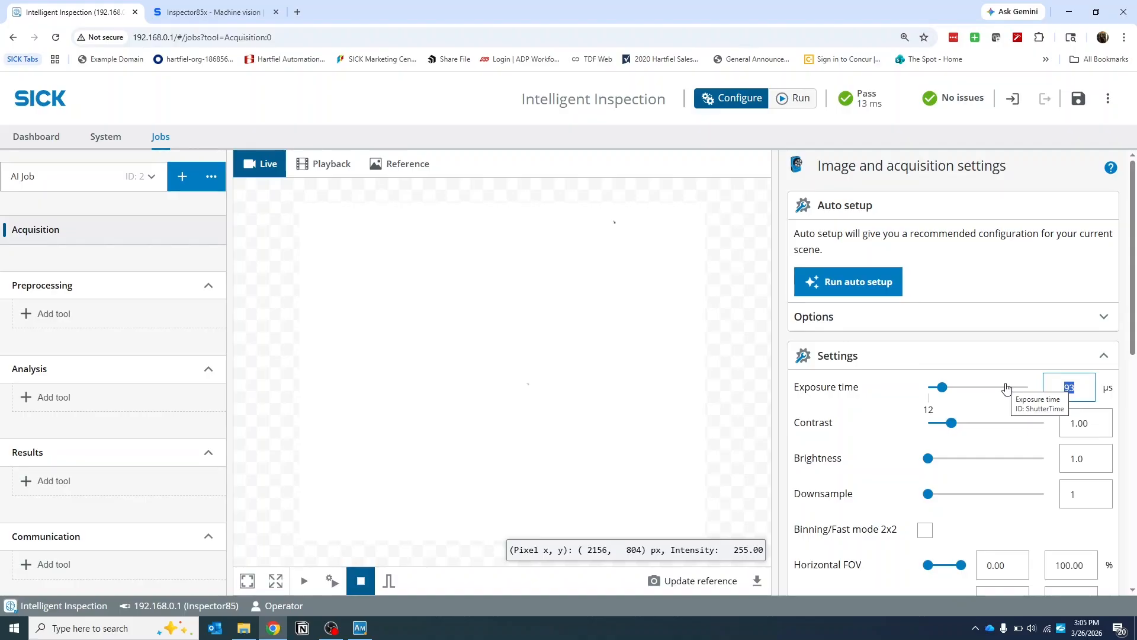
type("400")
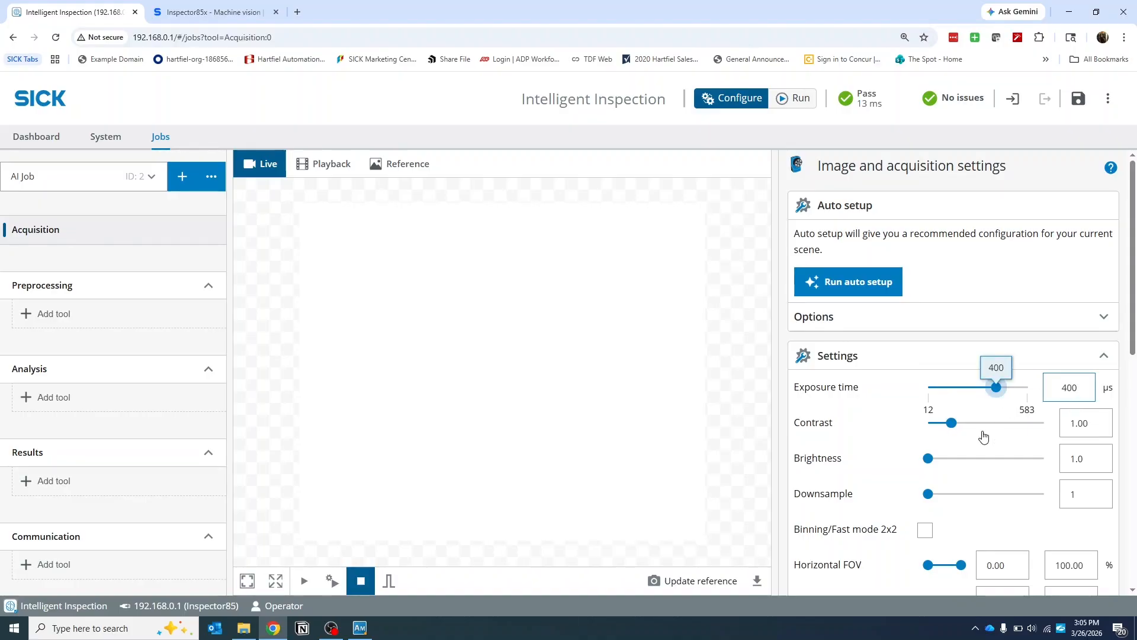
scroll(971, 415, "down", 10)
left_click(924, 322)
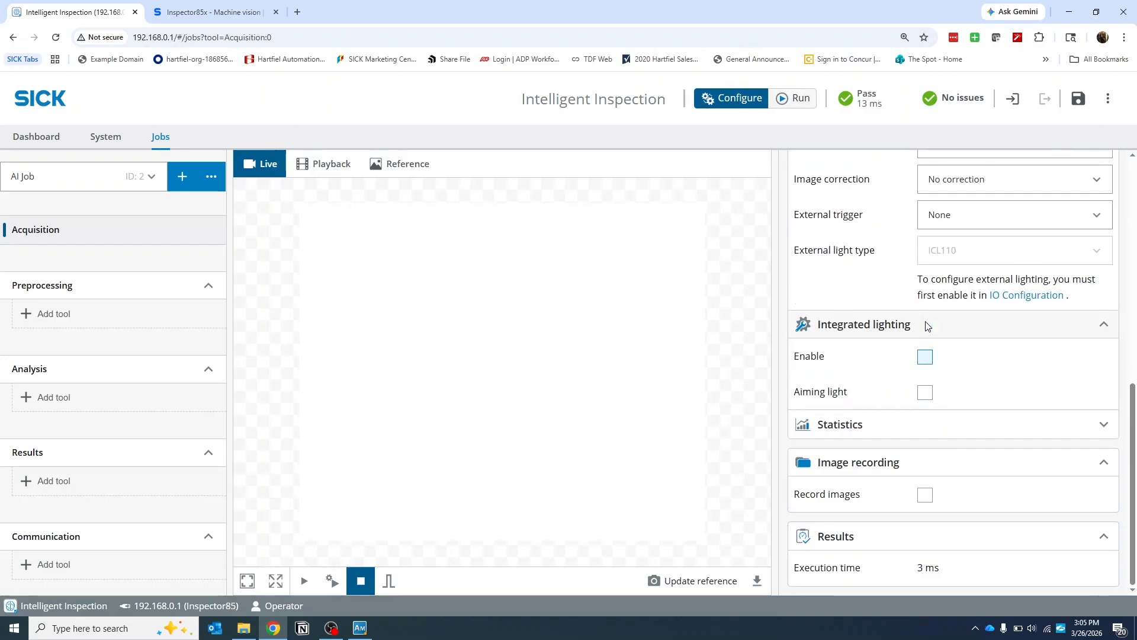
scroll(942, 447, "up", 10)
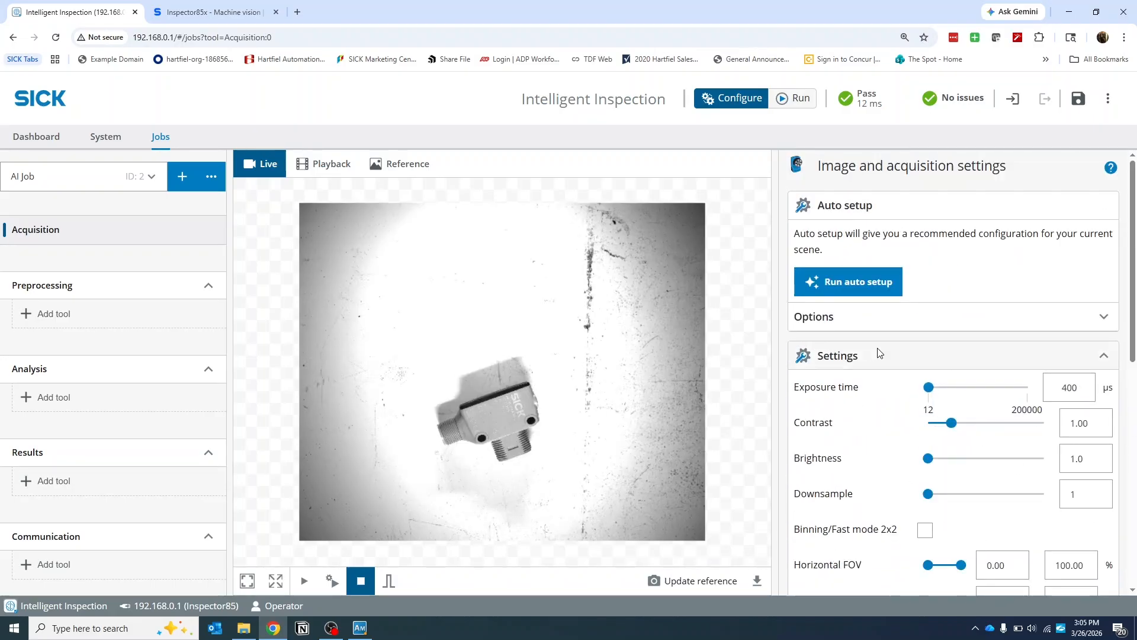
scroll(924, 379, "down", 10)
scroll(965, 422, "down", 1)
scroll(962, 424, "up", 9)
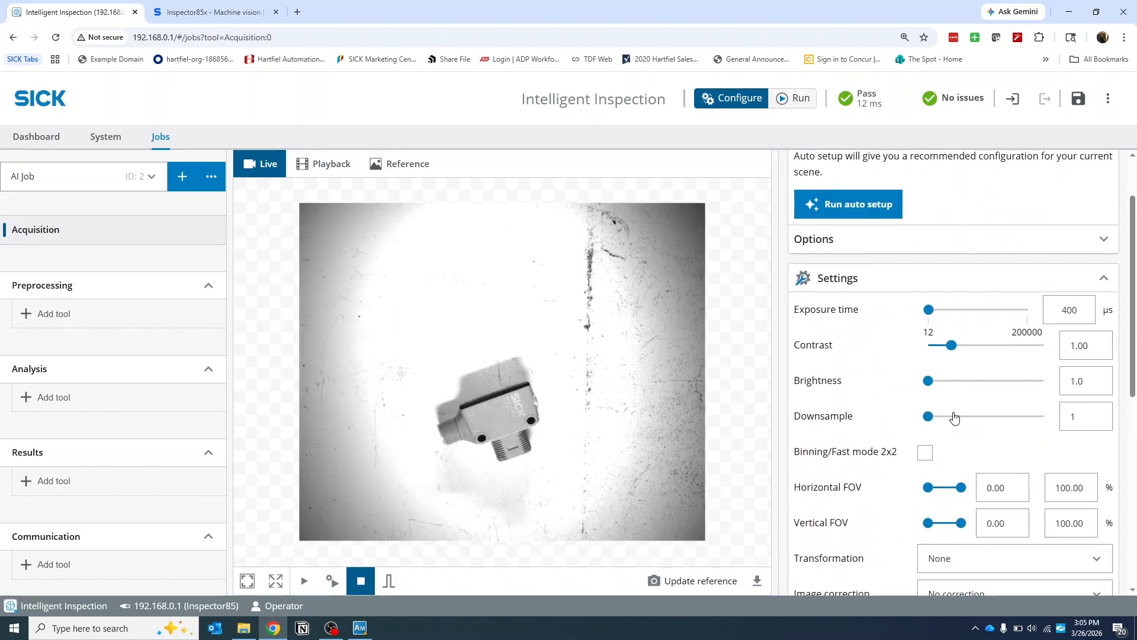
scroll(875, 357, "down", 10)
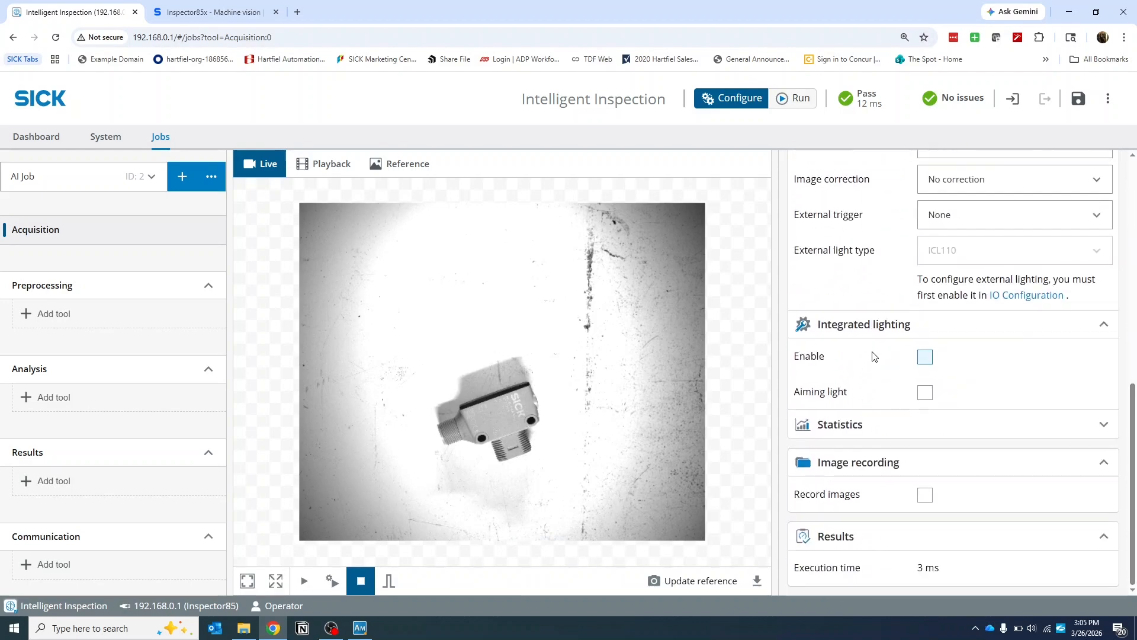
scroll(898, 468, "up", 10)
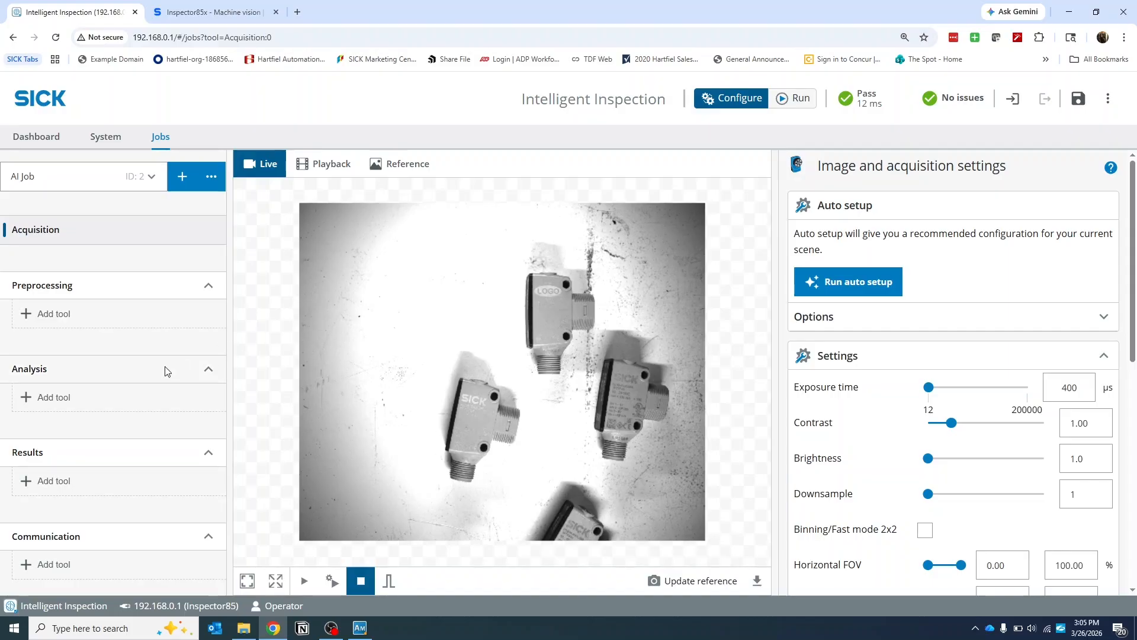
Add an AI Object Detection tool to the job's analysis section.
left_click(55, 398)
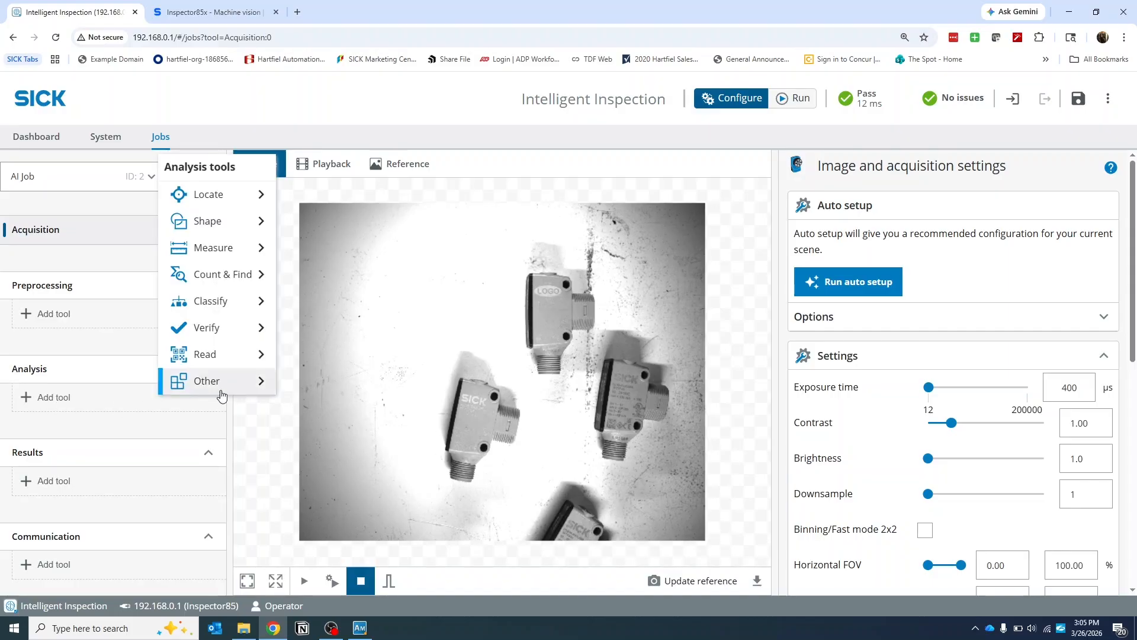
mouse_move(240, 285)
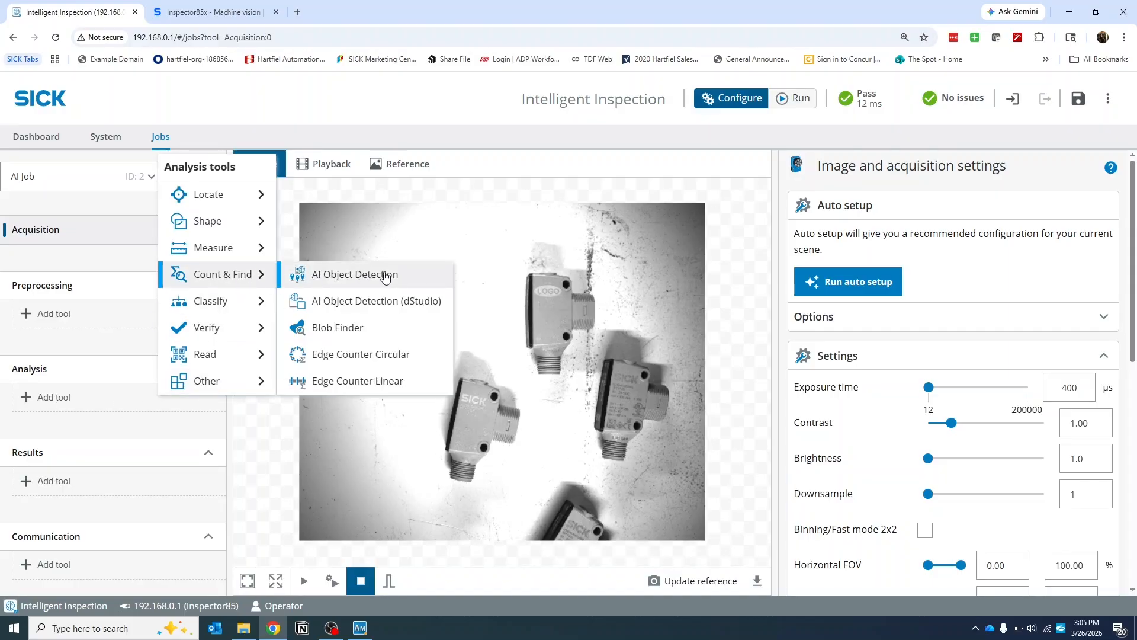
left_click(391, 275)
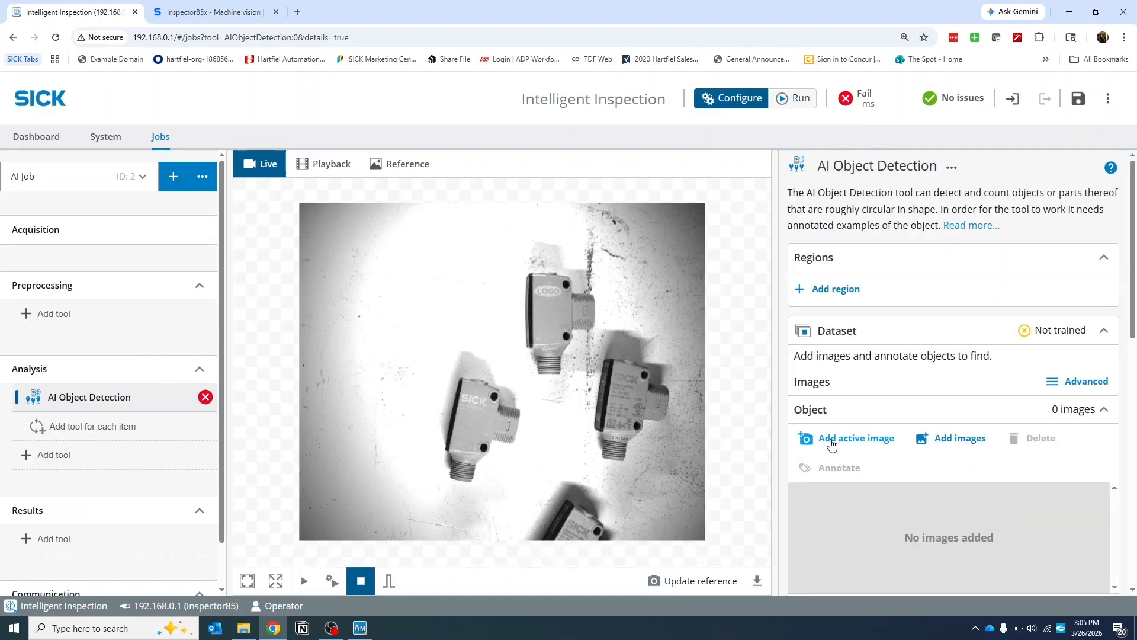
Add the active image to the object detection dataset and set the Class 1 object radius to 300.
left_click(848, 449)
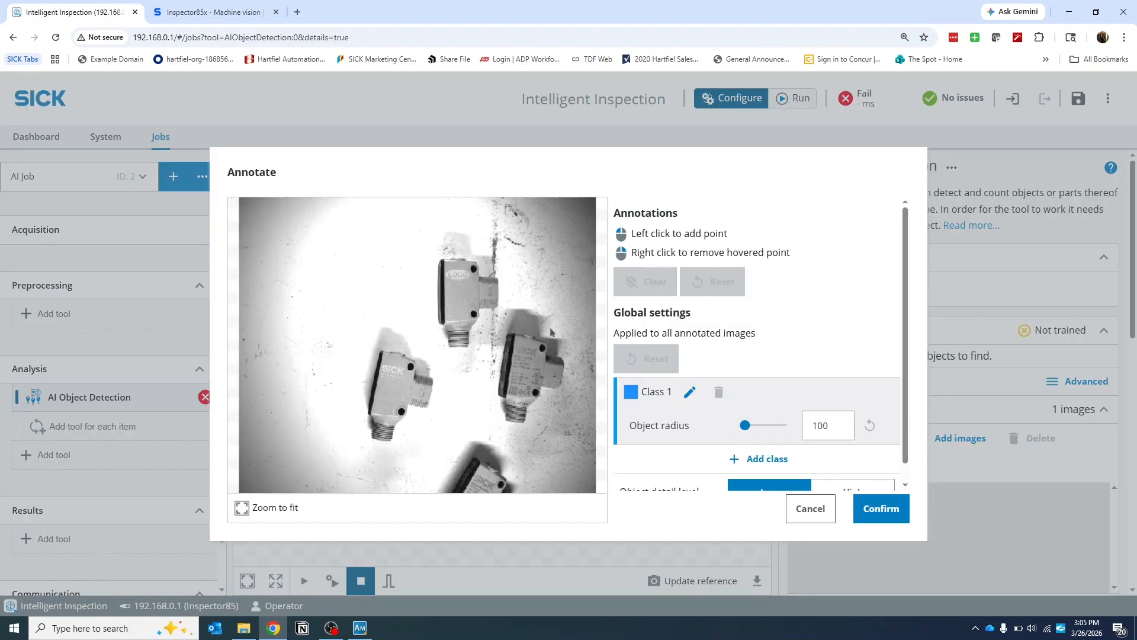
double_click(832, 427)
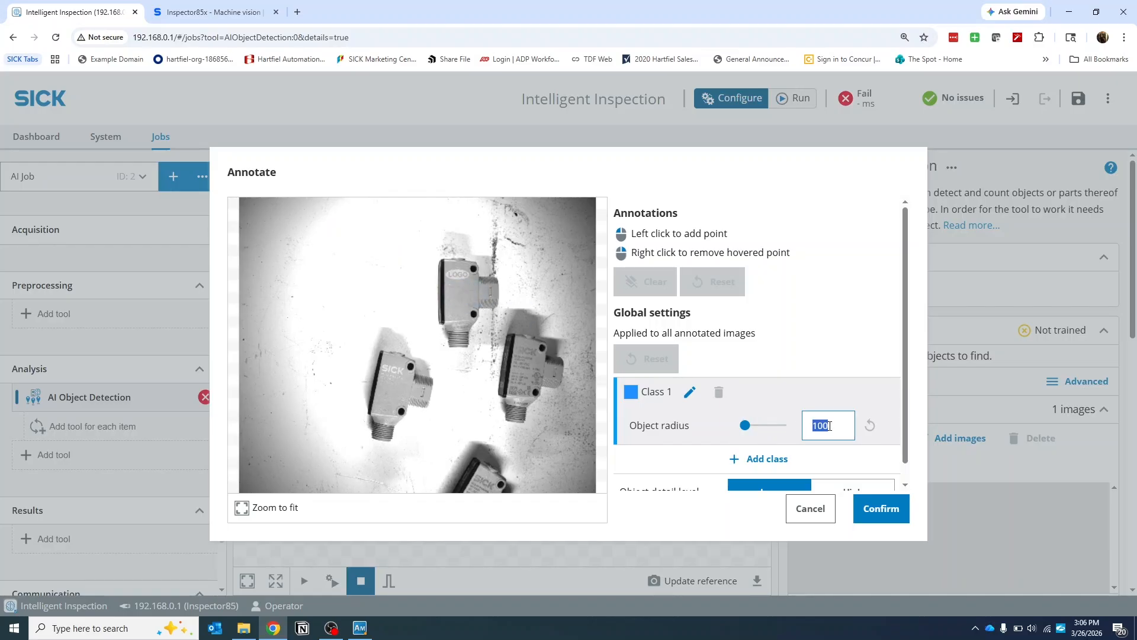
type("300")
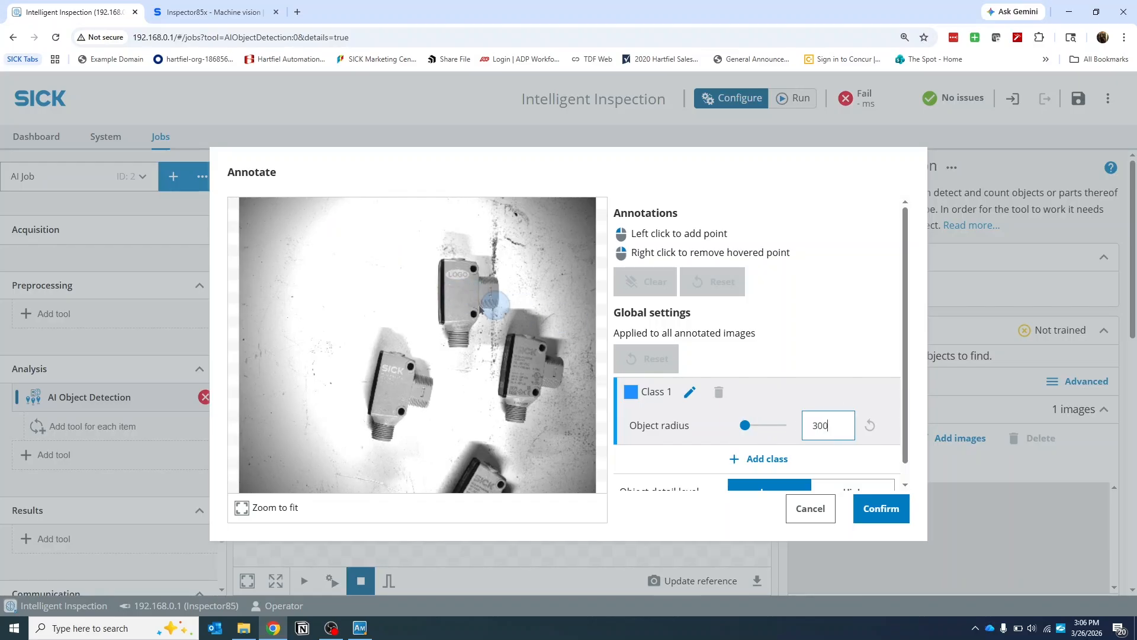
left_click(837, 342)
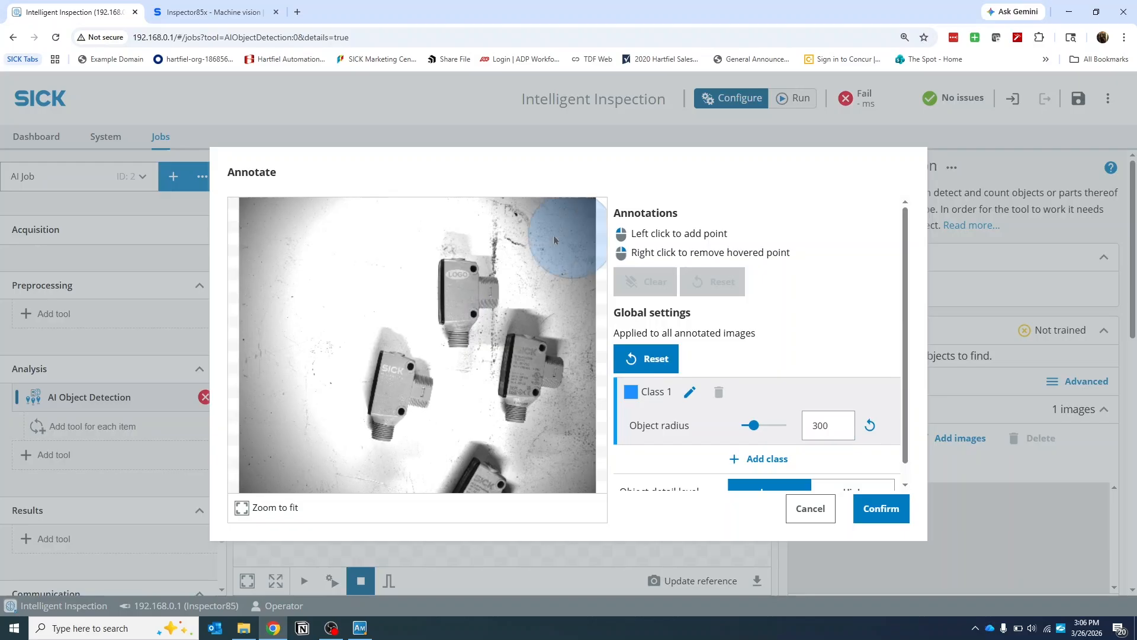
Annotate all four sensors in the first dataset image as Class 1, including the partly visible one, and confirm the annotations.
left_click(464, 299)
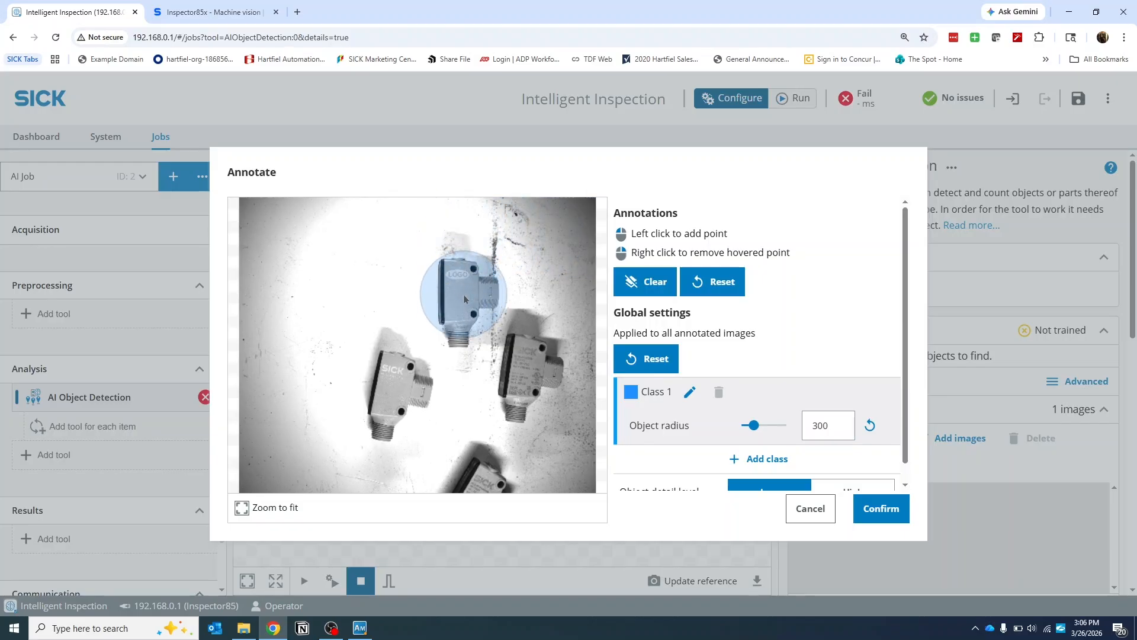
left_click(393, 390)
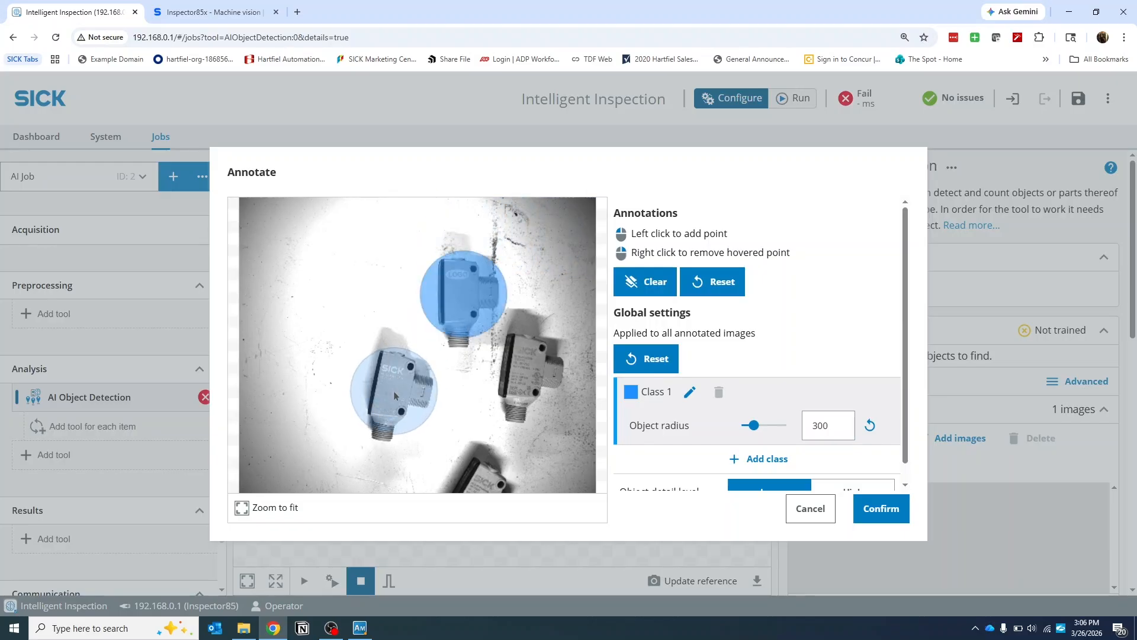
left_click(527, 374)
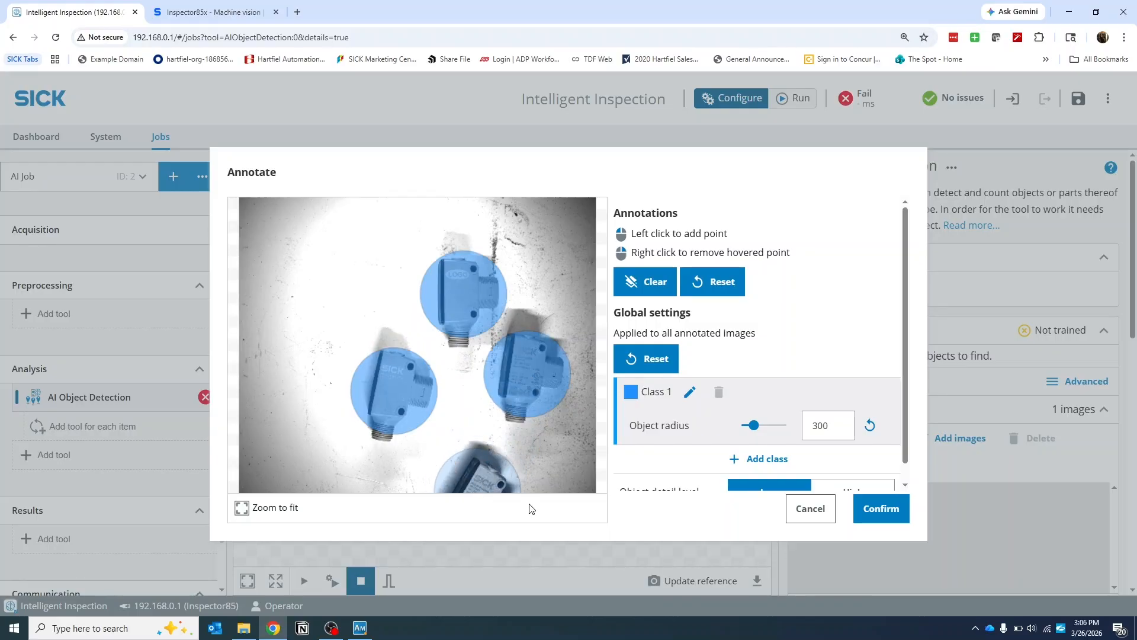
left_click(881, 509)
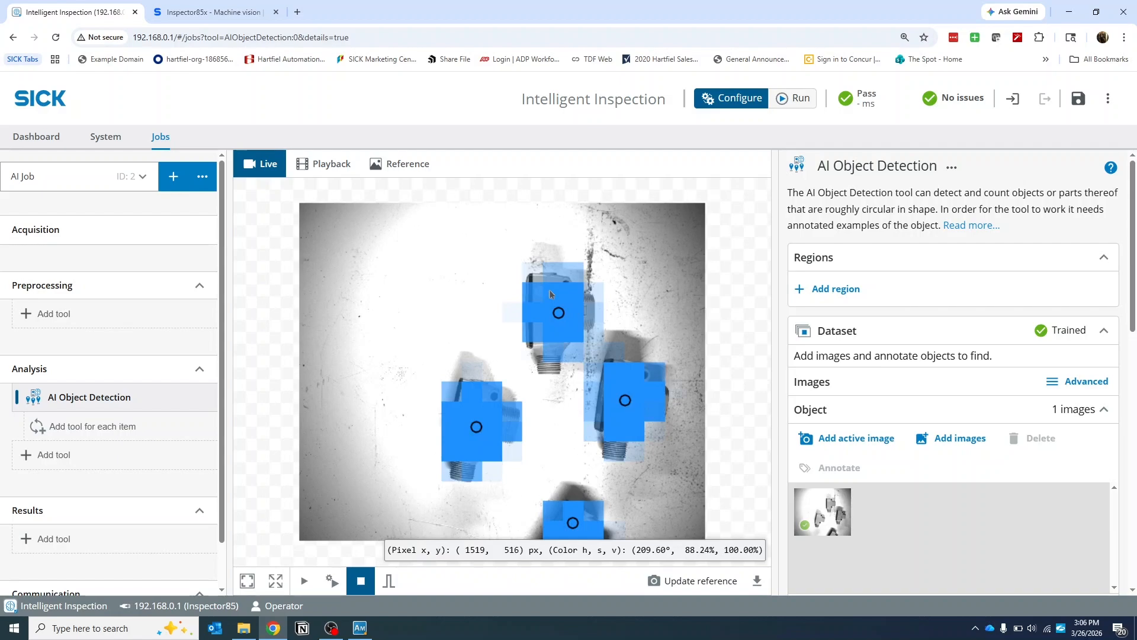
Capture a new image, add it to the dataset and annotate its four sensors as Class 1.
left_click(389, 585)
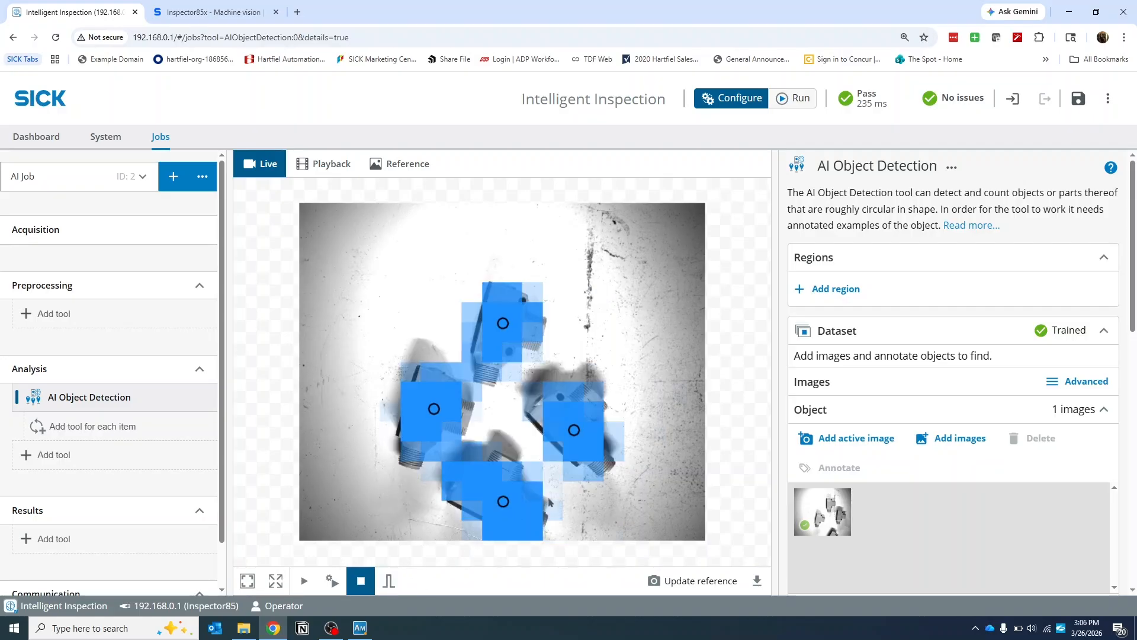
left_click(846, 437)
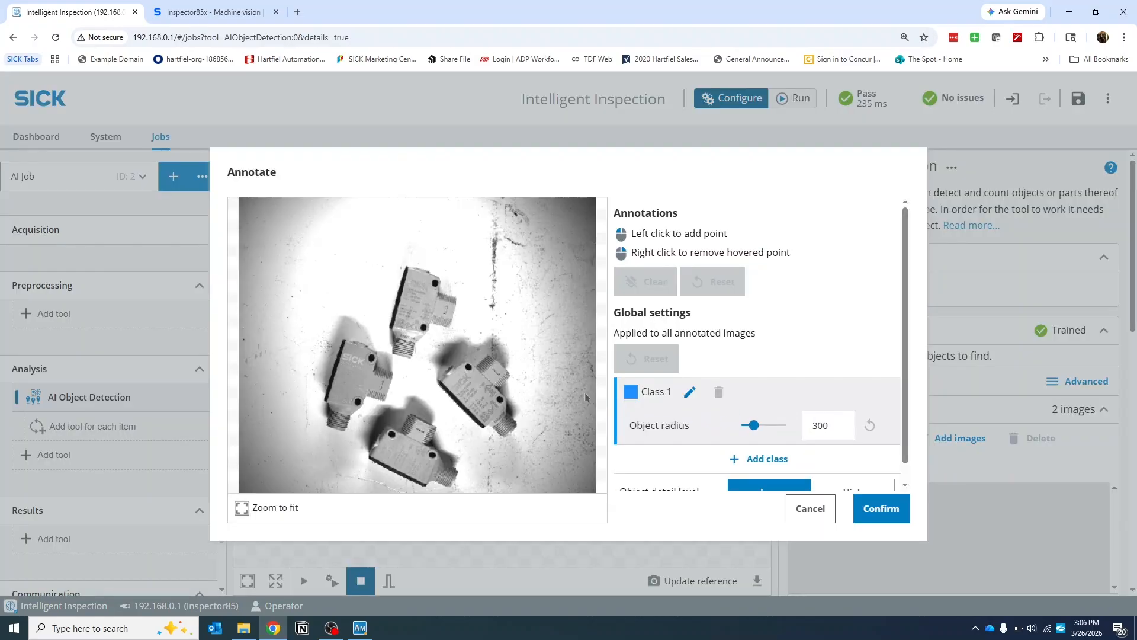
left_click(482, 394)
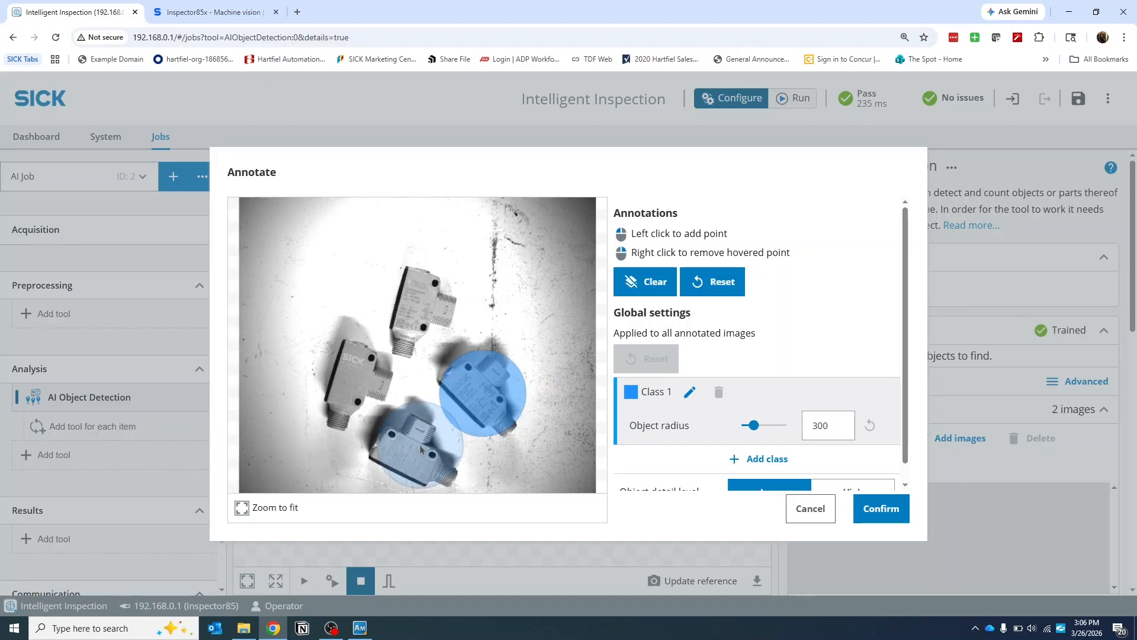
left_click(415, 451)
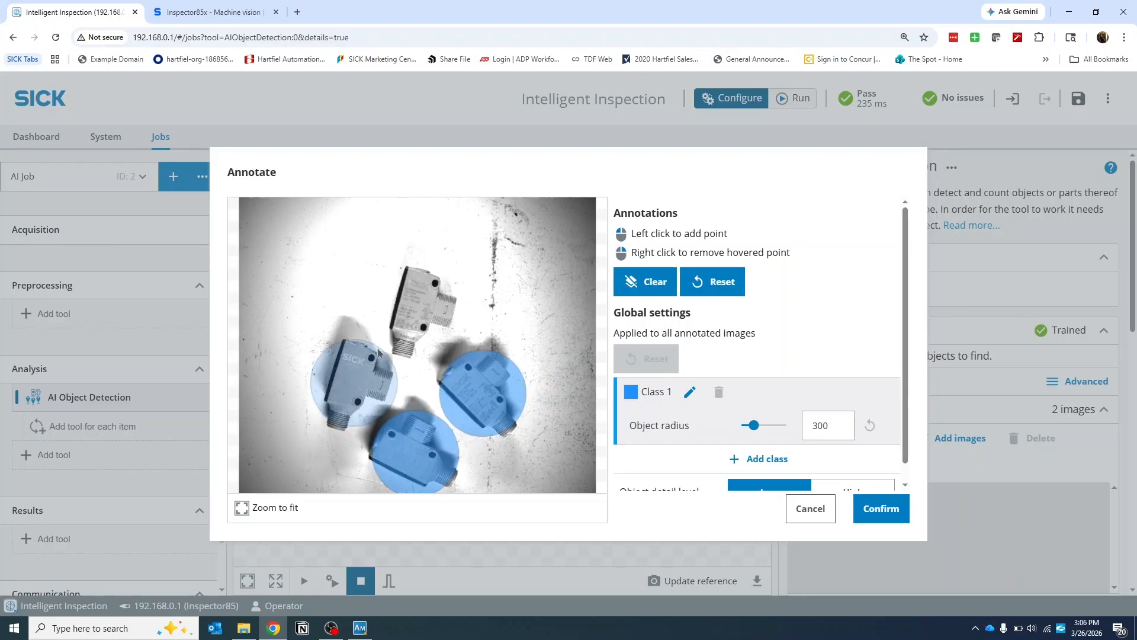
left_click(354, 382)
left_click(417, 312)
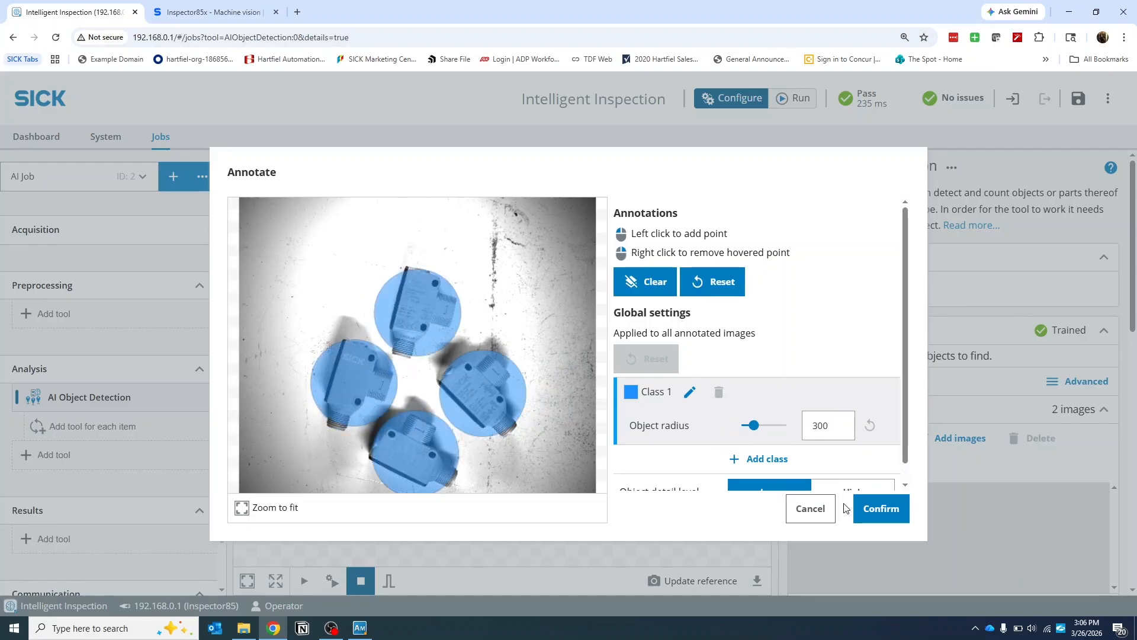
left_click(880, 508)
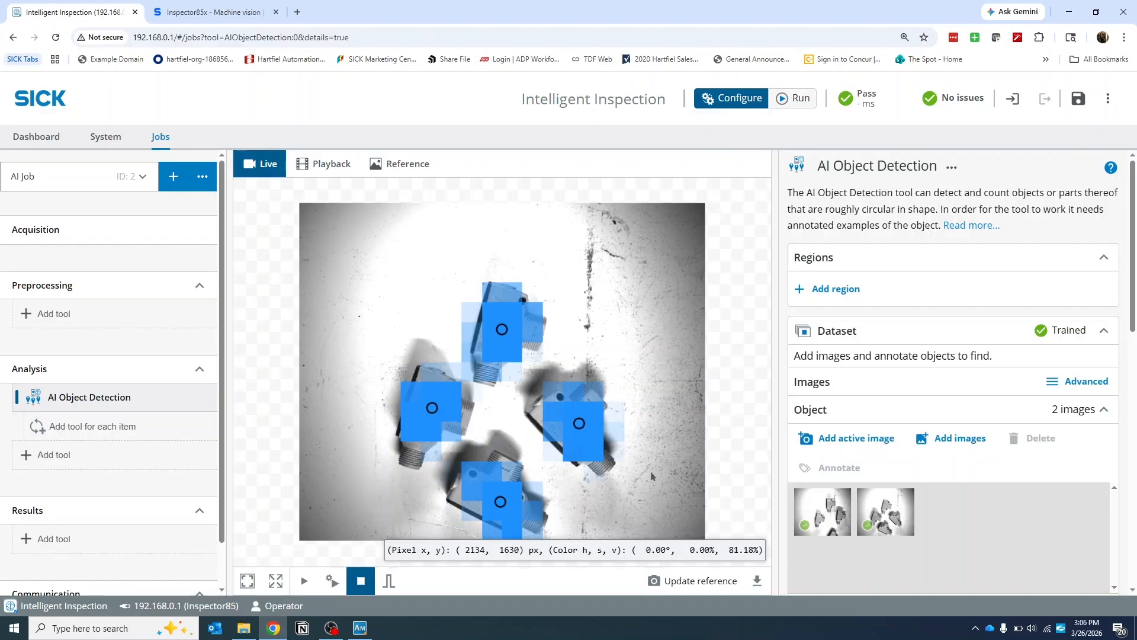
Capture another image with the sensors rearranged and examine the detected object positions up close.
left_click(388, 581)
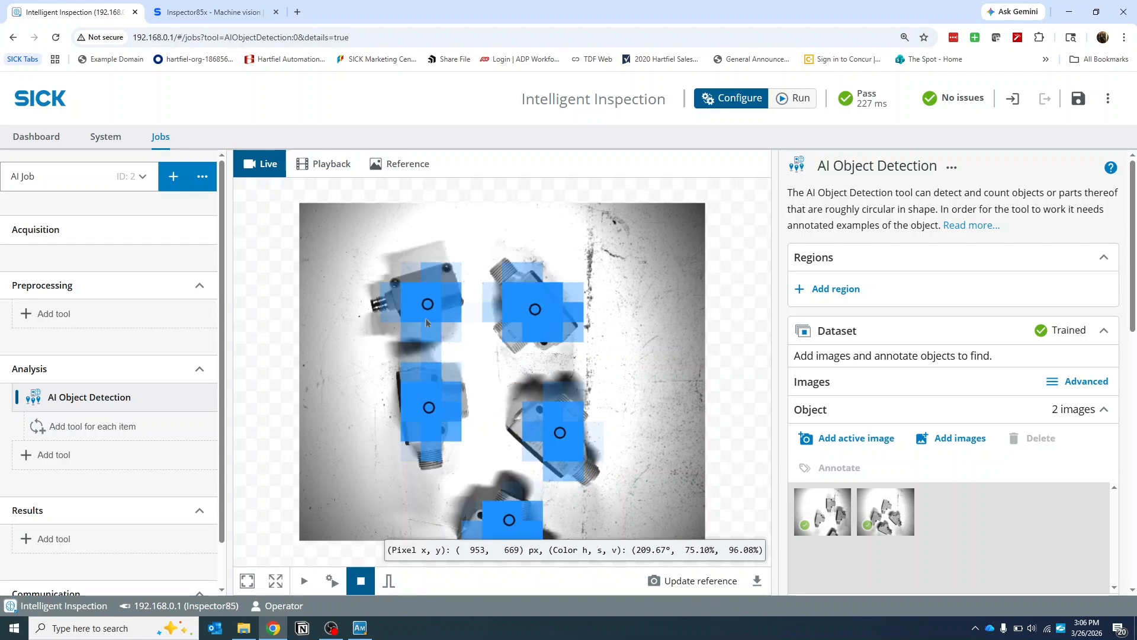
scroll(424, 308, "up", 5)
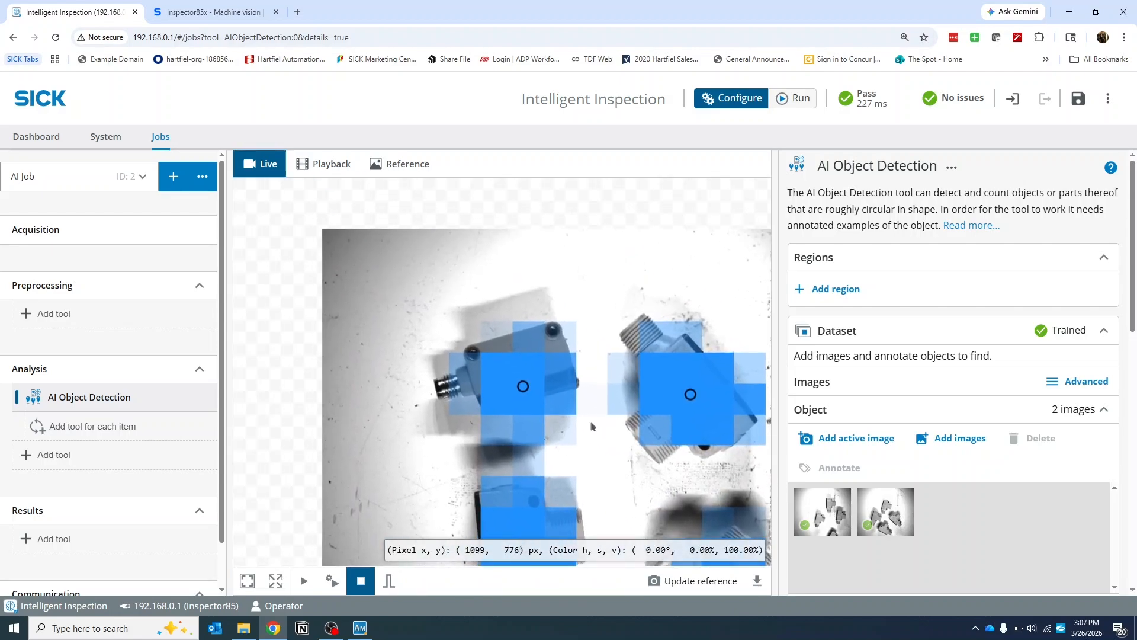
scroll(502, 372, "up", 5)
scroll(502, 372, "down", 6)
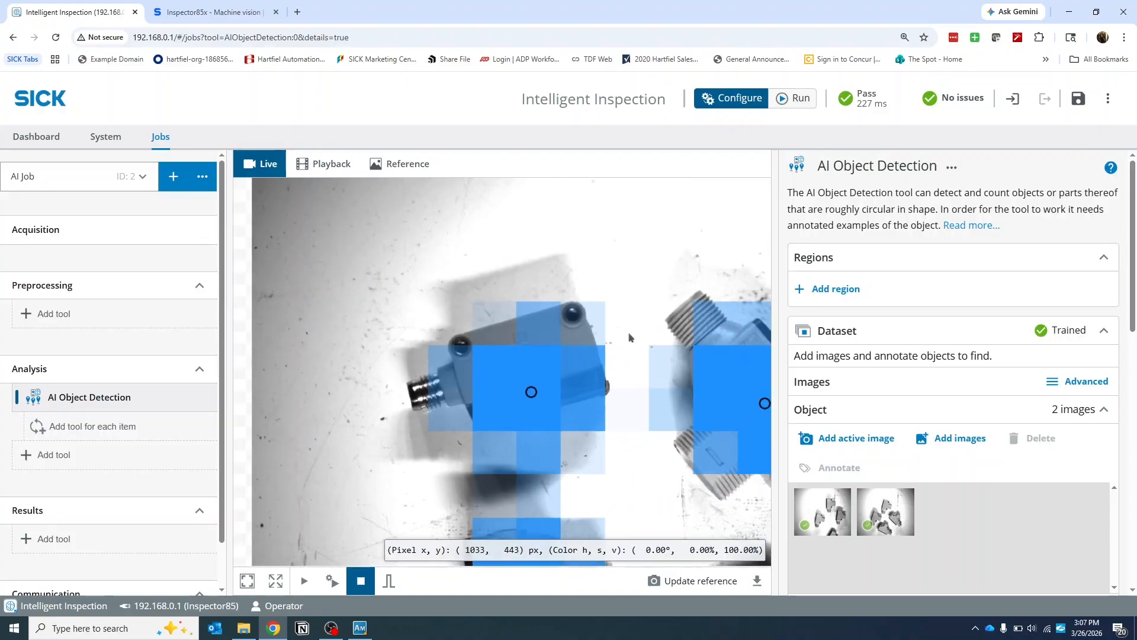
Add the active image to the object detection dataset and annotate its four large sensors as Class 1, including the partly visible one.
scroll(1031, 322, "down", 10)
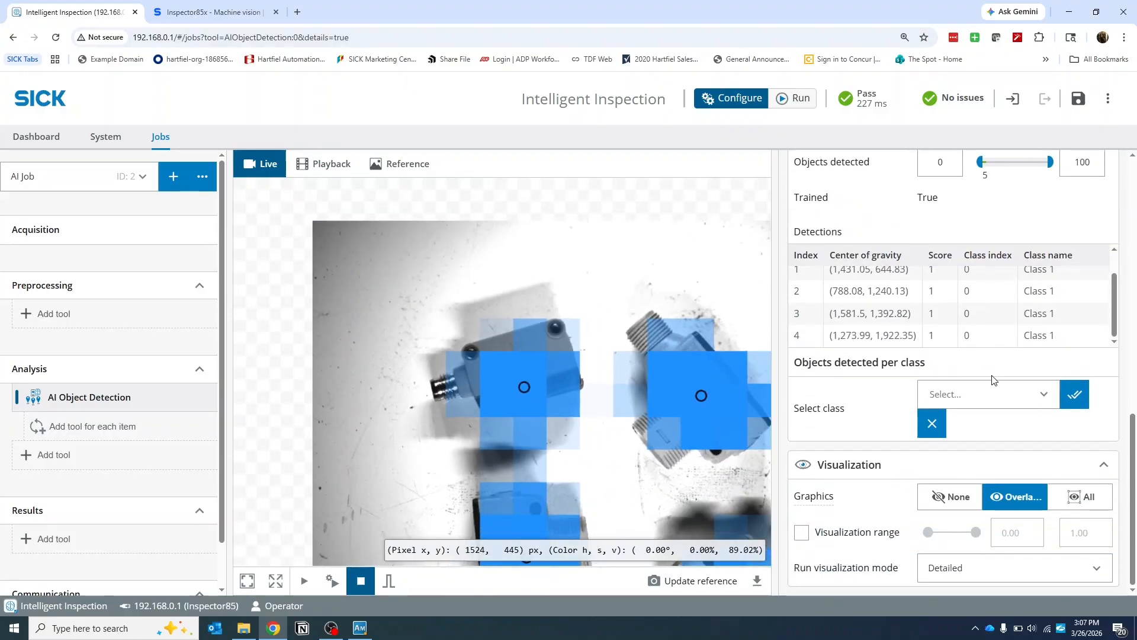
scroll(960, 343, "up", 8)
scroll(940, 390, "down", 4)
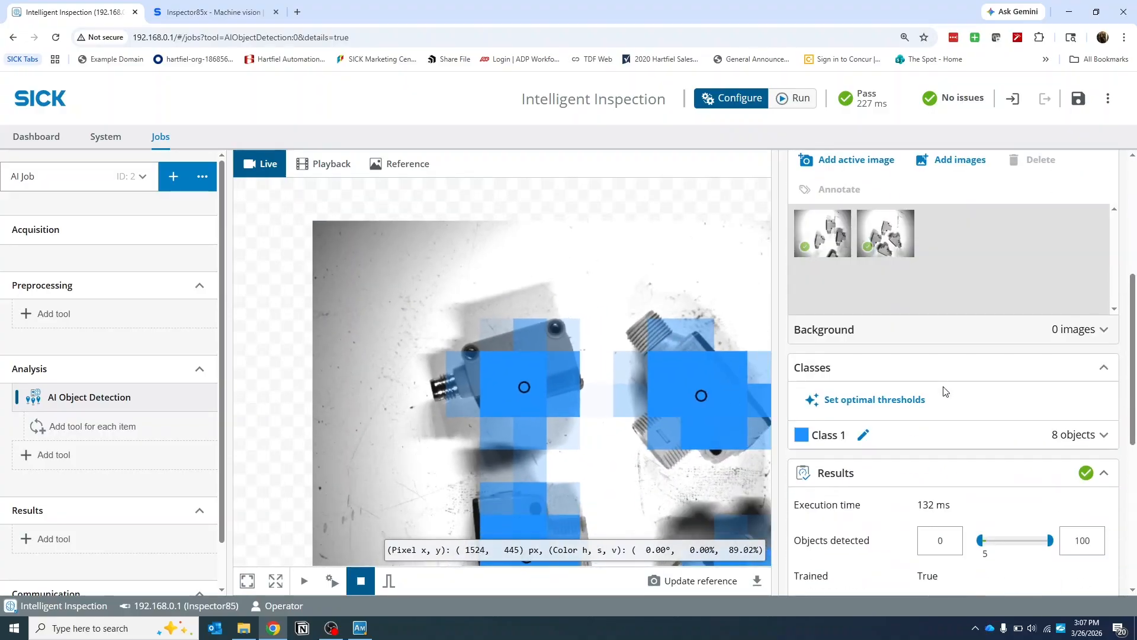
scroll(849, 417, "up", 5)
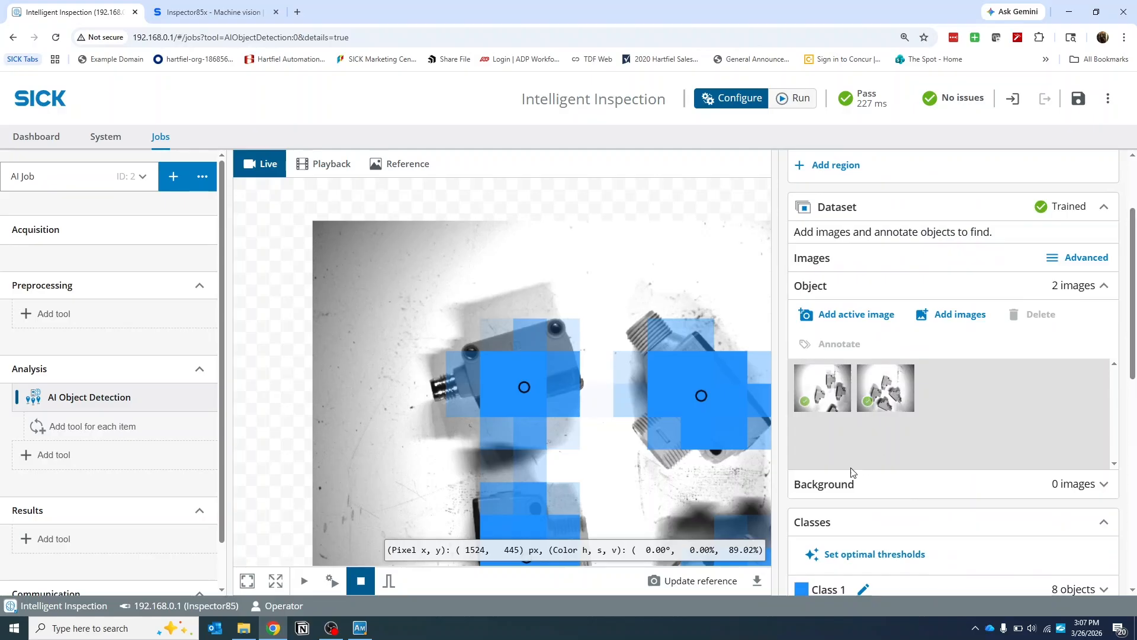
left_click(844, 344)
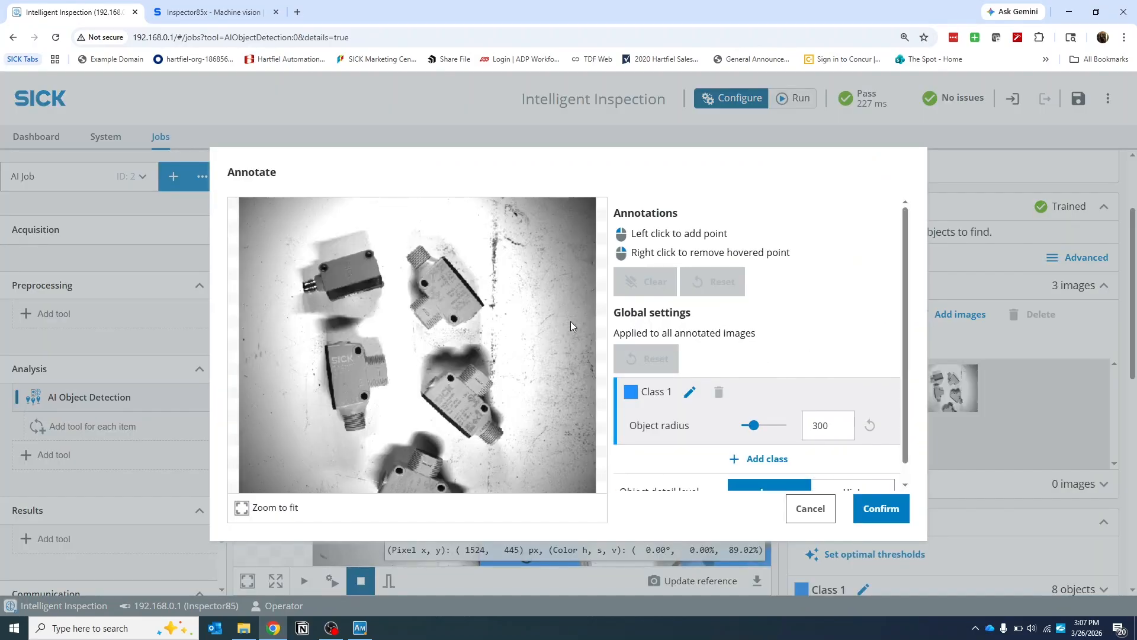
left_click(444, 294)
left_click(465, 399)
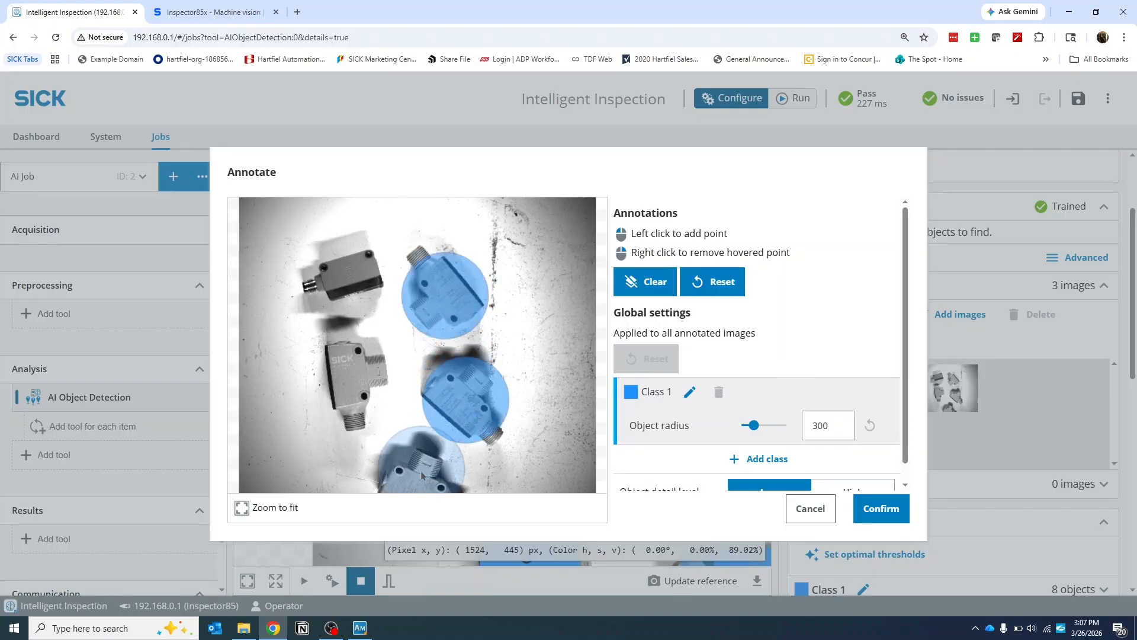
left_click(418, 479)
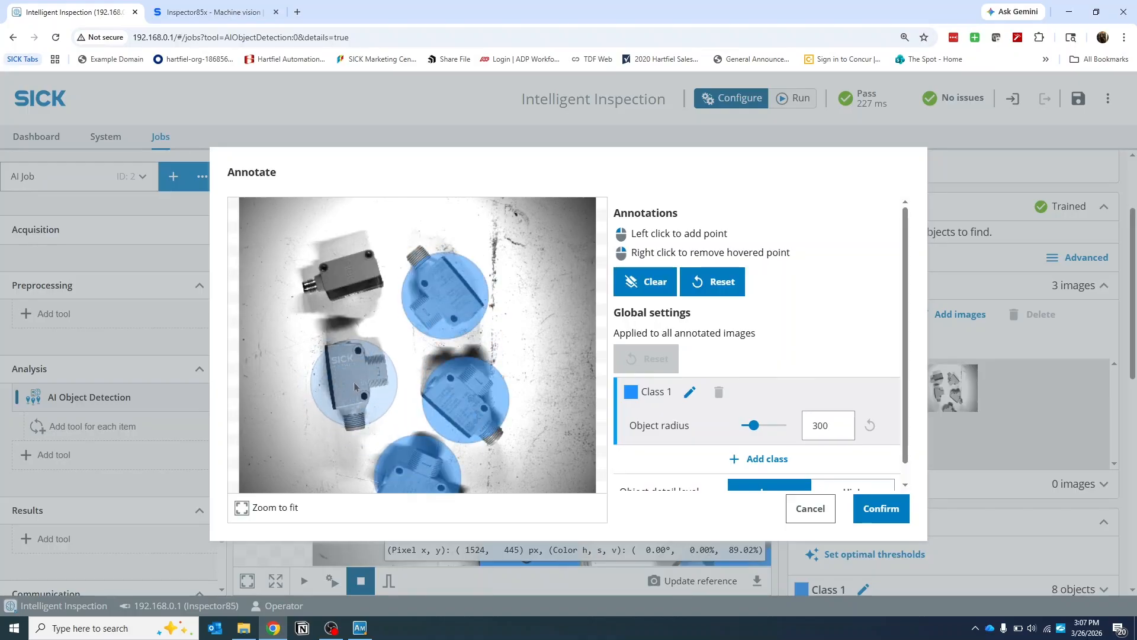
left_click(353, 380)
Add a second annotation class and name it G6.
left_click(769, 440)
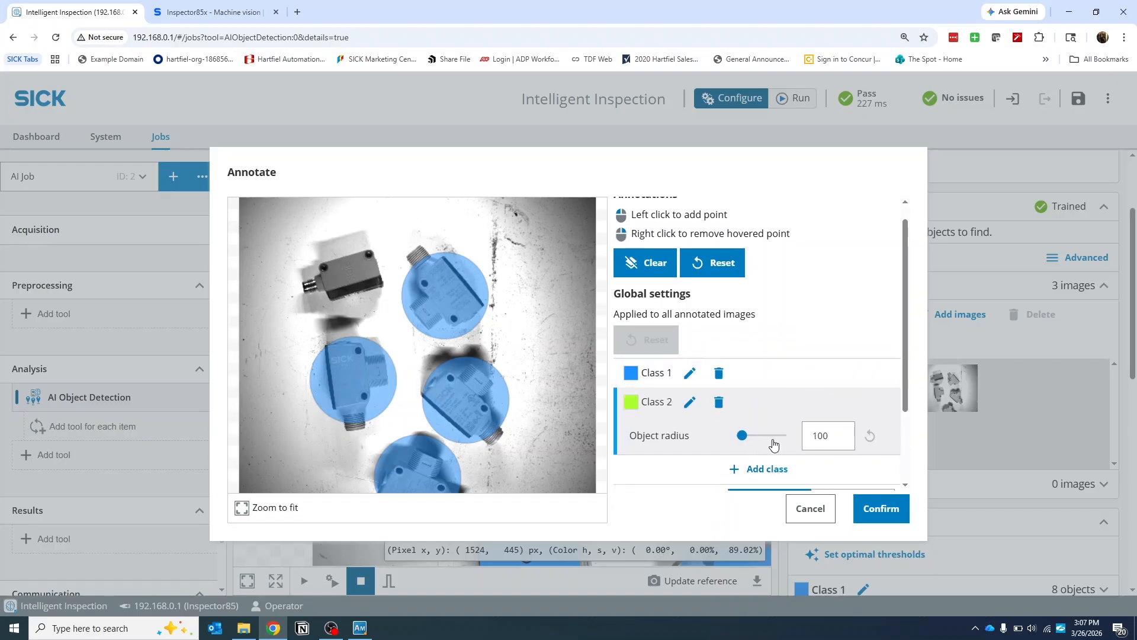
left_click(689, 401)
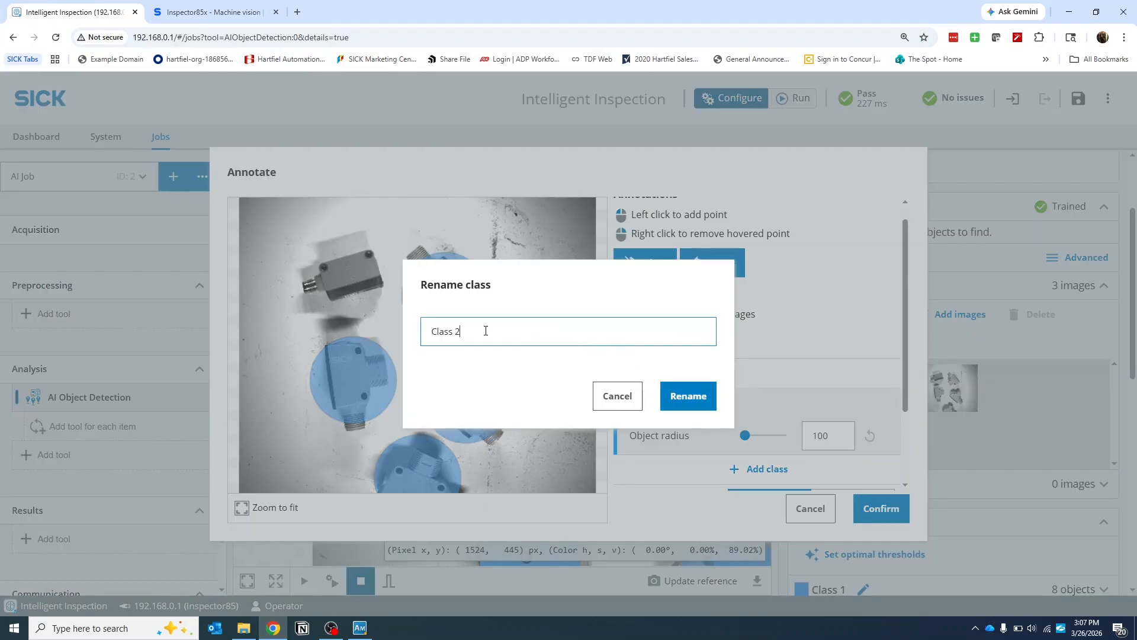
left_click_drag(485, 330, 363, 350)
type("G6")
left_click(690, 397)
Rename Class 1 as H18.
left_click(687, 373)
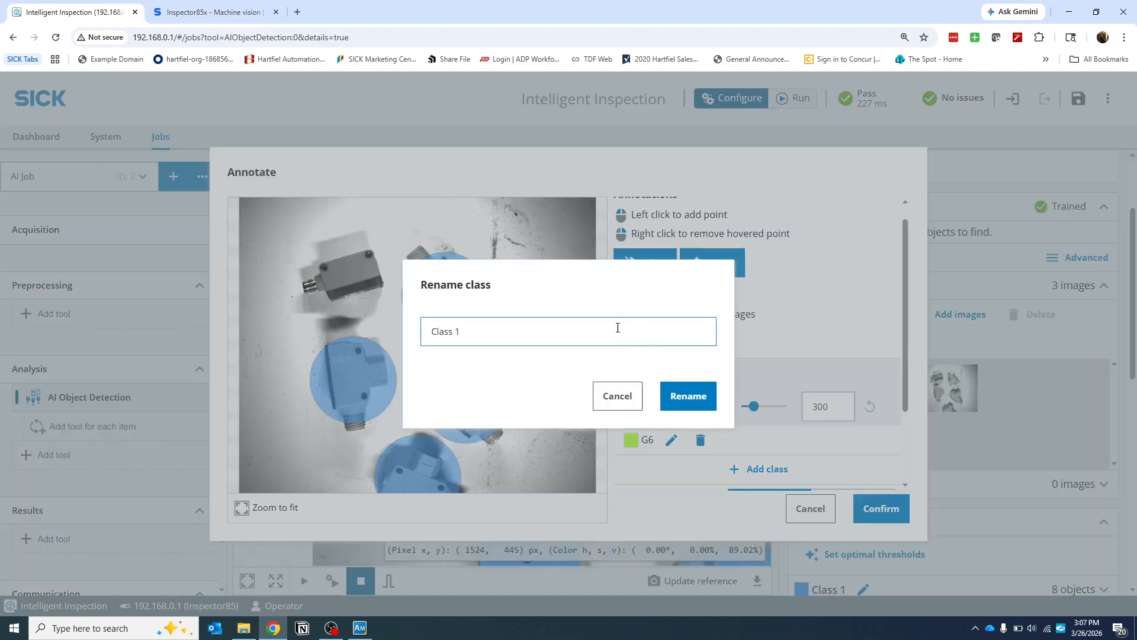
left_click_drag(616, 325, 189, 328)
type("H18")
left_click(687, 396)
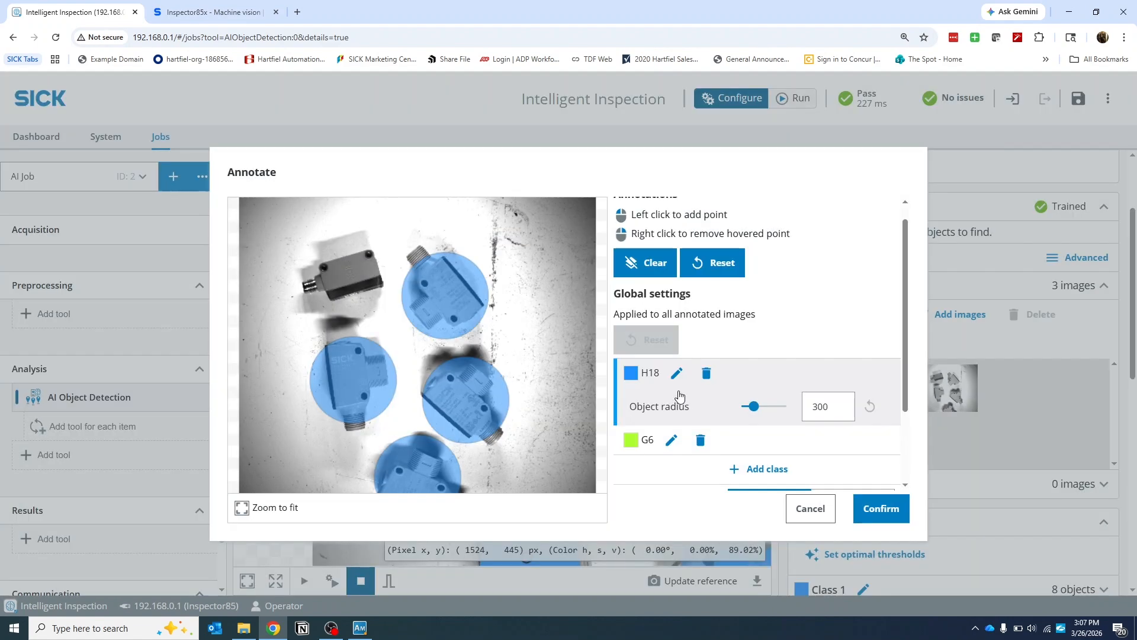
Try an object radius of 200 for class G6 and remove the misplaced G6 annotation.
left_click(752, 441)
double_click(842, 441)
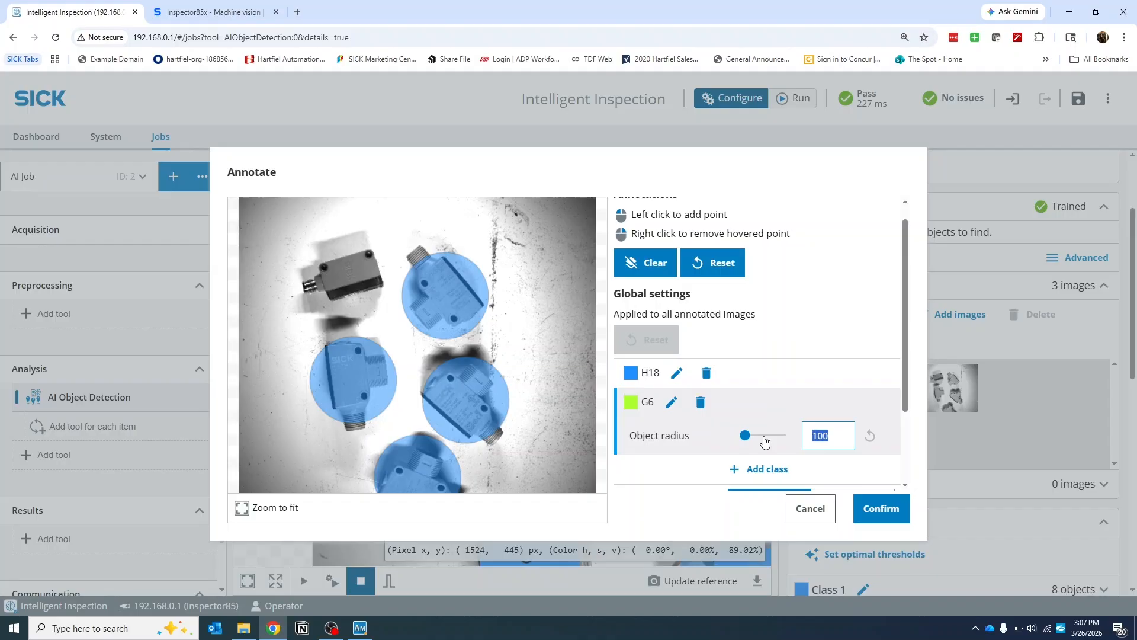
type("20")
left_click(307, 270)
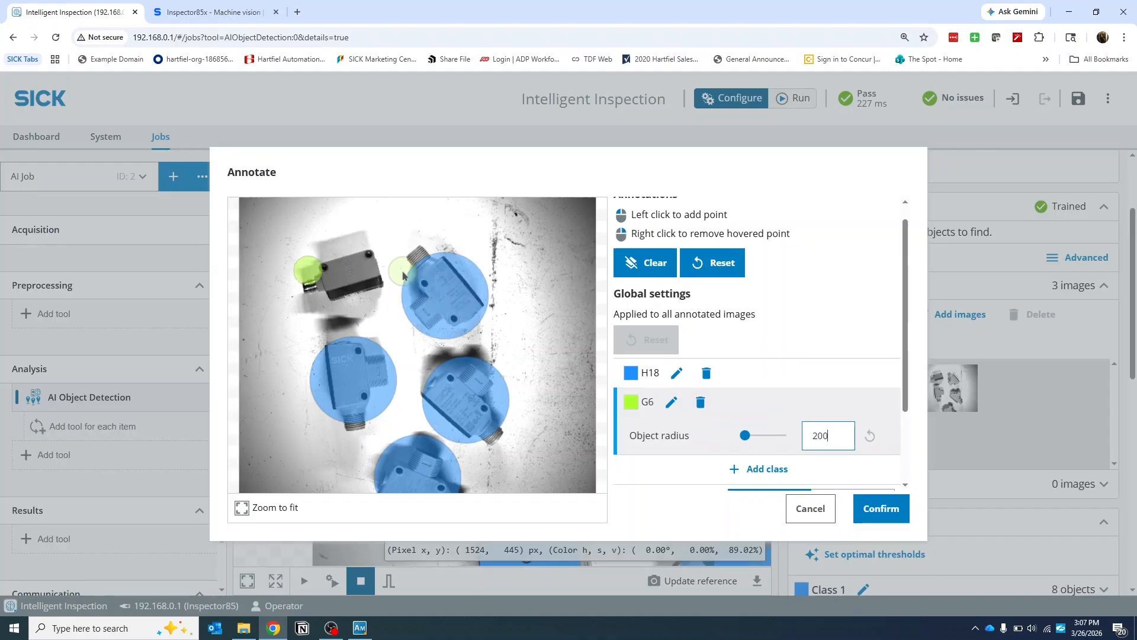
right_click(309, 272)
left_click(363, 282)
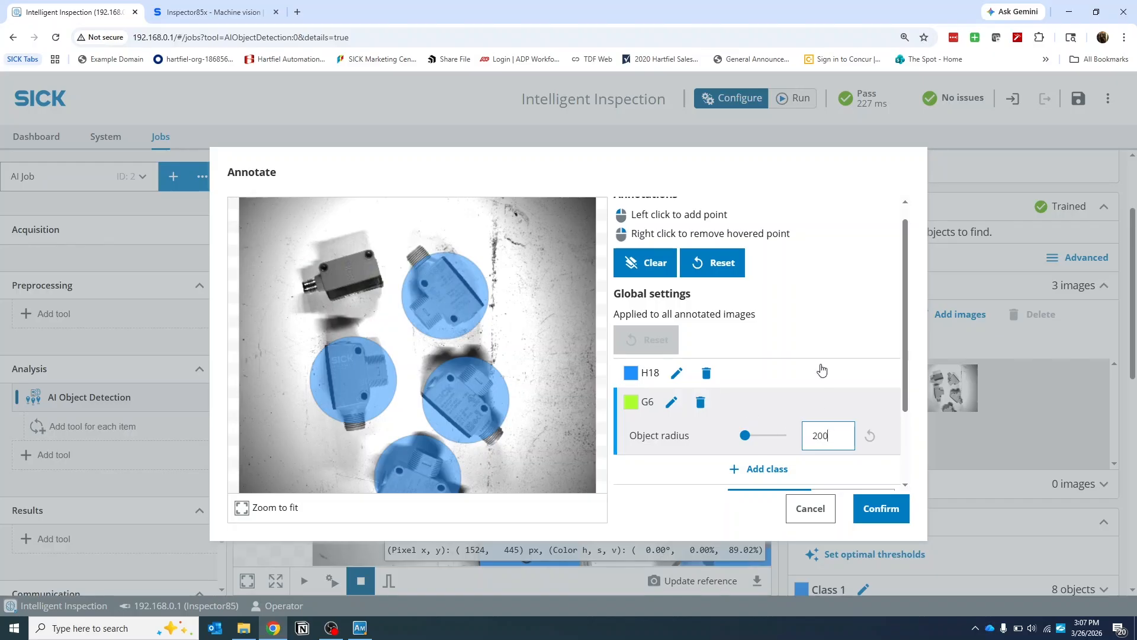
left_click(821, 335)
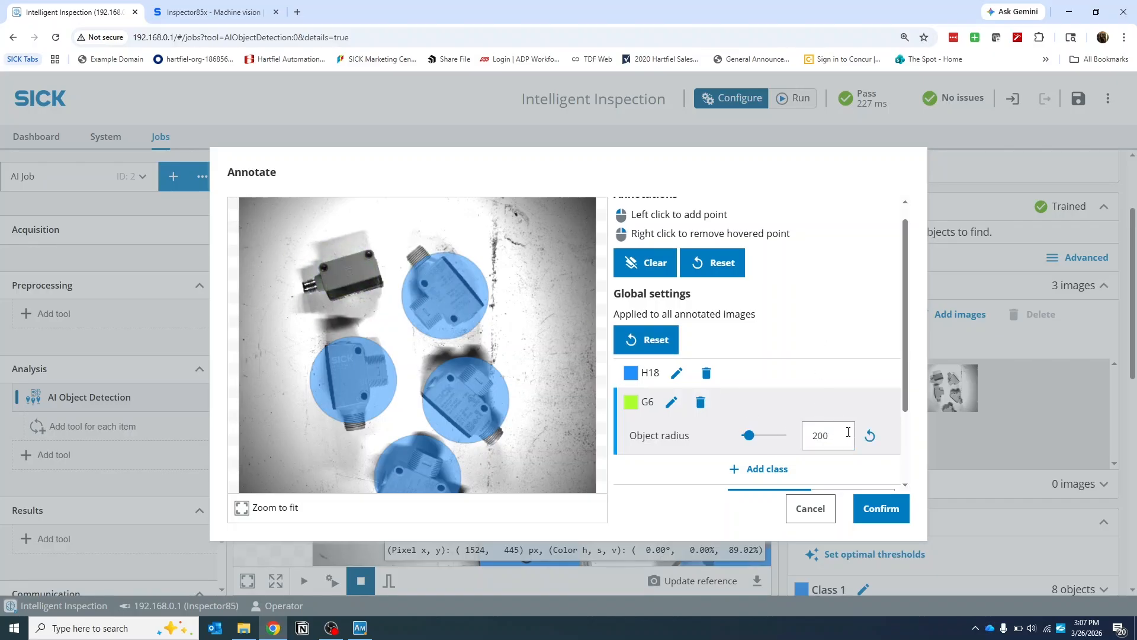
Set the G6 object radius to 250, annotate the small upper-left sensor as G6 and confirm the annotations.
left_click_drag(835, 436, 762, 425)
type("2")
left_click(813, 299)
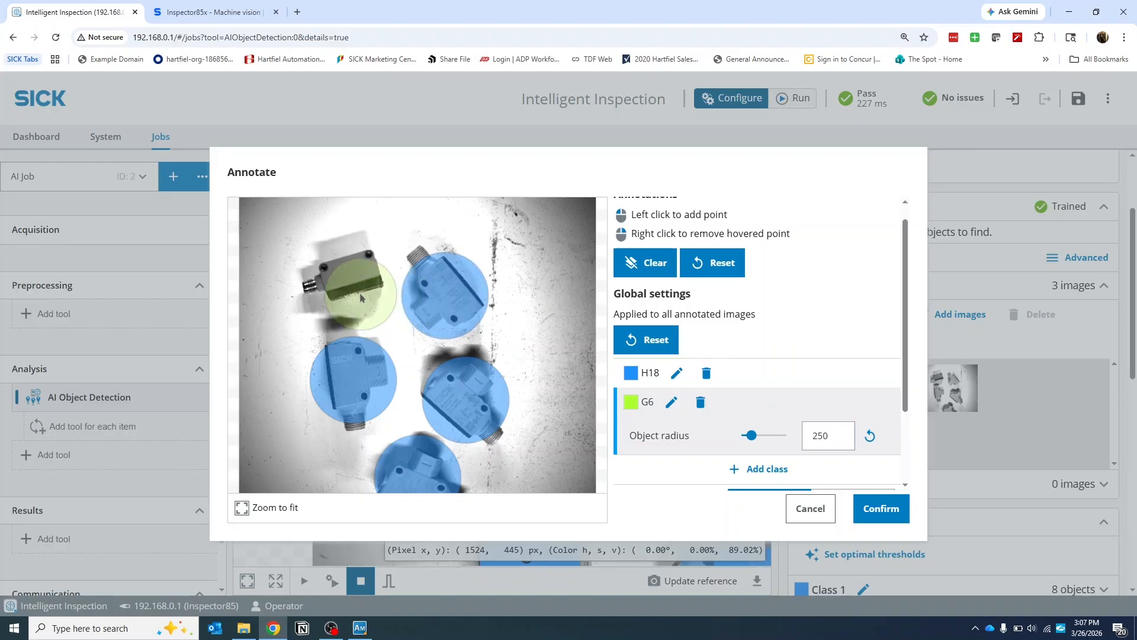
left_click(348, 280)
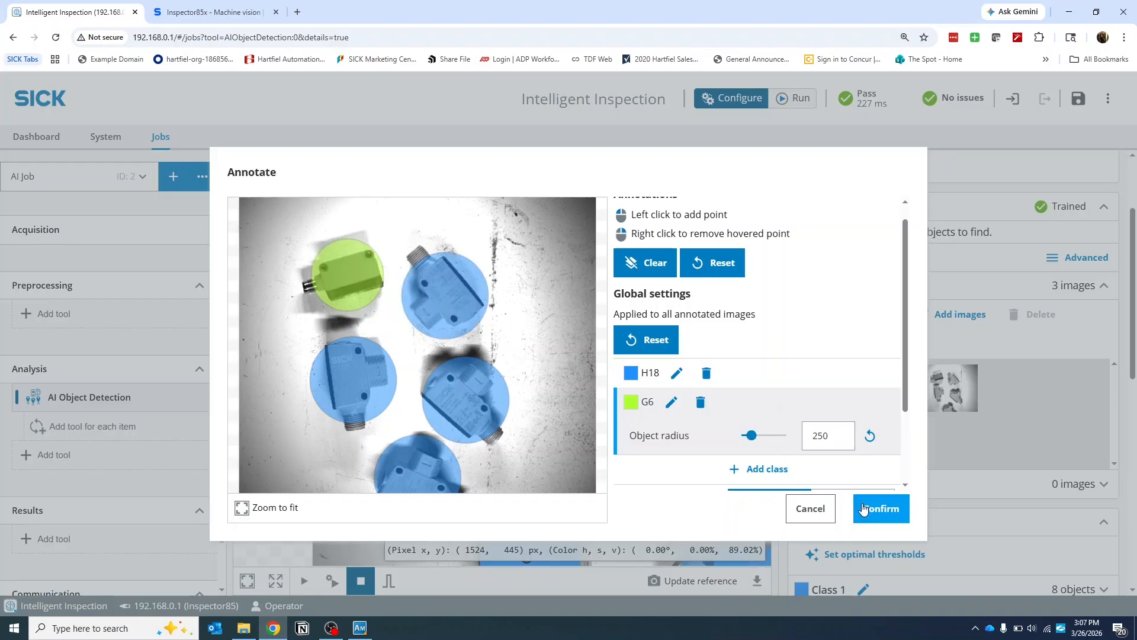
left_click(882, 508)
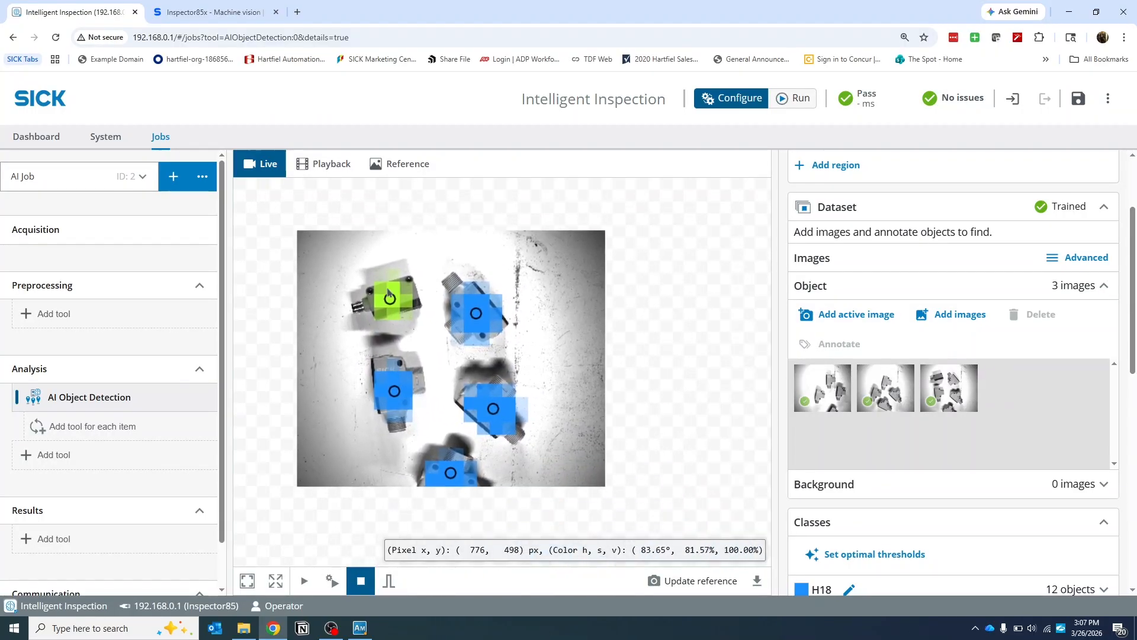
Examine the detection results for each object's center of gravity, score and class name.
scroll(913, 282, "down", 1)
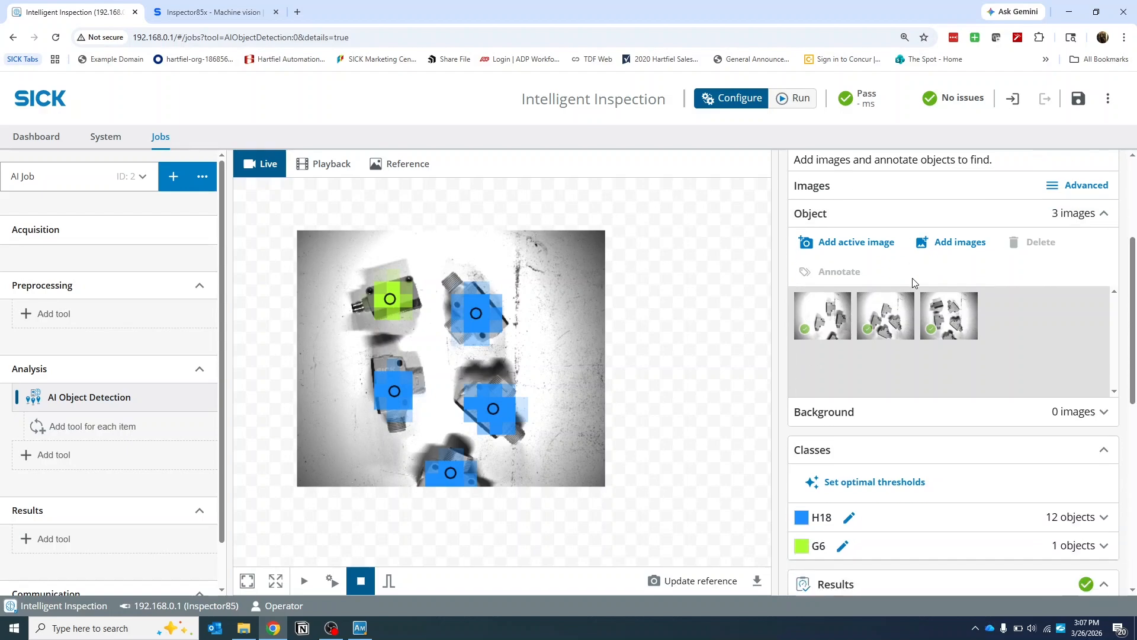
scroll(917, 290, "down", 6)
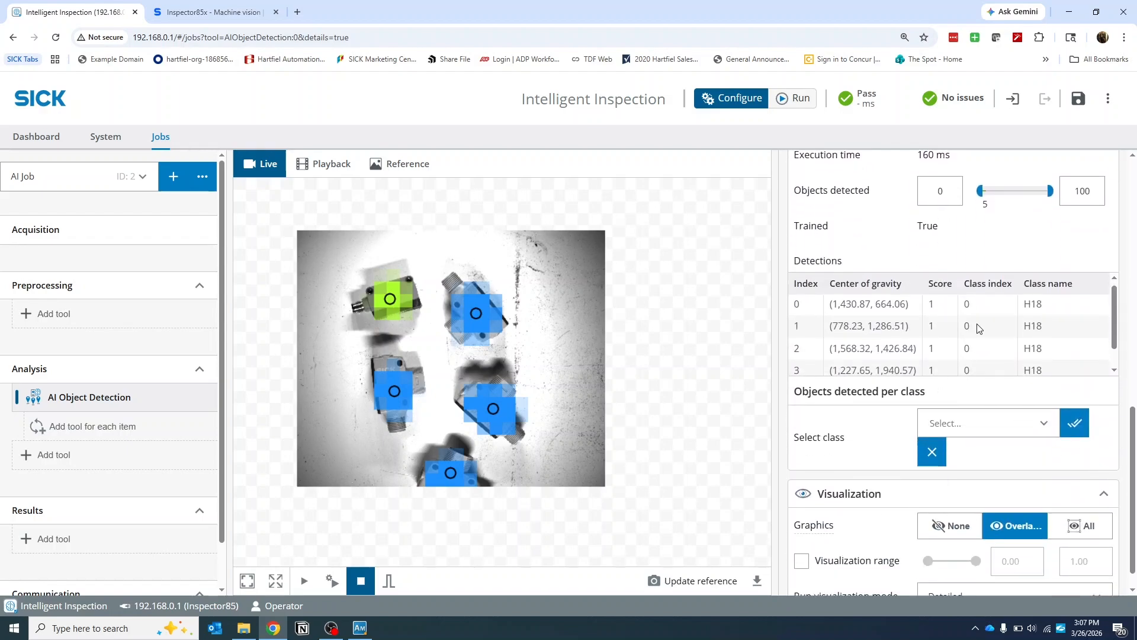
scroll(978, 327, "down", 1)
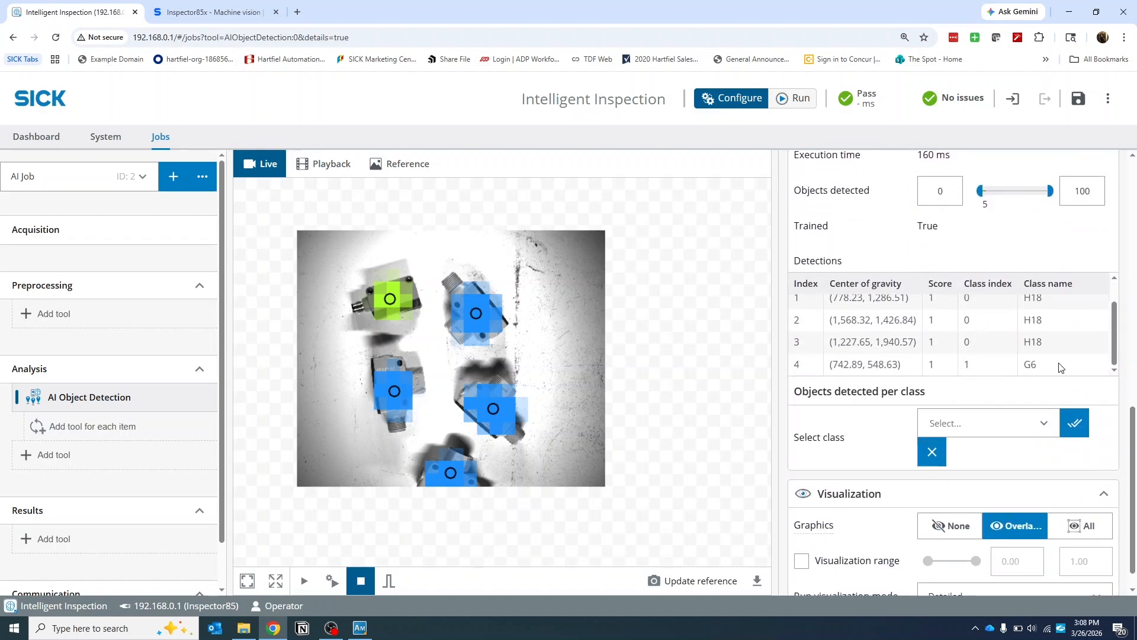
left_click_drag(1040, 368, 901, 368)
left_click(836, 369)
left_click(903, 370)
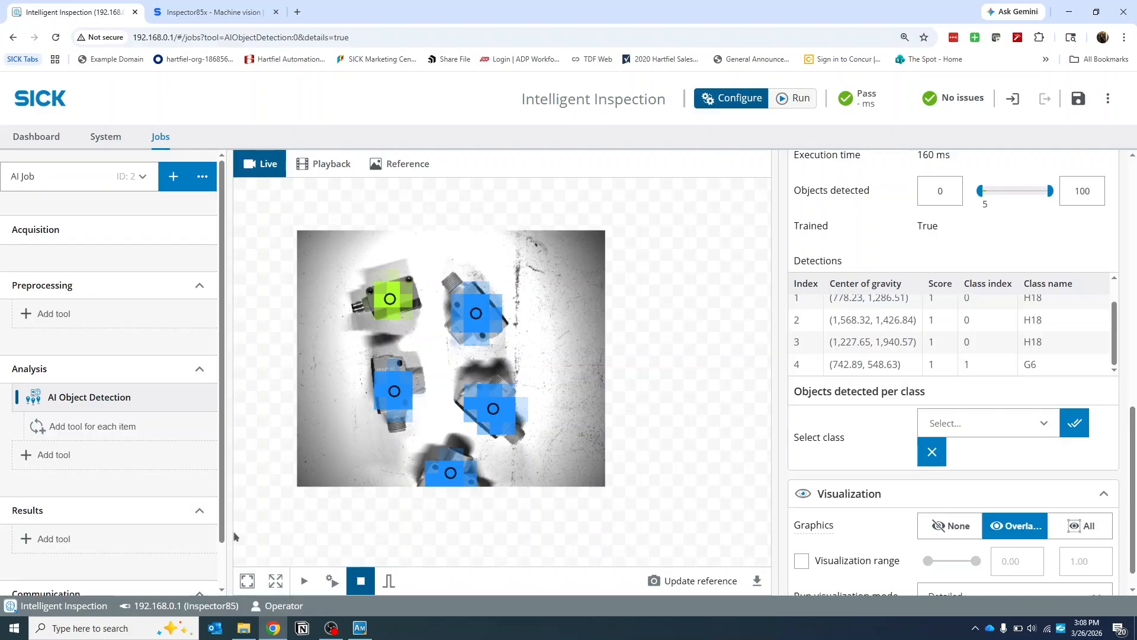
Hide the AI Object Detection graphics and add an AI Classification tool to the analysis.
left_click(202, 397)
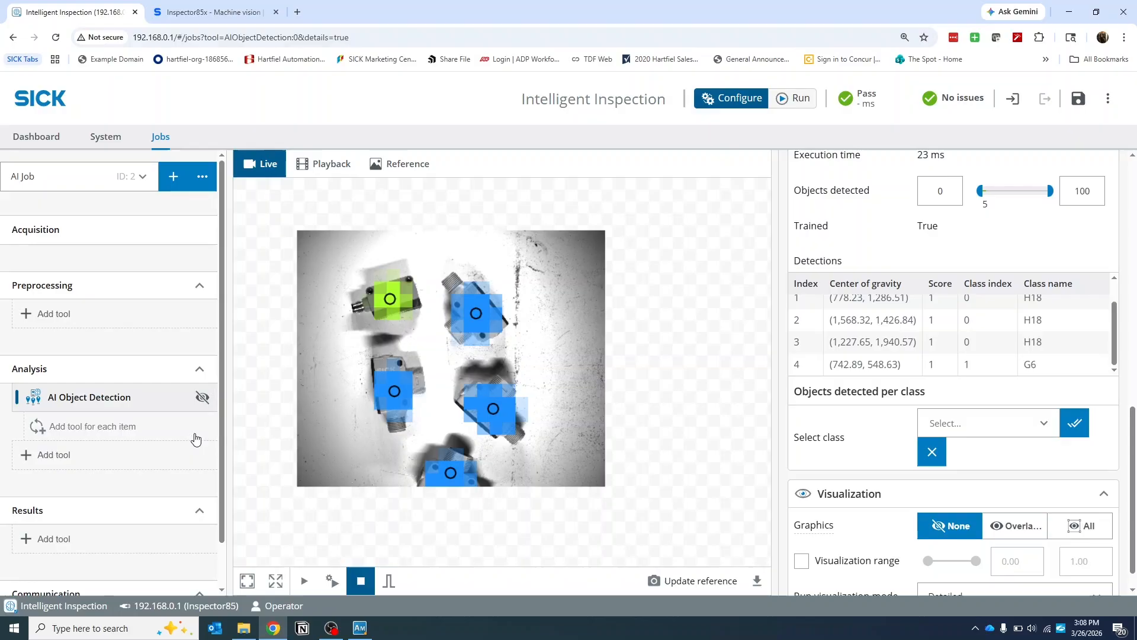
left_click(55, 454)
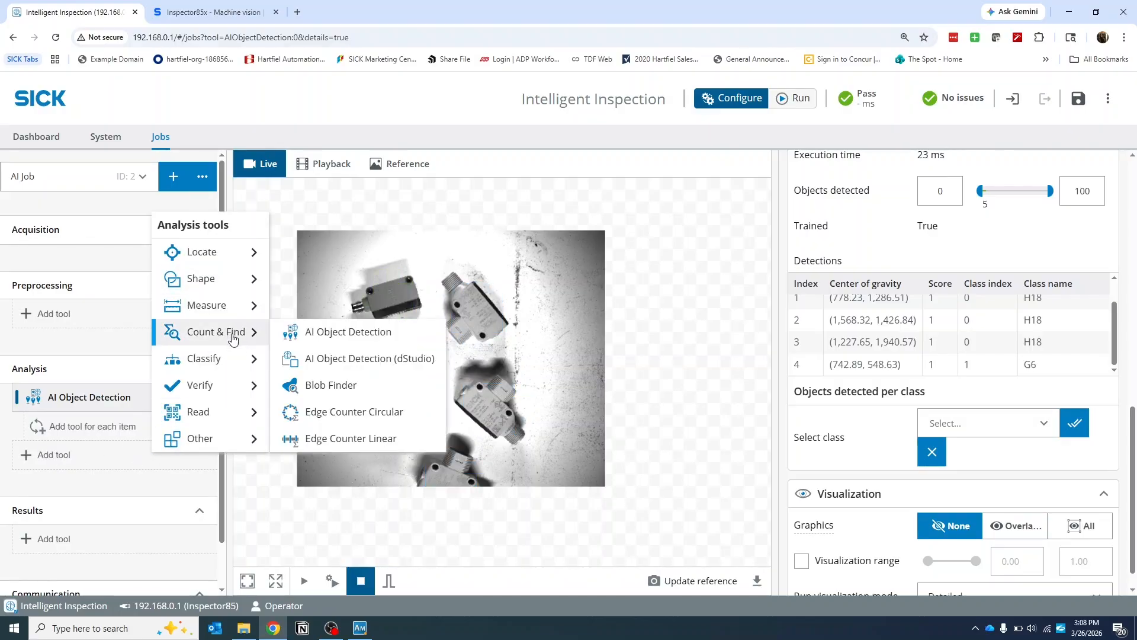
mouse_move(224, 358)
left_click(324, 358)
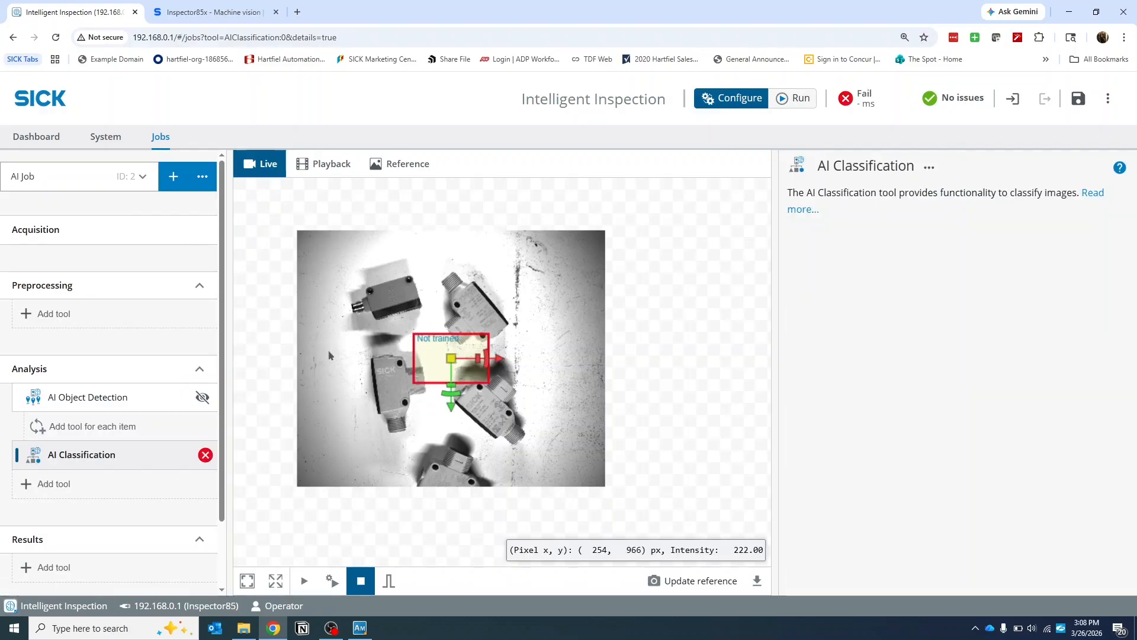
Enlarge the AI Classification region to cover most of the image and capture a new image with a single sensor.
left_click_drag(413, 334, 339, 252)
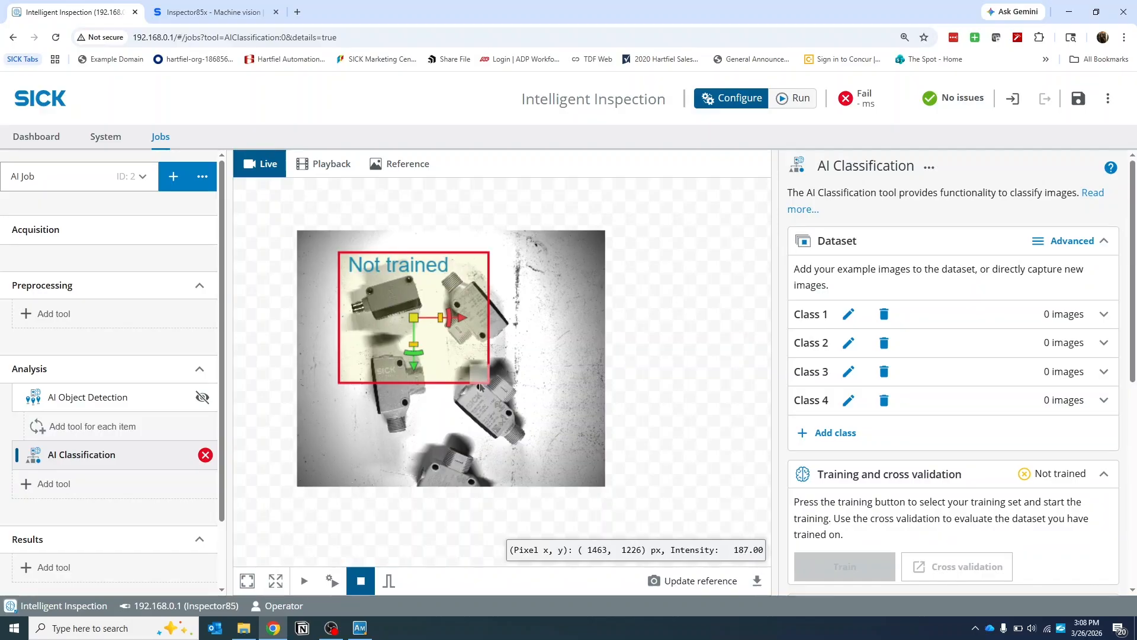
left_click_drag(481, 386, 575, 436)
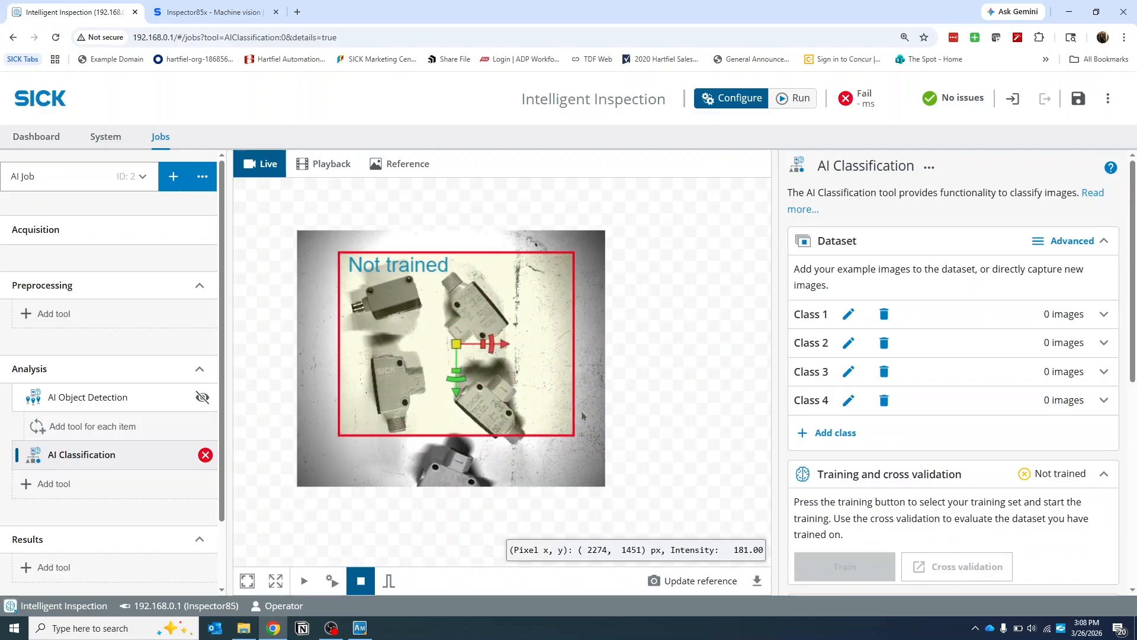
left_click(389, 580)
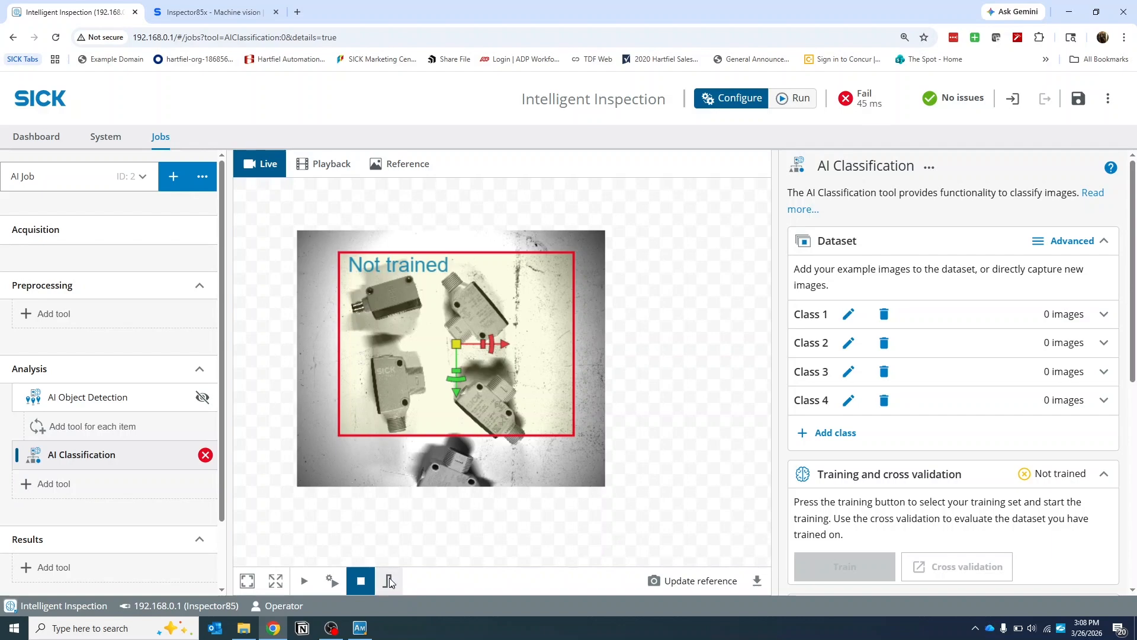
Rename Class 1 of the AI Classification dataset as H18.
left_click(848, 314)
left_click(579, 331)
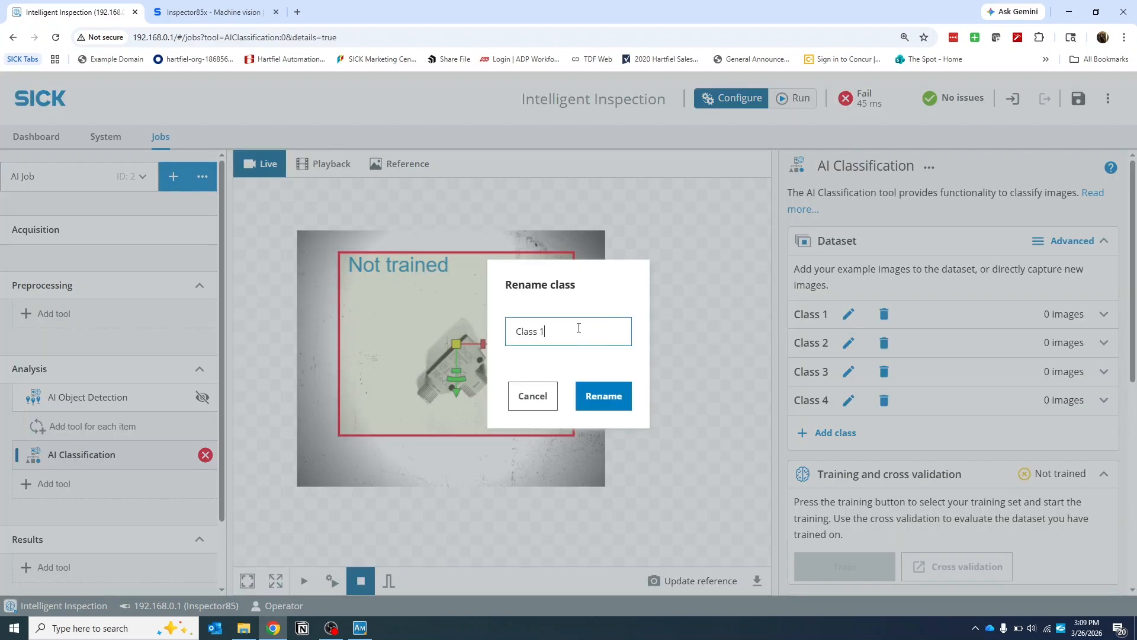
left_click_drag(578, 331, 450, 324)
type("H18")
left_click(604, 395)
Add five active images of the single sensor to the H18 classification class, recapturing with the sensor in different positions.
left_click(1103, 314)
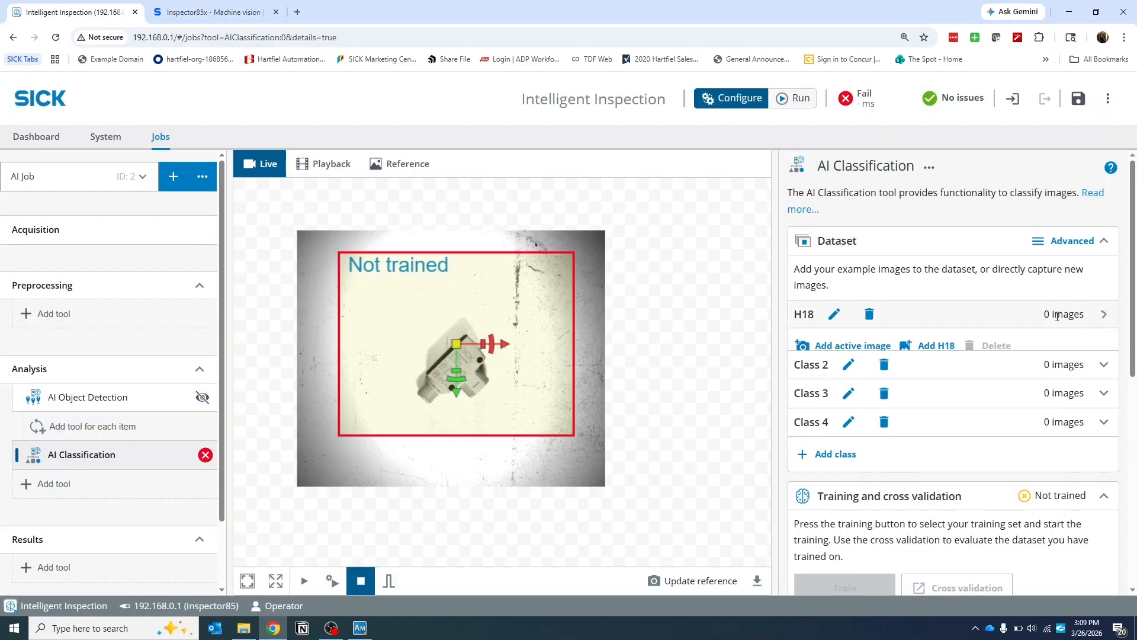
left_click(853, 346)
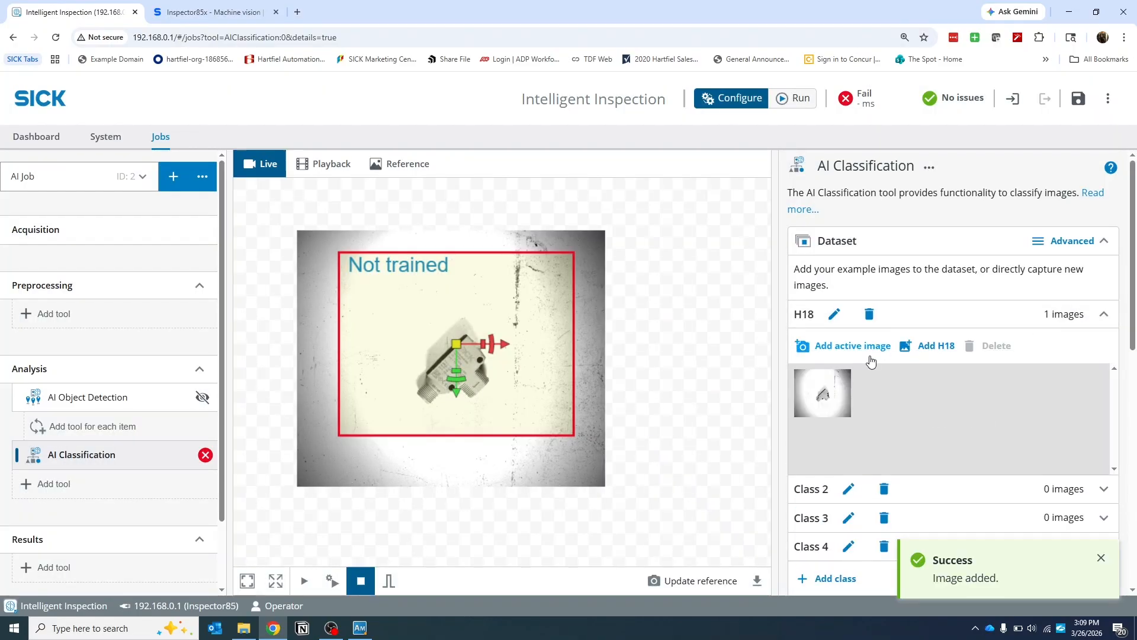
left_click(389, 587)
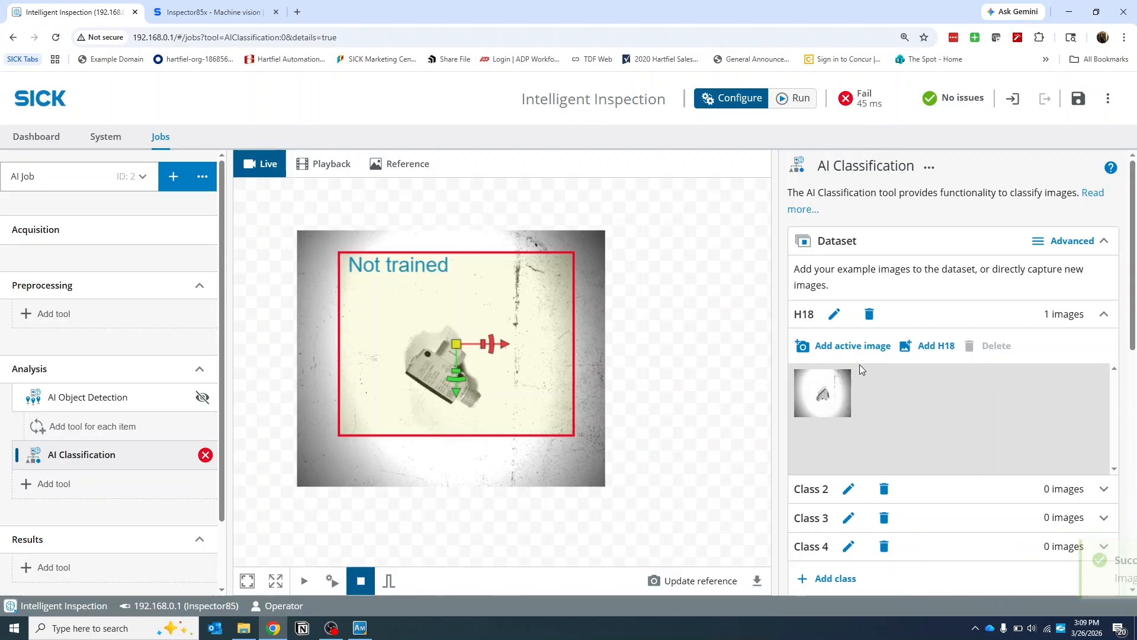
left_click(858, 349)
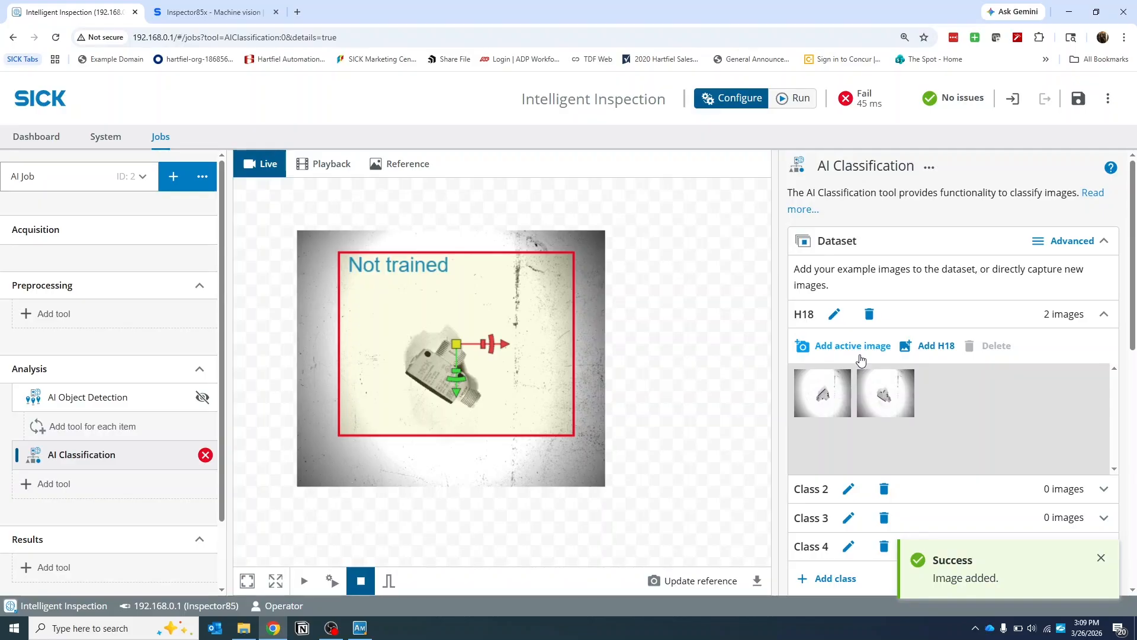
left_click(860, 356)
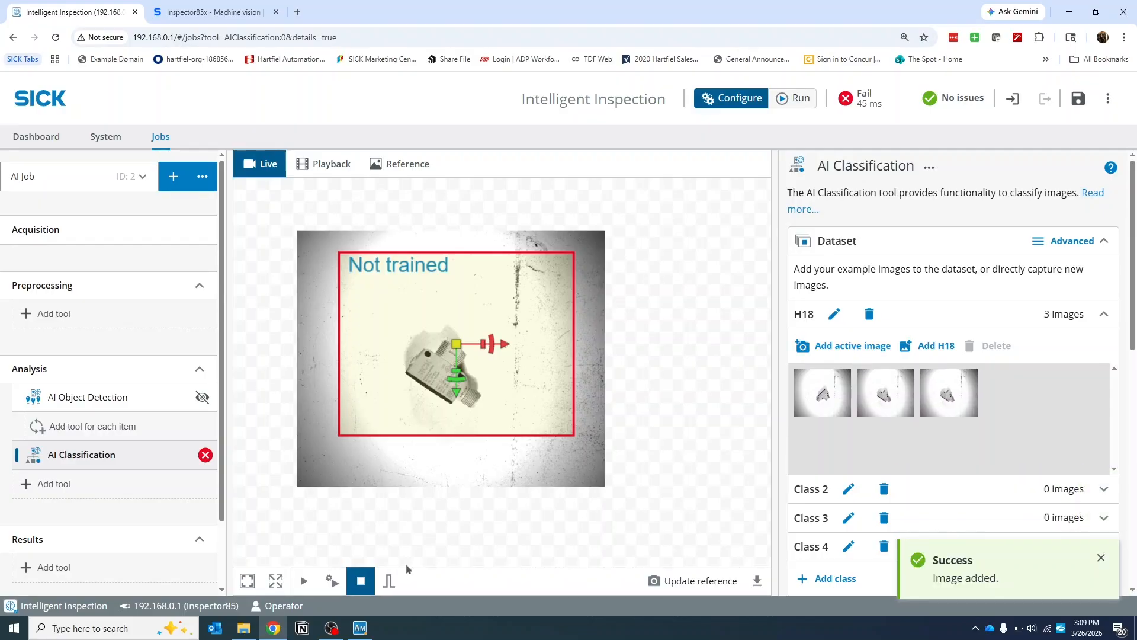
left_click(853, 347)
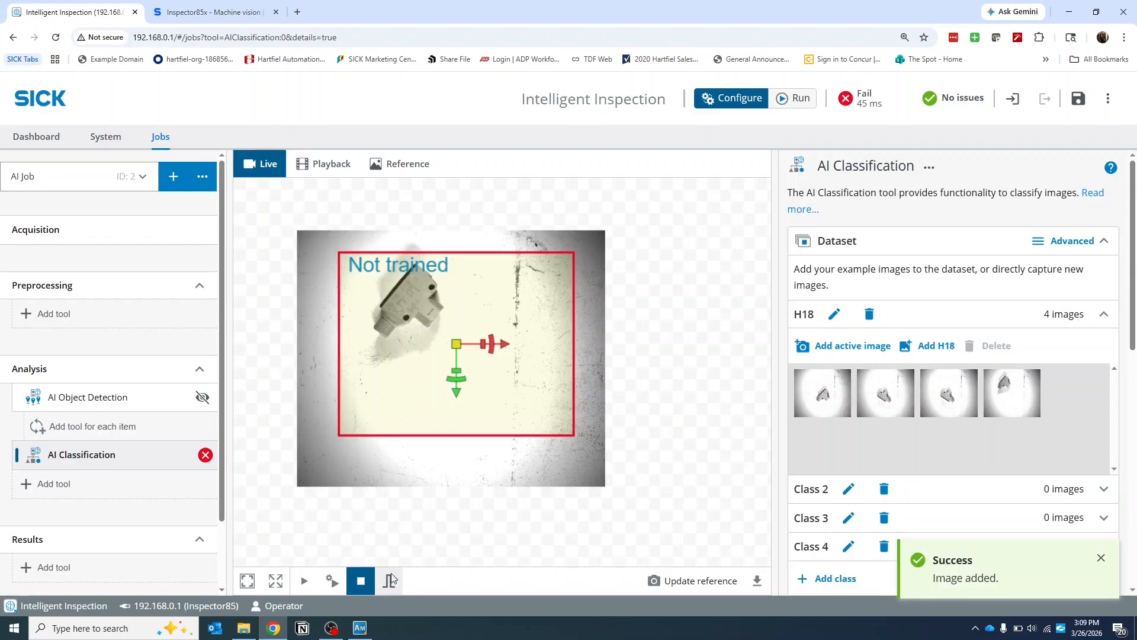
left_click(857, 342)
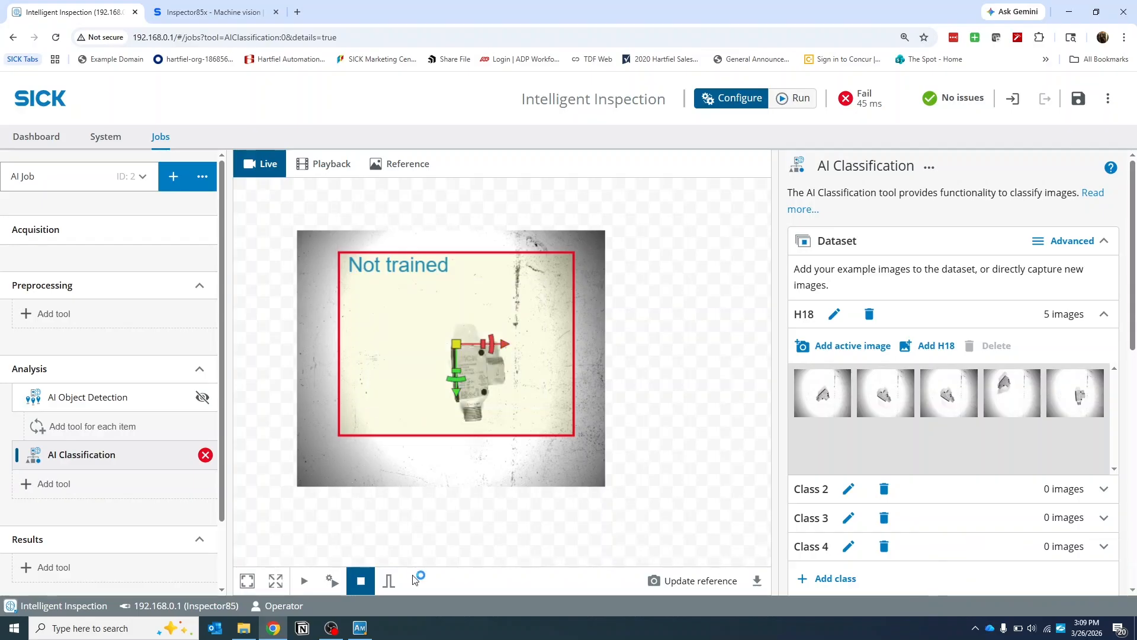
Capture a new image of the second sensor type and rename Class 2 of the AI Classification dataset as G6.
left_click(388, 585)
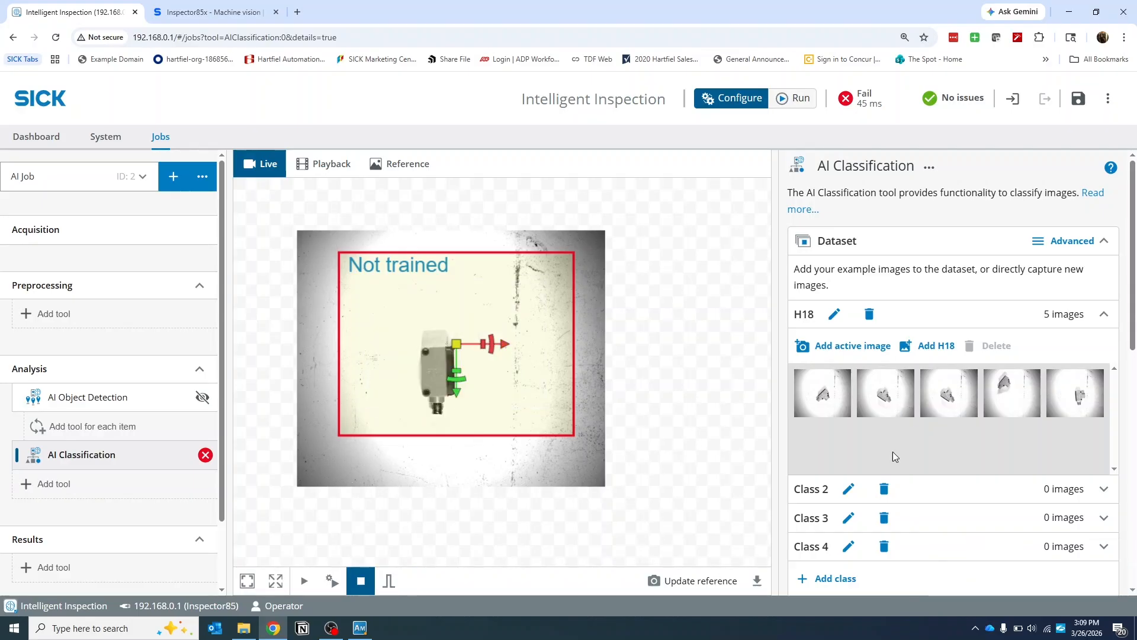
left_click(845, 493)
key("ctrl+a")
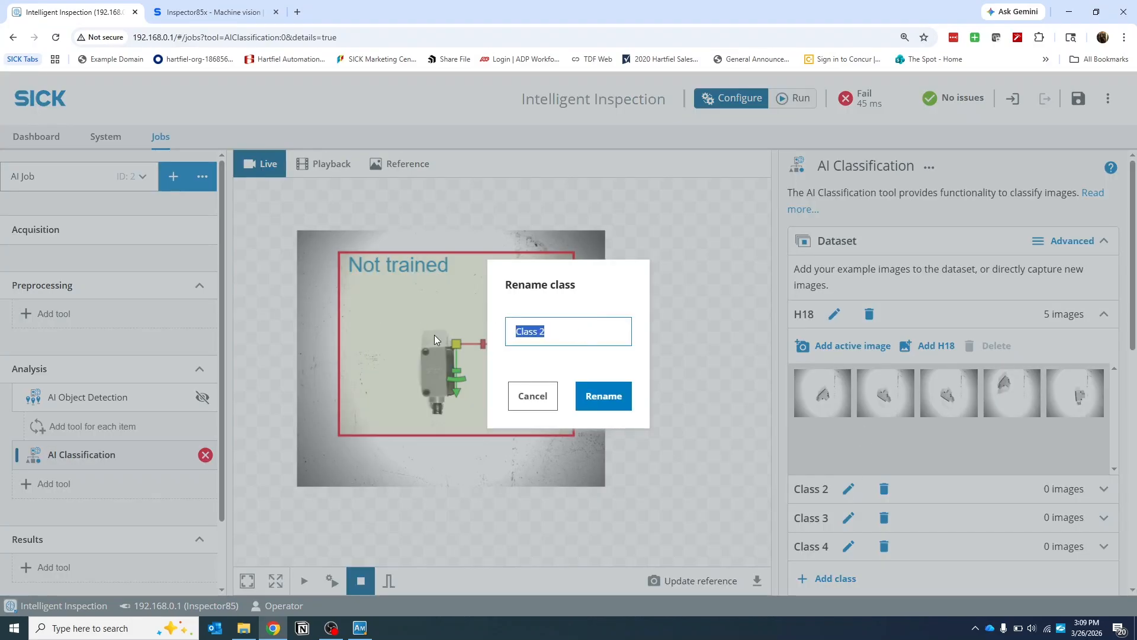
type("G6")
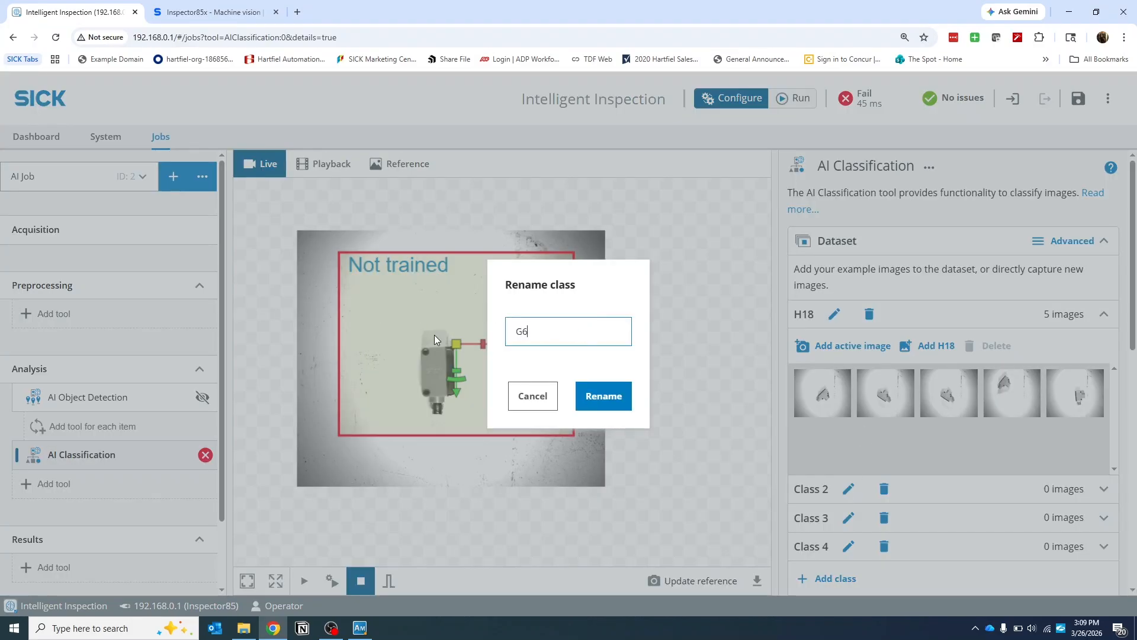
left_click(603, 396)
Add five active images of the sensor to the G6 classification class, recapturing with the sensor in different positions.
left_click(961, 491)
scroll(914, 357, "down", 3)
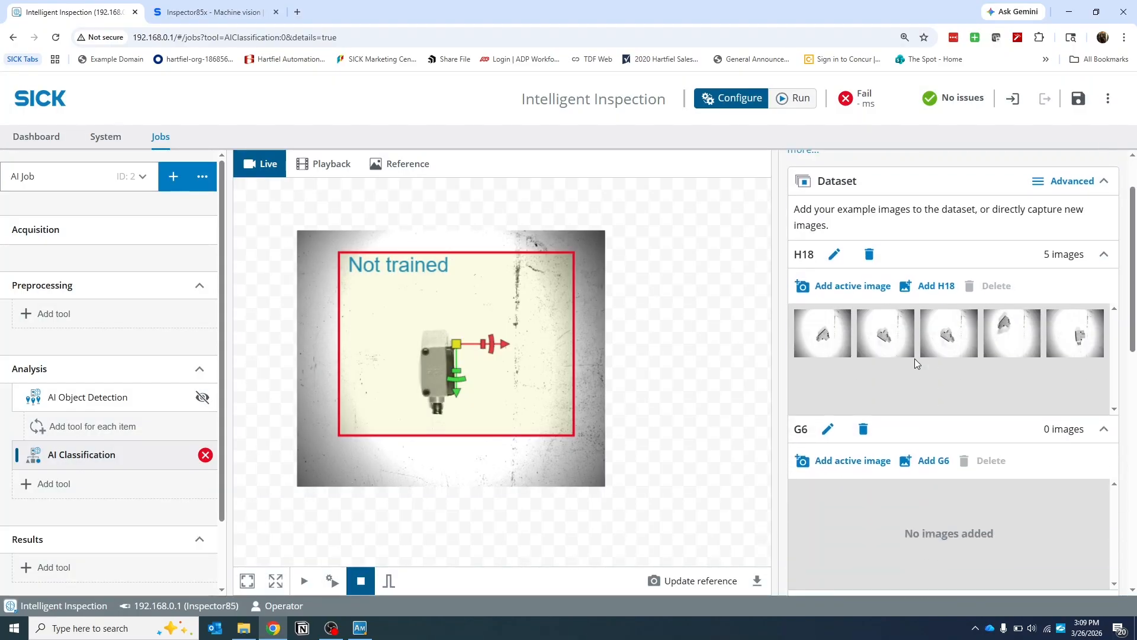
left_click(857, 344)
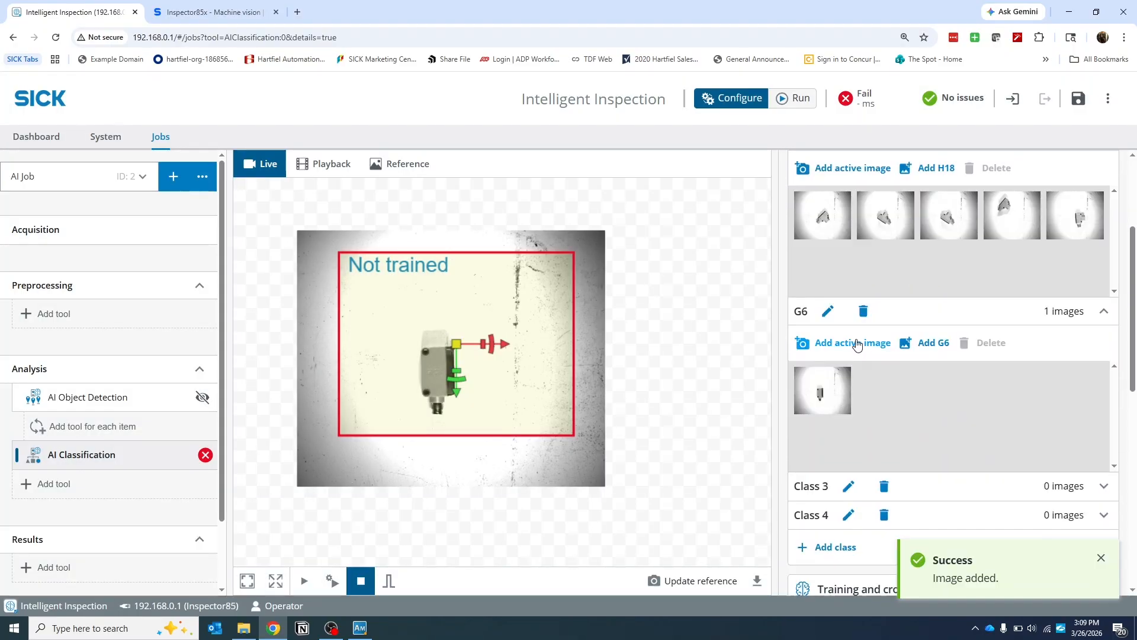
left_click(857, 344)
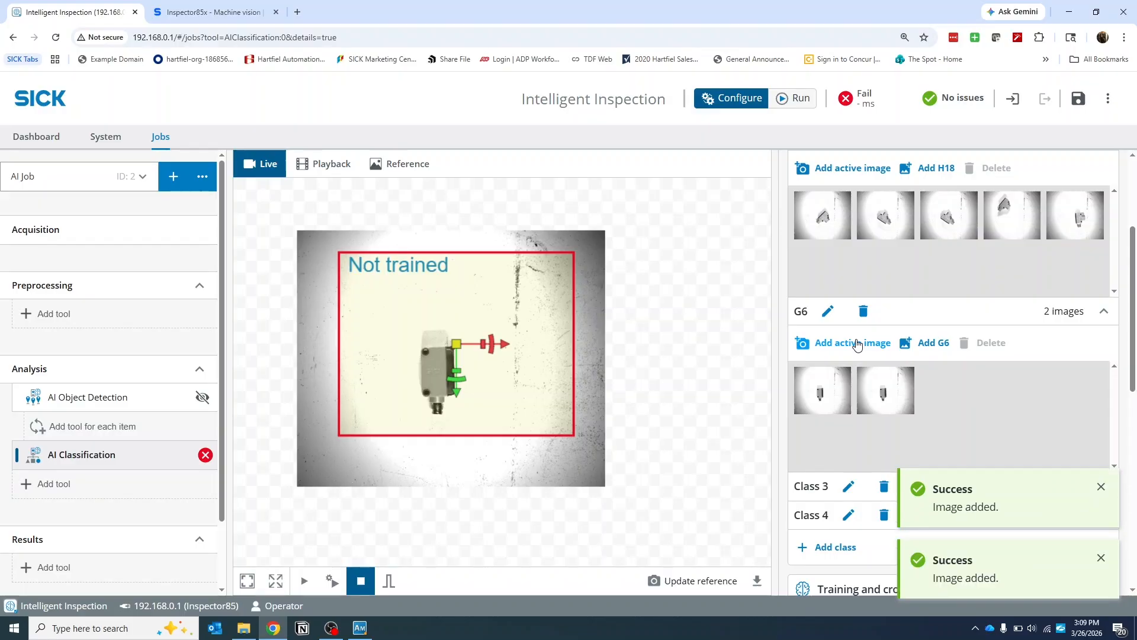
left_click(389, 589)
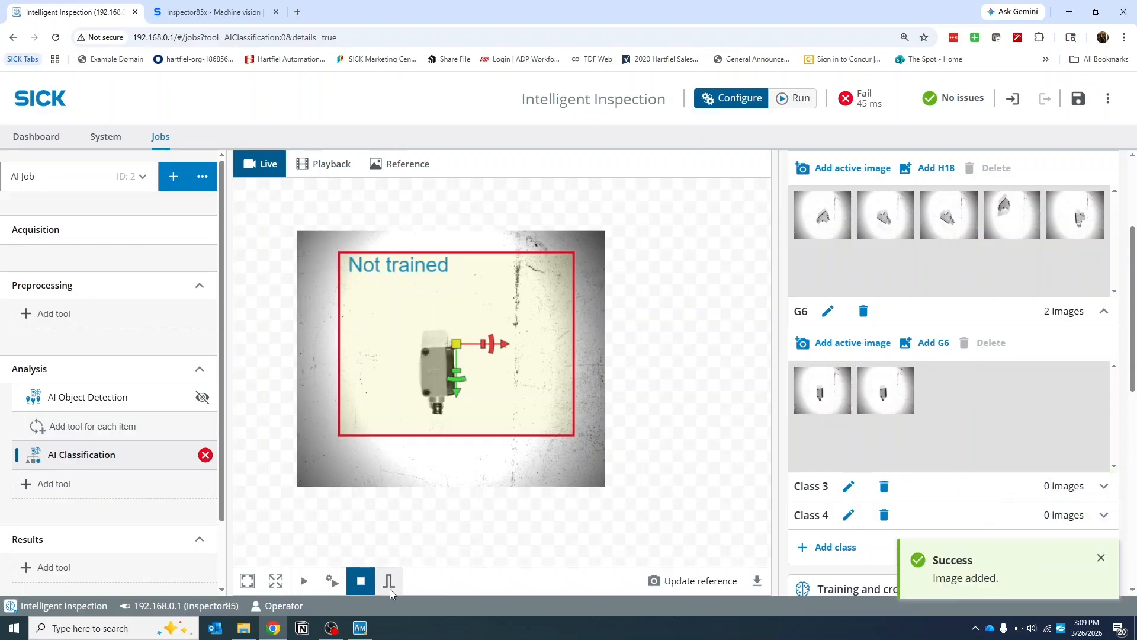
left_click(861, 352)
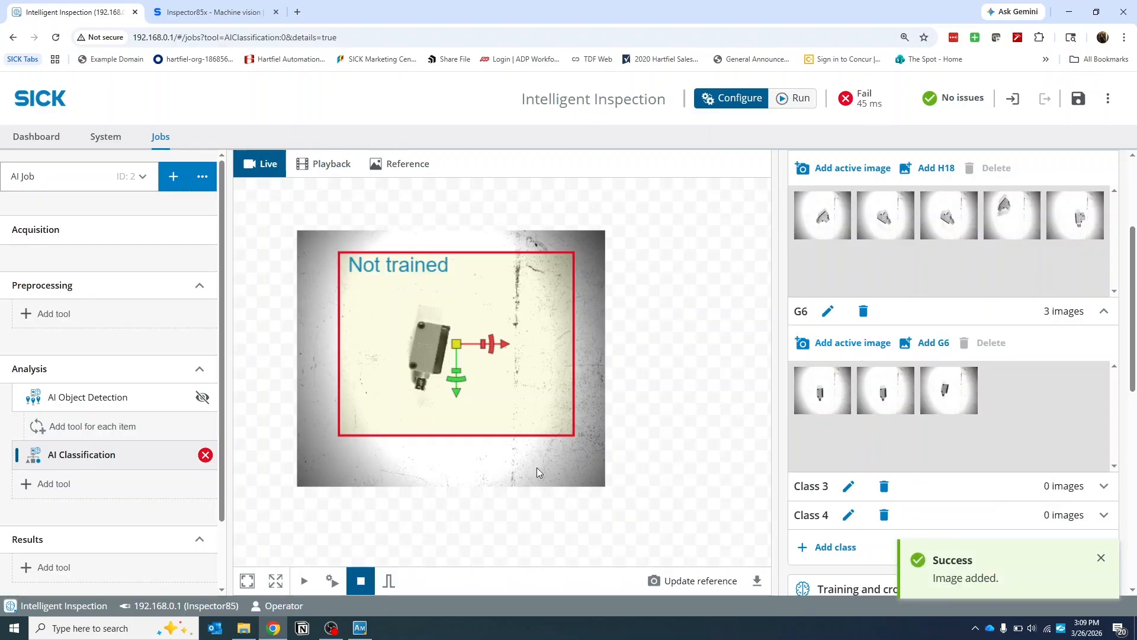
left_click(827, 342)
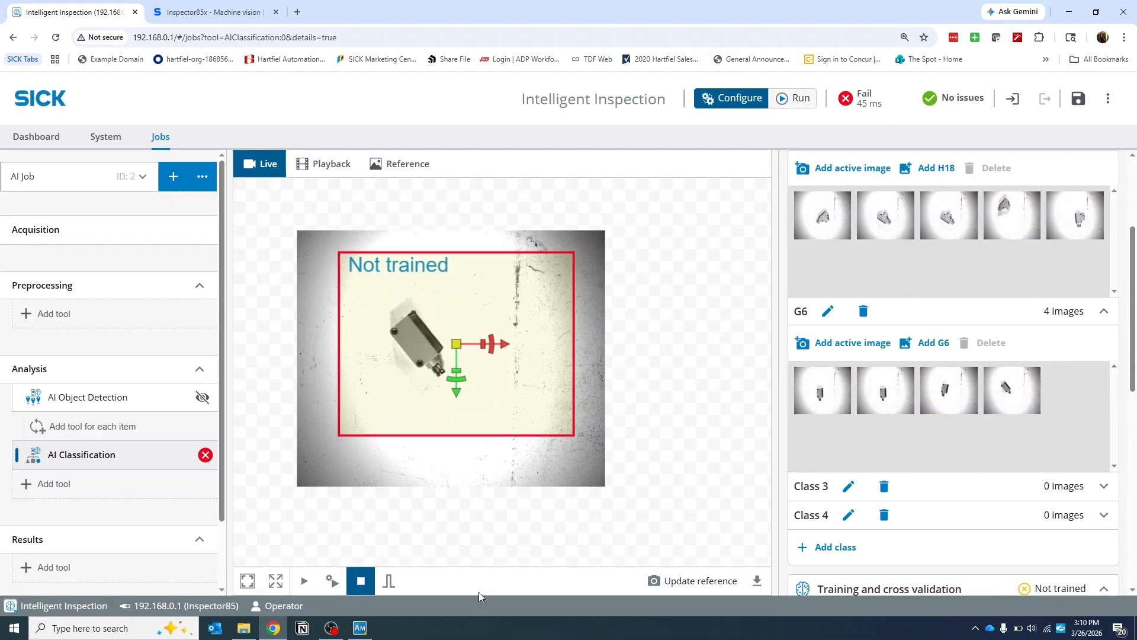
left_click(398, 585)
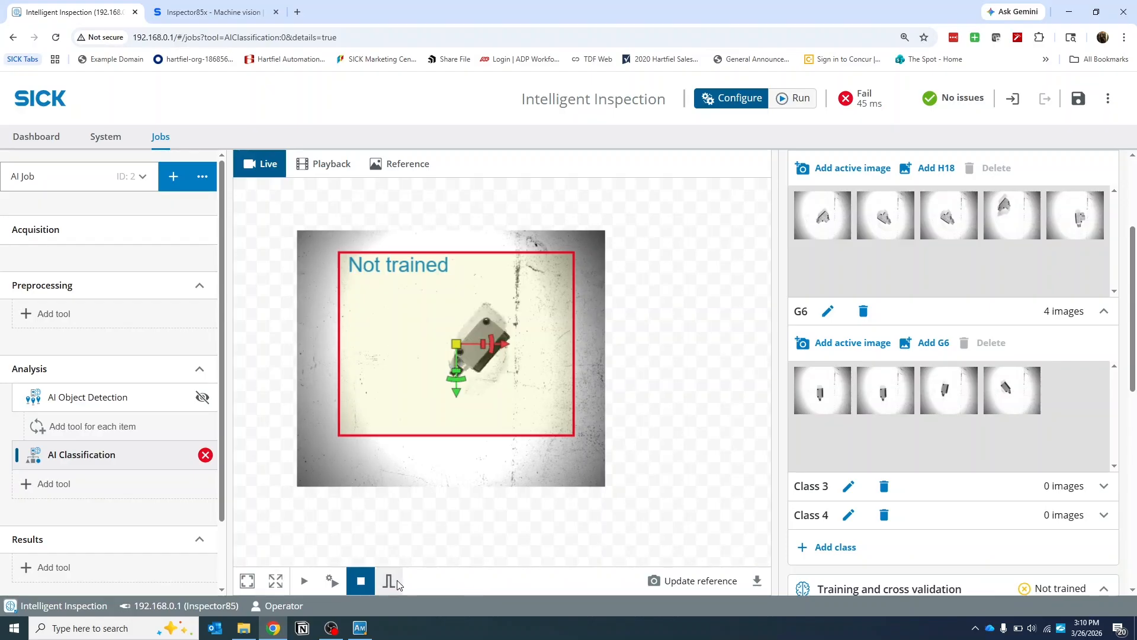
left_click(851, 350)
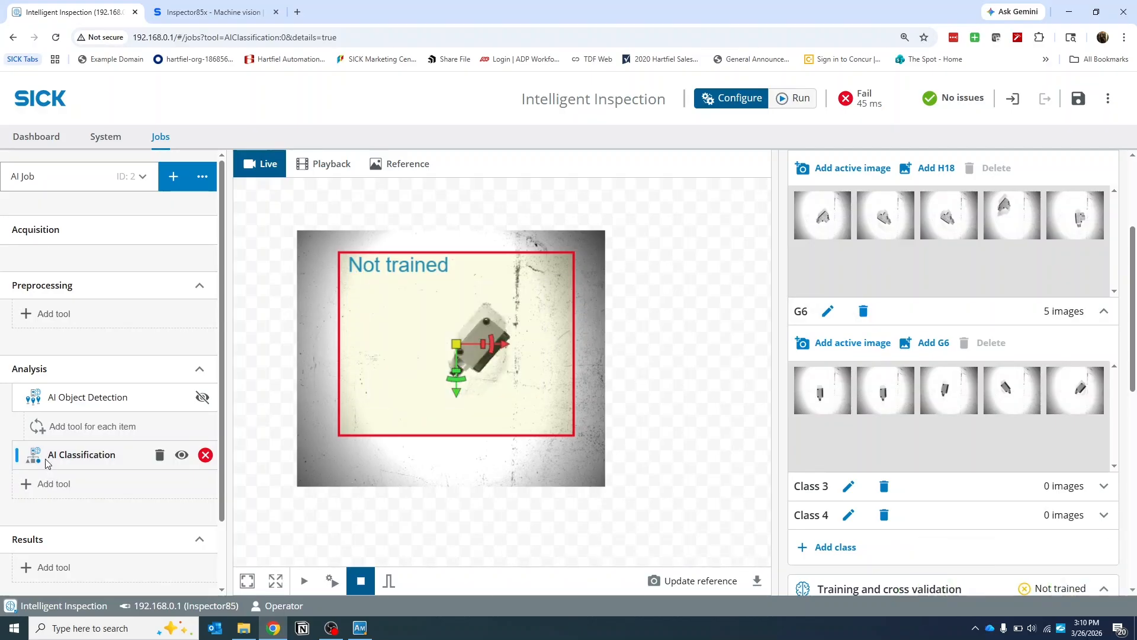
Train the AI Classification tool on the H18 and G6 example images.
scroll(839, 331, "down", 1)
scroll(840, 331, "down", 5)
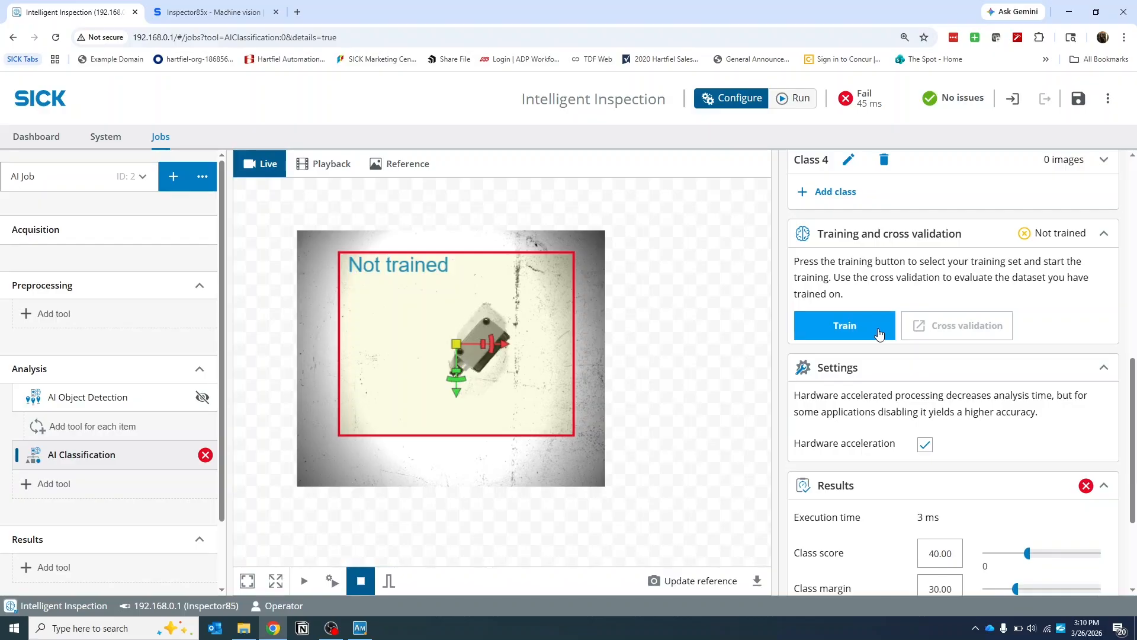
left_click(879, 333)
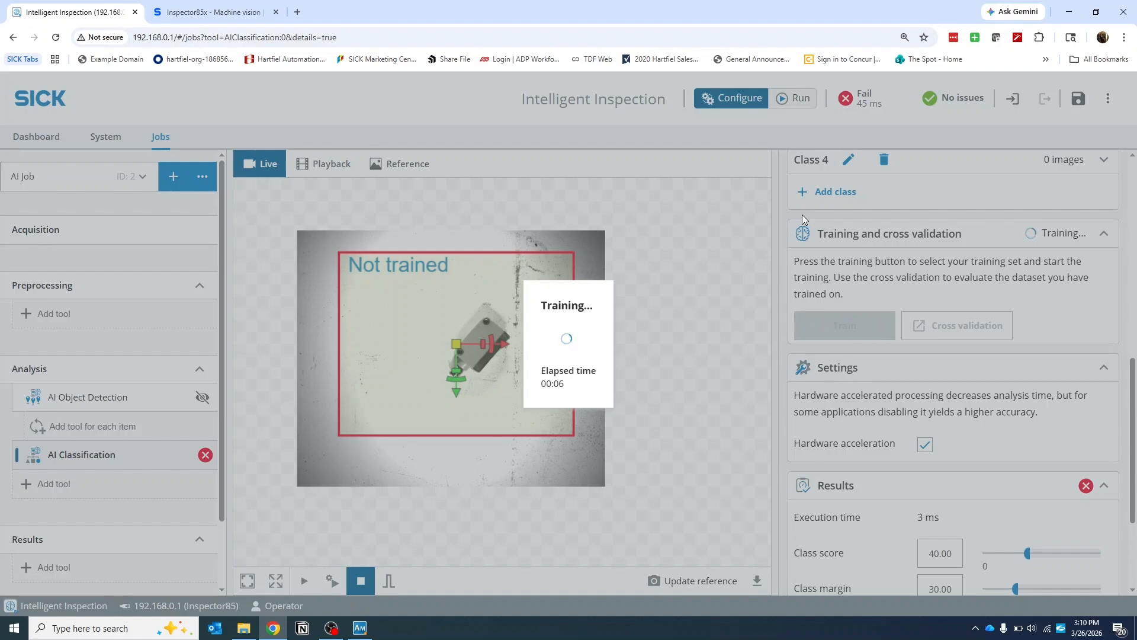
left_click(658, 302)
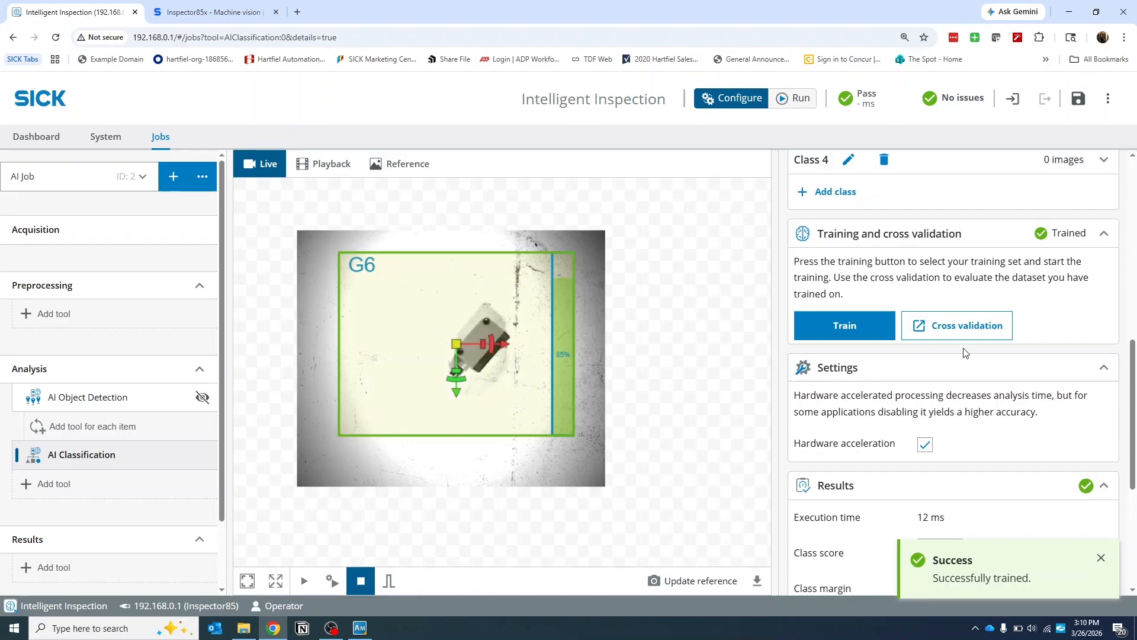
Review the trained classifier's class score, class margin and per-class scores, testing it on newly captured images of the H18 sensor.
scroll(888, 399, "up", 5)
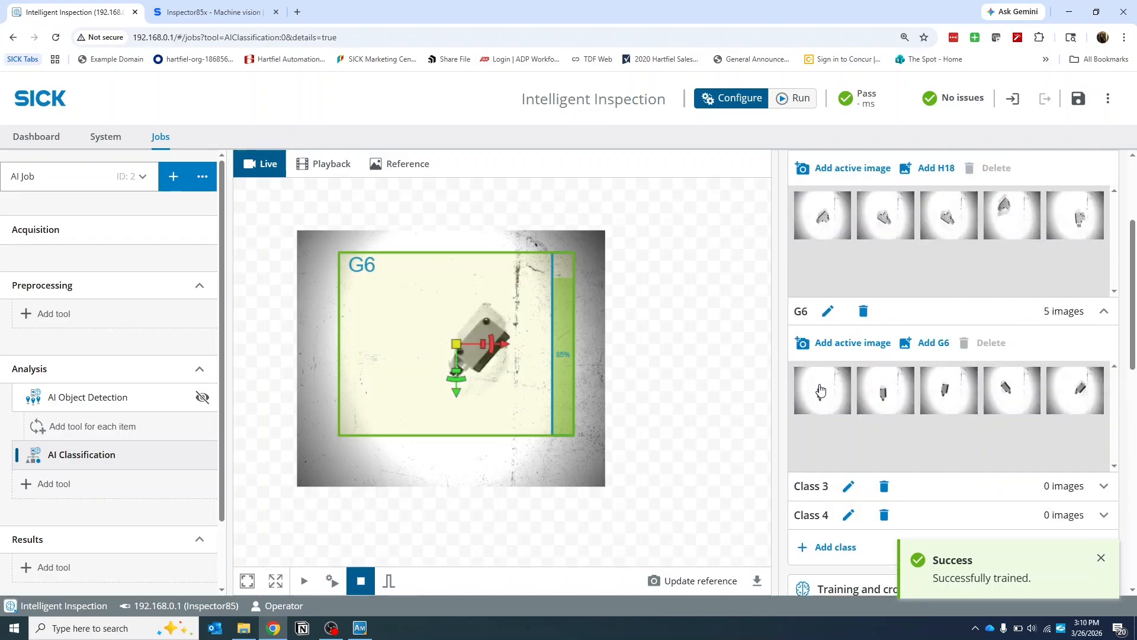
scroll(1066, 284, "up", 3)
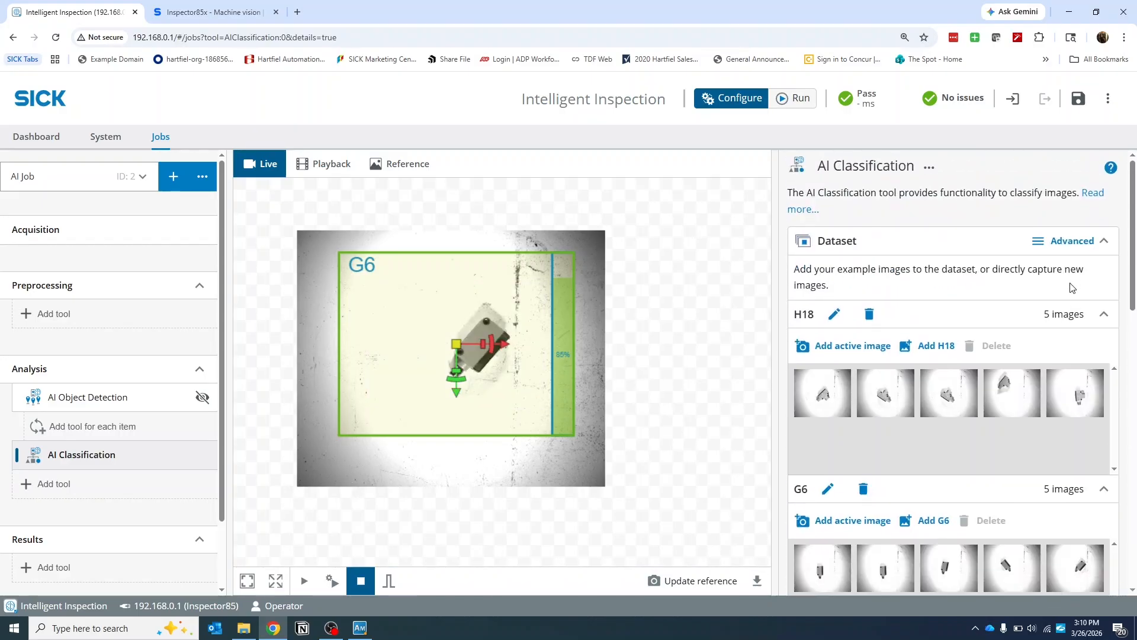
scroll(865, 333, "down", 7)
scroll(865, 333, "down", 5)
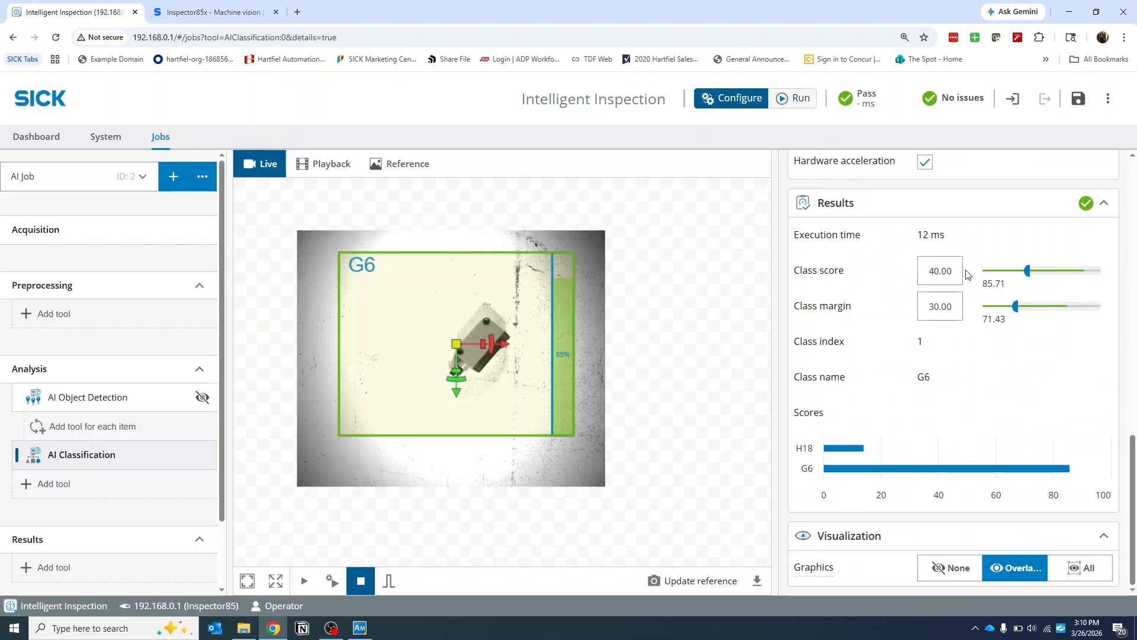
left_click(925, 308)
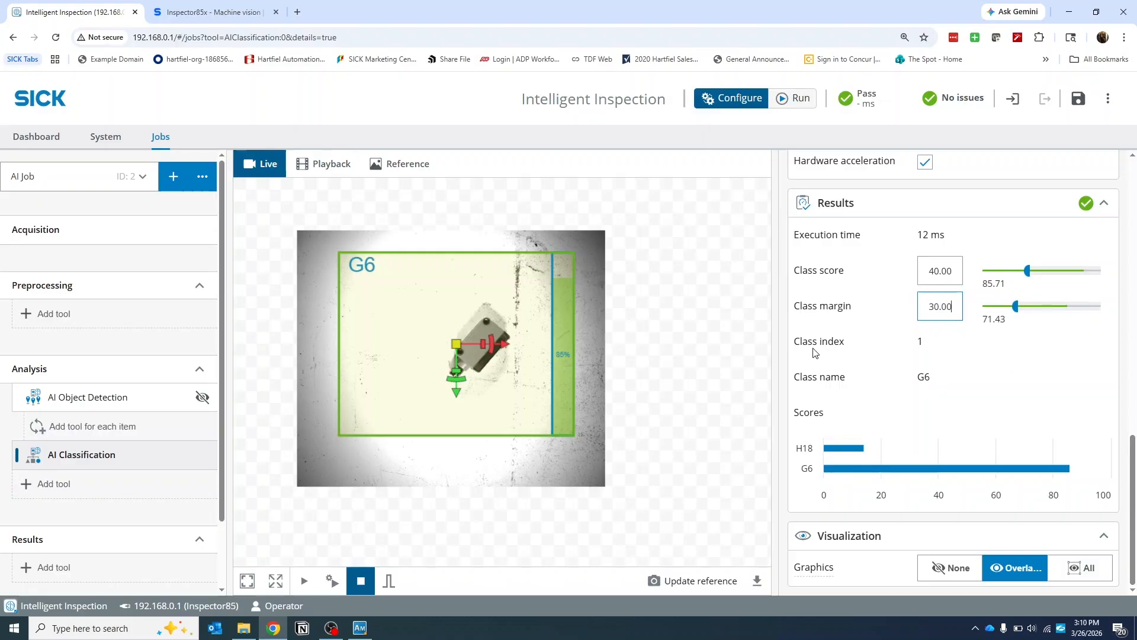
left_click(474, 574)
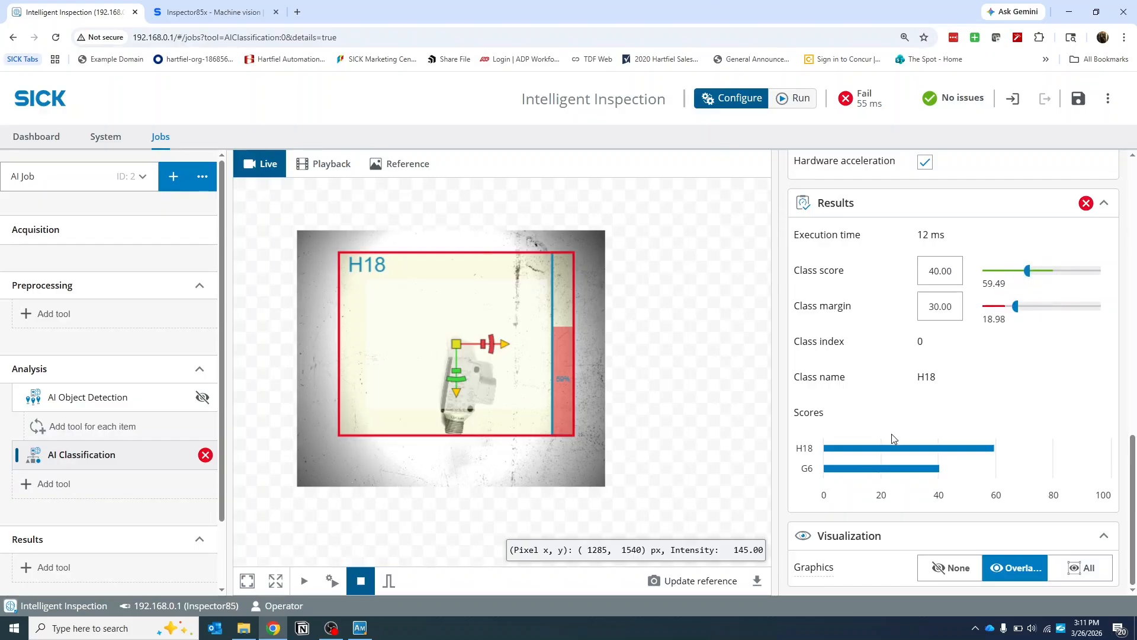
mouse_move(865, 469)
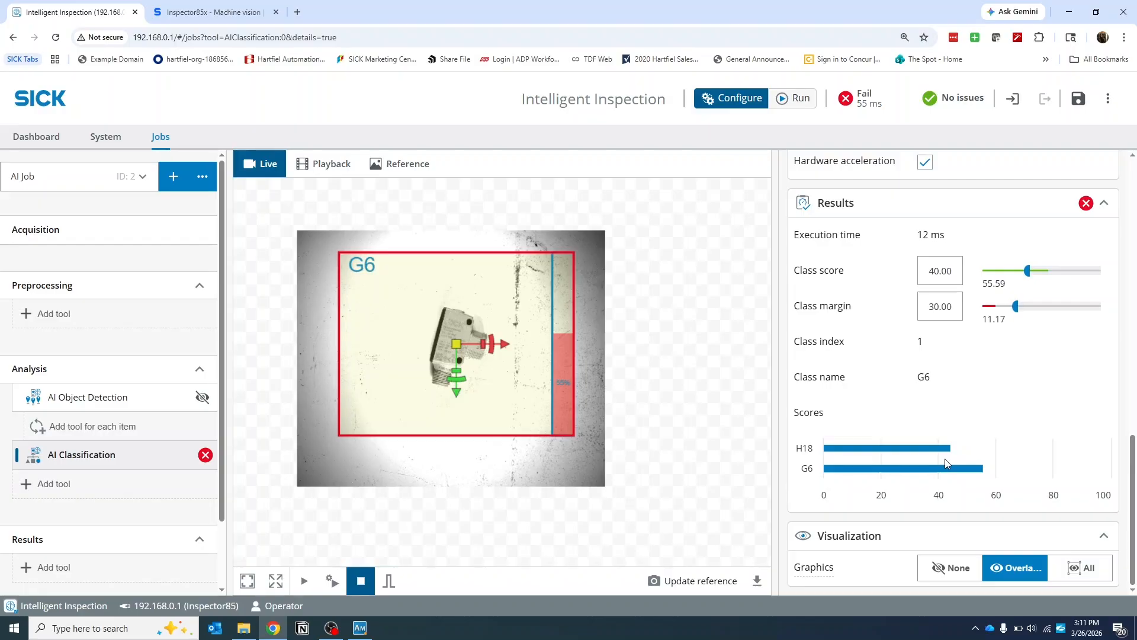
Add three more active images of the sensor to the H18 class, recapturing it in different positions.
scroll(959, 462, "up", 6)
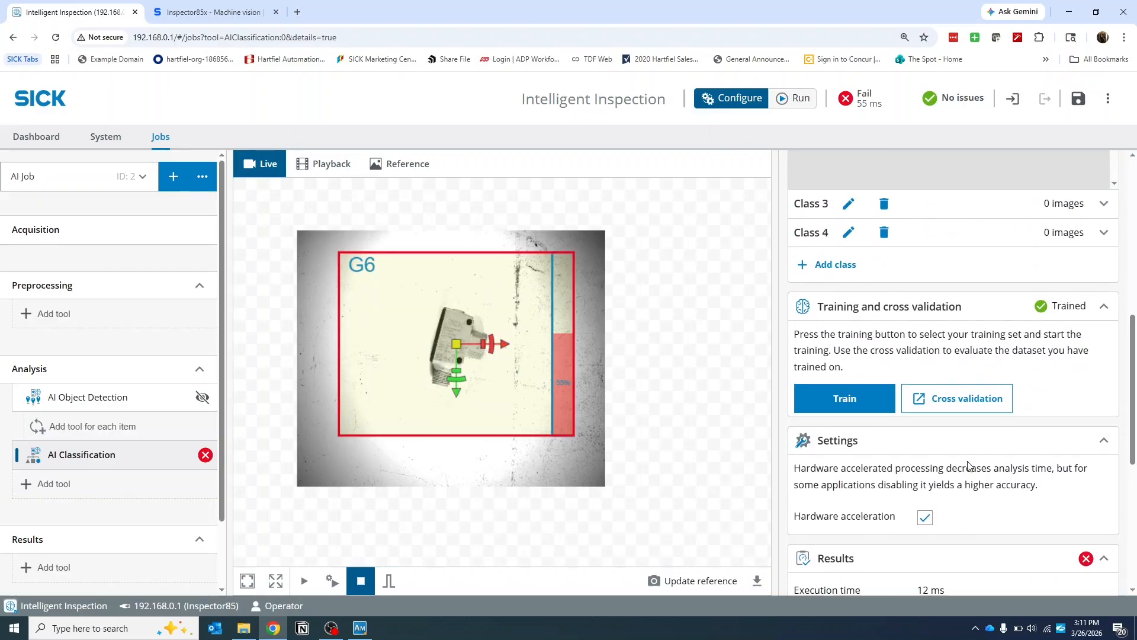
scroll(969, 466, "up", 7)
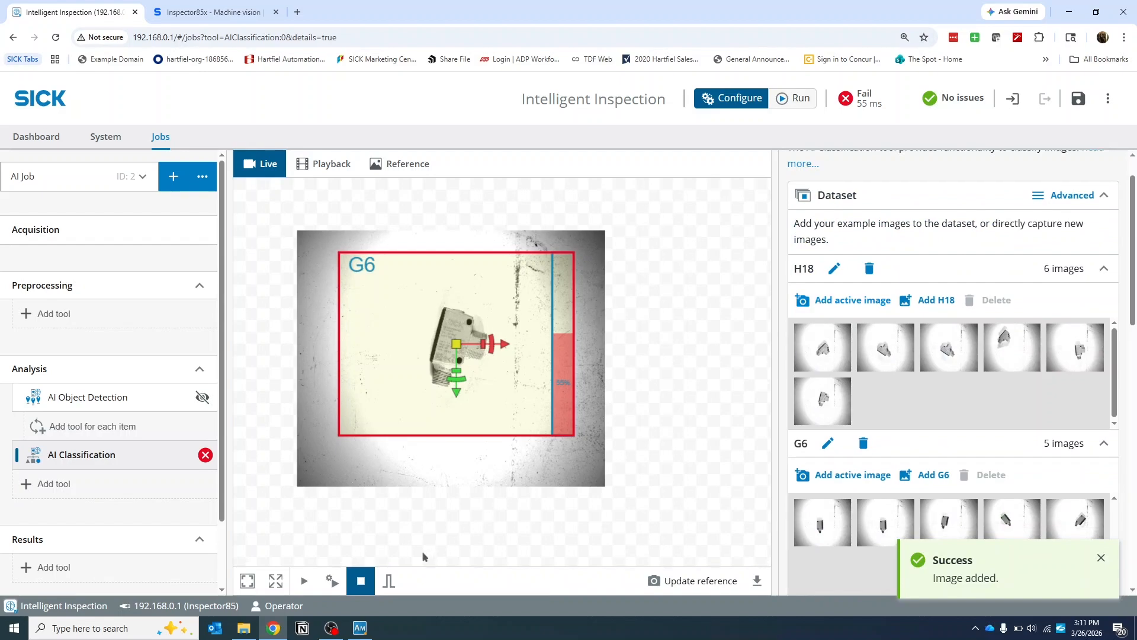
left_click(389, 582)
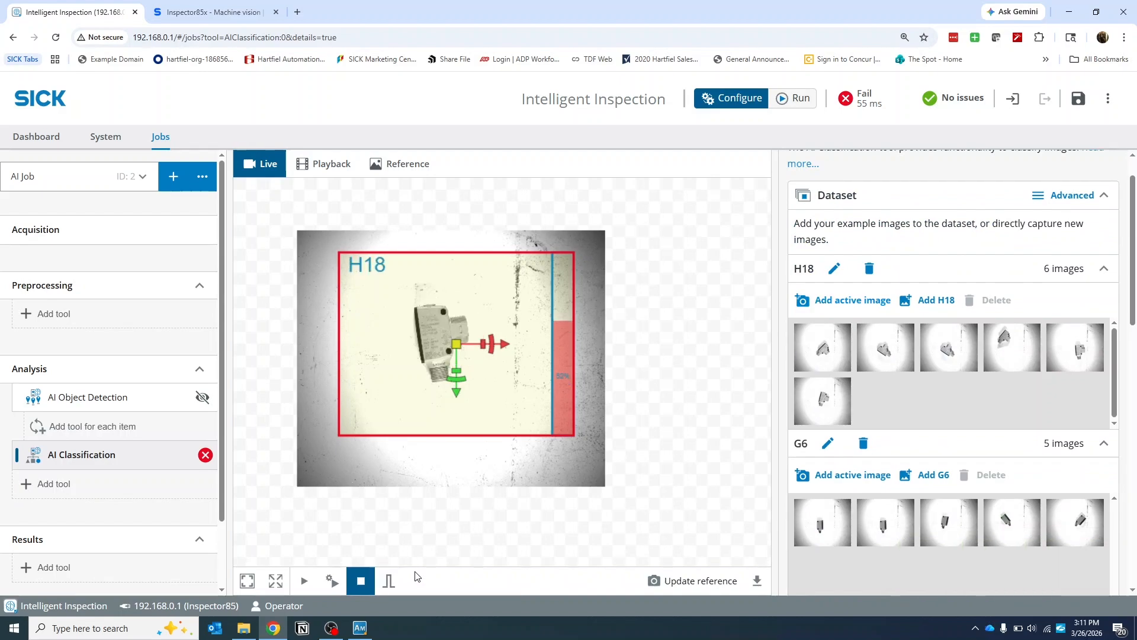
left_click(822, 305)
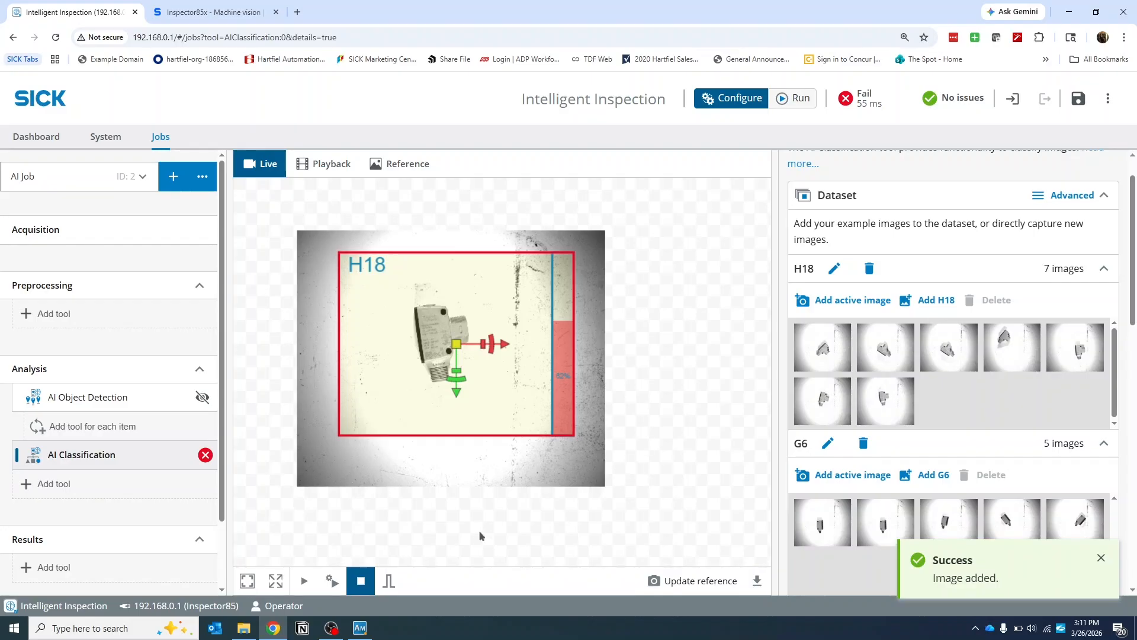
left_click(852, 301)
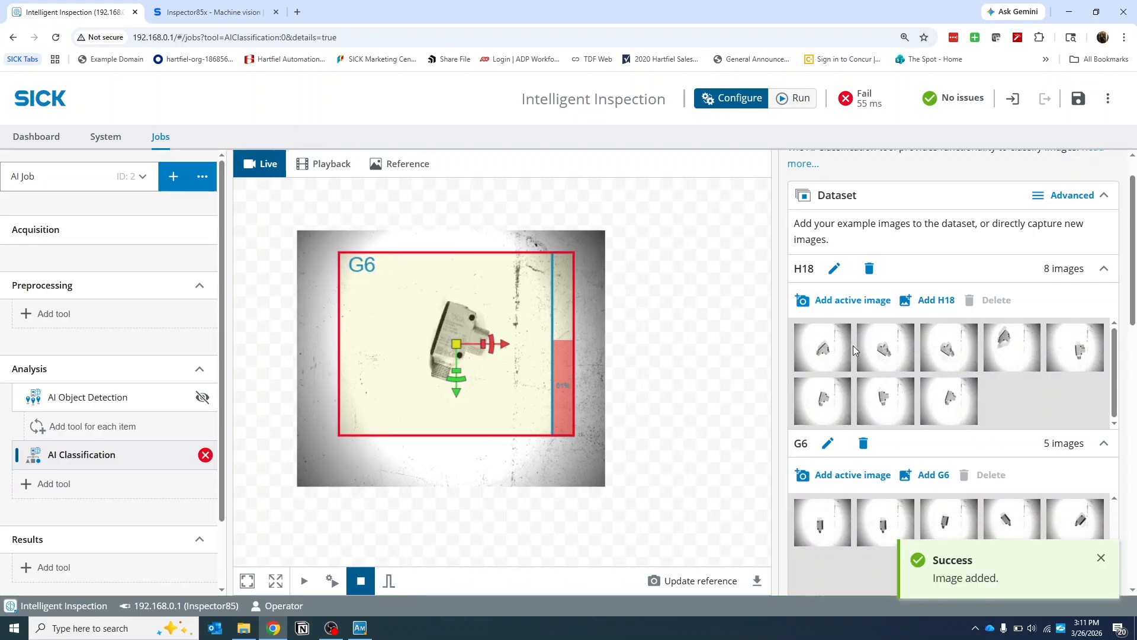
Retrain the AI Classification tool with the enlarged H18 set and check the class scores on a new image of the H18 sensor.
scroll(849, 363, "down", 8)
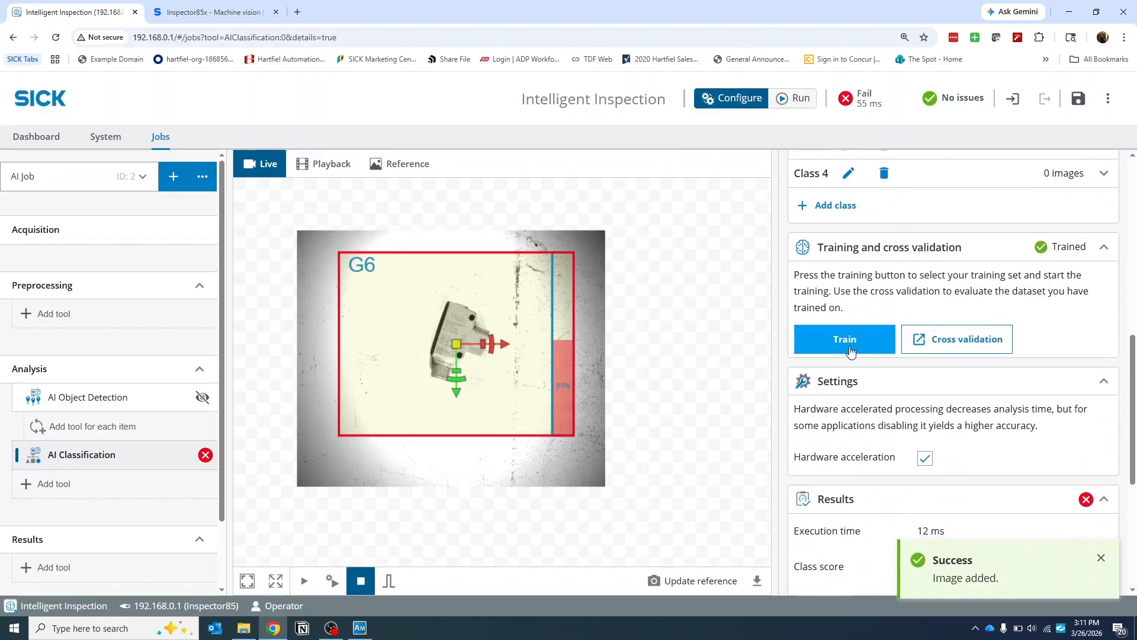
left_click(854, 350)
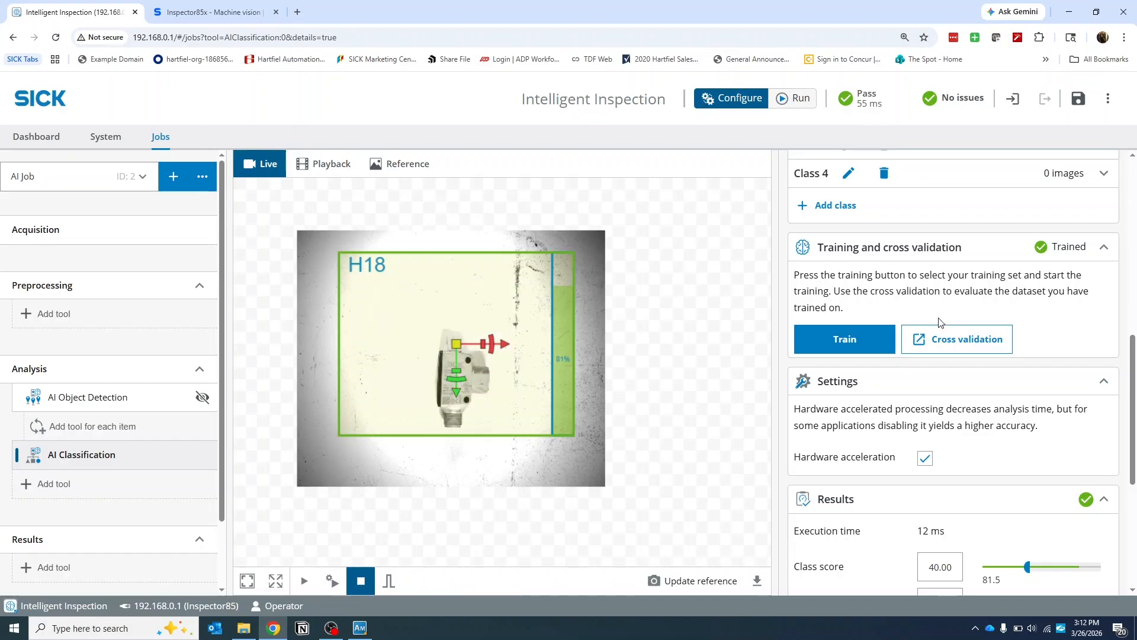
scroll(939, 323, "down", 5)
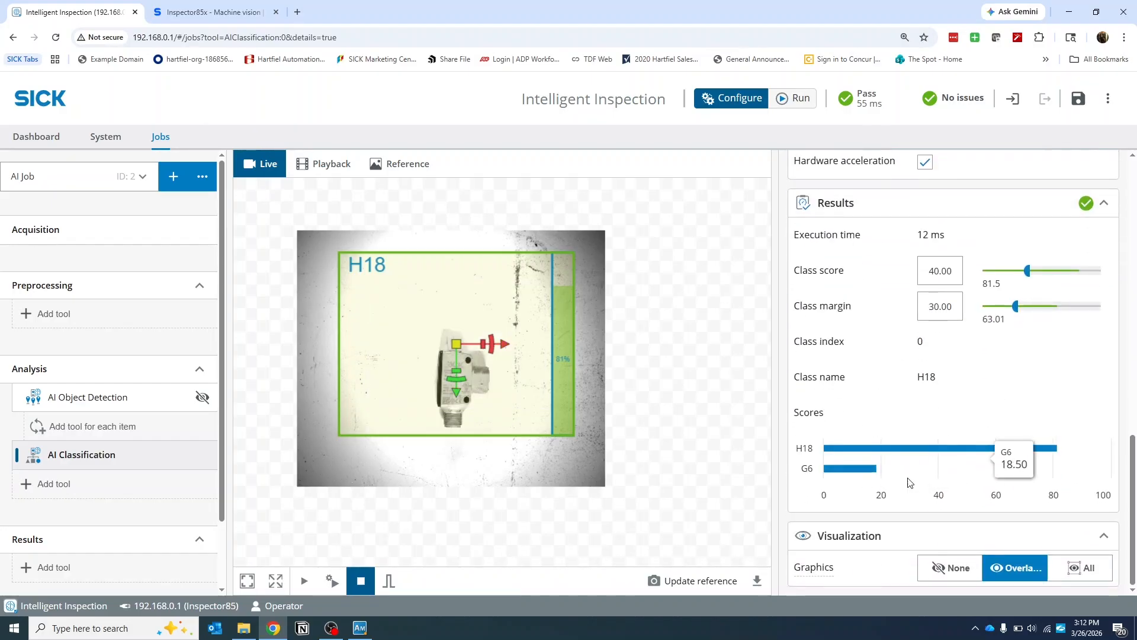
mouse_move(1011, 439)
scroll(1011, 438, "up", 10)
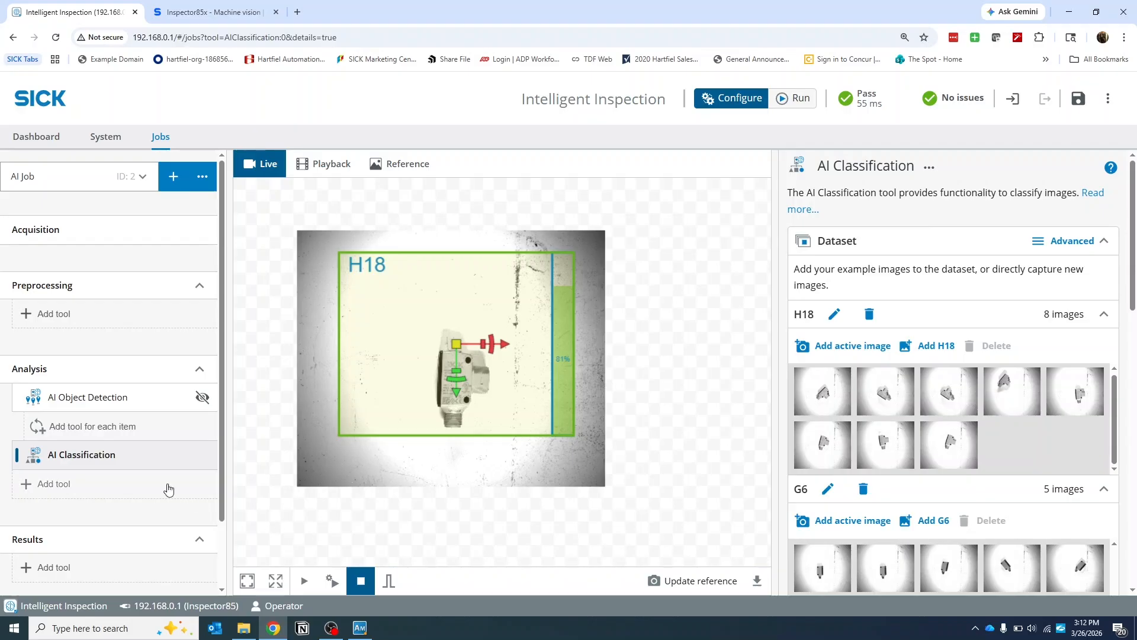
left_click(107, 404)
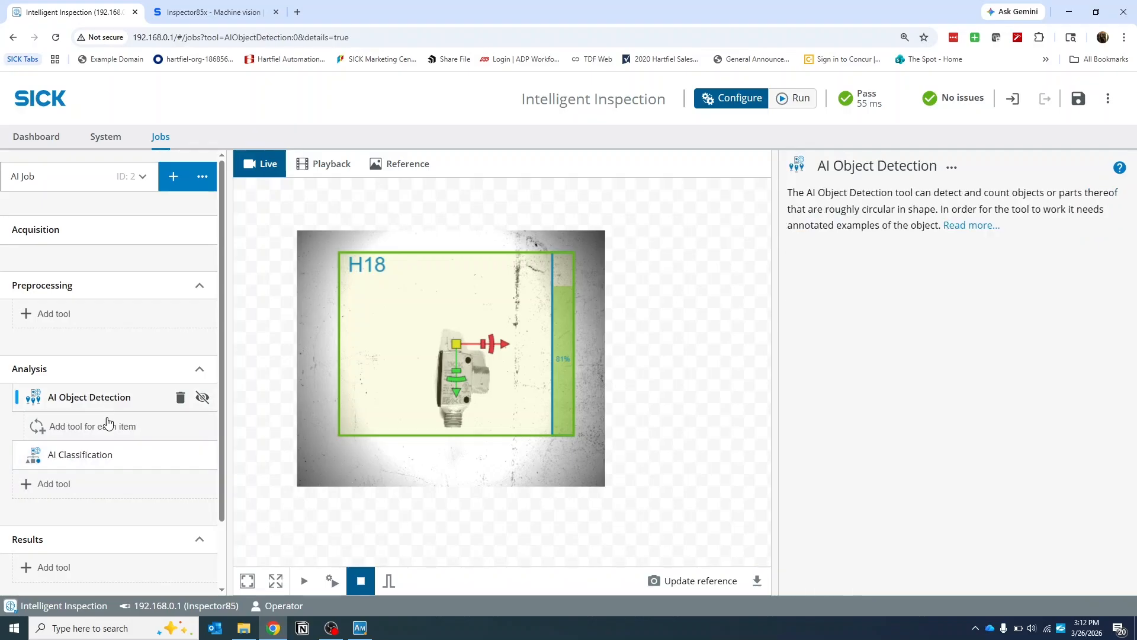
left_click(109, 457)
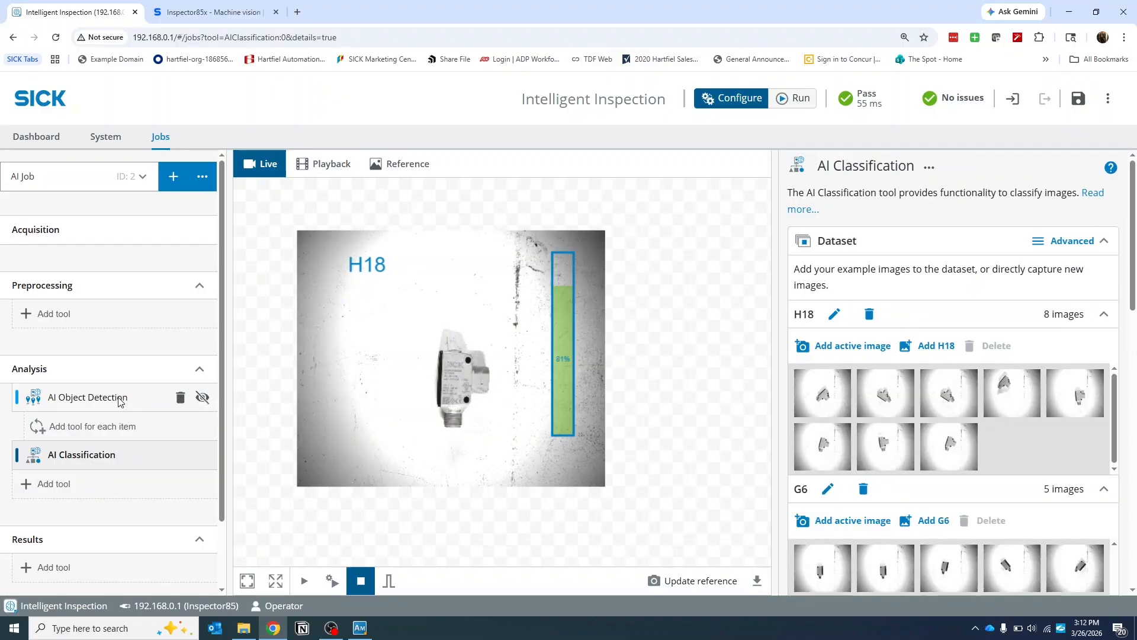
left_click(119, 398)
left_click(111, 459)
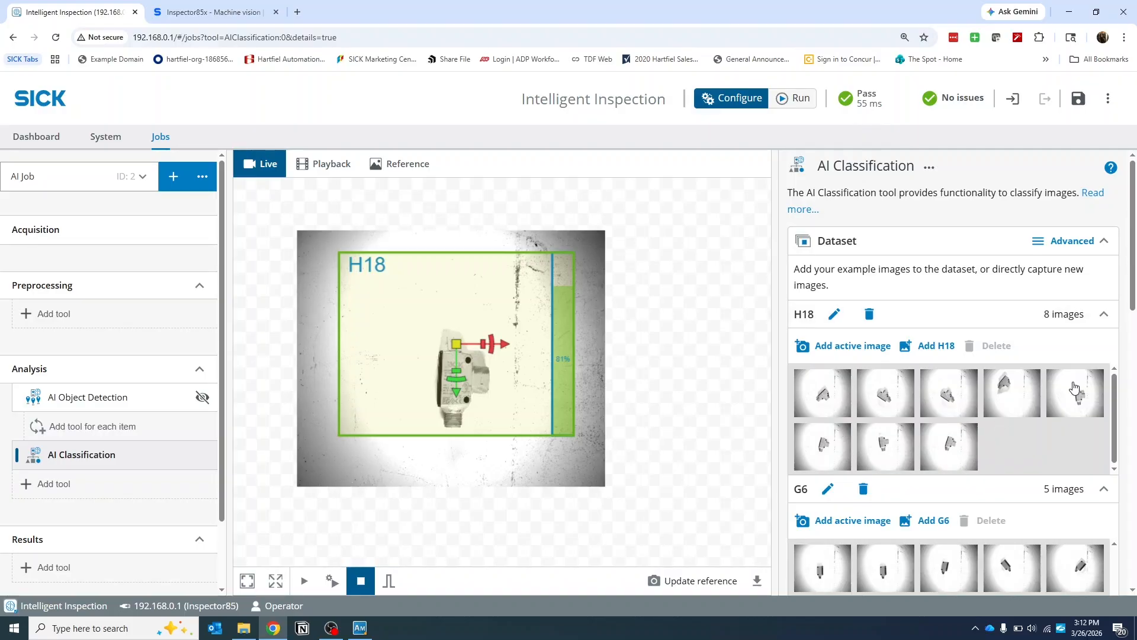
Look through the device's public storage in the file explorer, including the Nova folder, and return to the AI job.
scroll(90, 419, "down", 2)
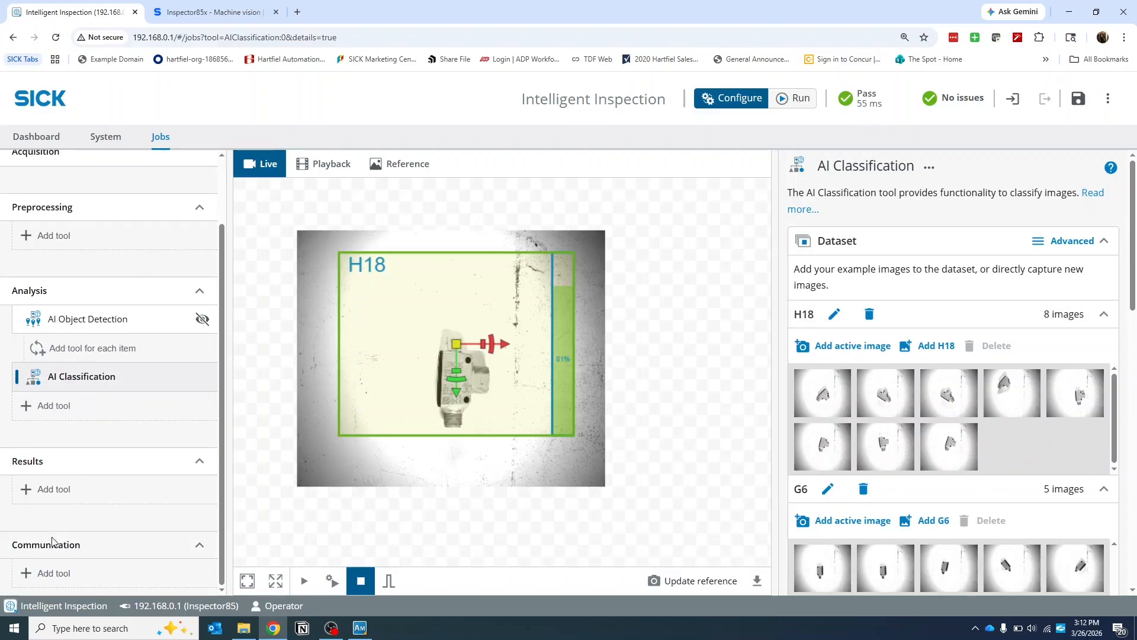
scroll(106, 402, "up", 2)
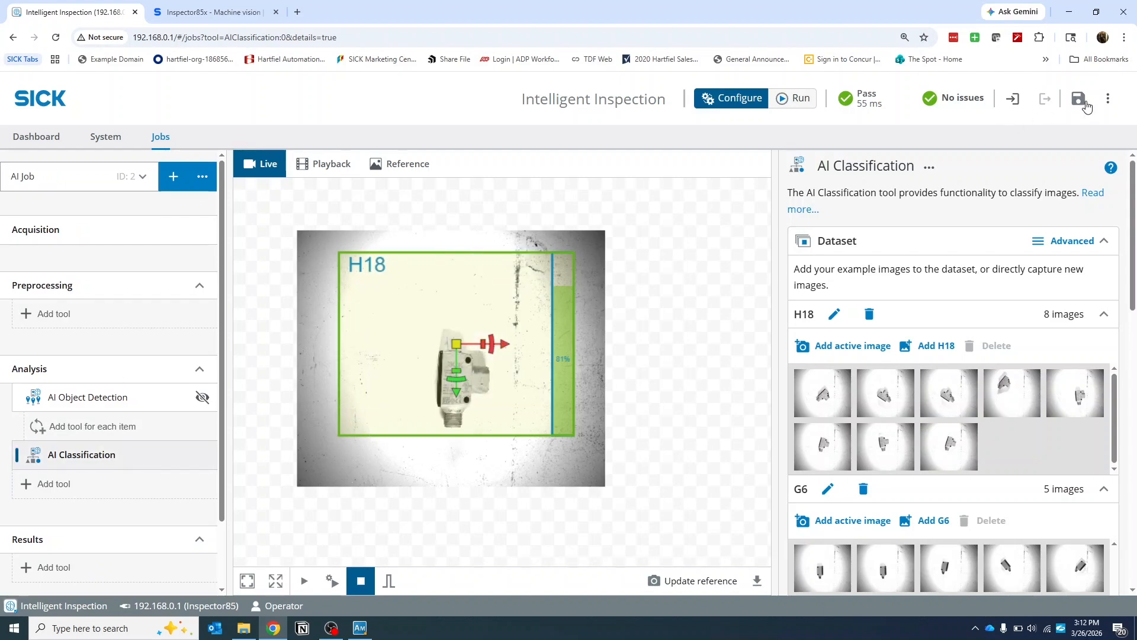
left_click(1106, 99)
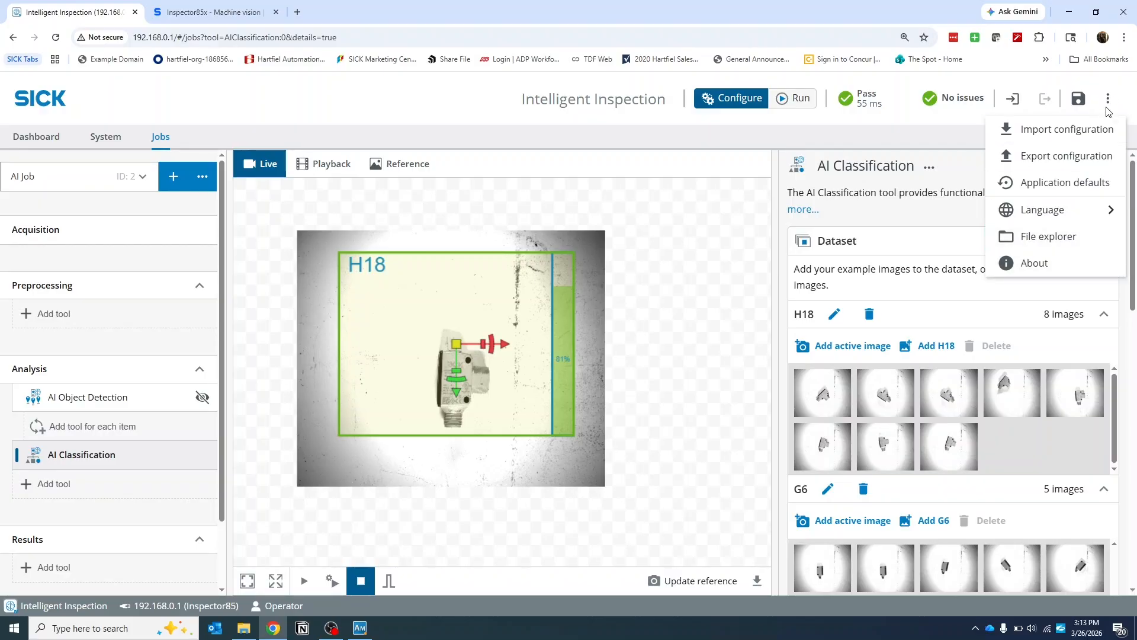
left_click(1095, 236)
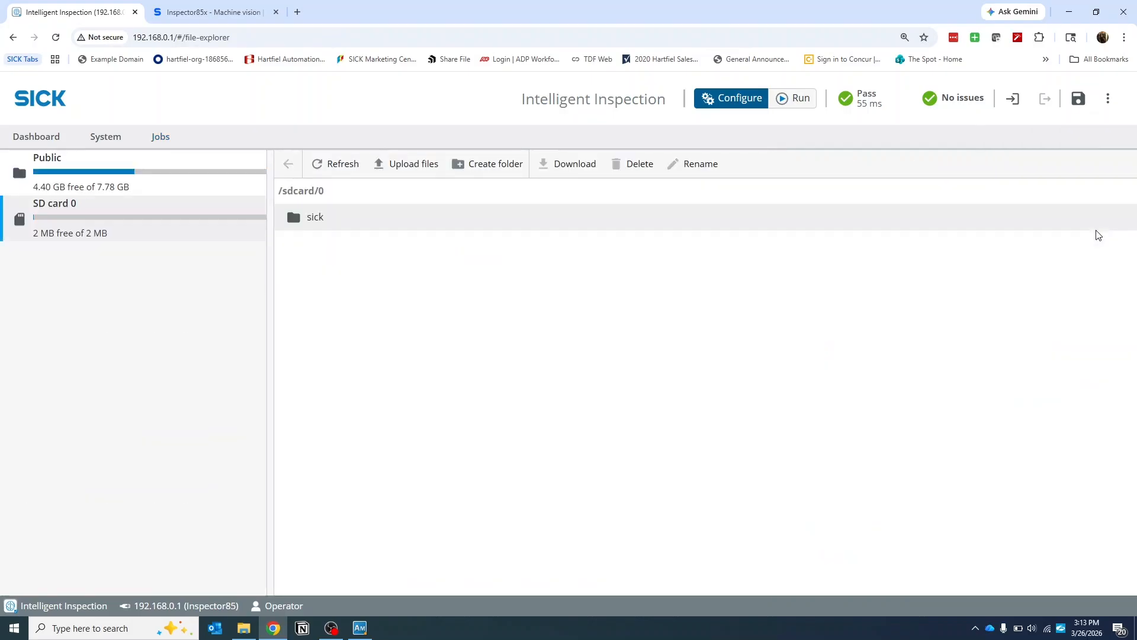
left_click(155, 167)
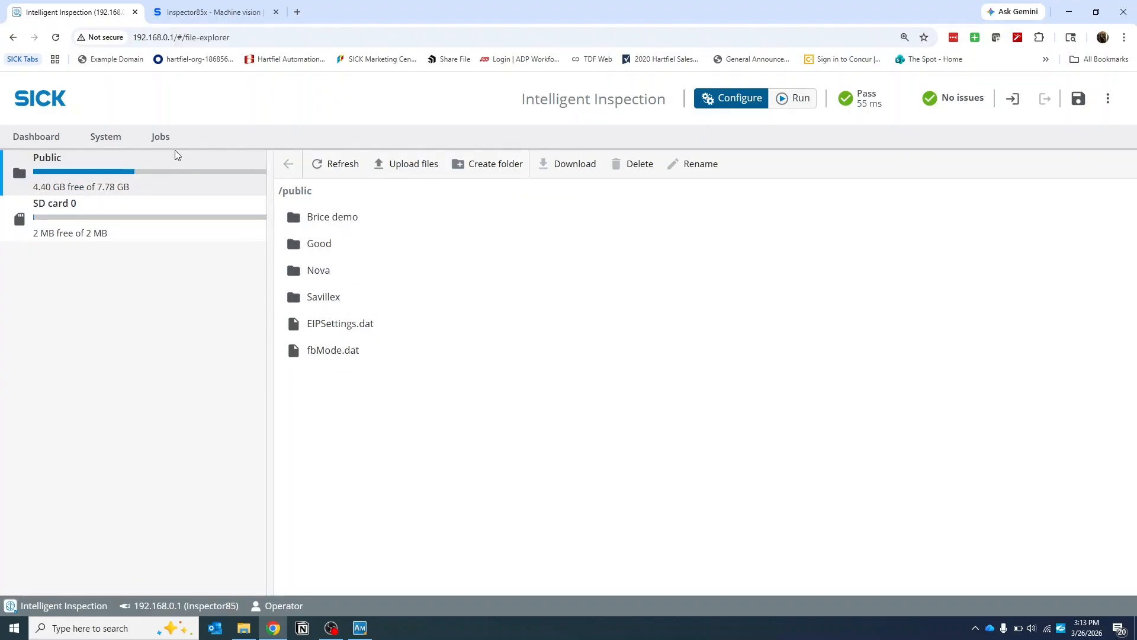
double_click(391, 271)
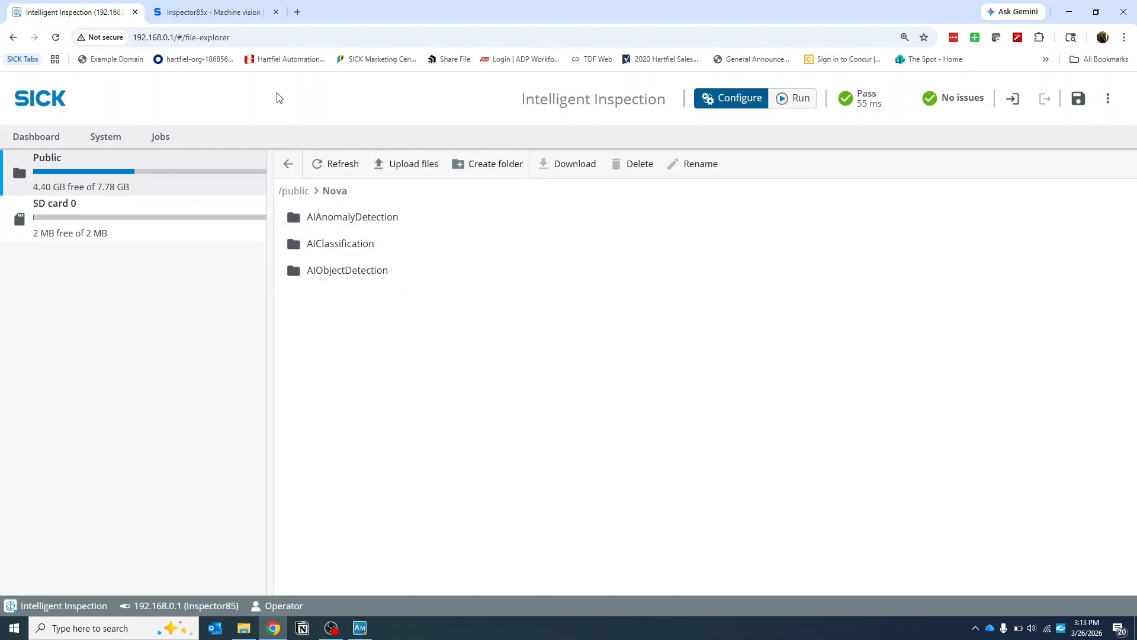
left_click(161, 136)
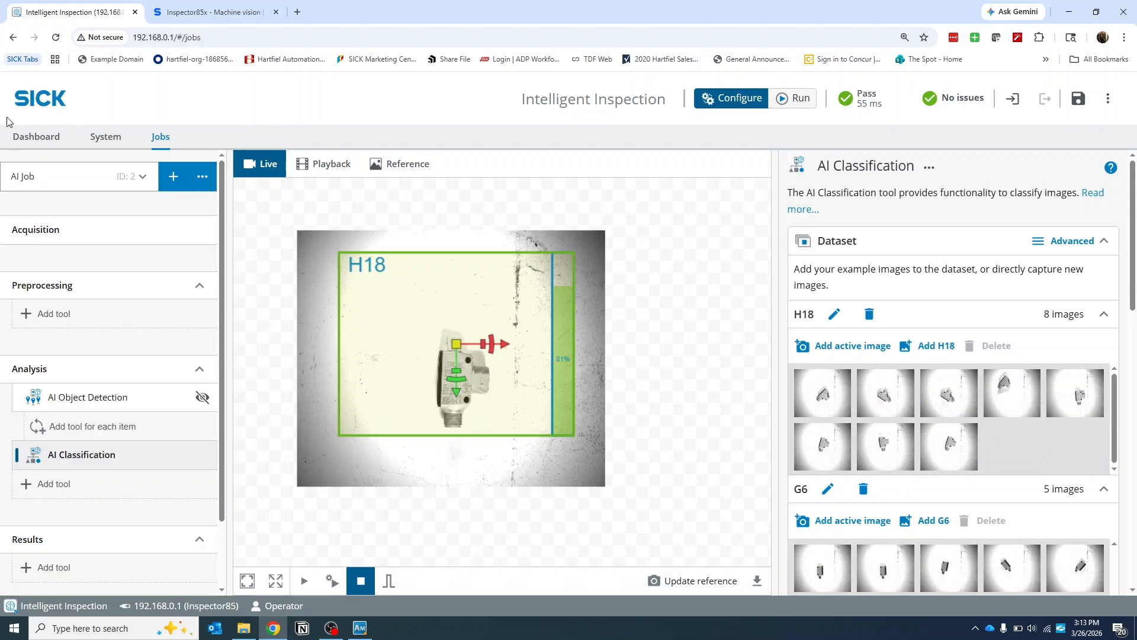
On the dashboard, shrink the Overall Result widget and add a Result widget with the default title.
left_click(47, 135)
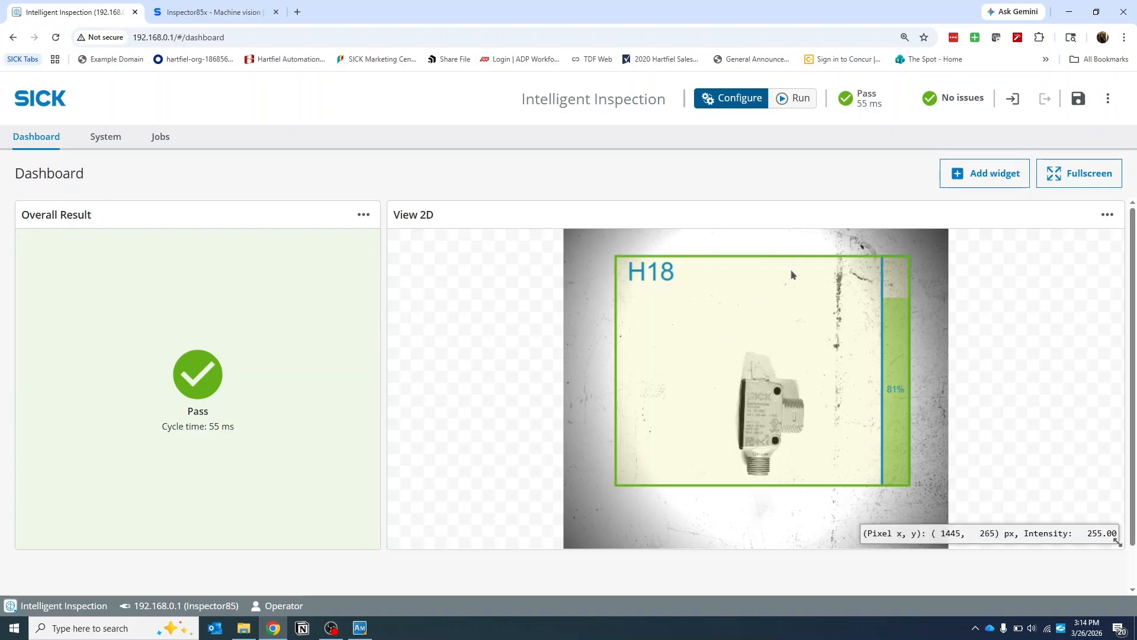
left_click_drag(370, 541, 168, 362)
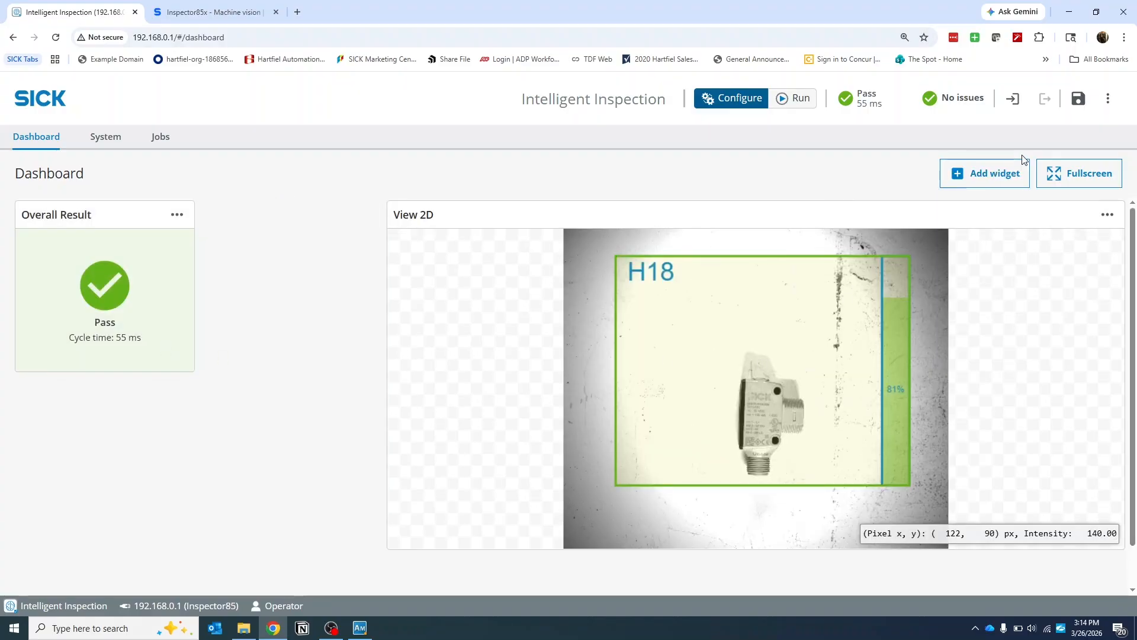
left_click(1016, 174)
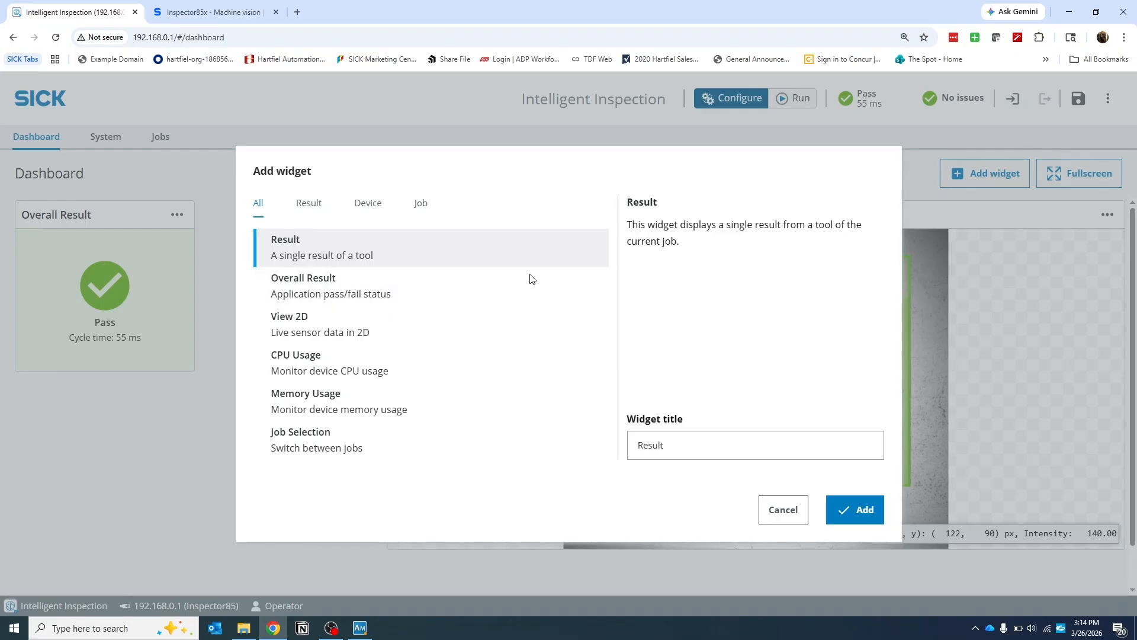
left_click(842, 509)
Configure the Result widget to show the AI Classification class name as a value titled "What is here?".
left_click(578, 309)
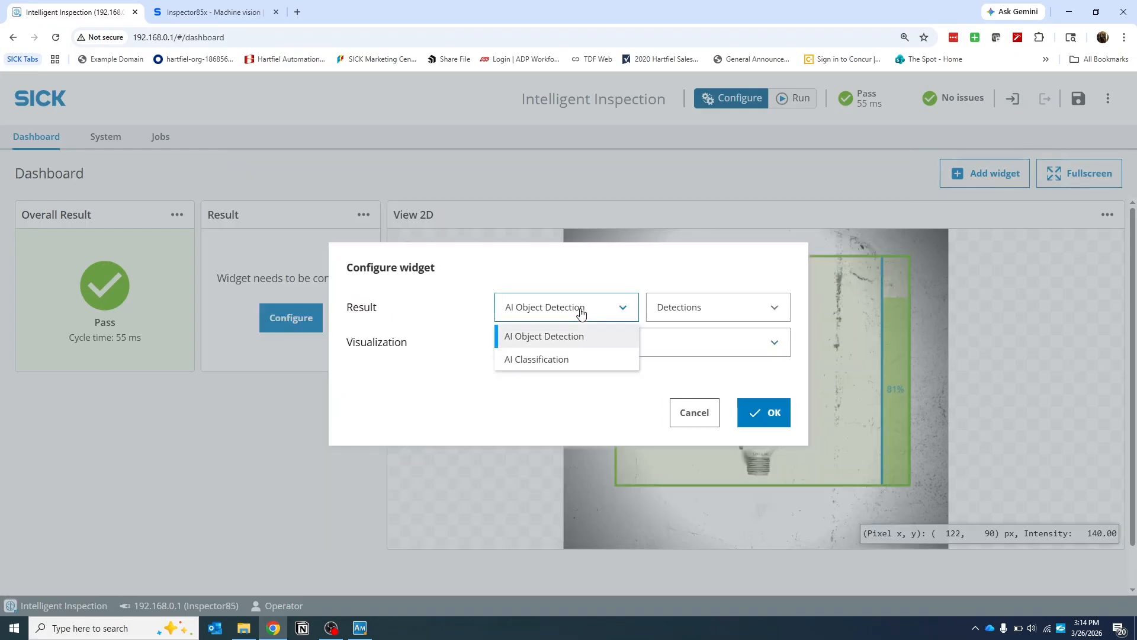
left_click(572, 361)
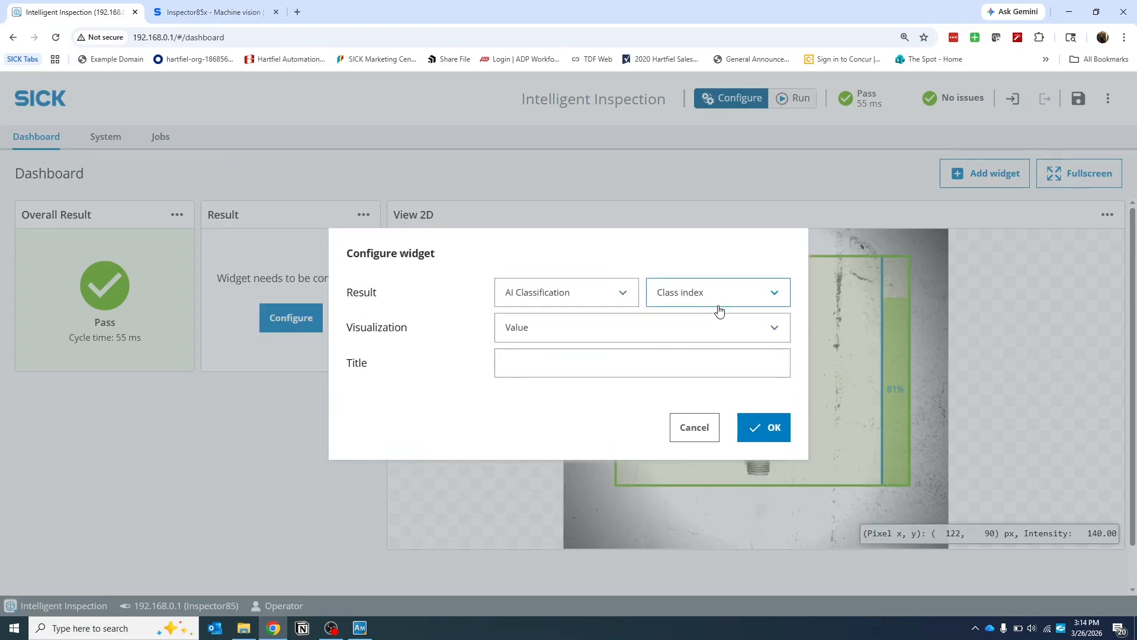
left_click(721, 299)
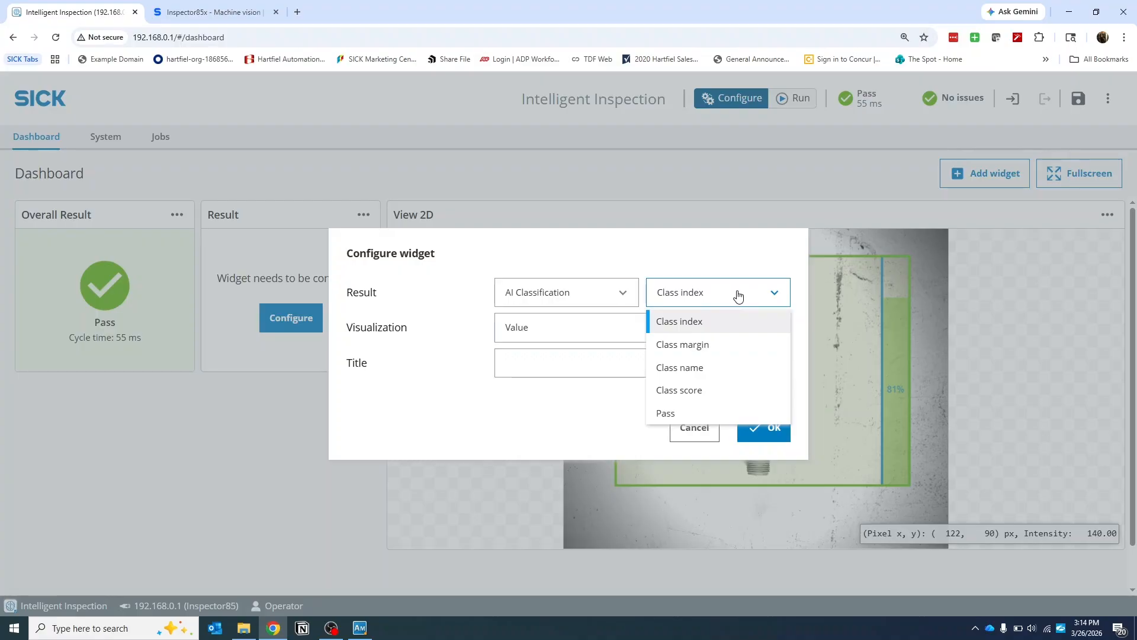
left_click(726, 368)
left_click(656, 328)
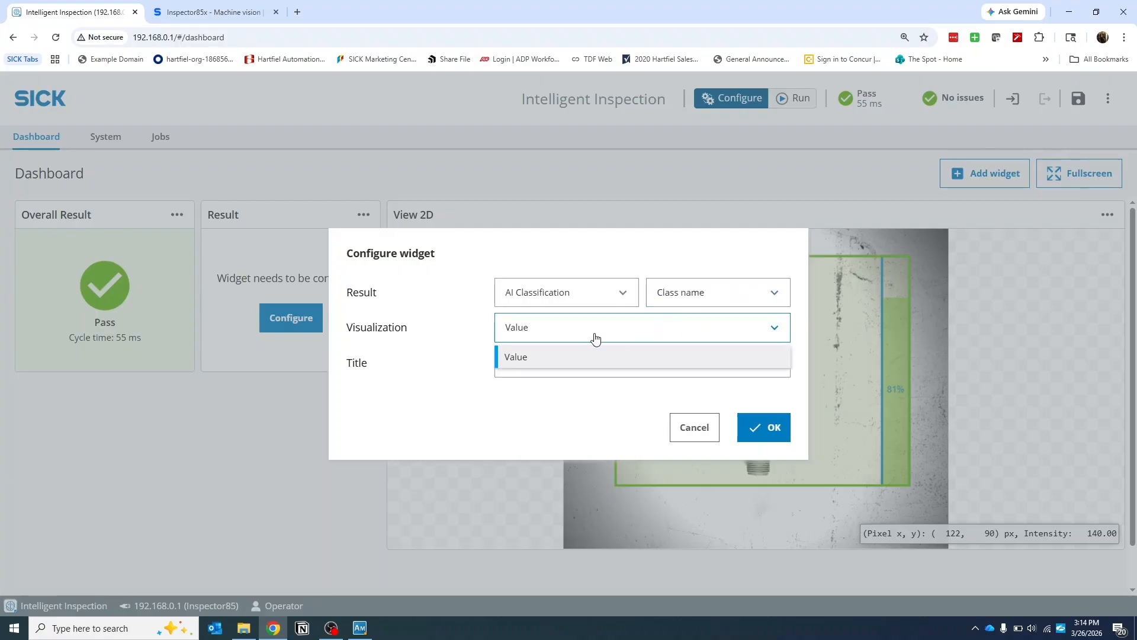
left_click(569, 356)
left_click(567, 365)
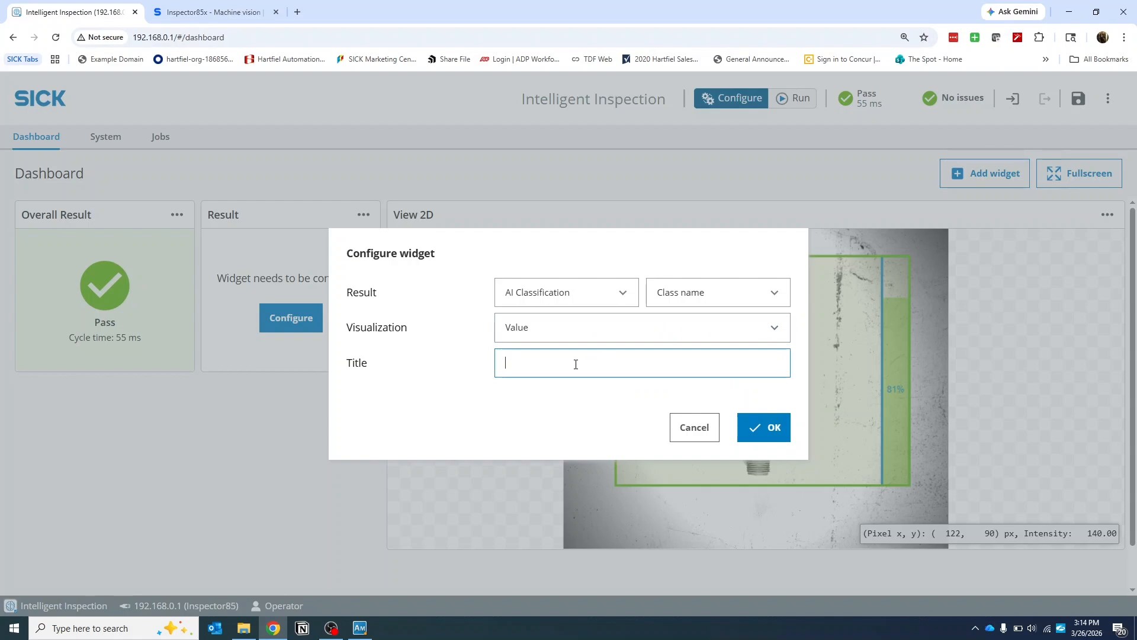
type("What is here?")
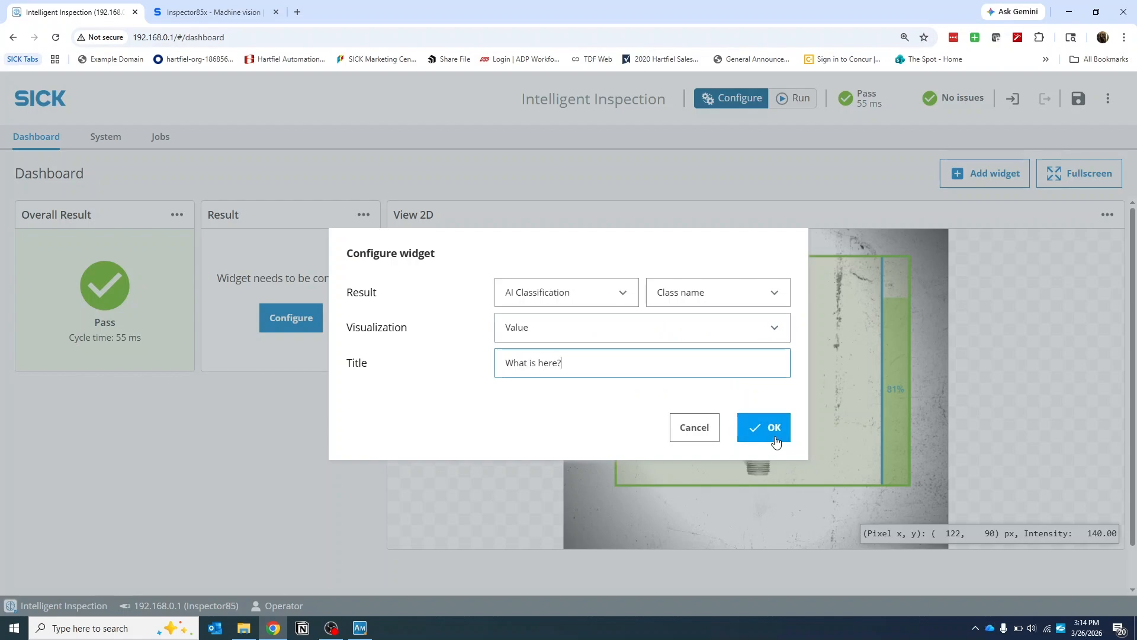
left_click(776, 443)
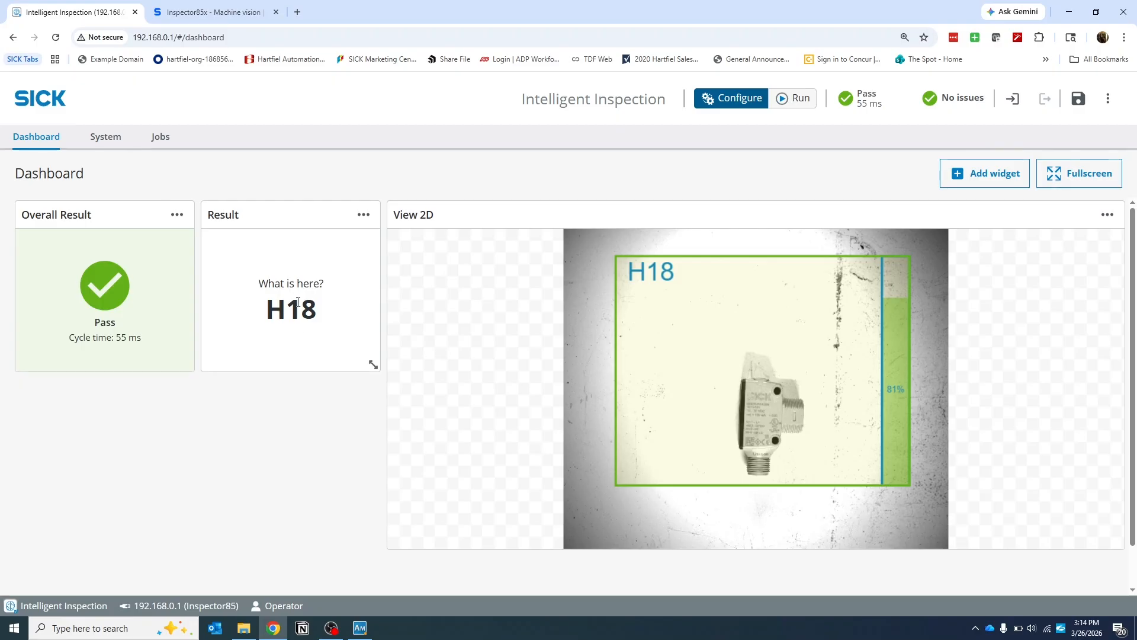
Narrow the View 2D widget and add a Job Selection widget, placing it below the Result widget.
left_click_drag(1119, 542, 1008, 457)
scroll(1023, 424, "up", 2)
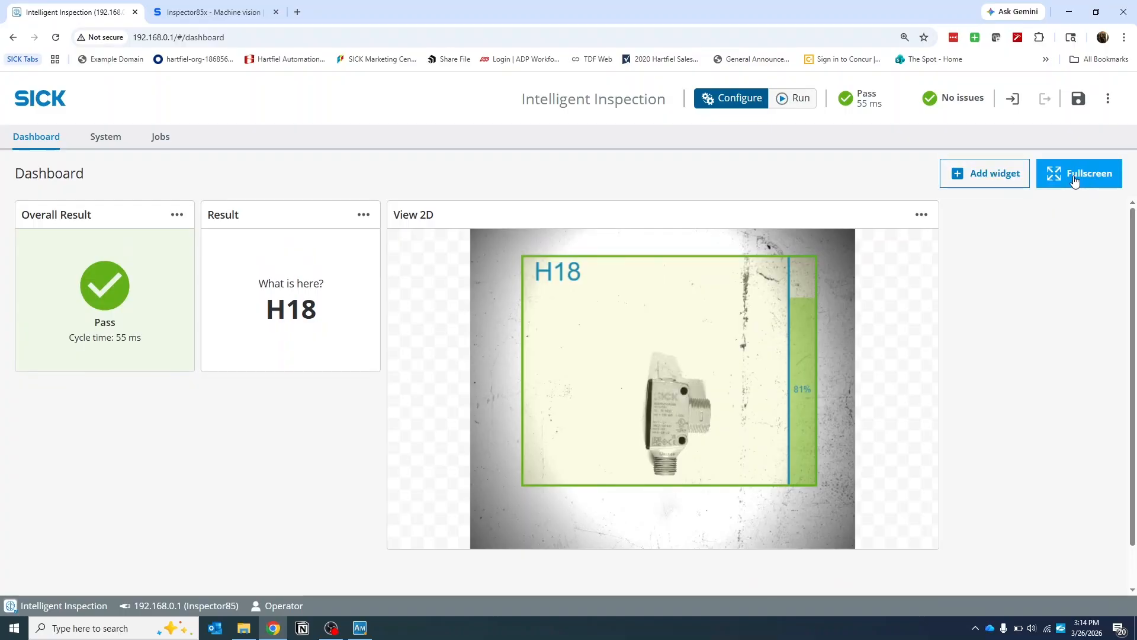
left_click(994, 177)
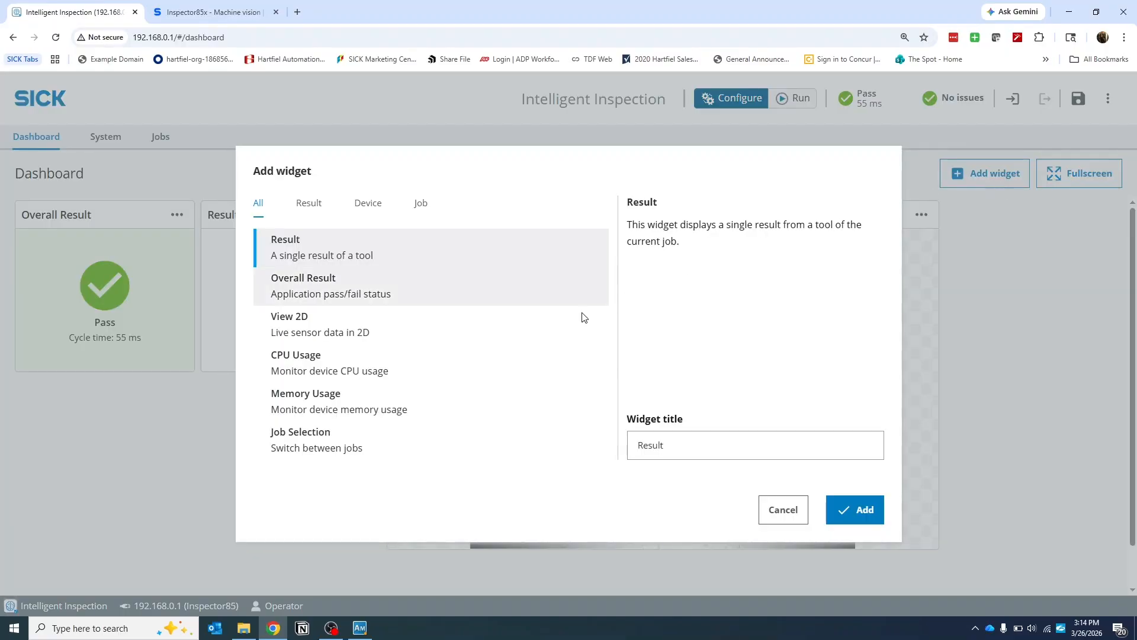
left_click(419, 435)
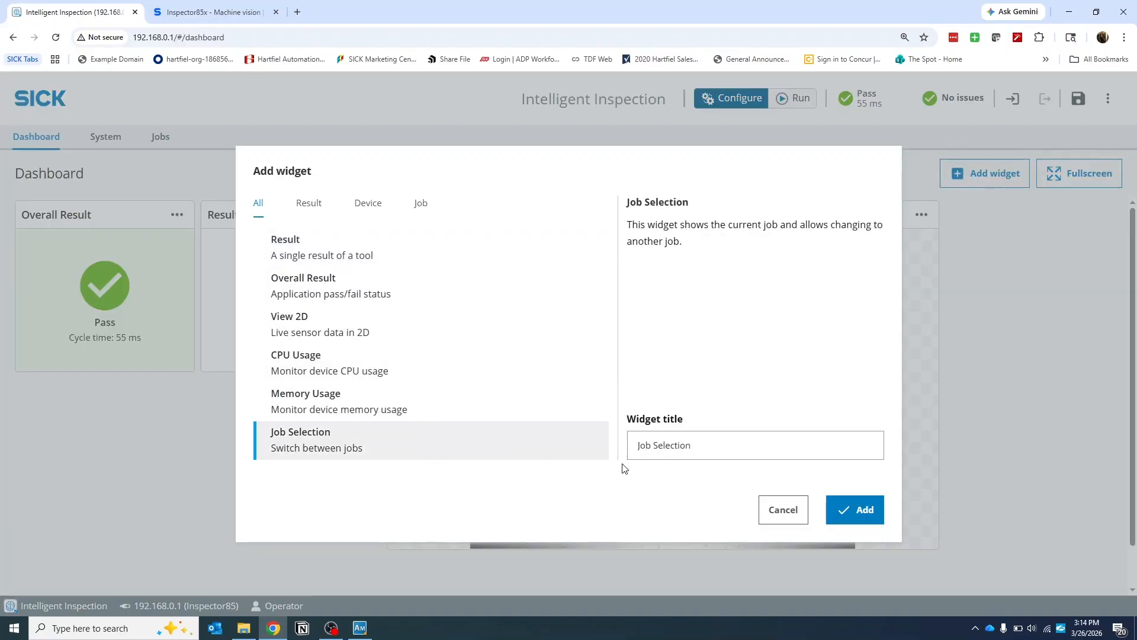
left_click(828, 509)
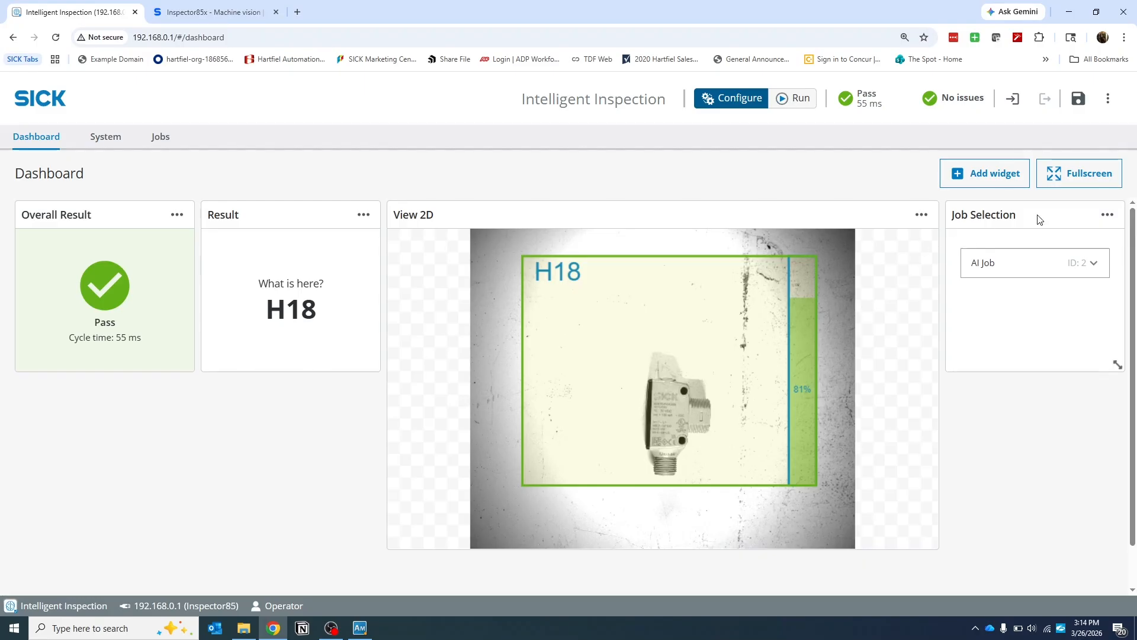
left_click_drag(1037, 220, 282, 393)
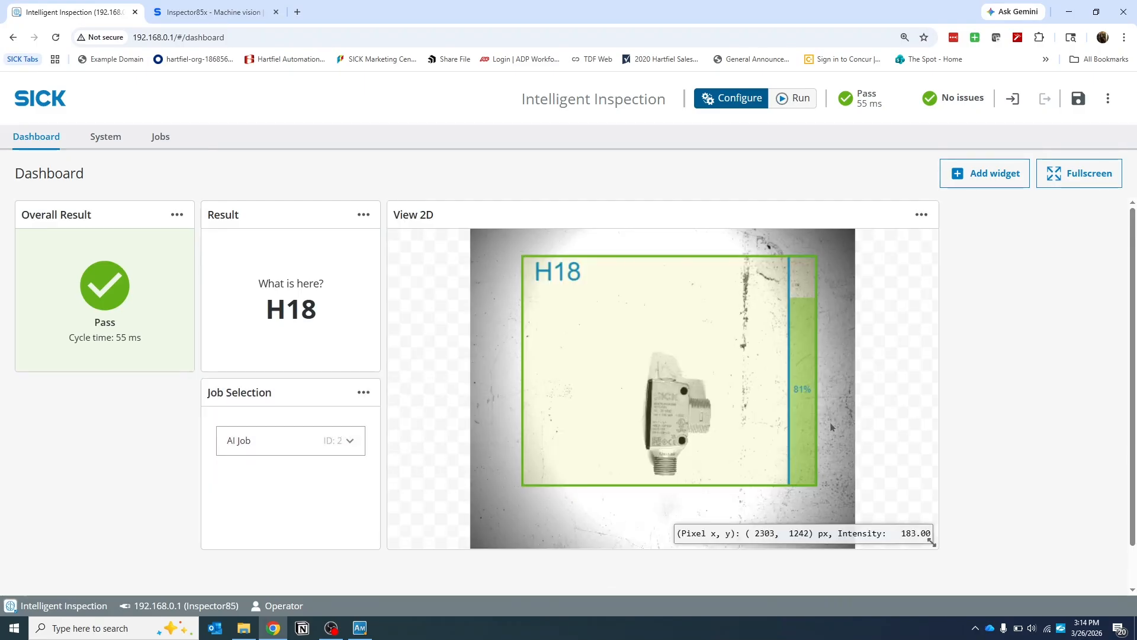
Test the Job Selection widget by switching to Test Job and back to AI Job.
left_click(339, 450)
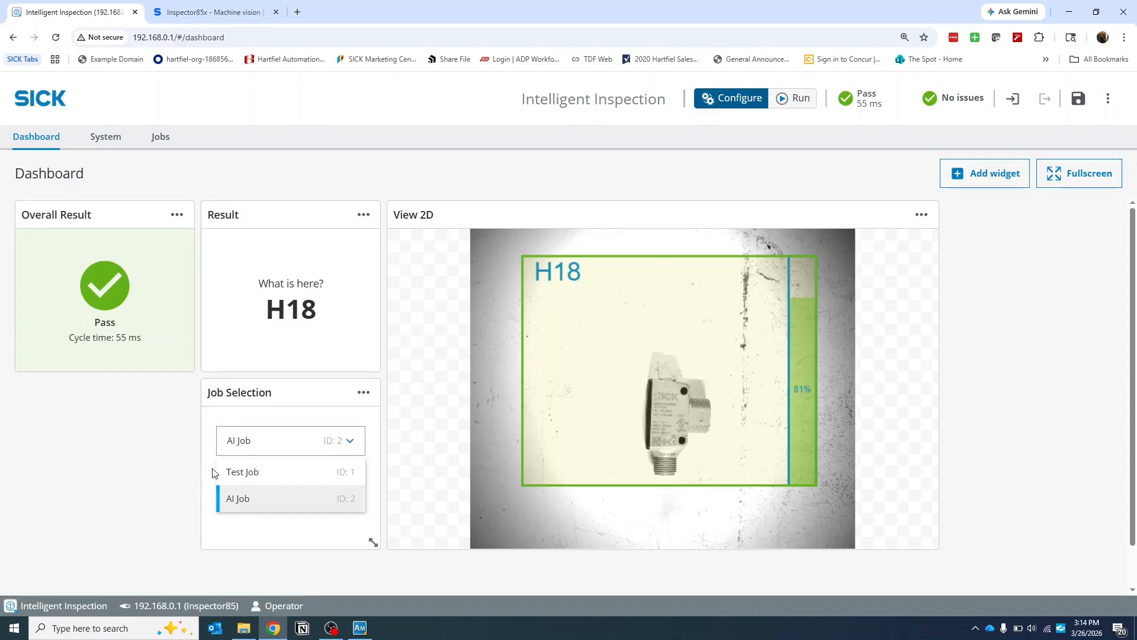
left_click(253, 474)
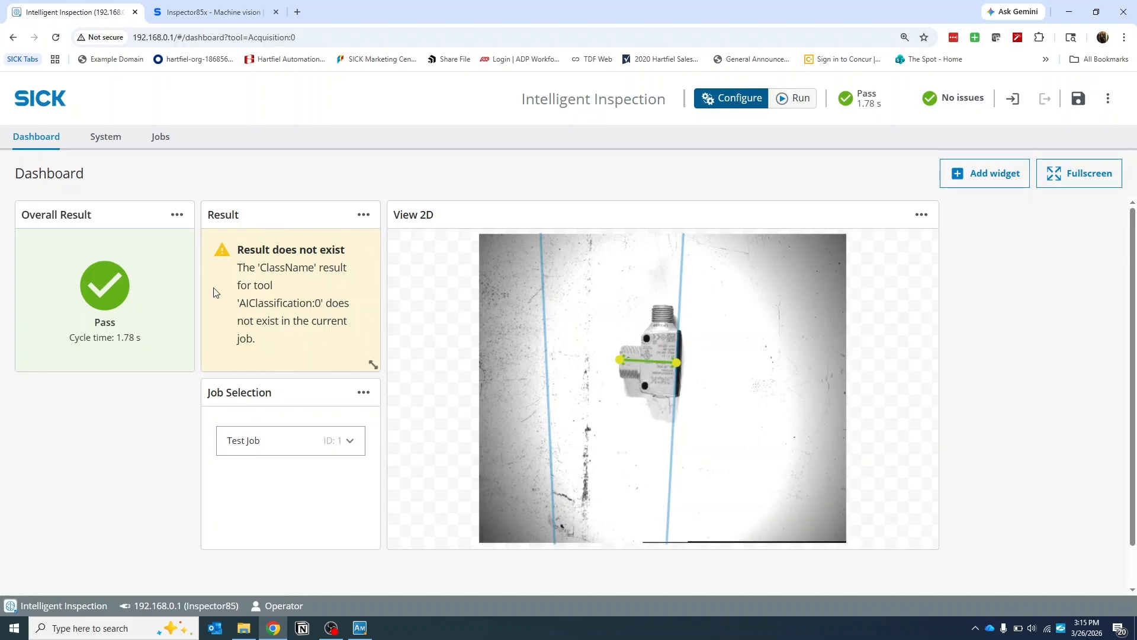
left_click(303, 444)
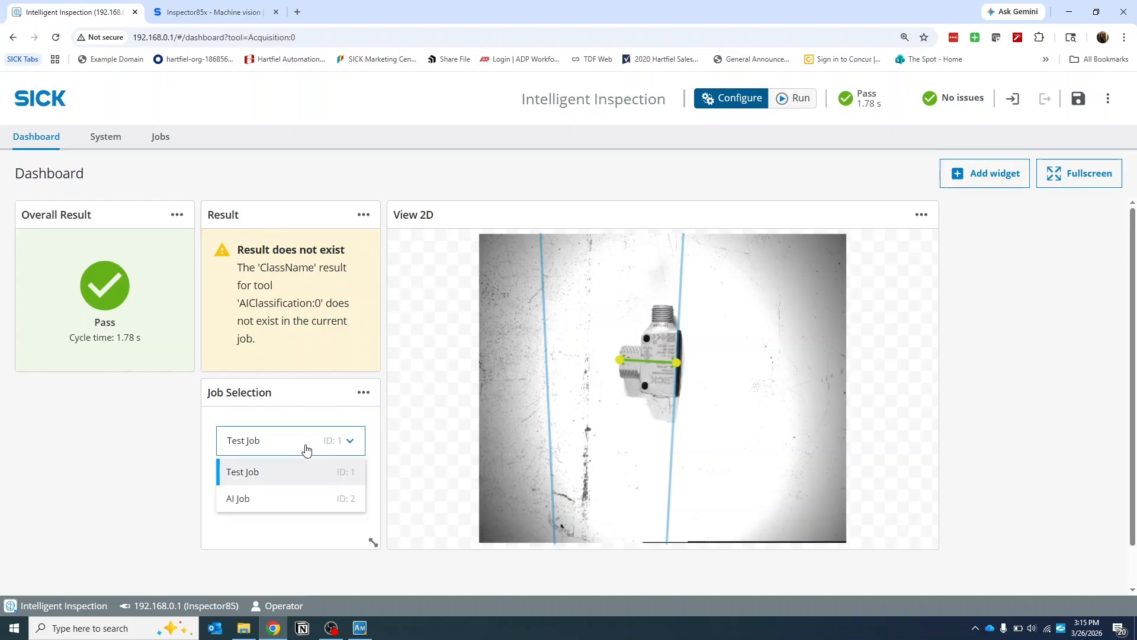
left_click(264, 499)
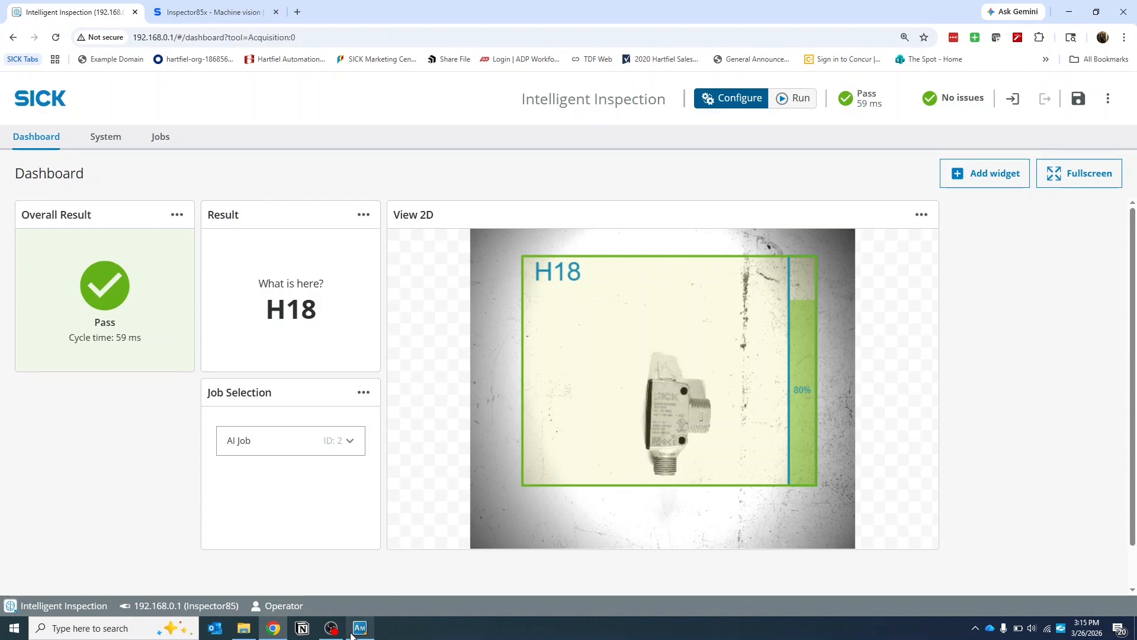
Switch to SICK AppManager, select the Inspector85 device to list its apps, and maximize the window.
mouse_move(362, 634)
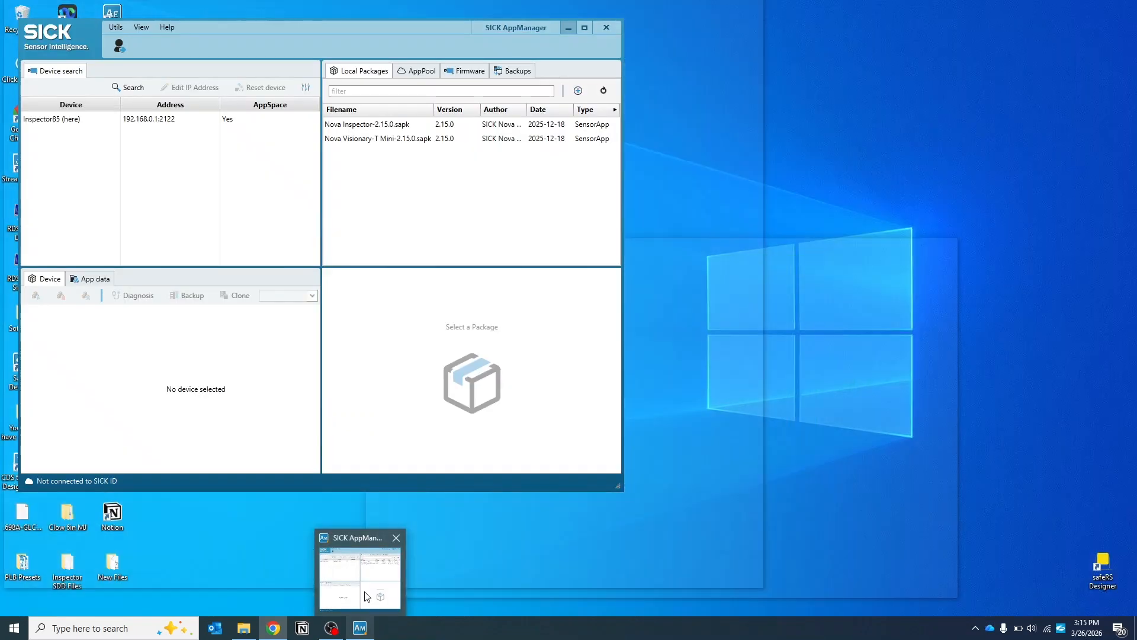
left_click(364, 591)
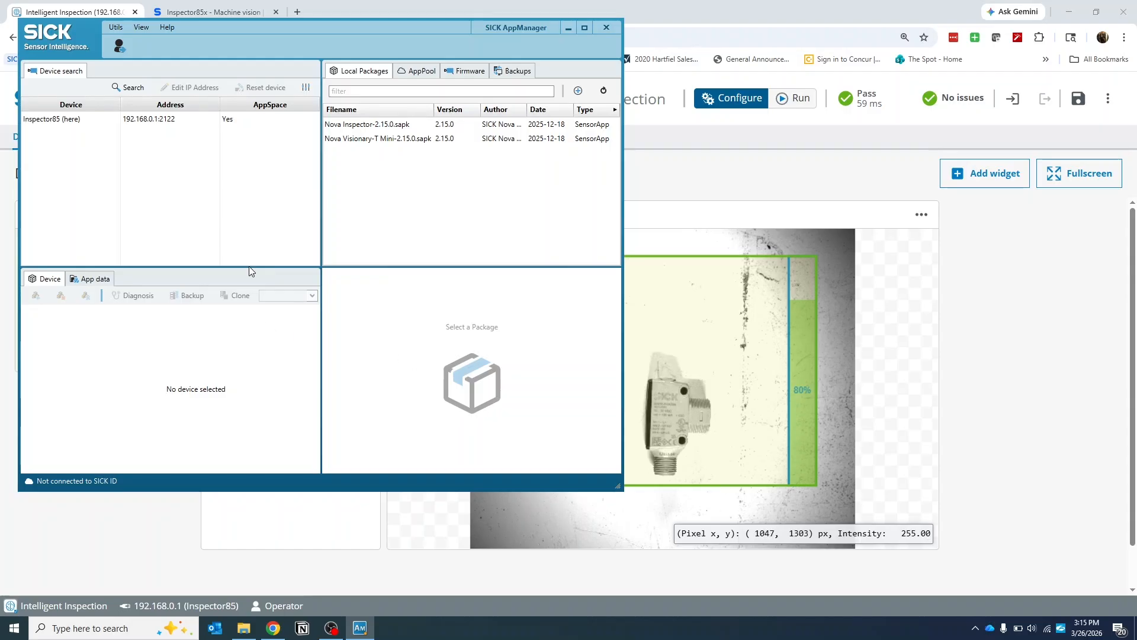
left_click(68, 123)
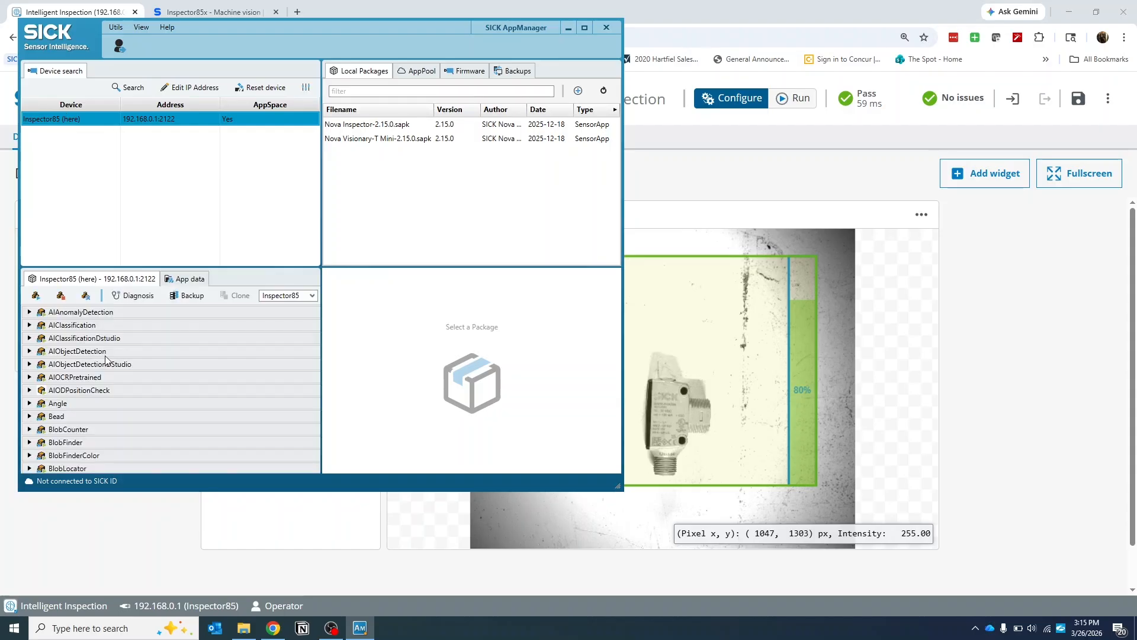
left_click(584, 33)
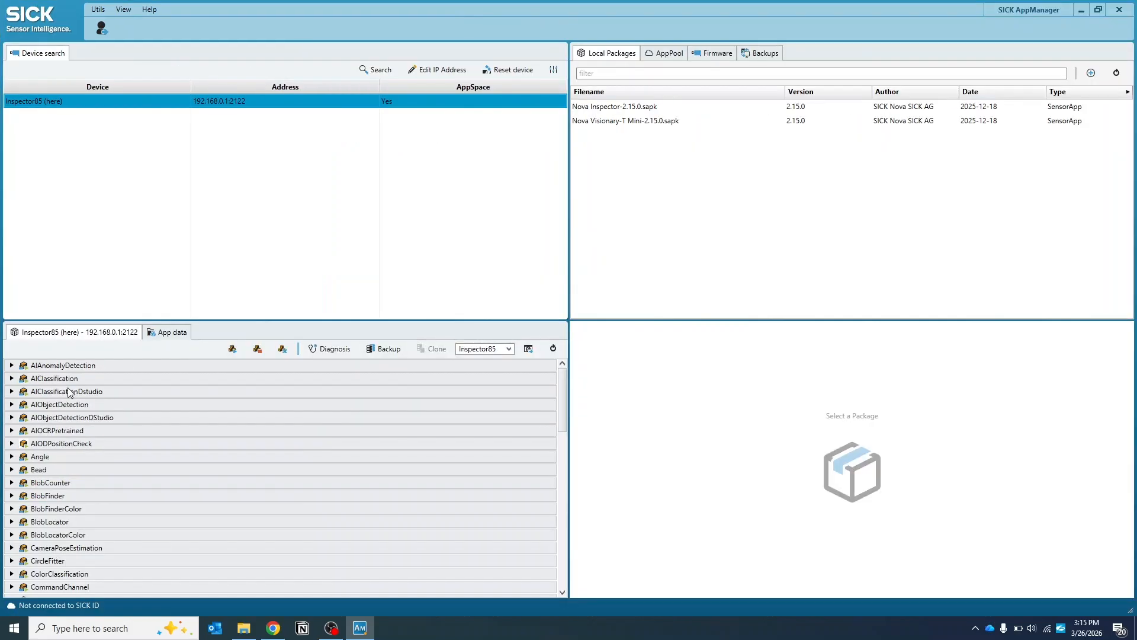
Look through the list of apps installed on the Inspector85.
scroll(67, 444, "down", 7)
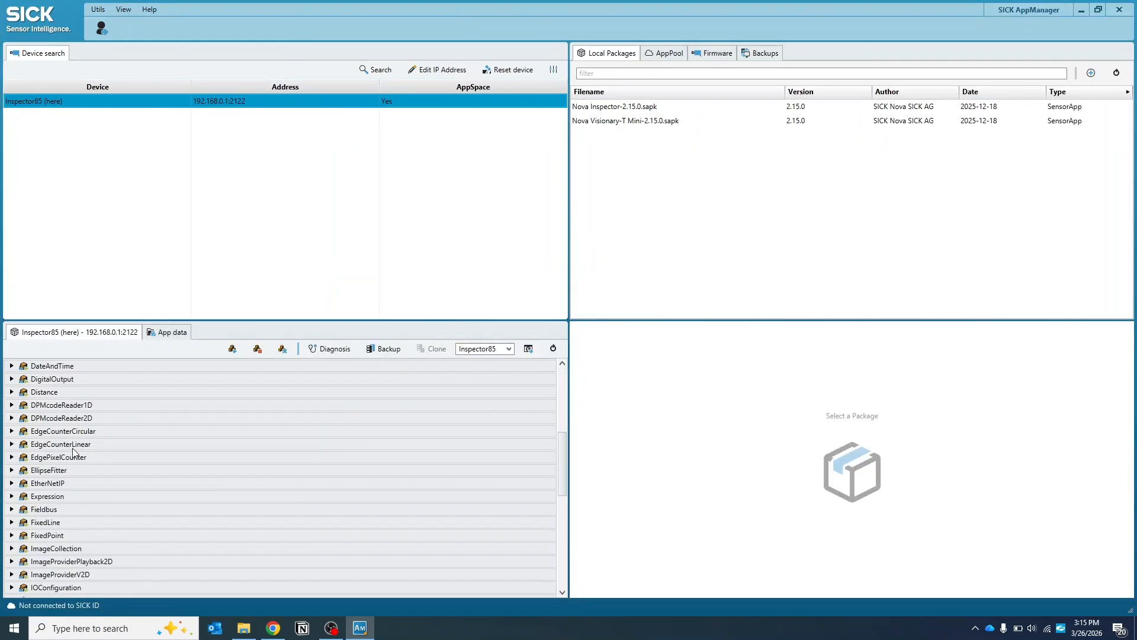
scroll(73, 453, "down", 5)
scroll(115, 460, "down", 5)
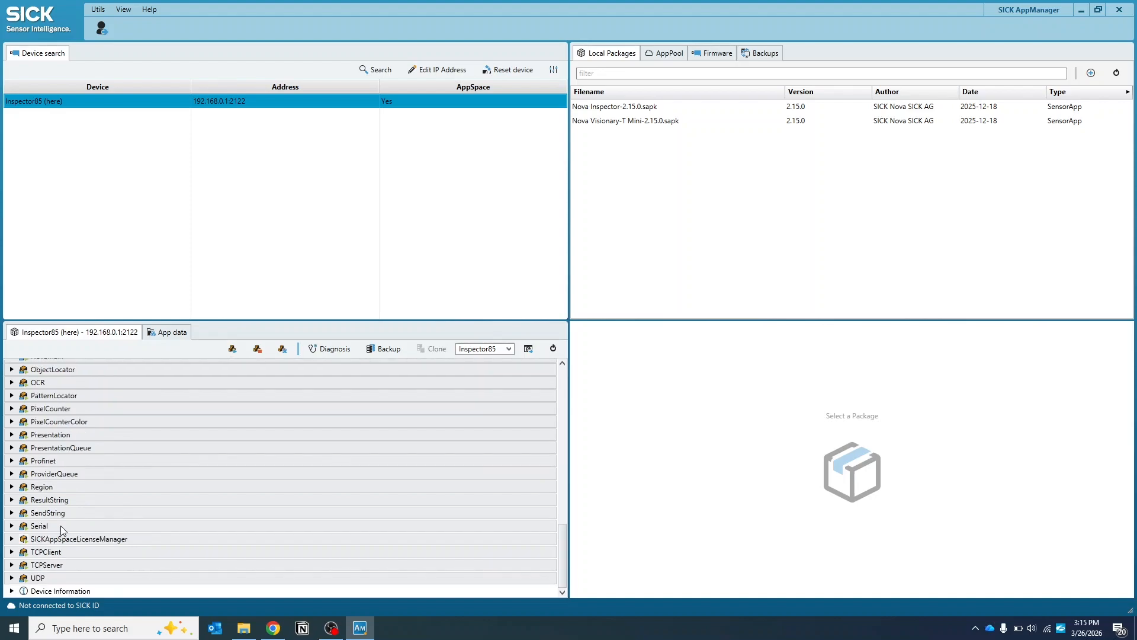
left_click(62, 526)
scroll(178, 514, "up", 1)
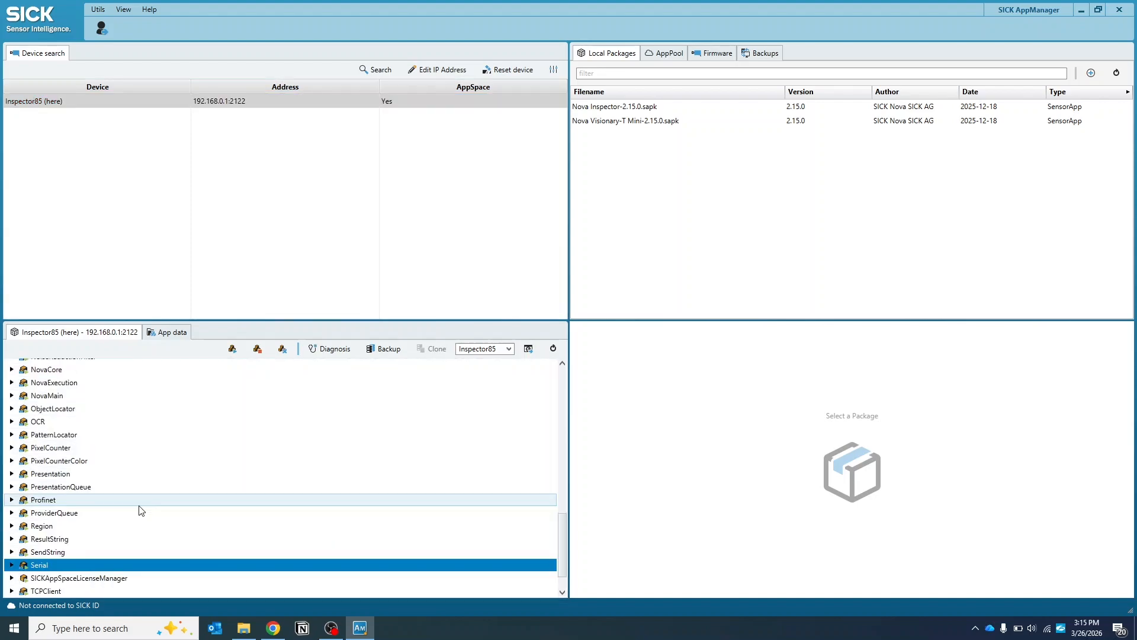
left_click(82, 424)
scroll(285, 465, "up", 2)
left_click(161, 449)
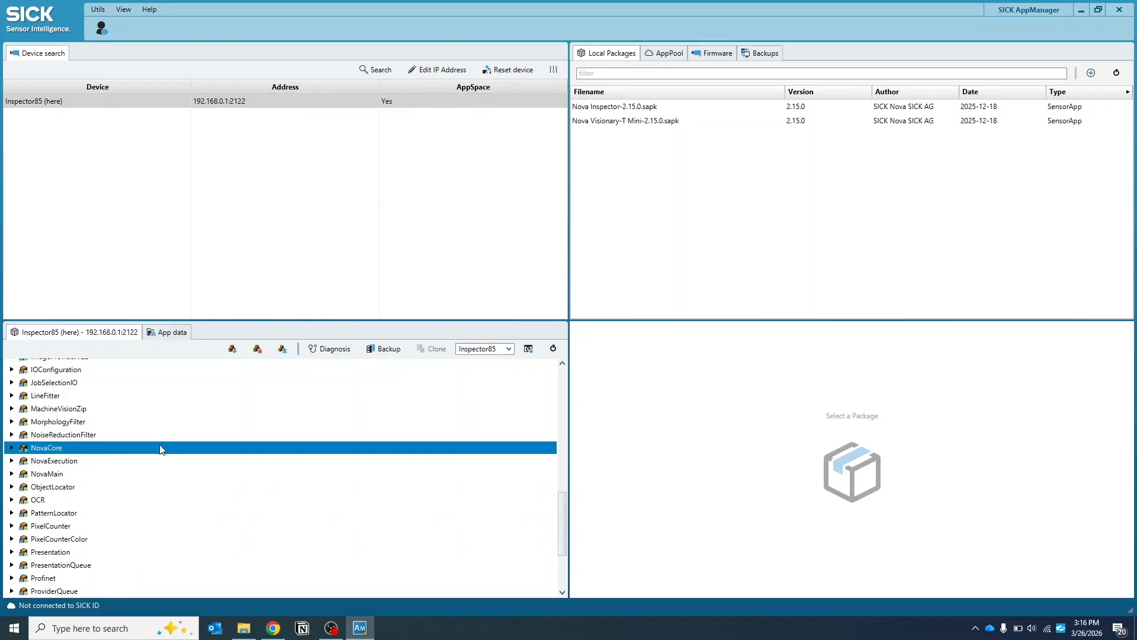
scroll(151, 467, "up", 5)
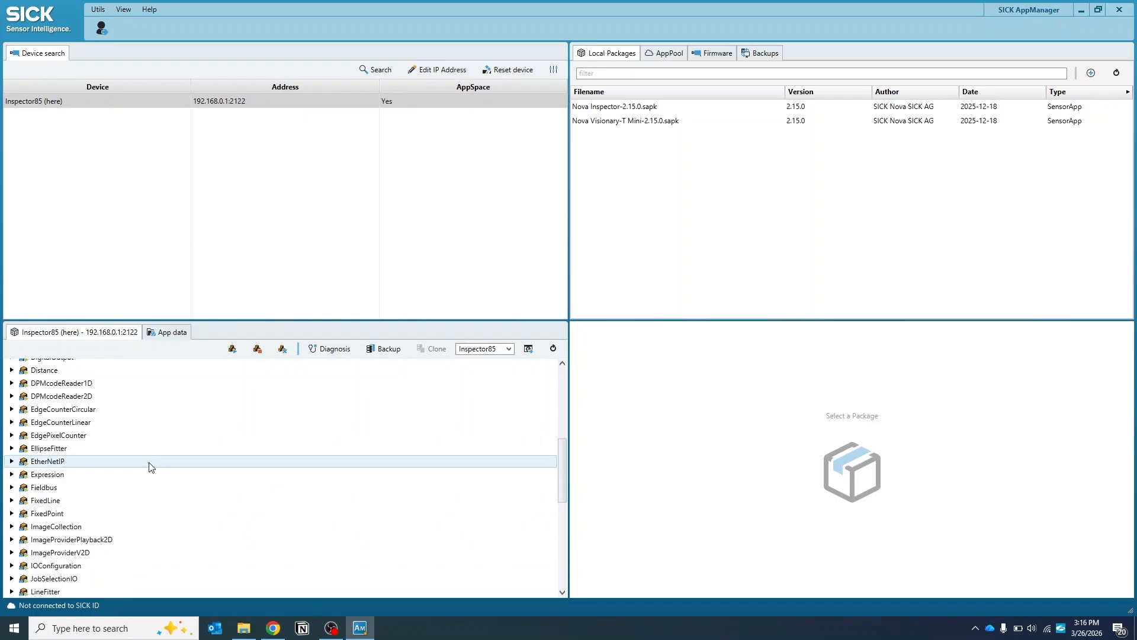
Examine the full range of Inspector85 apps again, selecting NovaCore, and return to the start of the list.
scroll(148, 465, "up", 8)
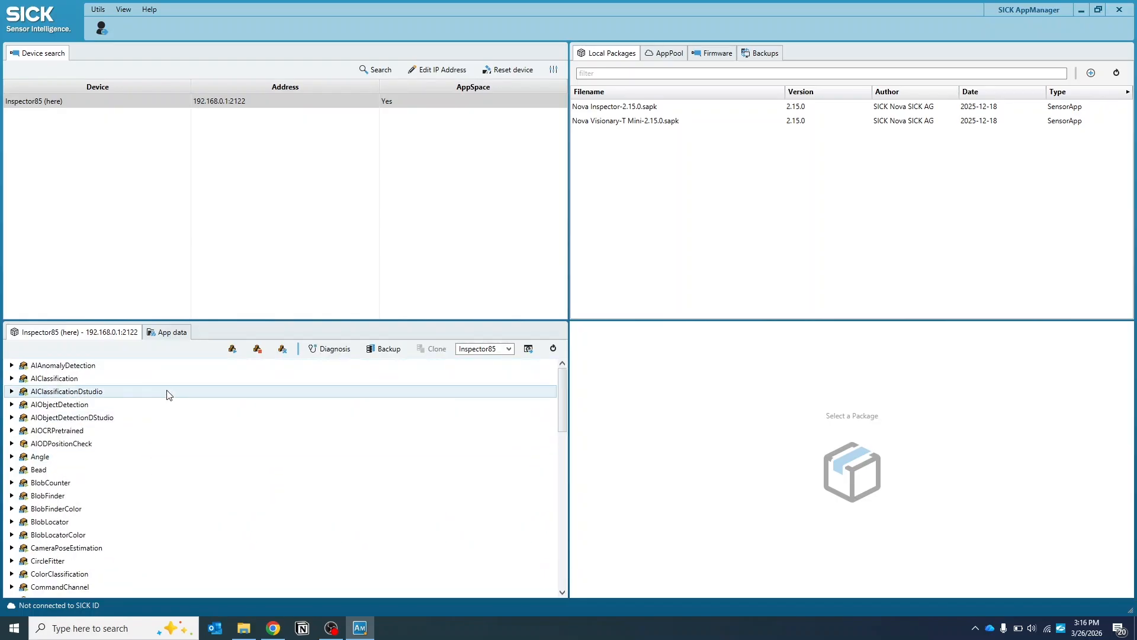
scroll(157, 474, "down", 12)
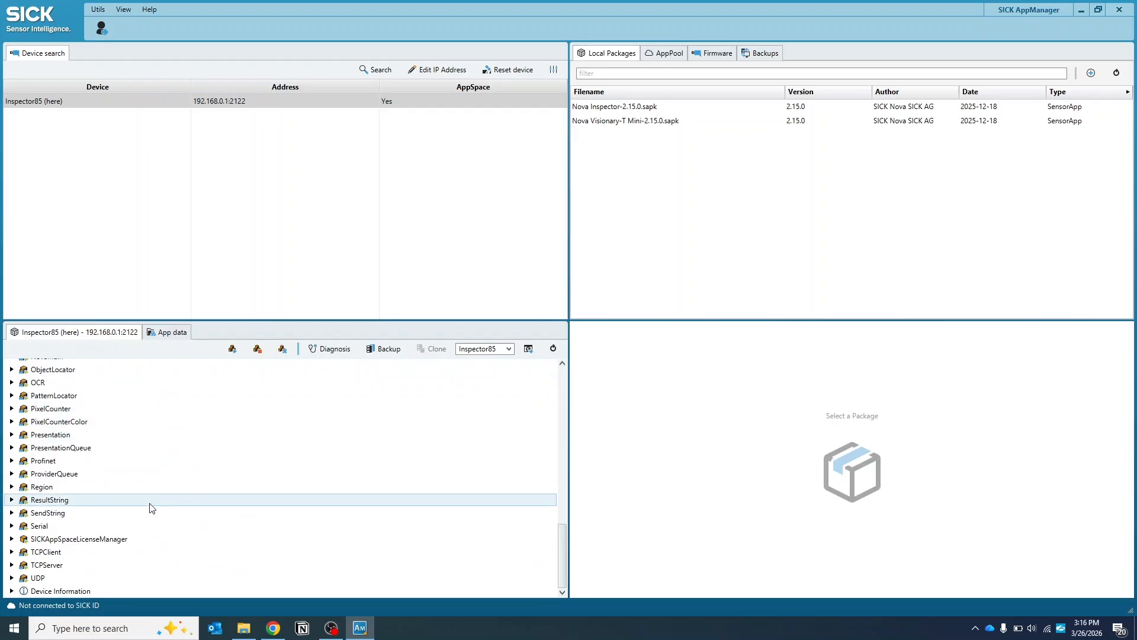
scroll(201, 513, "up", 1)
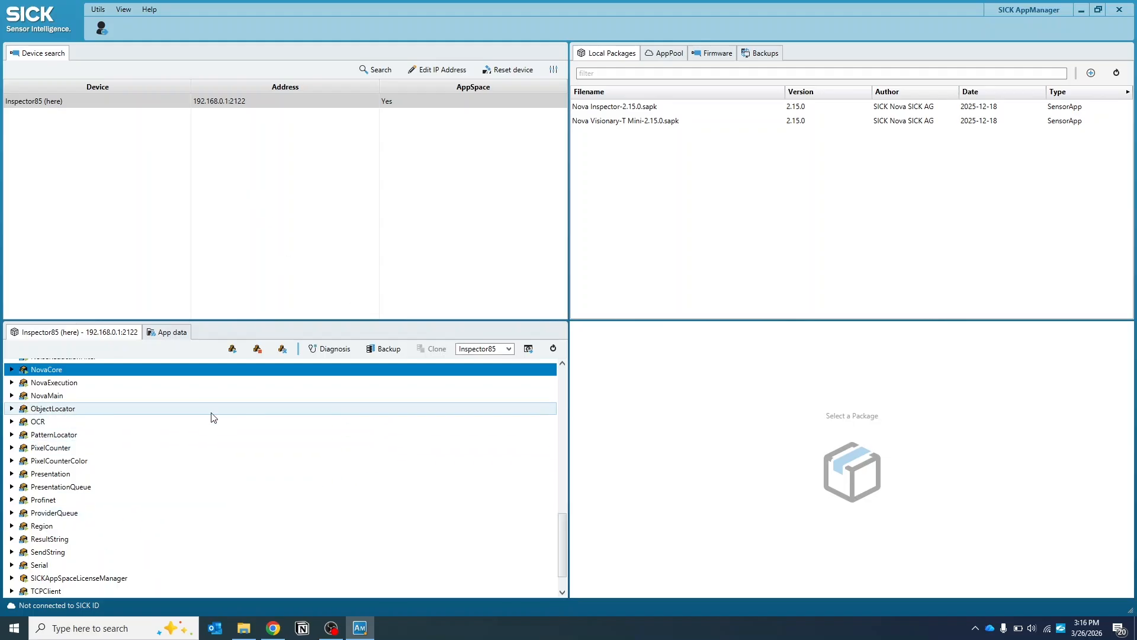
scroll(214, 415, "up", 15)
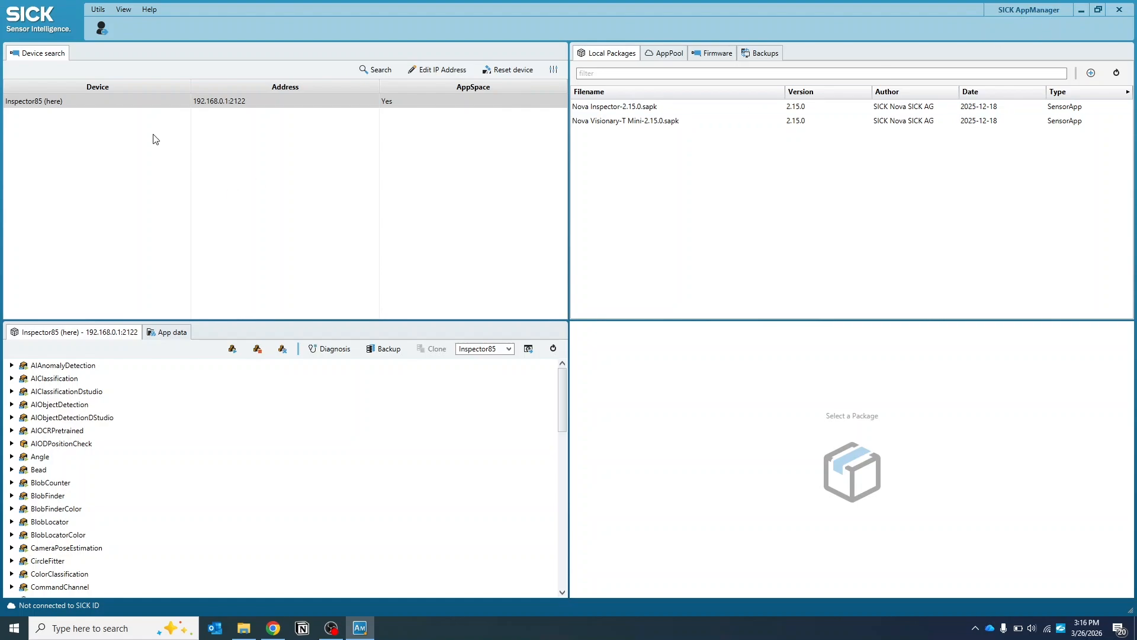
Check the Nova Inspector-2.15.0.sapk package details and the available firmware files, ending on the local packages.
left_click(82, 105)
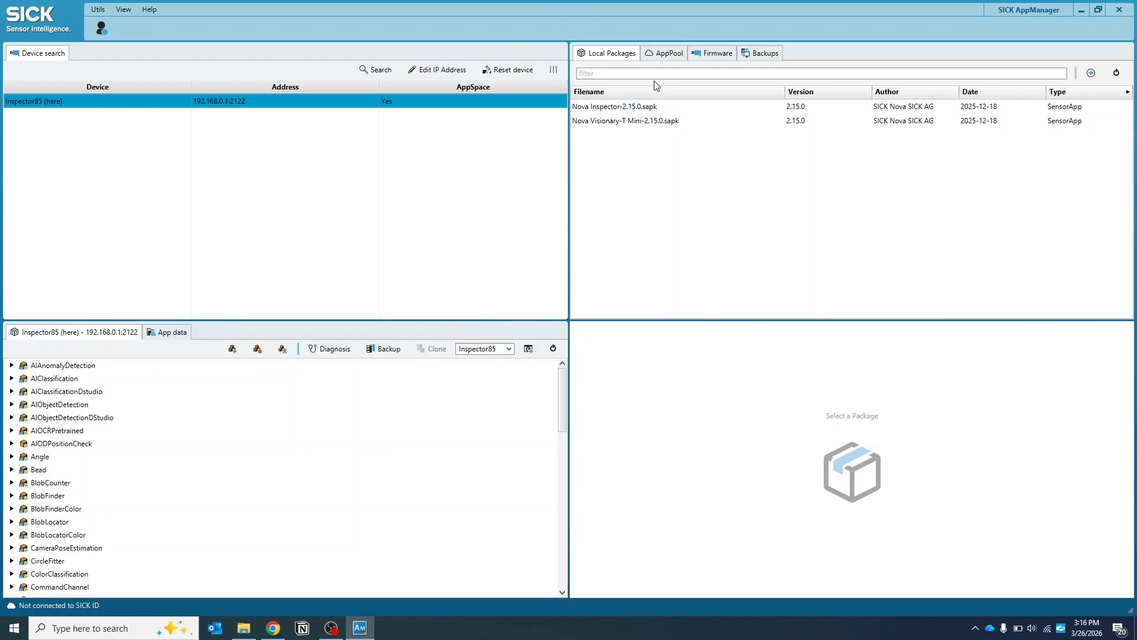
left_click(647, 108)
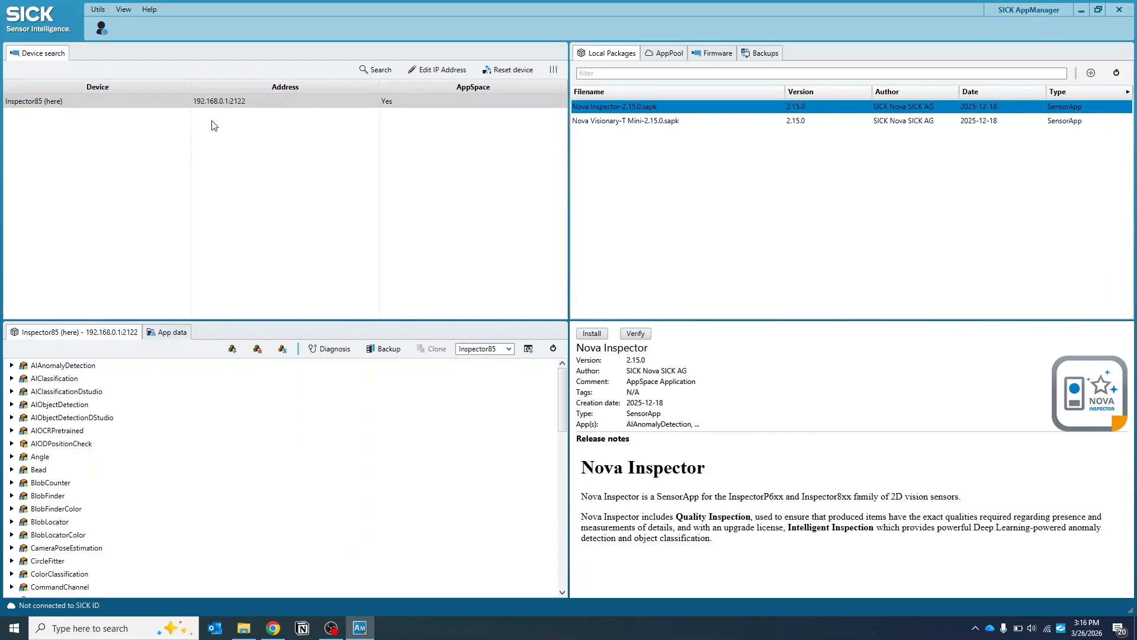
left_click(716, 55)
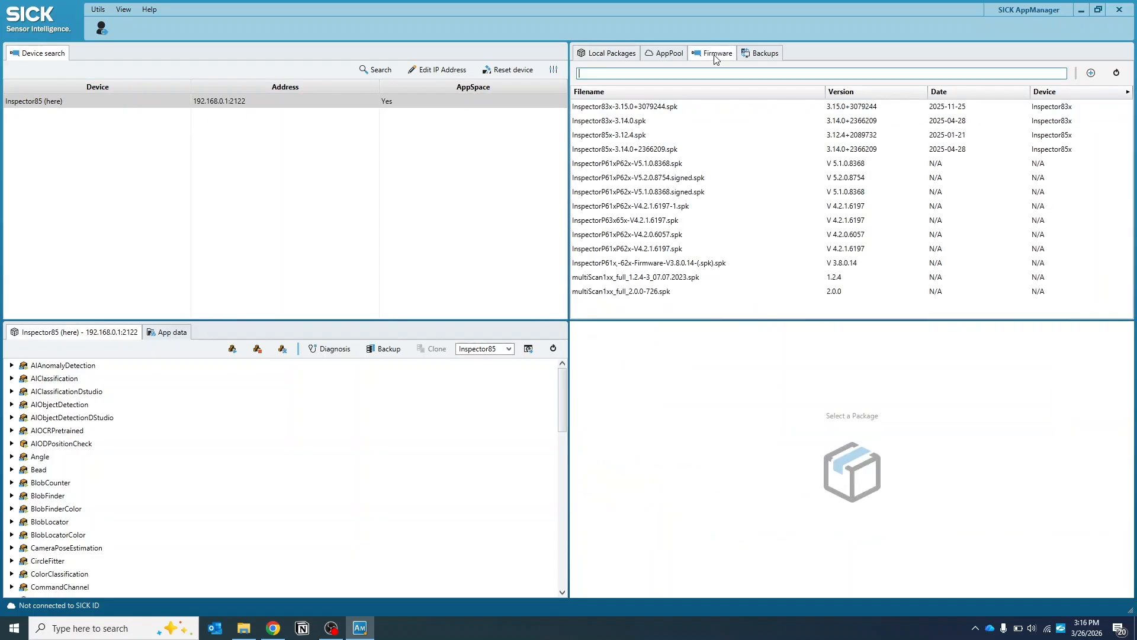
left_click(610, 54)
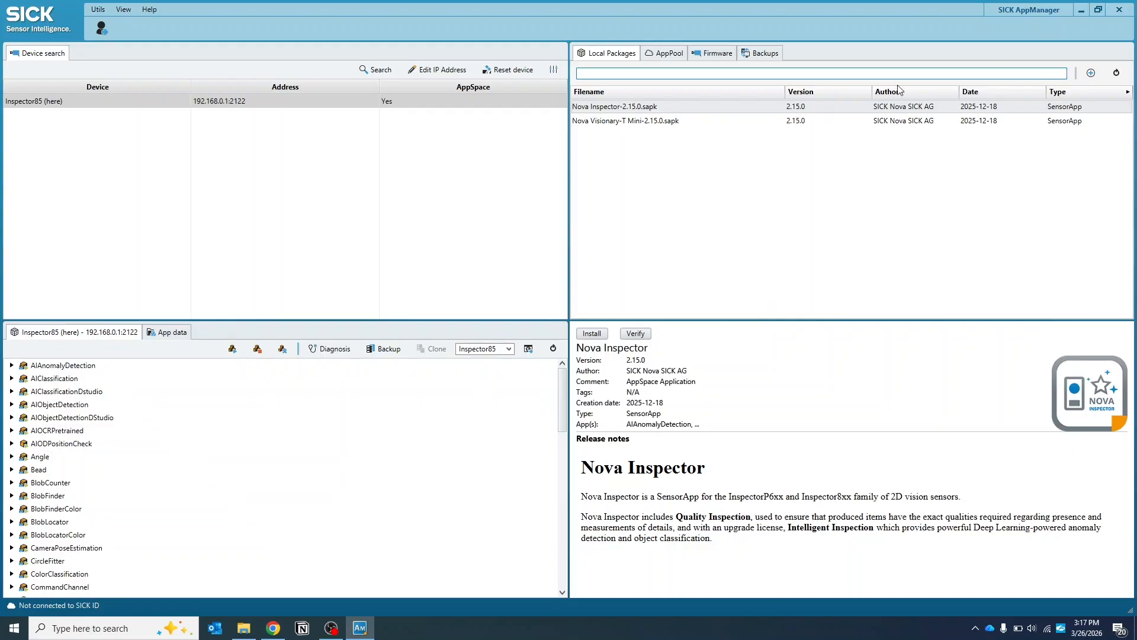
Switch to the Intelligent Inspection dashboard in Chrome, view the configuration import and export options, and briefly revisit AppManager before returning.
left_click(1082, 9)
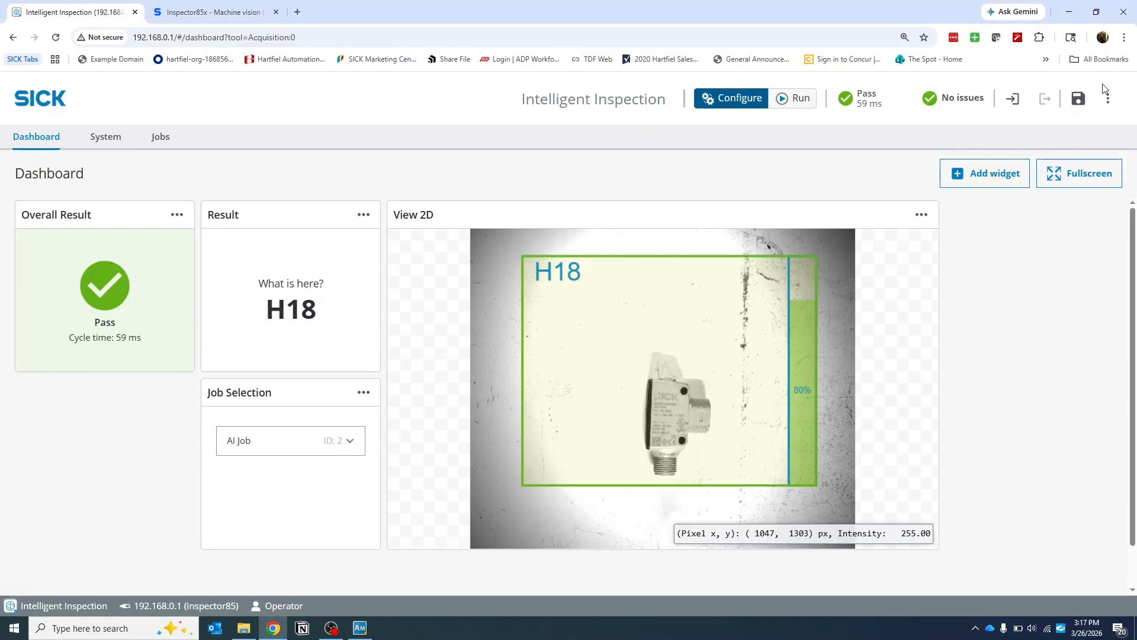
left_click(1108, 99)
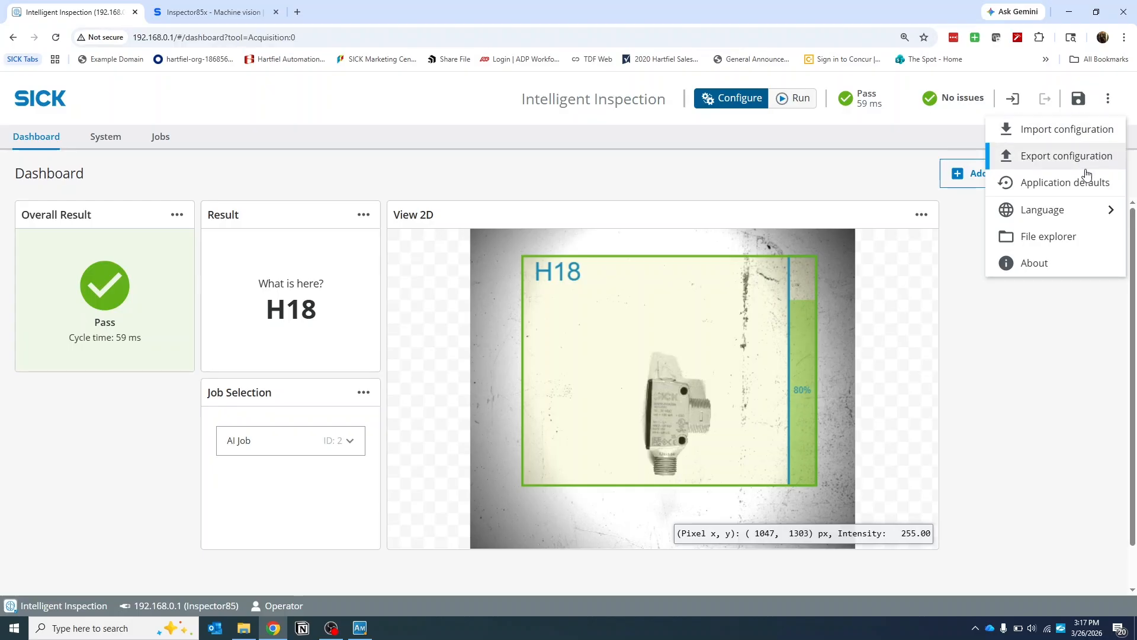
left_click(785, 161)
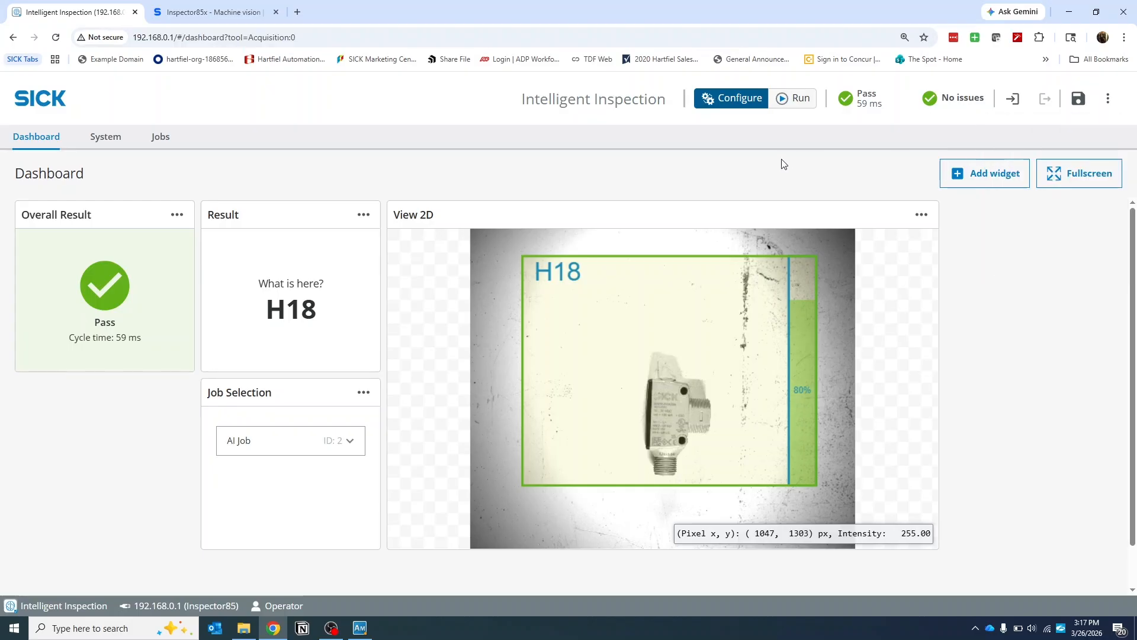
left_click(358, 627)
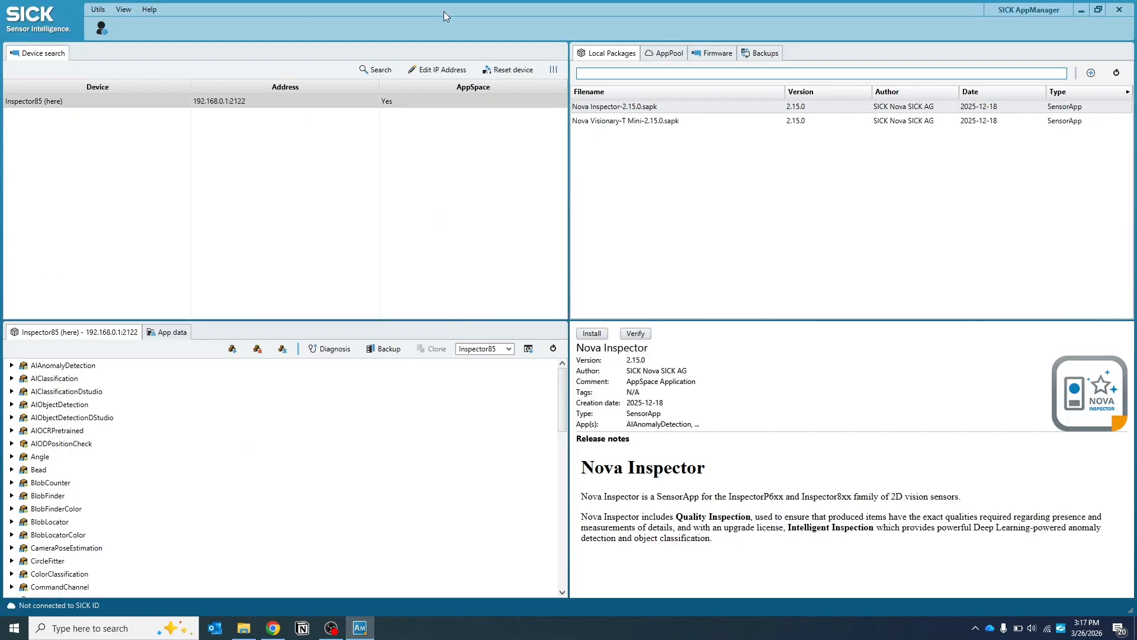
left_click(1081, 11)
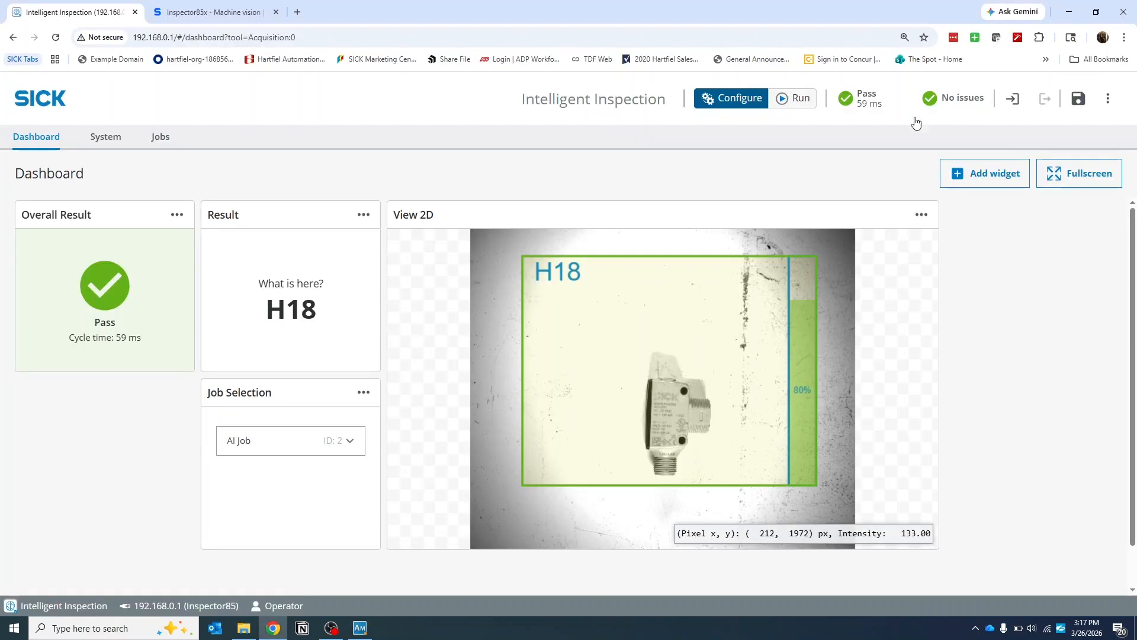